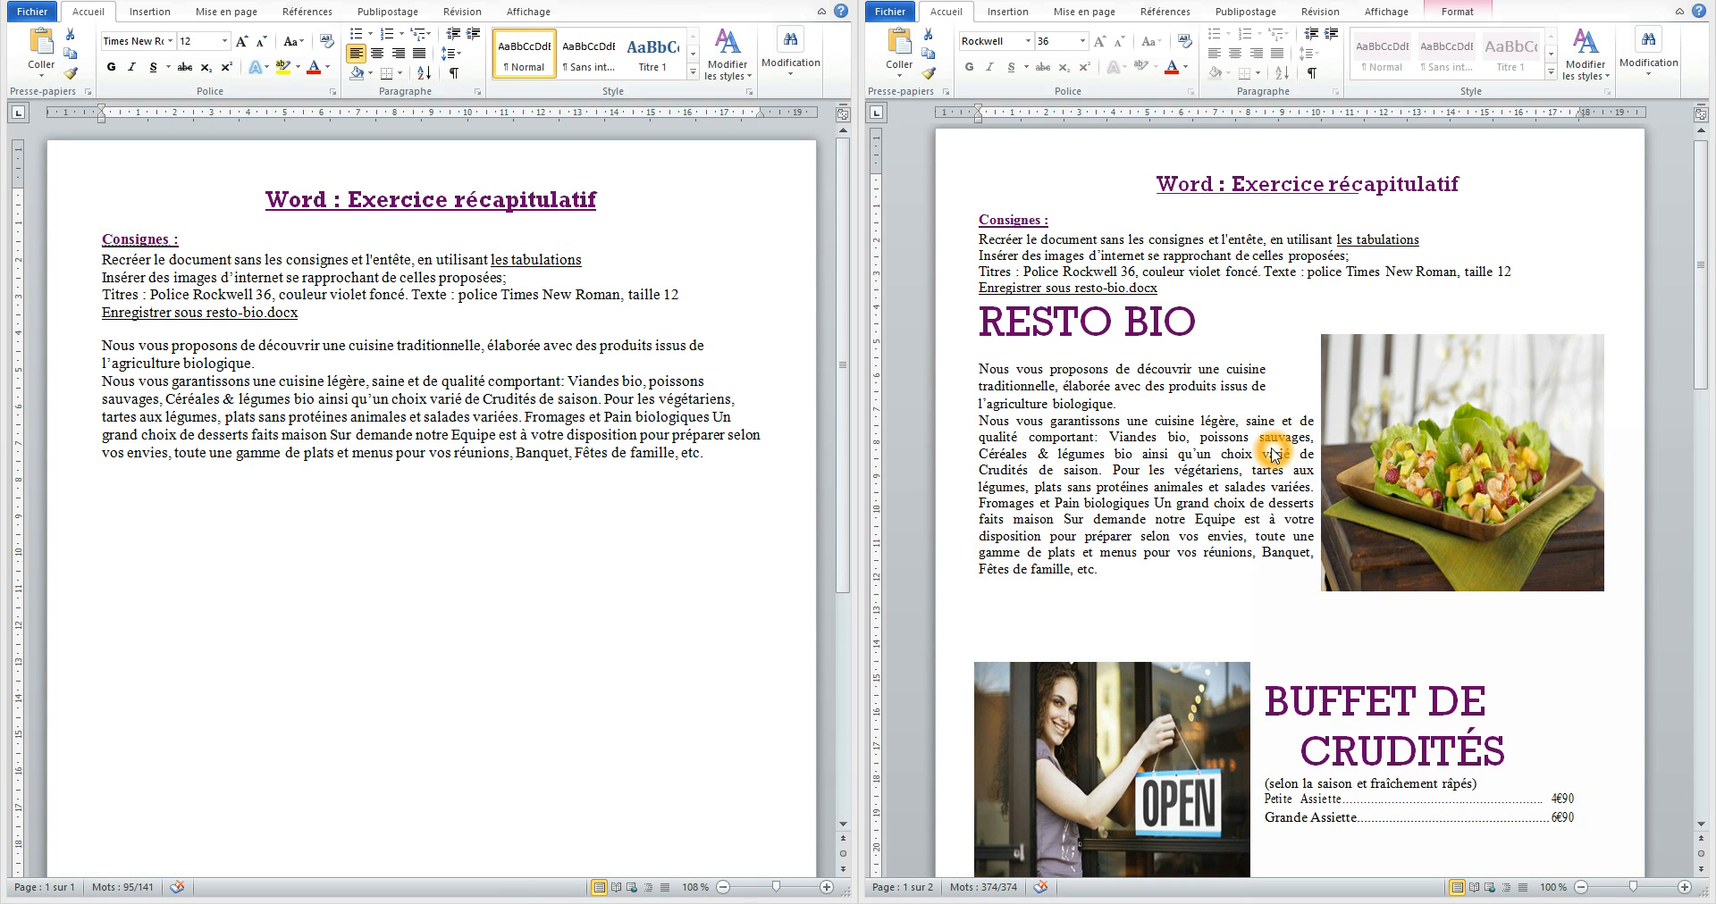
Examine the layout of the finished model document, from the RESTO BIO introduction through the menu price lists on its second page.
{"action": "left_click", "coordinate": [1202, 529]}
{"action": "scroll", "coordinate": [1210, 529], "scroll_direction": "down", "scroll_amount": 4}
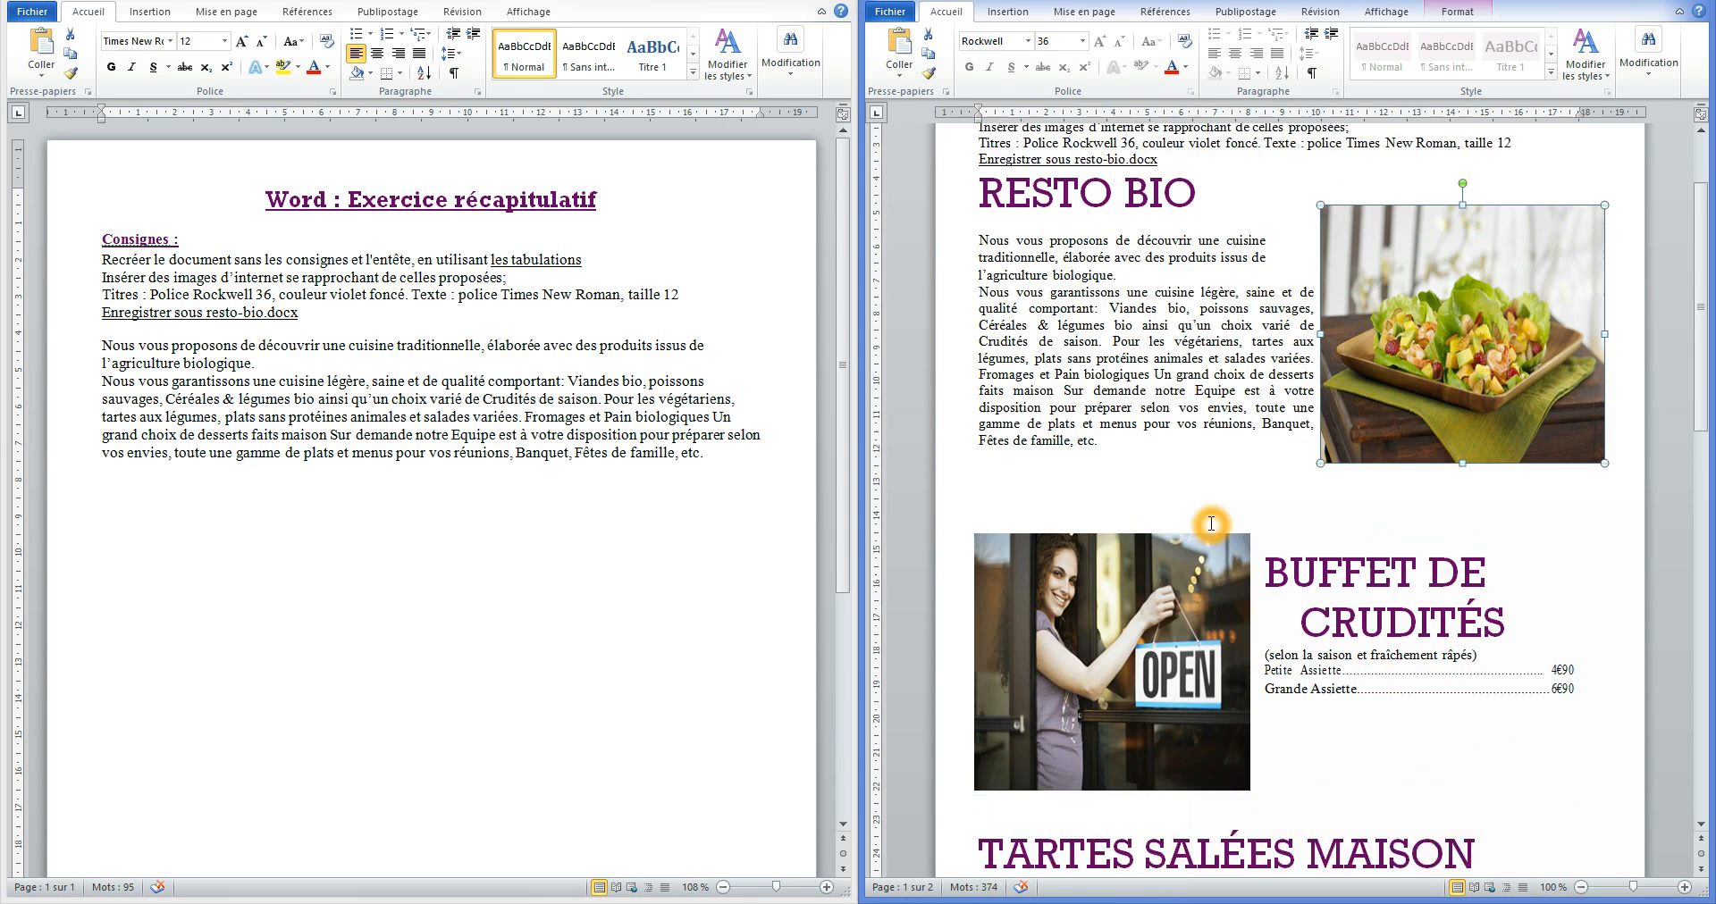
{"action": "left_click", "coordinate": [1322, 565]}
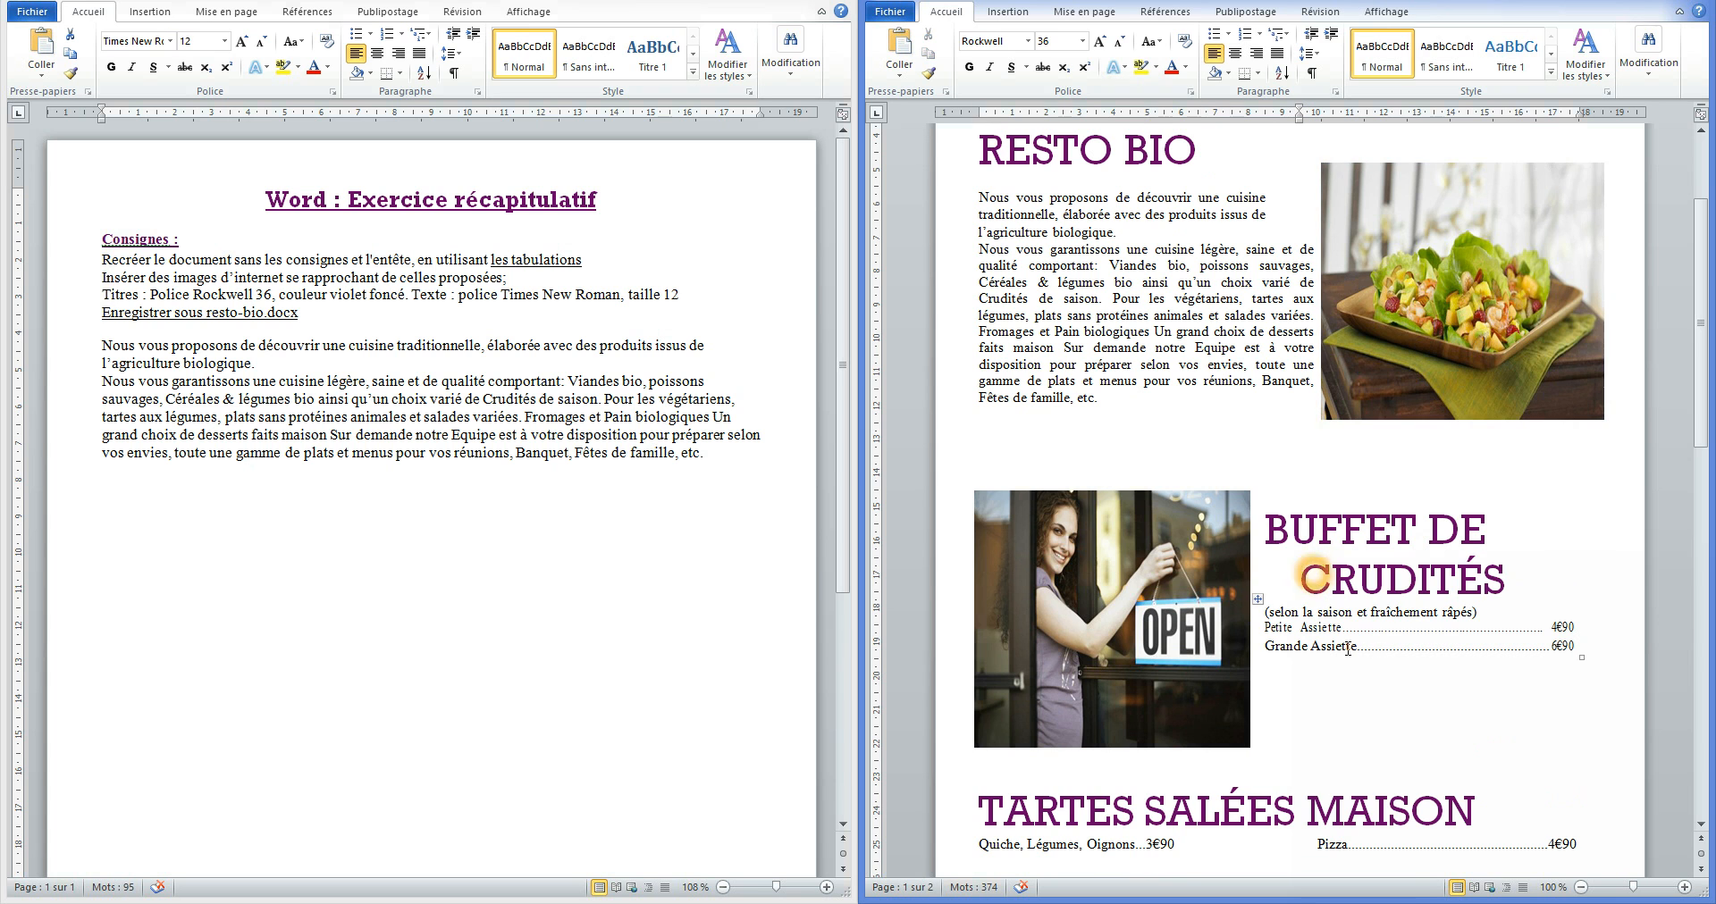
{"action": "left_click", "coordinate": [1171, 381]}
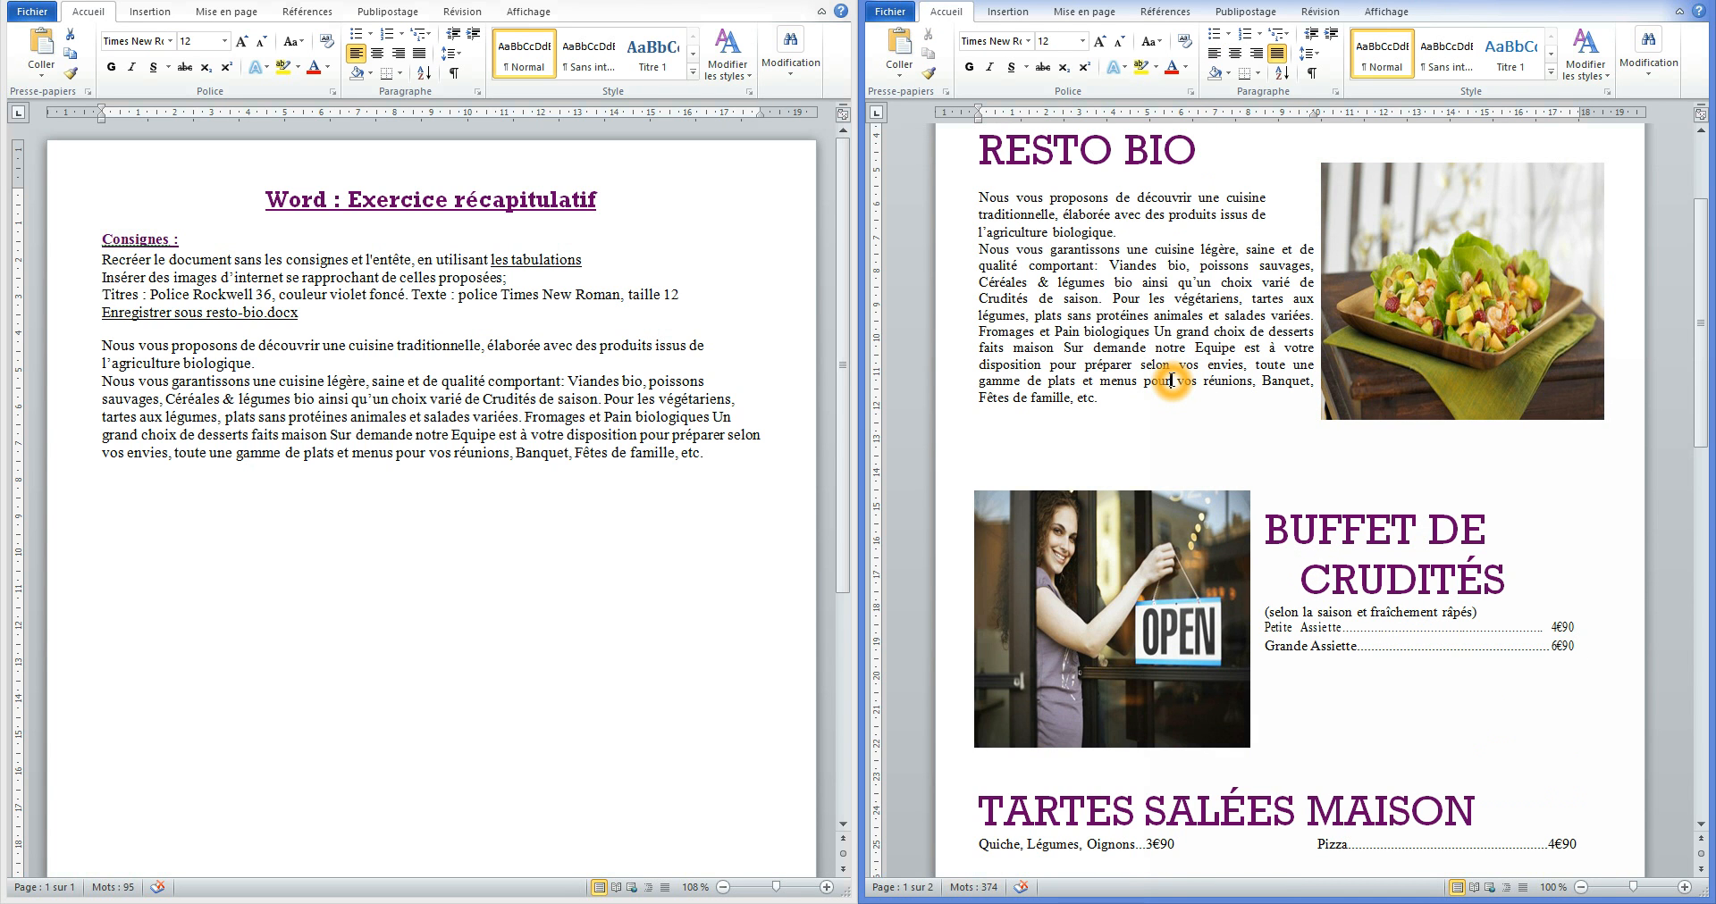
{"action": "scroll", "coordinate": [1172, 381], "scroll_direction": "down", "scroll_amount": 8}
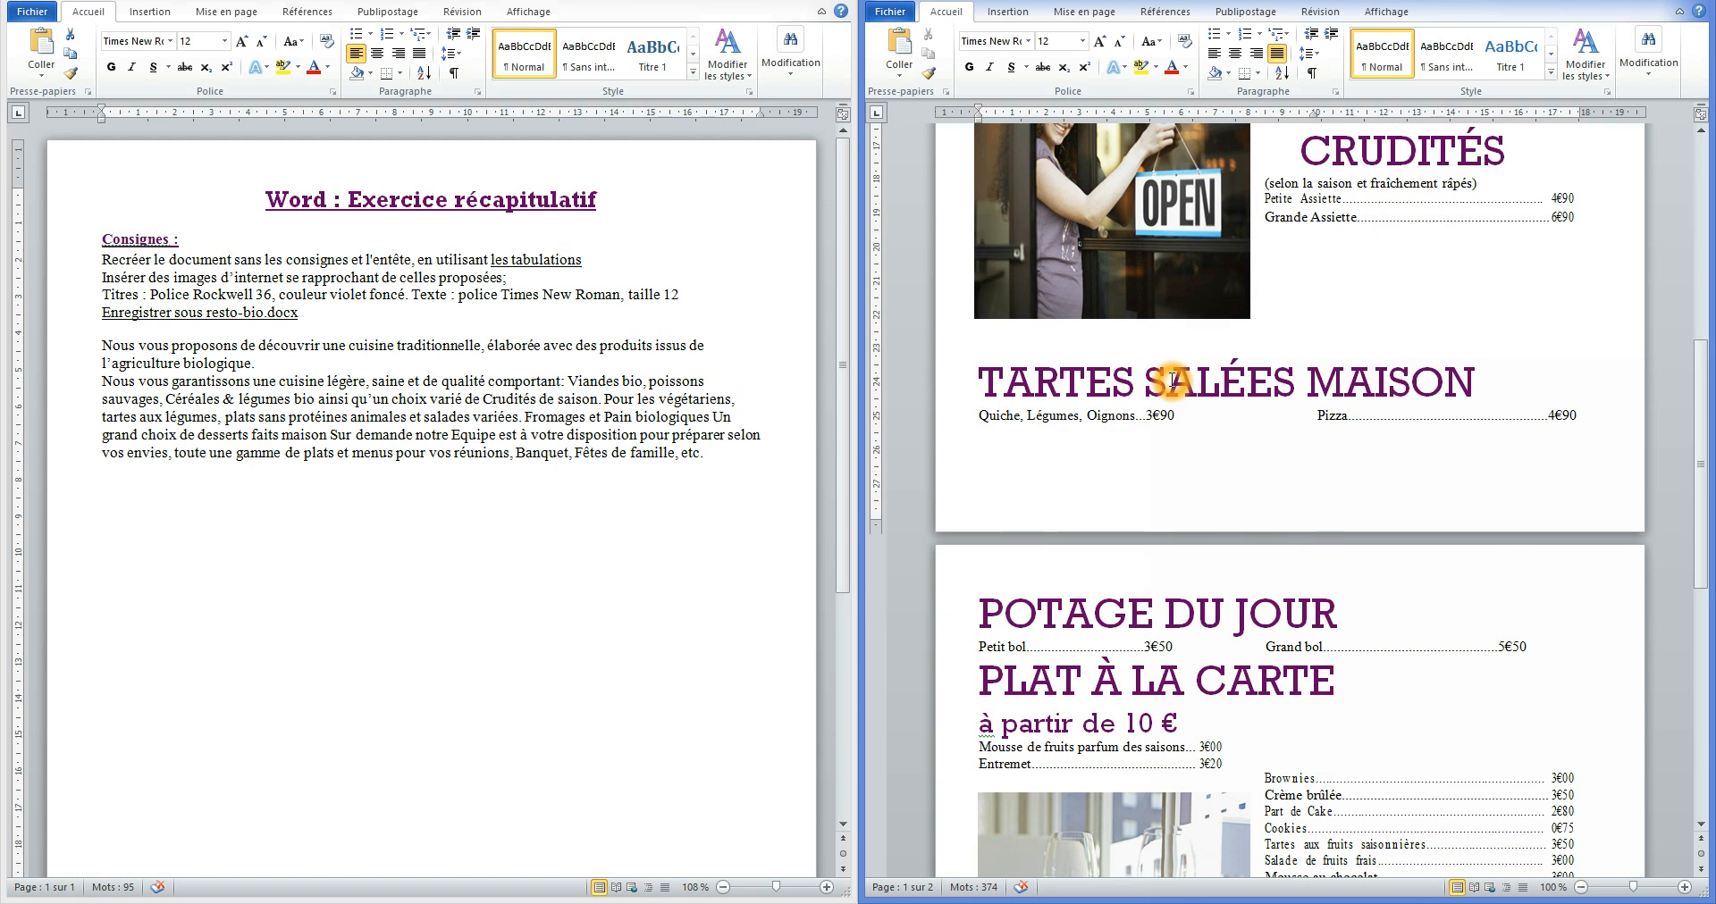
{"action": "scroll", "coordinate": [1333, 728], "scroll_direction": "down", "scroll_amount": 3}
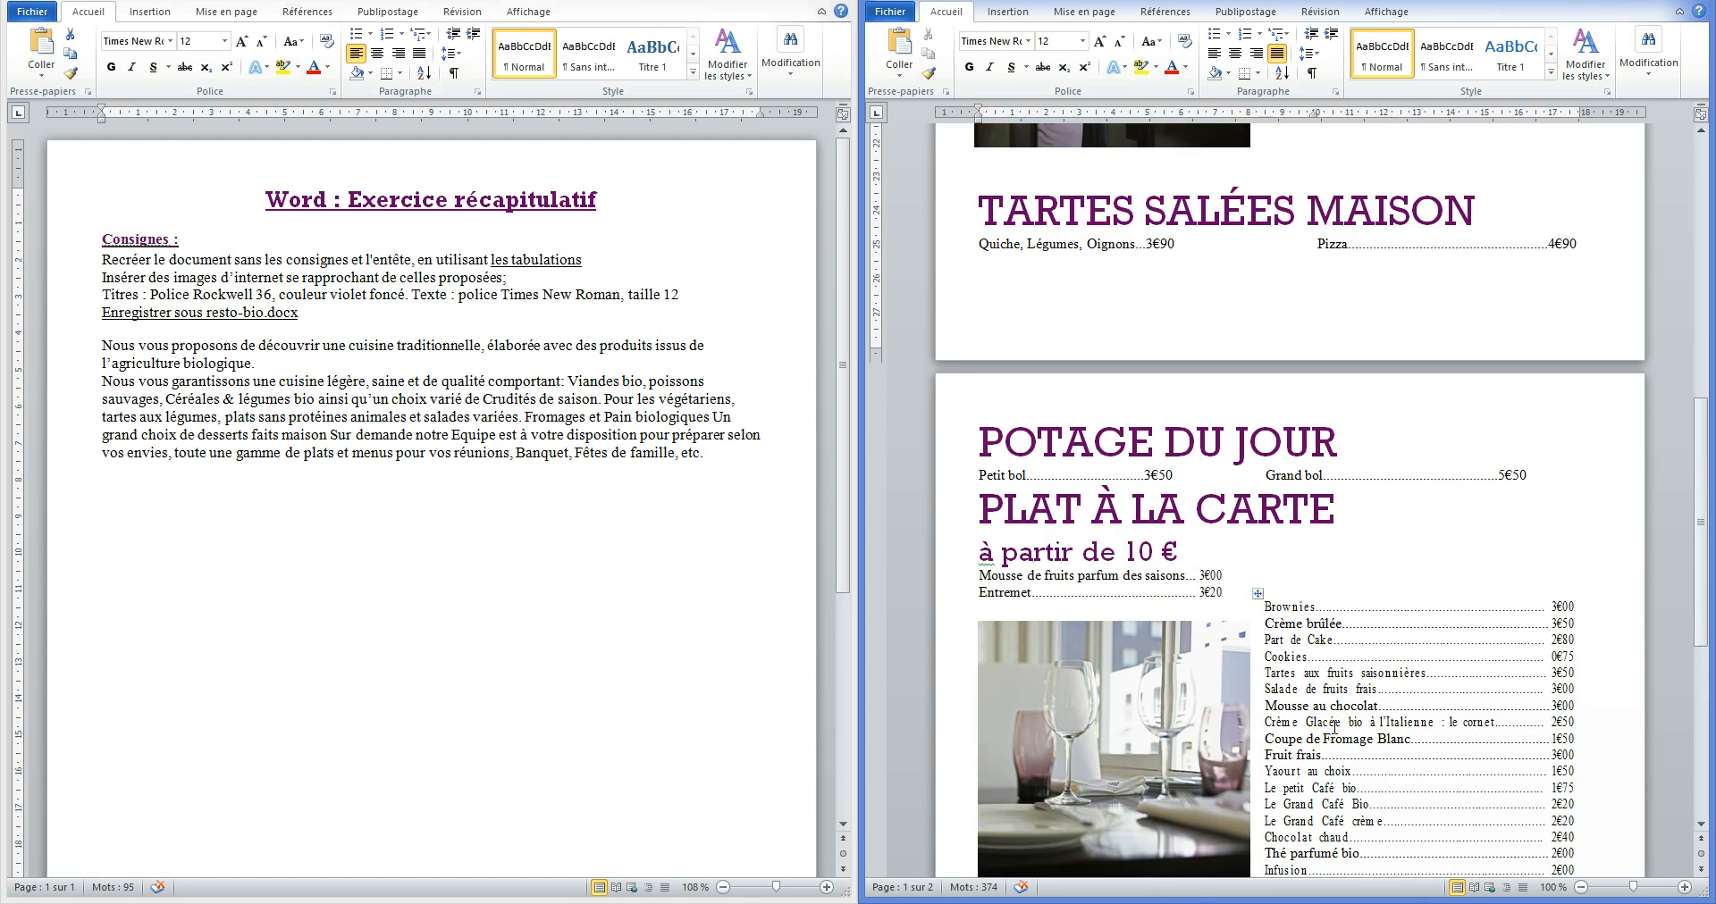
{"action": "scroll", "coordinate": [1333, 729], "scroll_direction": "down", "scroll_amount": 4}
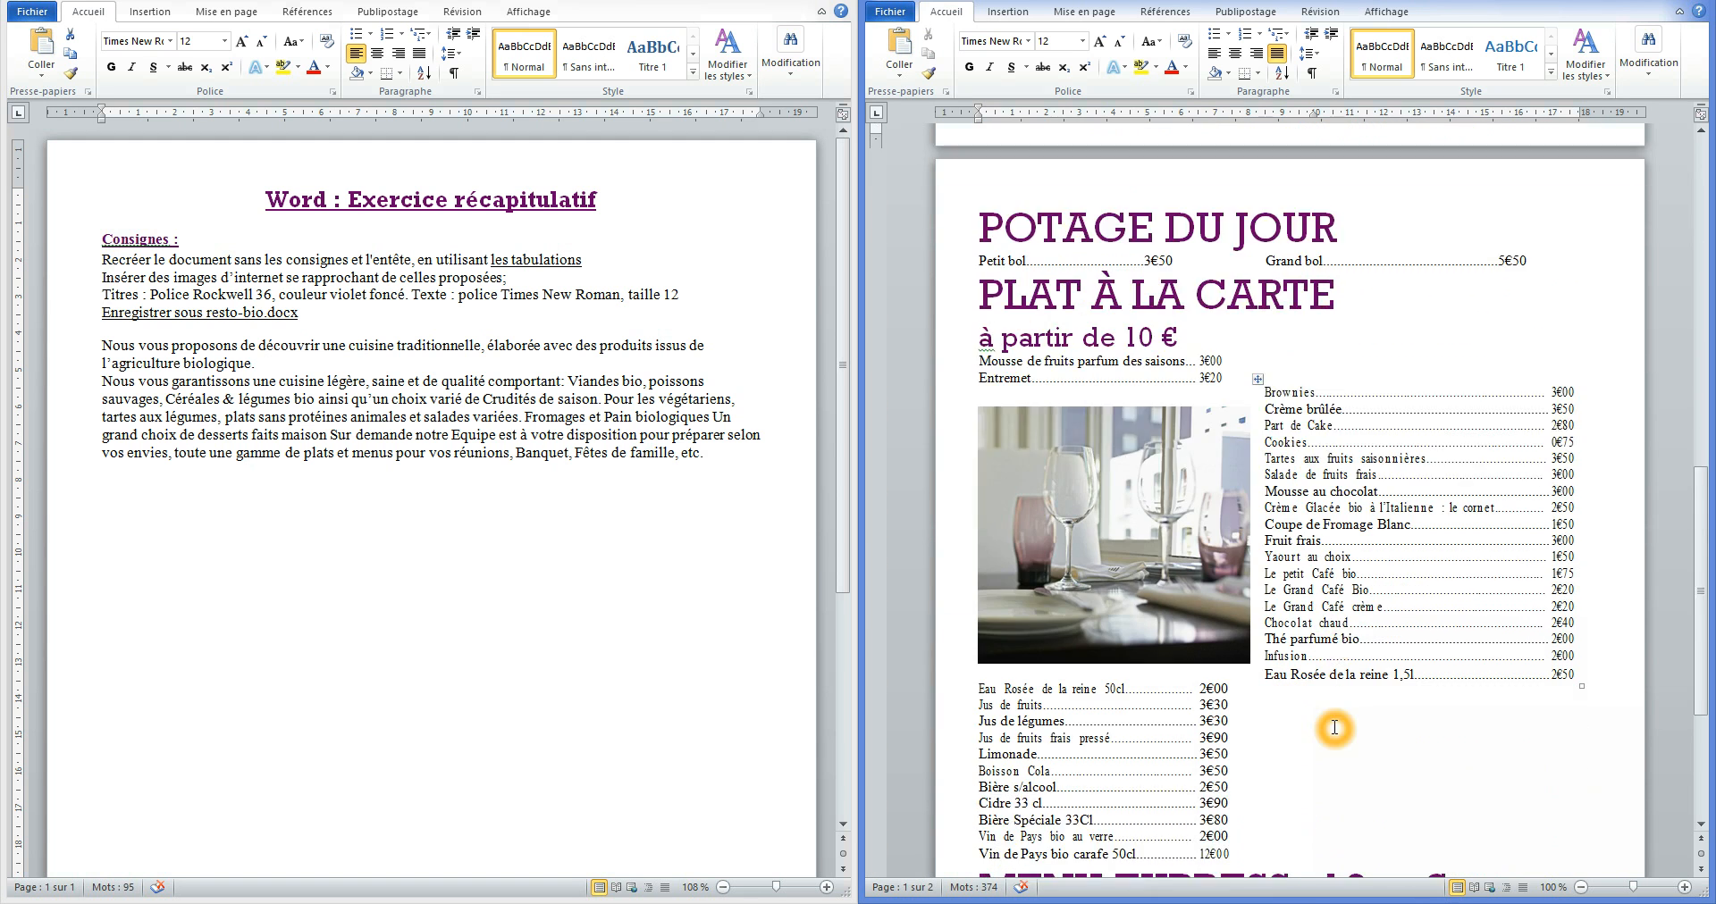
{"action": "scroll", "coordinate": [1335, 728], "scroll_direction": "down", "scroll_amount": 4}
{"action": "scroll", "coordinate": [1334, 729], "scroll_direction": "up", "scroll_amount": 15}
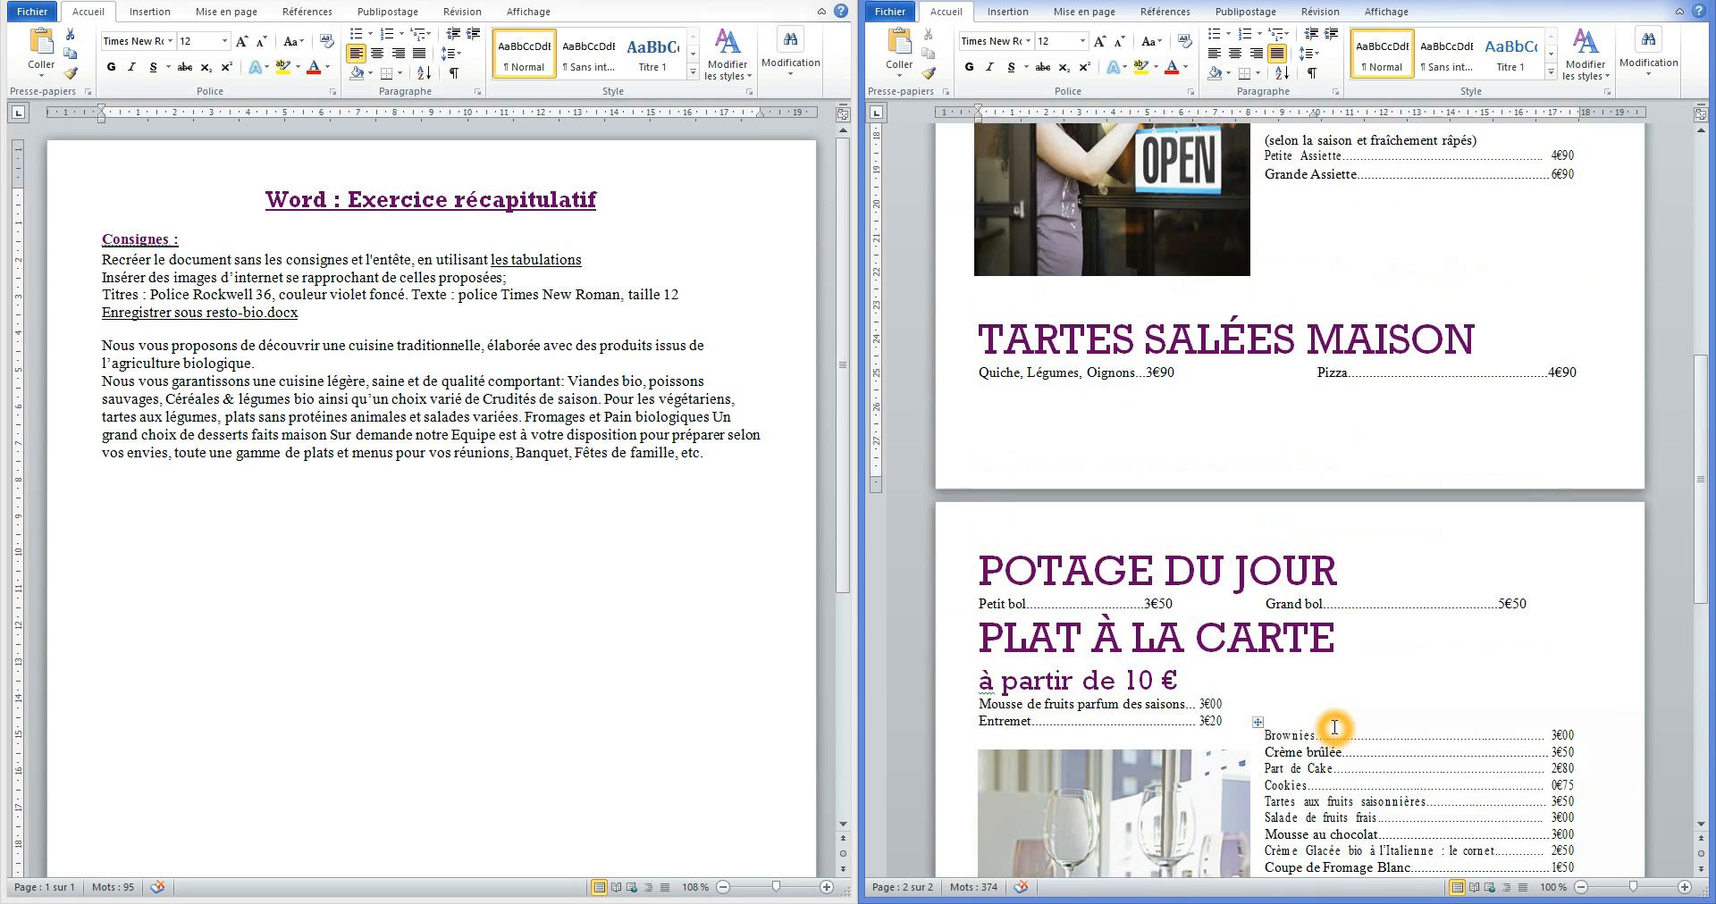
{"action": "scroll", "coordinate": [1335, 729], "scroll_direction": "up", "scroll_amount": 7}
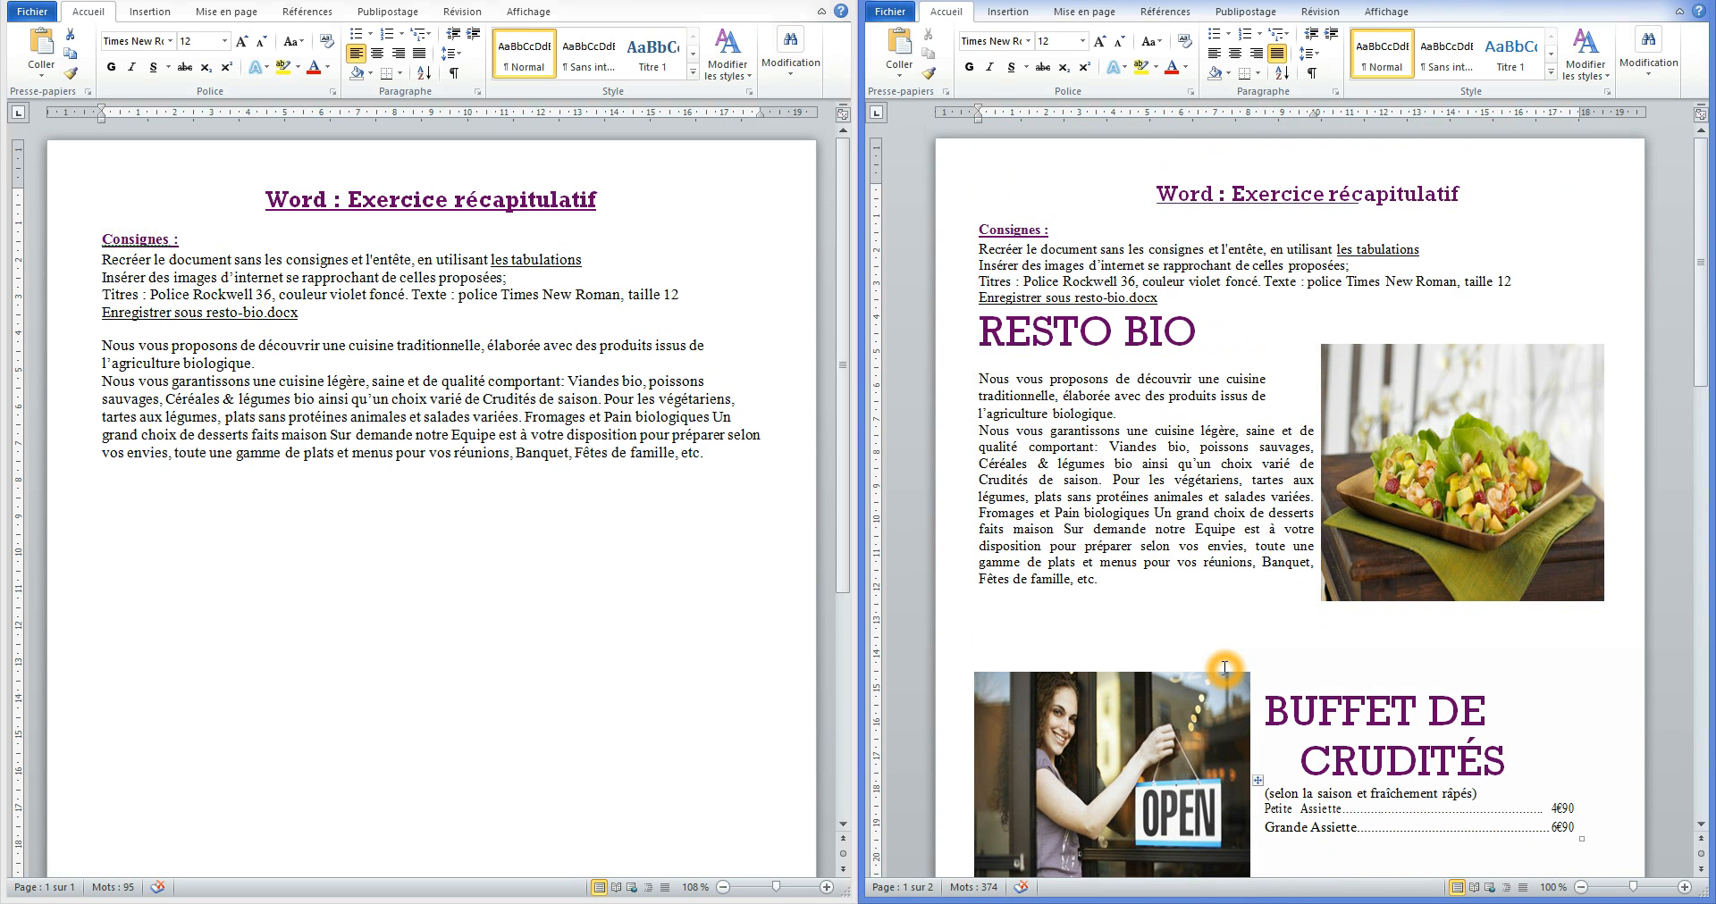
{"action": "left_click", "coordinate": [1034, 403]}
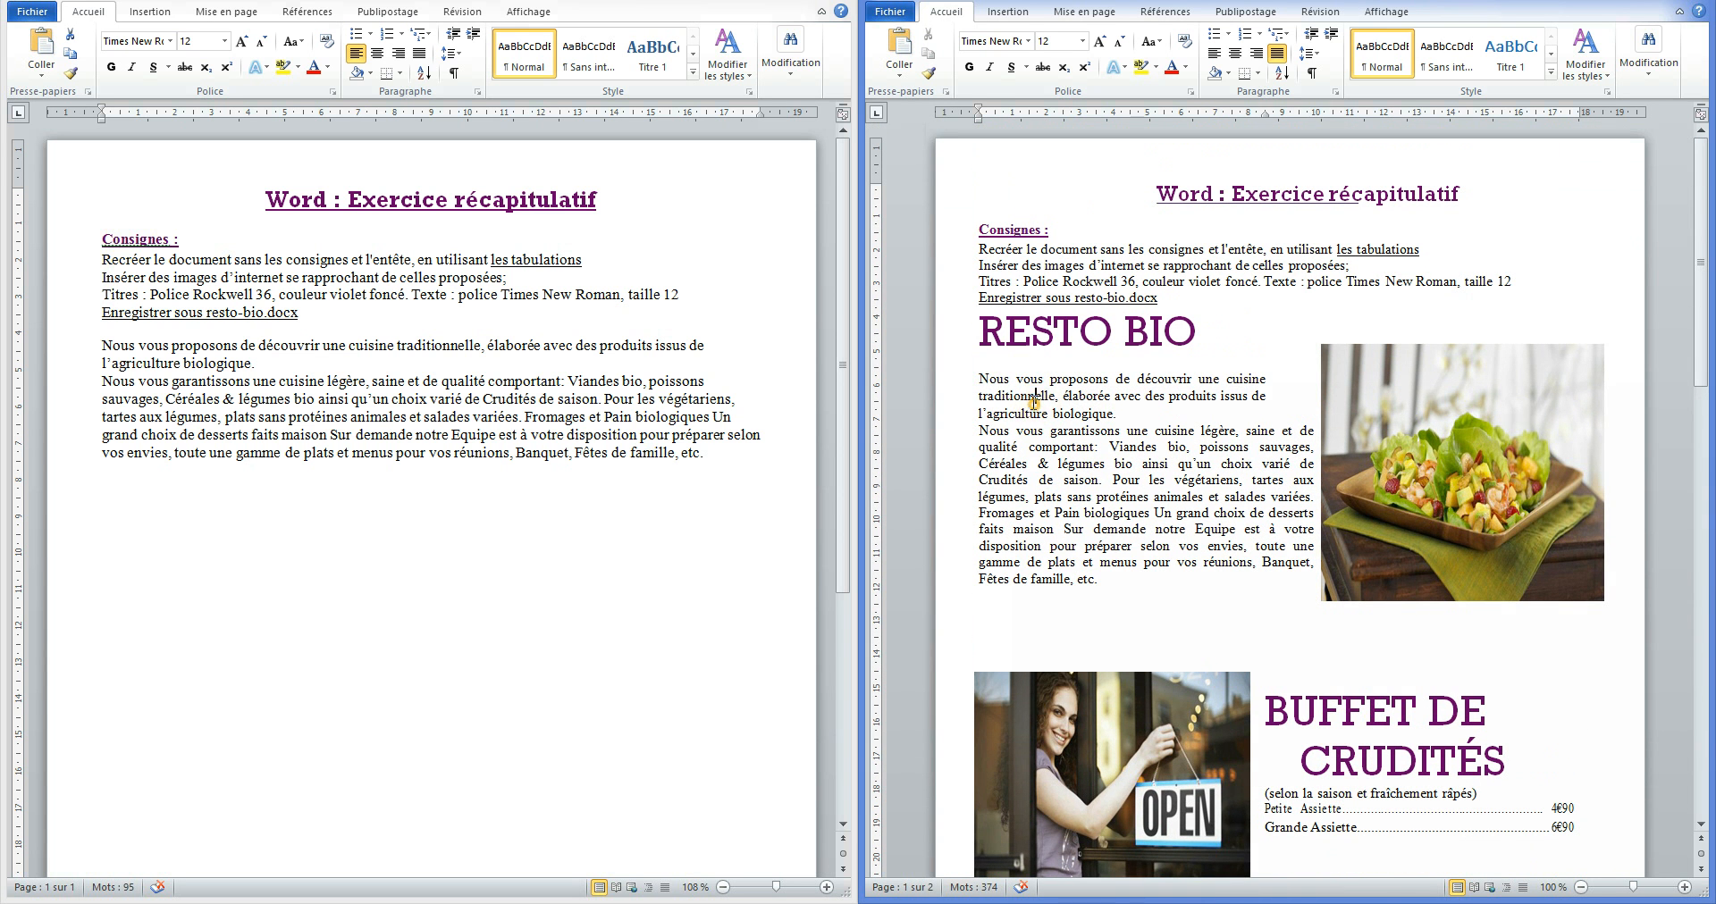
Compare the exercise's instructions and introductory text with the RESTO BIO section of the model document.
{"action": "left_click", "coordinate": [180, 279]}
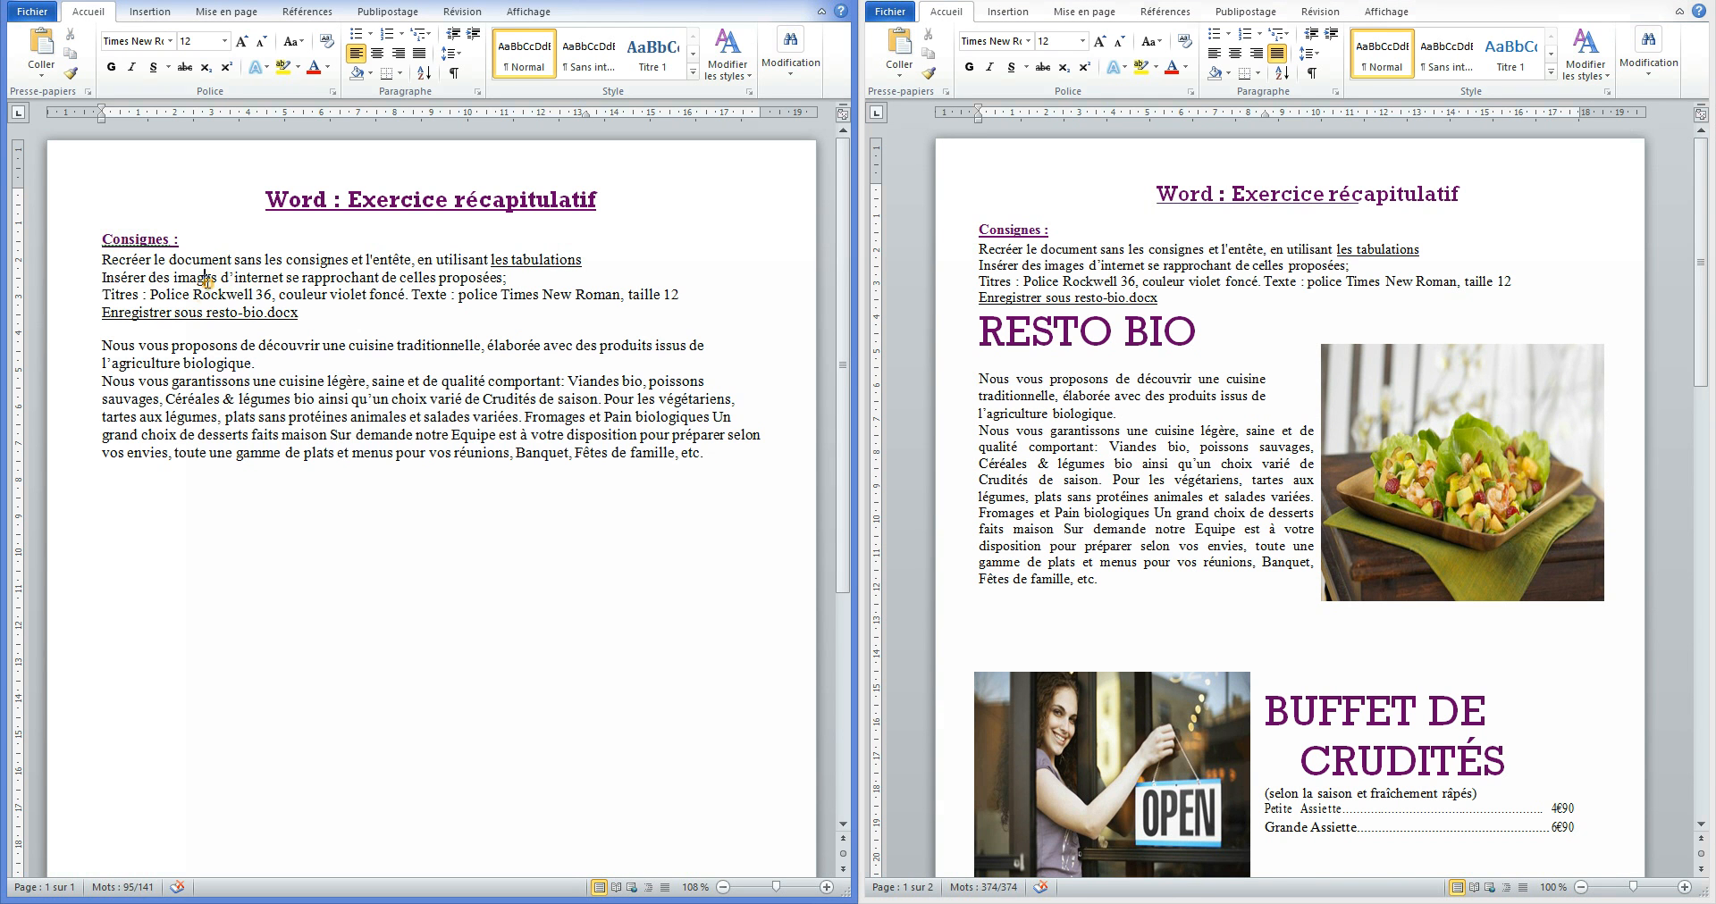
{"action": "left_click", "coordinate": [1191, 466]}
{"action": "left_click", "coordinate": [274, 446]}
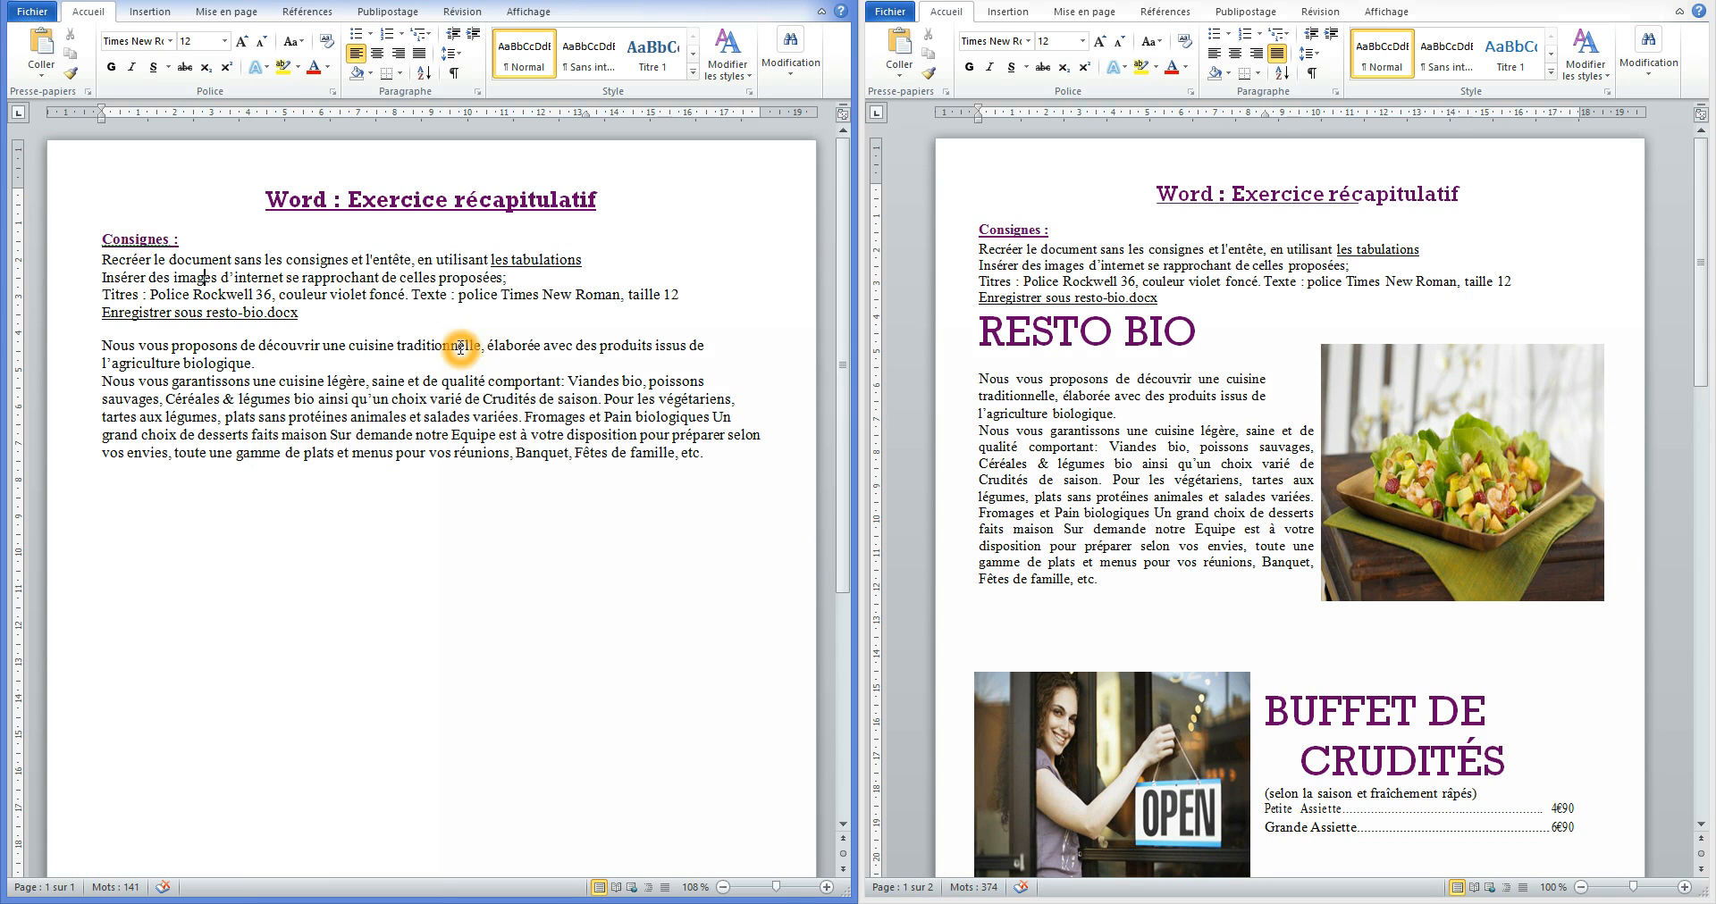
{"action": "left_click", "coordinate": [342, 205]}
{"action": "left_click", "coordinate": [196, 271]}
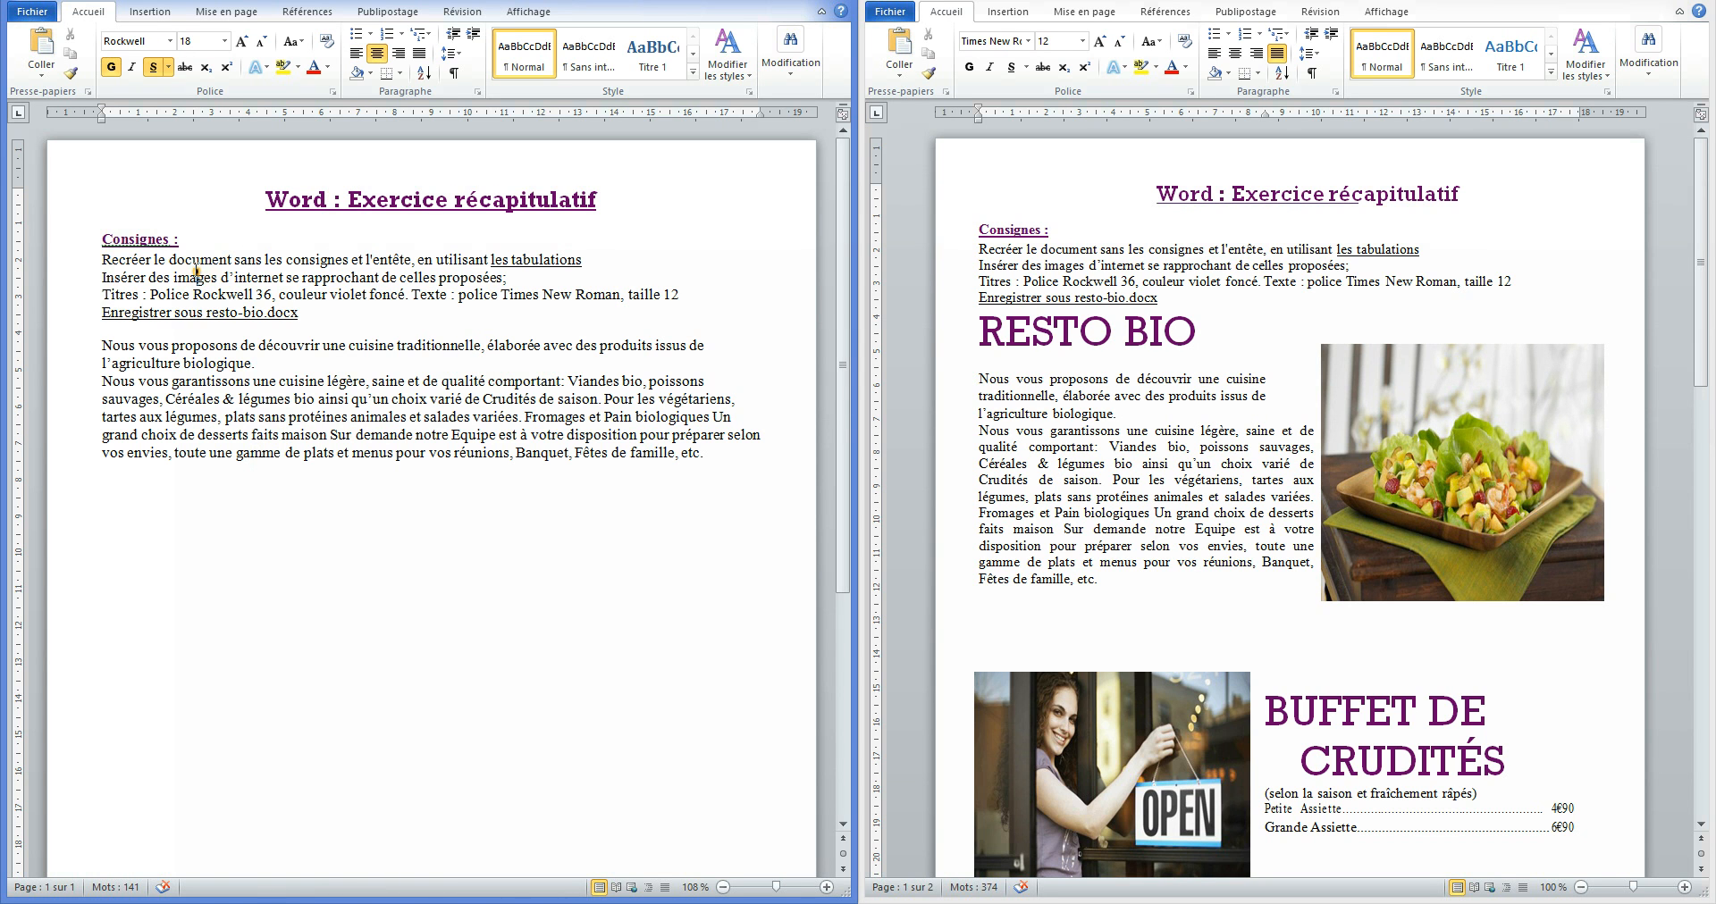
{"action": "left_click", "coordinate": [164, 276]}
{"action": "left_click", "coordinate": [188, 404]}
{"action": "left_click", "coordinate": [180, 398]}
{"action": "left_click", "coordinate": [1058, 440]}
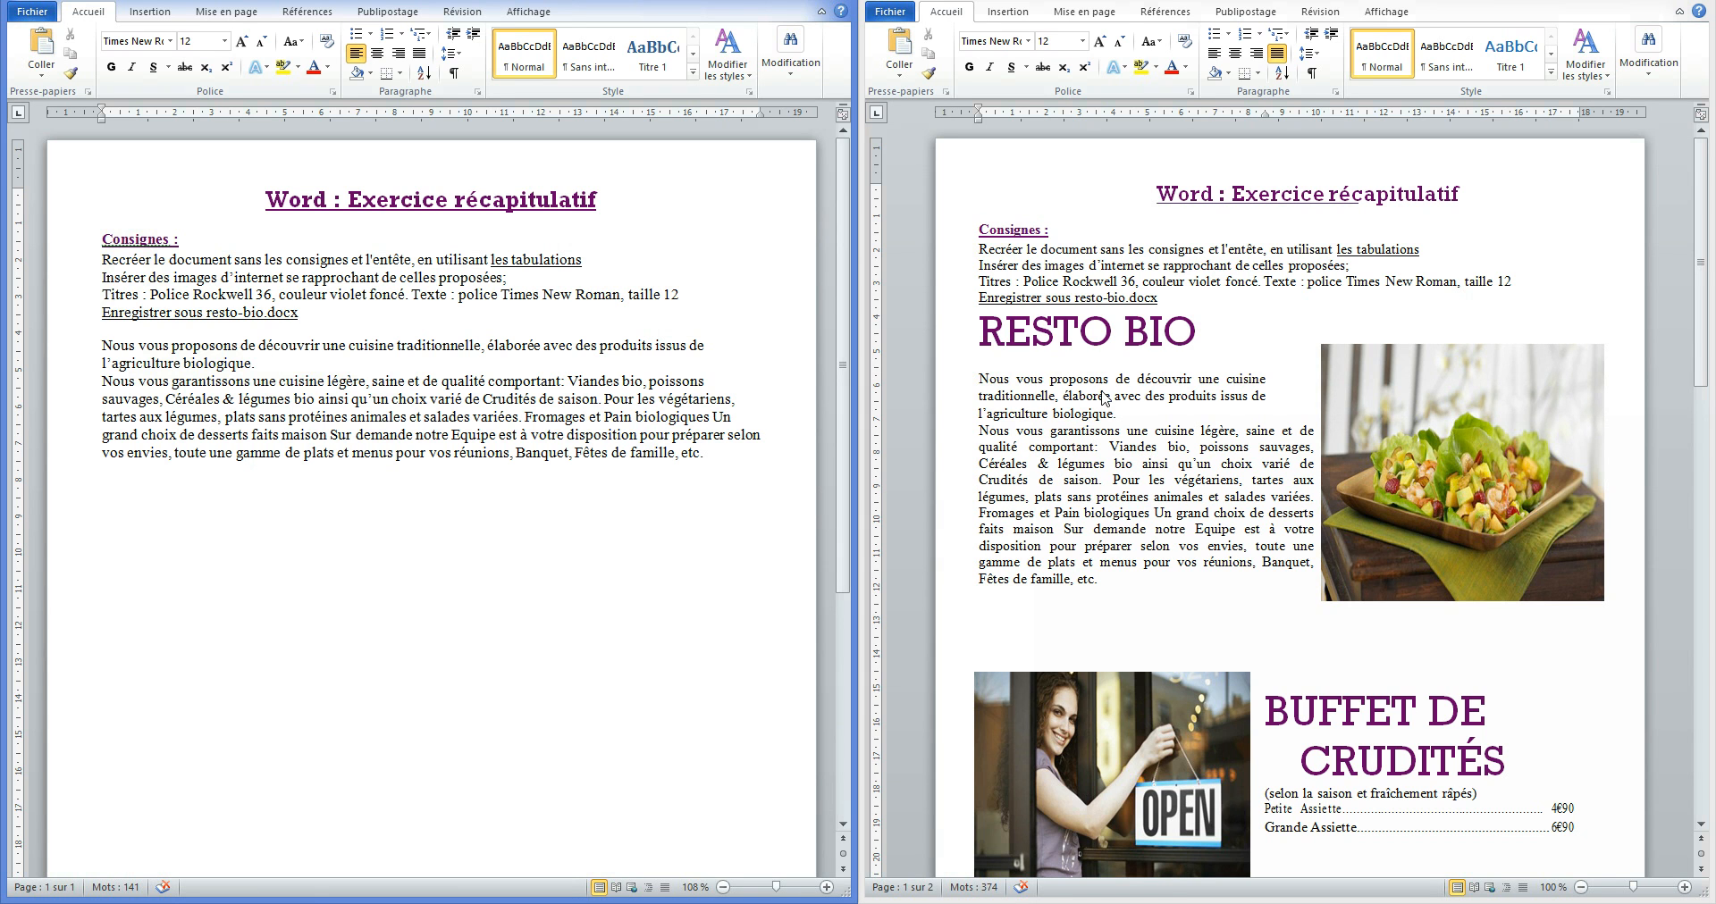
{"action": "left_click", "coordinate": [1082, 489]}
{"action": "left_click", "coordinate": [1016, 336]}
Add the title RESTO BIO in the exercise document, below the "Enregistrer sous resto-bio.docx" line, without underlining.
{"action": "left_click", "coordinate": [333, 320]}
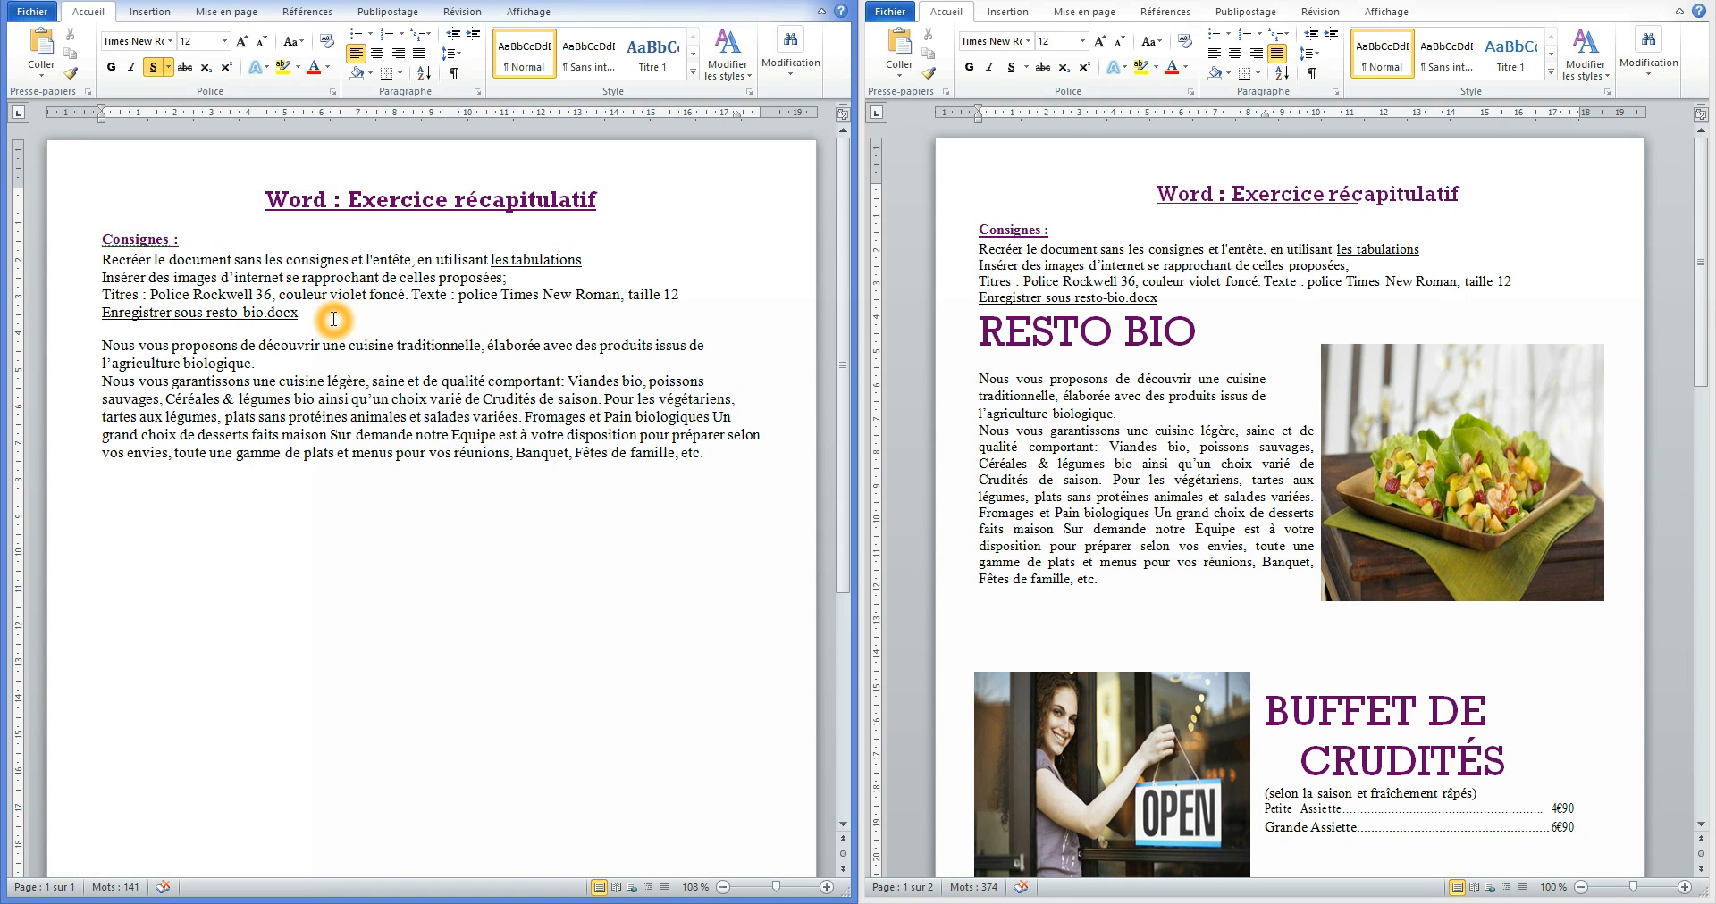
{"action": "key", "text": "Return"}
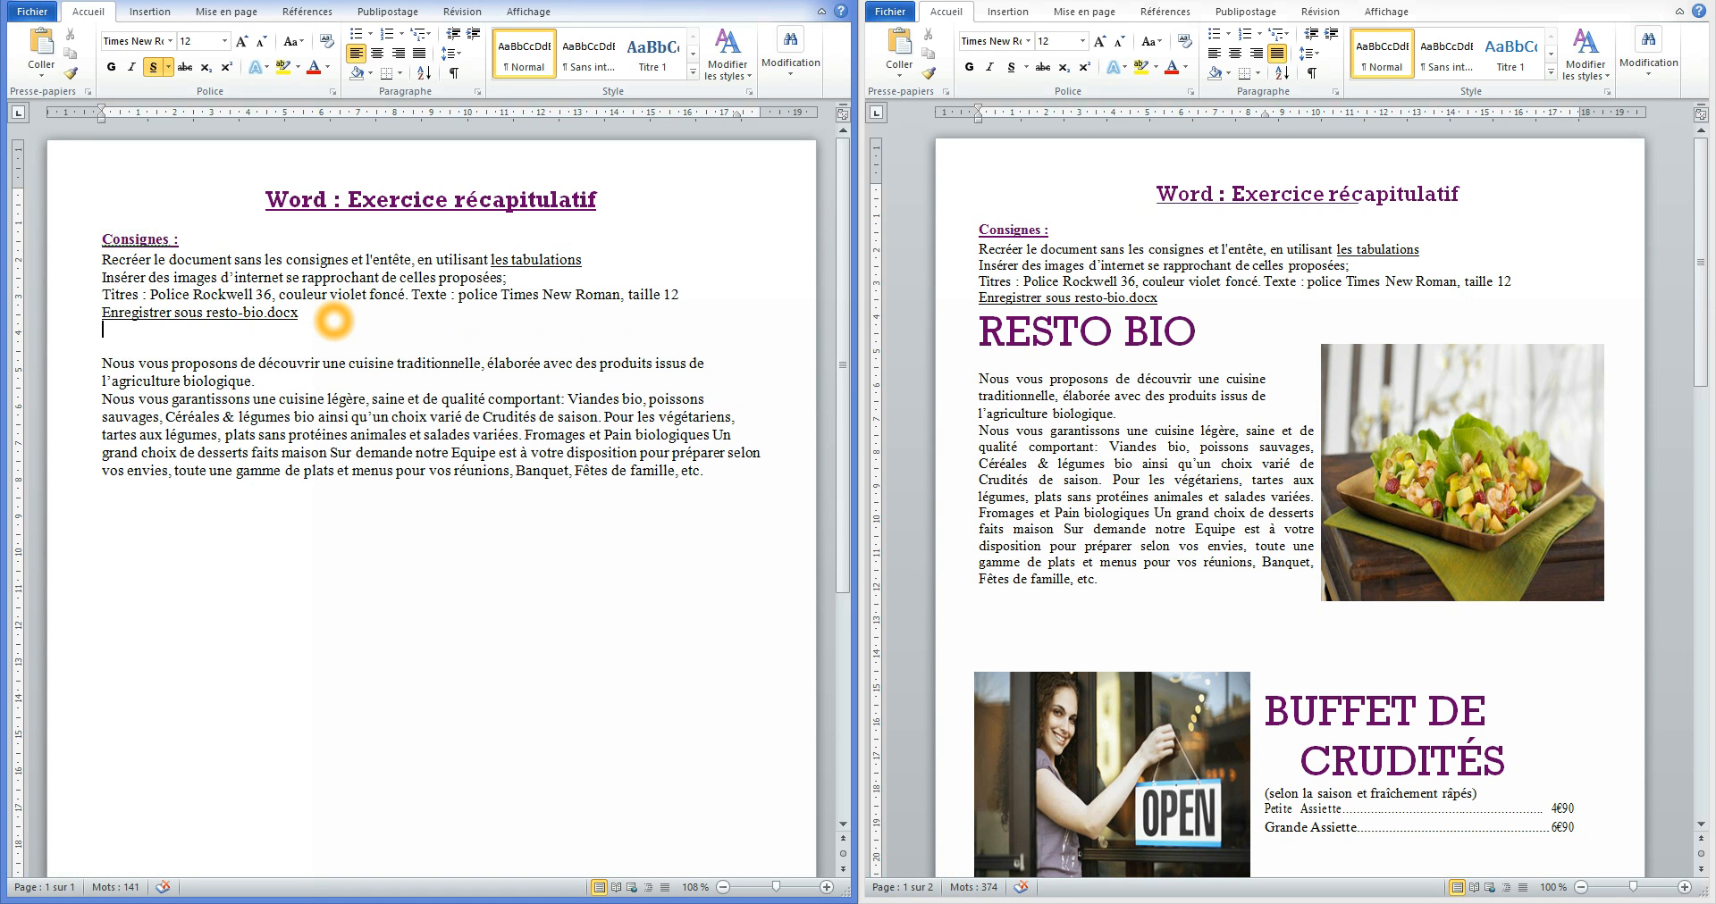
{"action": "key", "text": "Return"}
{"action": "type", "text": "R"}
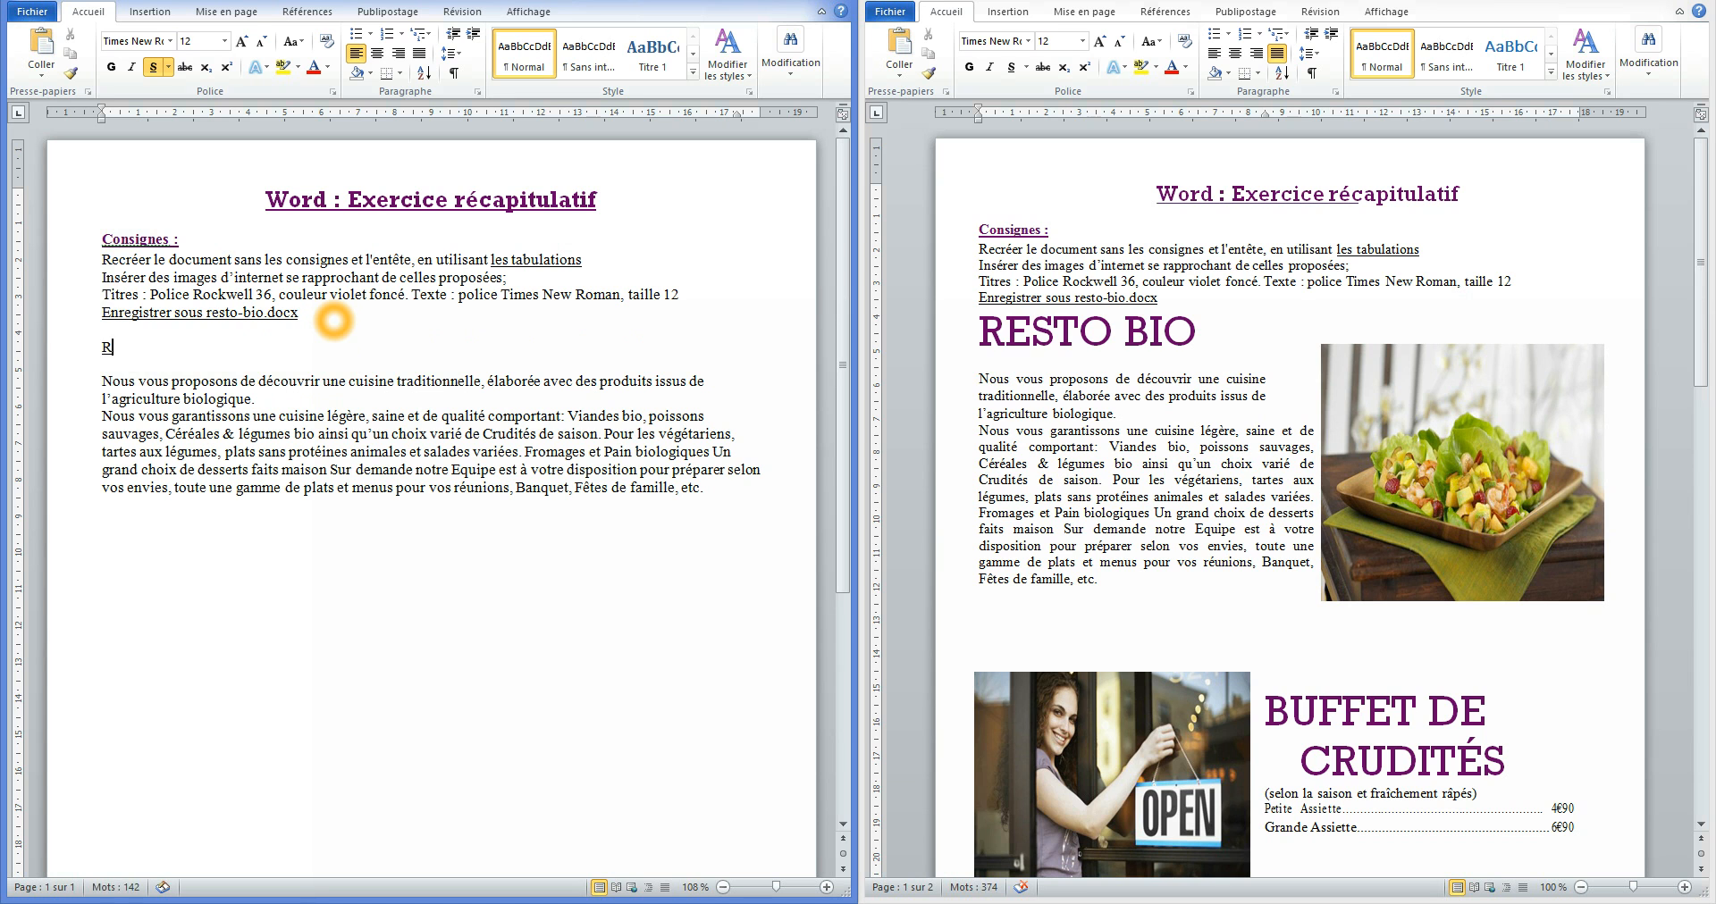
{"action": "type", "text": "ESTO BIO"}
{"action": "left_click", "coordinate": [73, 348]}
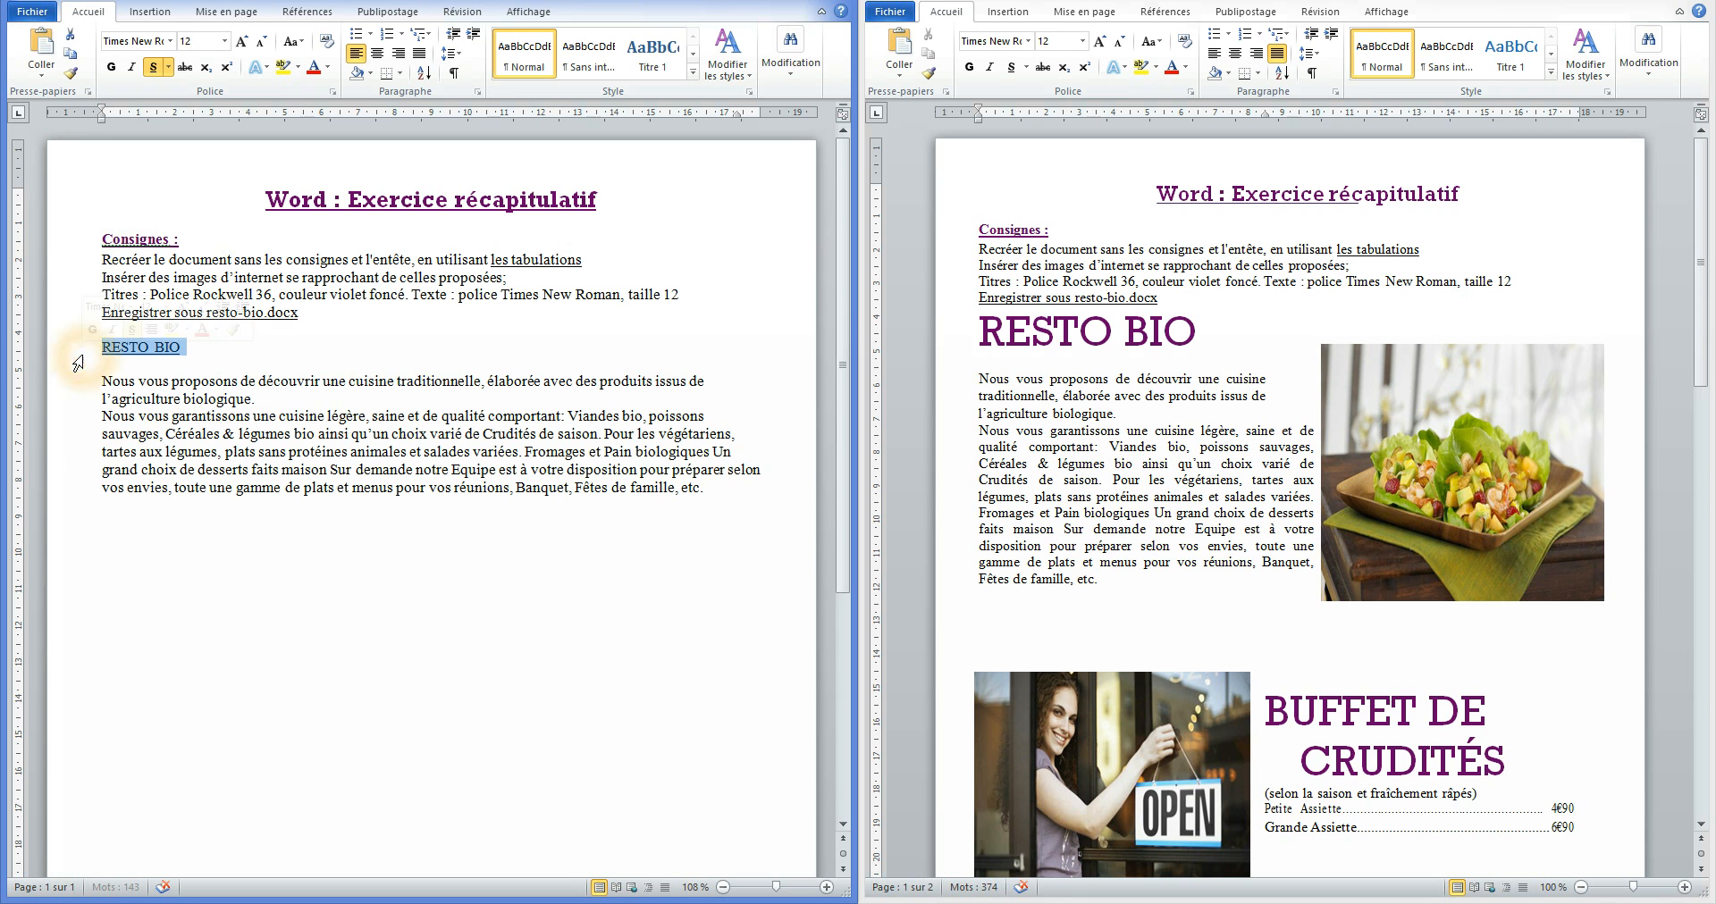
{"action": "left_click", "coordinate": [154, 68]}
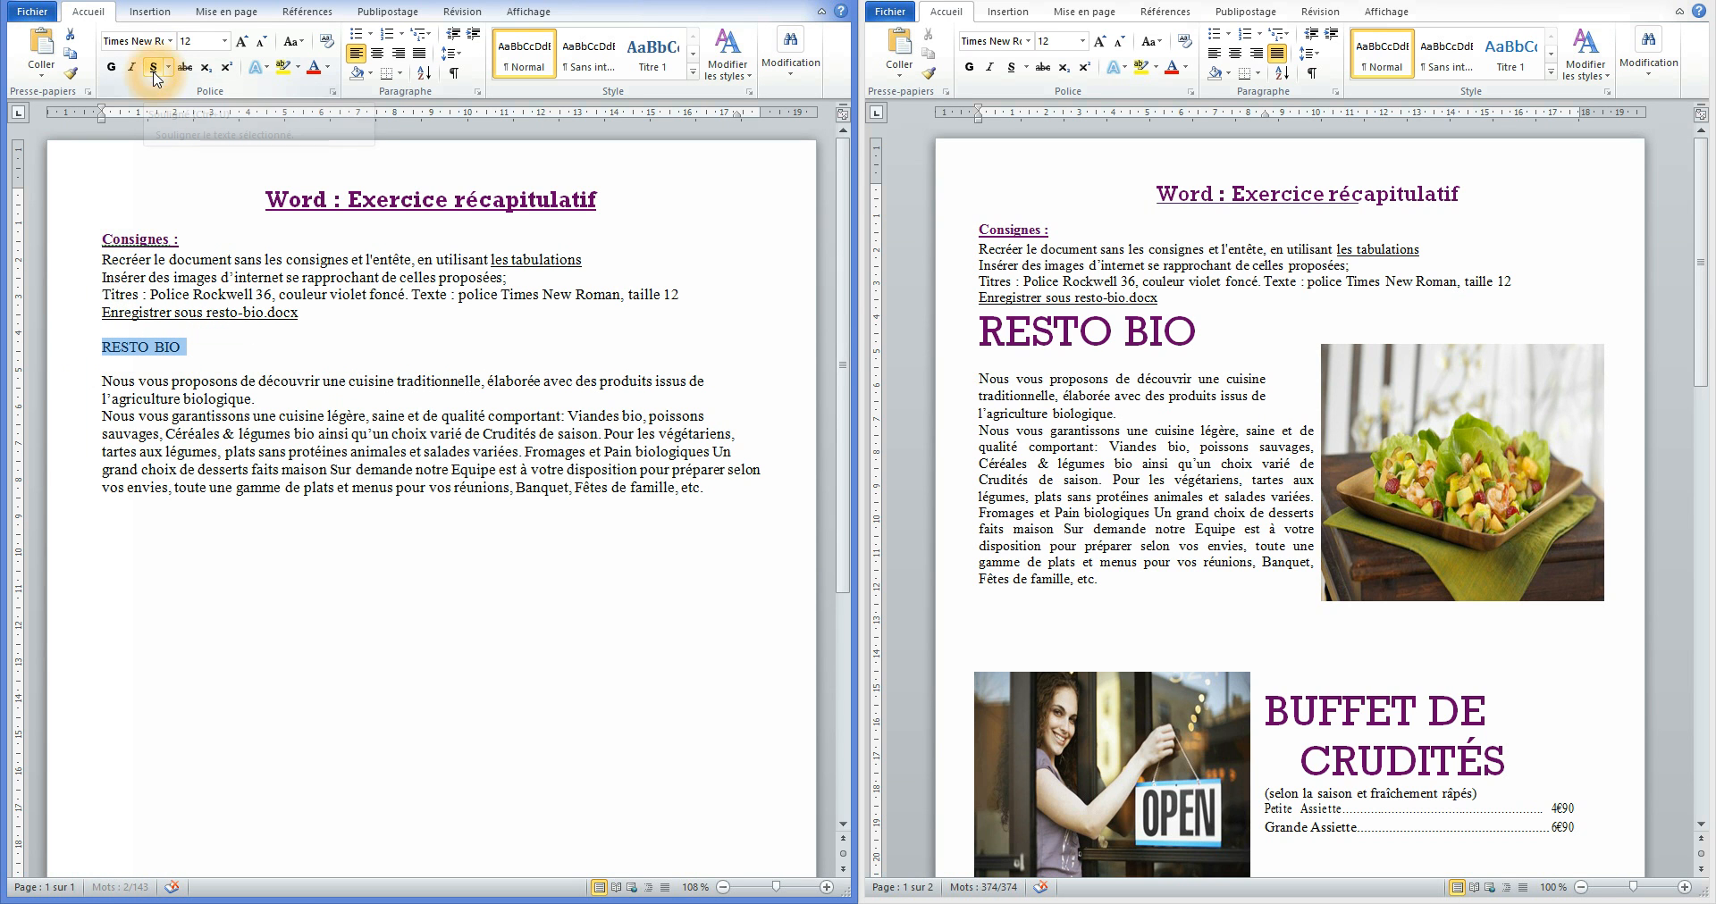
Check the model title's font, and format the exercise's RESTO BIO title in Rockwell, size 36.
{"action": "left_click", "coordinate": [1015, 327]}
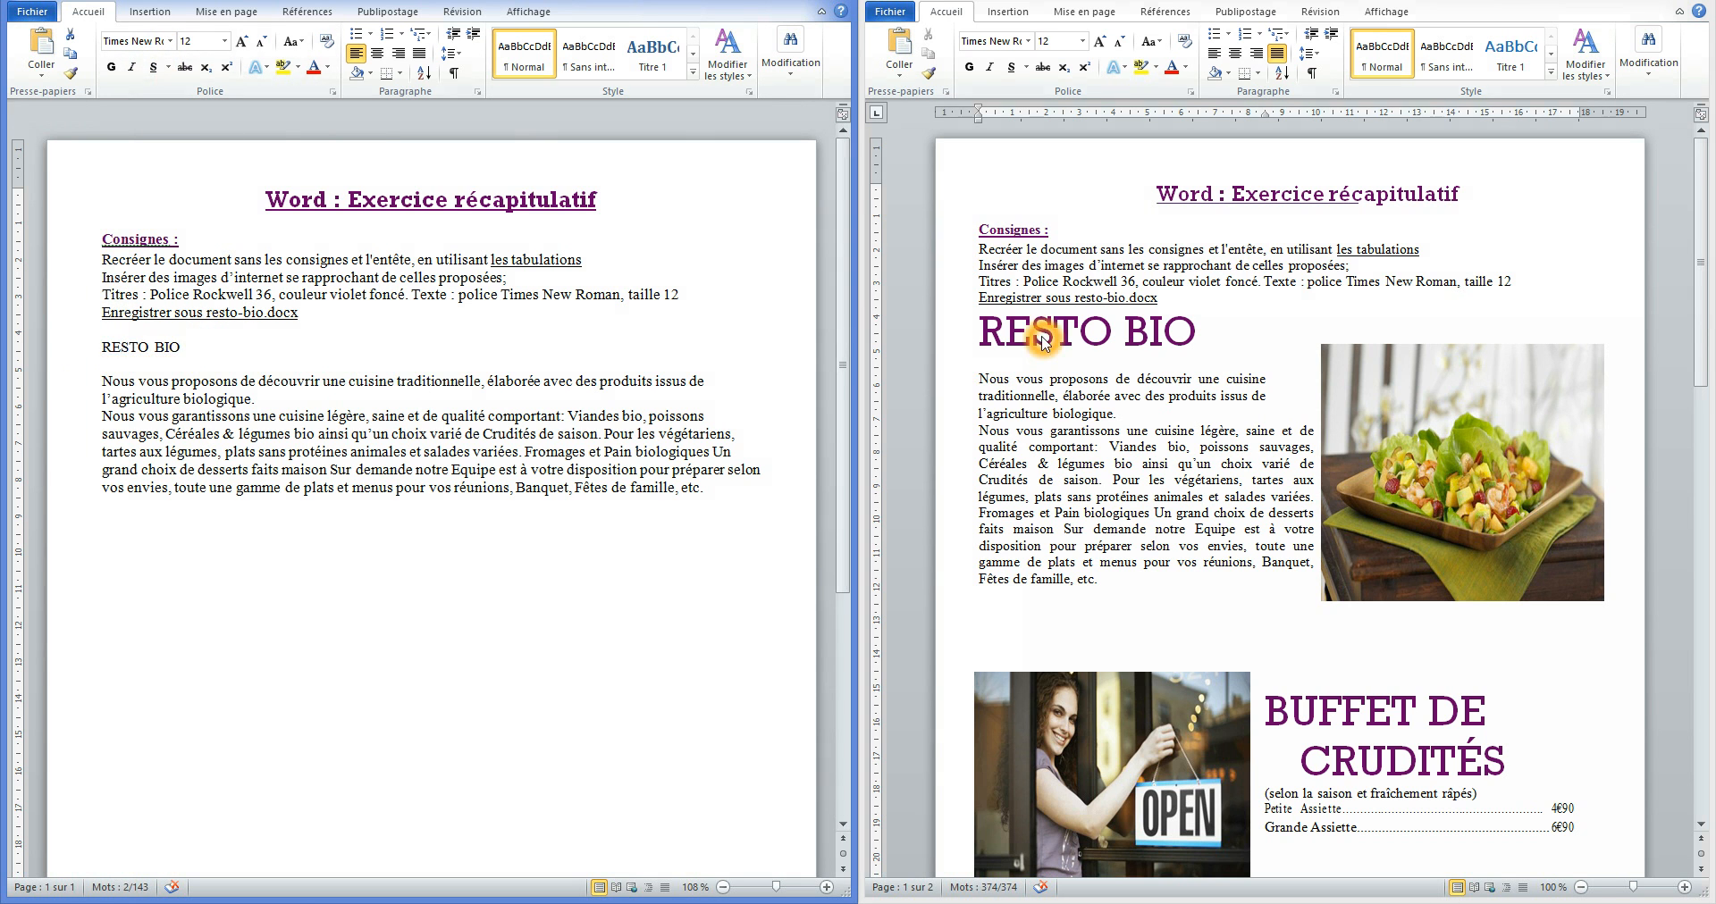
{"action": "left_click", "coordinate": [1068, 338]}
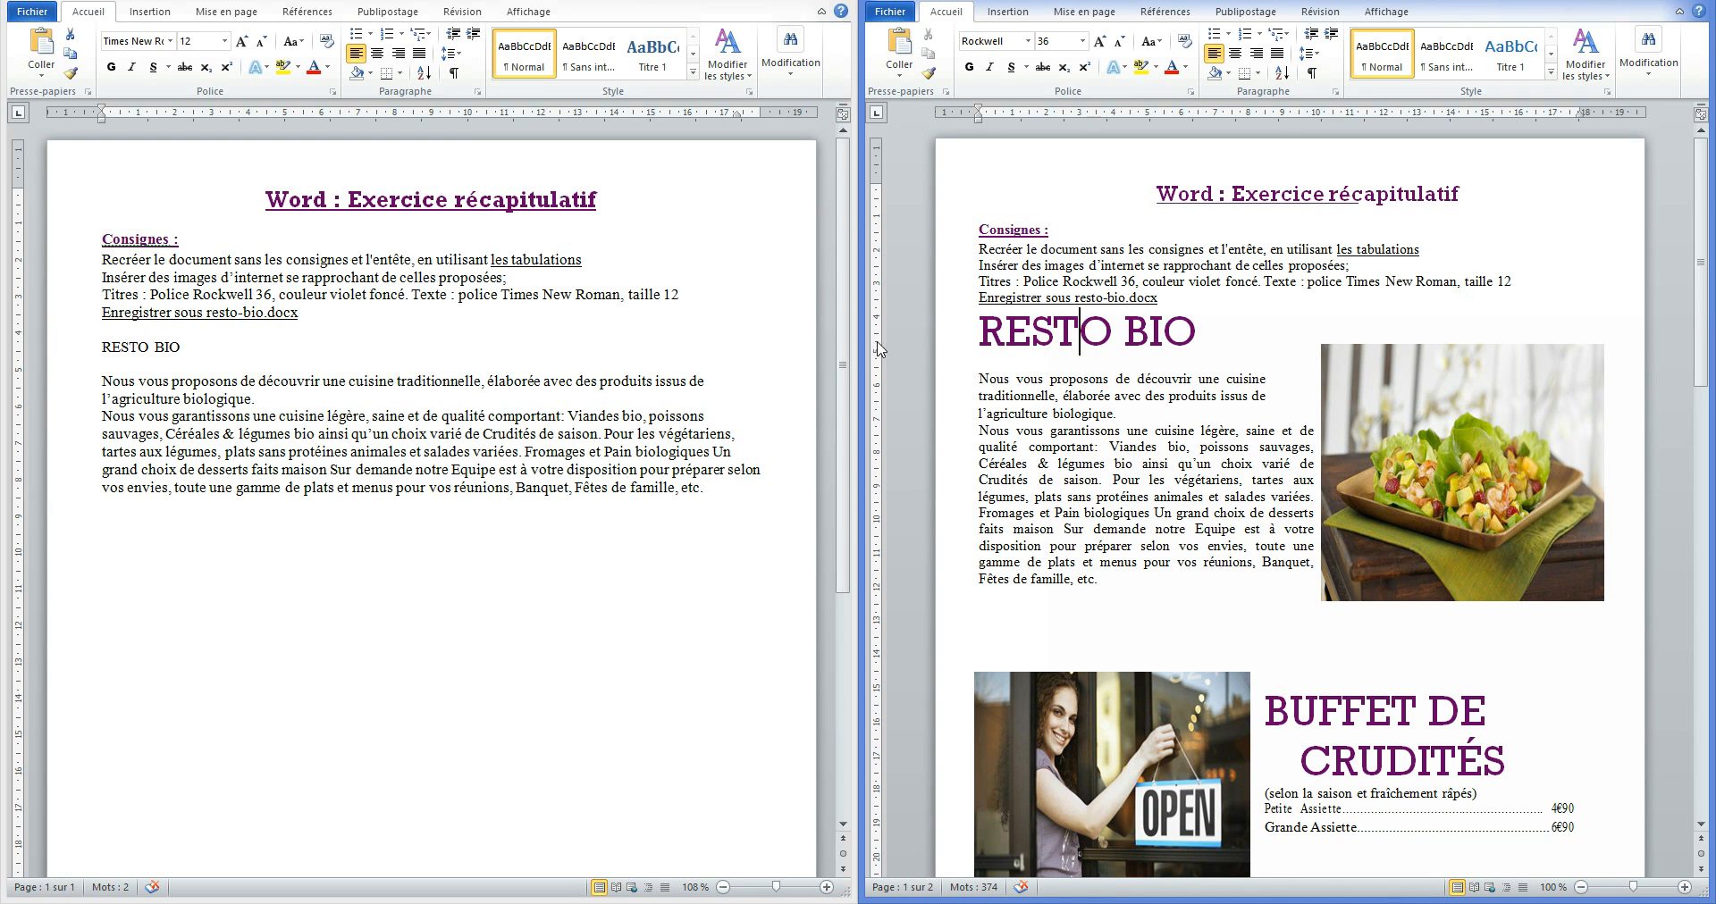
{"action": "left_click", "coordinate": [79, 347]}
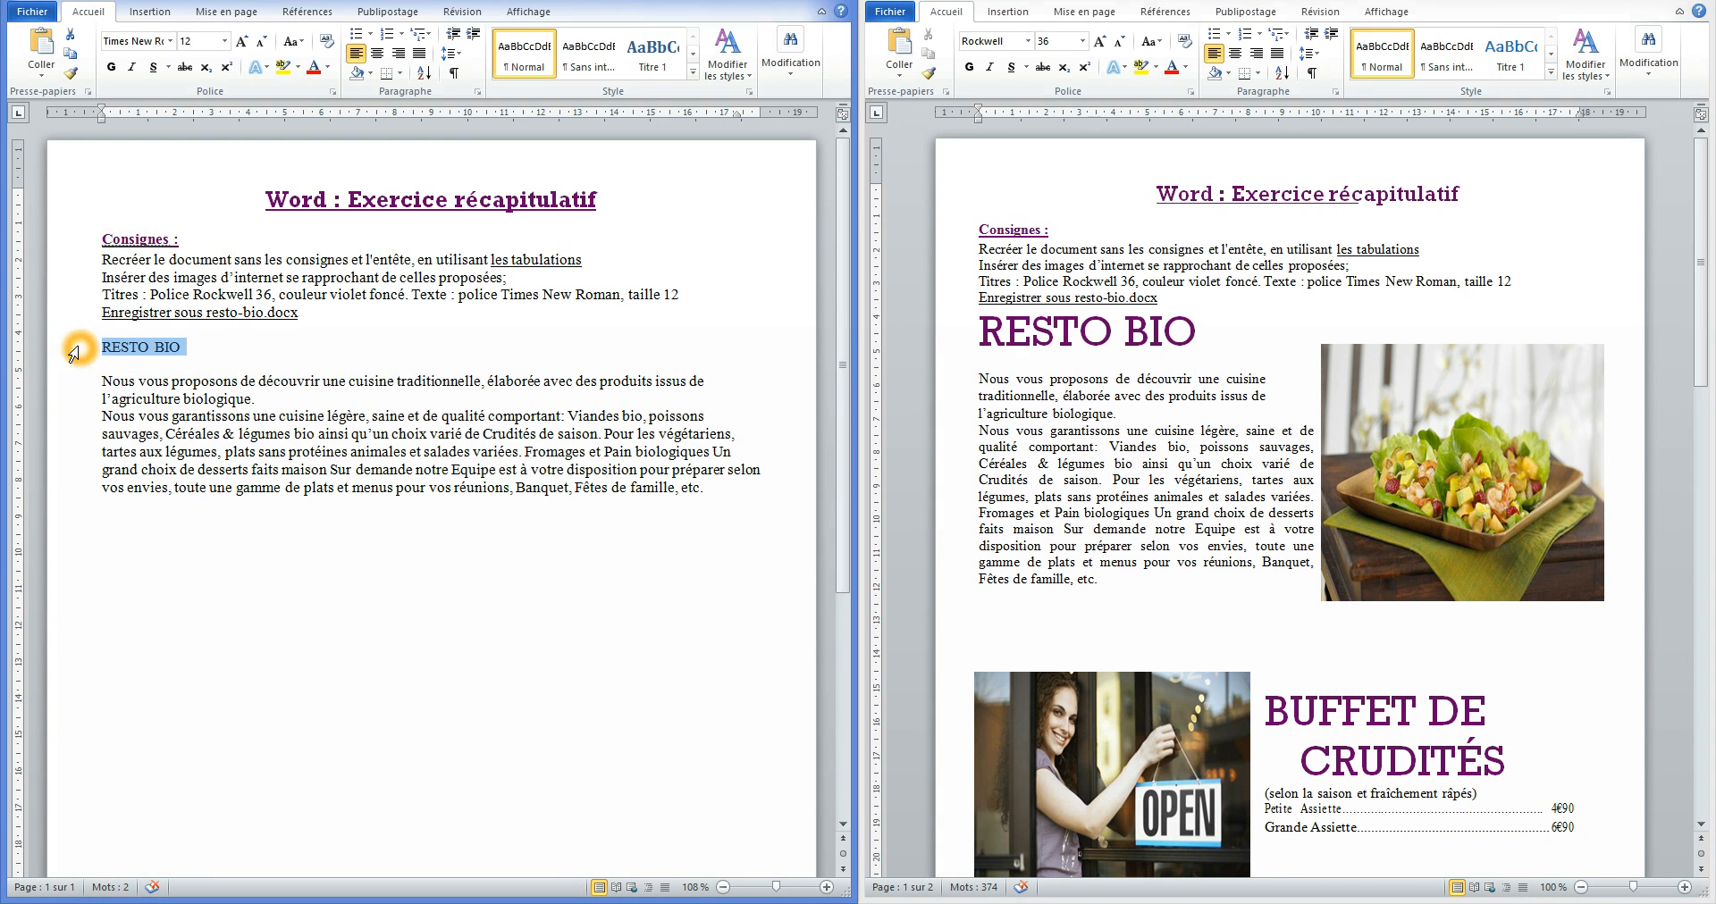
{"action": "left_click", "coordinate": [158, 42]}
{"action": "type", "text": "Rockwell"}
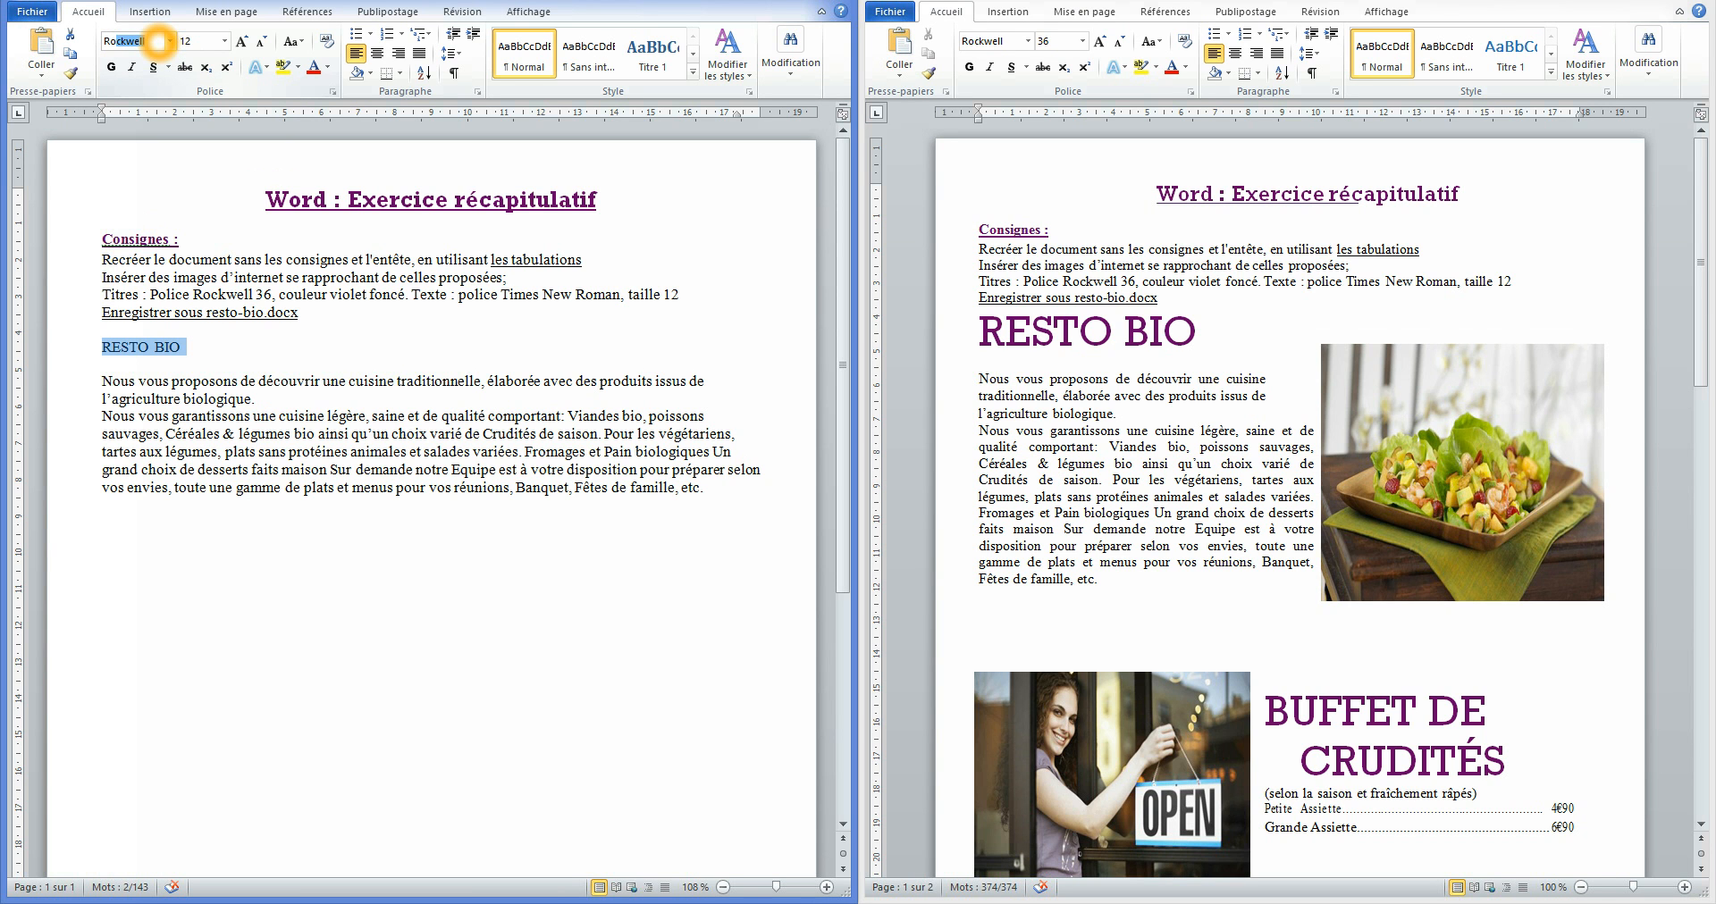
{"action": "key", "text": "Return"}
{"action": "left_click", "coordinate": [204, 41]}
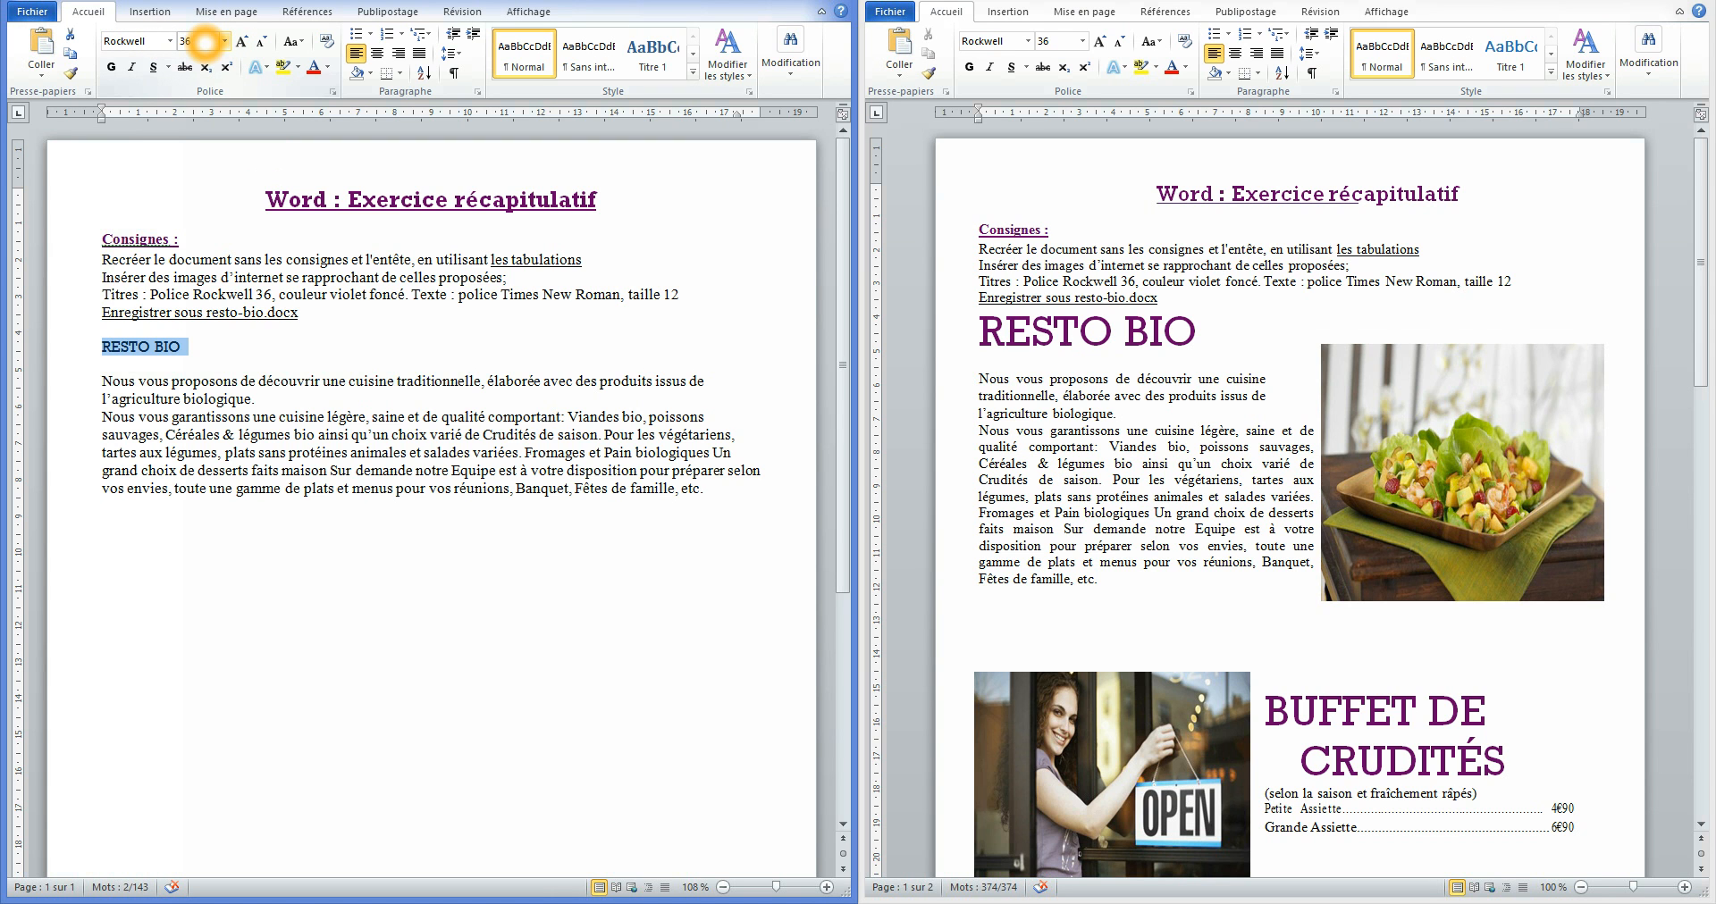
{"action": "key", "text": "Return"}
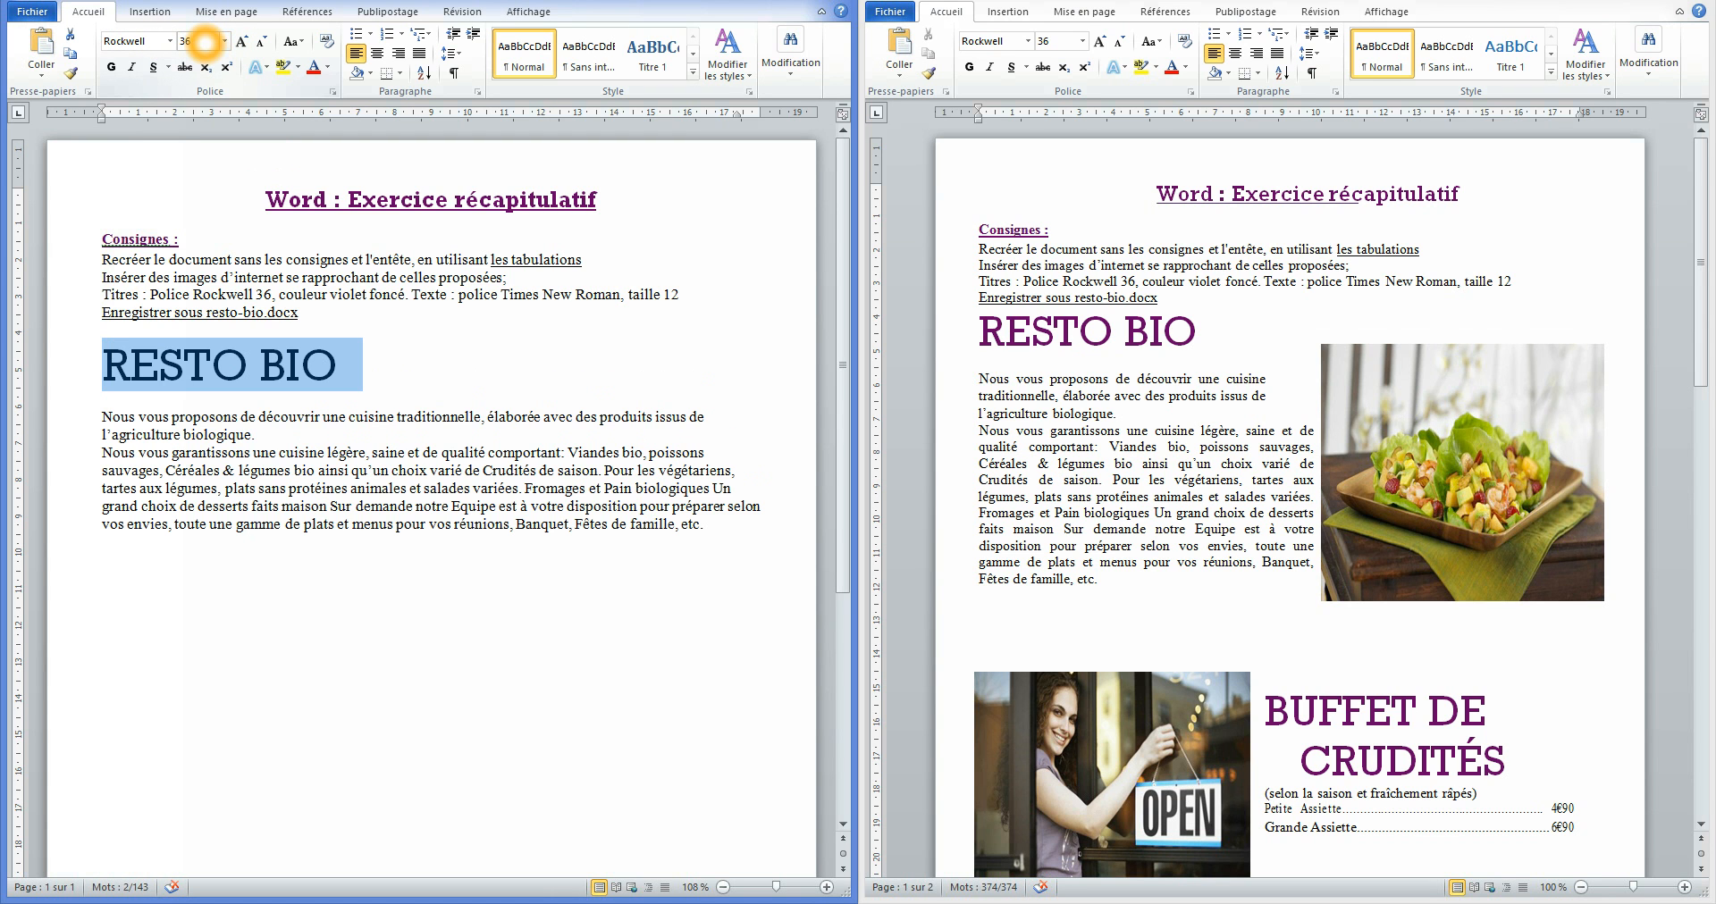
Colour the exercise's RESTO BIO title with the standard Violet.
{"action": "left_click", "coordinate": [328, 67]}
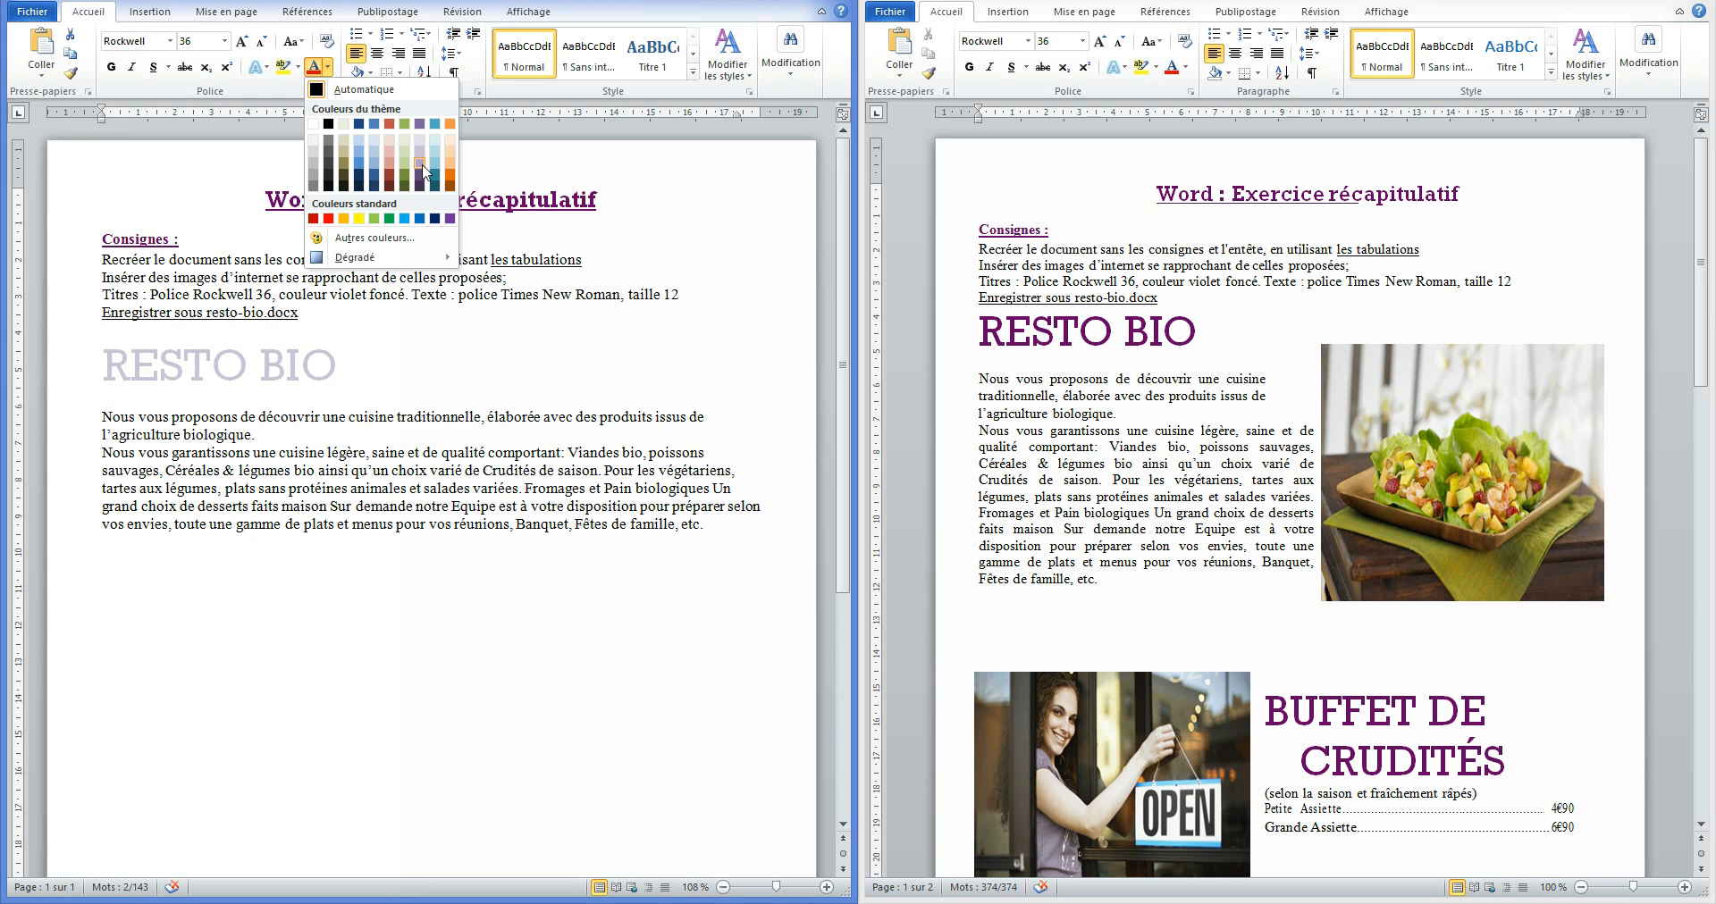
{"action": "left_click", "coordinate": [451, 220]}
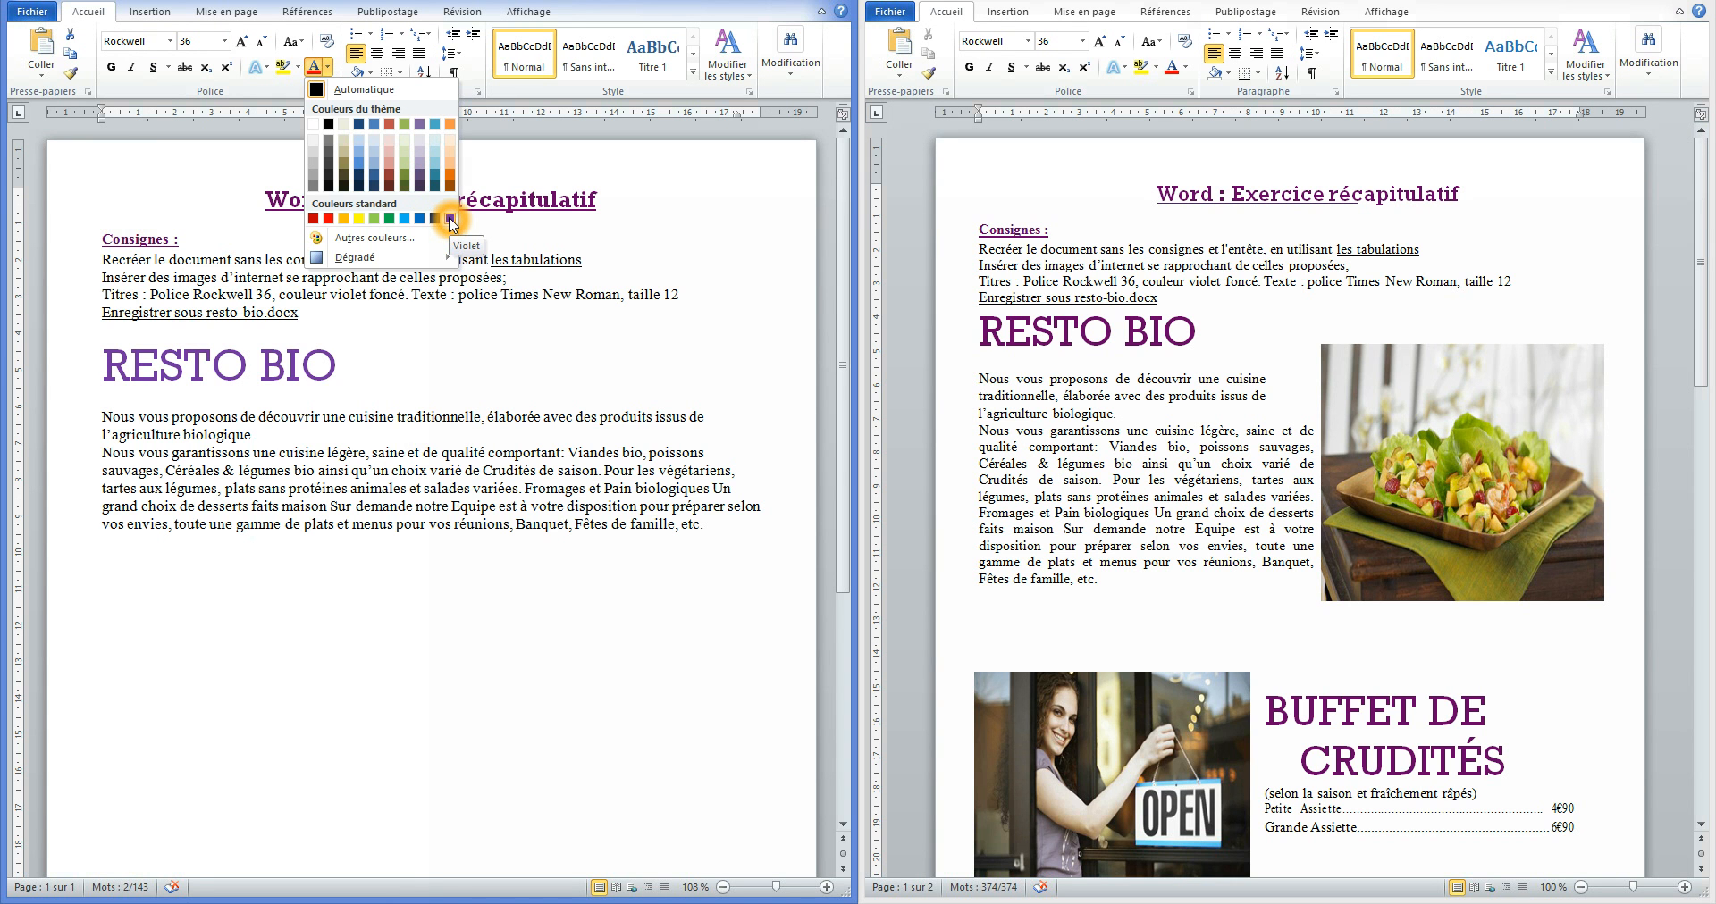
Check which font colour the model document's RESTO BIO title uses in the extended colour palette.
{"action": "left_click", "coordinate": [1037, 333]}
{"action": "left_click", "coordinate": [1041, 334]}
{"action": "left_click", "coordinate": [1185, 67]}
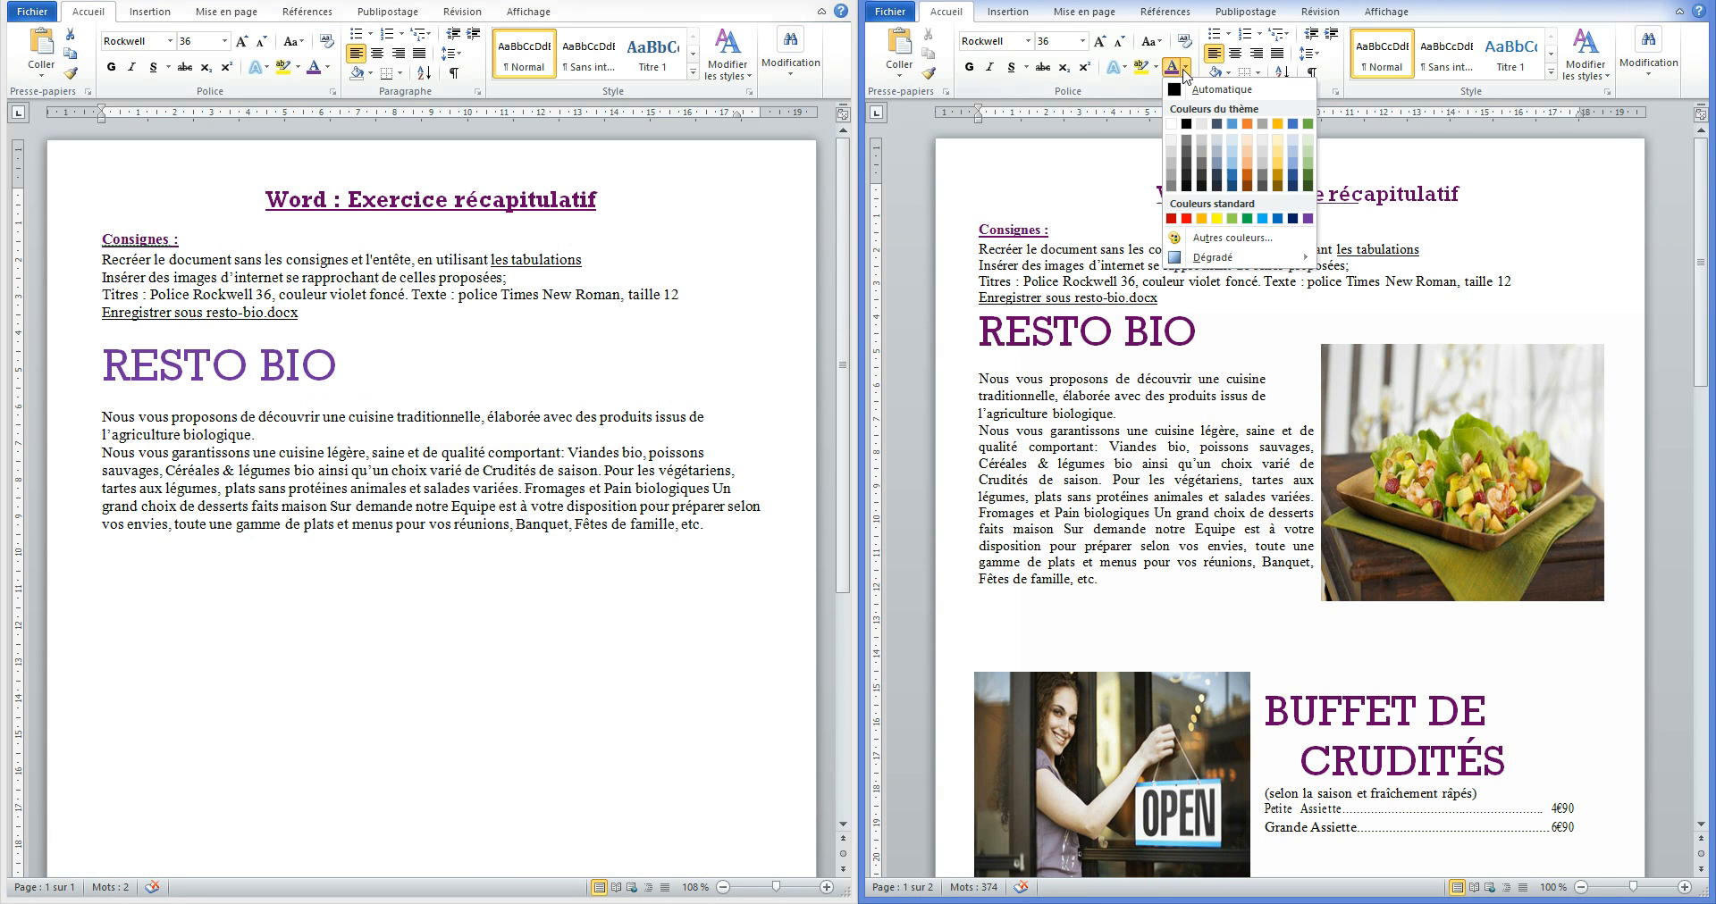
{"action": "left_click", "coordinate": [1231, 238]}
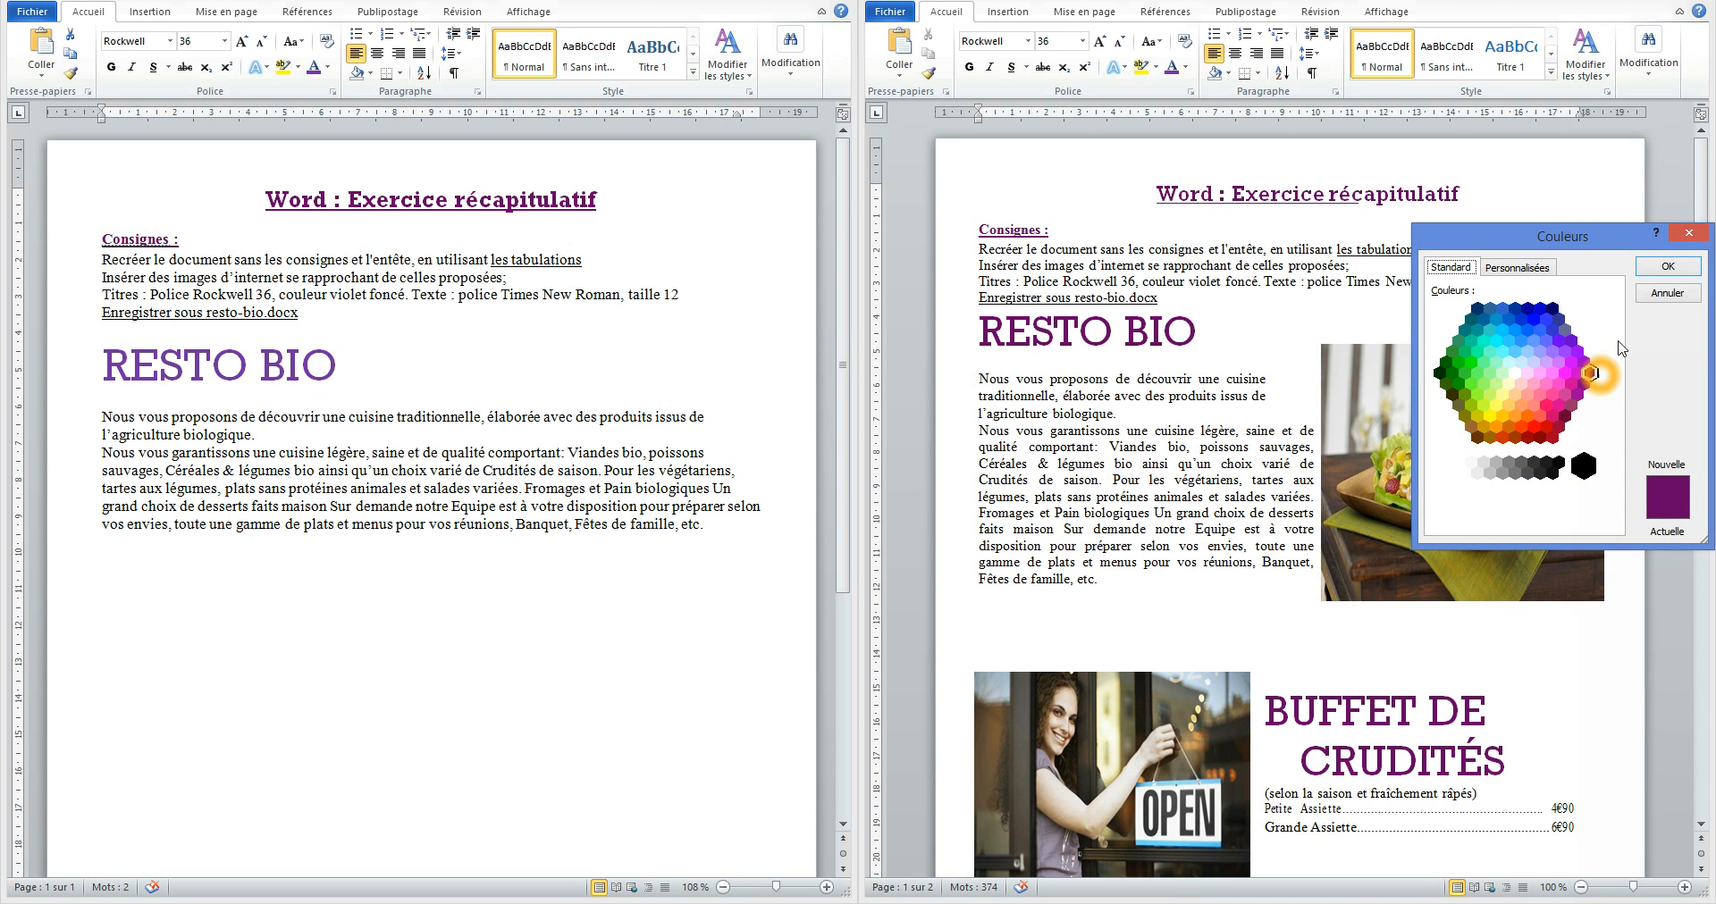
{"action": "left_click", "coordinate": [1687, 236]}
Recolour the exercise's RESTO BIO title with the dark purple at the outer corner of the standard colour hexagon.
{"action": "left_click", "coordinate": [76, 364]}
{"action": "left_click", "coordinate": [327, 67]}
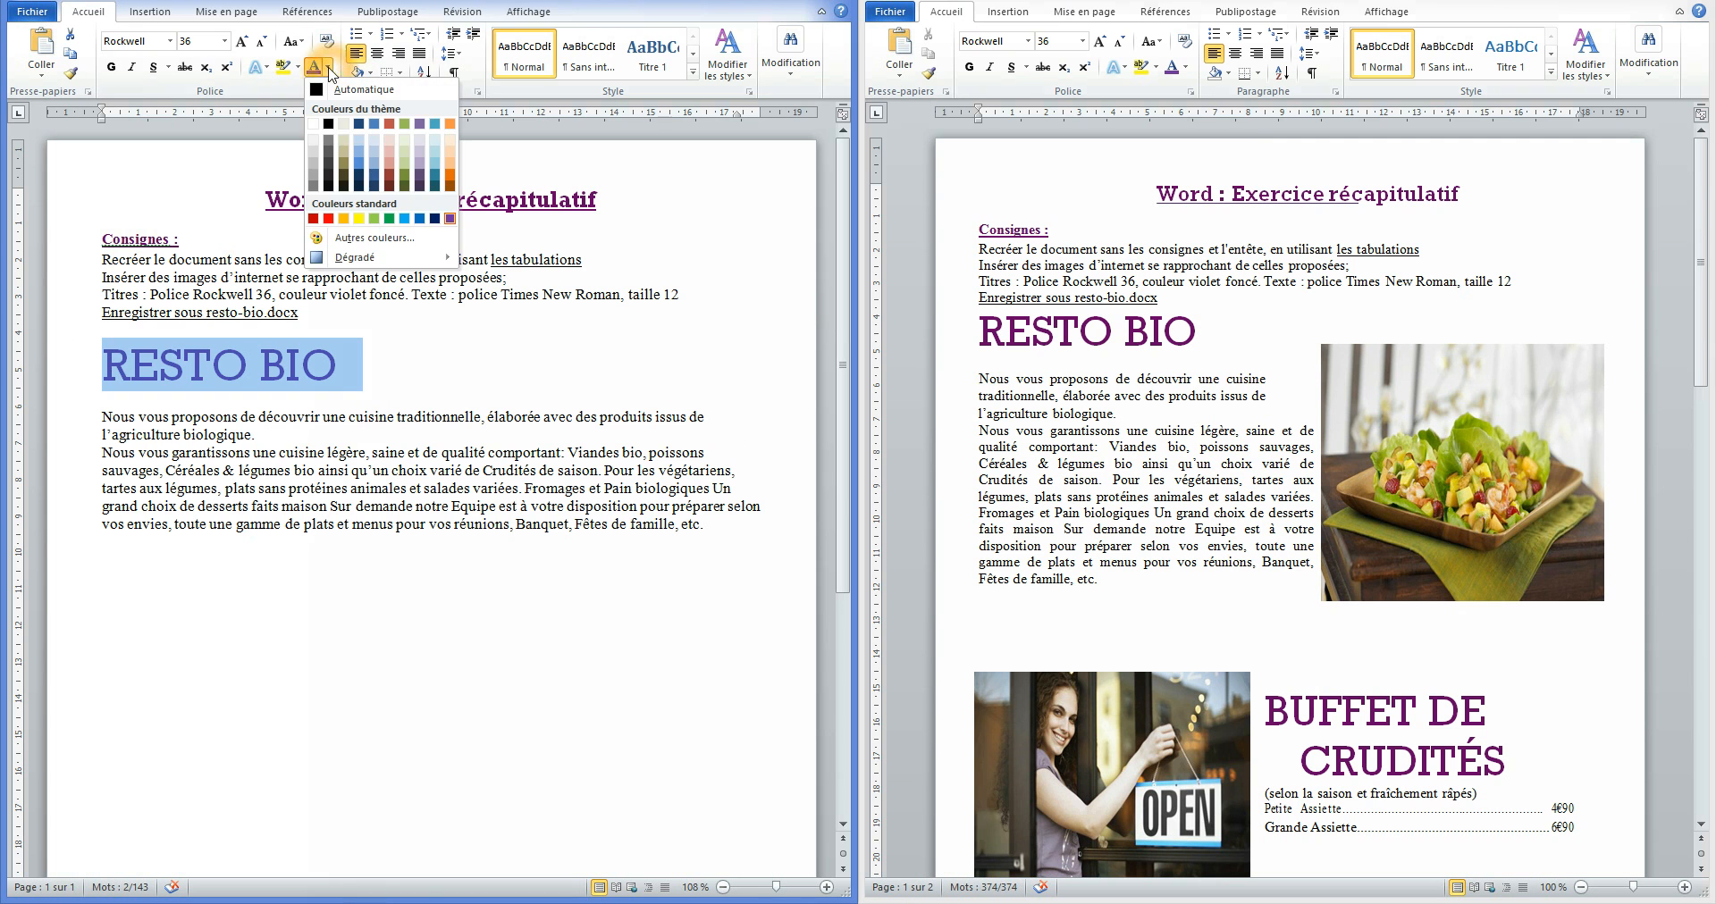
{"action": "left_click", "coordinate": [342, 239]}
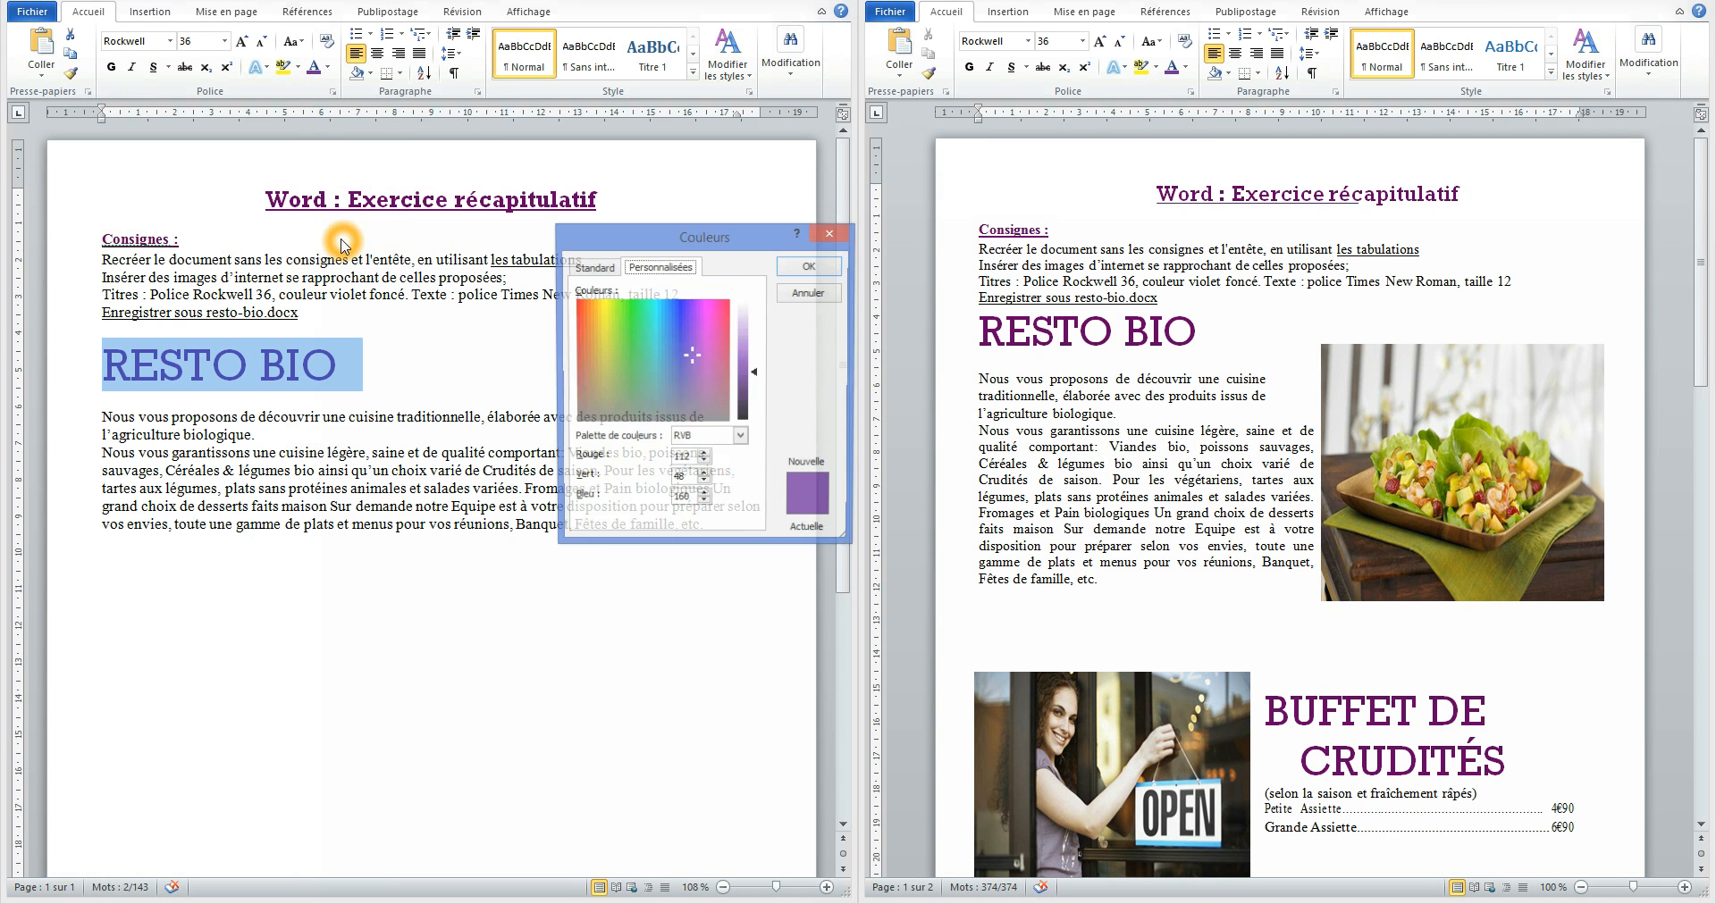
{"action": "left_click", "coordinate": [592, 267]}
{"action": "left_click", "coordinate": [730, 373]}
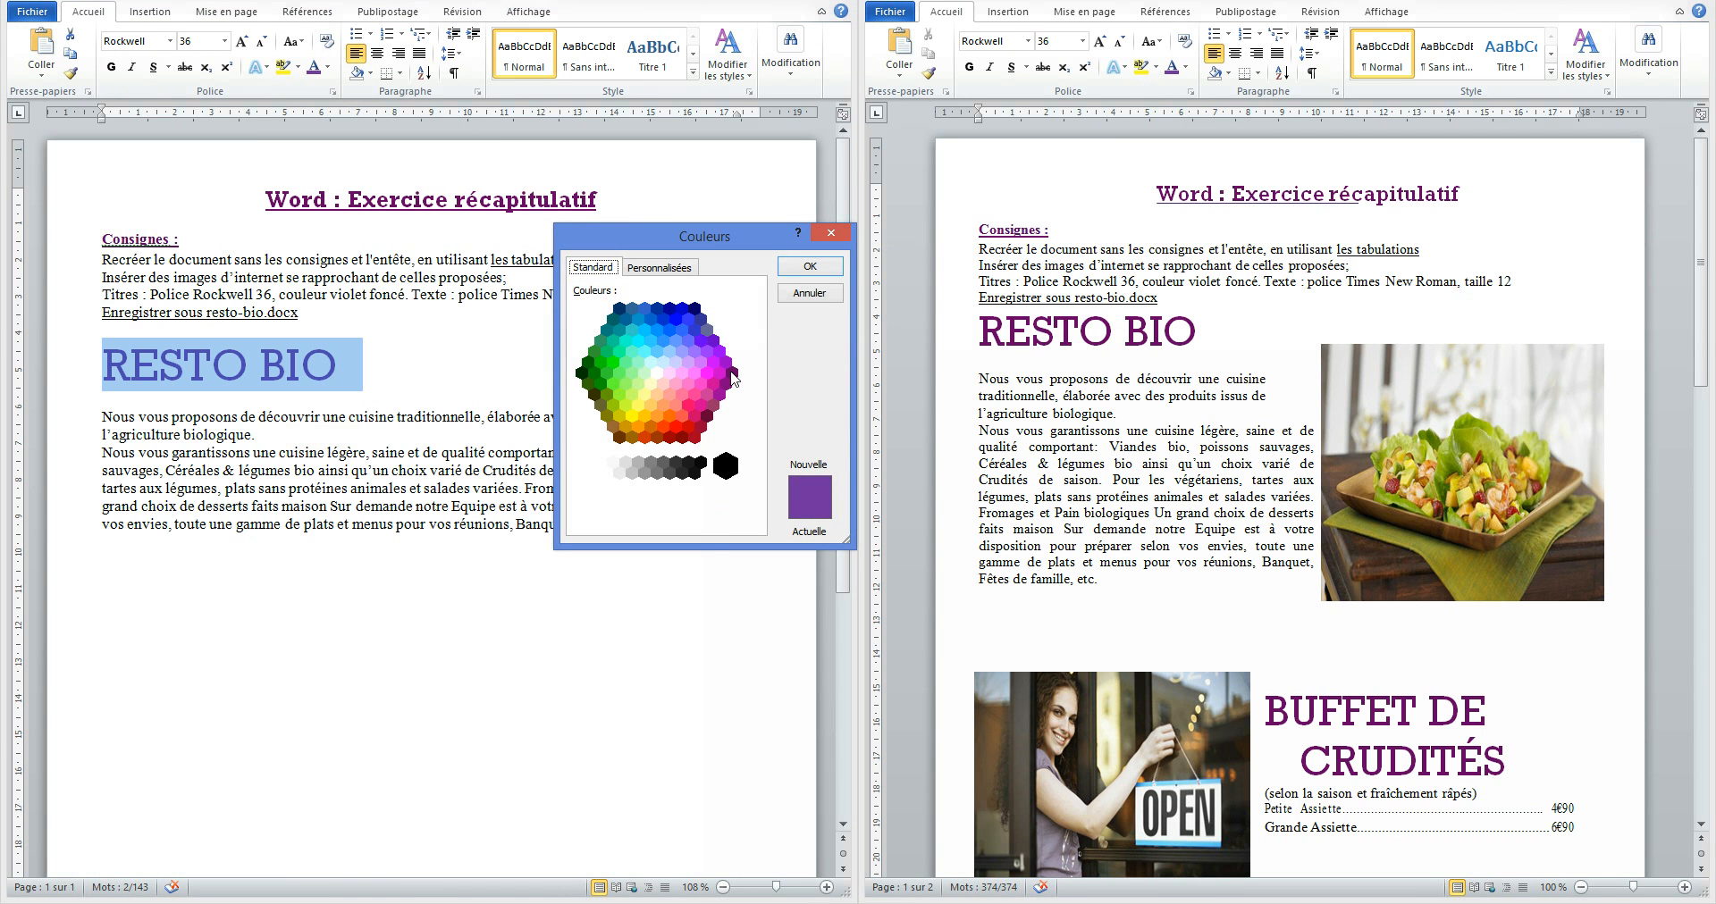
{"action": "left_click", "coordinate": [810, 267]}
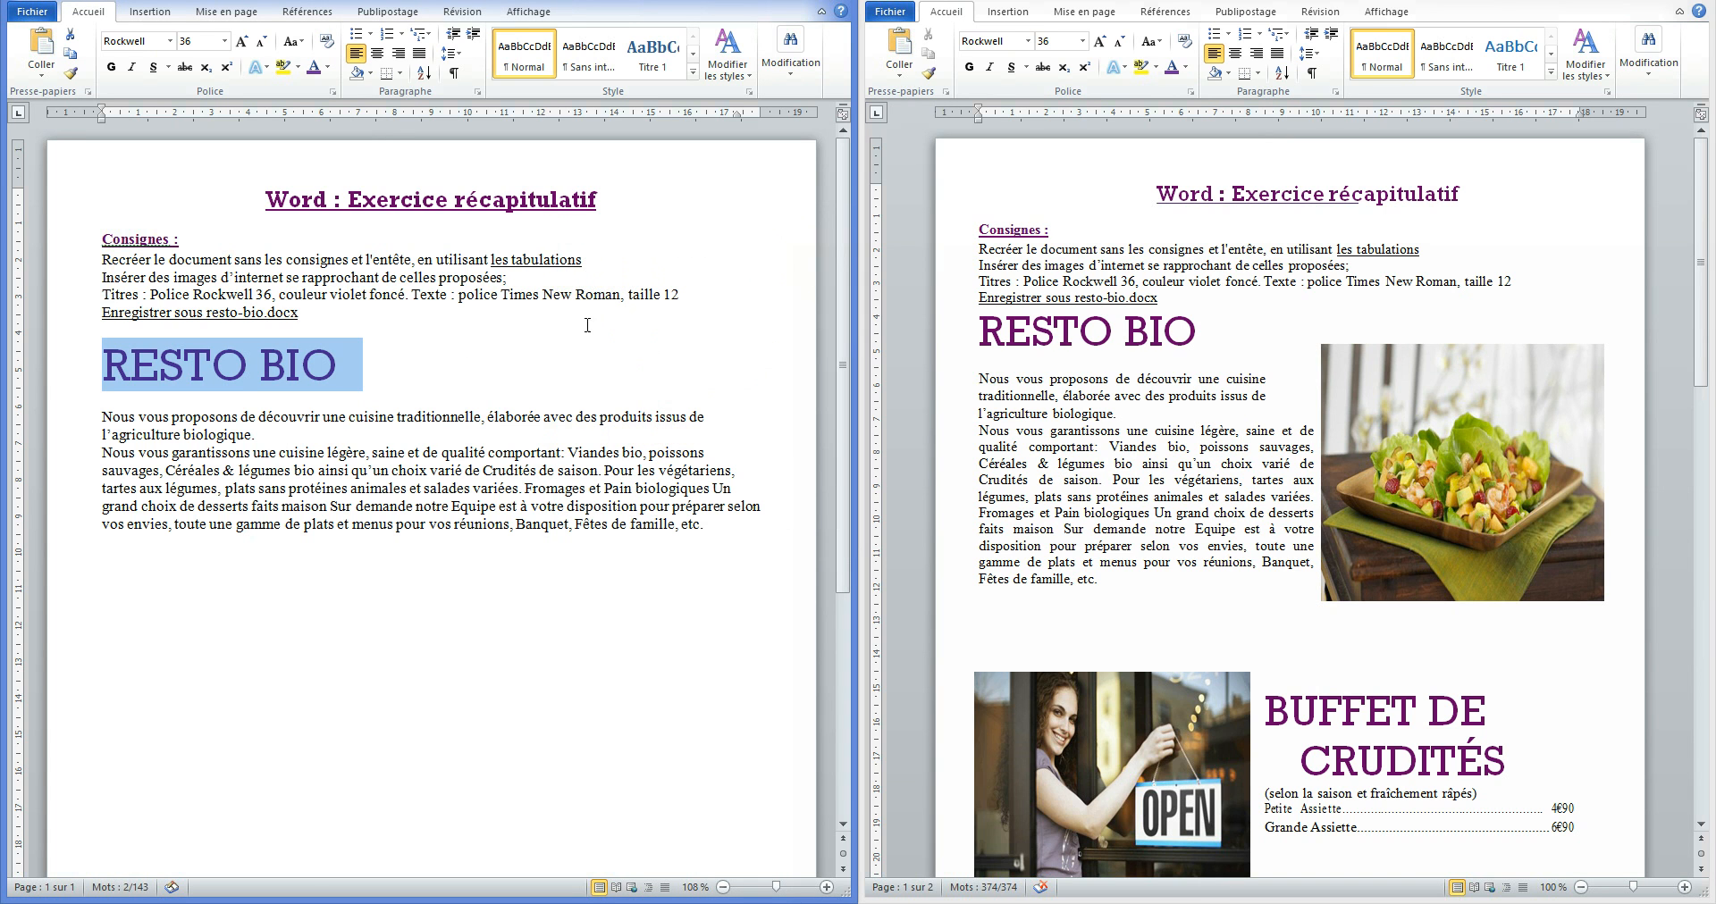
{"action": "left_click", "coordinate": [436, 379]}
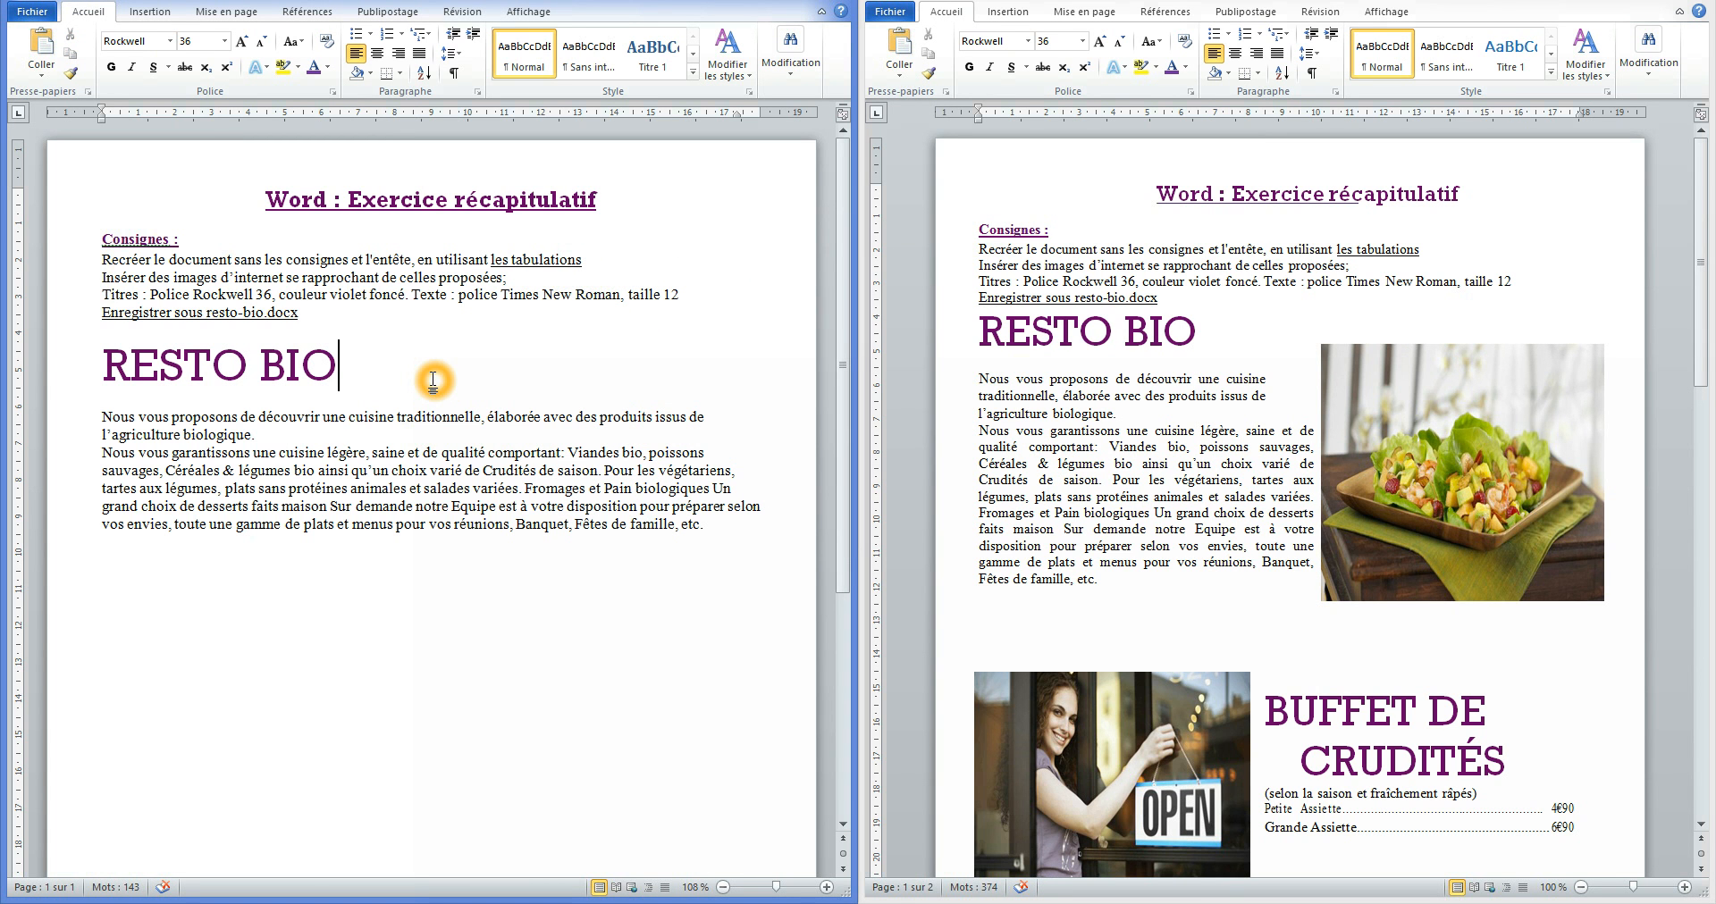
Compare the blank lines above and below the RESTO BIO title in the exercise with those in the model.
{"action": "left_click", "coordinate": [151, 332]}
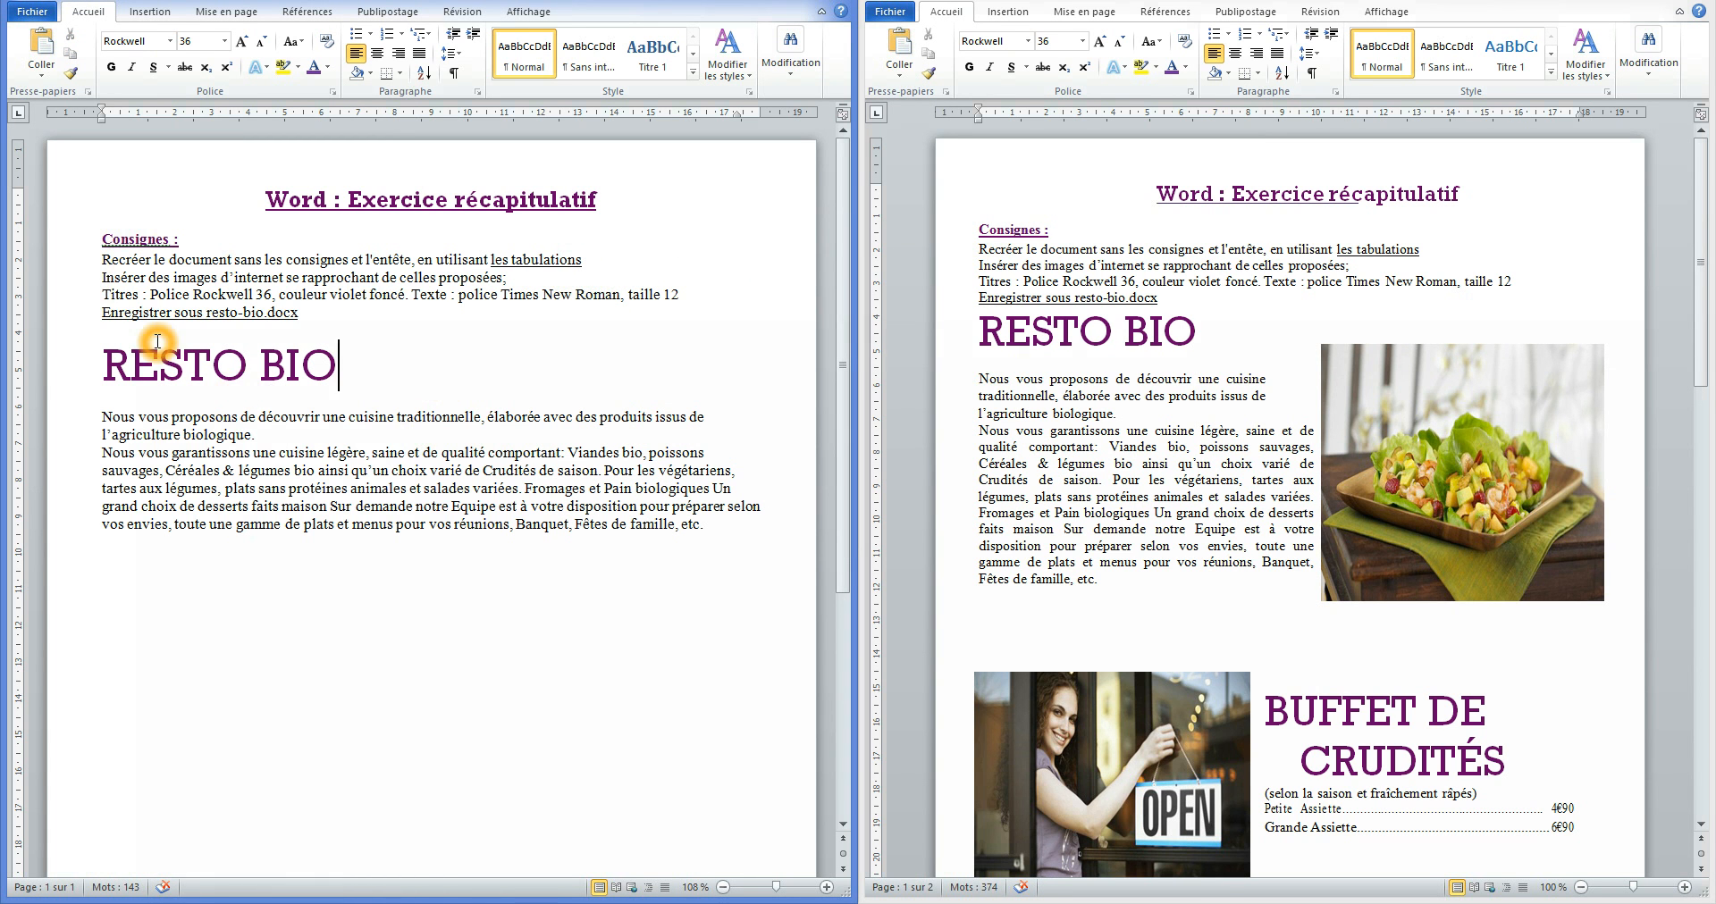
{"action": "left_click", "coordinate": [88, 330]}
{"action": "left_click", "coordinate": [97, 337]}
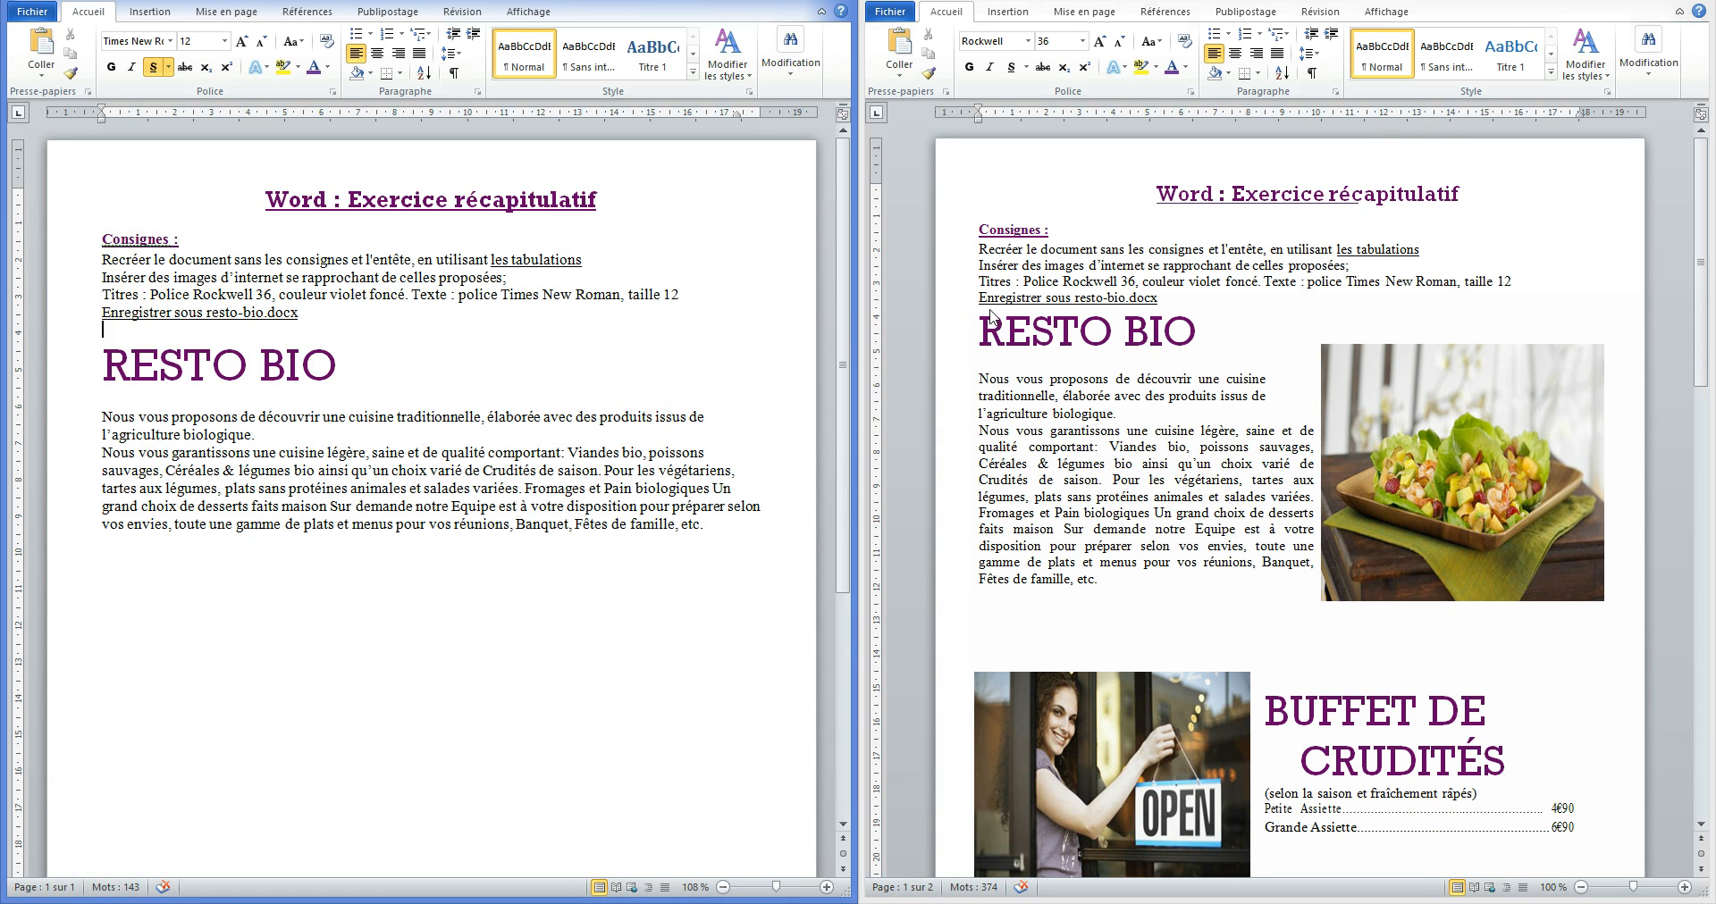
{"action": "left_click", "coordinate": [73, 351]}
{"action": "left_click", "coordinate": [93, 345]}
{"action": "left_click", "coordinate": [138, 403]}
{"action": "left_click", "coordinate": [143, 408]}
{"action": "left_click", "coordinate": [138, 404]}
Examine the model document's top, left and right page margins.
{"action": "left_click", "coordinate": [1174, 204]}
{"action": "left_click", "coordinate": [1139, 191]}
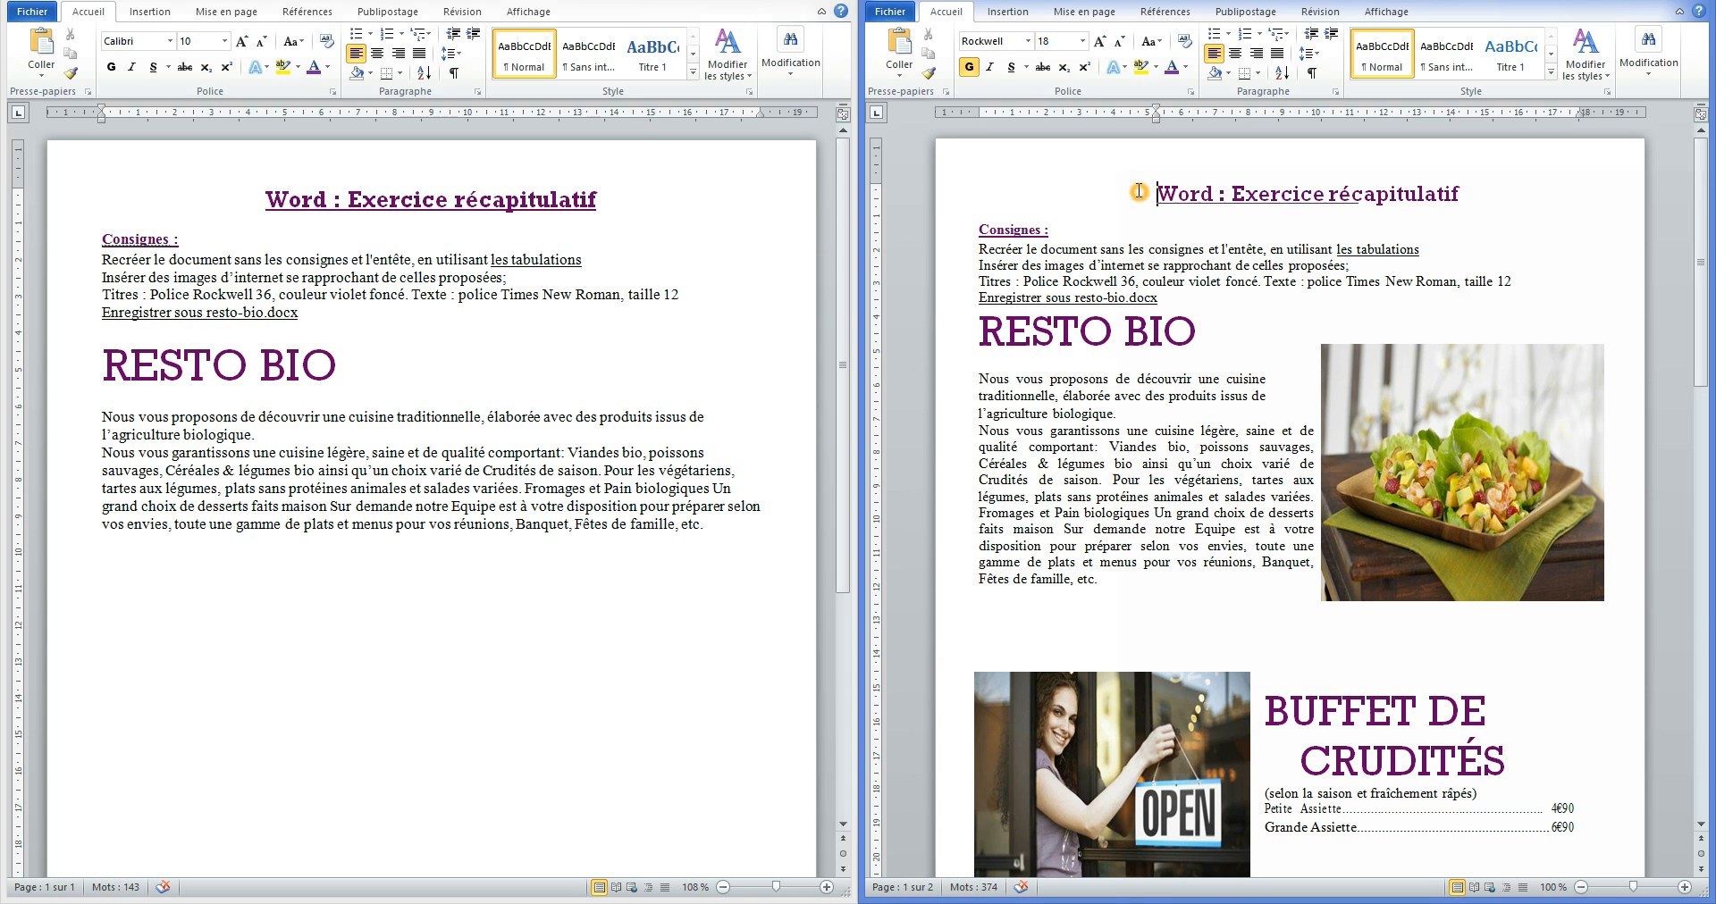
{"action": "left_click", "coordinate": [876, 171]}
{"action": "left_click", "coordinate": [941, 158]}
{"action": "left_click", "coordinate": [971, 169]}
{"action": "left_click", "coordinate": [949, 169]}
{"action": "left_click", "coordinate": [1609, 185]}
Try lowering and raising the exercise's top margin on the vertical ruler.
{"action": "mouse_move", "coordinate": [18, 188]}
{"action": "left_mouse_down"}
{"action": "mouse_move", "coordinate": [16, 229]}
{"action": "mouse_move", "coordinate": [19, 195]}
{"action": "left_mouse_up"}
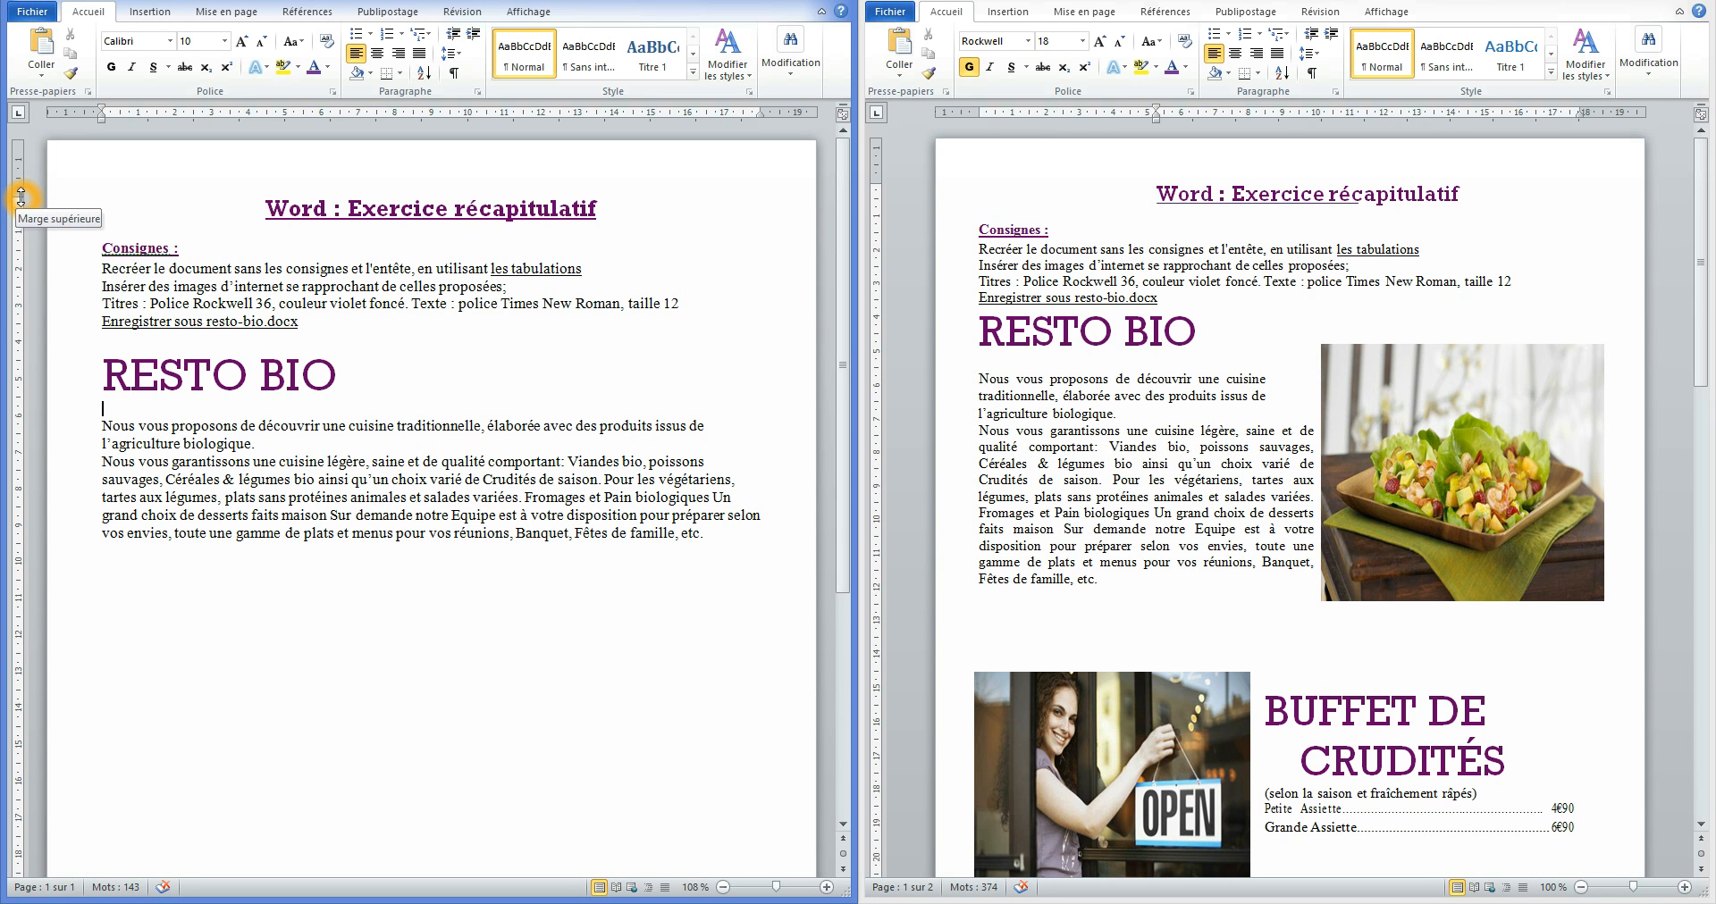
{"action": "left_click_drag", "start_coordinate": [21, 197], "coordinate": [20, 177]}
{"action": "left_click", "coordinate": [20, 178]}
{"action": "left_click", "coordinate": [20, 182]}
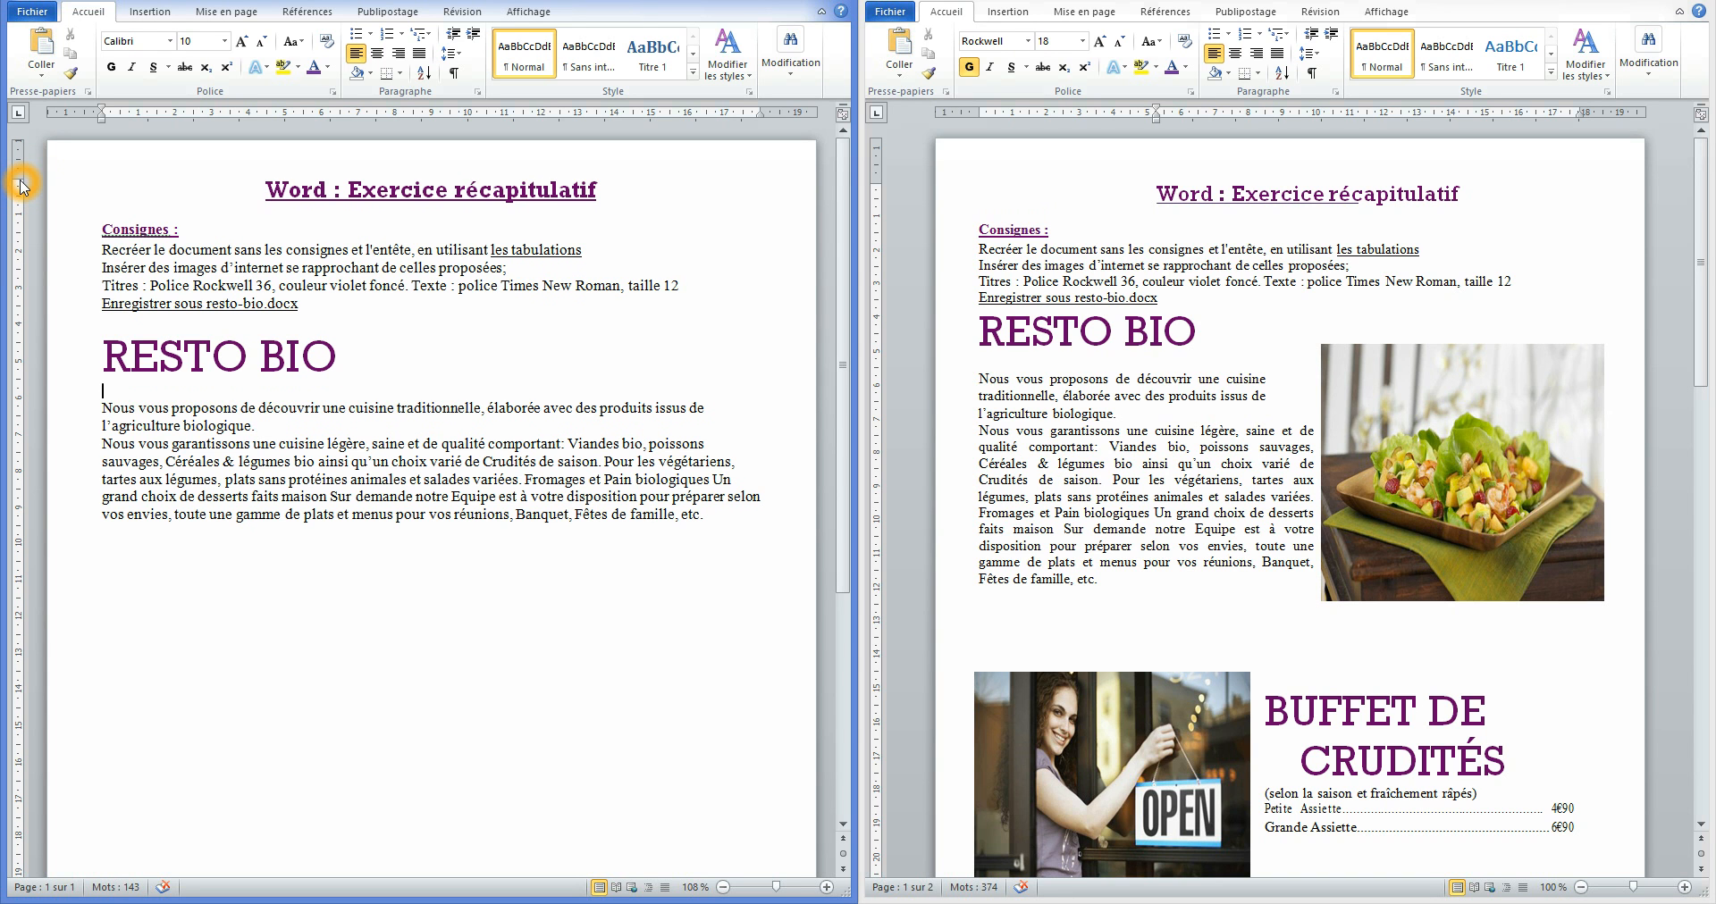
{"action": "left_click_drag", "start_coordinate": [18, 183], "coordinate": [18, 190]}
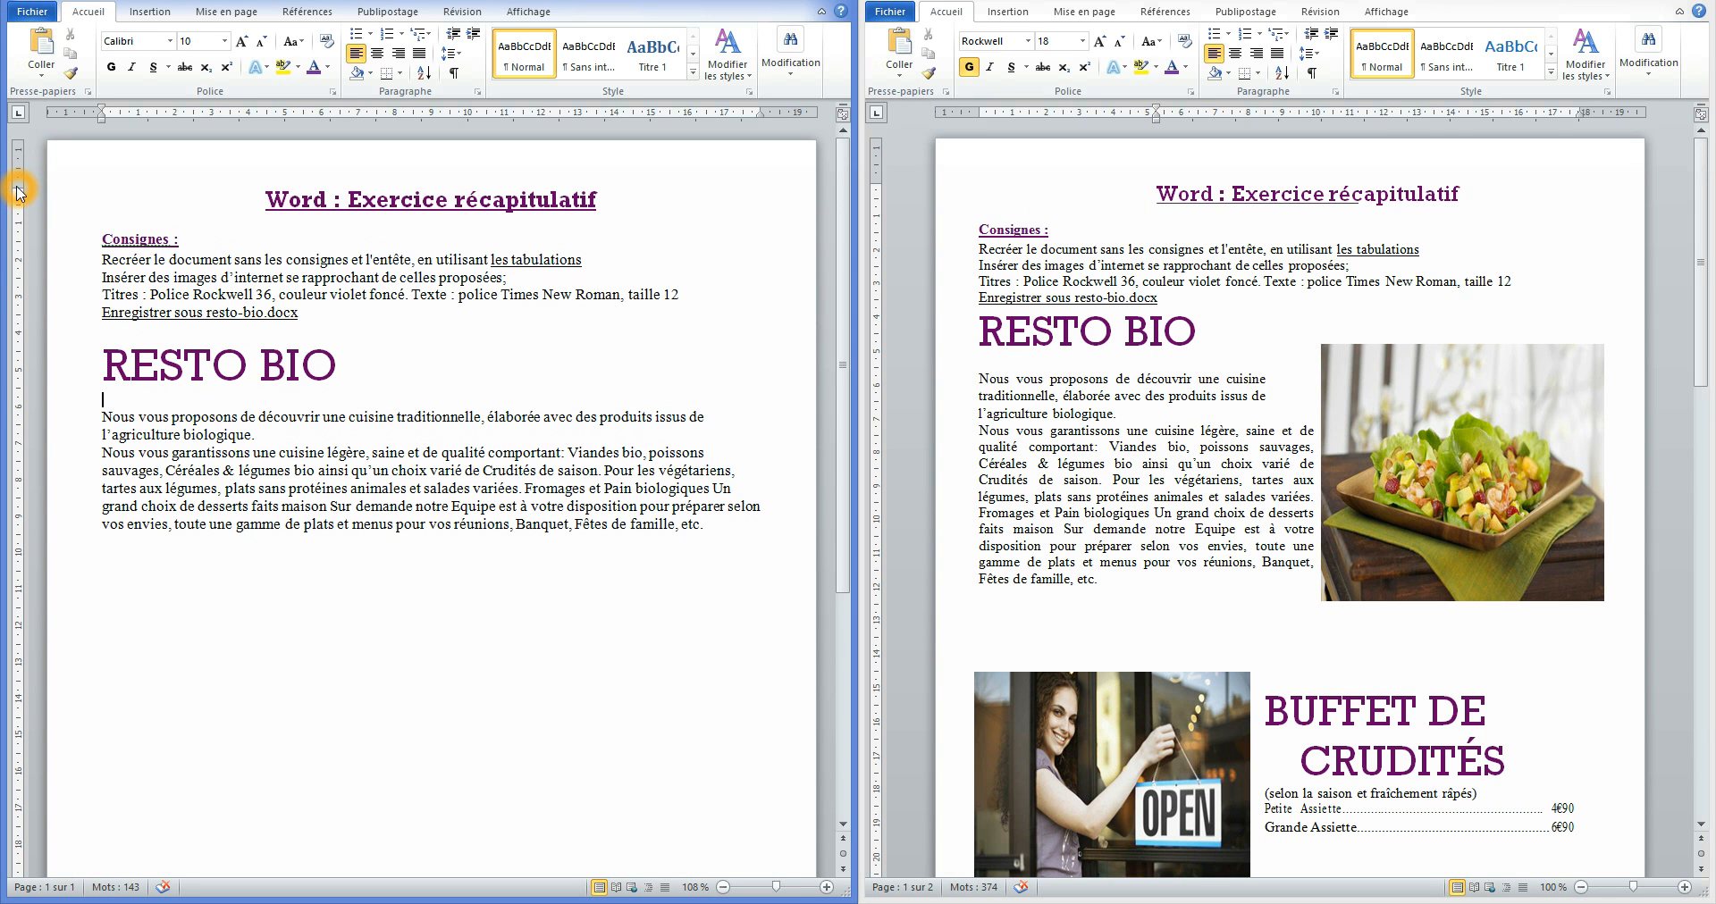
Examine the exercise's side margins and their limits on the horizontal ruler.
{"action": "left_click", "coordinate": [174, 197]}
{"action": "left_click", "coordinate": [758, 327]}
{"action": "left_click", "coordinate": [777, 346]}
{"action": "left_click", "coordinate": [75, 110]}
{"action": "left_click", "coordinate": [78, 119]}
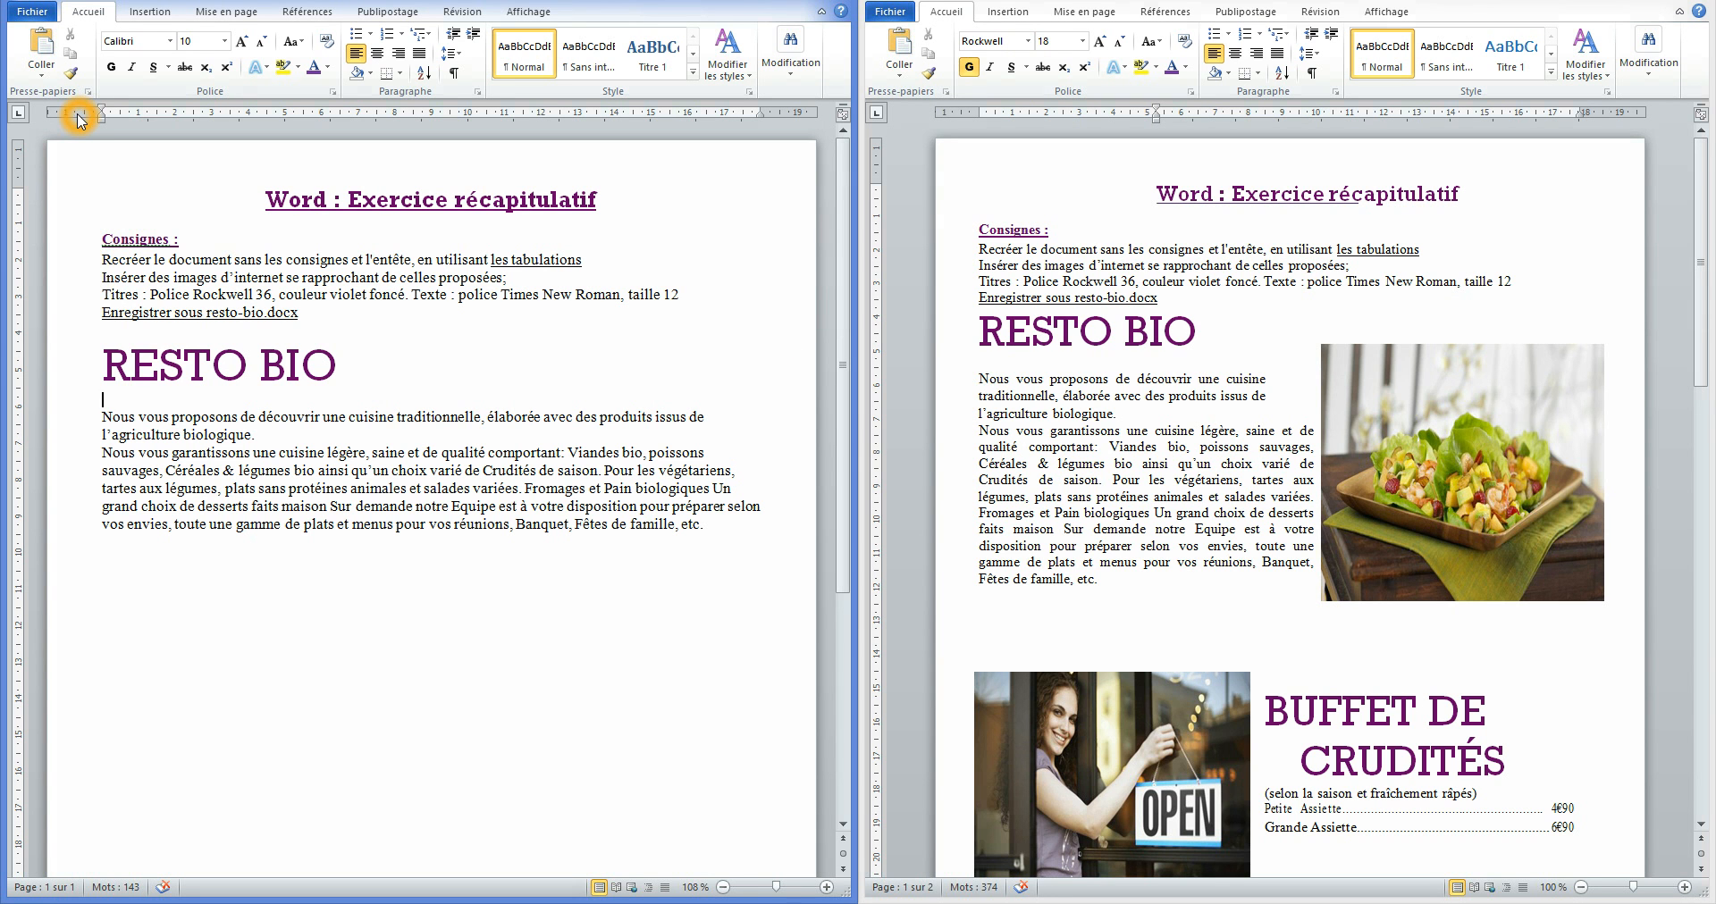
{"action": "left_click", "coordinate": [100, 111]}
{"action": "left_click", "coordinate": [100, 110]}
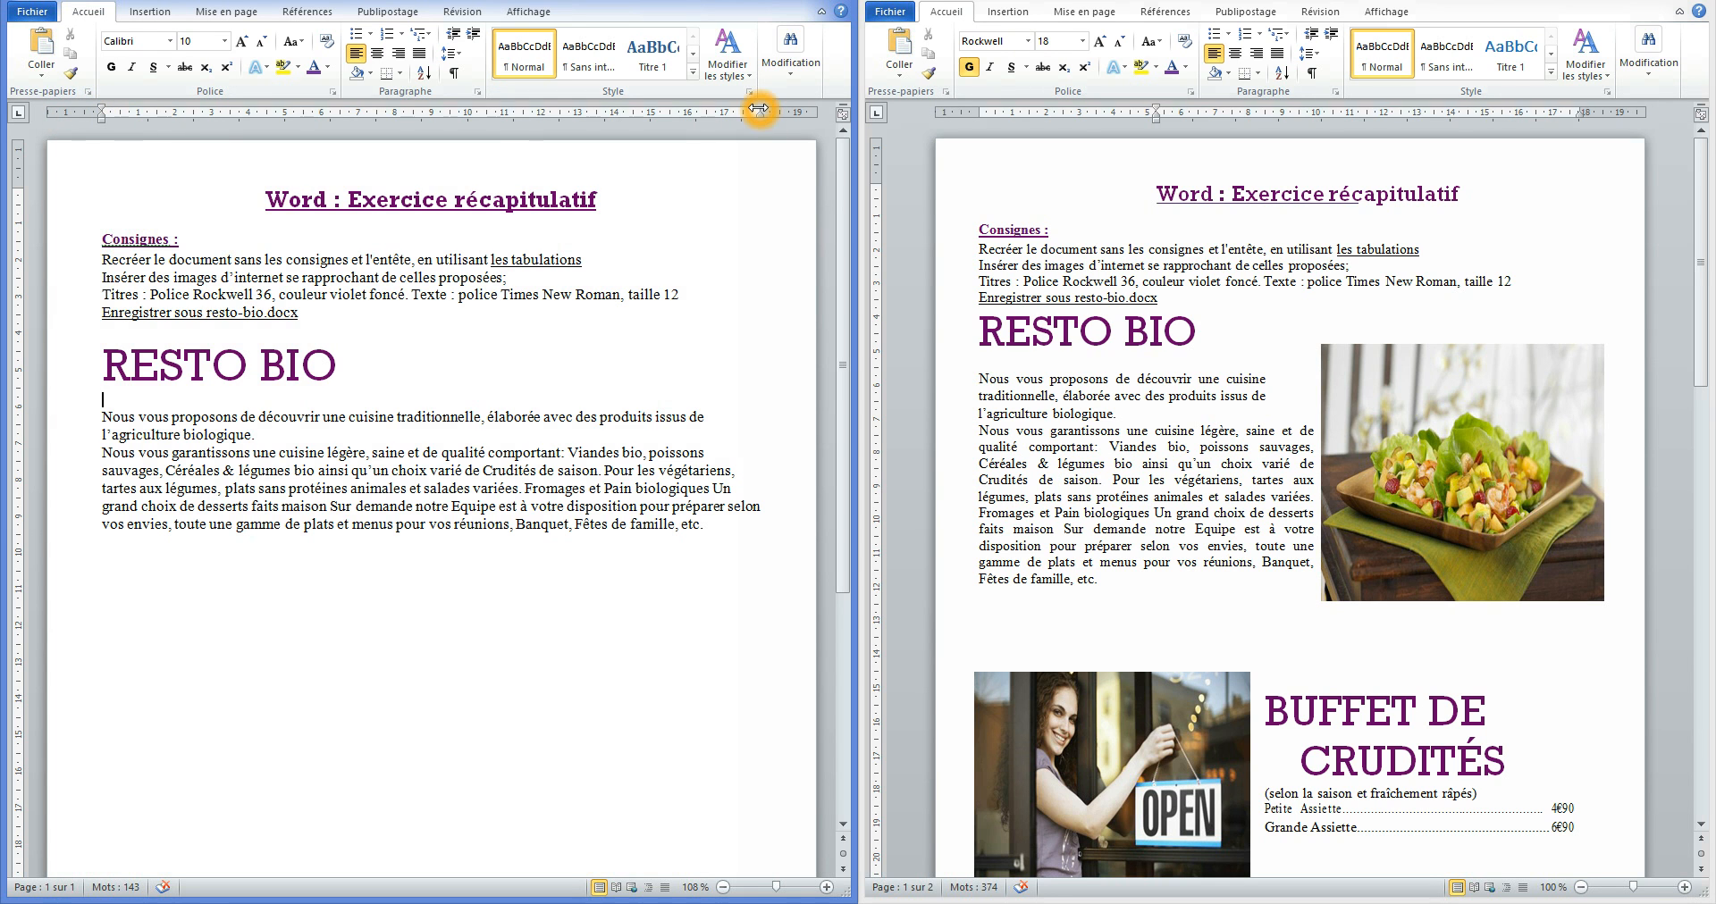
Check the left and right margins in the exercise's page setup and close the settings.
{"action": "double_click", "coordinate": [76, 118]}
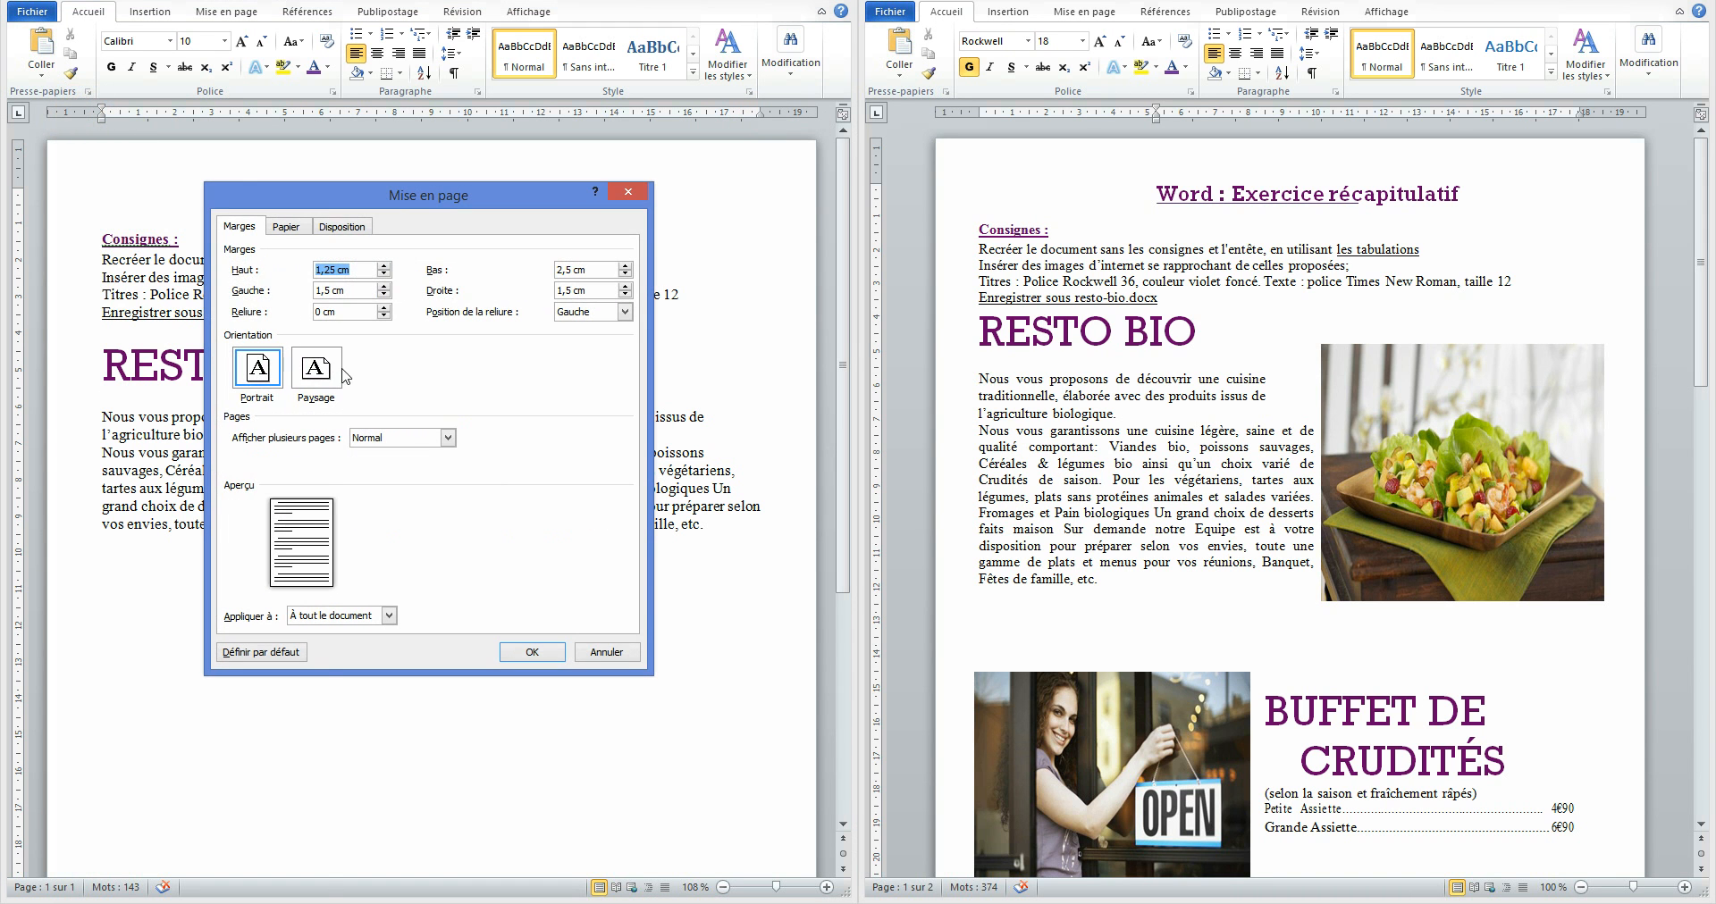
{"action": "left_click", "coordinate": [260, 294]}
{"action": "left_click", "coordinate": [244, 230]}
{"action": "left_click", "coordinate": [253, 294]}
{"action": "left_click", "coordinate": [331, 290]}
{"action": "left_click", "coordinate": [455, 301]}
{"action": "left_click", "coordinate": [597, 295]}
{"action": "left_click", "coordinate": [532, 654]}
{"action": "left_click", "coordinate": [530, 655]}
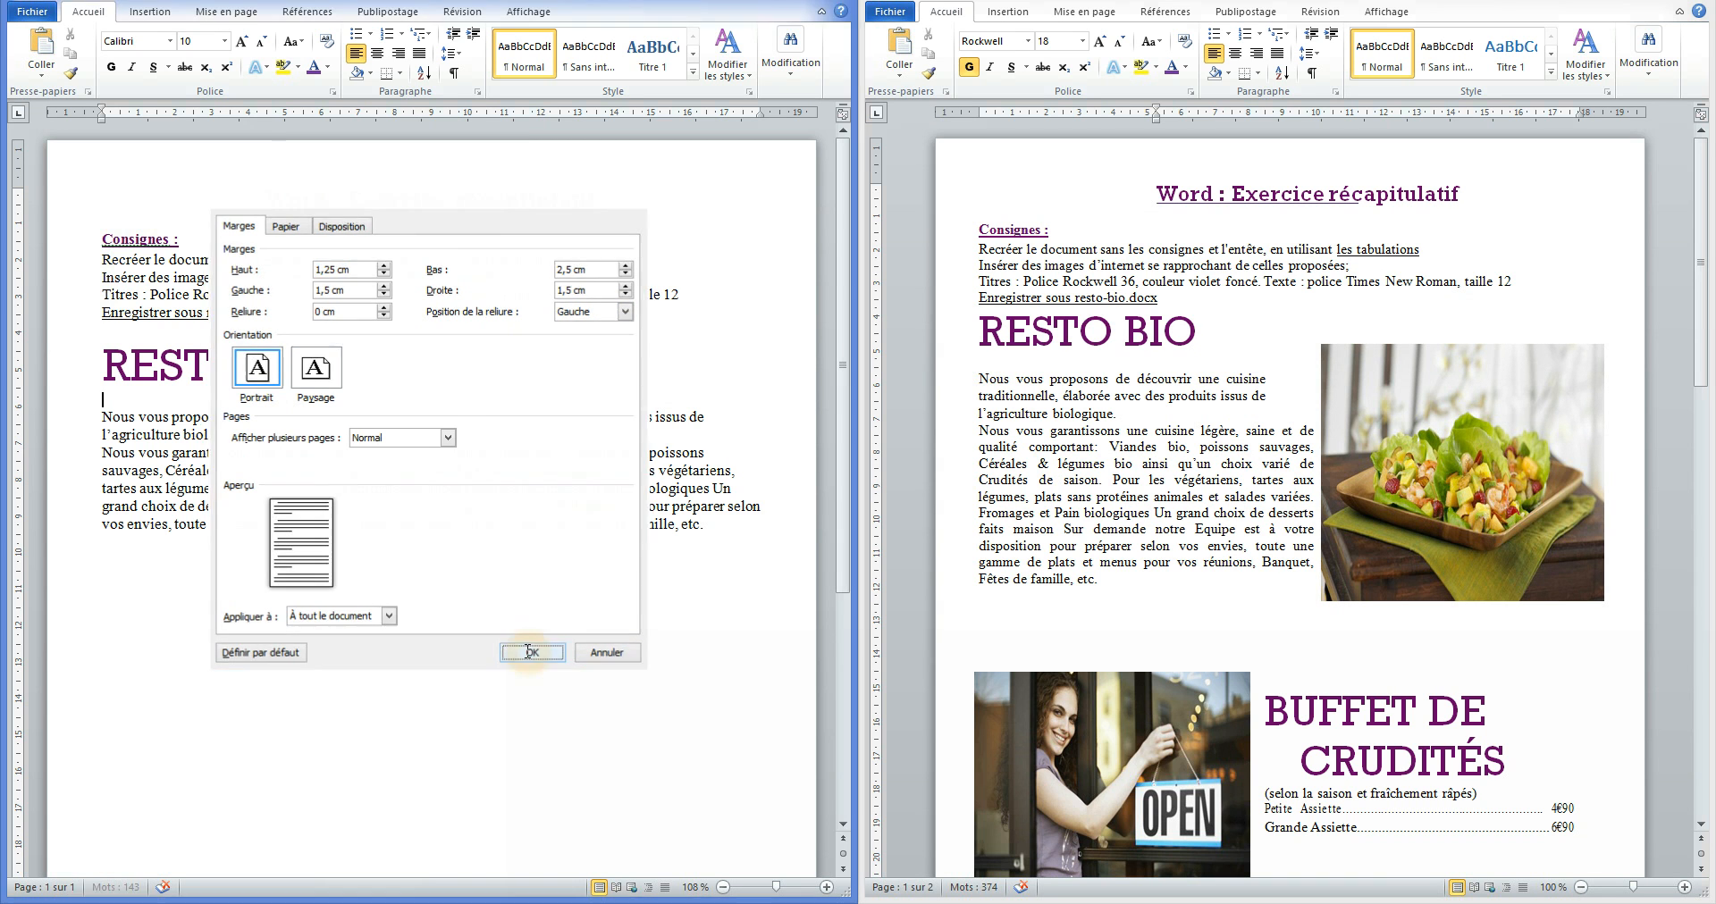
Compare the introductory paragraphs in both documents and check the alignment used in the model.
{"action": "left_click", "coordinate": [145, 435]}
{"action": "left_click", "coordinate": [101, 418]}
{"action": "left_click", "coordinate": [270, 434]}
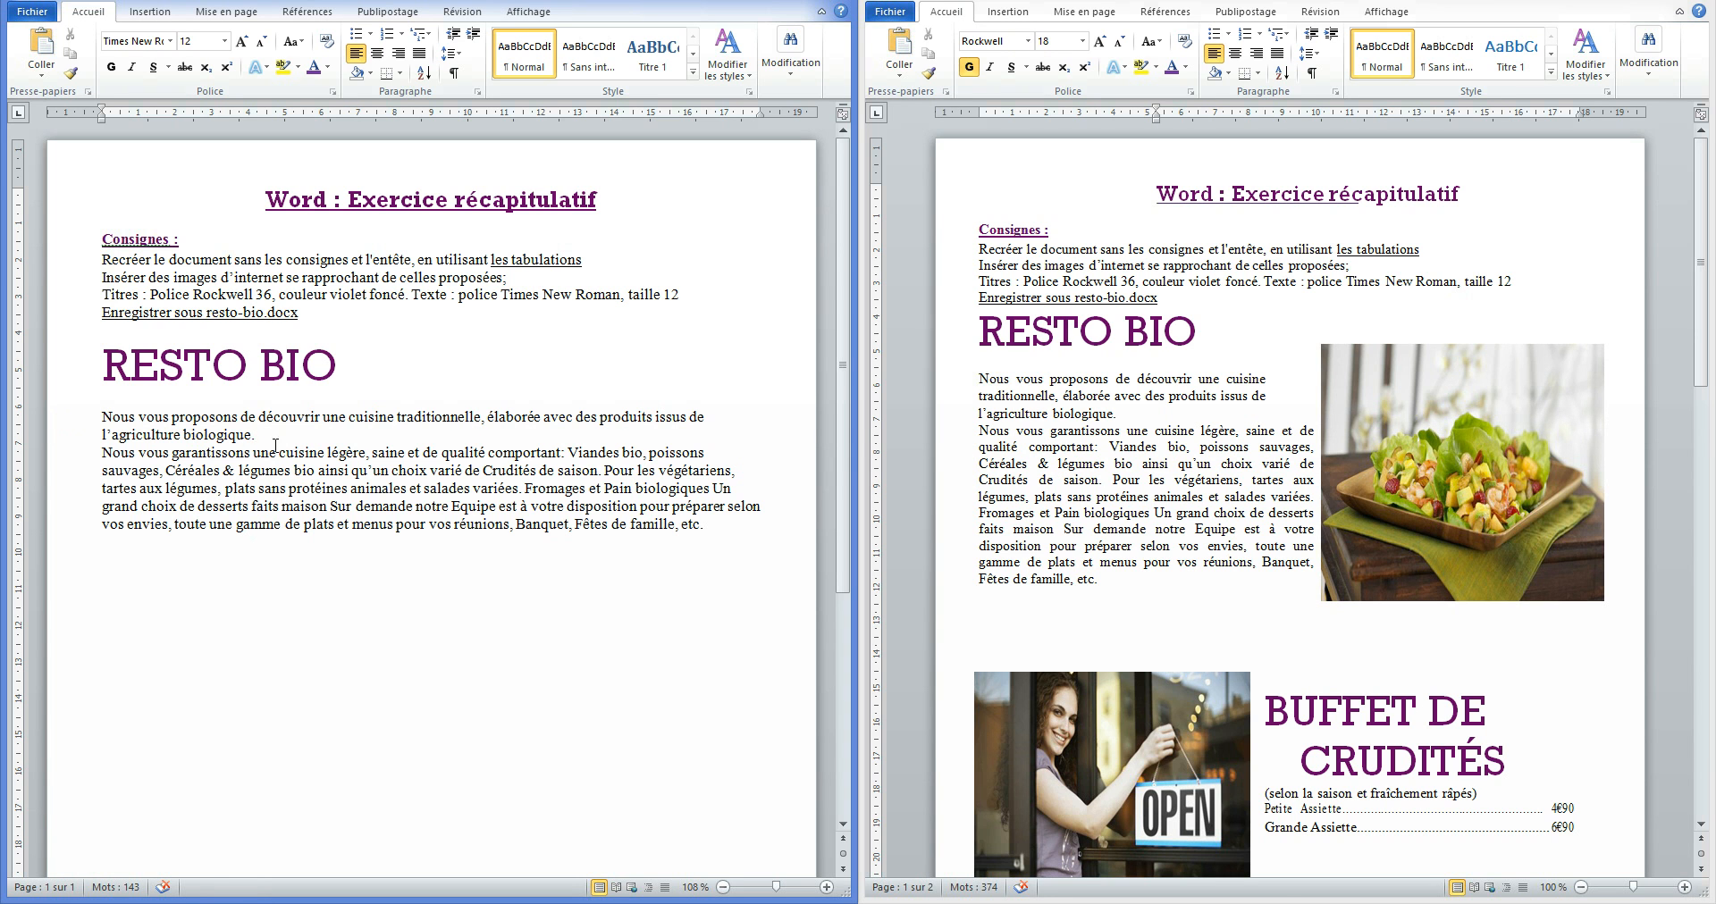
{"action": "left_click", "coordinate": [1028, 479]}
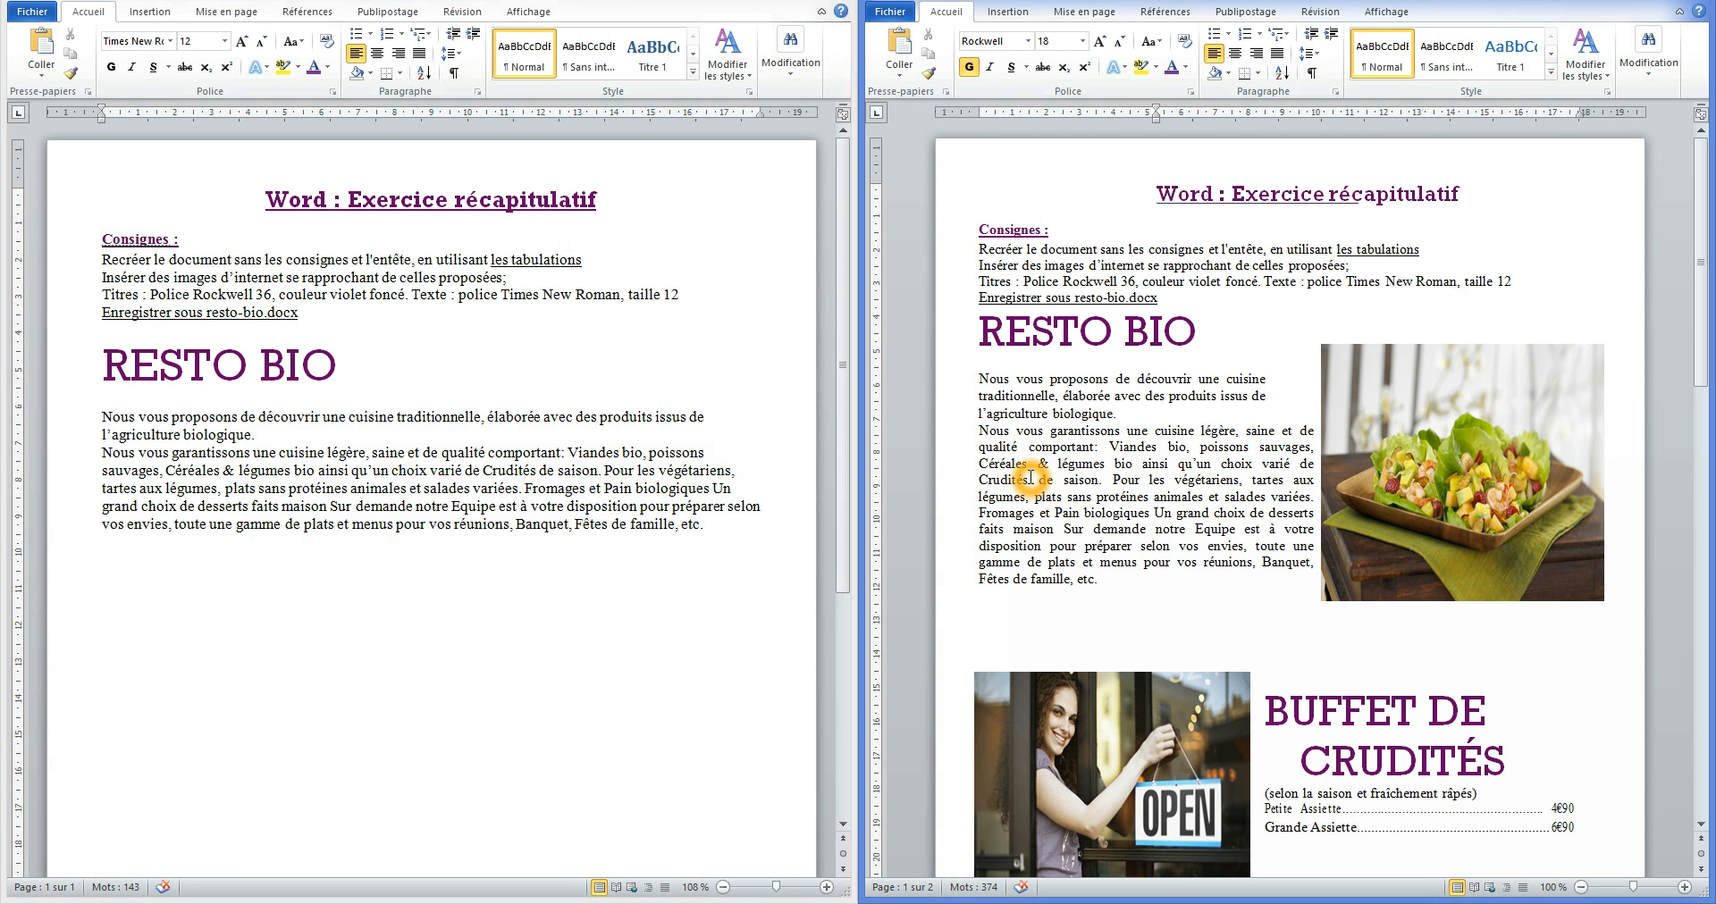
{"action": "left_click", "coordinate": [1275, 422]}
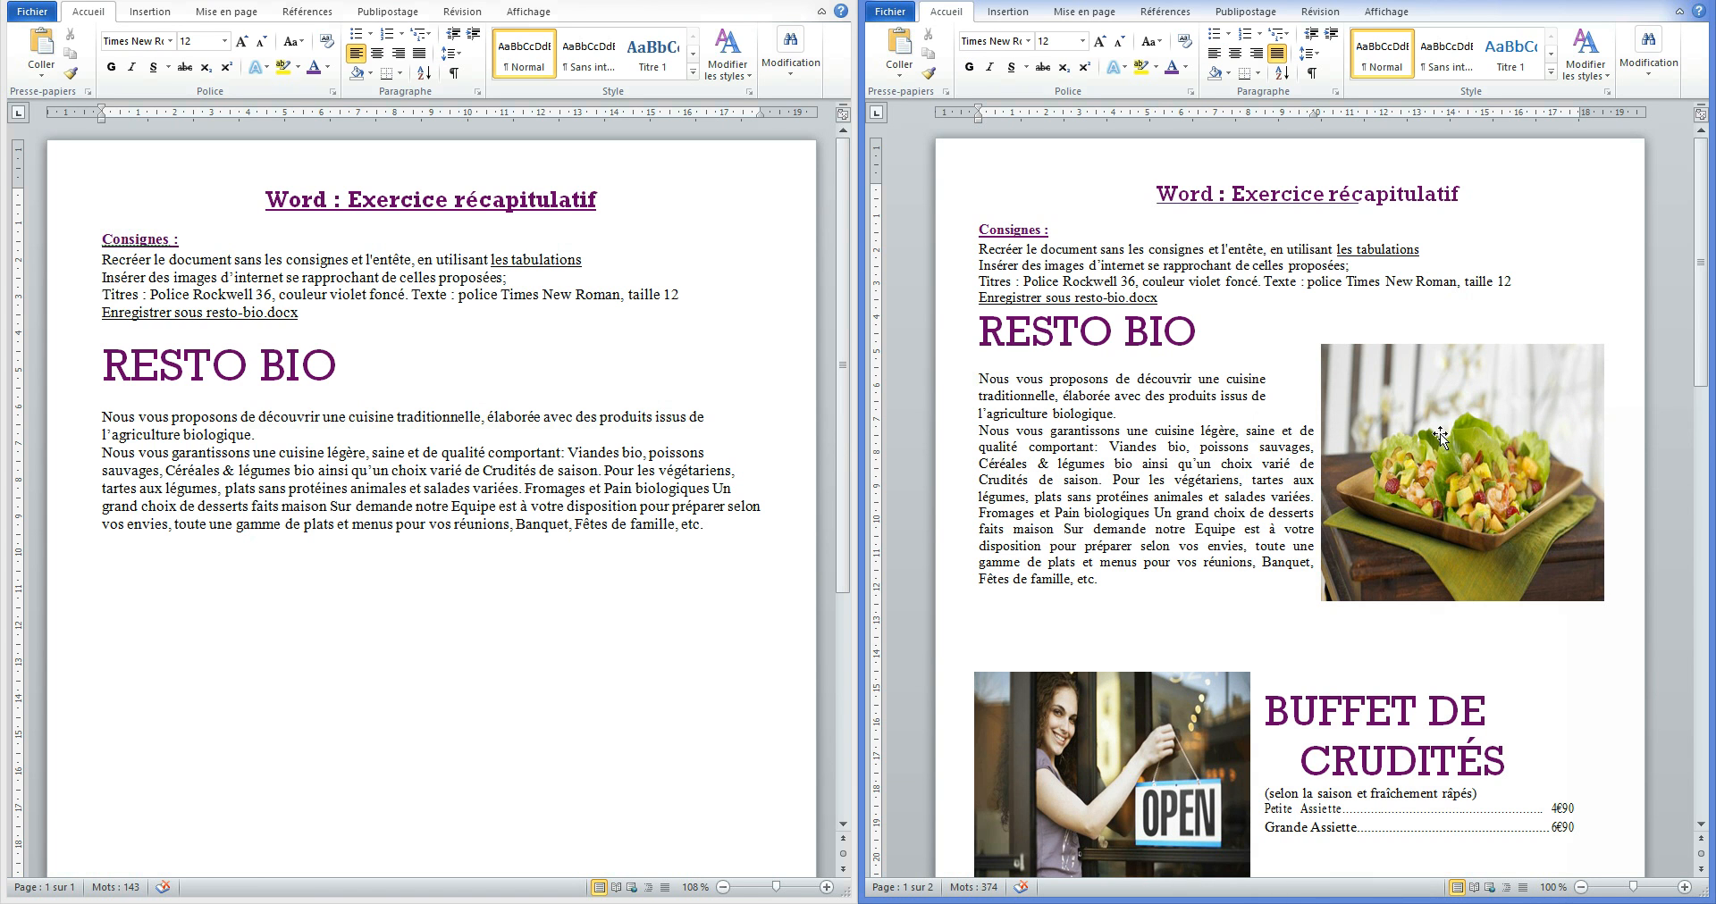
Justify all of the exercise's introductory text and set its right indent to about 6 cm.
{"action": "left_click", "coordinate": [32, 417]}
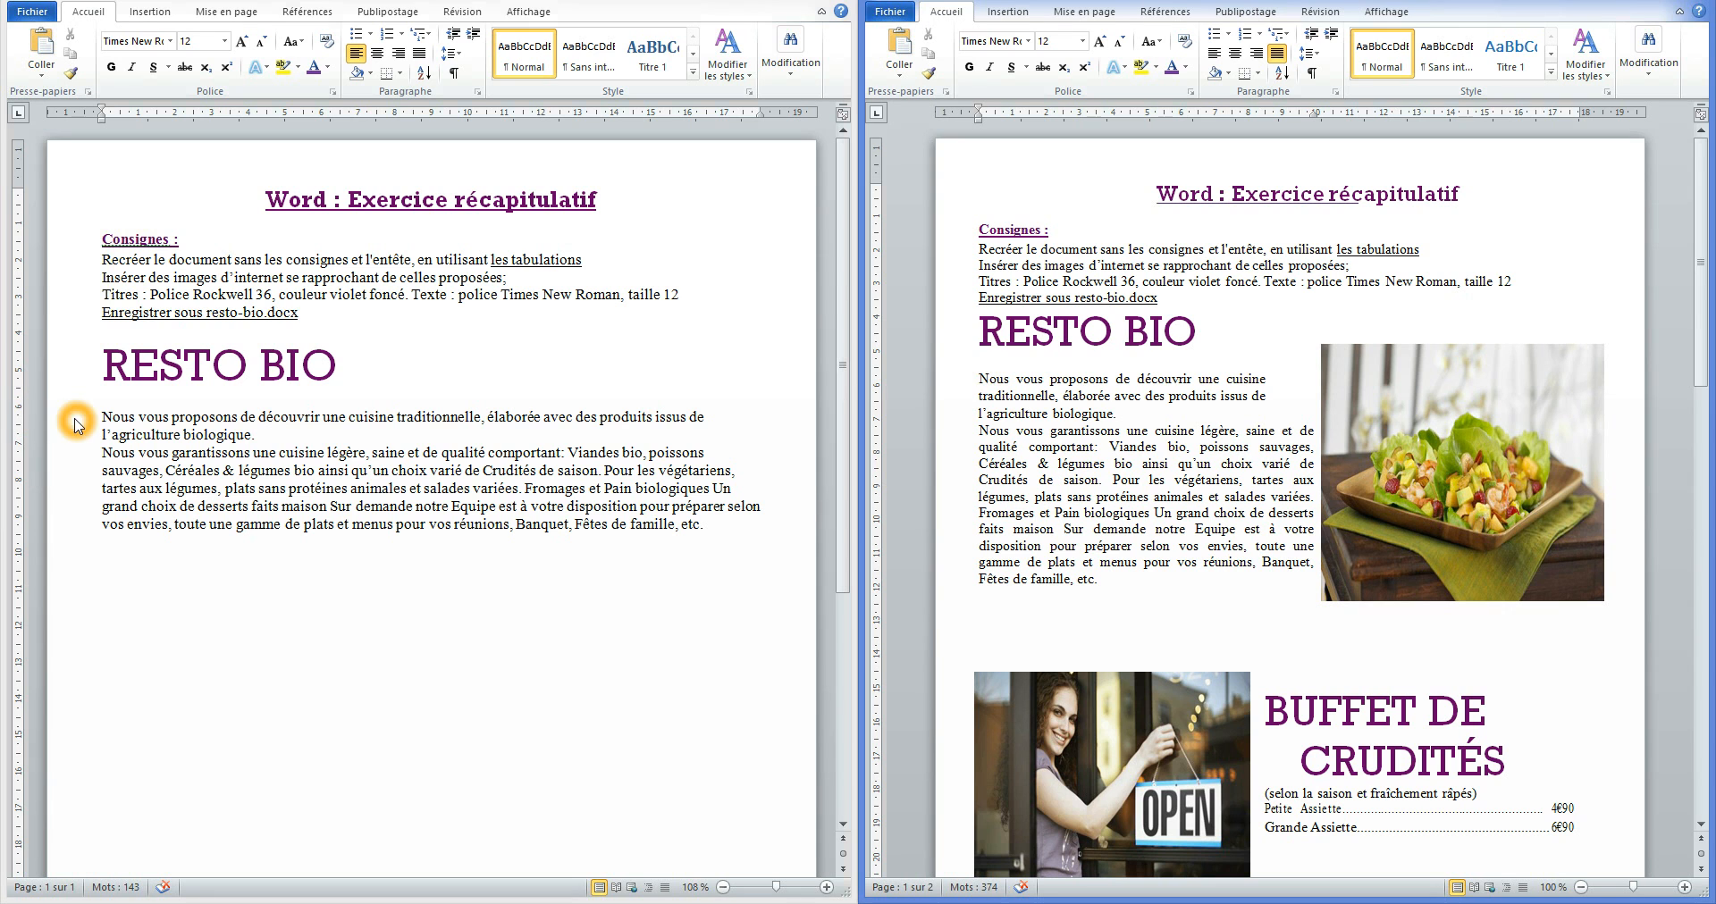
{"action": "left_click", "coordinate": [70, 420]}
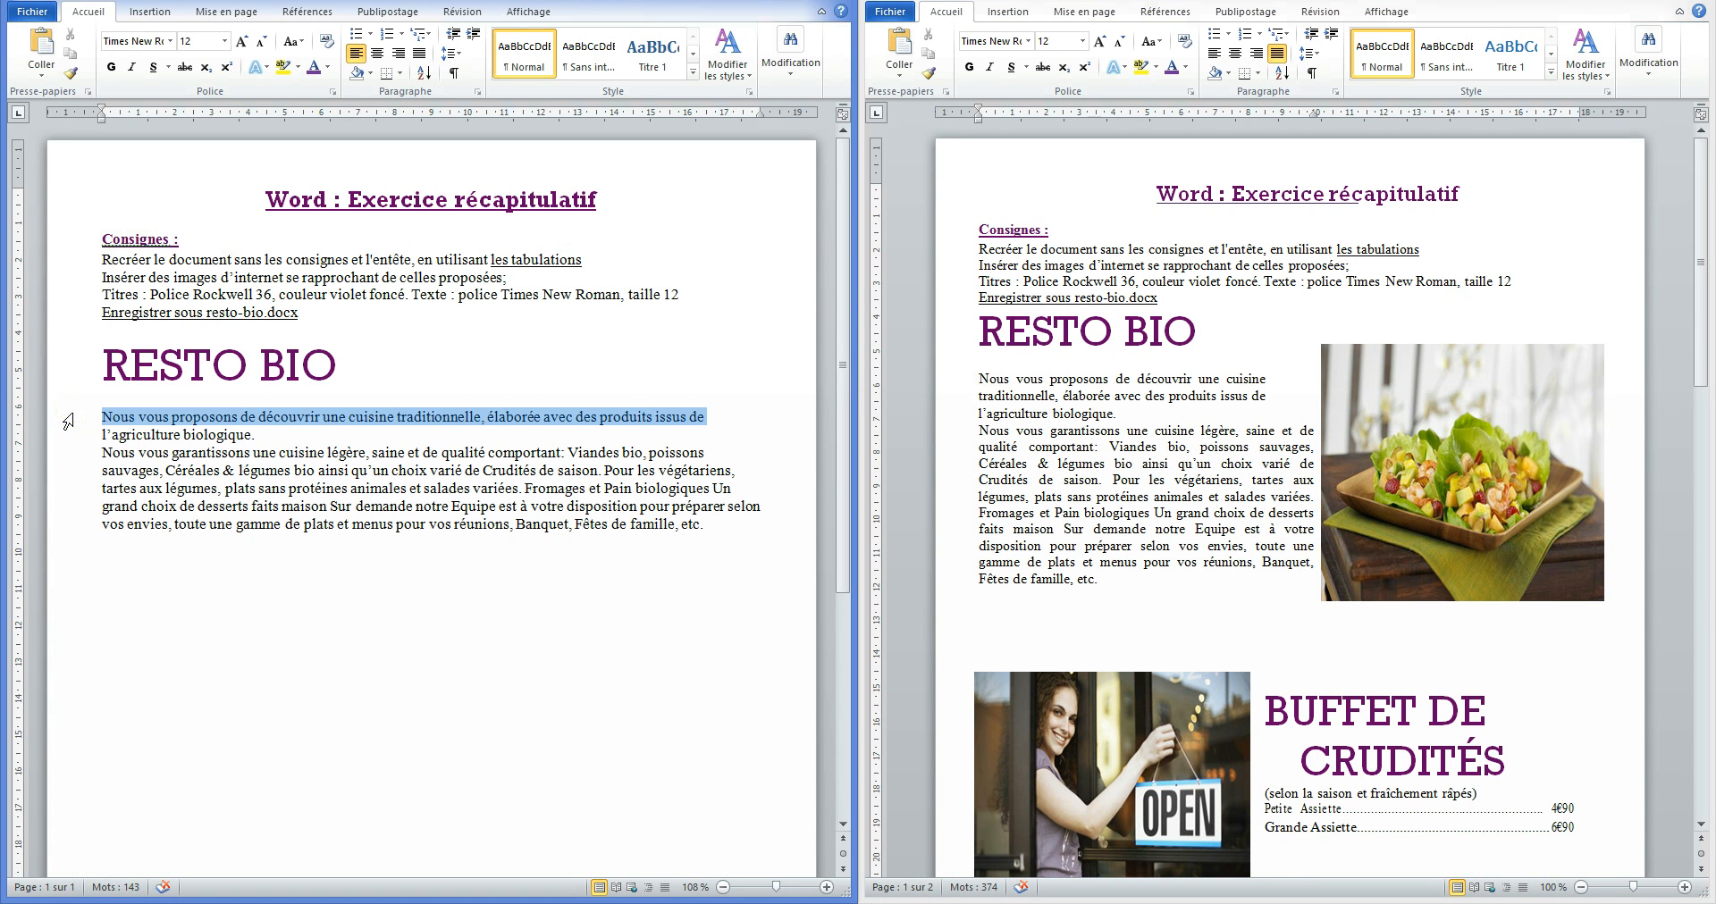
{"action": "left_click_drag", "start_coordinate": [66, 427], "coordinate": [64, 523]}
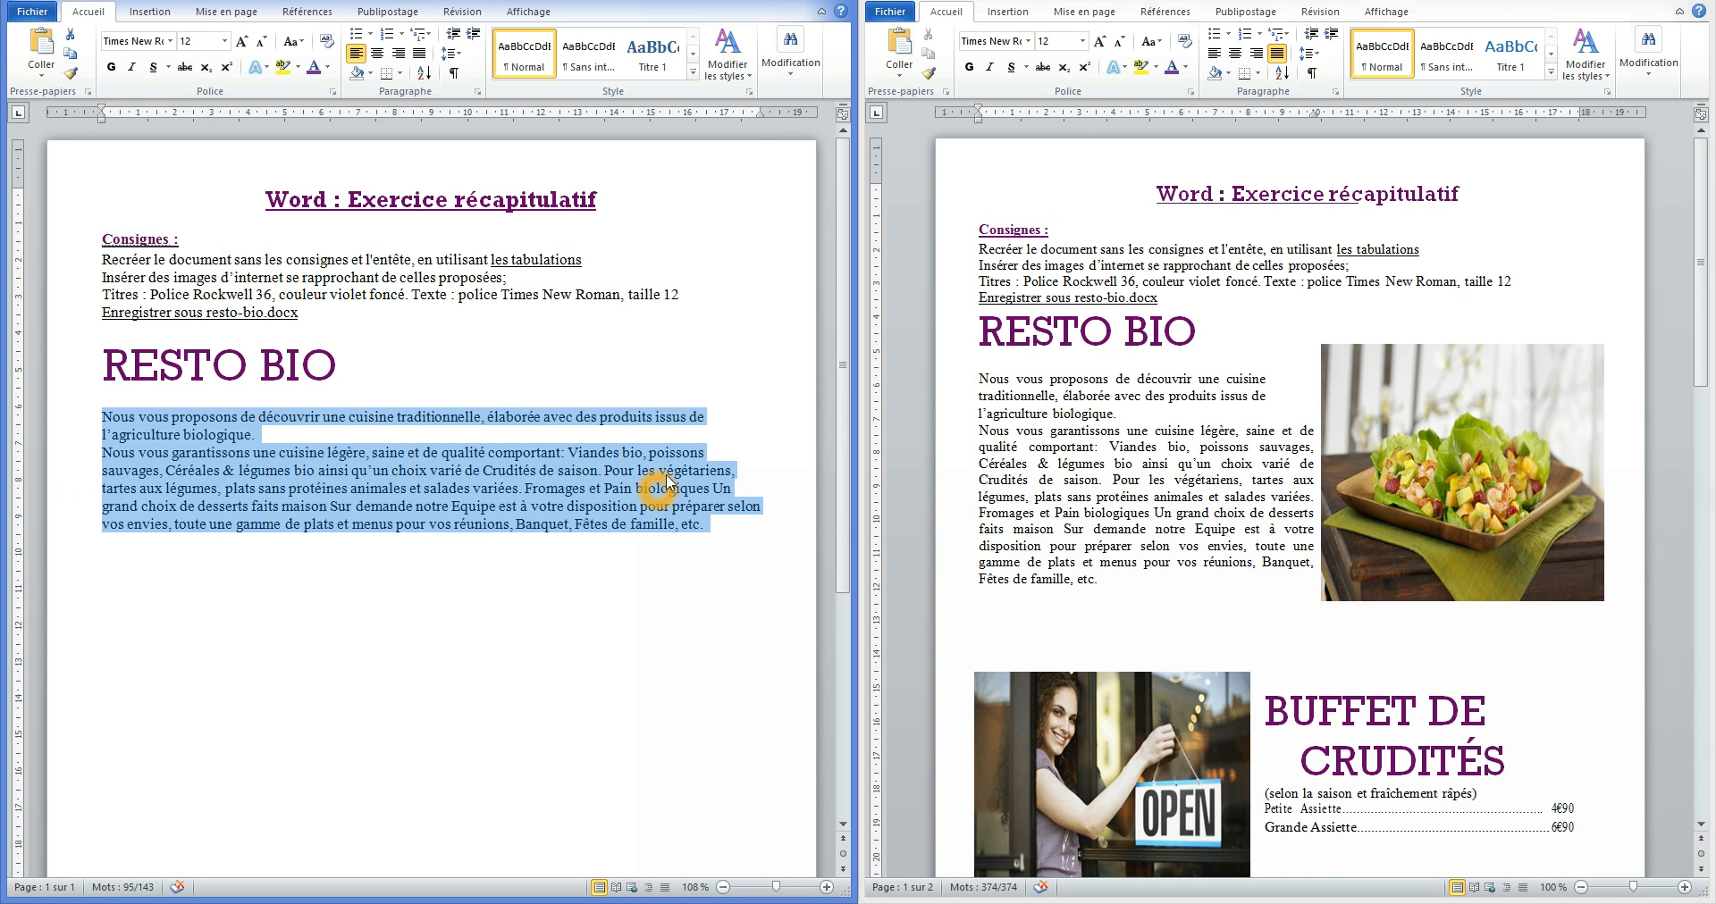
{"action": "left_click_drag", "start_coordinate": [760, 115], "coordinate": [323, 122]}
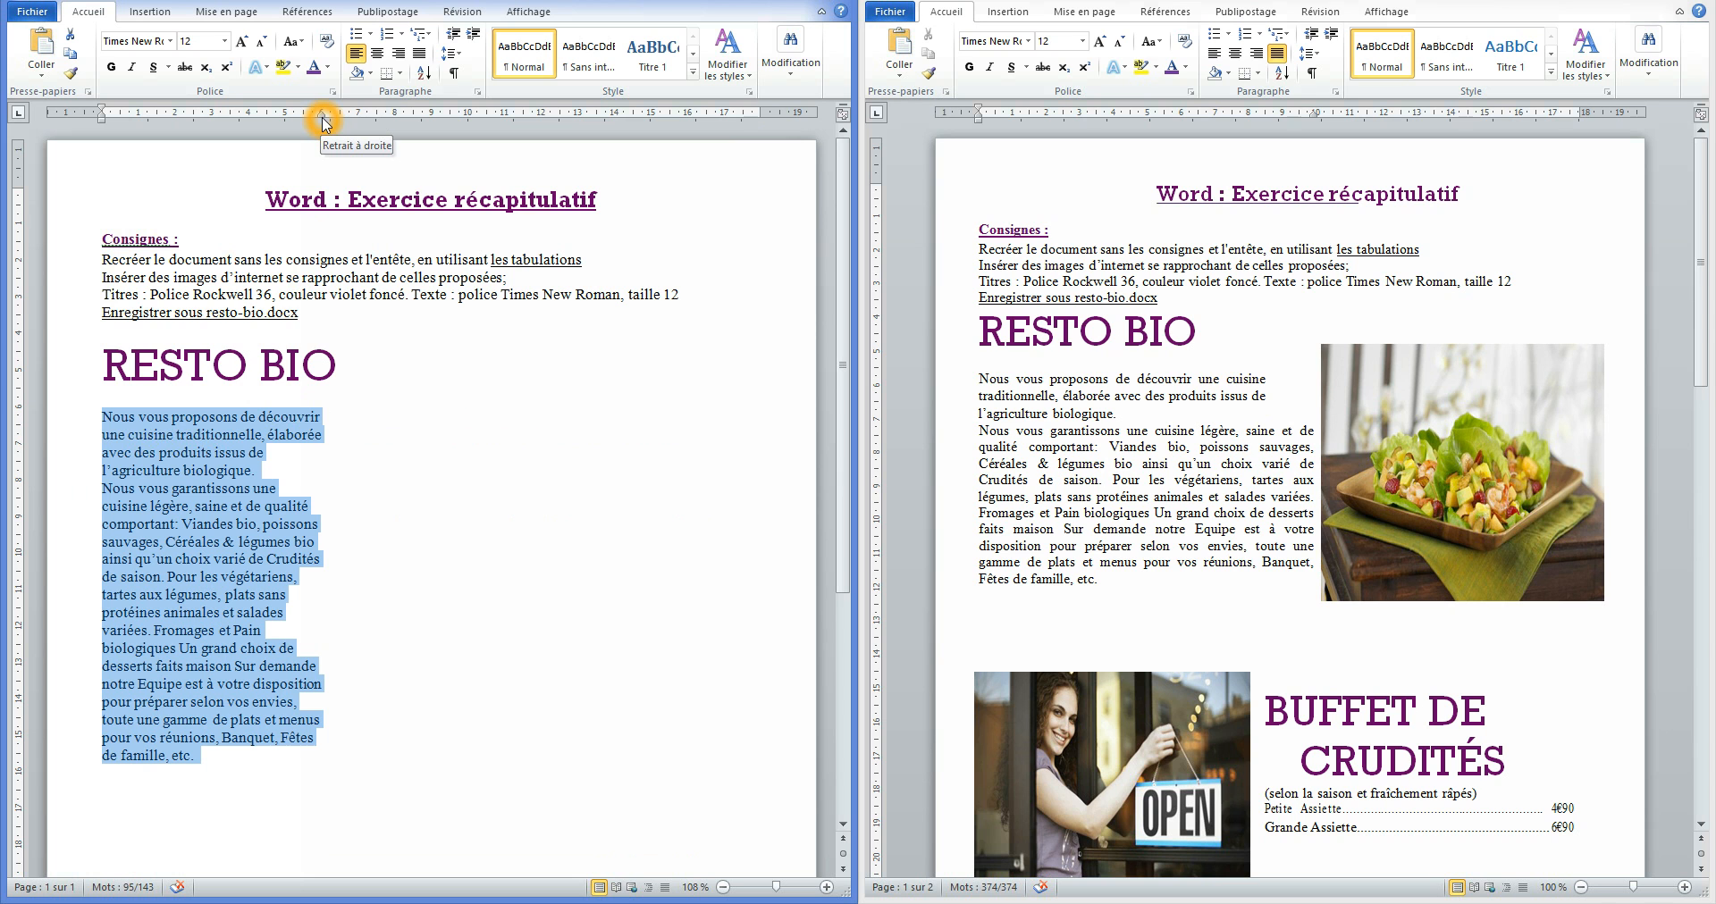
{"action": "left_click", "coordinate": [420, 59]}
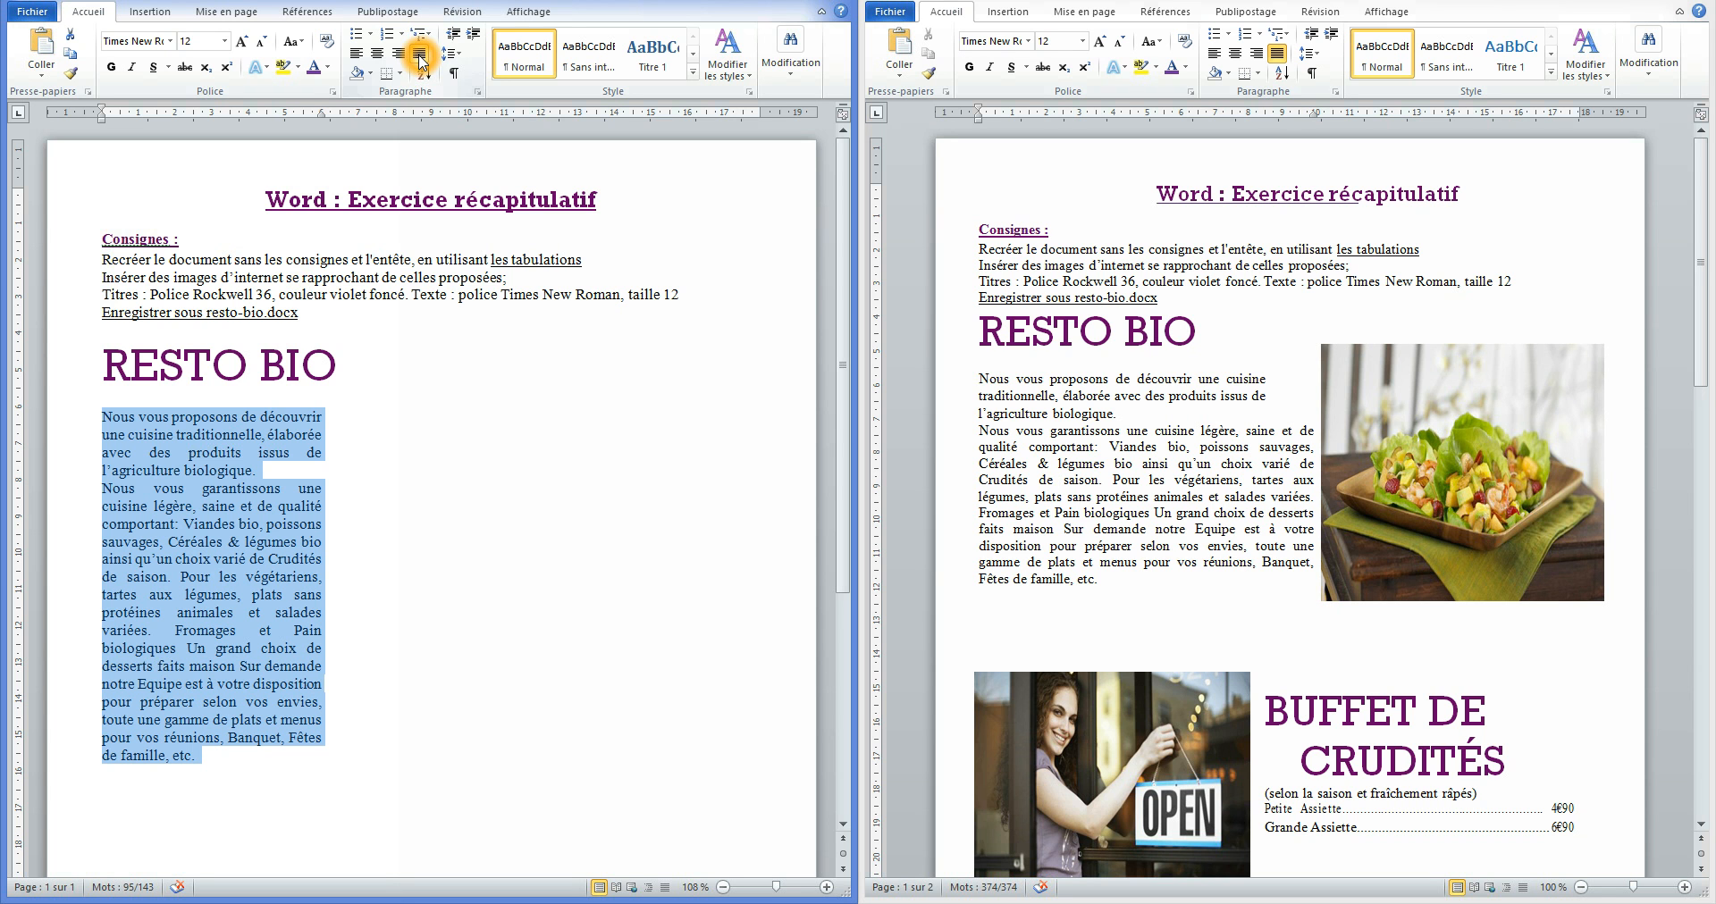
Widen the exercise's introductory text by setting its right indent to about 9.5 cm.
{"action": "left_click", "coordinate": [1168, 531]}
{"action": "left_click", "coordinate": [75, 423]}
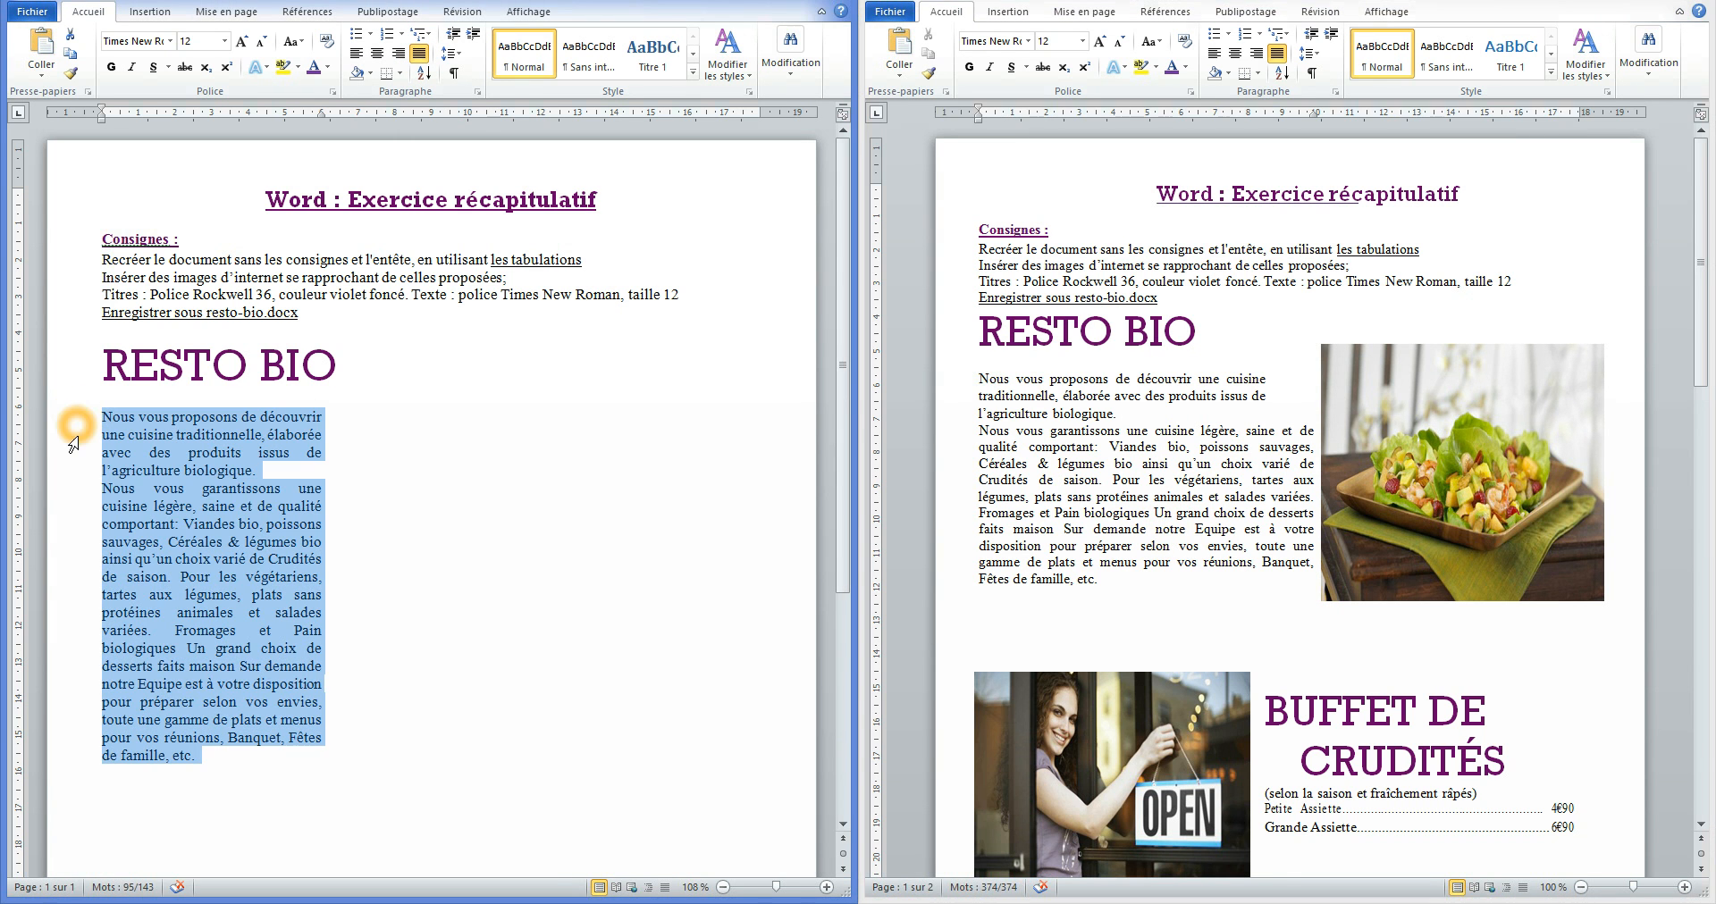
{"action": "left_click_drag", "start_coordinate": [325, 114], "coordinate": [450, 116]}
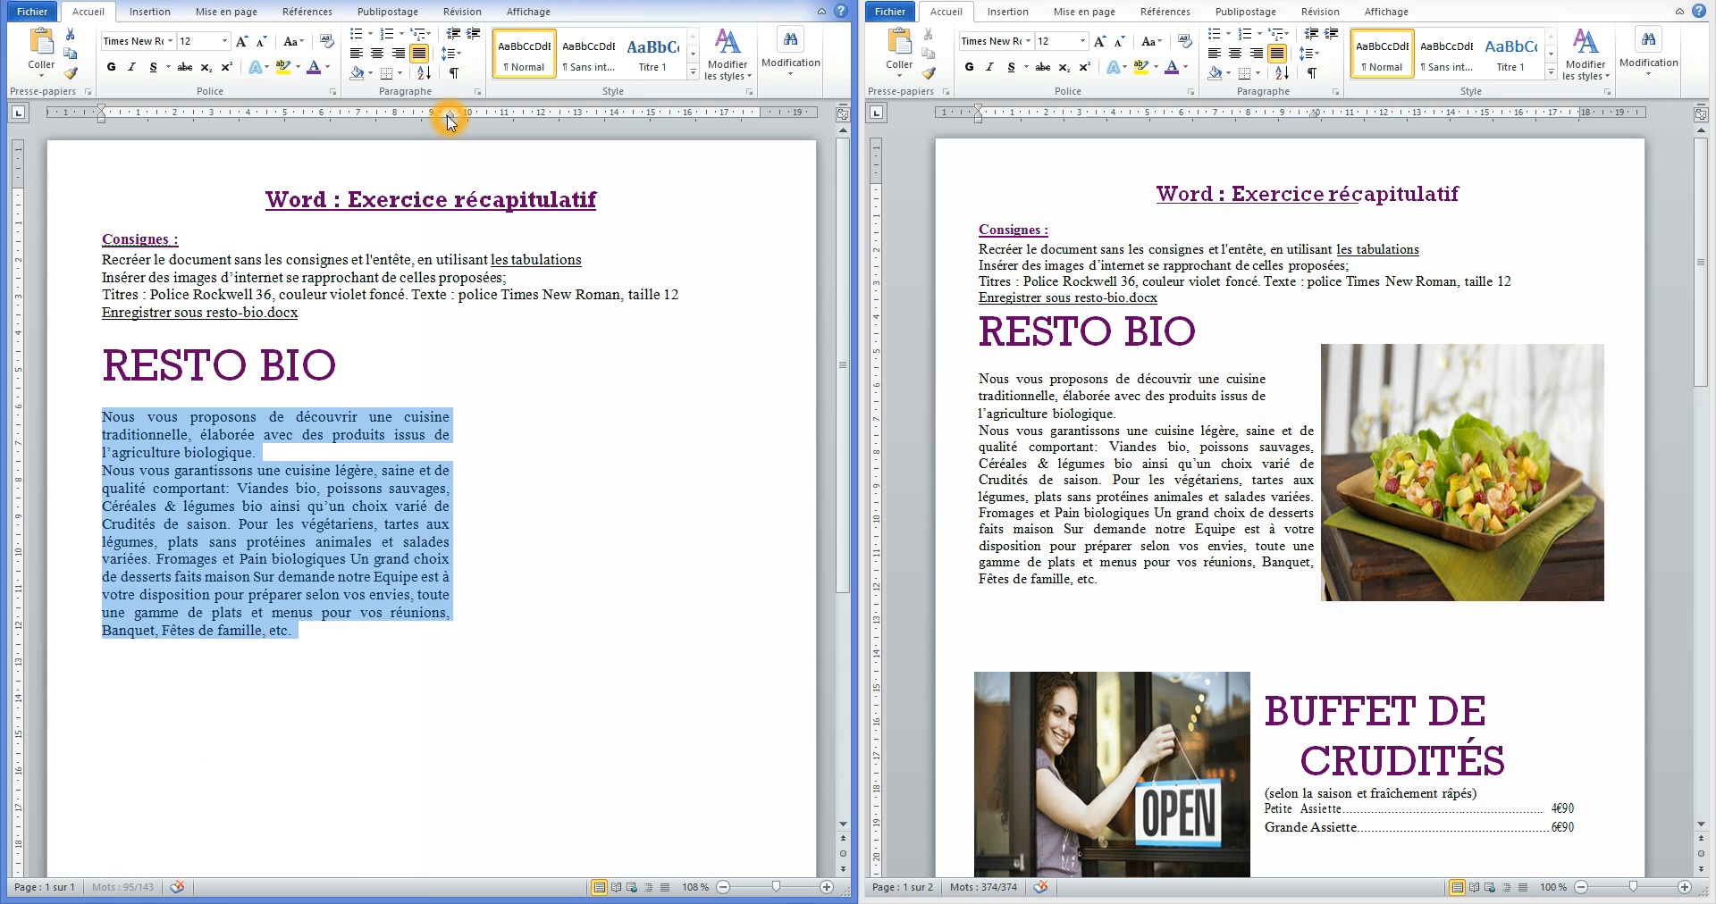
{"action": "left_click", "coordinate": [368, 465]}
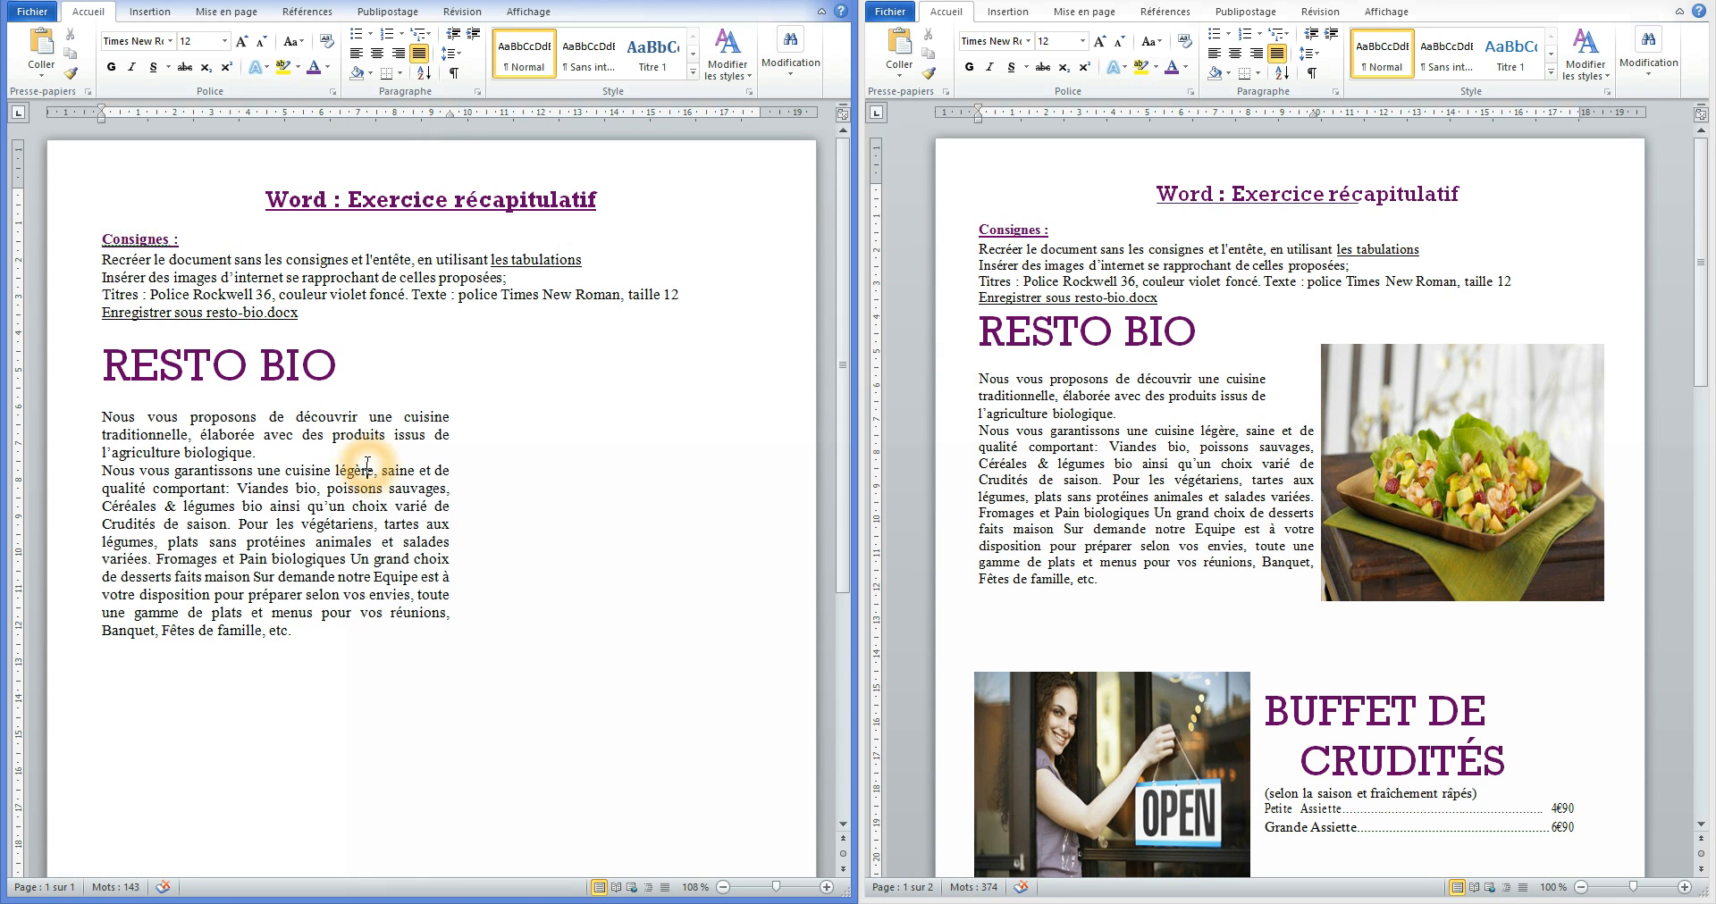
{"action": "left_click", "coordinate": [238, 525]}
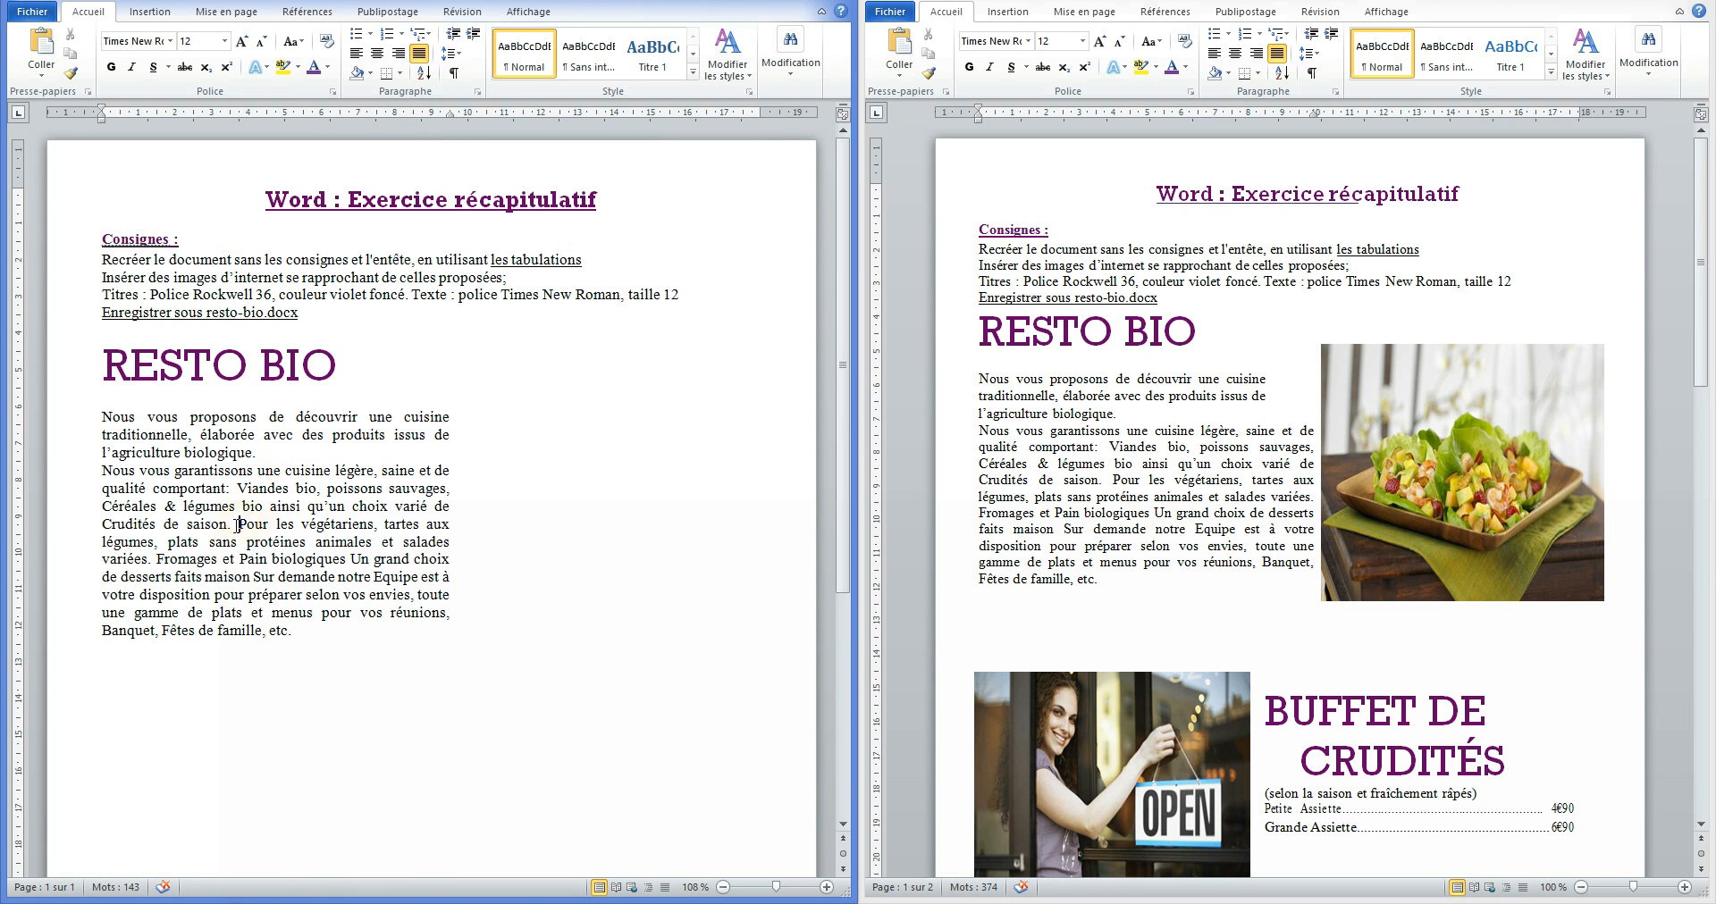
Compare the font size and line layout of the exercise's introductory text with the model.
{"action": "left_click", "coordinate": [206, 44]}
{"action": "left_click", "coordinate": [297, 514]}
{"action": "left_click", "coordinate": [347, 543]}
{"action": "scroll", "coordinate": [375, 547], "scroll_direction": "down", "scroll_amount": 1}
{"action": "left_click", "coordinate": [587, 505]}
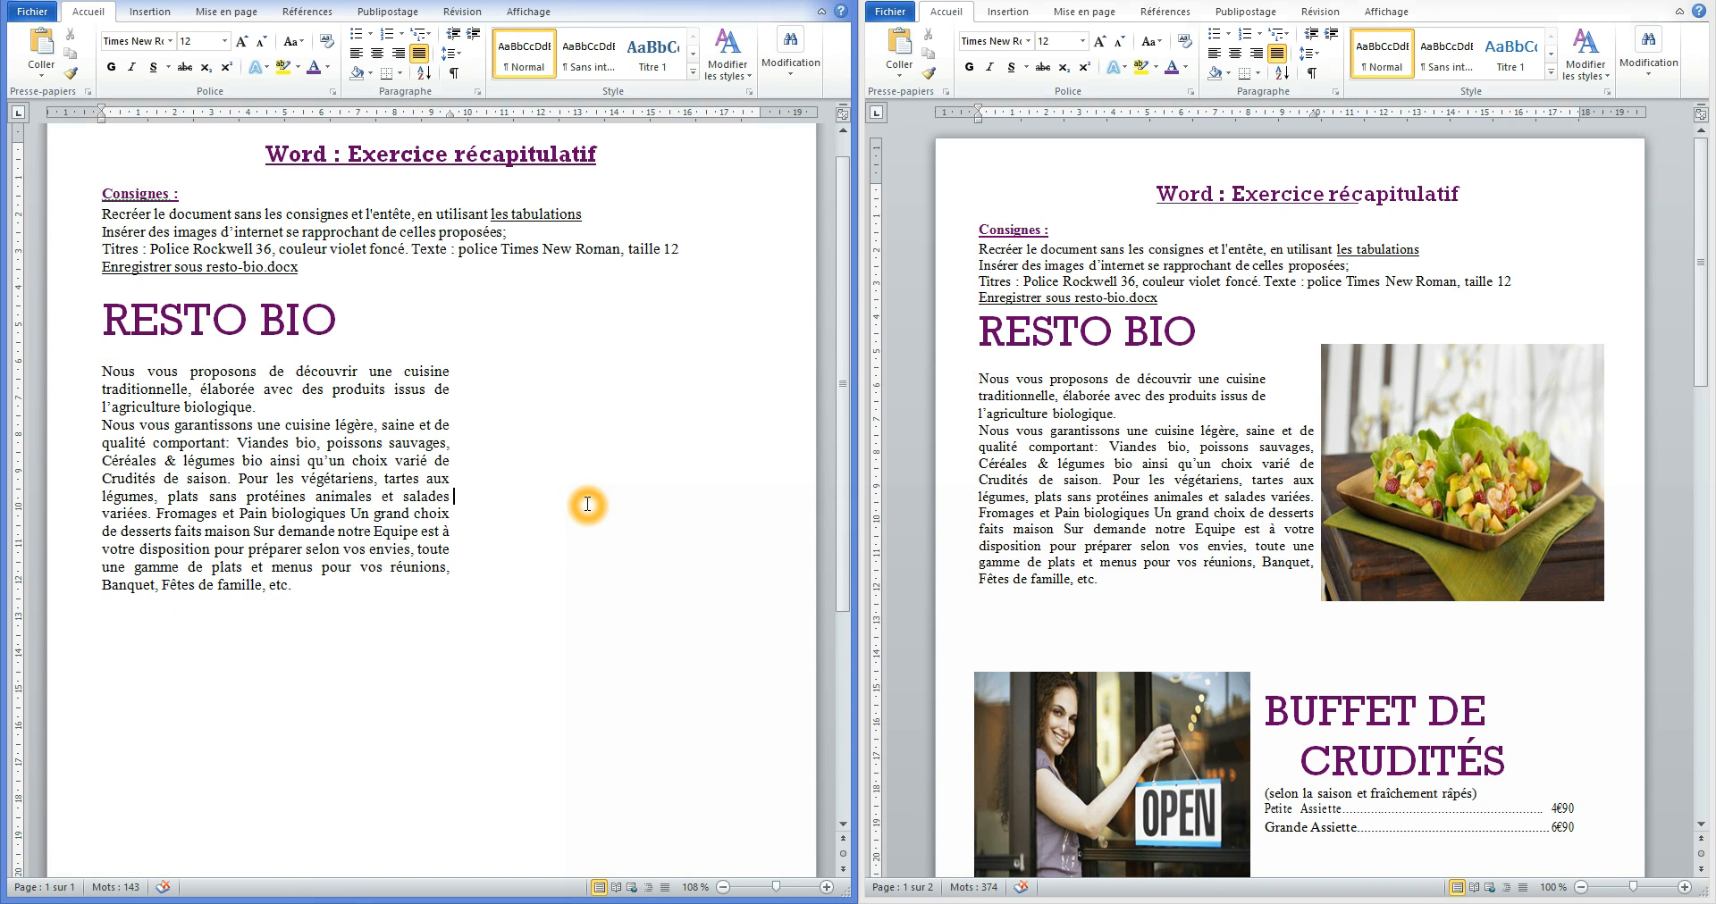
{"action": "left_click", "coordinate": [1166, 336]}
{"action": "left_click", "coordinate": [1173, 381]}
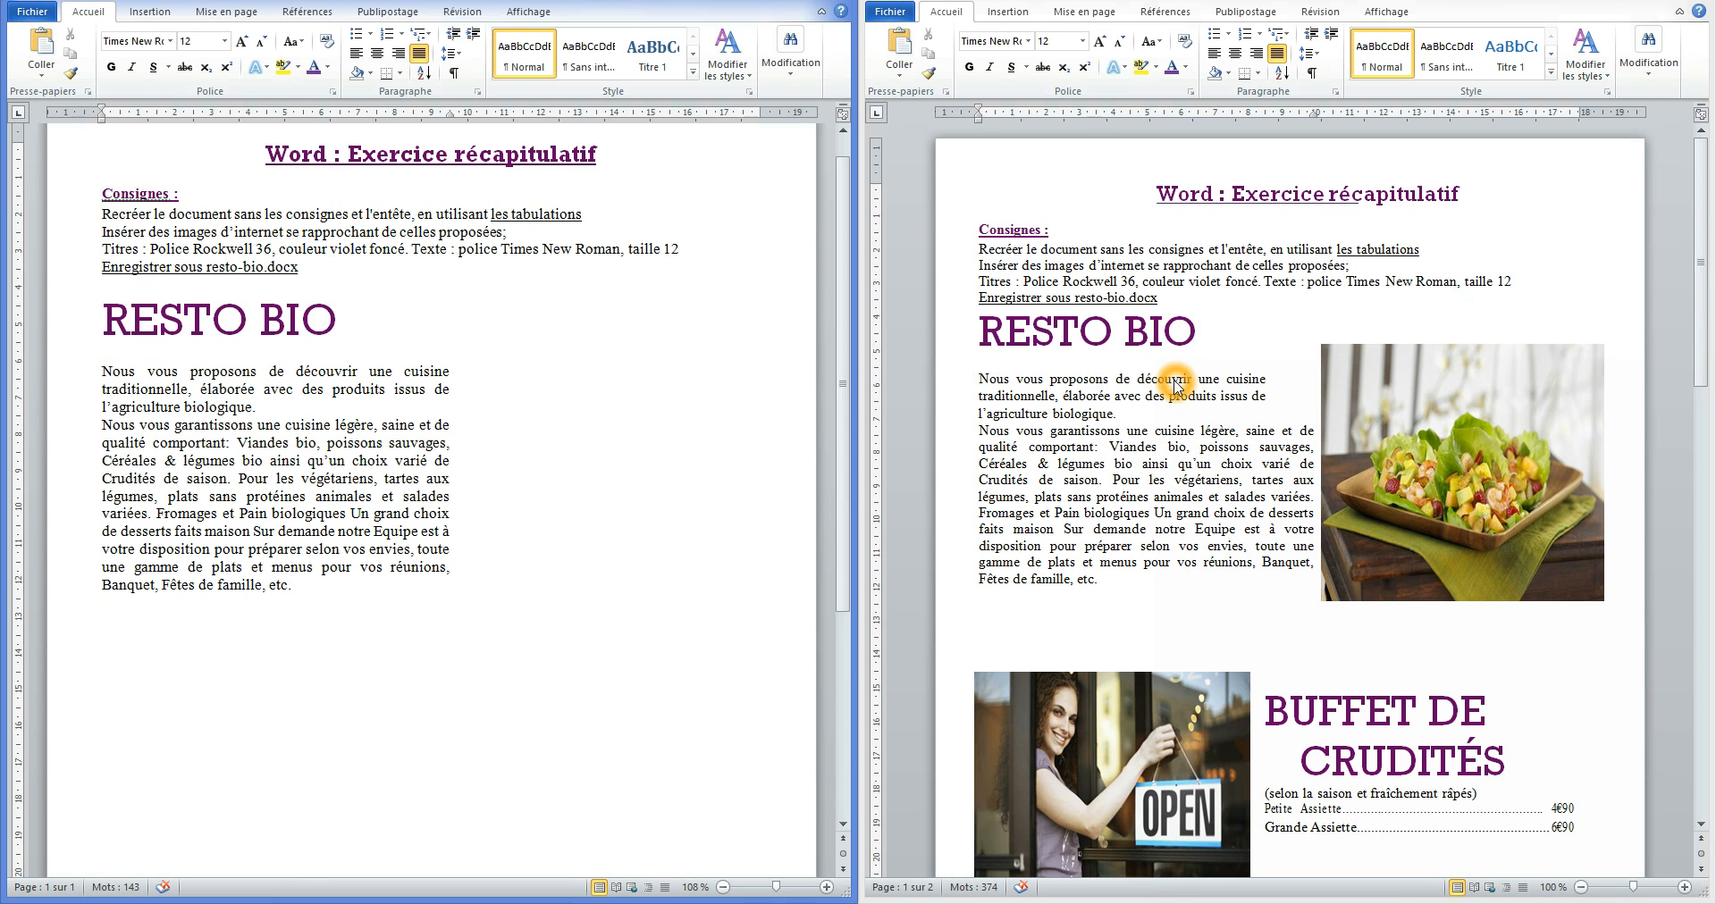
Copy the model's salad photo and paste it at the end of the exercise's introductory text.
{"action": "left_click", "coordinate": [1446, 446]}
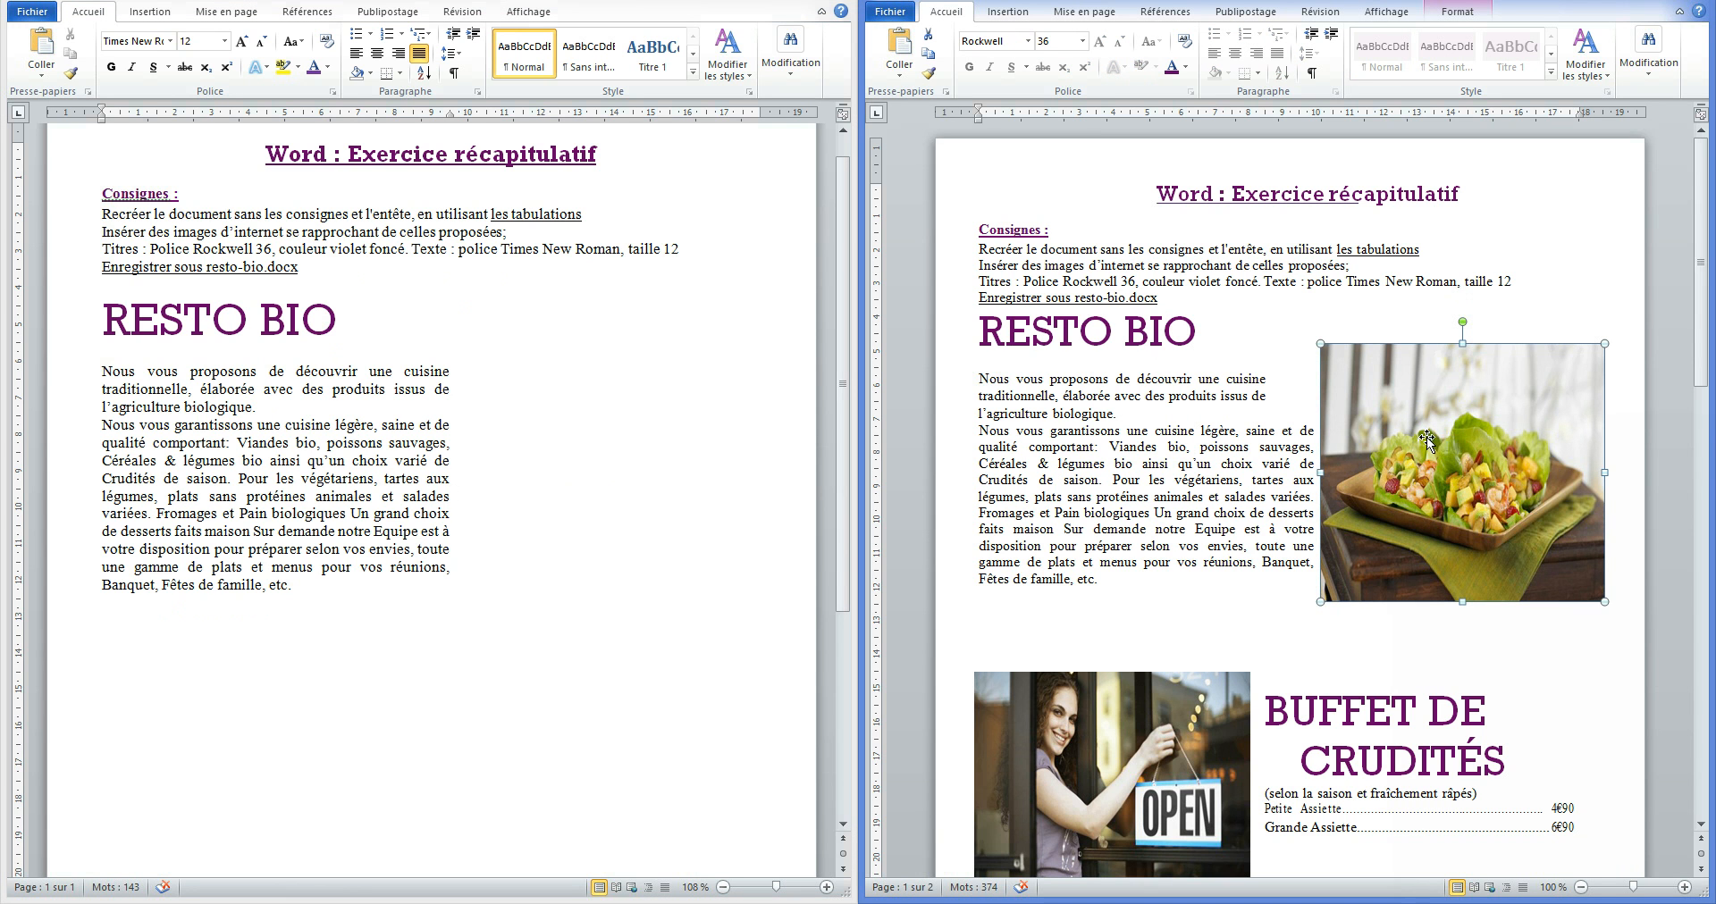
{"action": "right_click", "coordinate": [1444, 442]}
{"action": "left_click", "coordinate": [1483, 475]}
{"action": "left_click", "coordinate": [622, 652]}
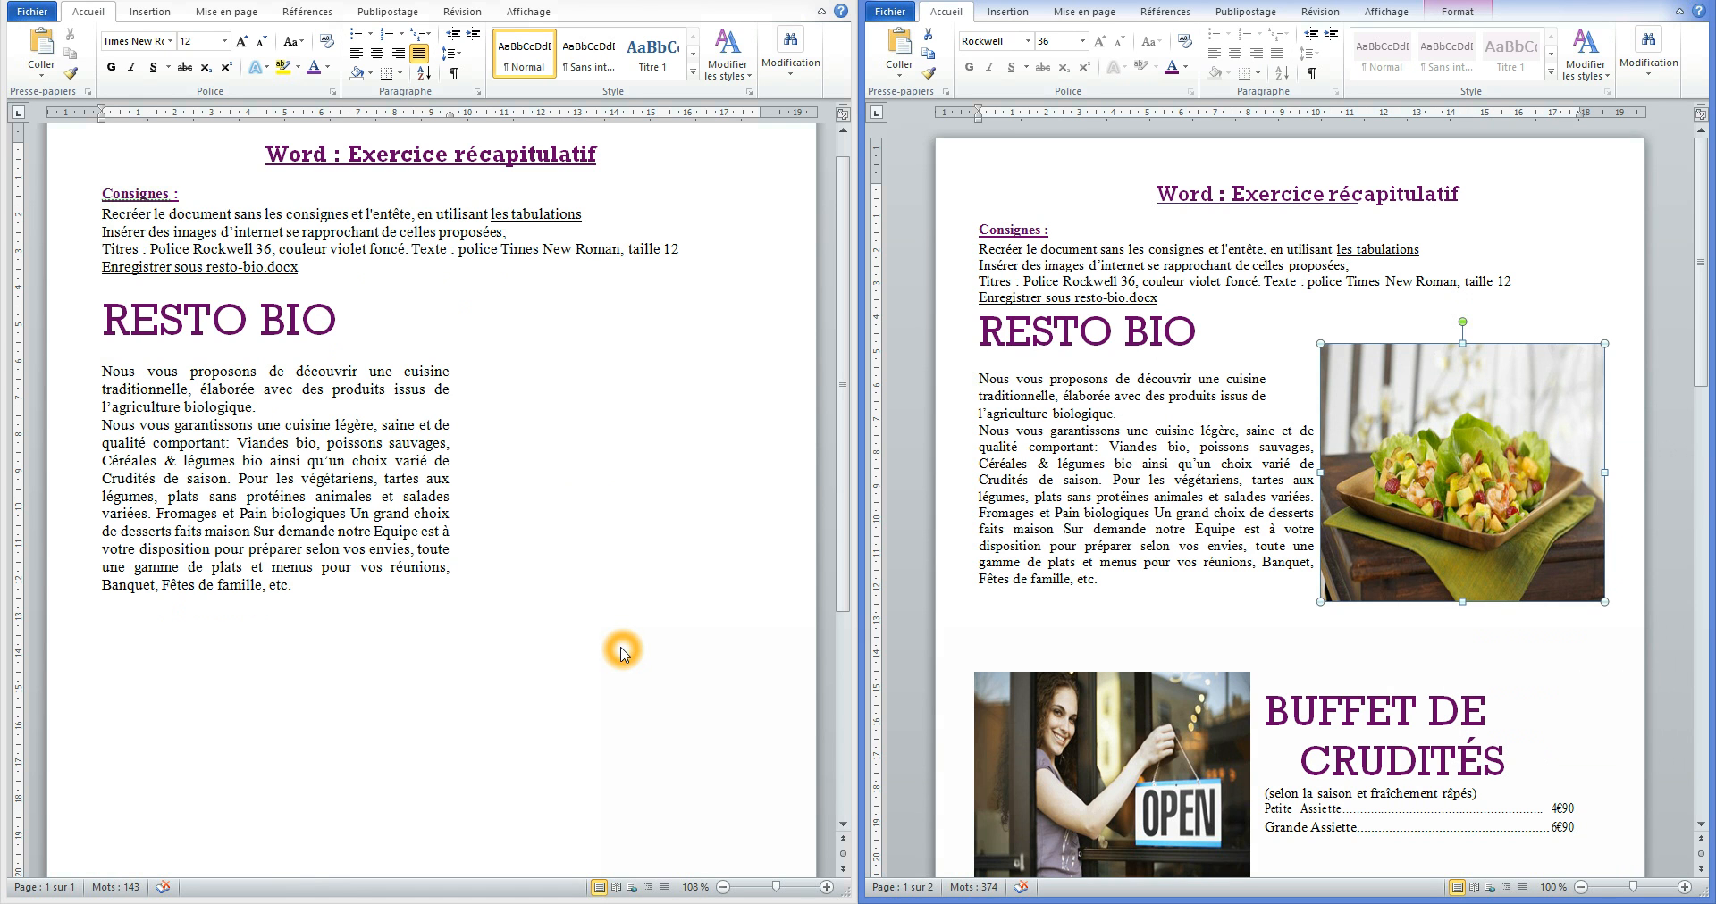
{"action": "left_click", "coordinate": [319, 633]}
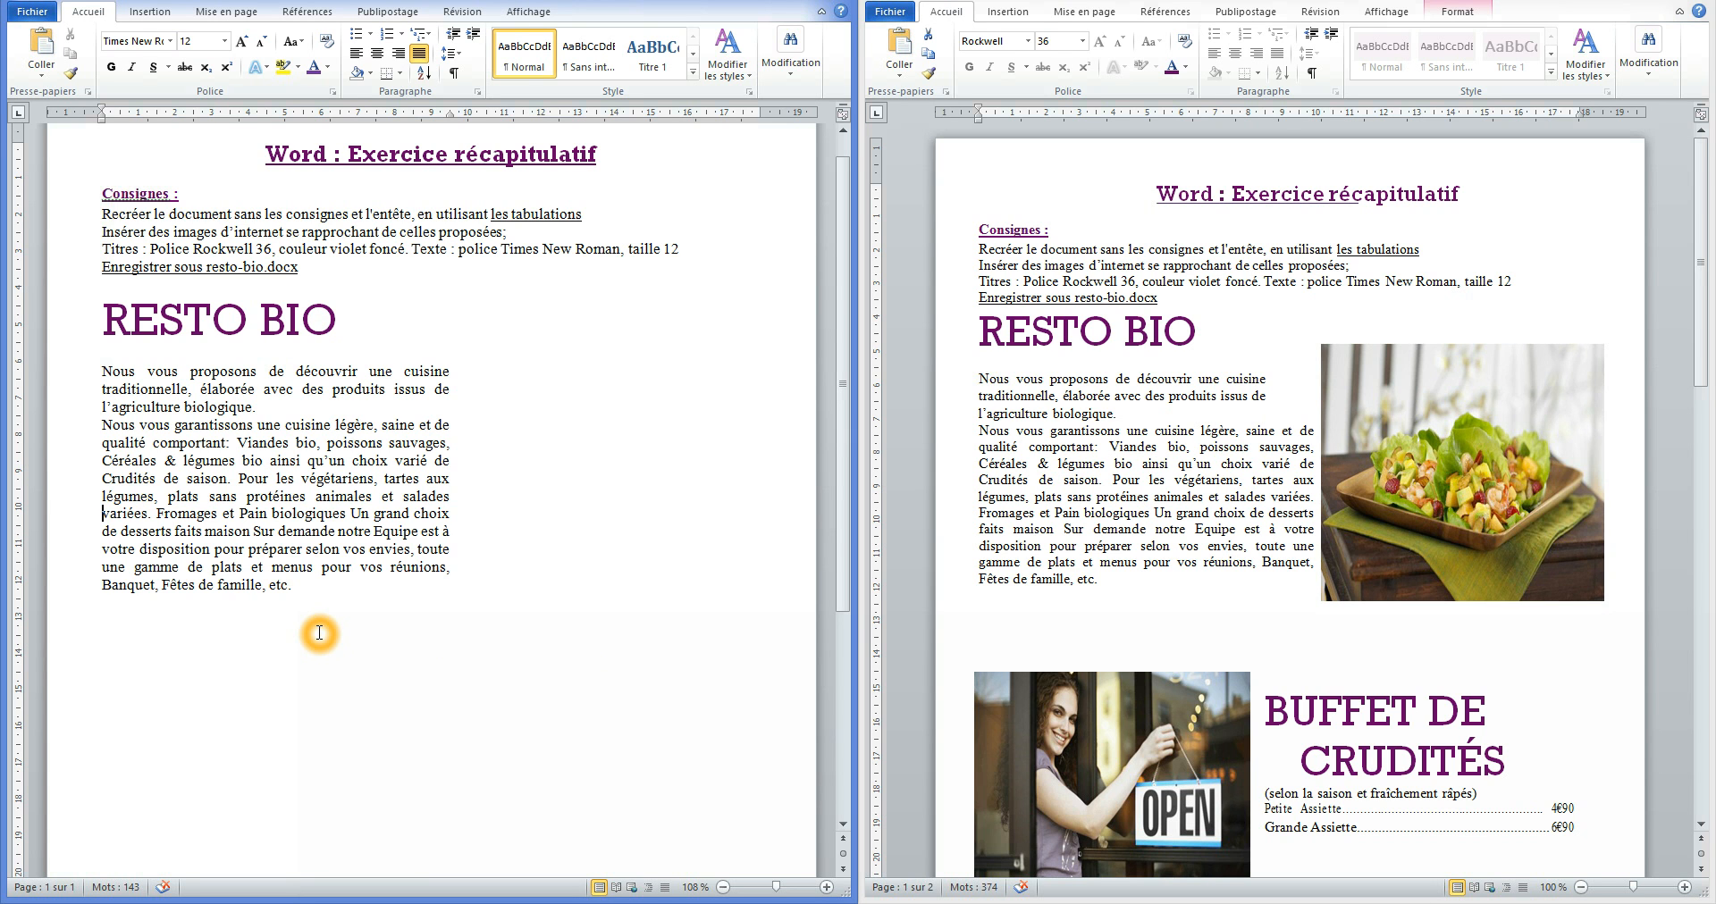
{"action": "left_click", "coordinate": [330, 613]}
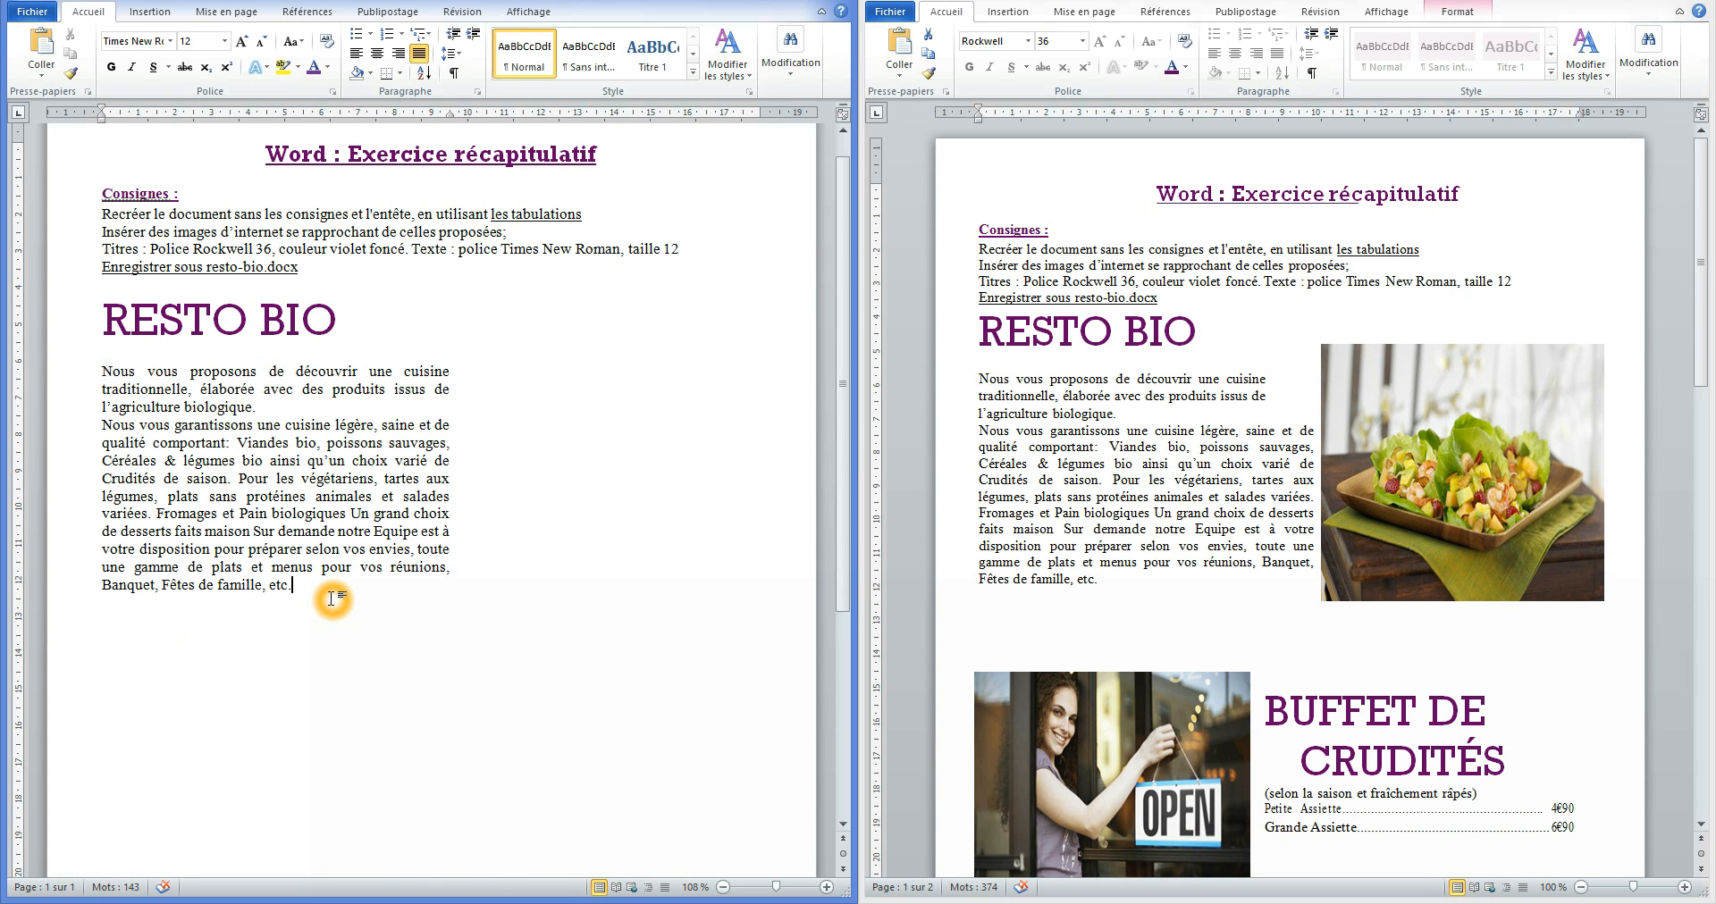
{"action": "right_click", "coordinate": [332, 599]}
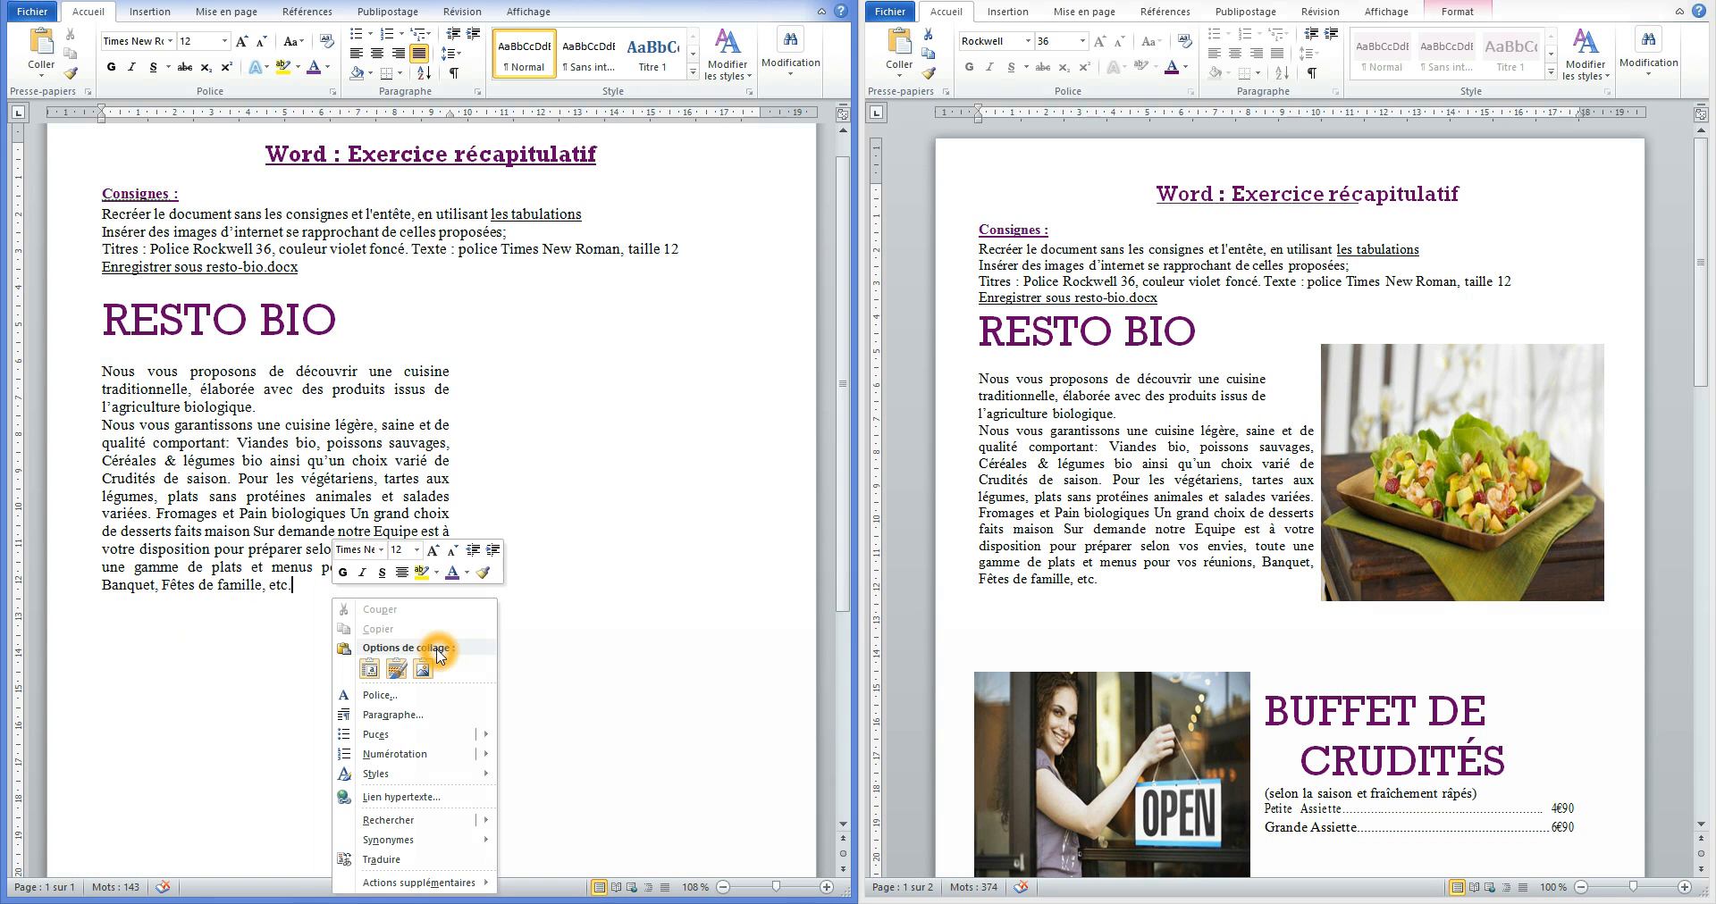
{"action": "left_click", "coordinate": [368, 670]}
Move the salad photo over the introductory text and set its wrapping to Devant le texte.
{"action": "left_click_drag", "start_coordinate": [608, 492], "coordinate": [290, 556]}
{"action": "left_click_drag", "start_coordinate": [313, 619], "coordinate": [398, 683]}
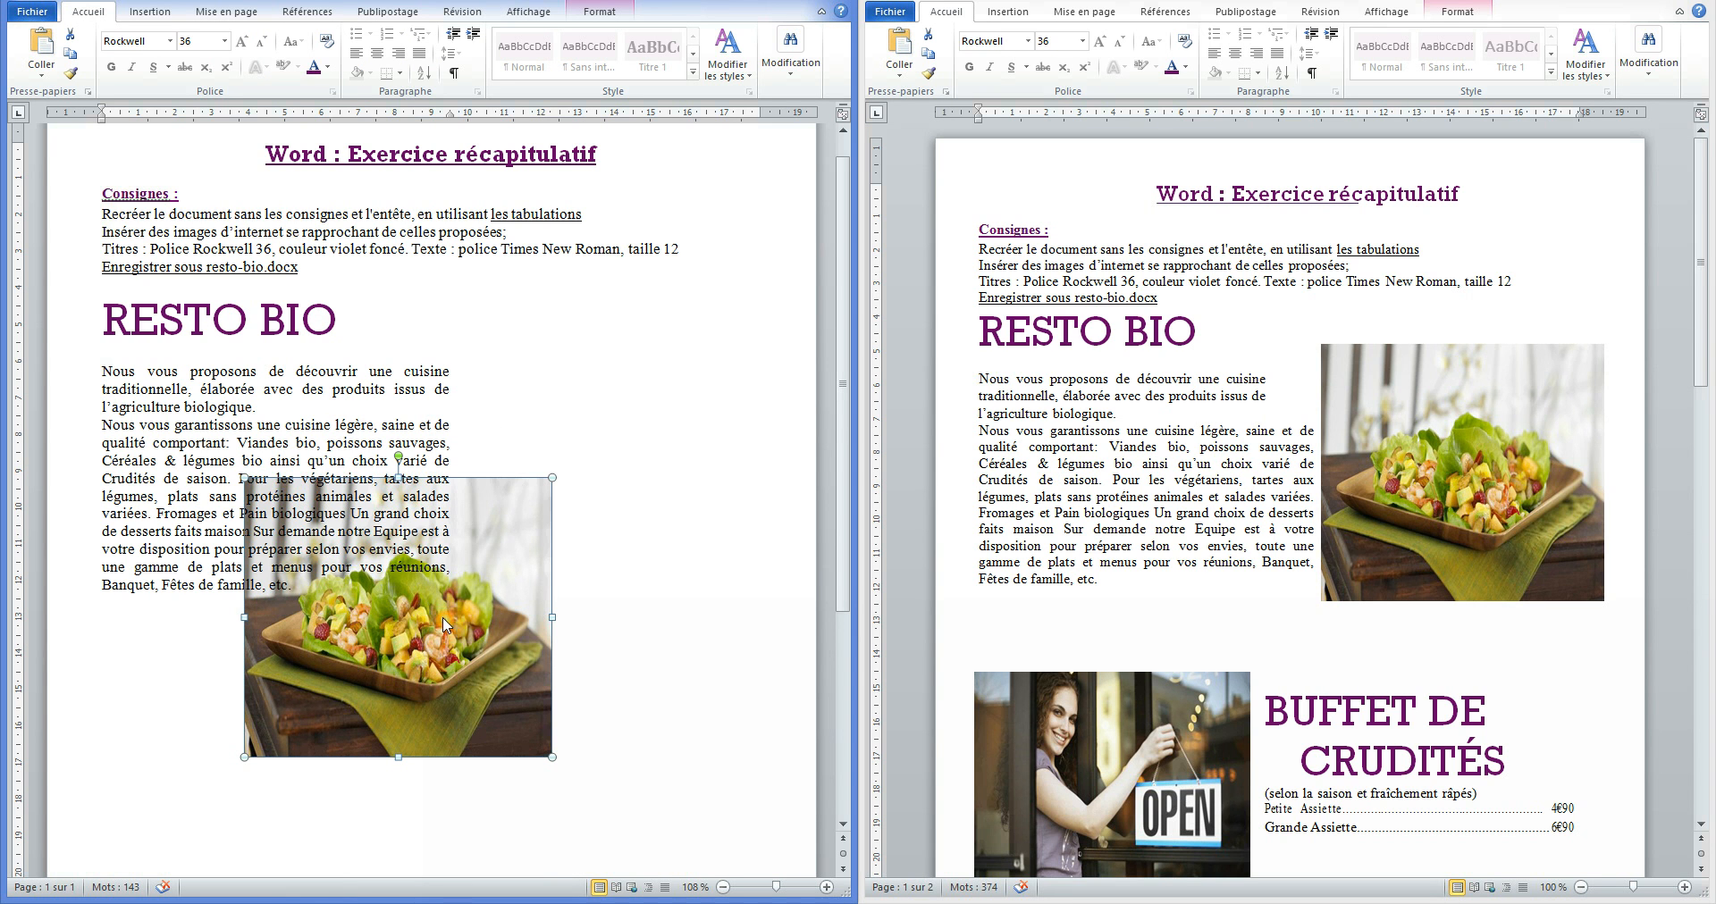
{"action": "right_click", "coordinate": [444, 621]}
{"action": "left_click", "coordinate": [572, 568]}
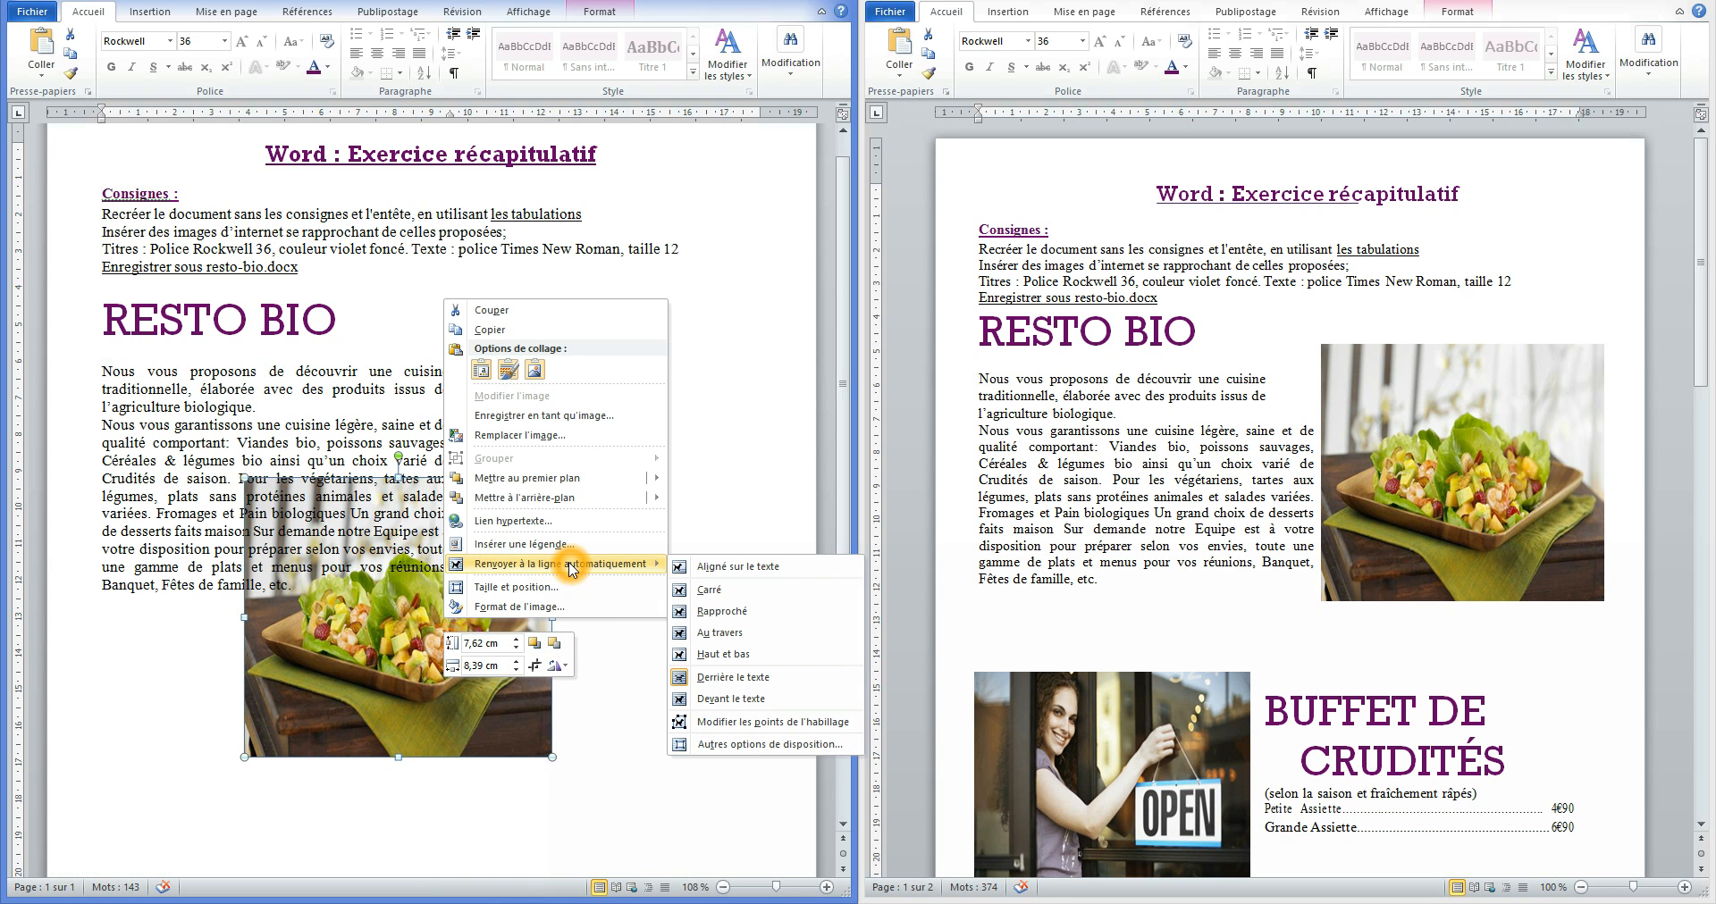
{"action": "left_click", "coordinate": [571, 568]}
{"action": "left_click", "coordinate": [717, 702]}
Position the salad photo just to the right of the introductory text, and check its height and width.
{"action": "left_click_drag", "start_coordinate": [521, 658], "coordinate": [434, 608]}
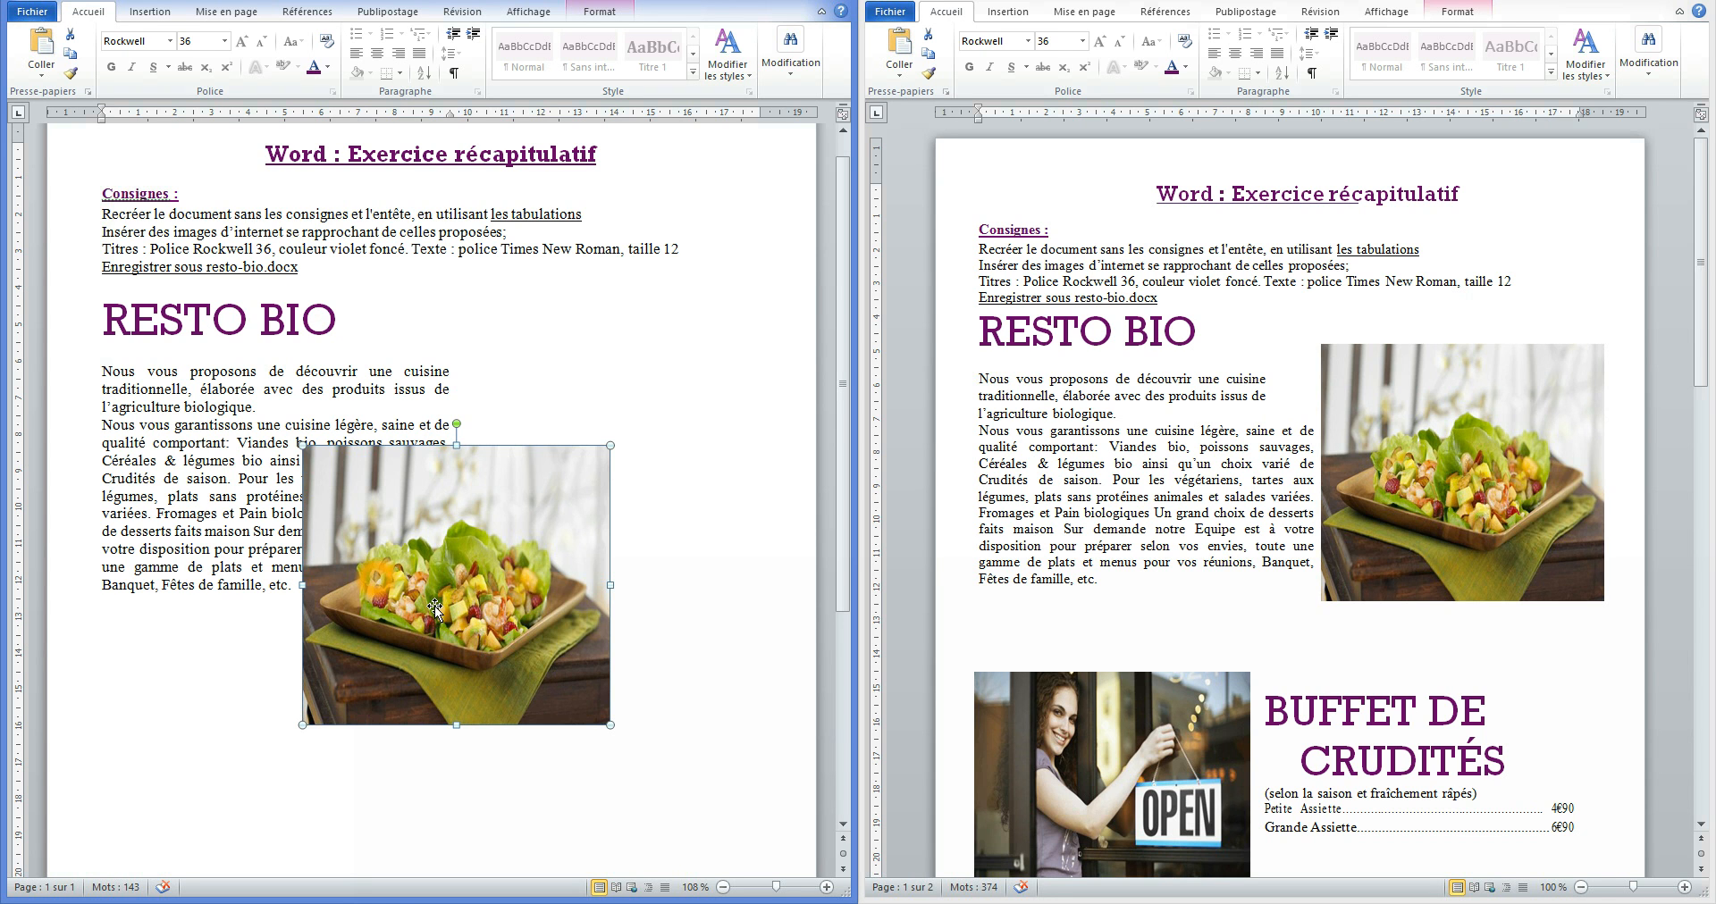
{"action": "left_click_drag", "start_coordinate": [437, 608], "coordinate": [599, 518]}
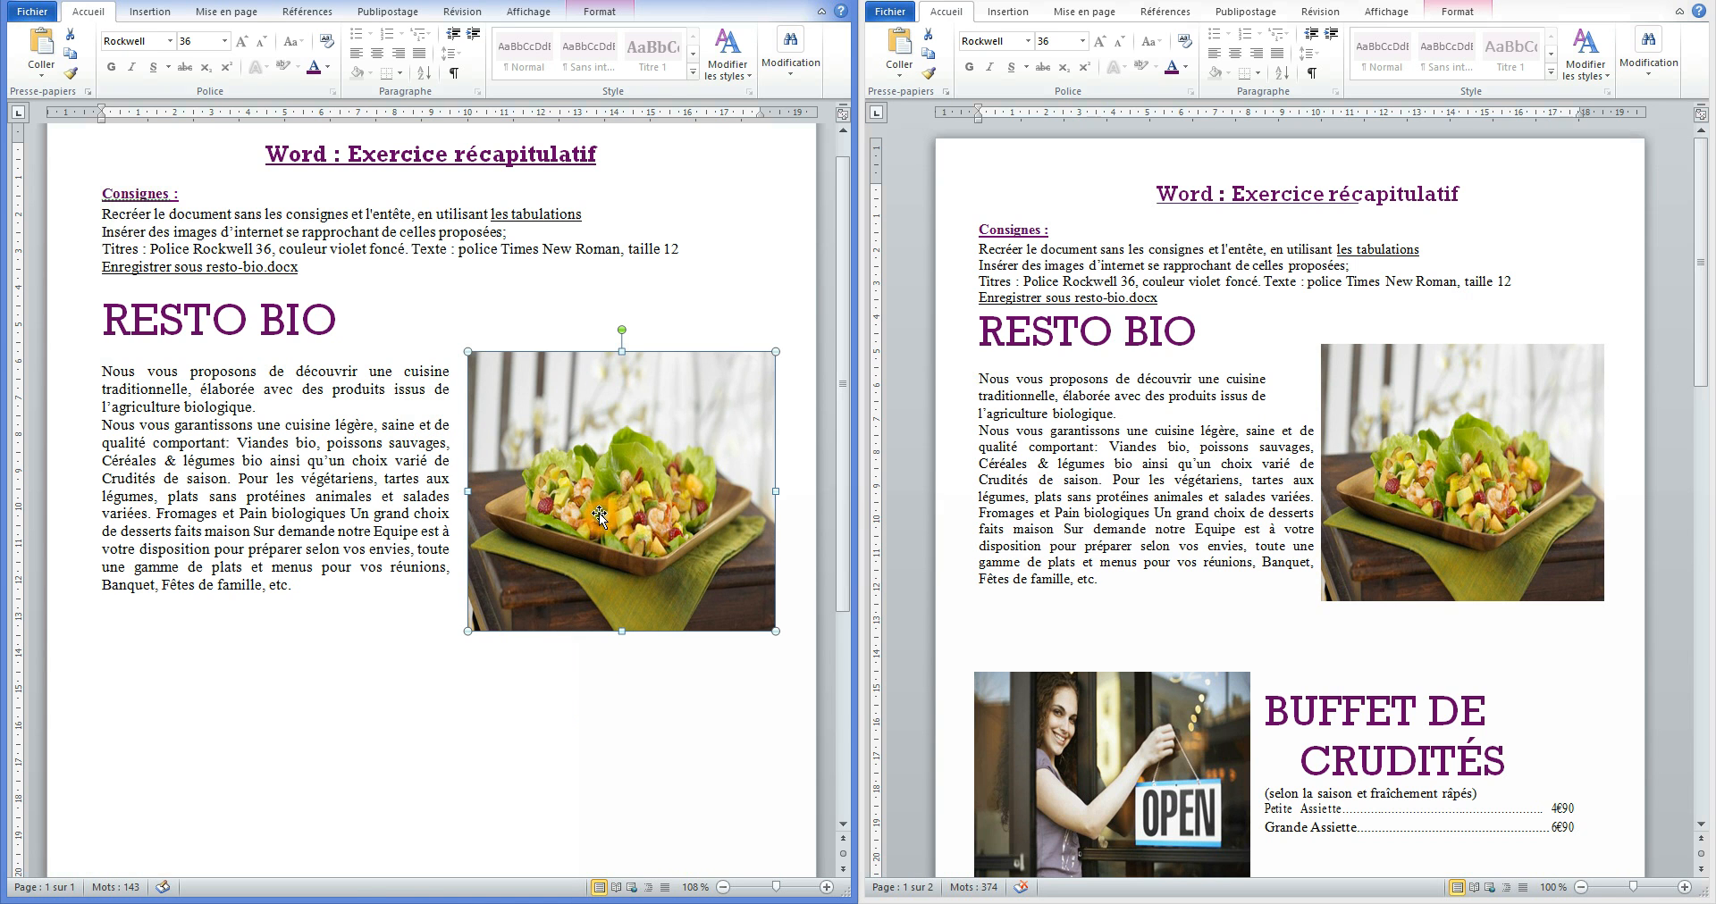
{"action": "left_click", "coordinate": [599, 12]}
{"action": "left_click", "coordinate": [657, 42]}
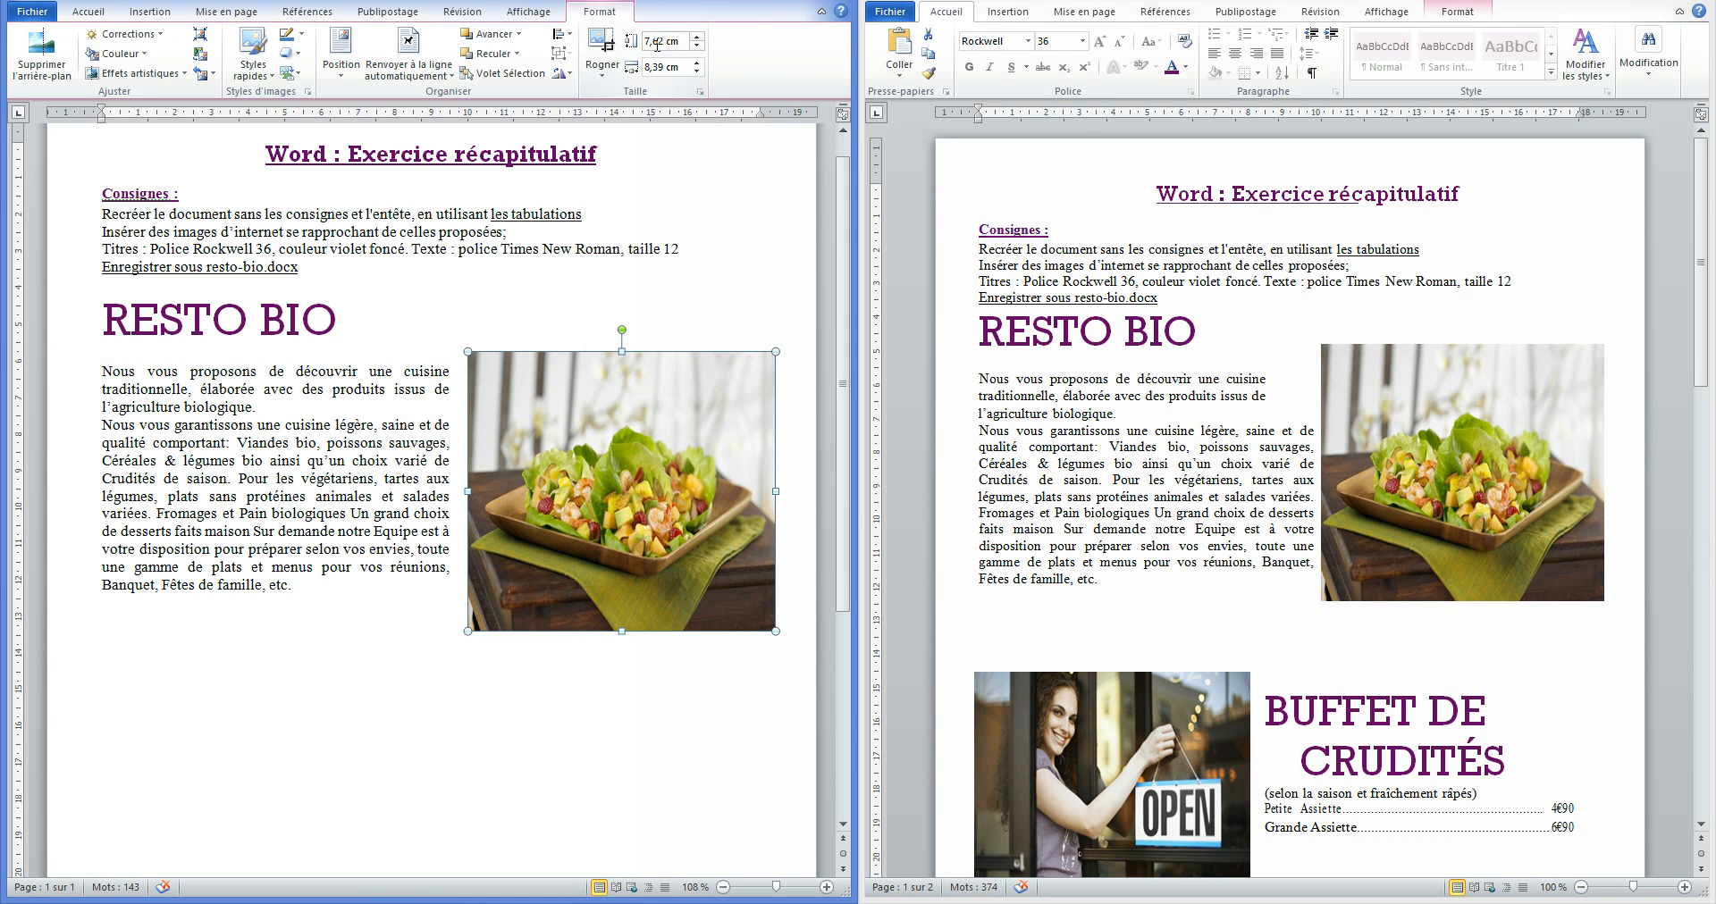
{"action": "left_click", "coordinate": [657, 69]}
{"action": "left_click_drag", "start_coordinate": [613, 461], "coordinate": [603, 450]}
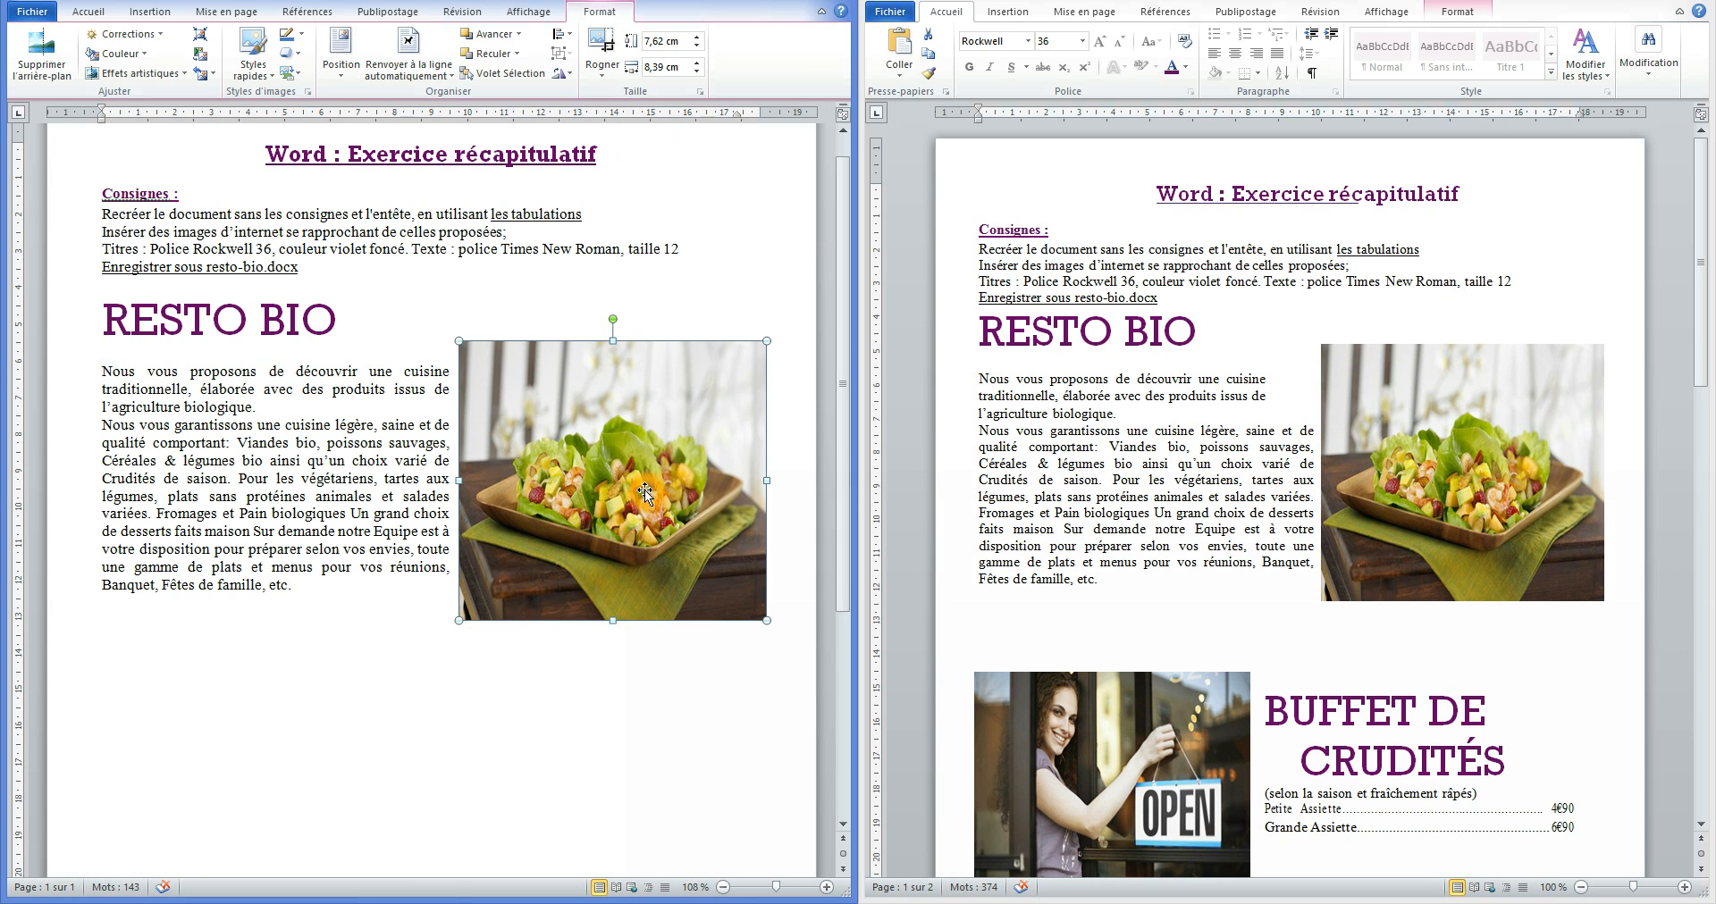
Nudge the salad photo slightly closer to the introductory text and deselect it.
{"action": "left_click_drag", "start_coordinate": [633, 449], "coordinate": [632, 446]}
{"action": "left_click", "coordinate": [333, 717]}
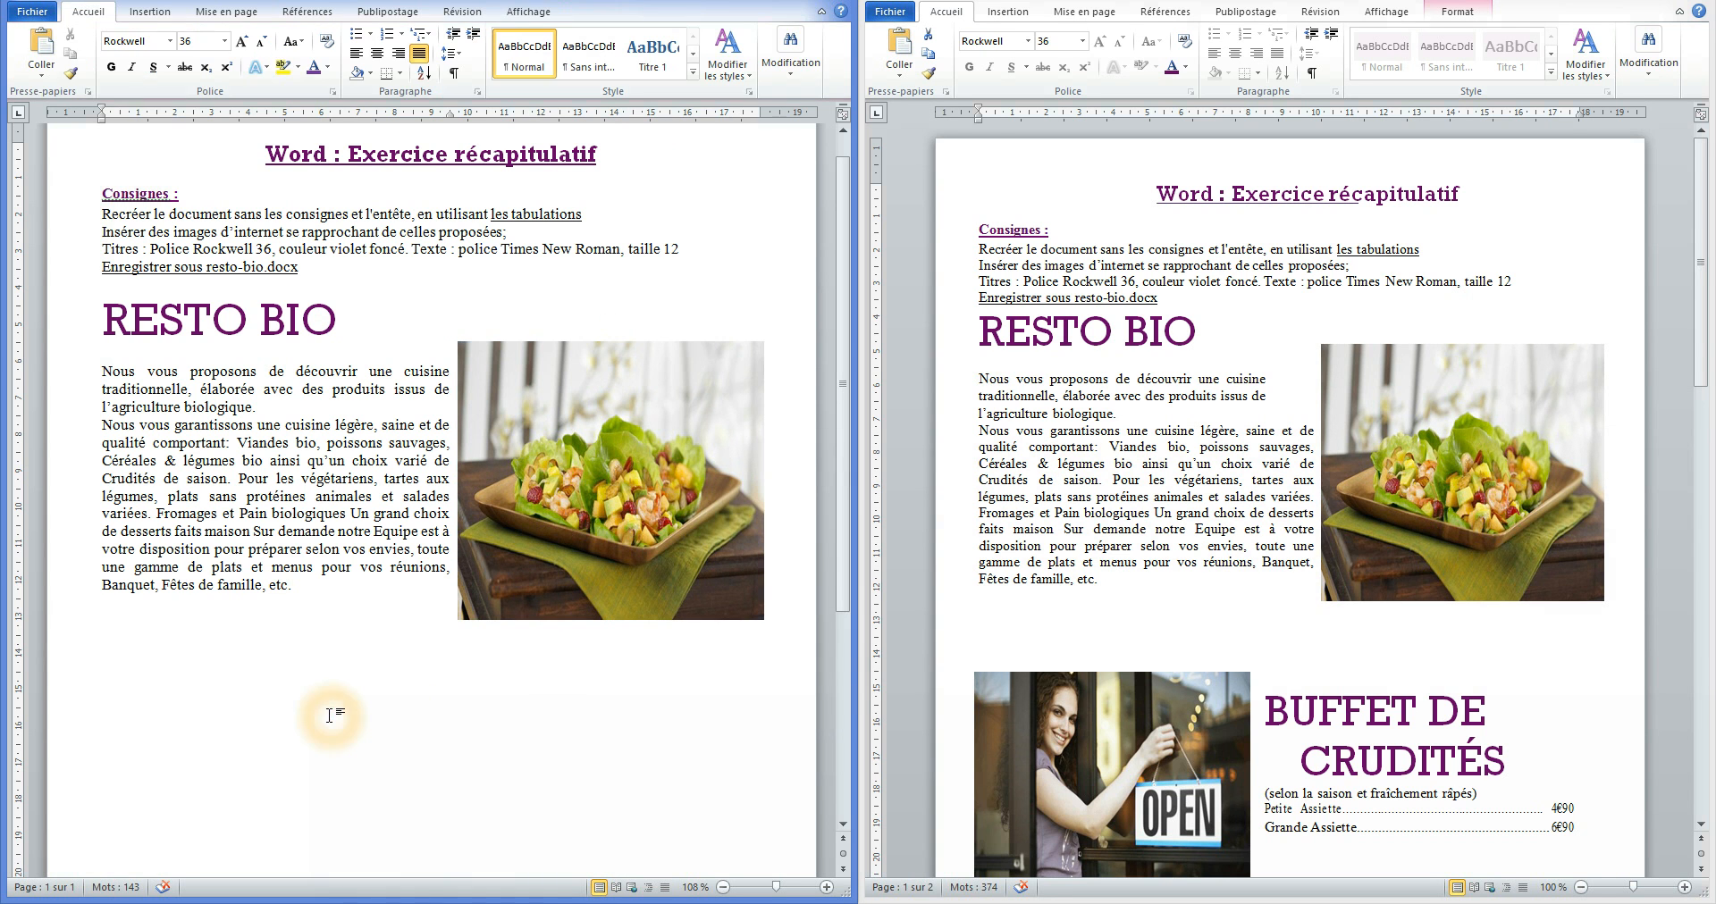
{"action": "left_click", "coordinate": [451, 710]}
{"action": "scroll", "coordinate": [451, 710], "scroll_direction": "down", "scroll_amount": 3}
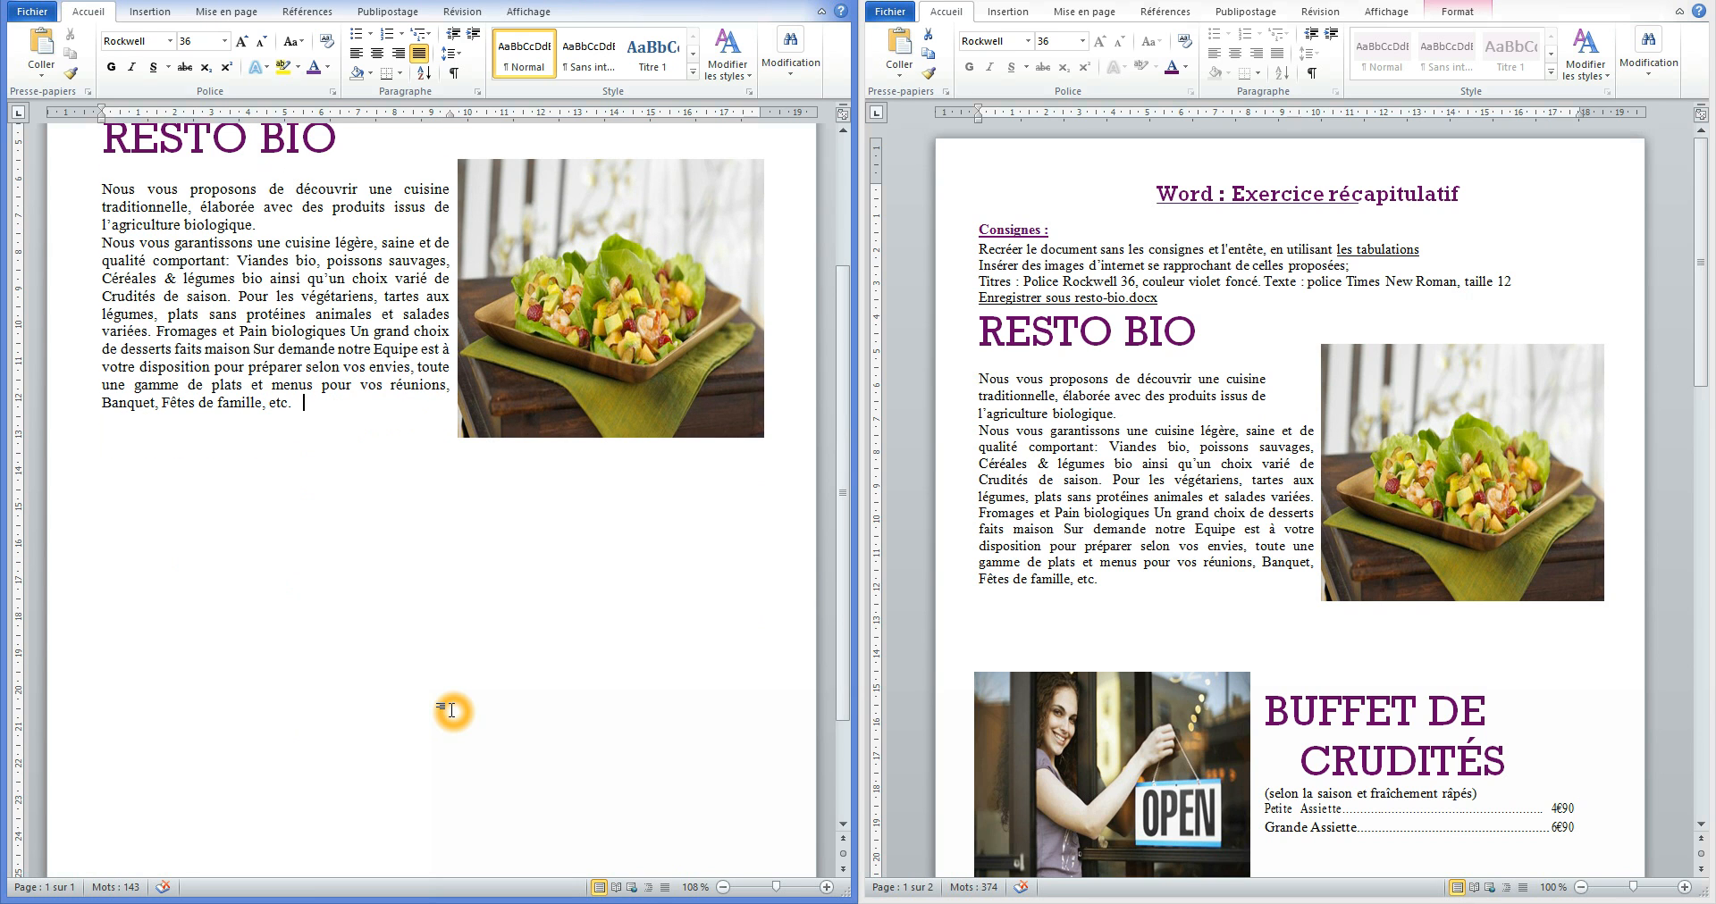
Examine how the model places the BUFFET DE CRUDITÉS title and its price lines beside the OPEN sign photo.
{"action": "left_click", "coordinate": [1144, 581]}
{"action": "scroll", "coordinate": [1144, 581], "scroll_direction": "down", "scroll_amount": 3}
{"action": "left_click", "coordinate": [1166, 604]}
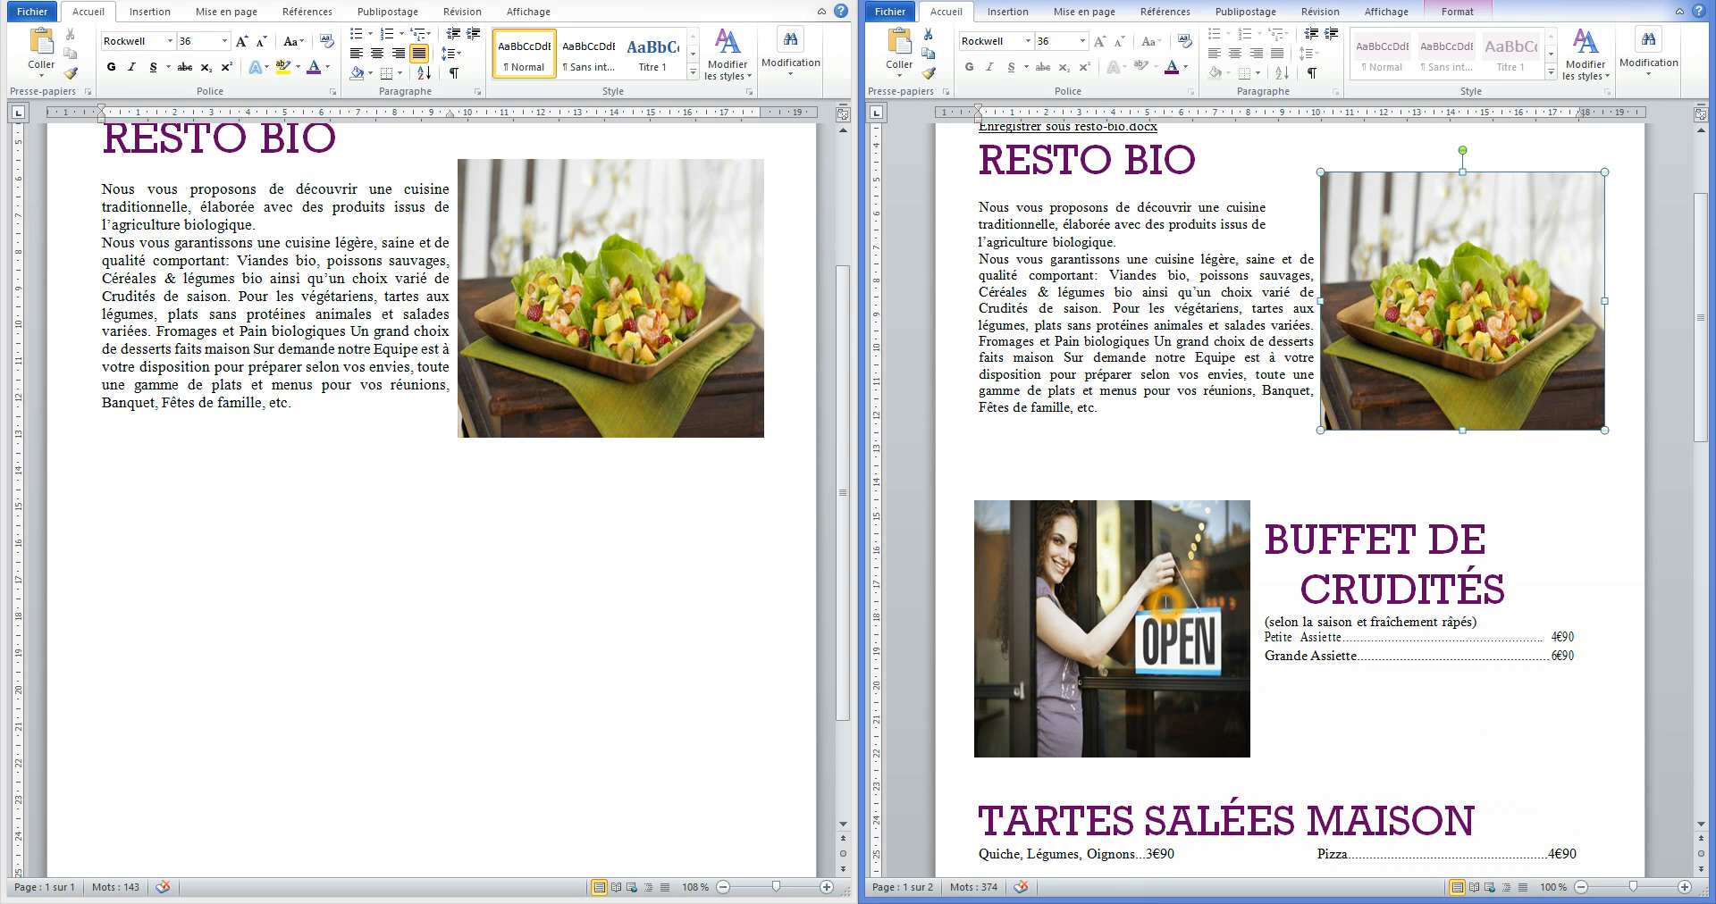
{"action": "left_click", "coordinate": [1266, 541]}
{"action": "left_click", "coordinate": [1278, 650]}
{"action": "left_click", "coordinate": [1296, 548]}
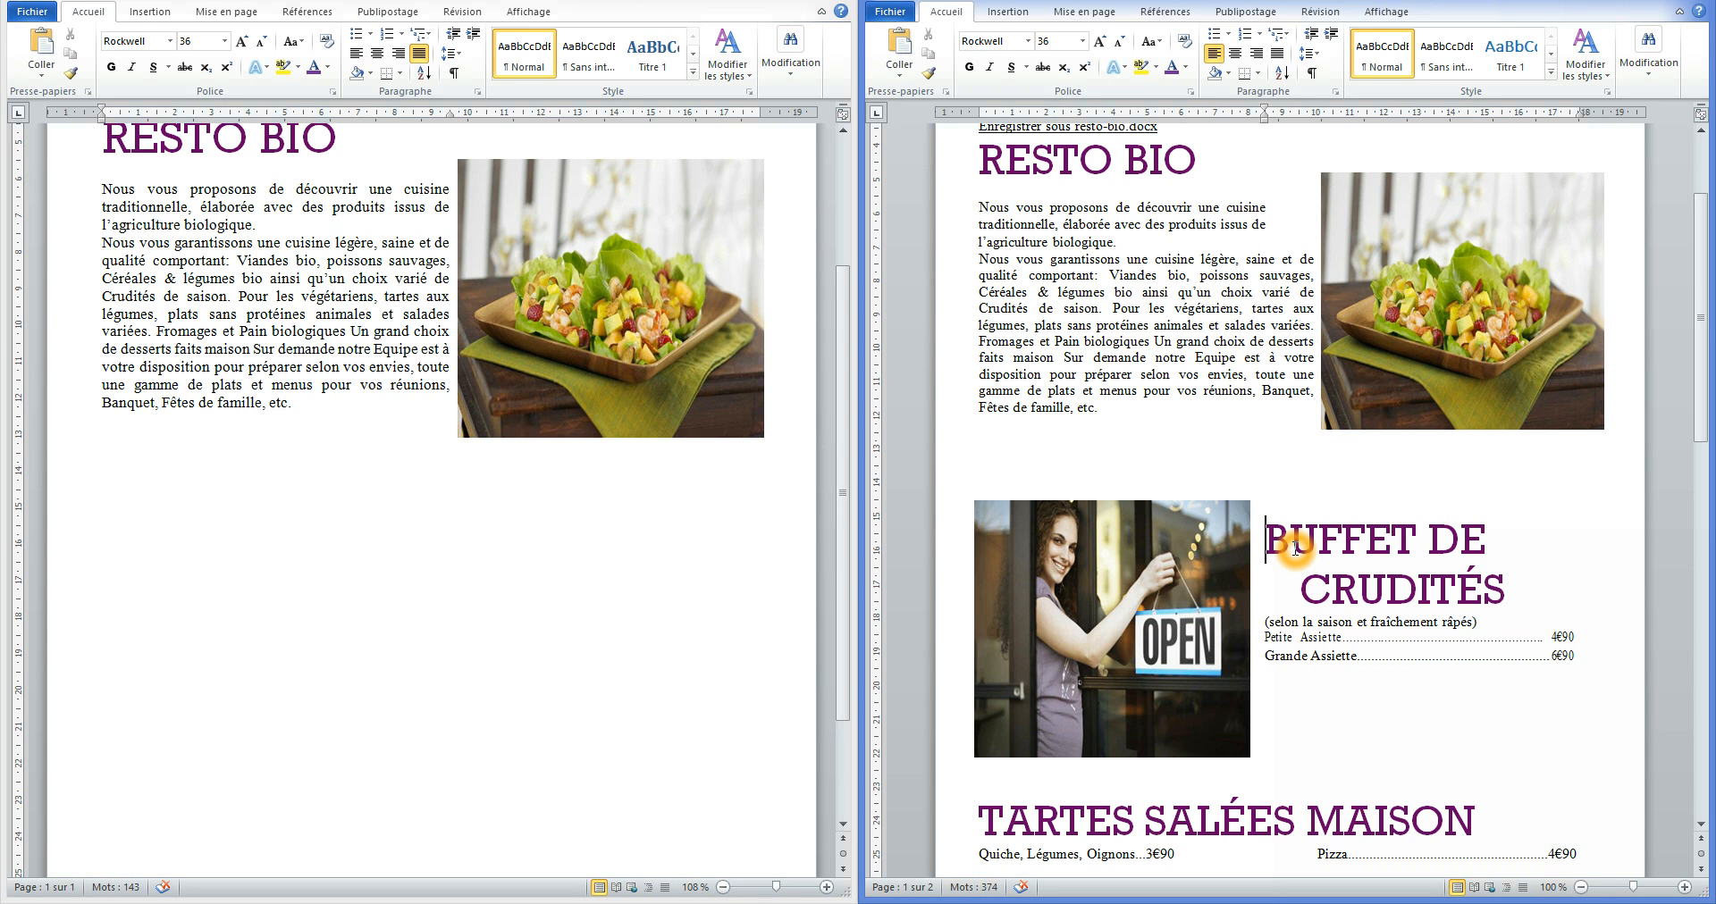
Try to place the insertion point in the empty area below the exercise's introductory text.
{"action": "left_click", "coordinate": [523, 683]}
{"action": "left_click", "coordinate": [143, 492]}
{"action": "left_click", "coordinate": [131, 483]}
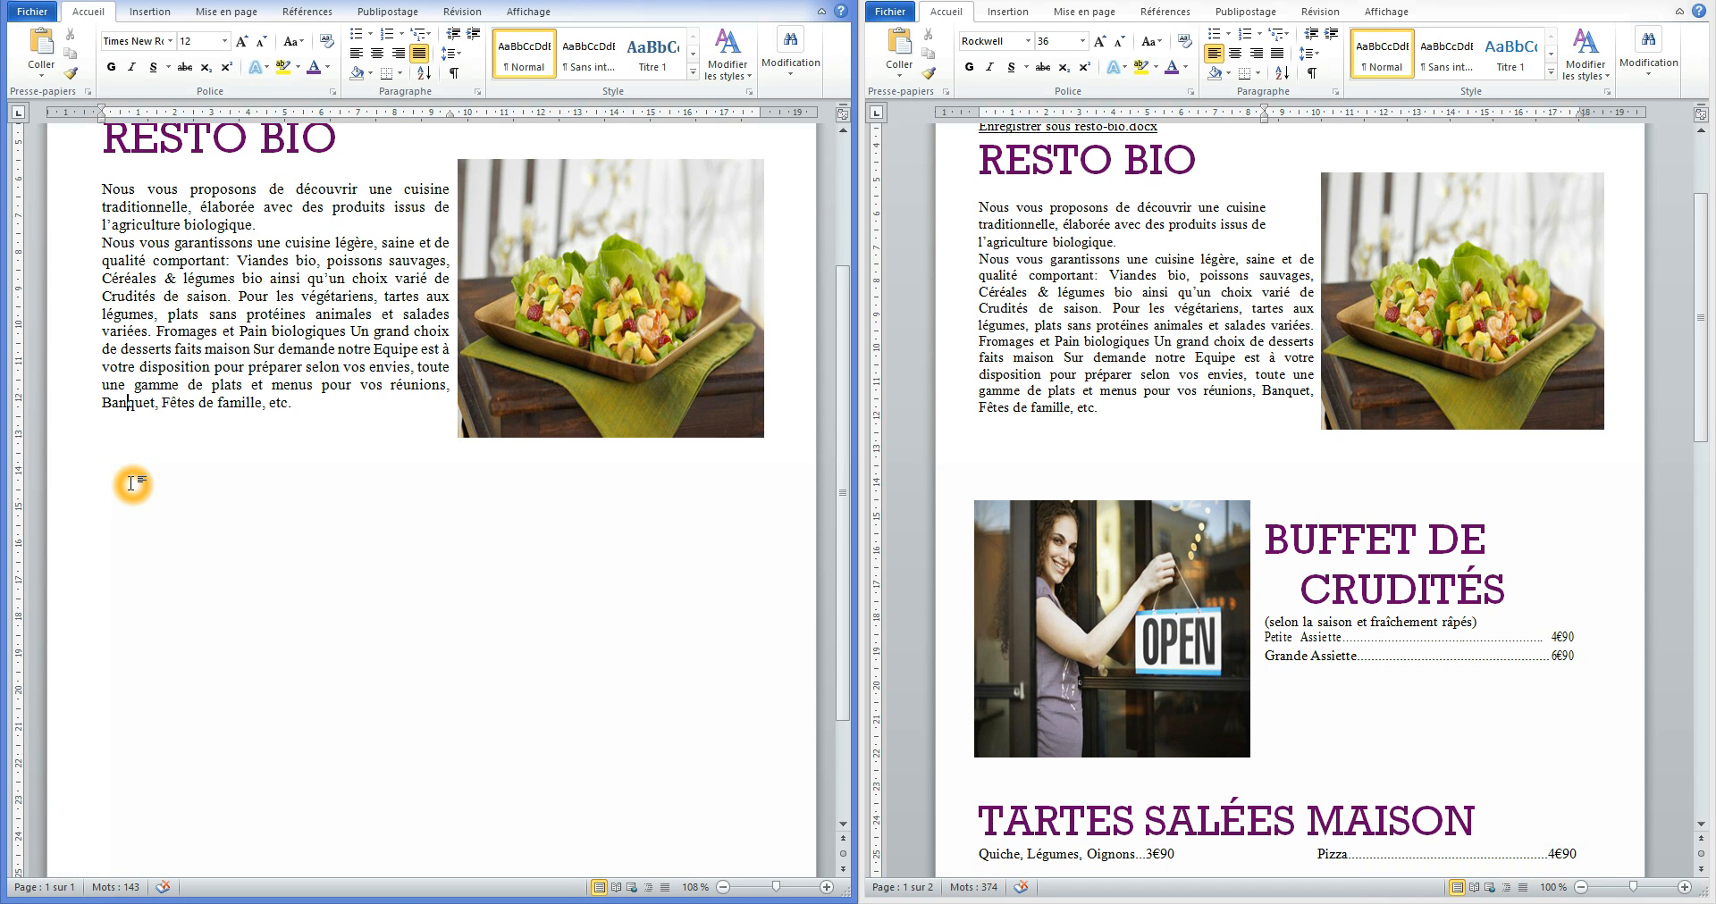
{"action": "left_click", "coordinate": [111, 527]}
{"action": "left_click", "coordinate": [111, 527]}
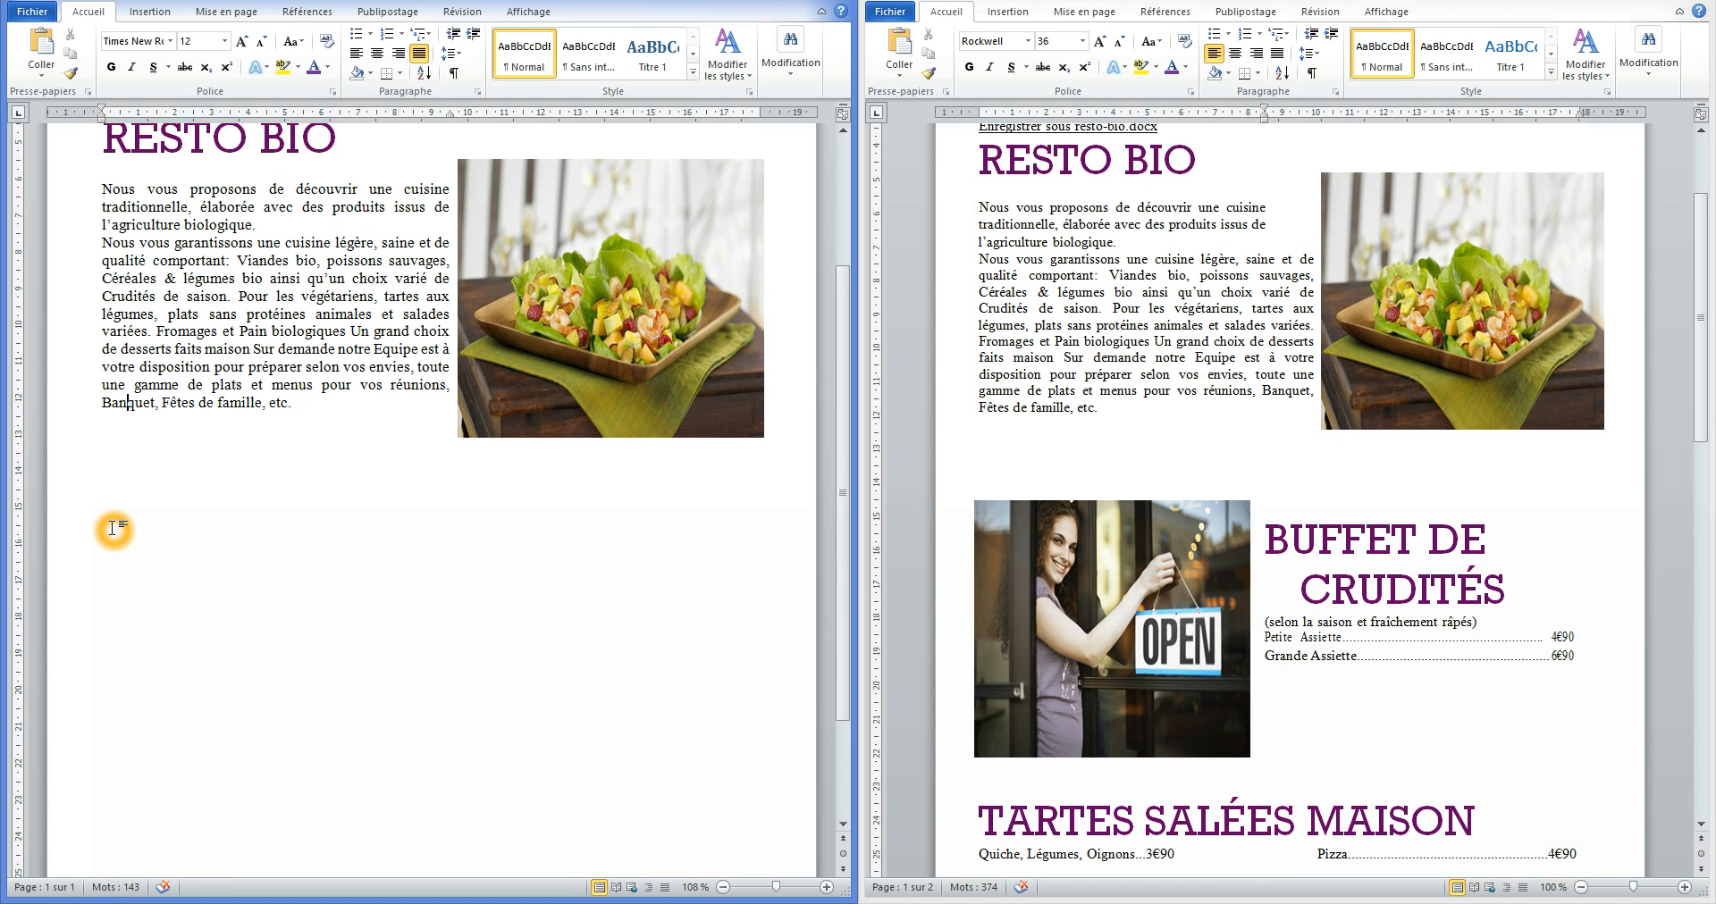
{"action": "left_click", "coordinate": [112, 526]}
{"action": "left_click", "coordinate": [142, 538]}
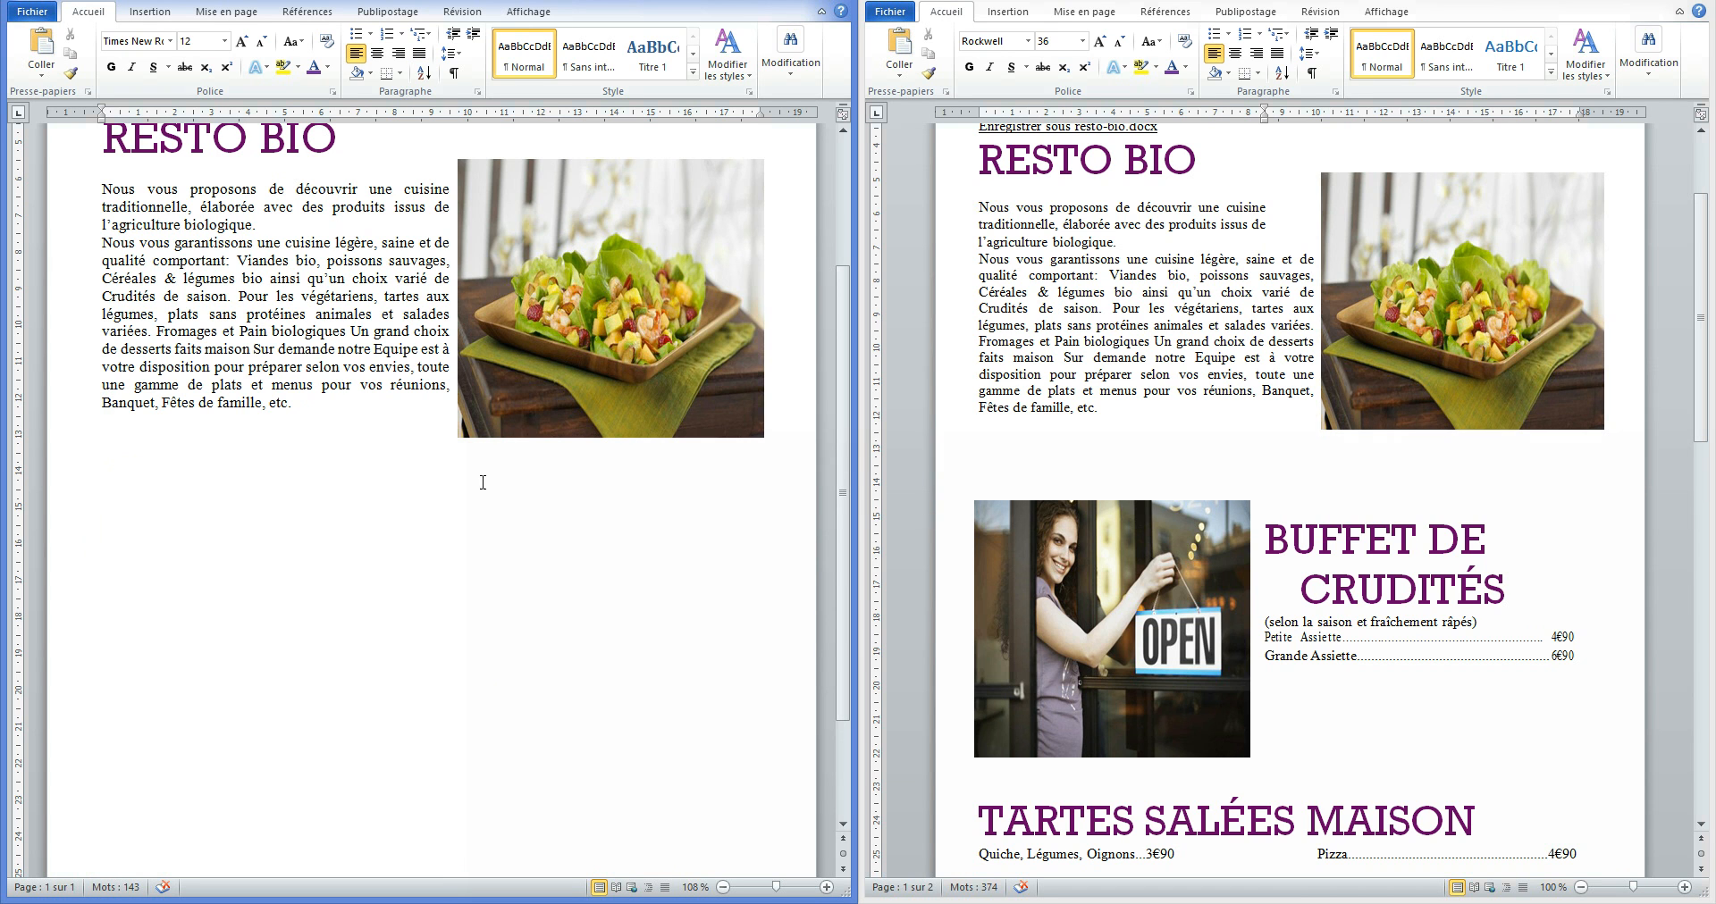
Show the formatting marks in the model to check the blank paragraphs below the introductory text, and hide them again.
{"action": "left_click", "coordinate": [1263, 453]}
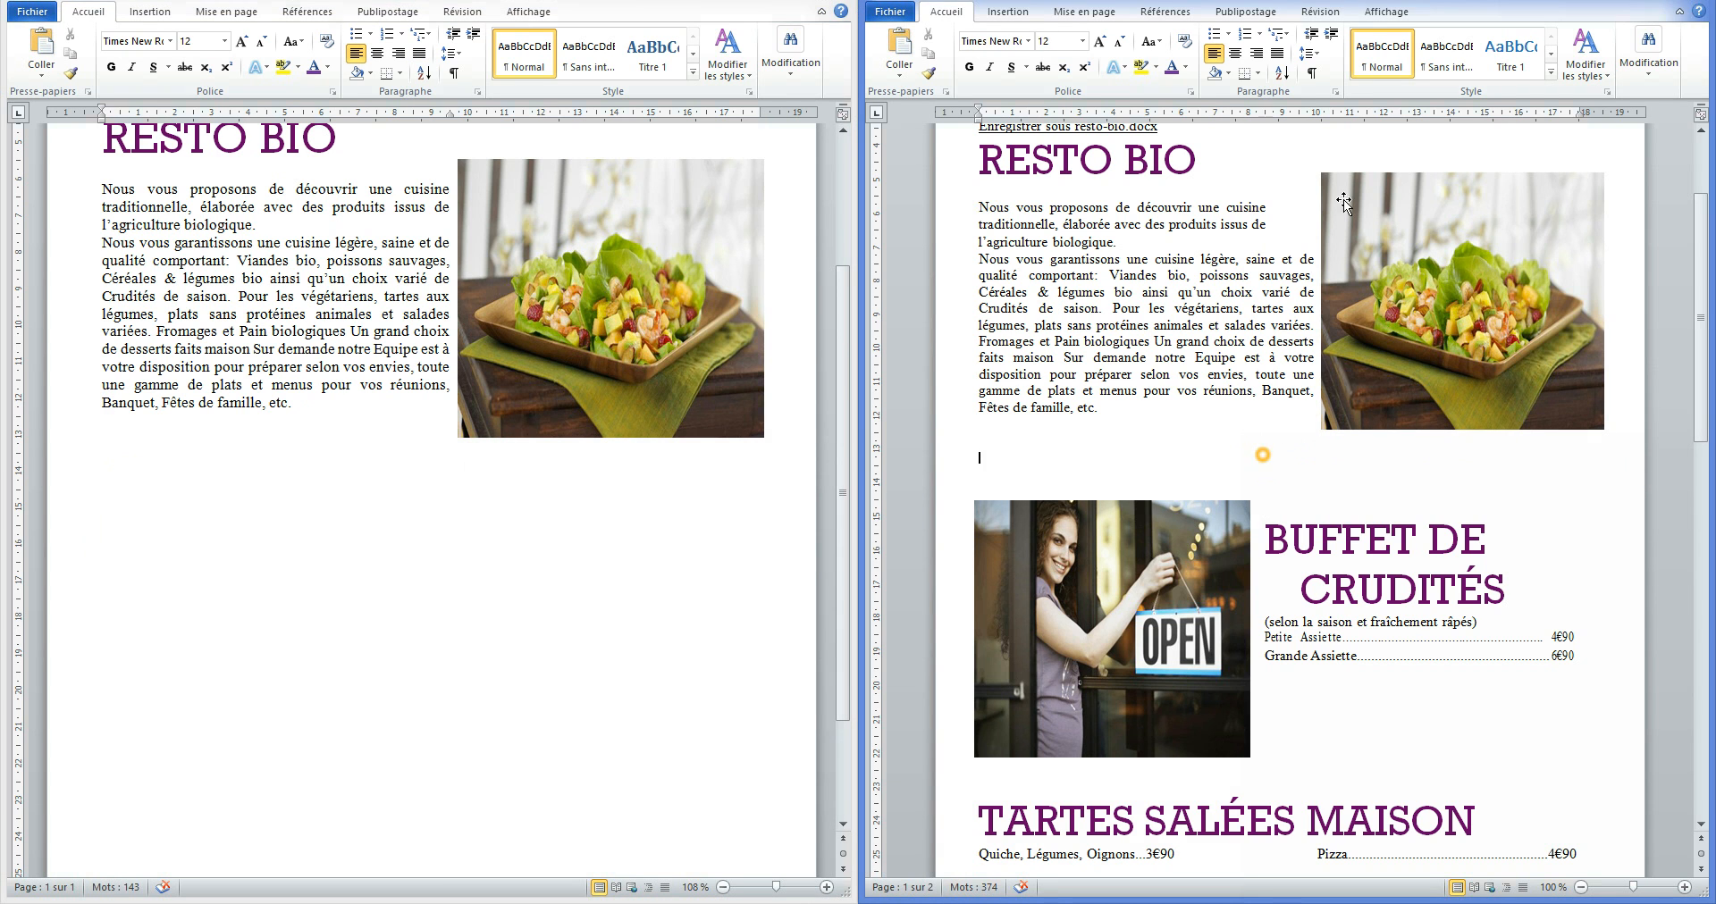
{"action": "left_click", "coordinate": [1311, 73]}
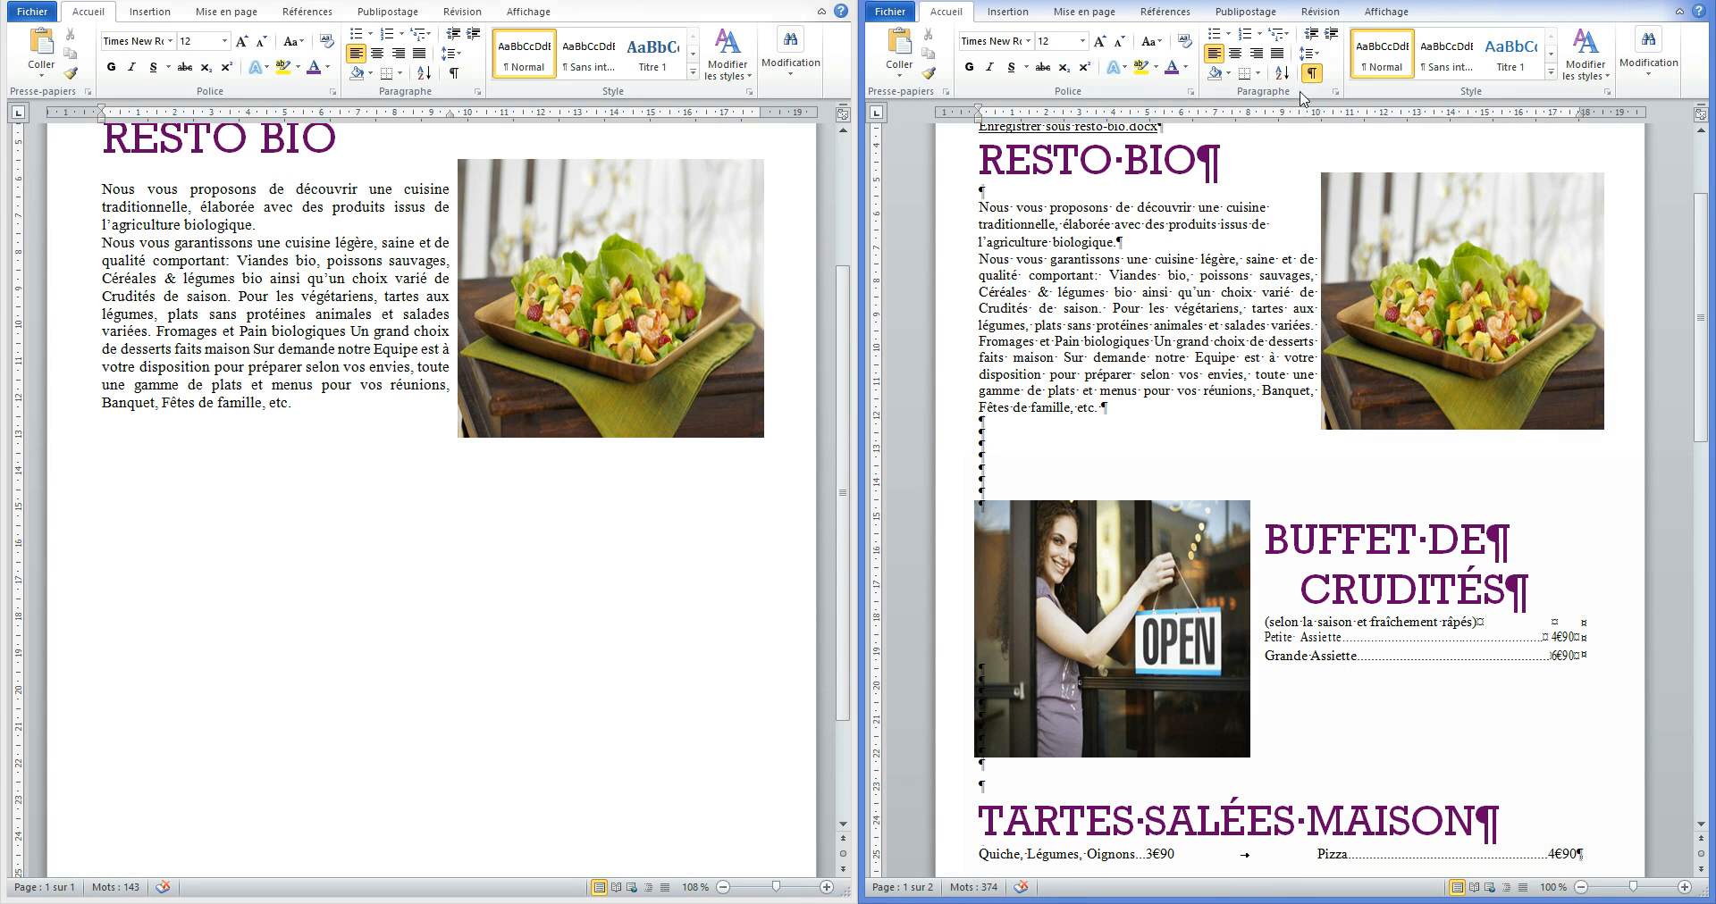
{"action": "left_click", "coordinate": [986, 439]}
{"action": "left_click", "coordinate": [1311, 73]}
Add blank paragraphs after the exercise's introductory text and enter "BUFFET DE" on a new line below them.
{"action": "left_click", "coordinate": [297, 407]}
{"action": "left_click", "coordinate": [296, 406]}
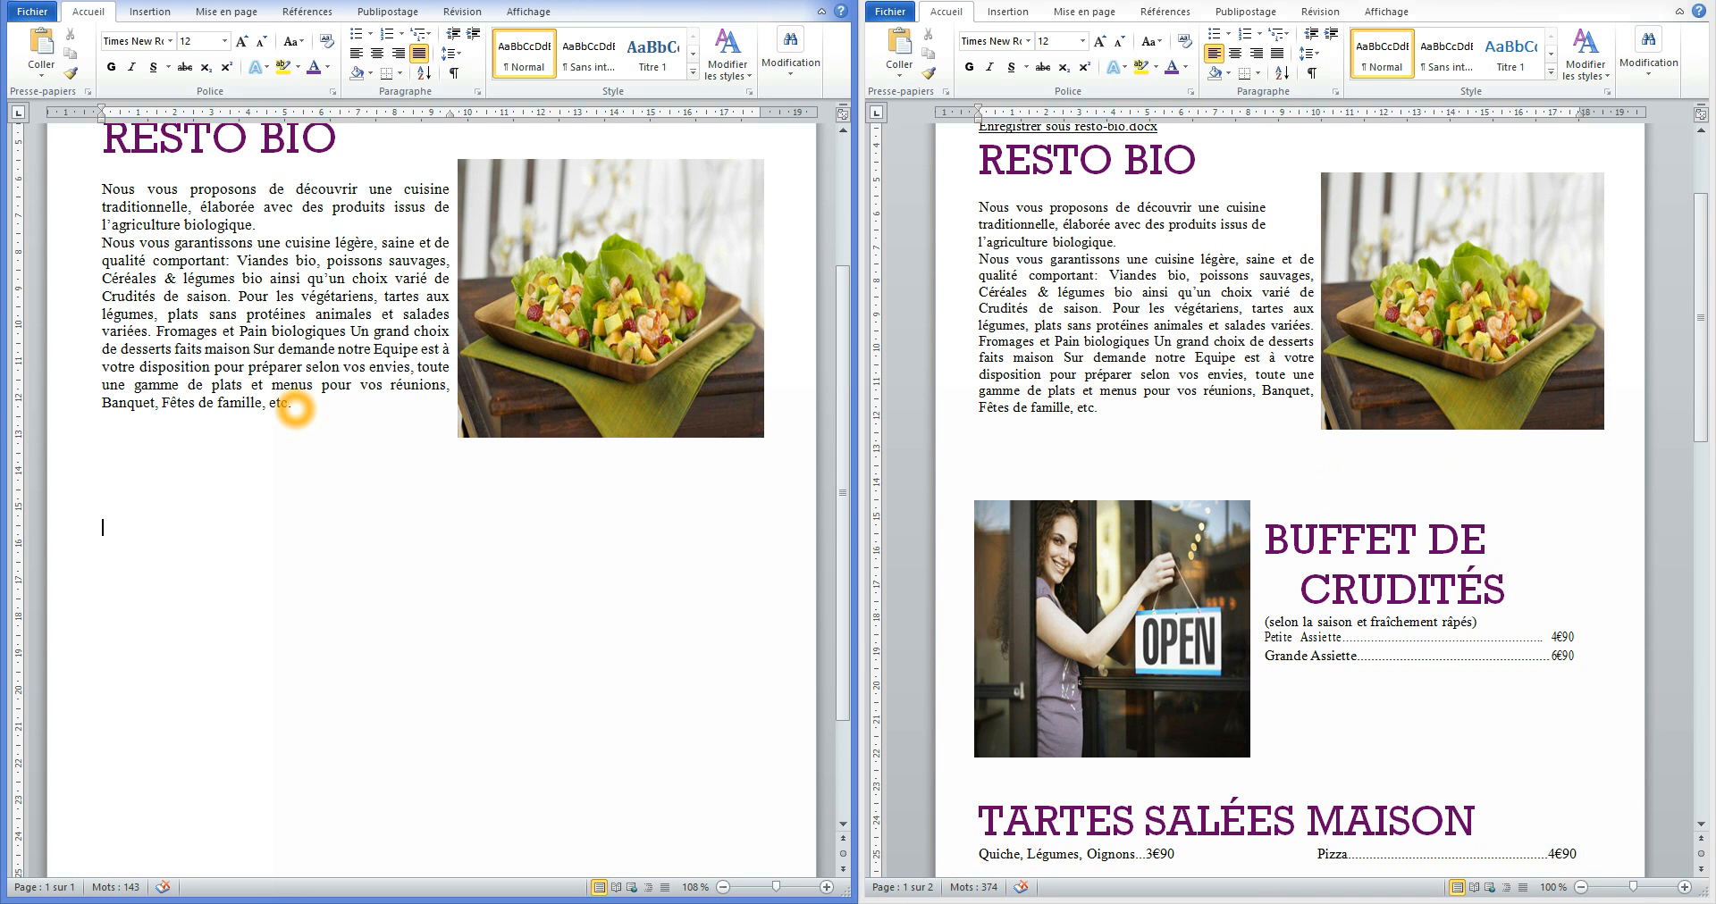
{"action": "left_click", "coordinate": [273, 527]}
{"action": "left_click", "coordinate": [129, 528]}
{"action": "left_click", "coordinate": [134, 533]}
{"action": "left_click", "coordinate": [134, 542]}
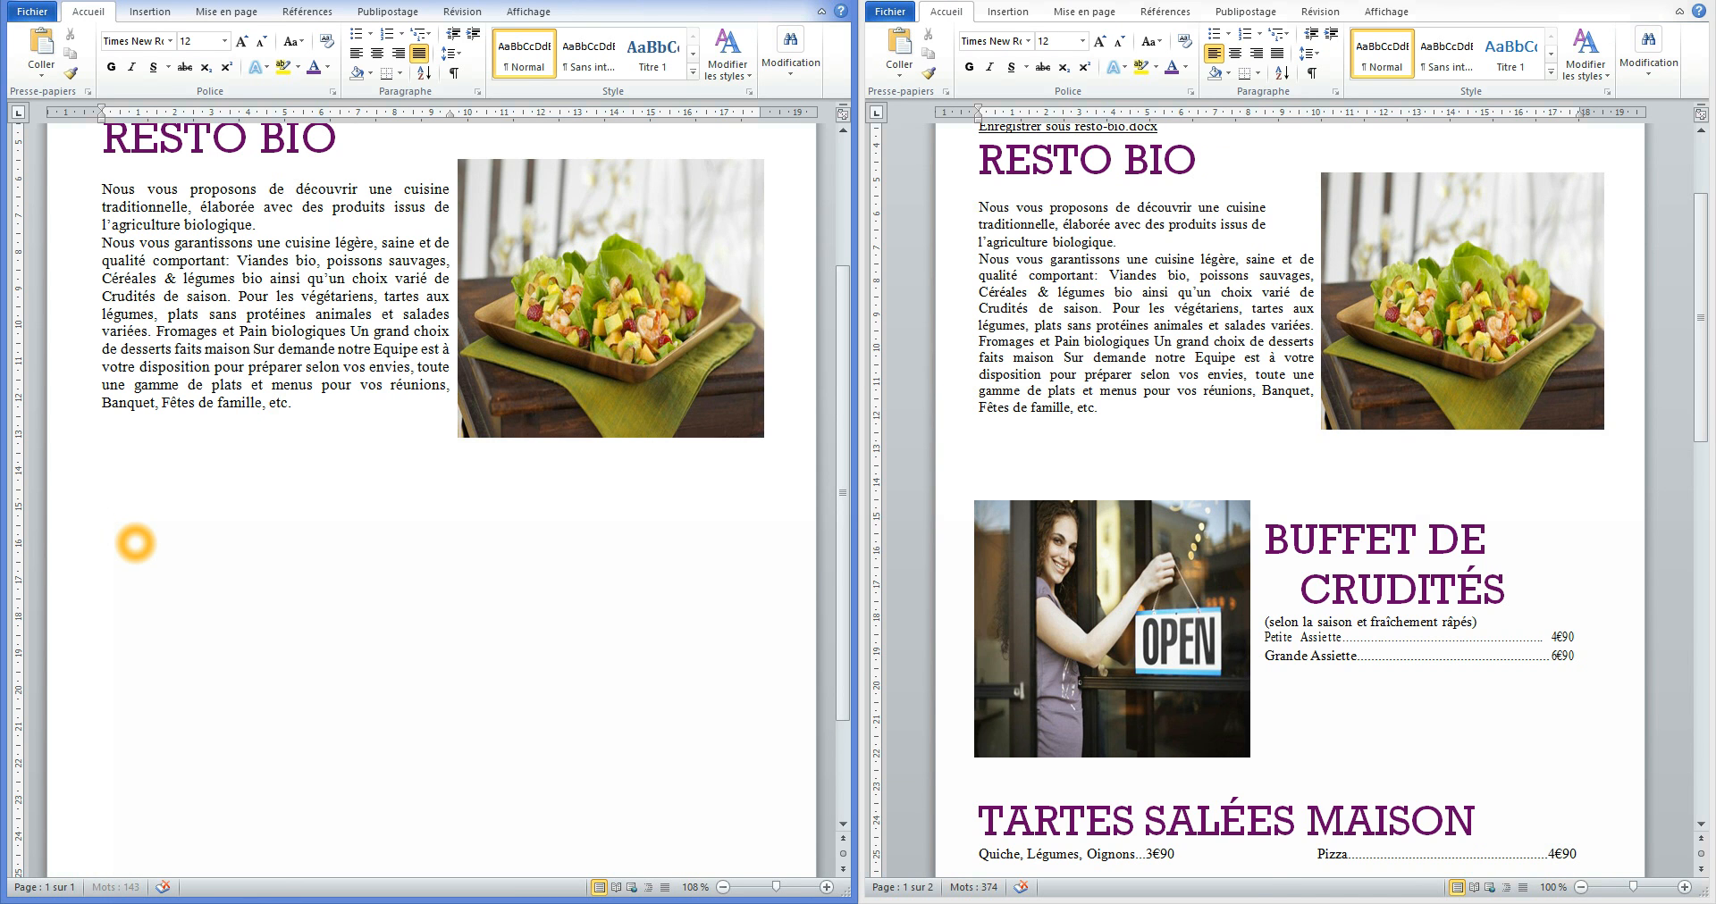
{"action": "type", "text": "BUFFET DE"}
Format the "BUFFET DE" line in Rockwell, size 36, with a purple font colour.
{"action": "left_click", "coordinate": [70, 545]}
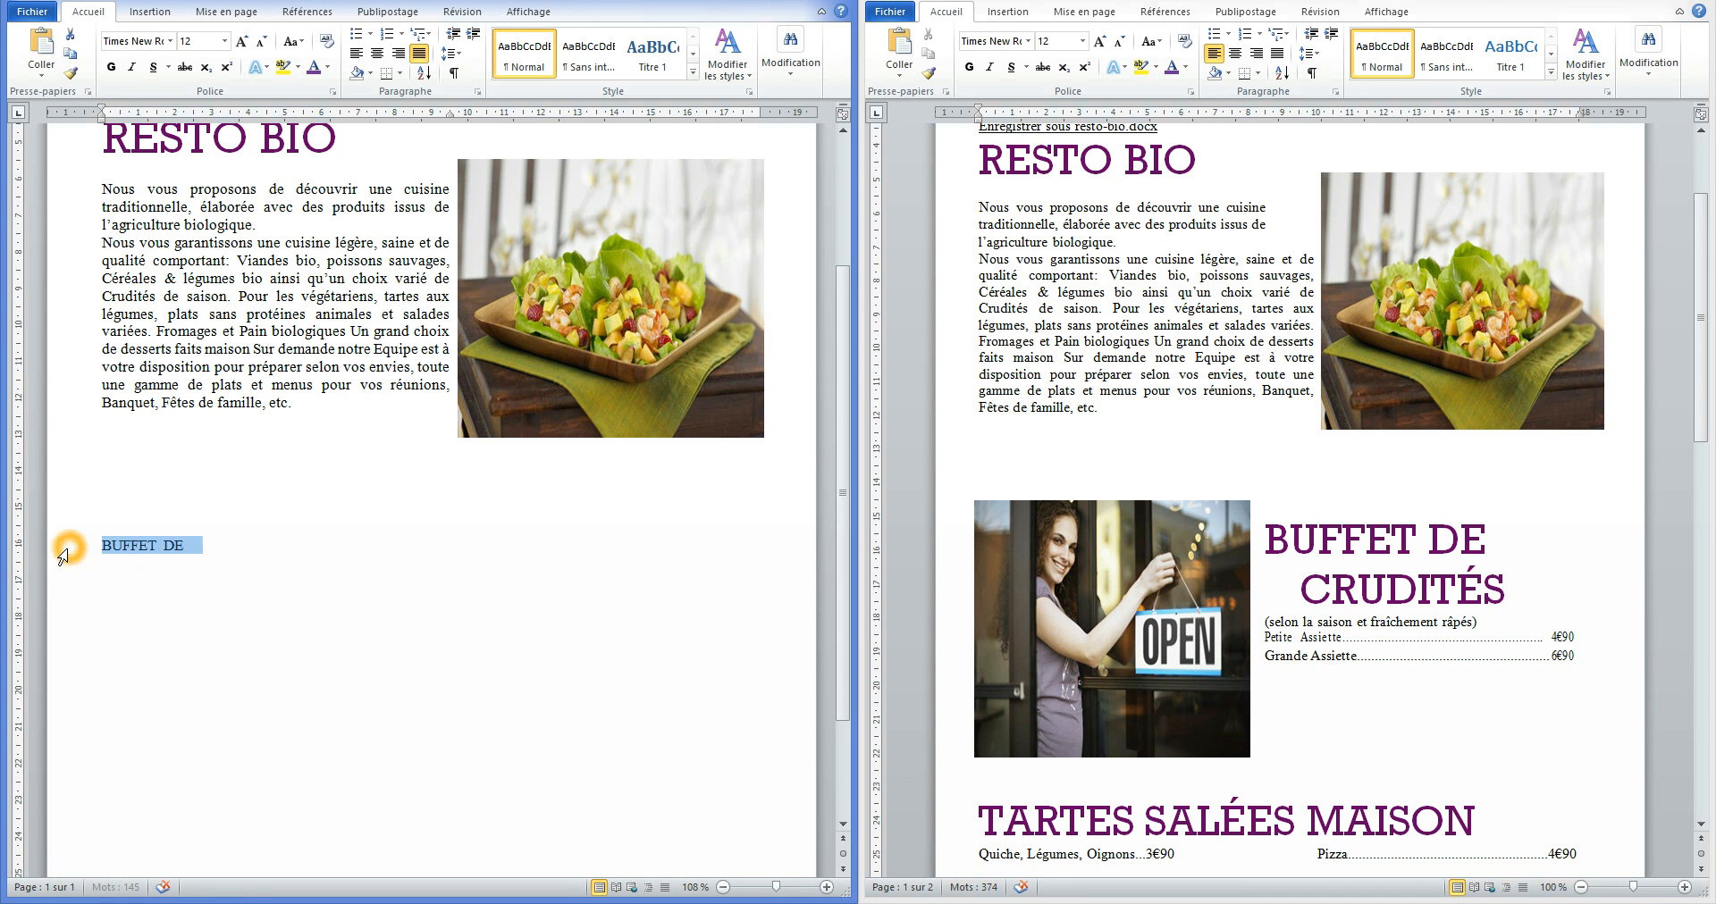
{"action": "left_click", "coordinate": [166, 42]}
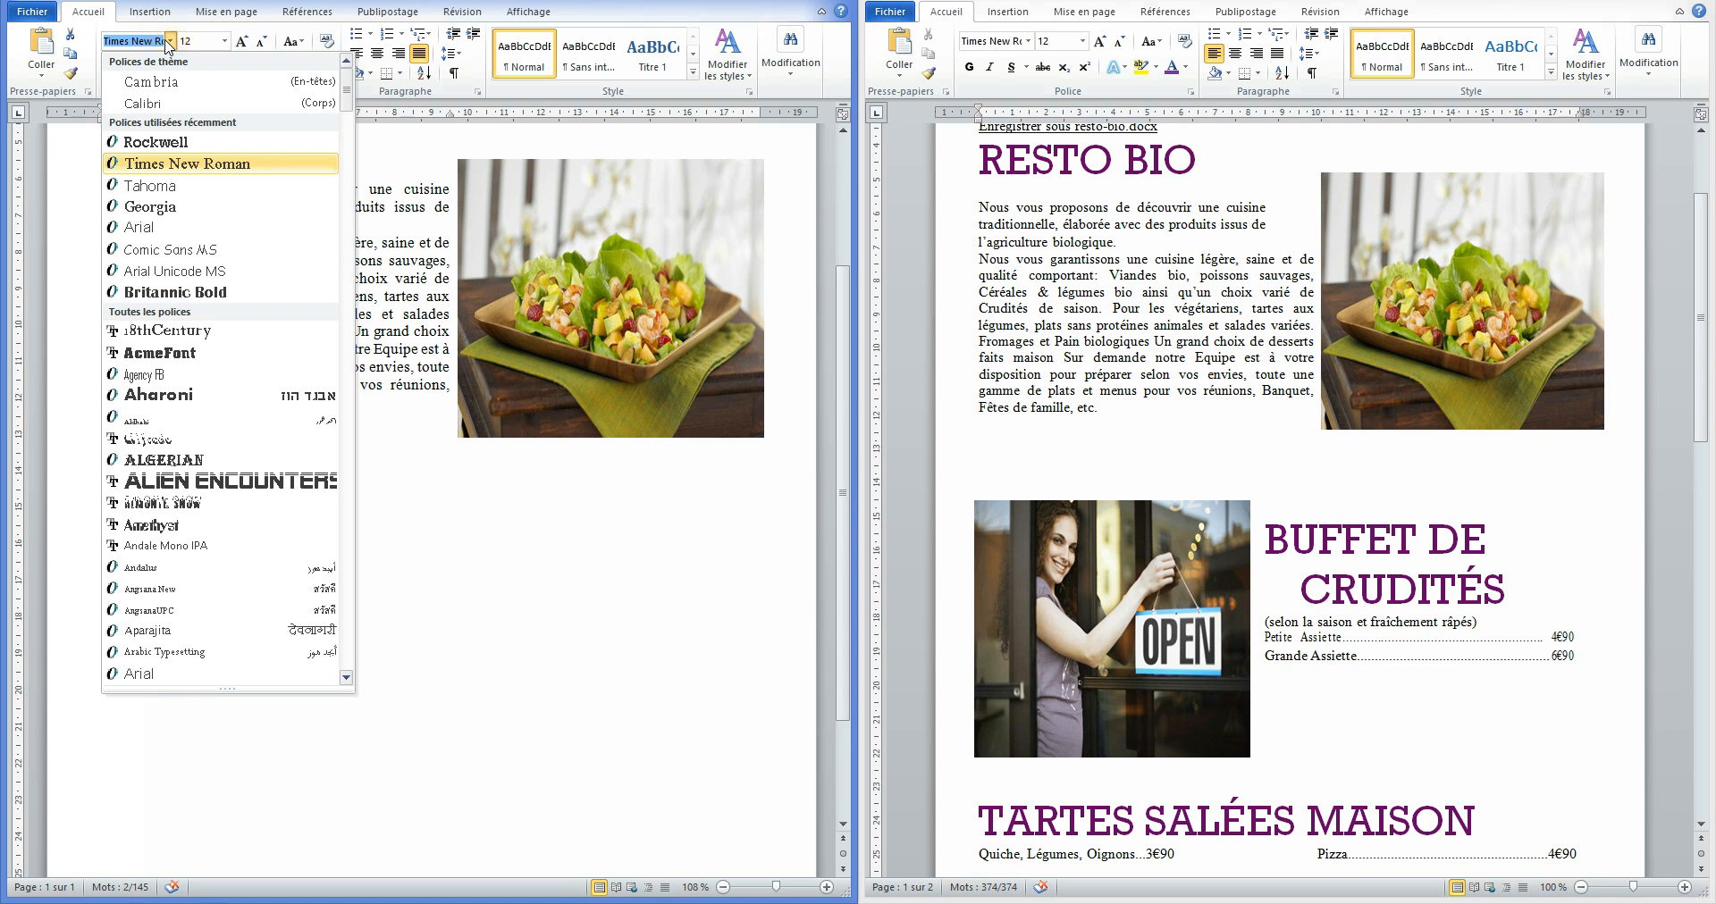
{"action": "left_click", "coordinate": [179, 141]}
{"action": "left_click", "coordinate": [224, 41]}
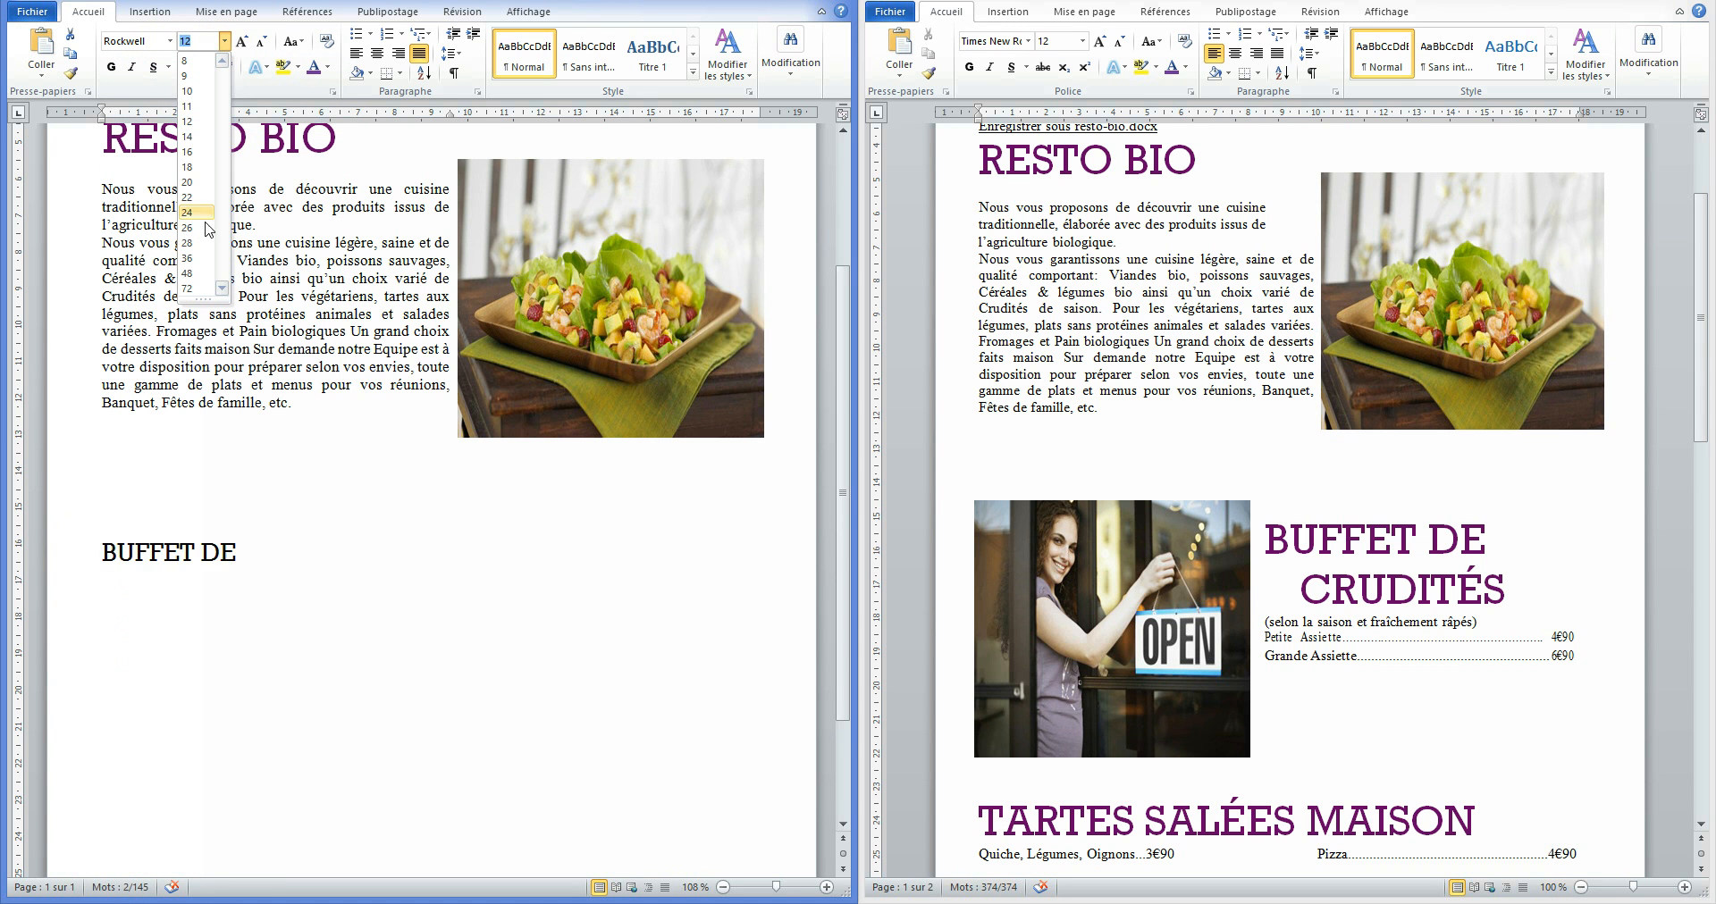
{"action": "left_click", "coordinate": [195, 259]}
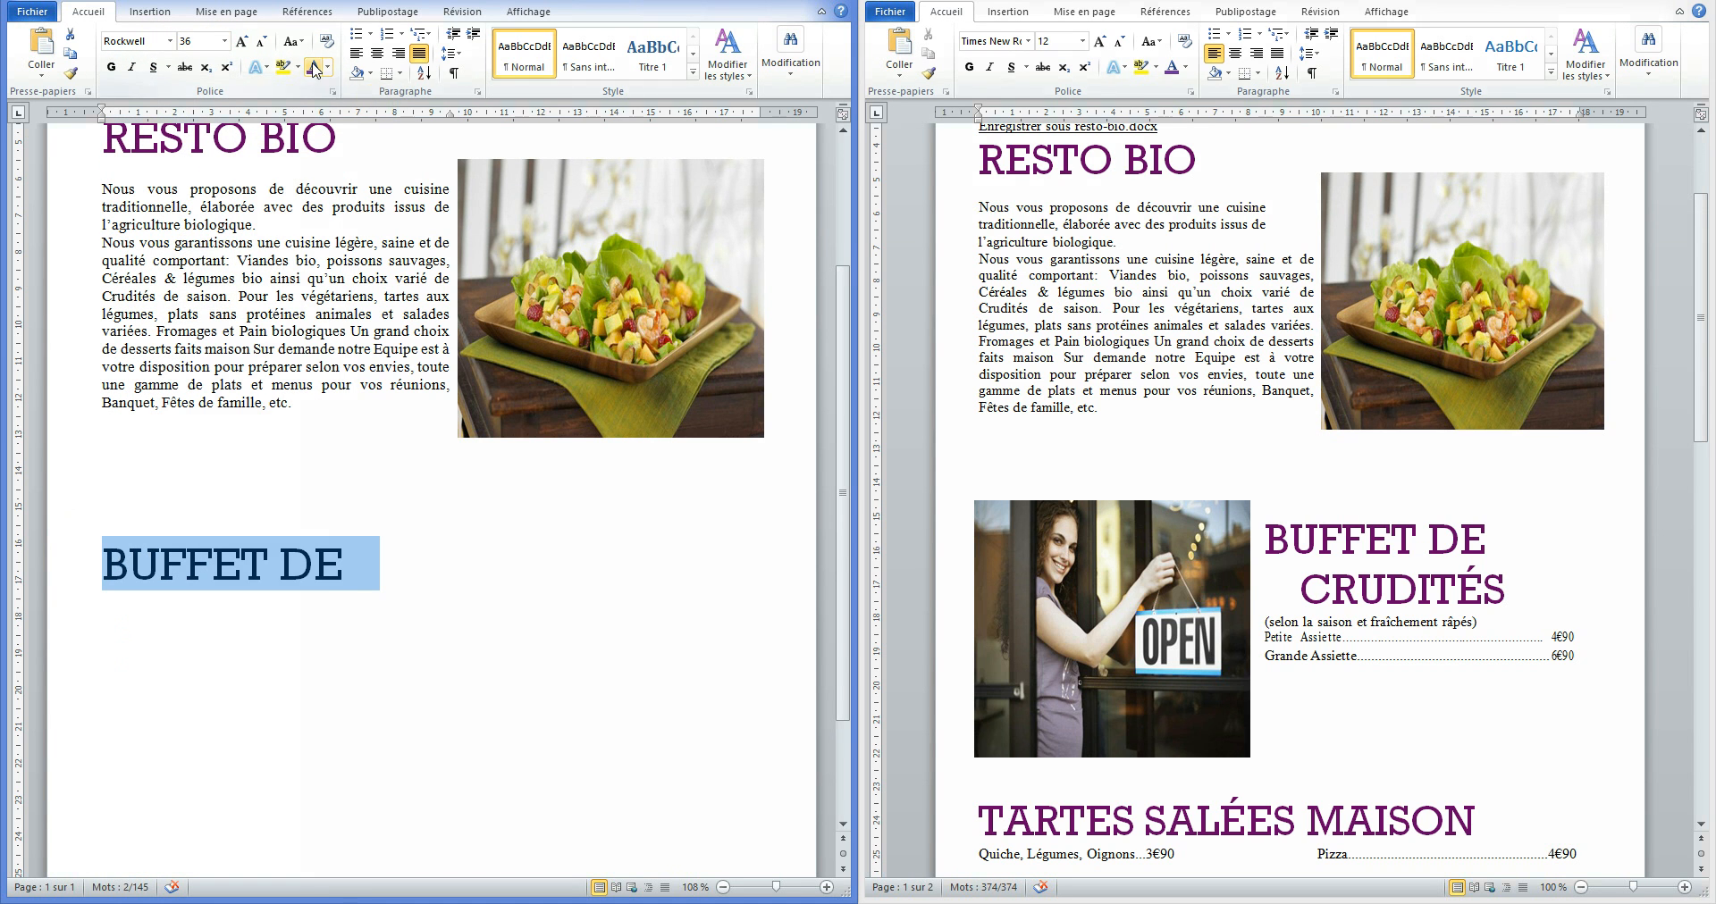
{"action": "left_click", "coordinate": [129, 567]}
Remove the trailing space after "BUFFET DE" and enter "CRUDIT" on a new line below it.
{"action": "left_click", "coordinate": [355, 574]}
{"action": "key", "text": "BackSpace"}
{"action": "key", "text": "Return"}
{"action": "type", "text": "CRUDI"}
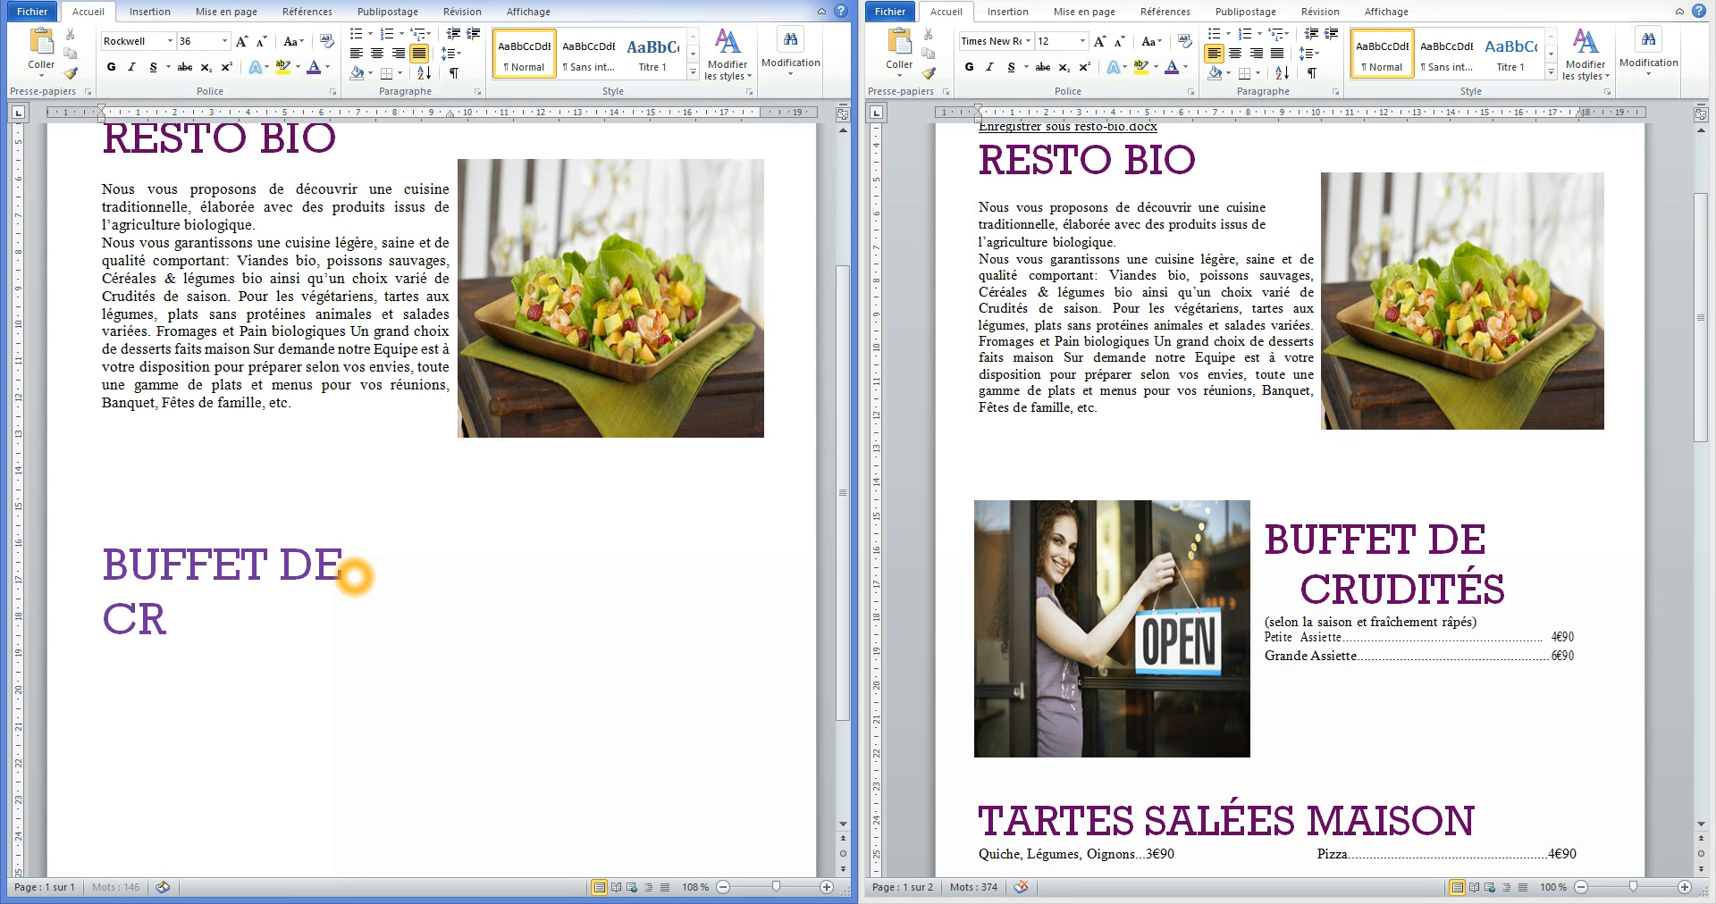
{"action": "type", "text": "T"}
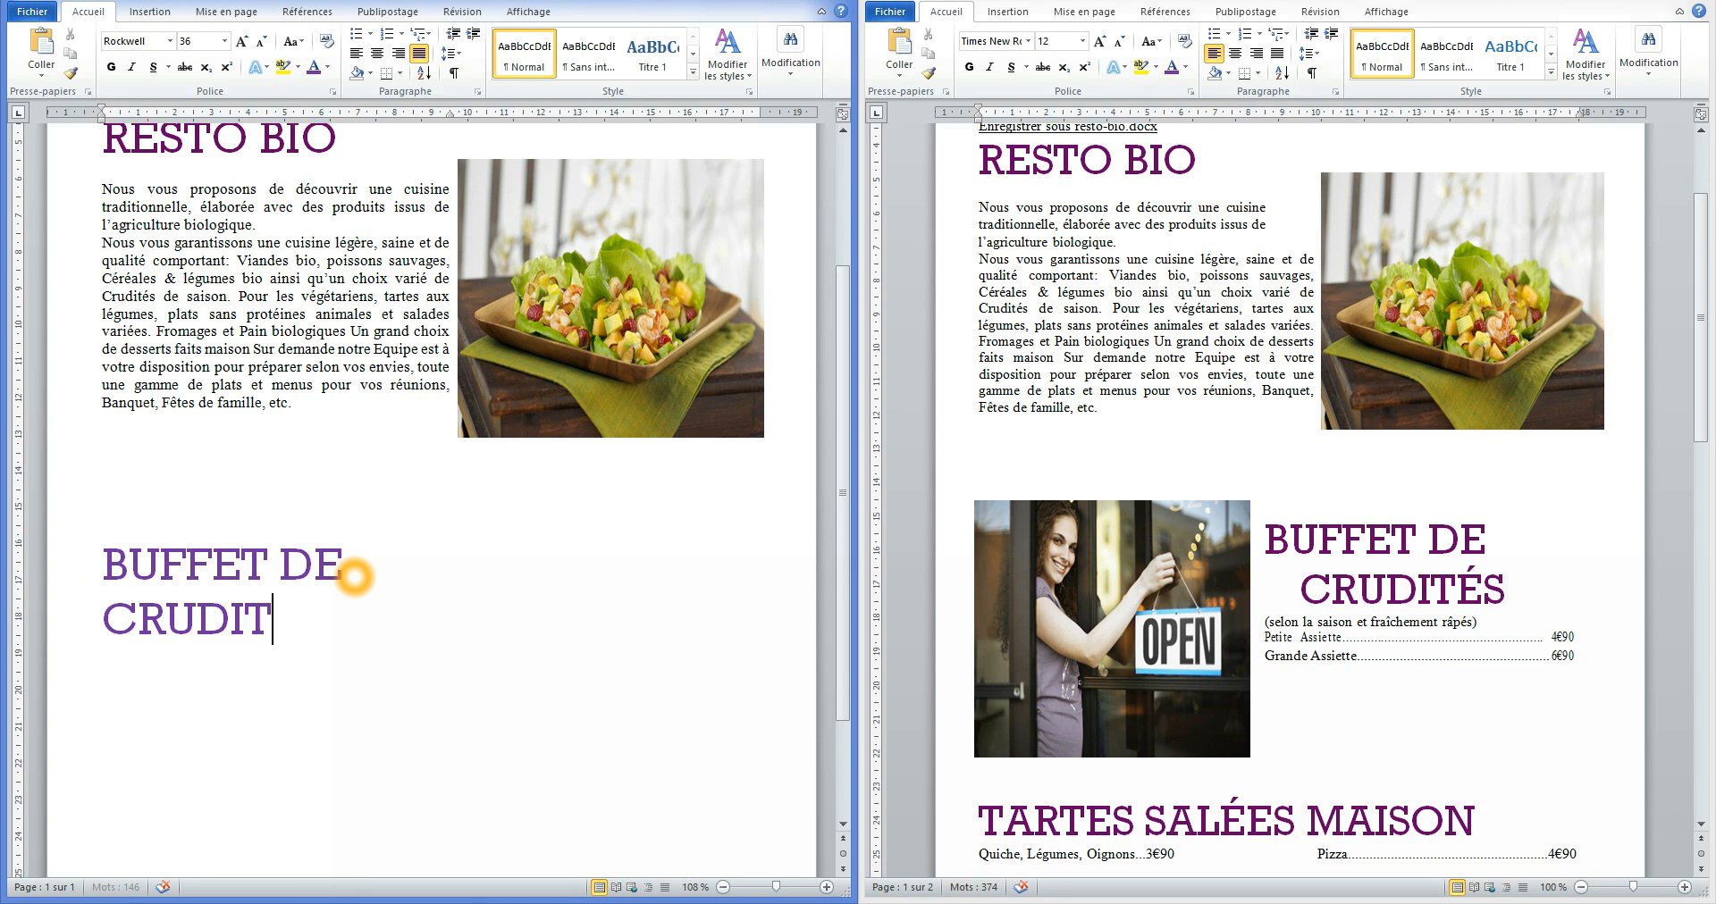
Insert the special character É from Supplément Latin-1 after "CRUDIT" and add "S" to complete "CRUDITÉS".
{"action": "left_click", "coordinate": [392, 640]}
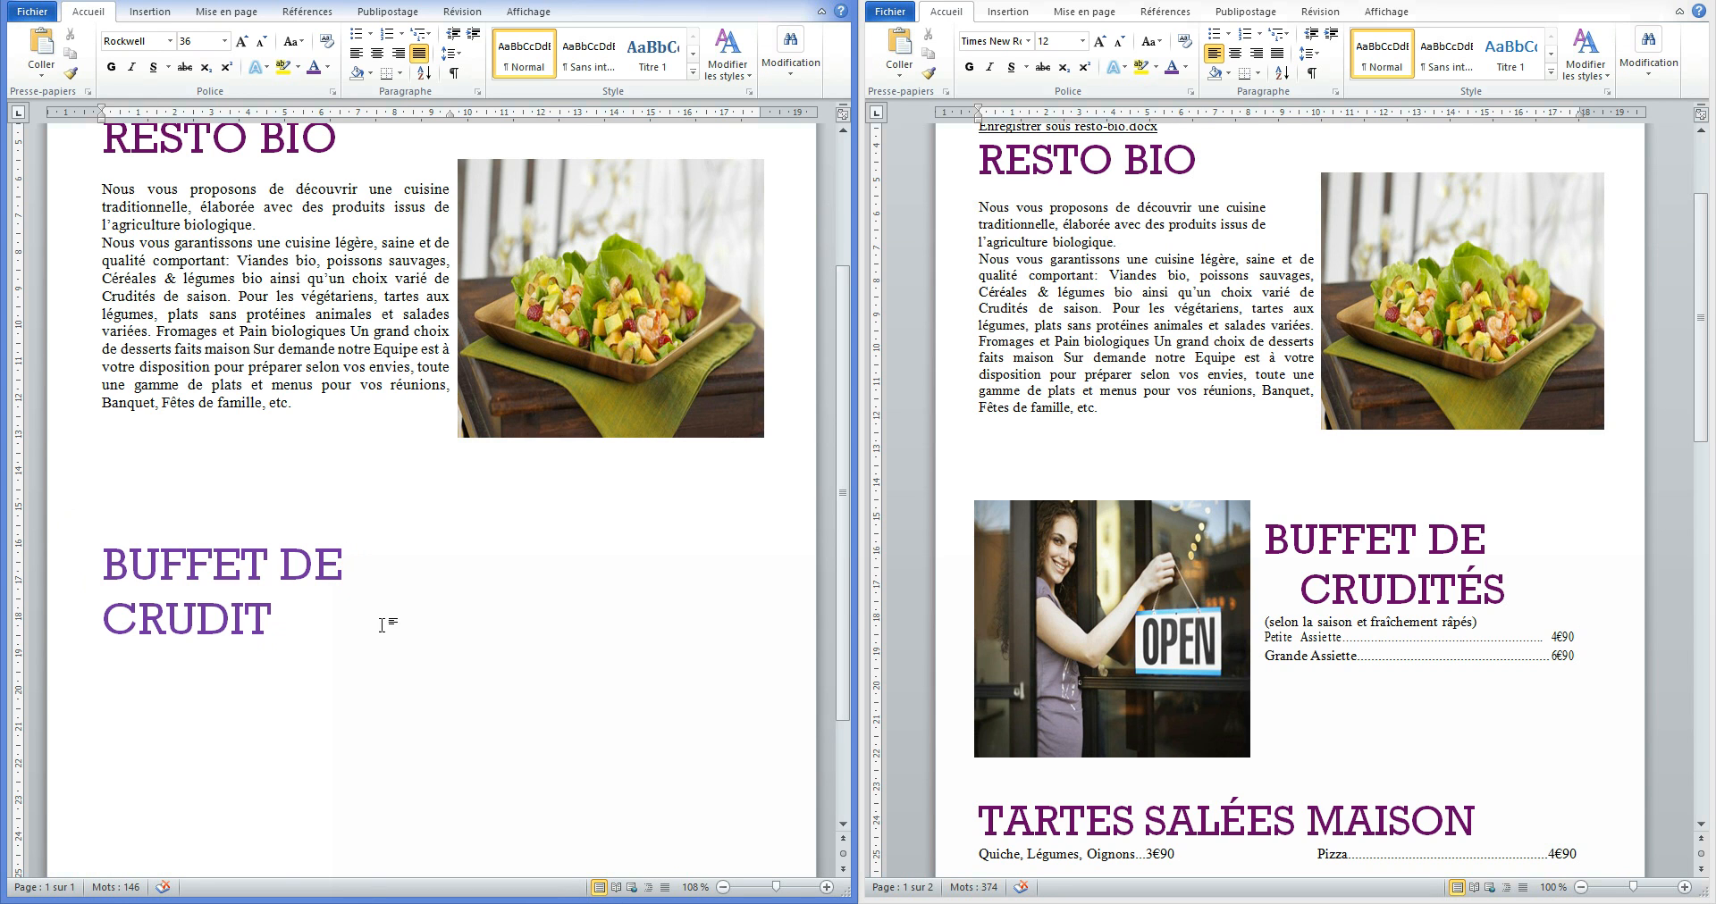
{"action": "left_click", "coordinate": [335, 625]}
{"action": "left_click", "coordinate": [321, 621]}
{"action": "left_click", "coordinate": [152, 12]}
{"action": "left_click", "coordinate": [790, 53]}
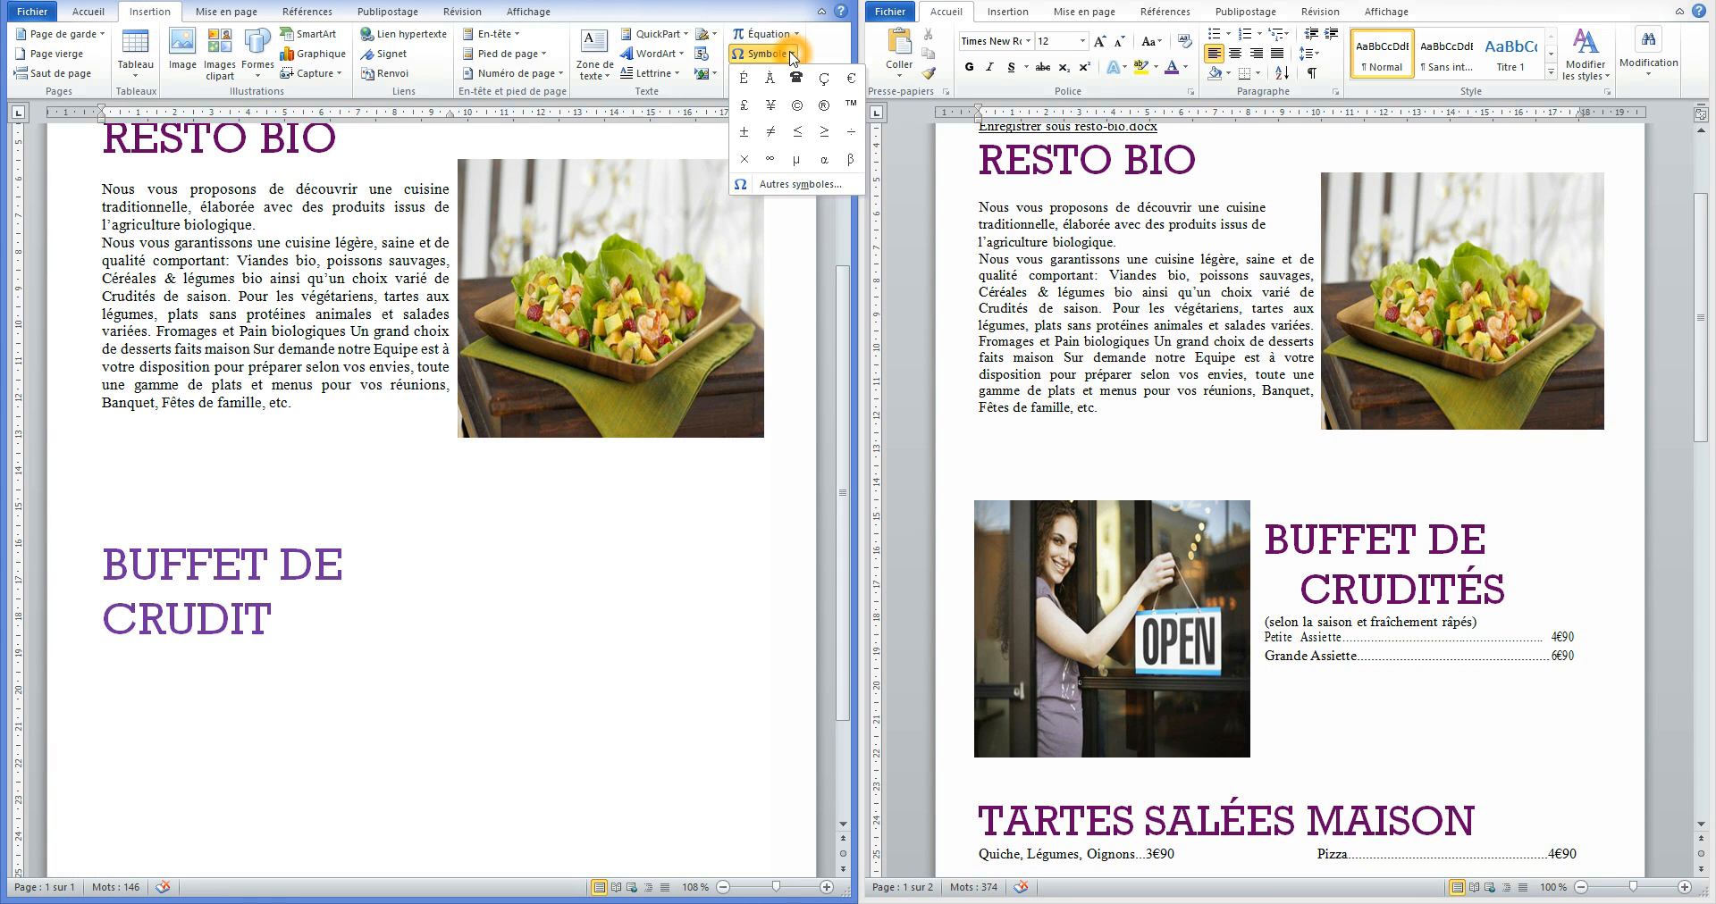
{"action": "left_click", "coordinate": [766, 187]}
{"action": "left_click", "coordinate": [670, 361]}
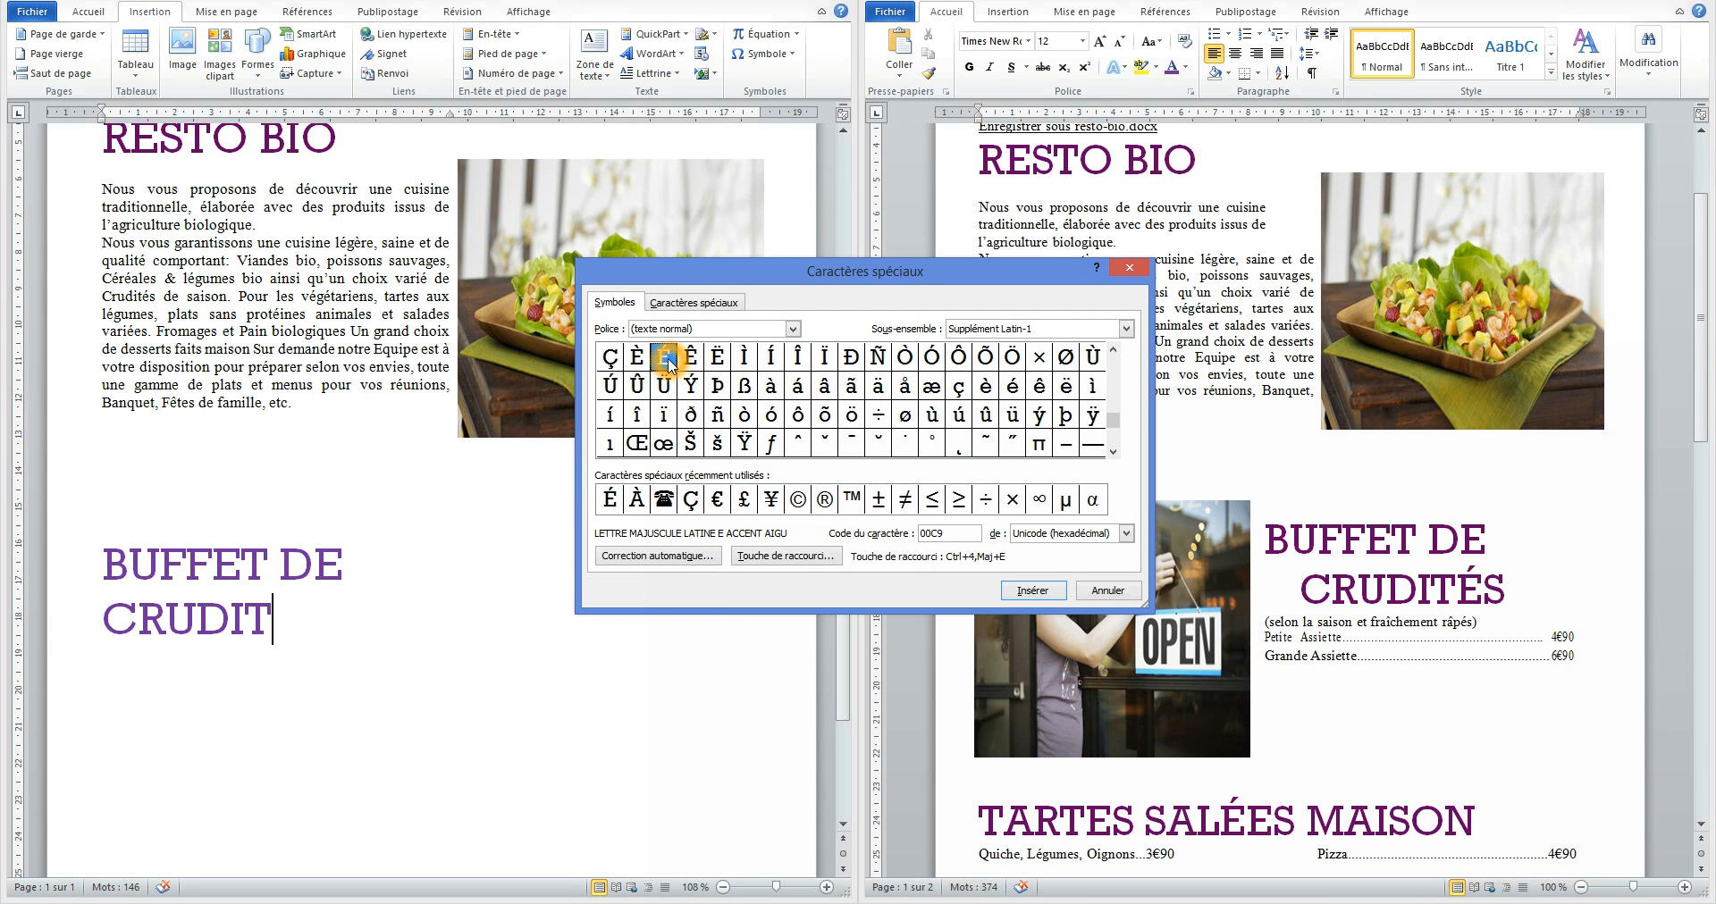
{"action": "left_click", "coordinate": [663, 355]}
{"action": "left_click", "coordinate": [1114, 365]}
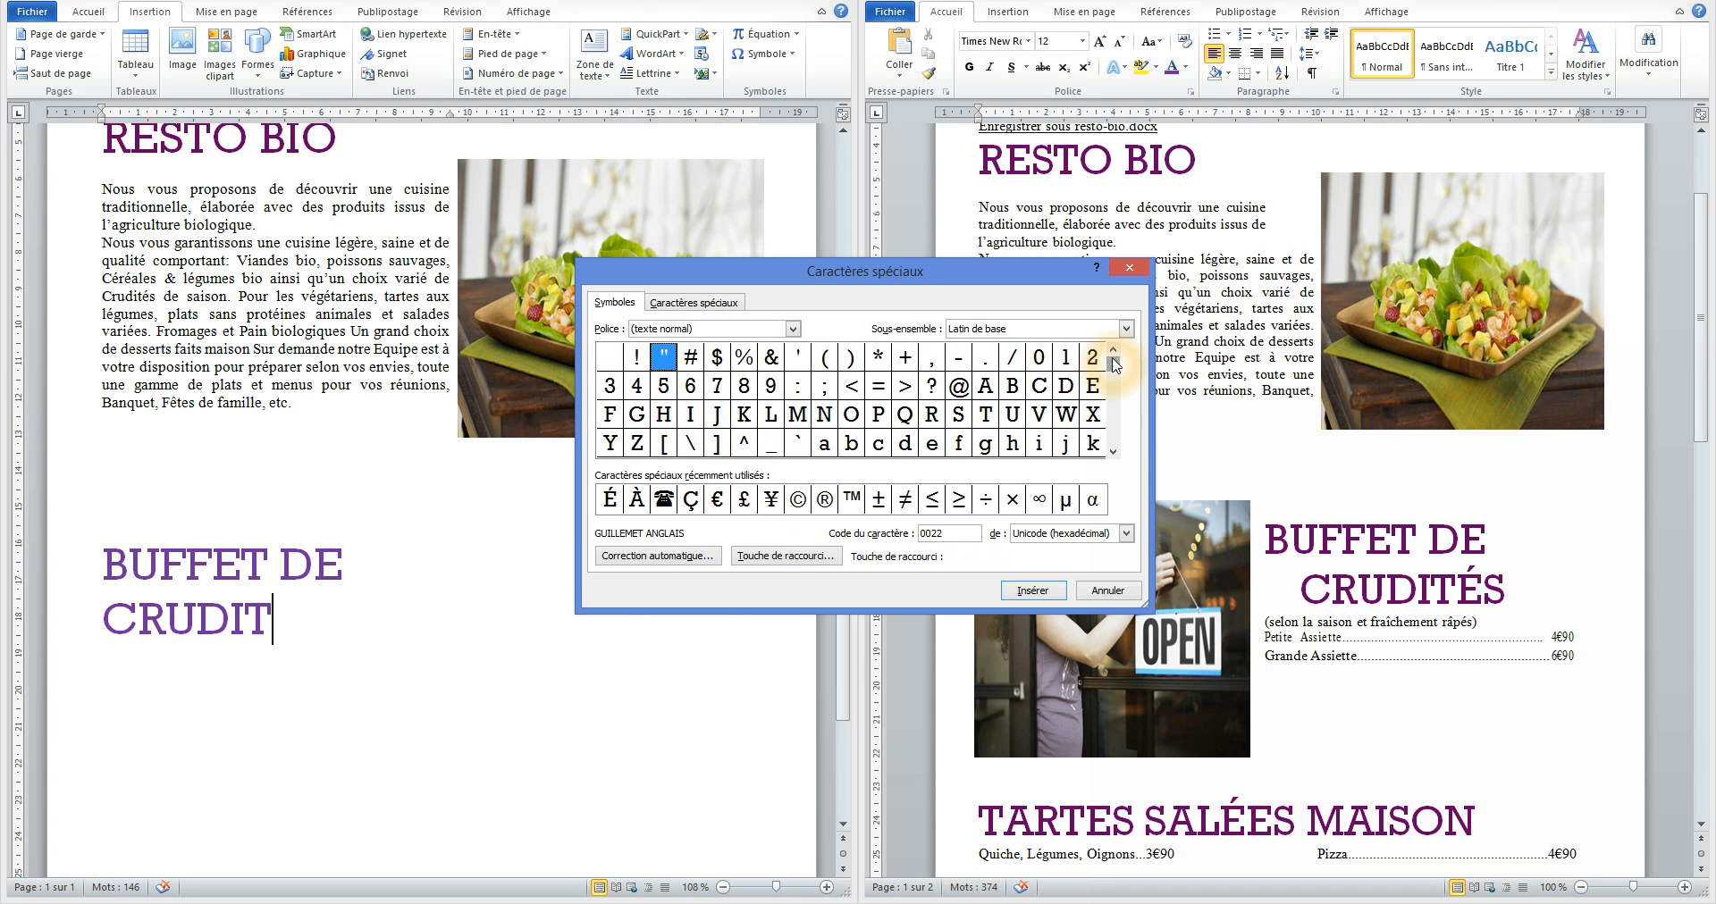
{"action": "left_click", "coordinate": [1114, 452]}
{"action": "left_click", "coordinate": [1113, 452]}
{"action": "left_click", "coordinate": [1114, 452]}
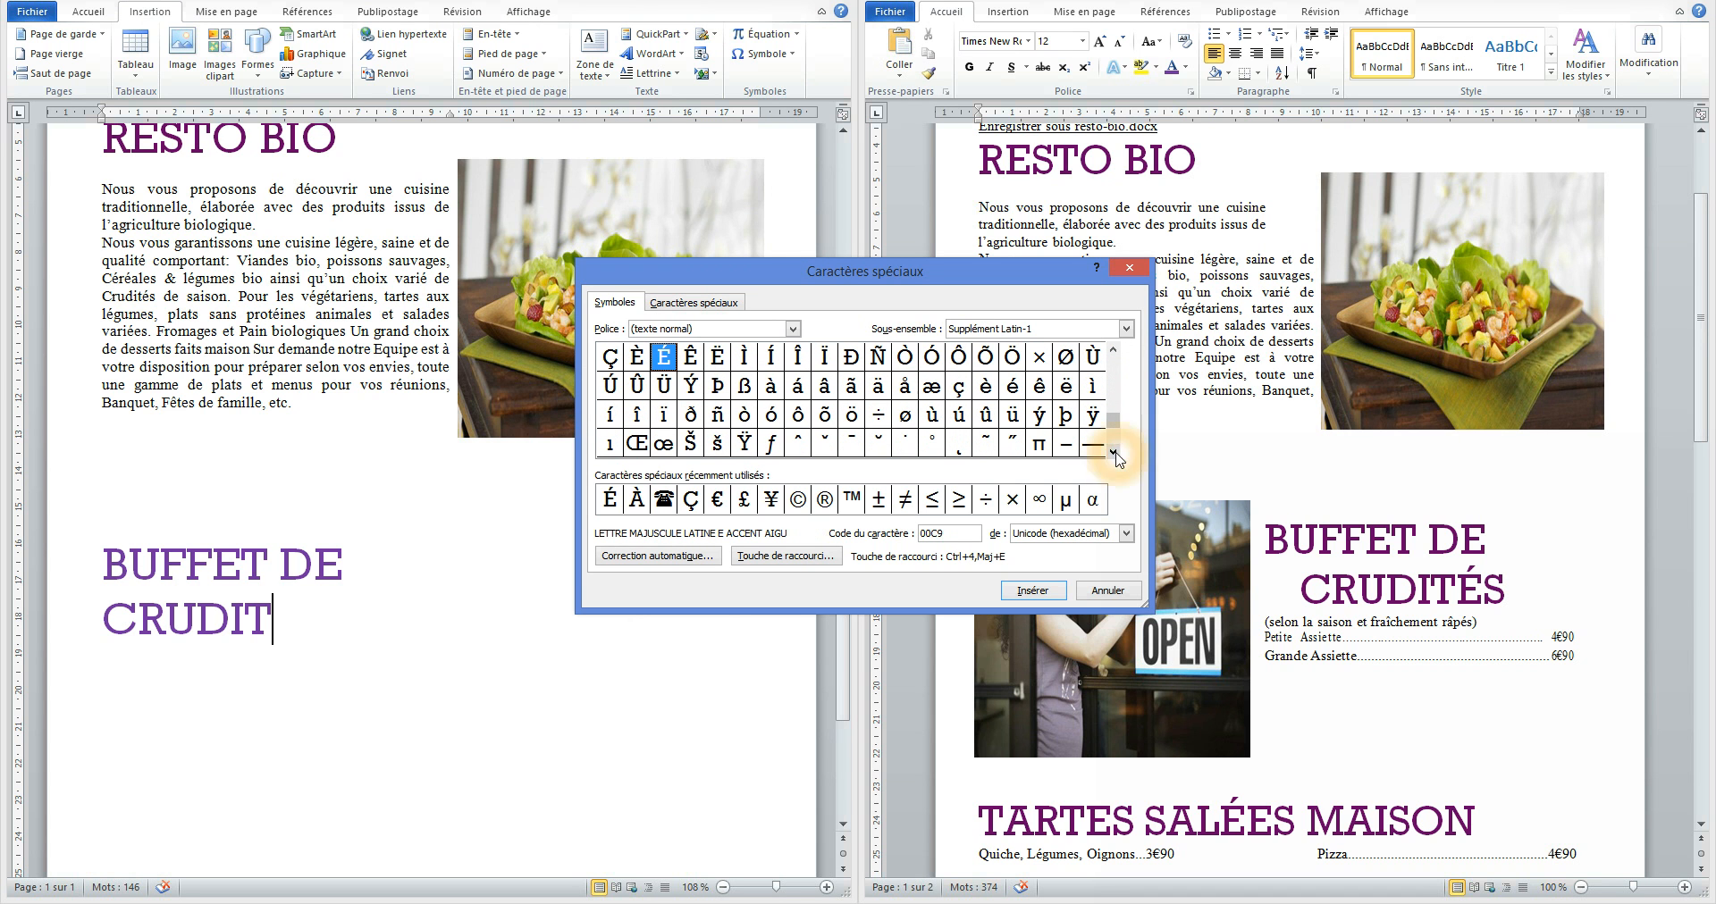
{"action": "left_click", "coordinate": [1035, 590]}
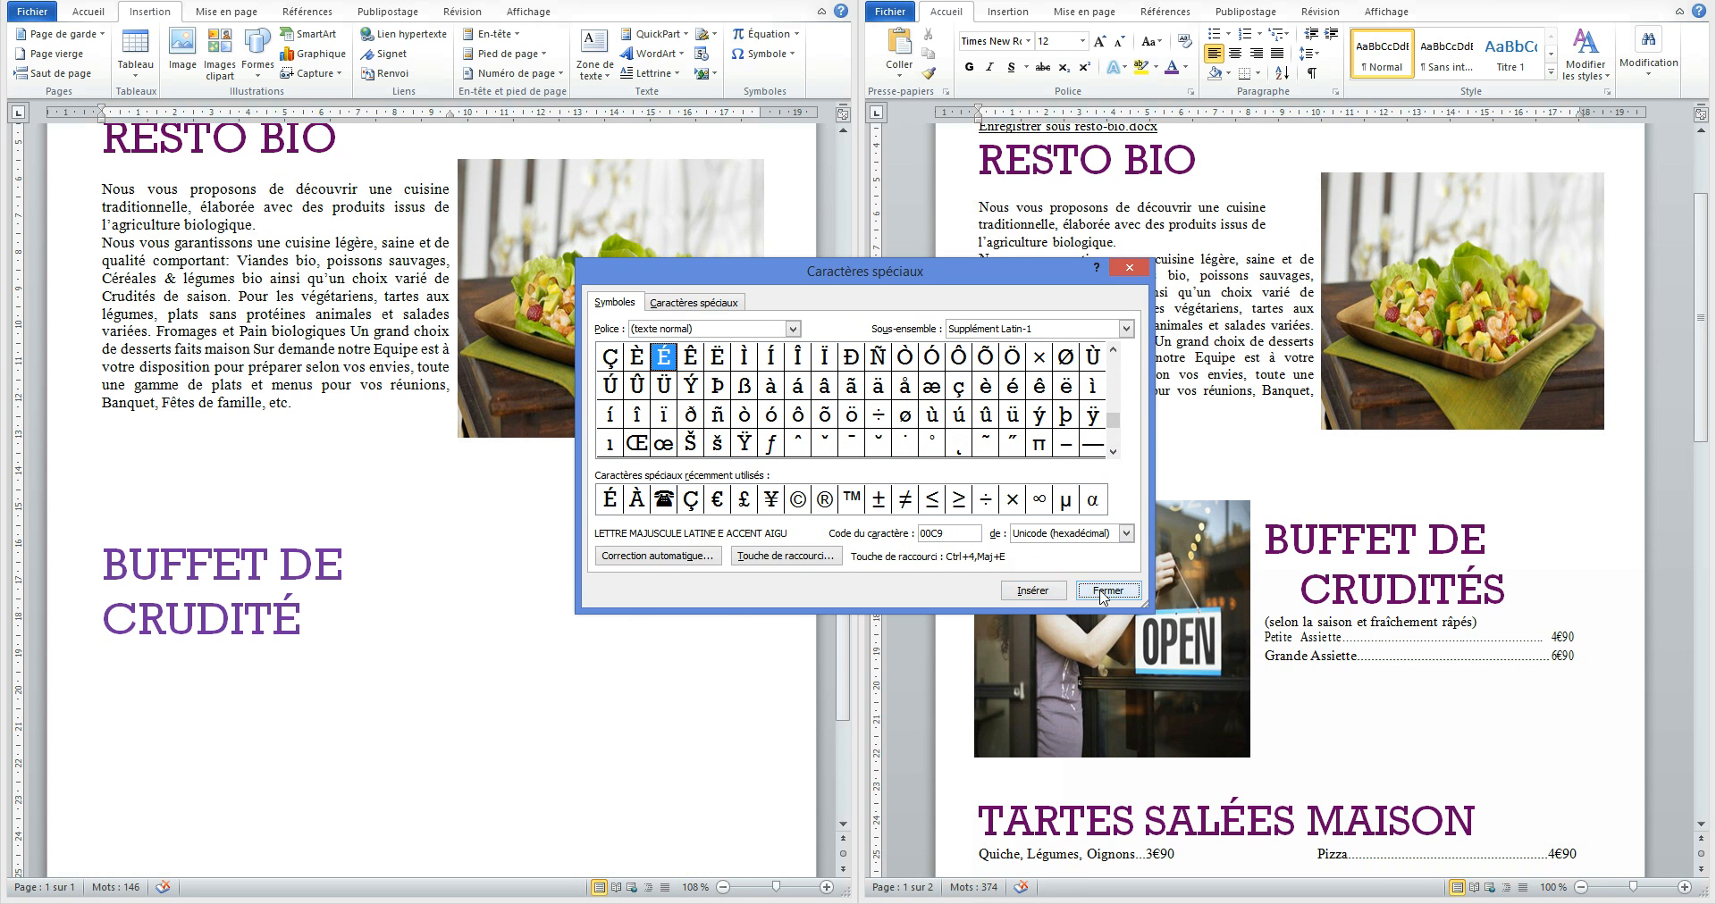
{"action": "left_click", "coordinate": [1106, 590]}
{"action": "type", "text": "S"}
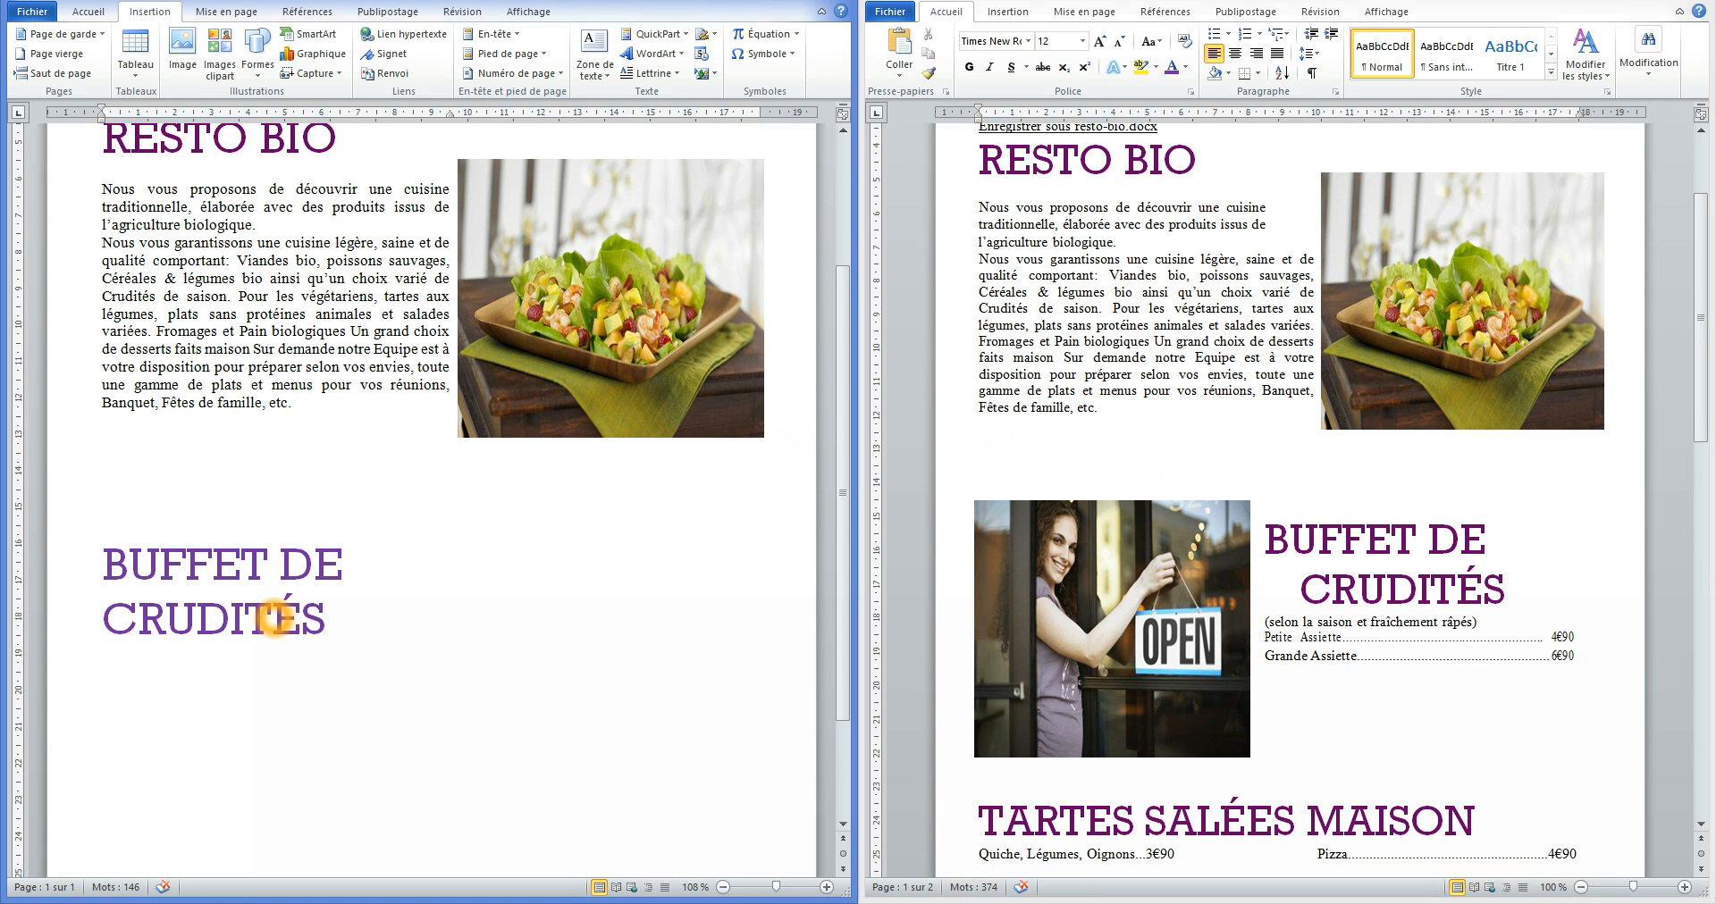
Extend the right indent of both BUFFET DE CRUDITÉS title lines to the page's right margin at about 18 cm.
{"action": "left_click", "coordinate": [102, 558]}
{"action": "left_click", "coordinate": [99, 559]}
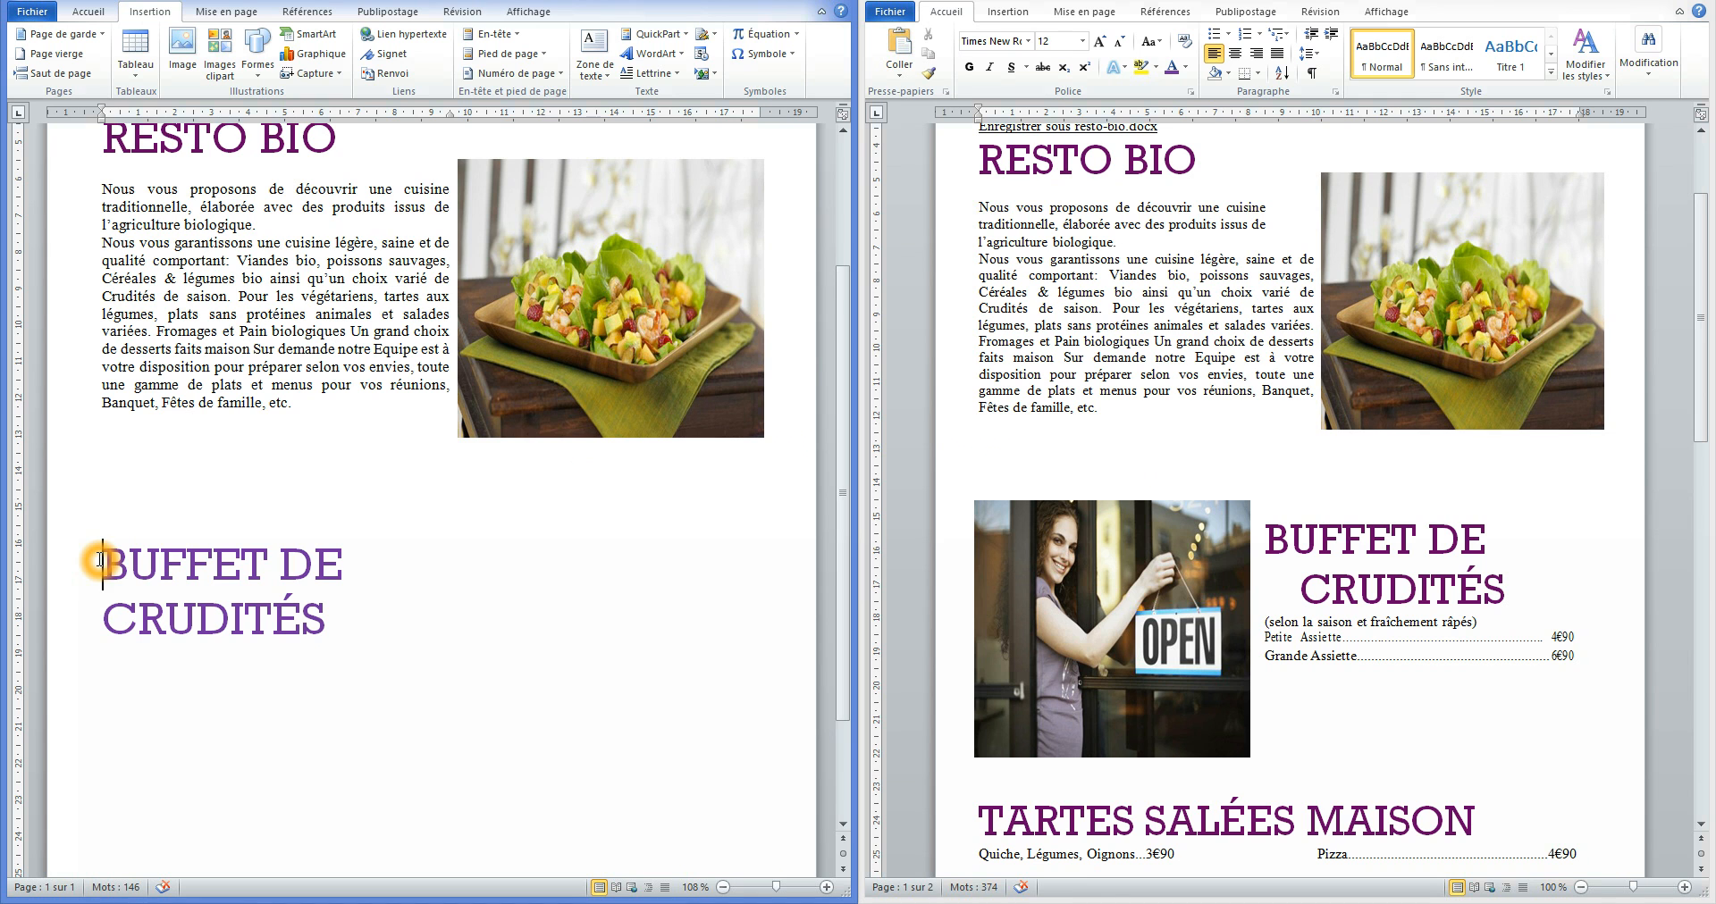
{"action": "left_click", "coordinate": [89, 11]}
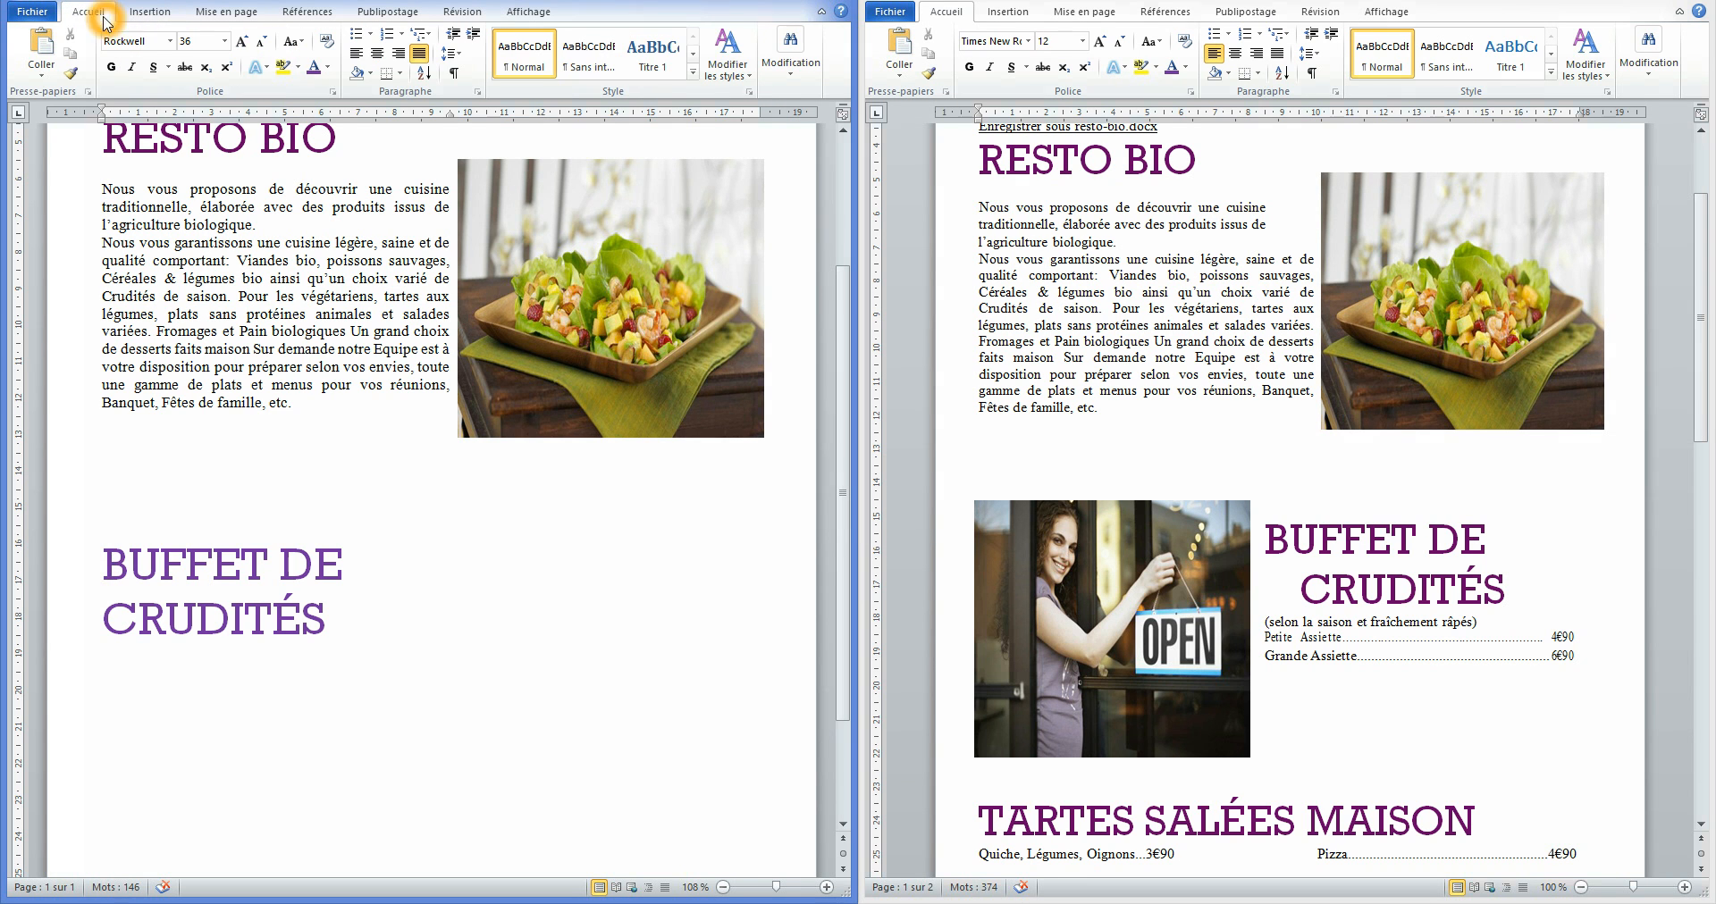
{"action": "left_click", "coordinate": [101, 563]}
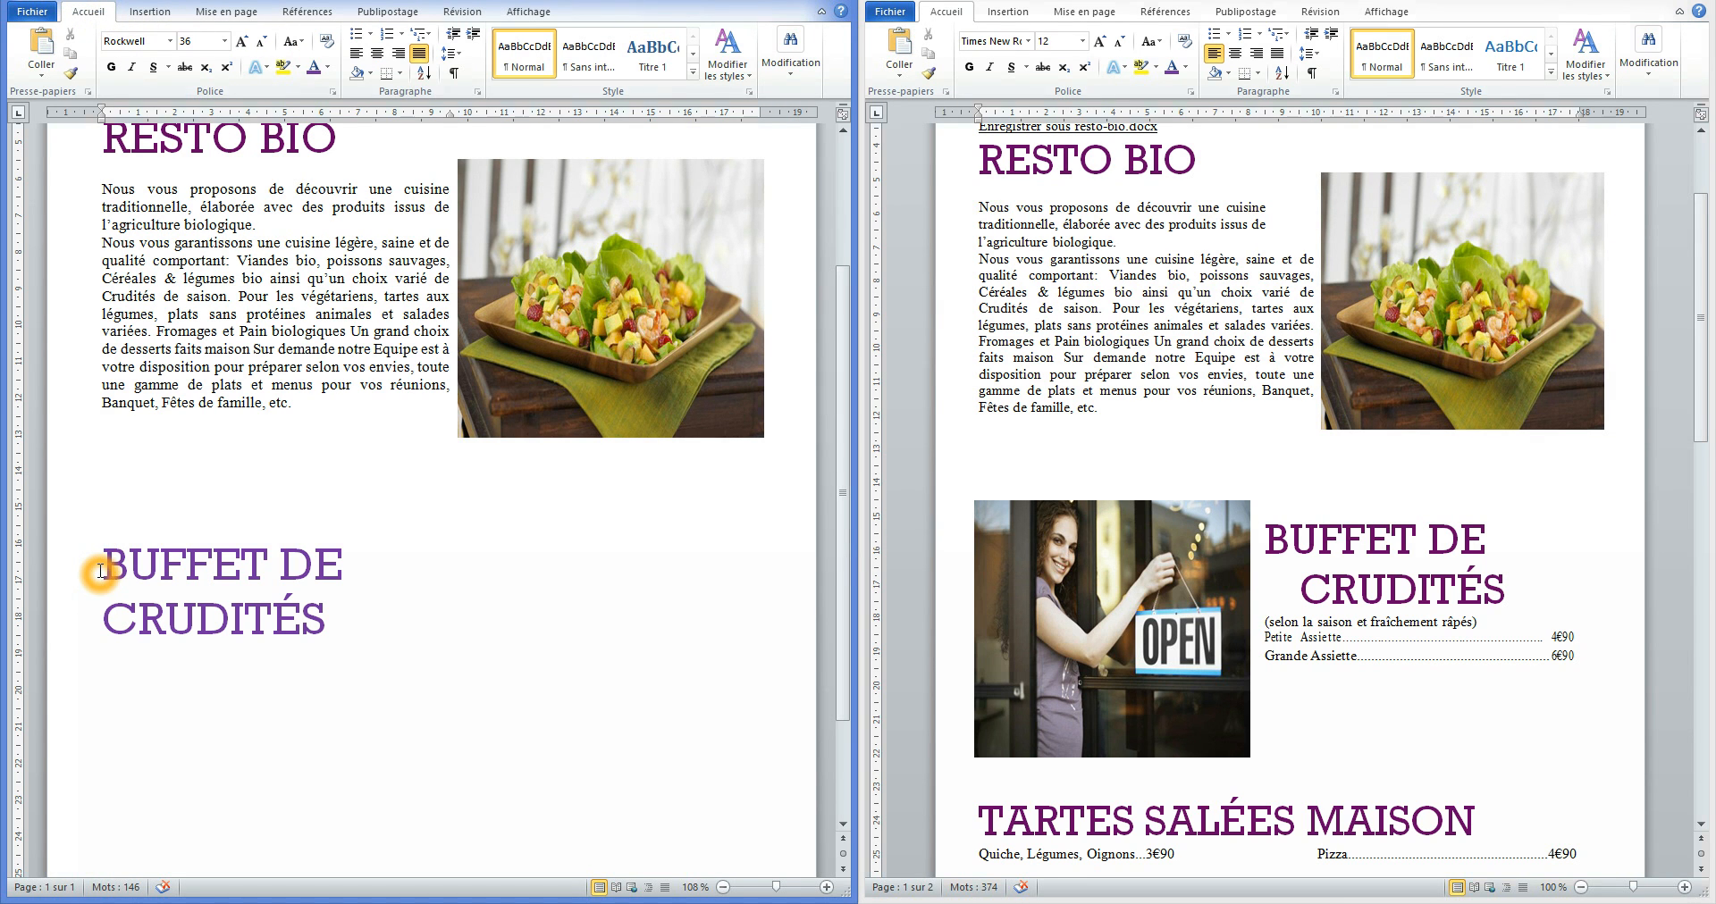
{"action": "left_click", "coordinate": [99, 576]}
{"action": "left_click", "coordinate": [93, 579]}
{"action": "left_click", "coordinate": [100, 119]}
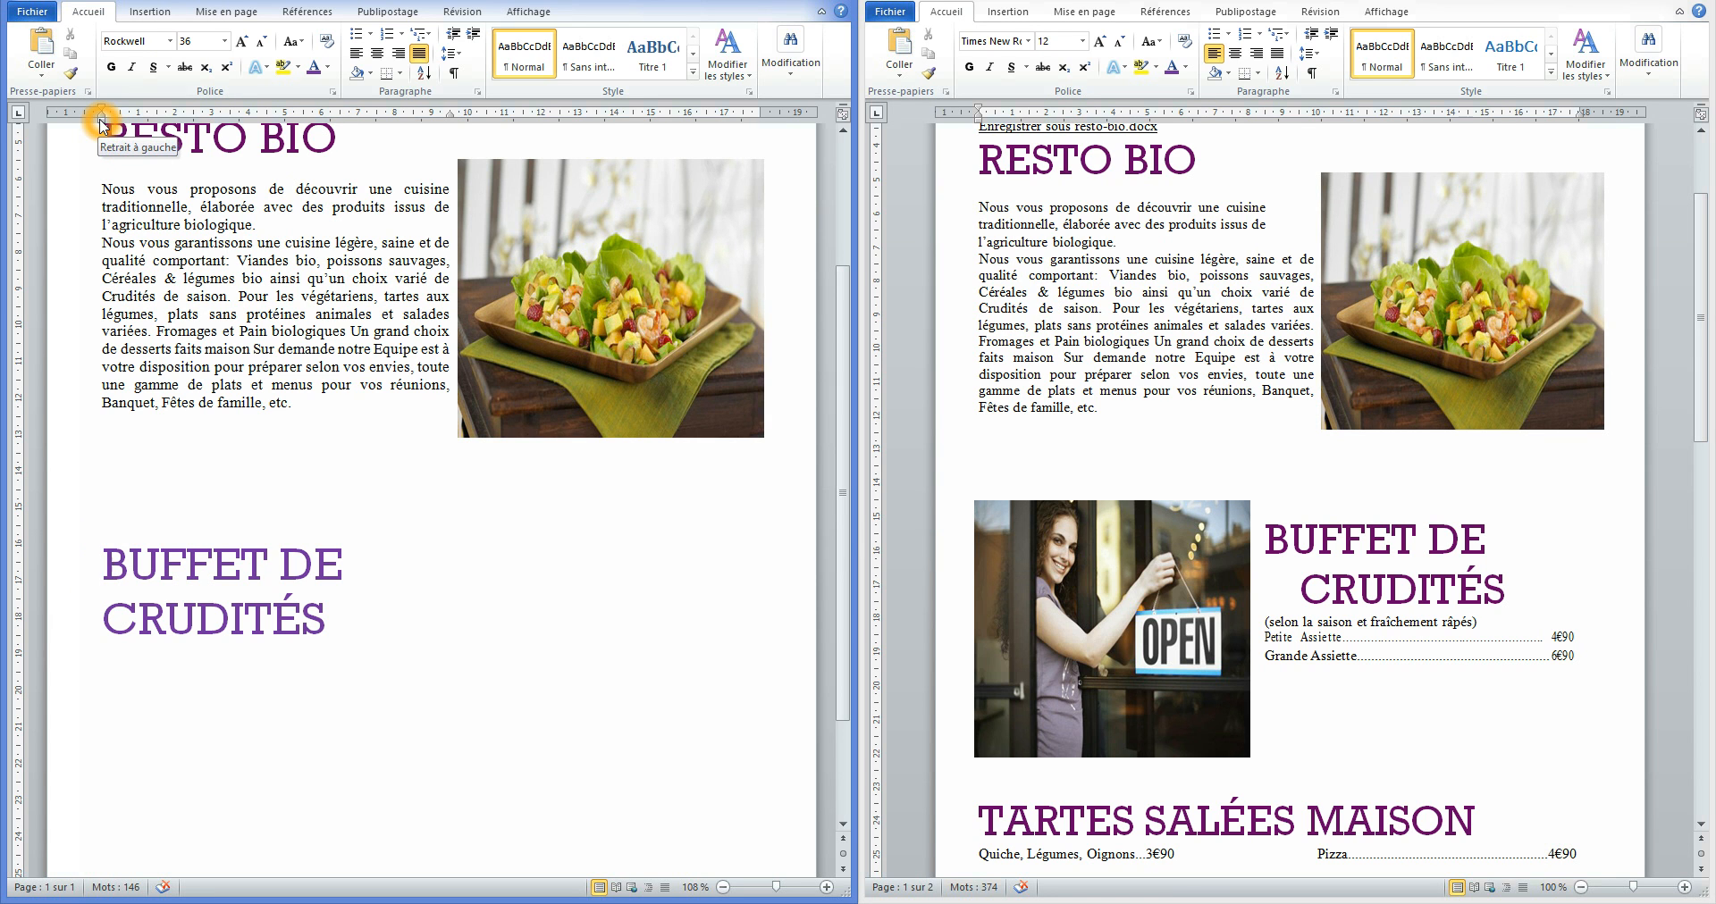
{"action": "left_click", "coordinate": [80, 563]}
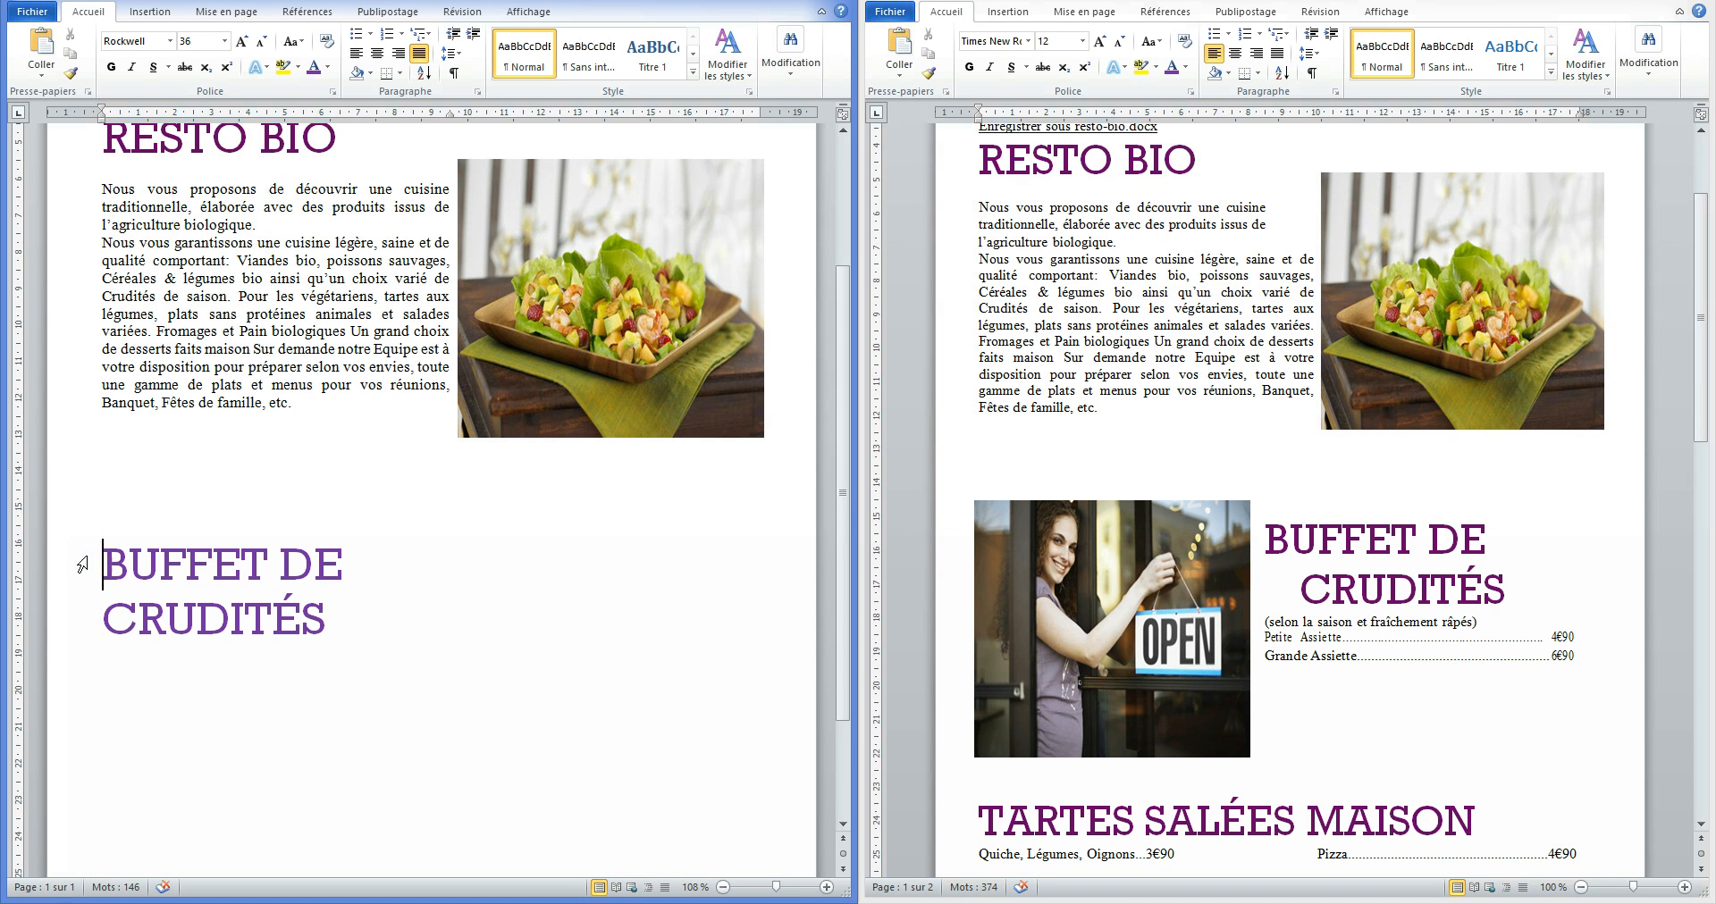
{"action": "left_click", "coordinate": [79, 565]}
{"action": "left_click_drag", "start_coordinate": [78, 565], "coordinate": [75, 610]}
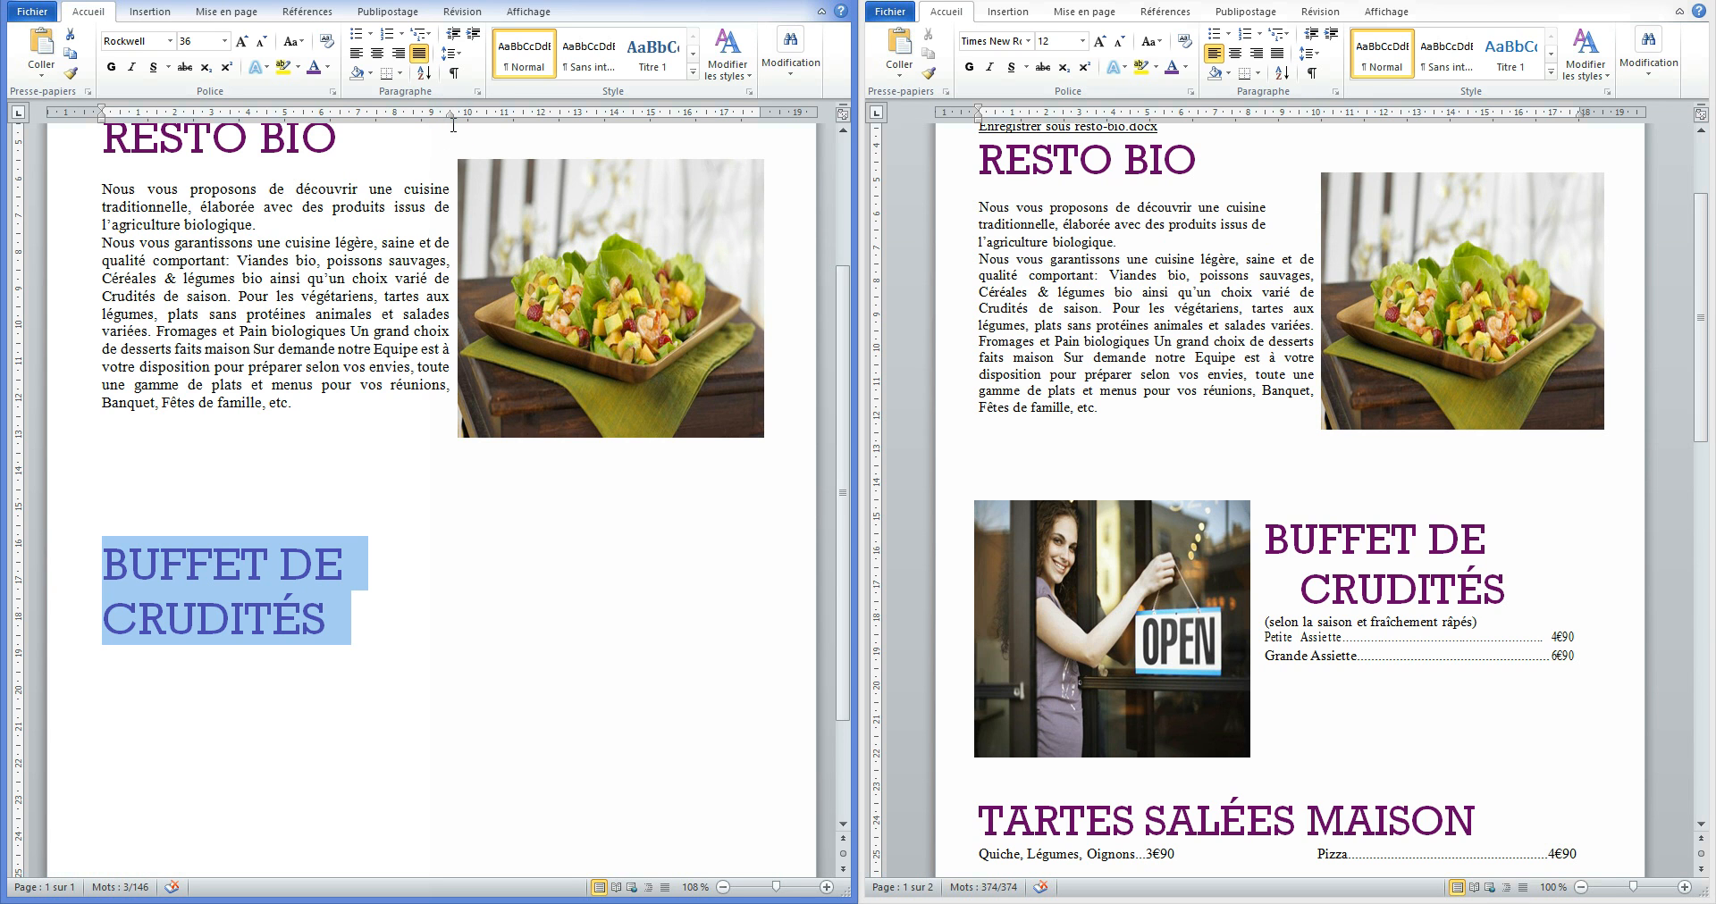
{"action": "left_click_drag", "start_coordinate": [451, 114], "coordinate": [762, 123]}
Set a left tab stop at about 9 cm for the "BUFFET DE" line and move the text to it with a tab.
{"action": "left_click", "coordinate": [109, 579]}
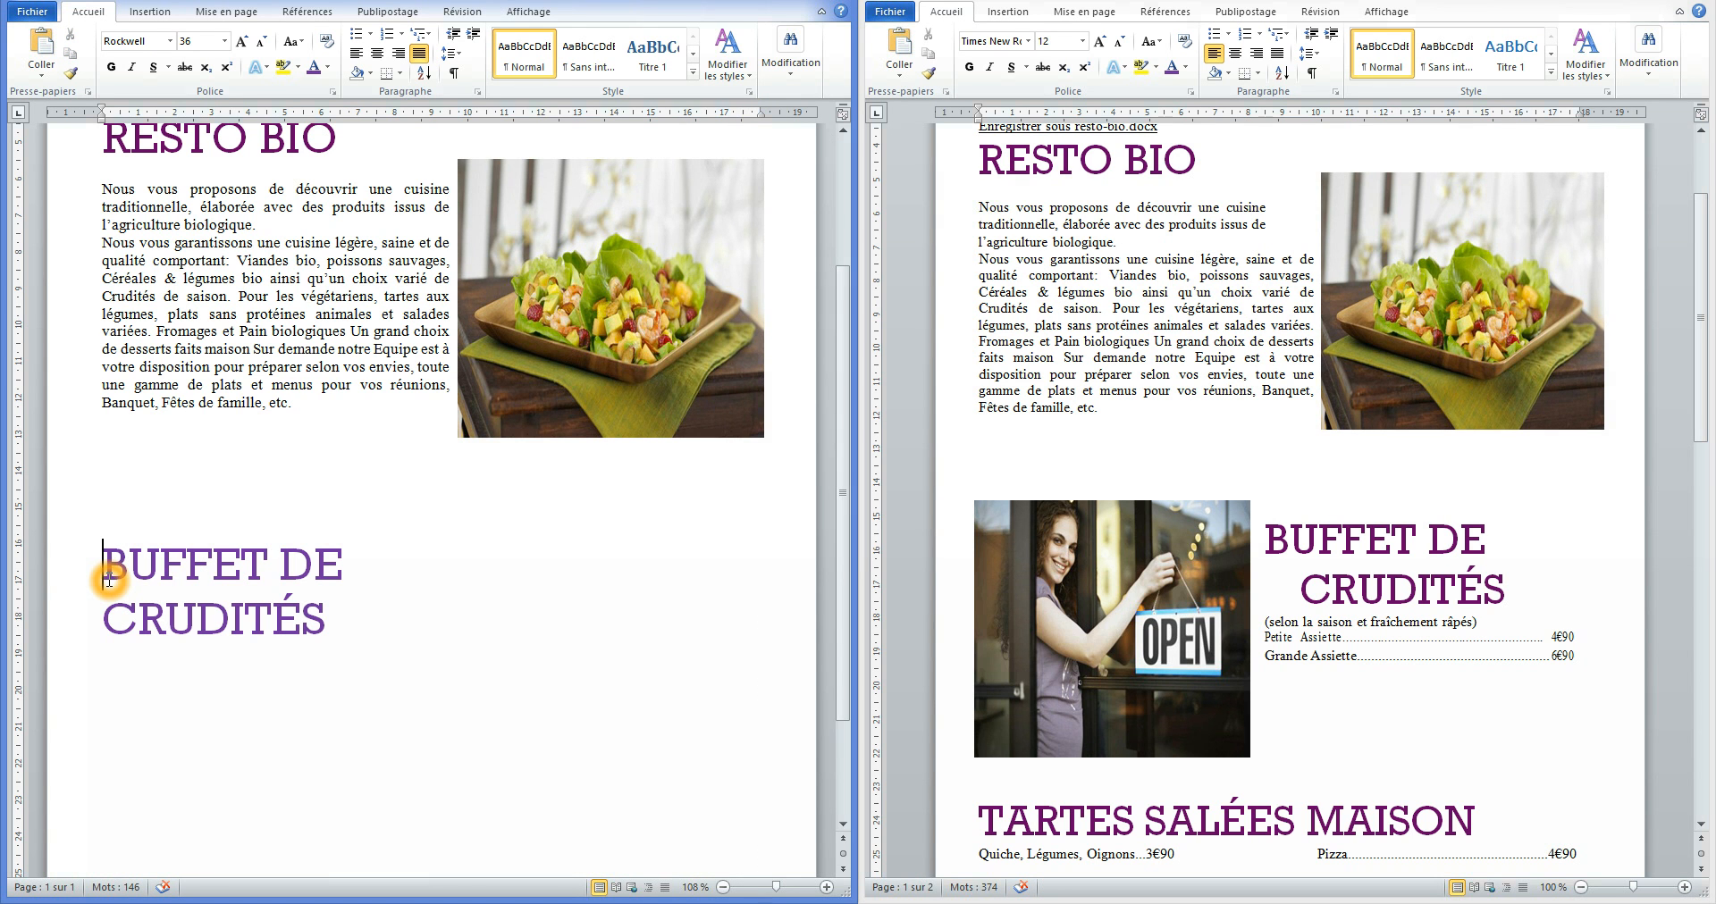
{"action": "left_click", "coordinate": [19, 115]}
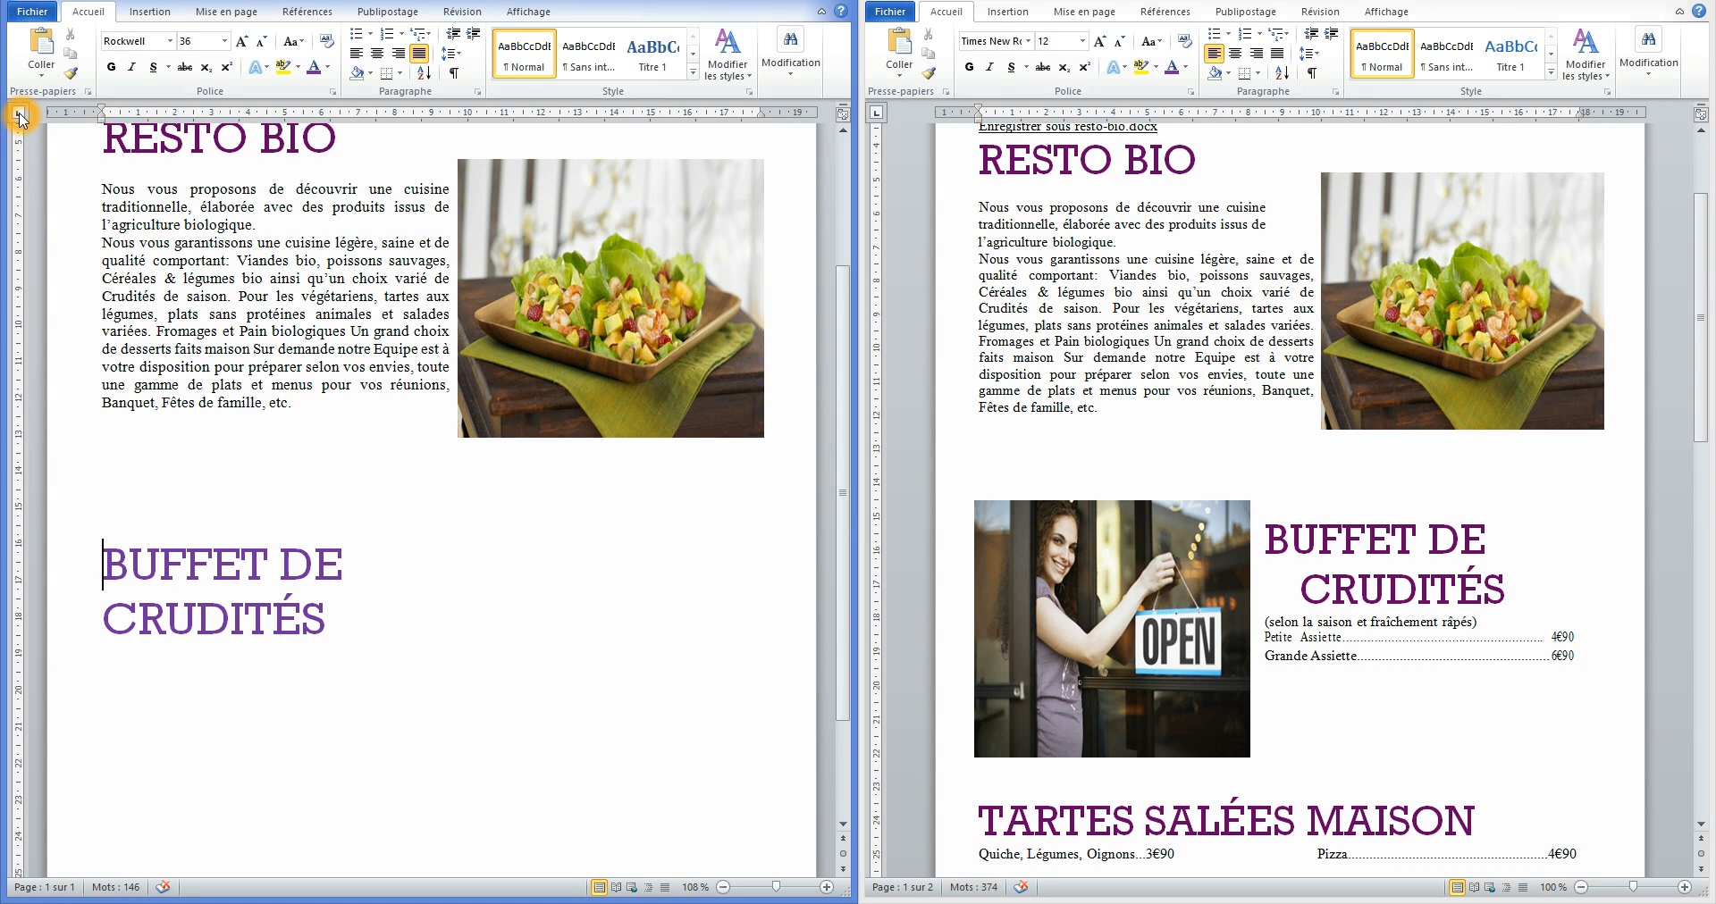
{"action": "left_click", "coordinate": [516, 116]}
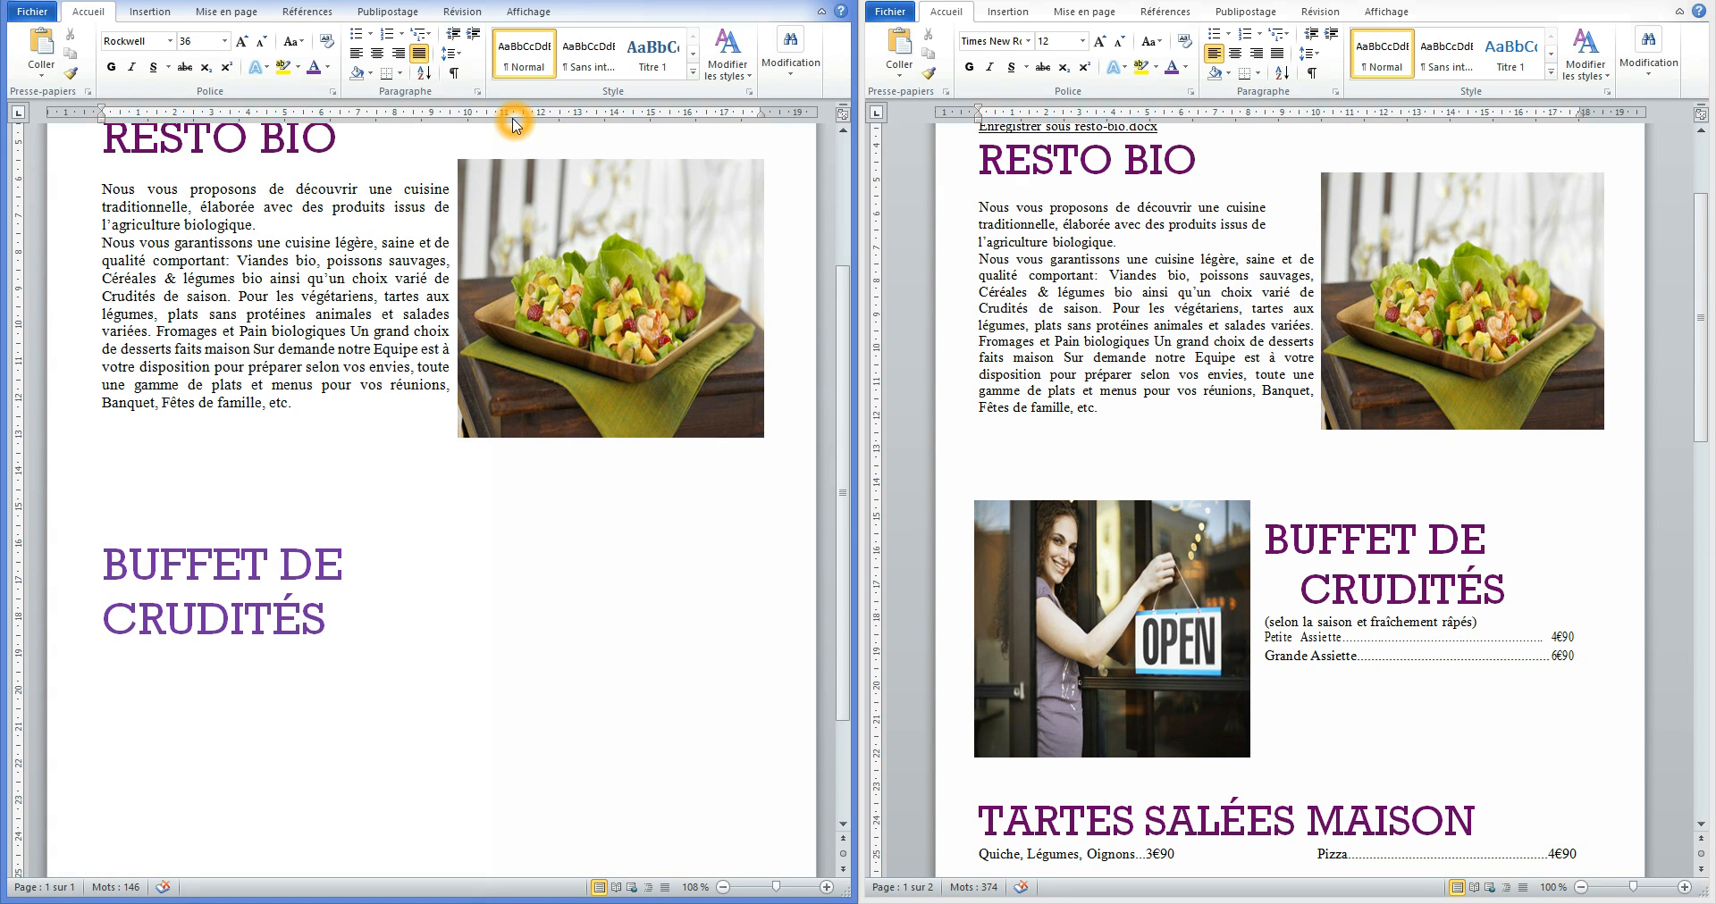
{"action": "left_click", "coordinate": [434, 115]}
{"action": "left_click", "coordinate": [270, 506]}
{"action": "left_click", "coordinate": [116, 569]}
{"action": "key", "text": "Tab"}
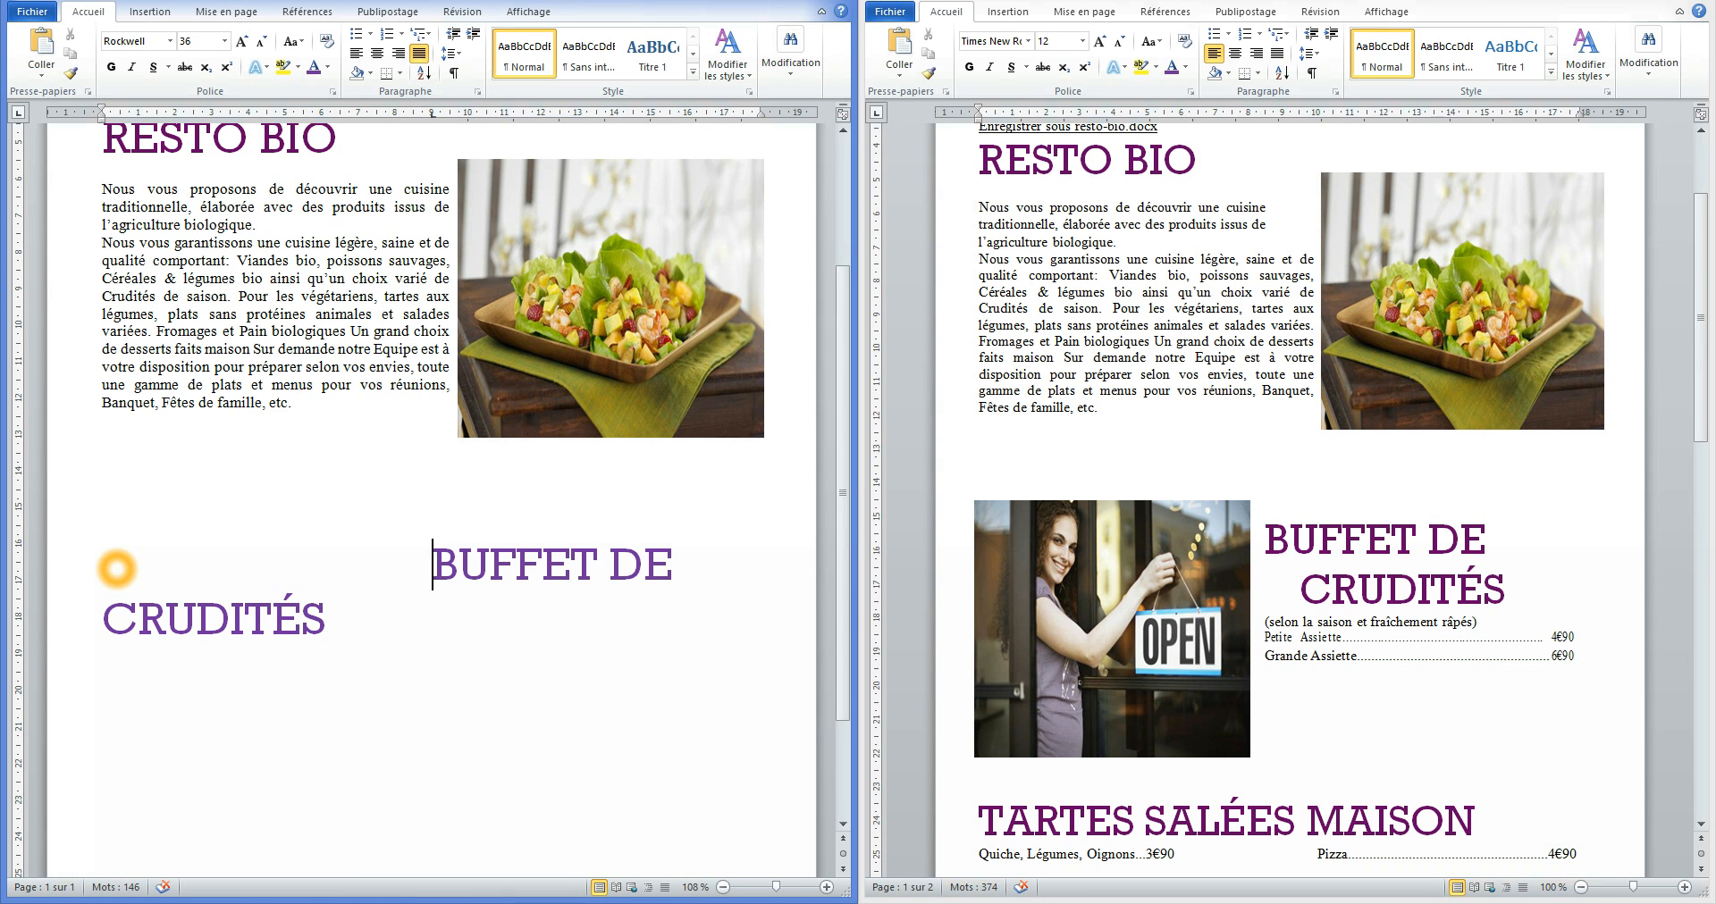
{"action": "left_click", "coordinate": [445, 549]}
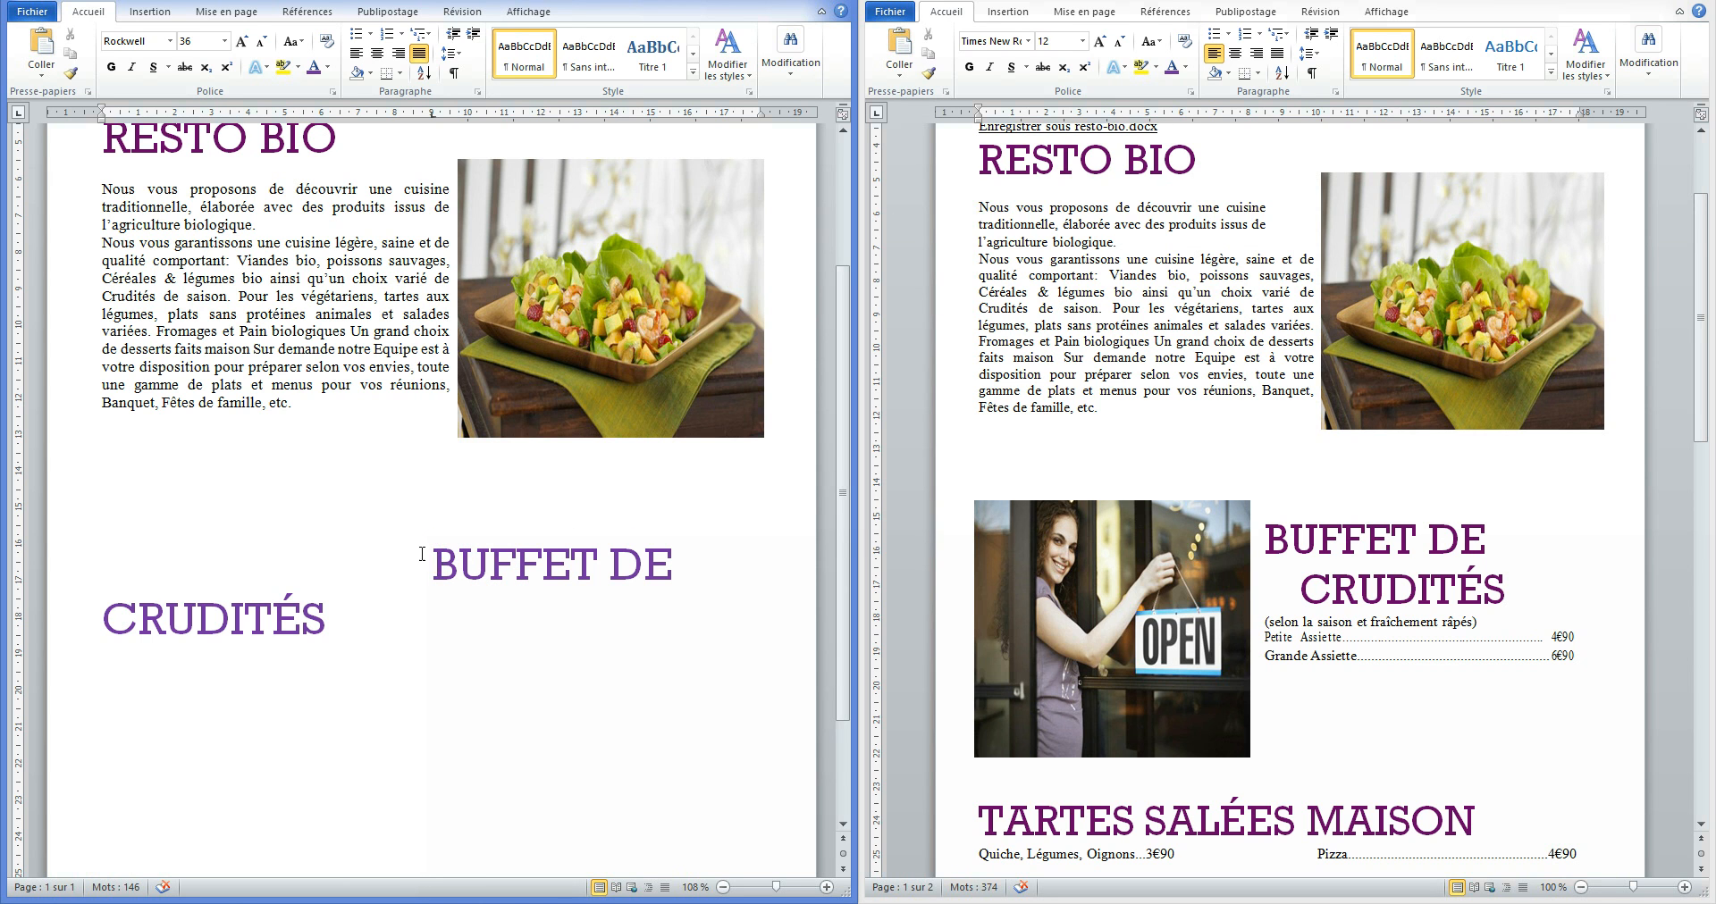
Move the "BUFFET DE" tab stop to about 8 cm and tab "CRUDITÉS" to a left tab stop at about 9 cm.
{"action": "left_click_drag", "start_coordinate": [431, 113], "coordinate": [397, 120]}
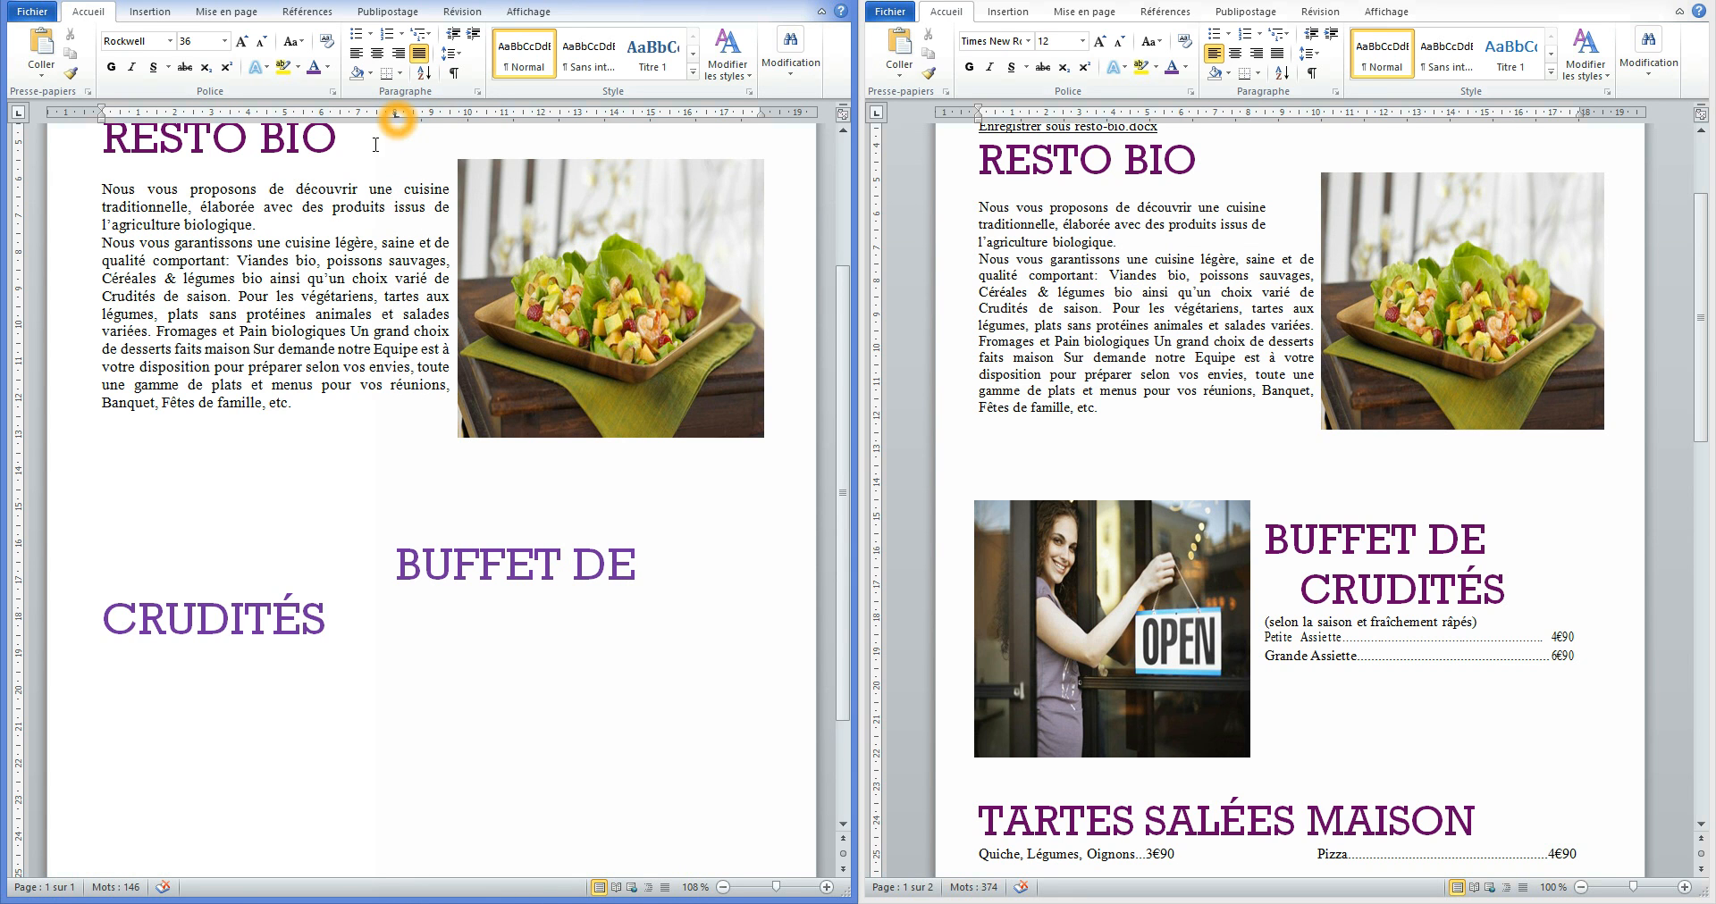
{"action": "left_click", "coordinate": [109, 626]}
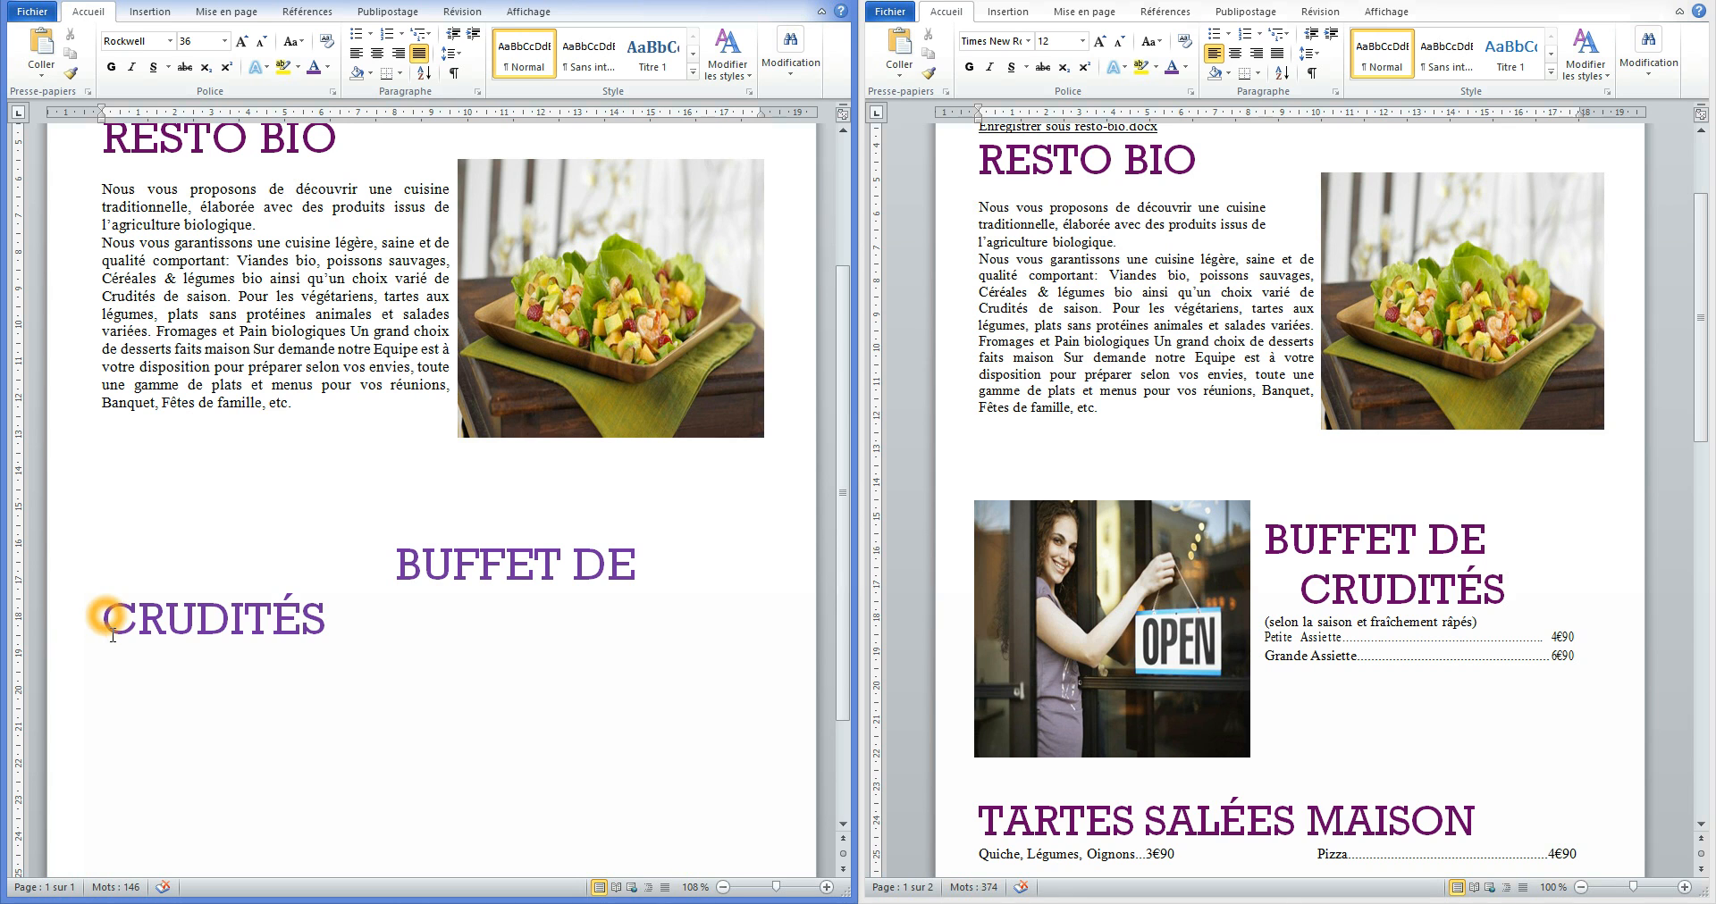
{"action": "left_click", "coordinate": [1311, 582]}
{"action": "left_click", "coordinate": [425, 116]}
{"action": "left_click_drag", "start_coordinate": [438, 111], "coordinate": [440, 114]}
{"action": "left_click", "coordinate": [432, 115]}
{"action": "left_click", "coordinate": [438, 118]}
{"action": "left_click", "coordinate": [448, 118]}
{"action": "left_click", "coordinate": [452, 122]}
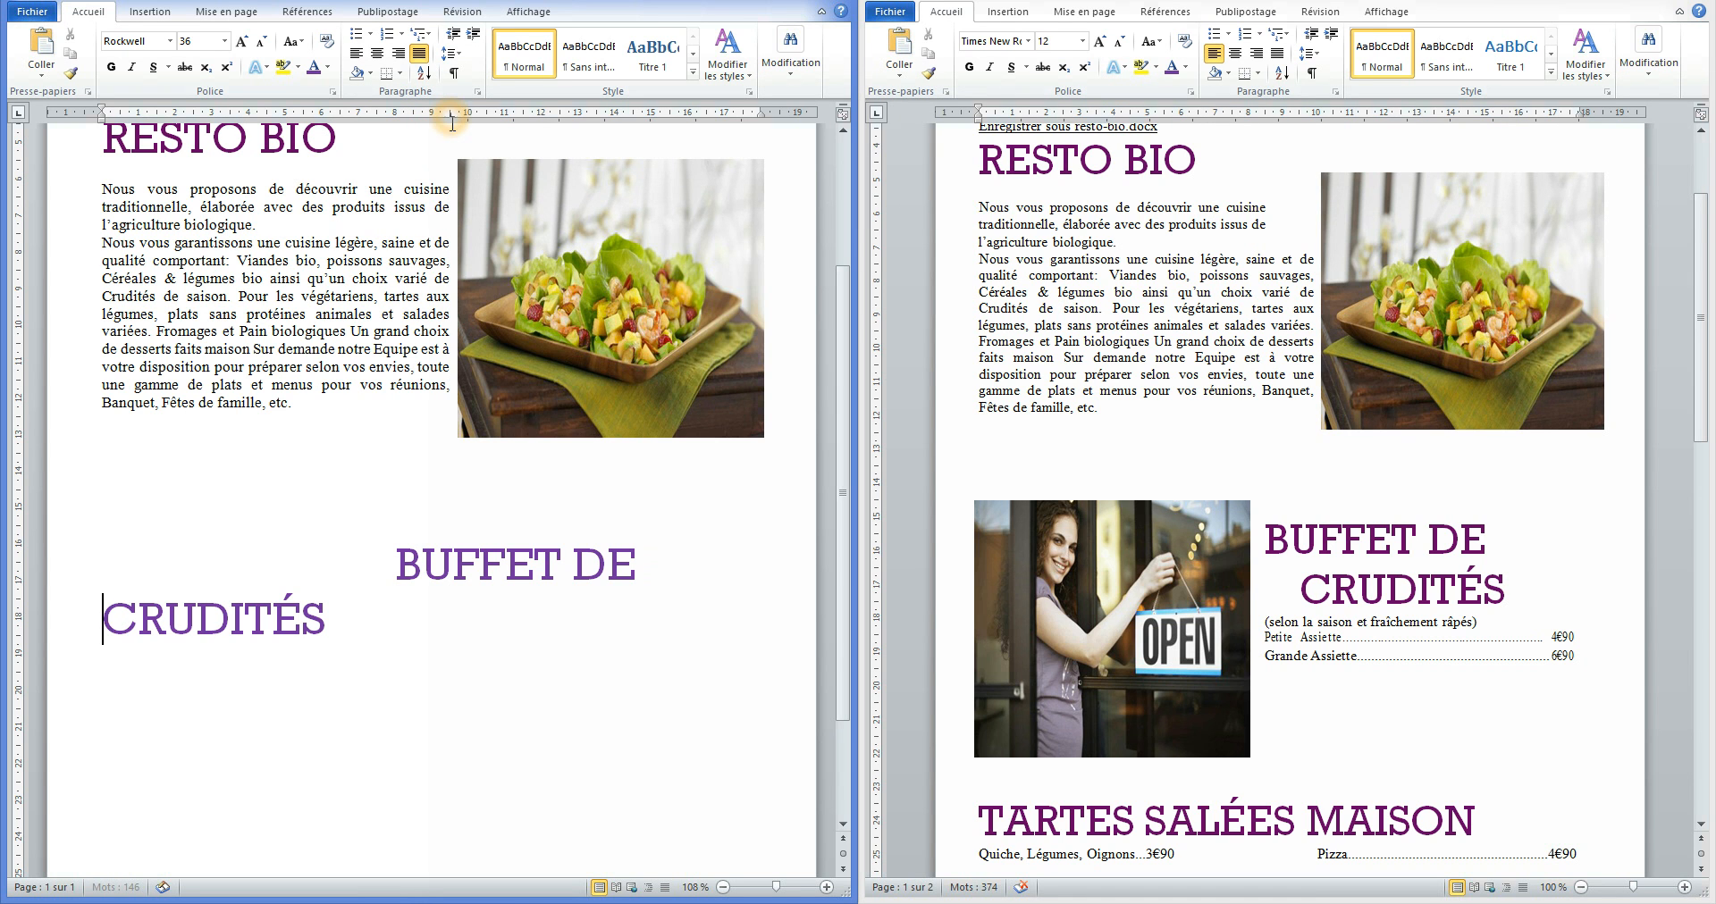
{"action": "key", "text": "Tab"}
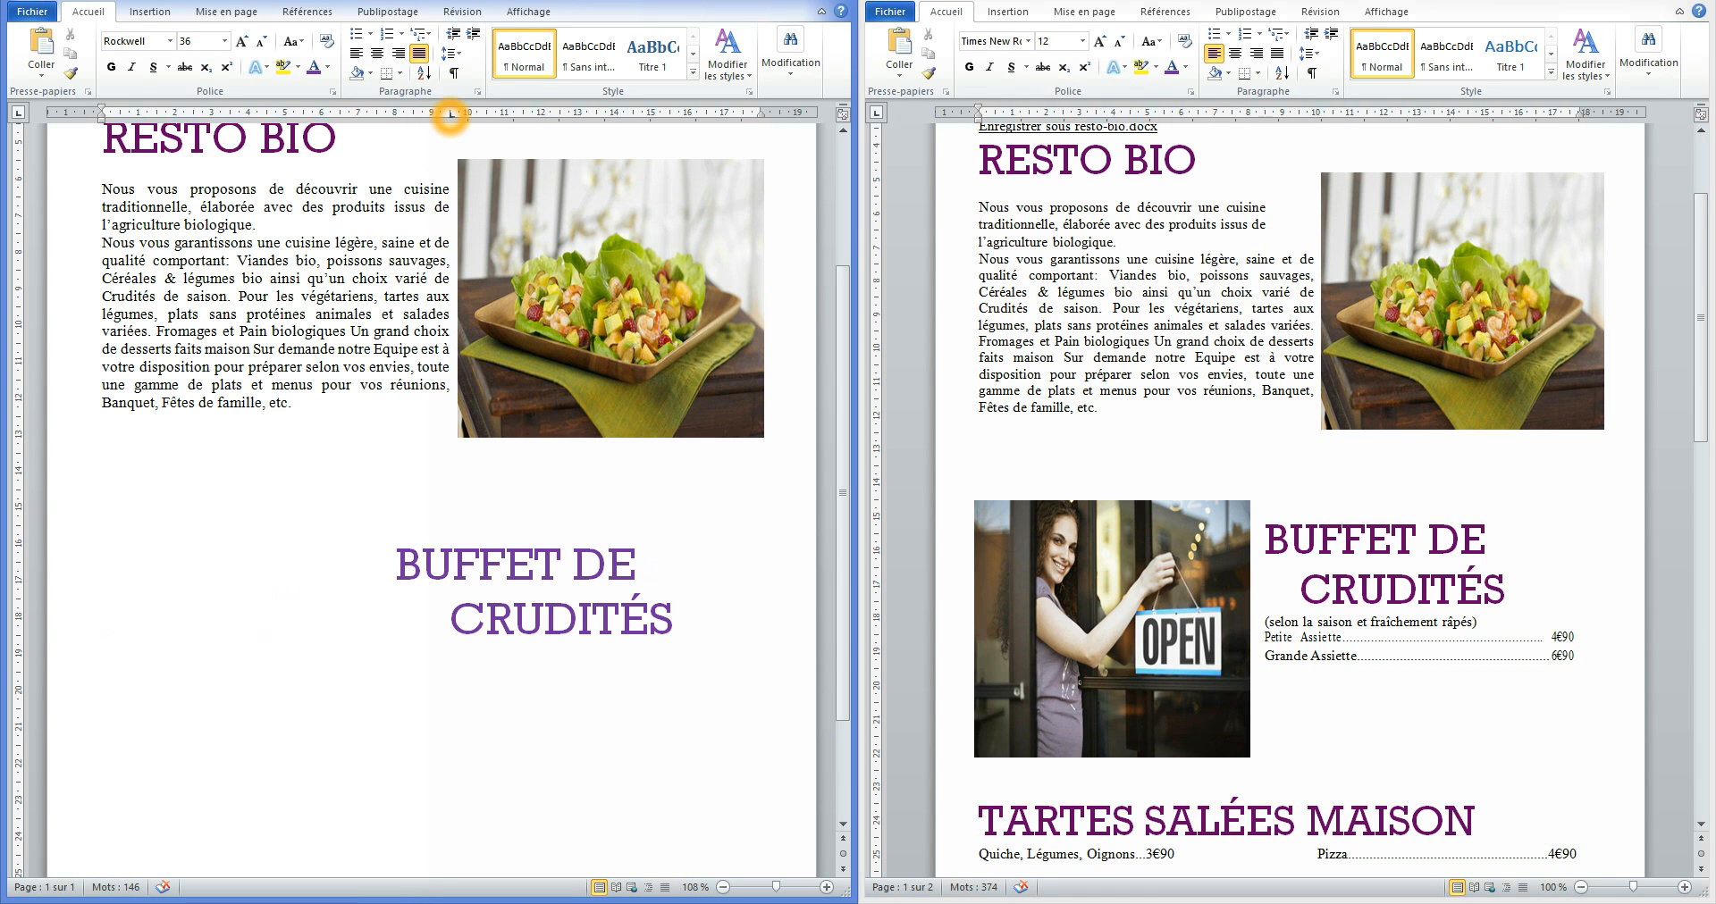
{"action": "left_click_drag", "start_coordinate": [451, 115], "coordinate": [435, 121]}
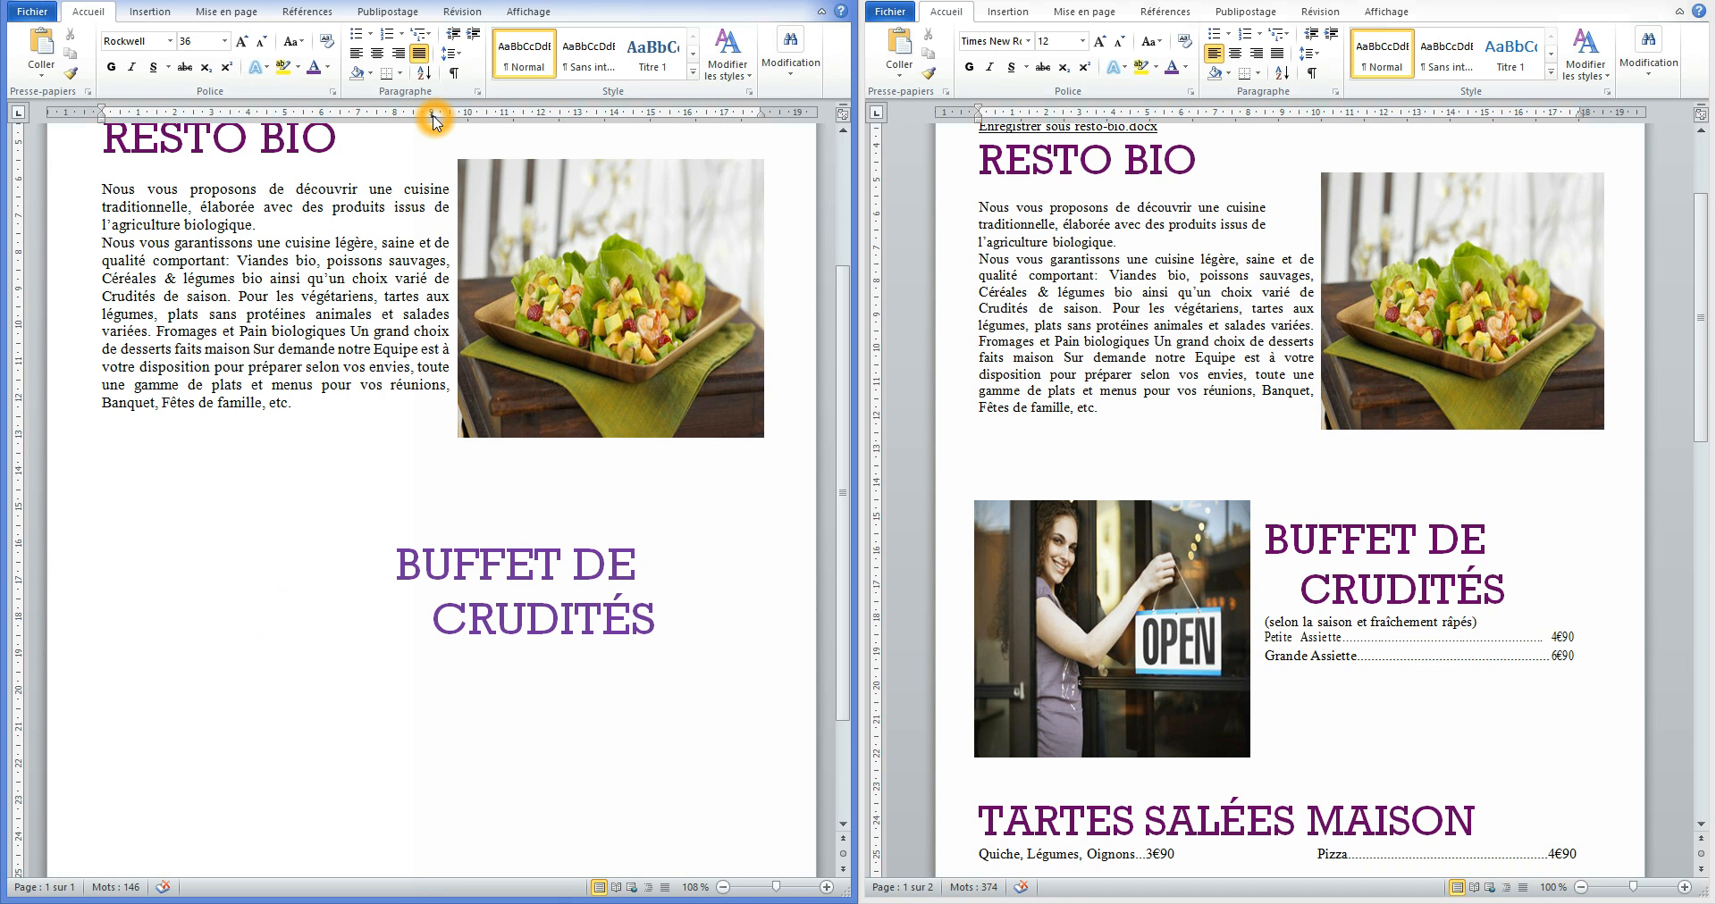
Start a new line below "CRUDITÉS" and format it in Times New Roman, size 12, with black text.
{"action": "left_click", "coordinate": [686, 615]}
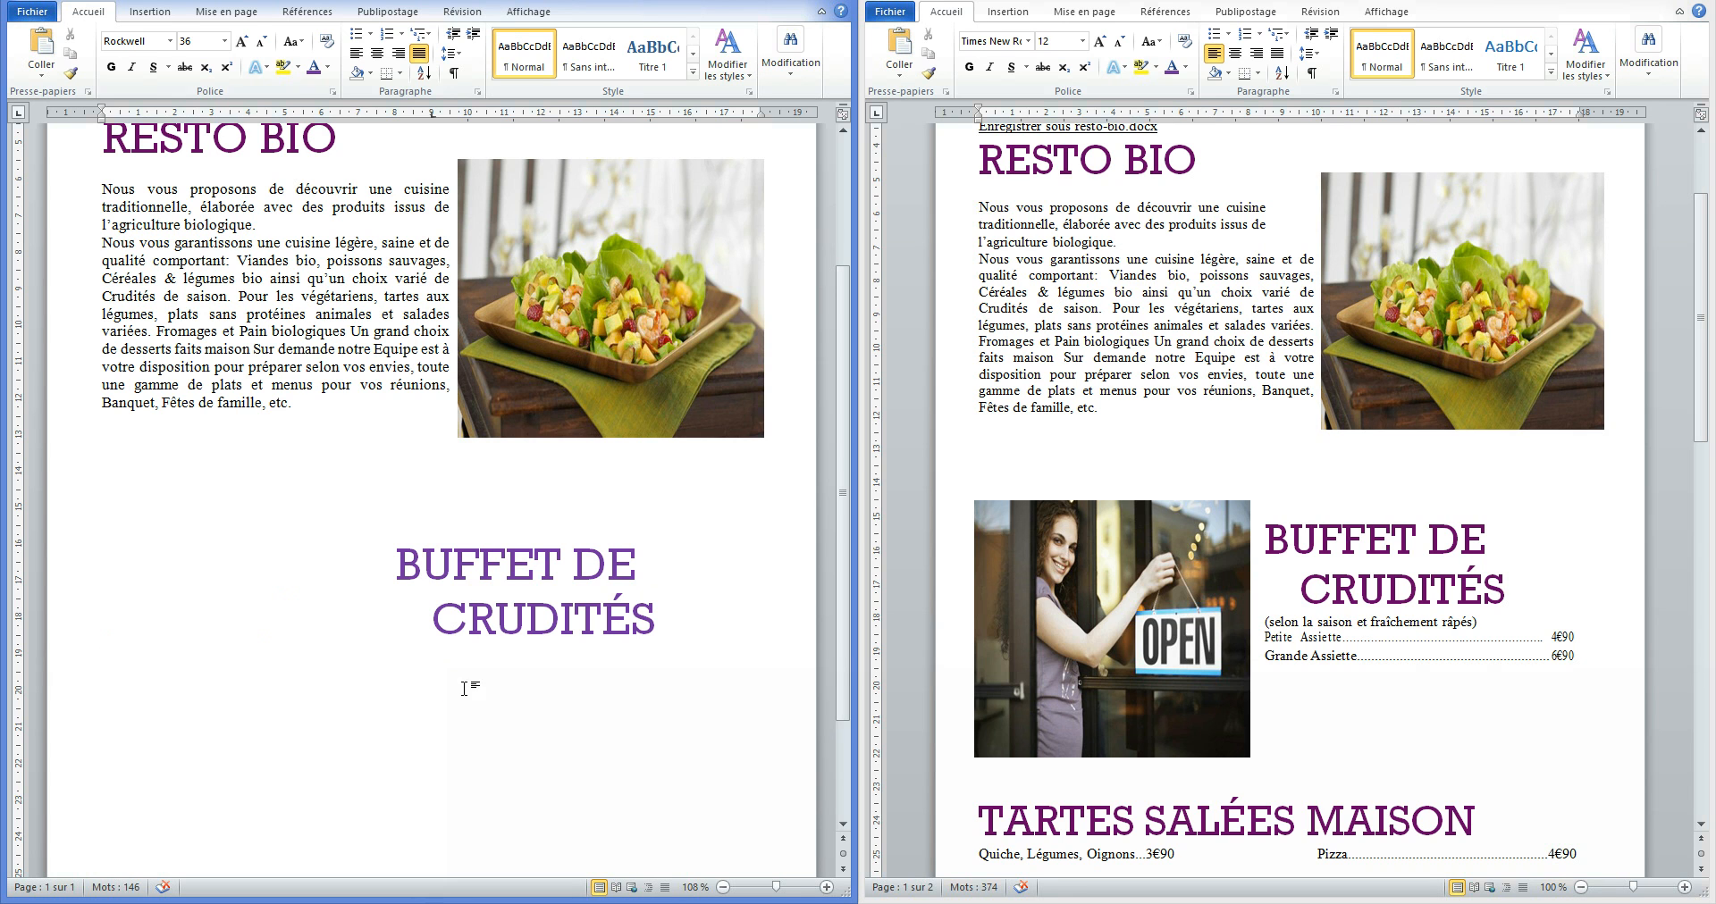
{"action": "left_click", "coordinate": [172, 46]}
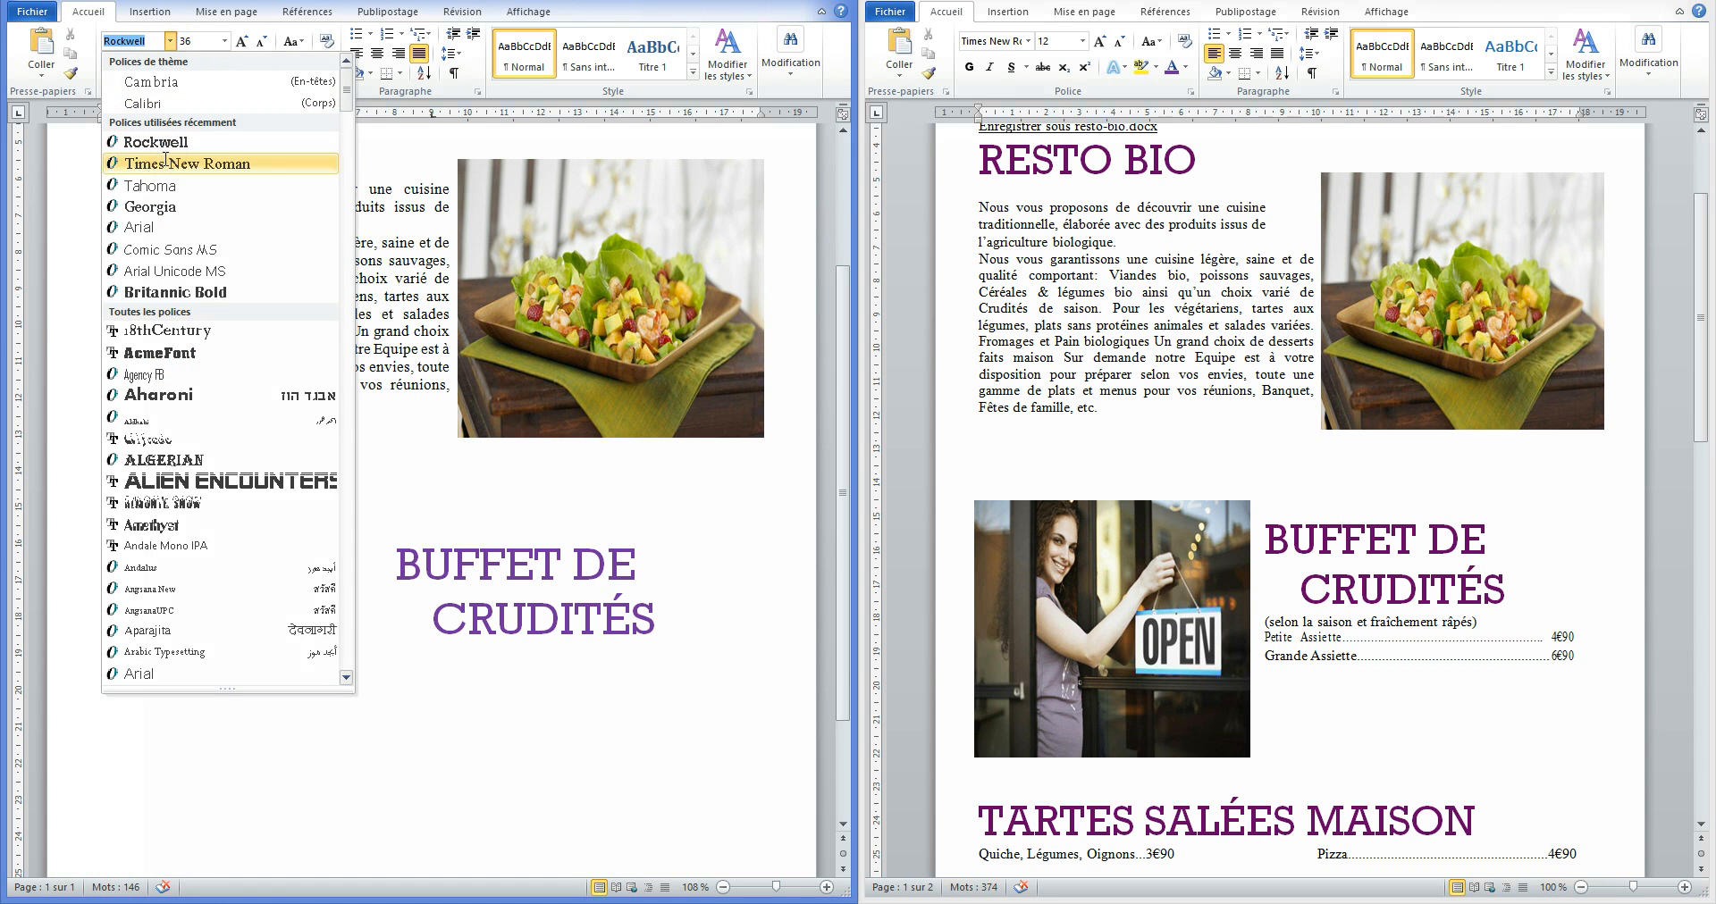
{"action": "left_click", "coordinate": [206, 106]}
{"action": "left_click", "coordinate": [208, 43]}
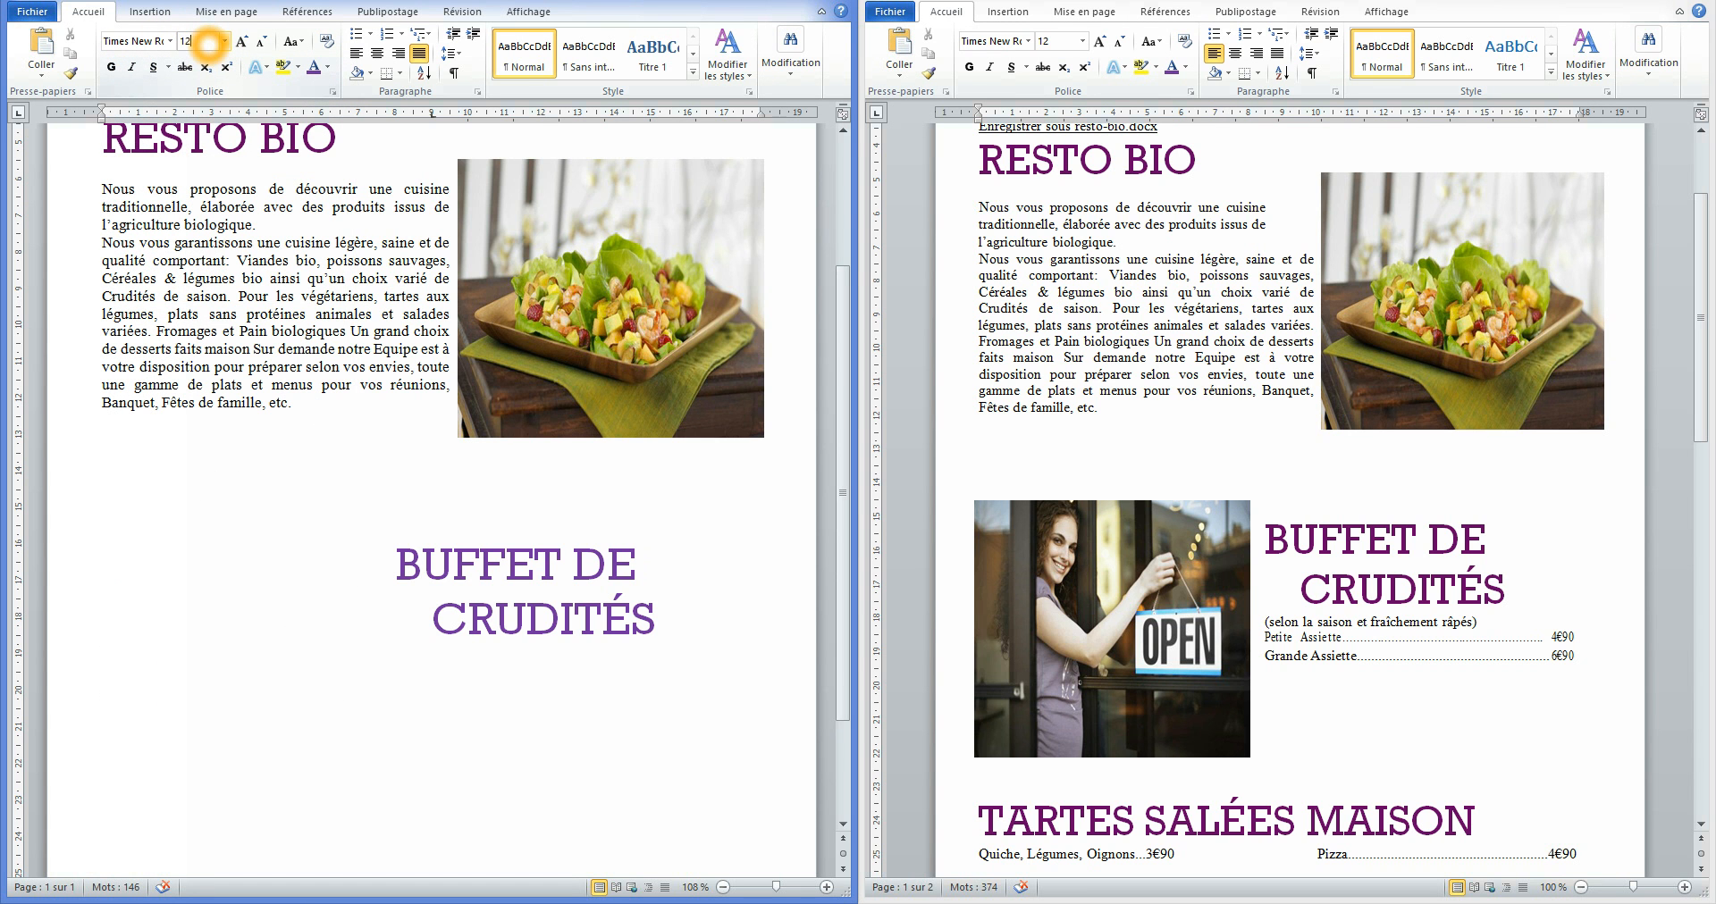
{"action": "type", "text": "12"}
{"action": "left_click", "coordinate": [327, 67]}
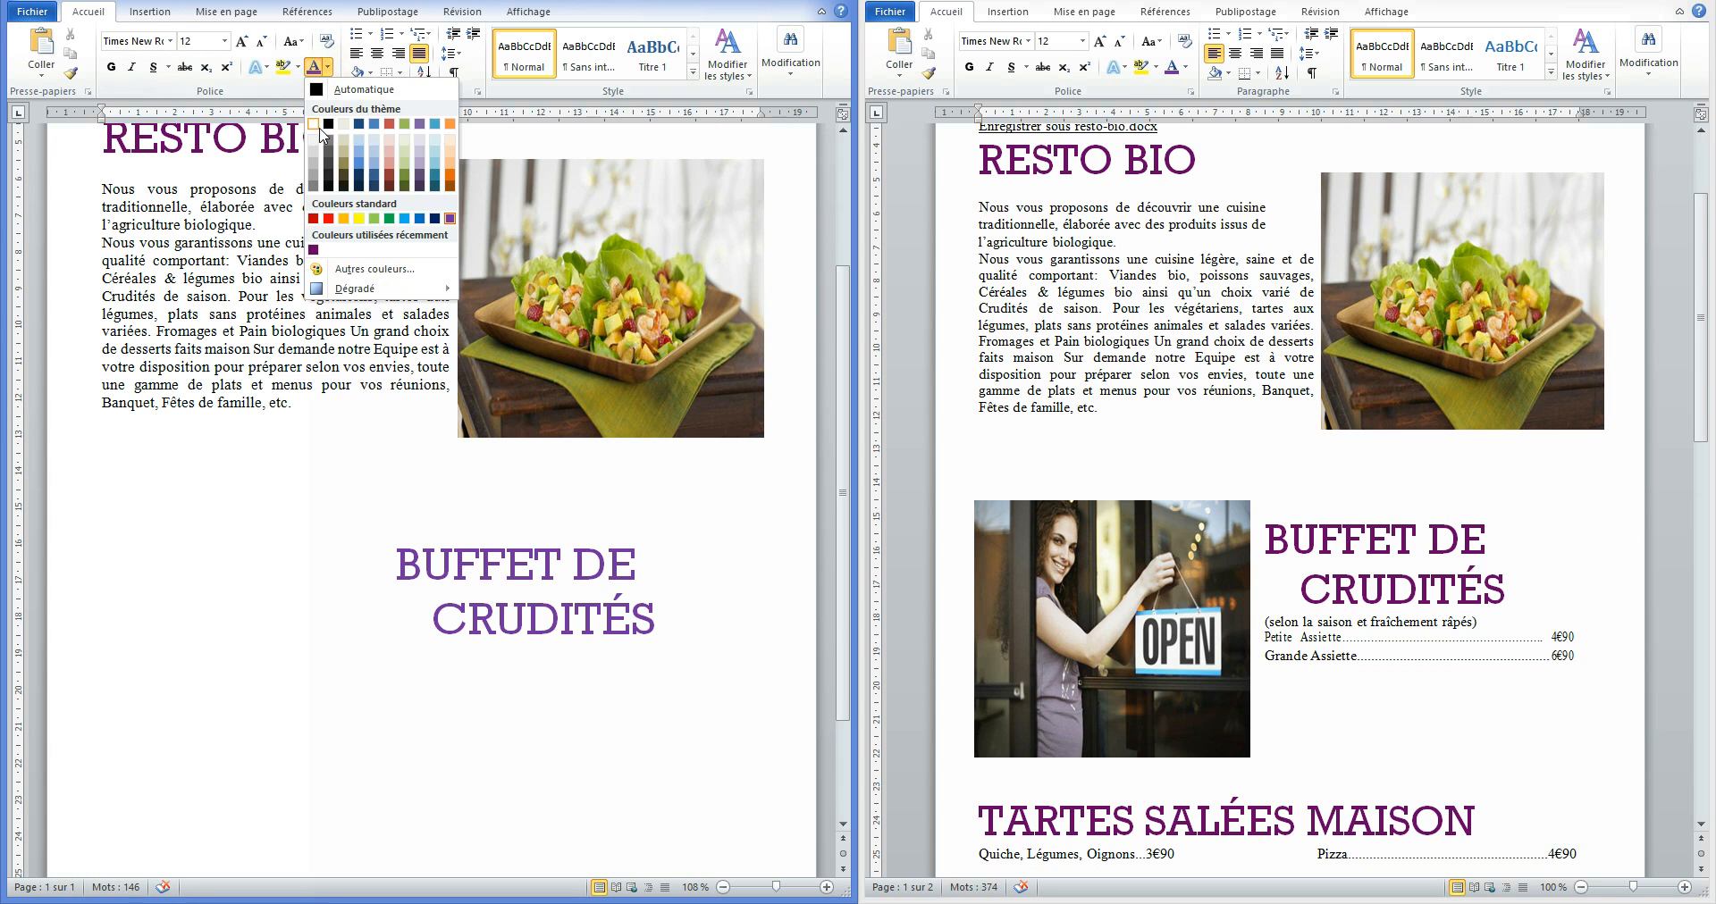
{"action": "left_click", "coordinate": [157, 649]}
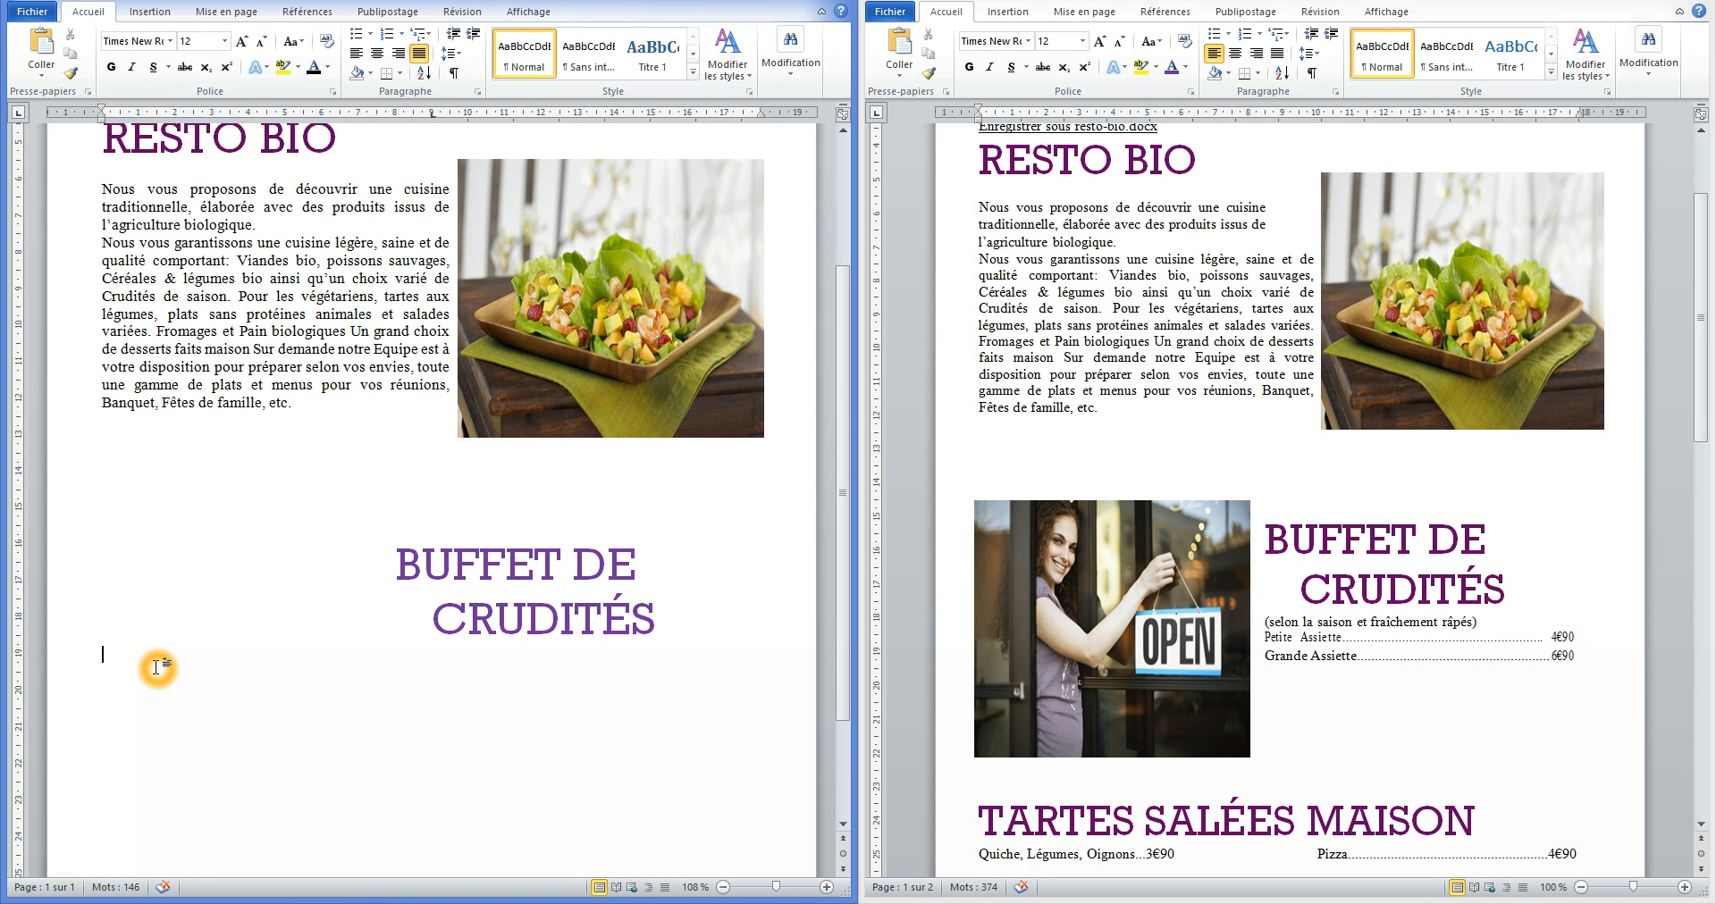
Set the new line's left tab stop to about 8 cm and enter "(selon la saison et fraîchement râpés)" at it.
{"action": "left_click", "coordinate": [436, 113]}
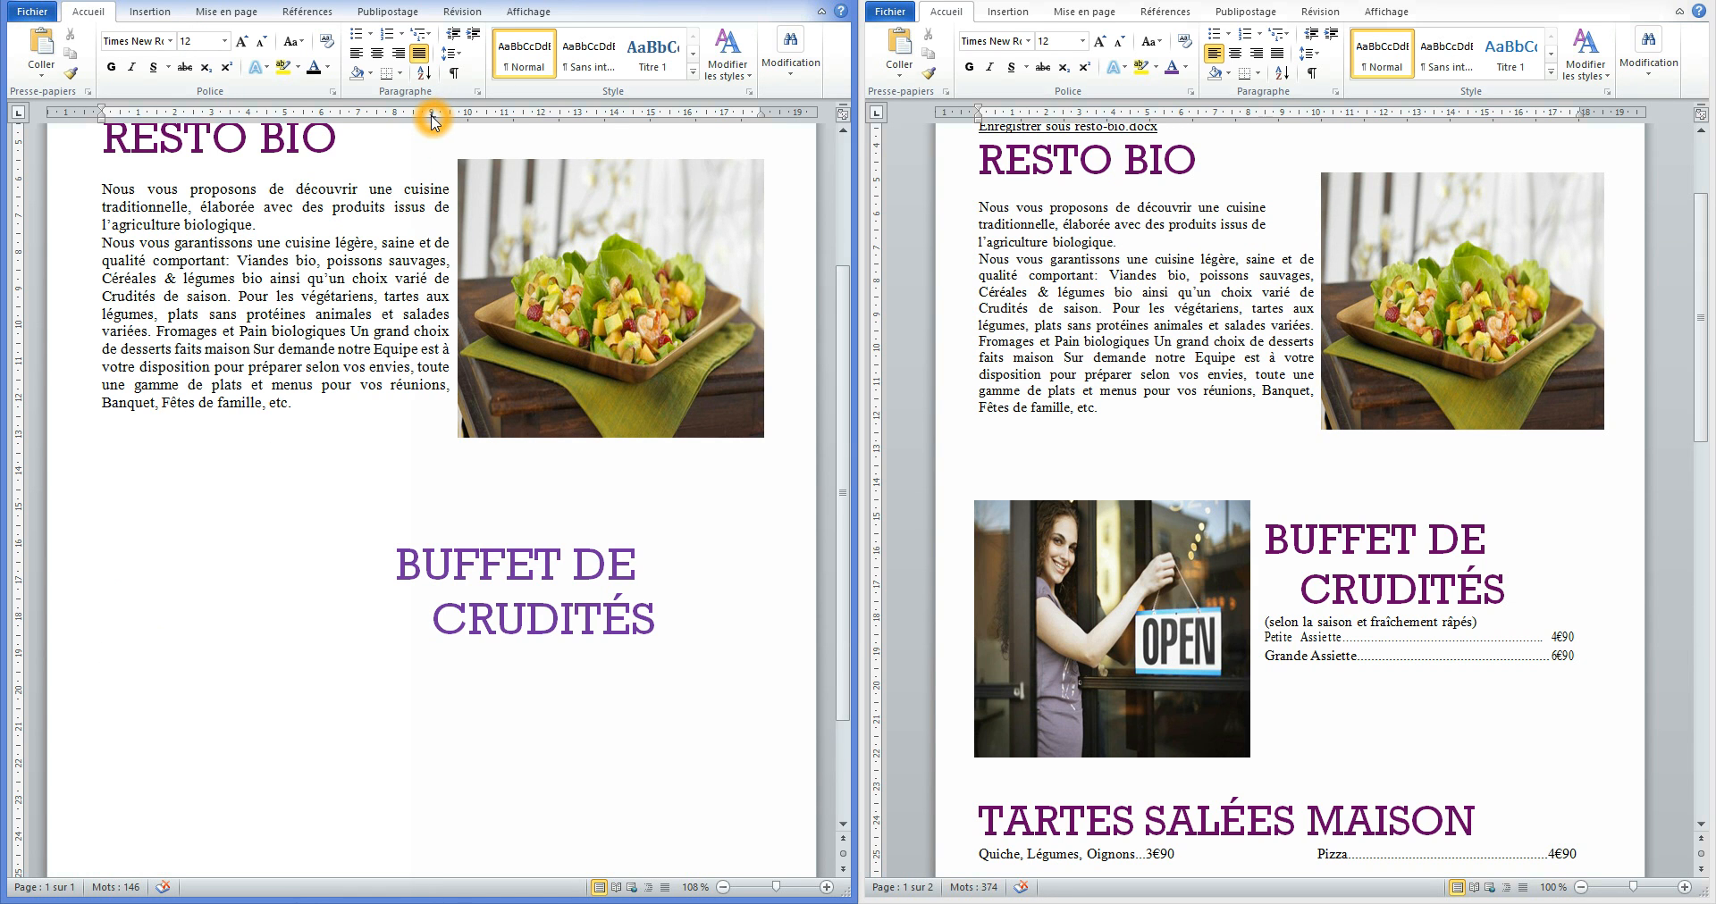
{"action": "key", "text": "Tab"}
{"action": "left_click_drag", "start_coordinate": [432, 117], "coordinate": [396, 119]}
{"action": "type", "text": "(selon"}
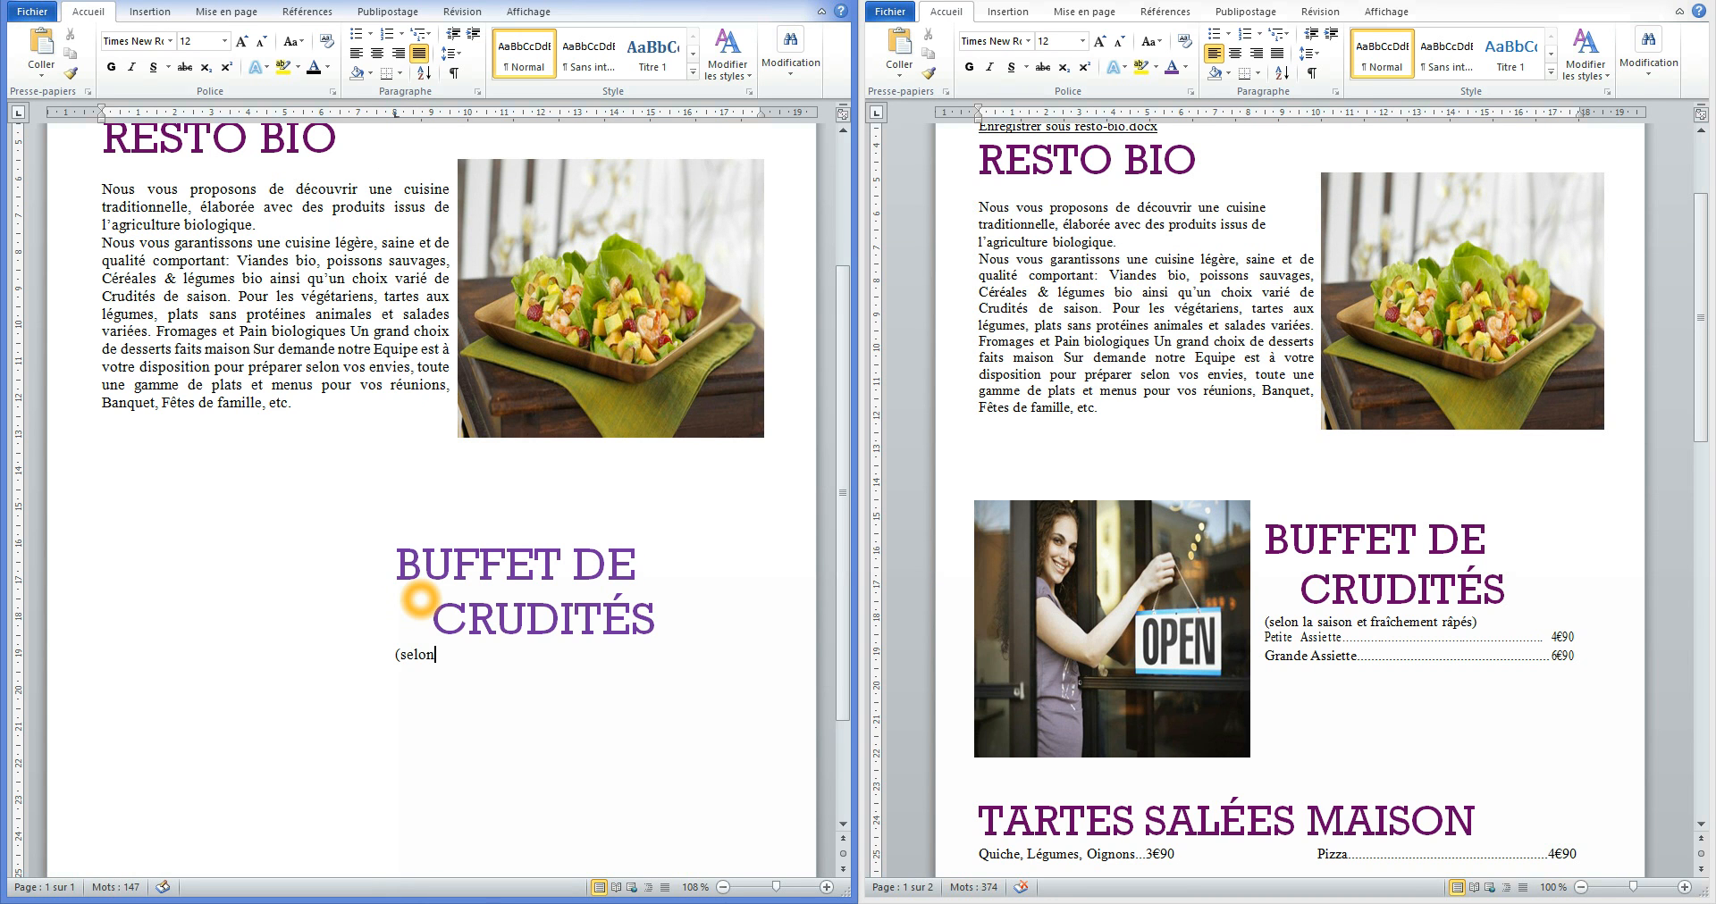
{"action": "type", "text": " la saison"}
{"action": "type", "text": "et"}
{"action": "type", "text": "fraîchement râpés"}
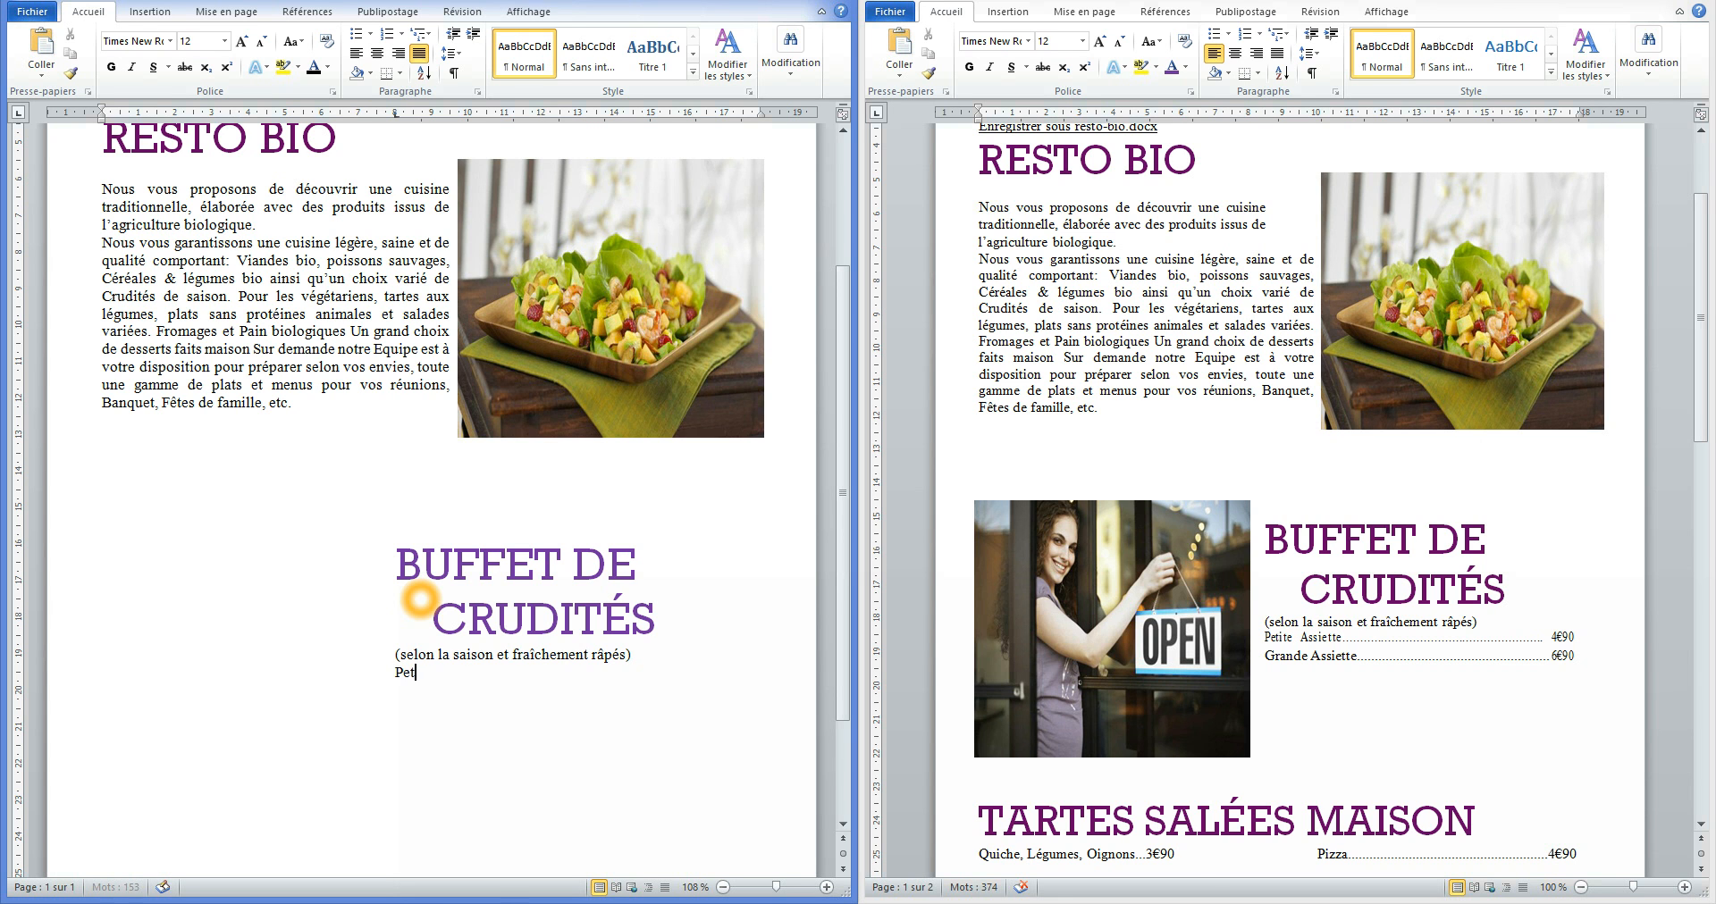
Enter "Petite Assiette" on the next line with the price "4€90" aligned to a right tab stop at 17 cm.
{"action": "type", "text": "Assia"}
{"action": "key", "text": "BackSpace"}
{"action": "type", "text": "ette"}
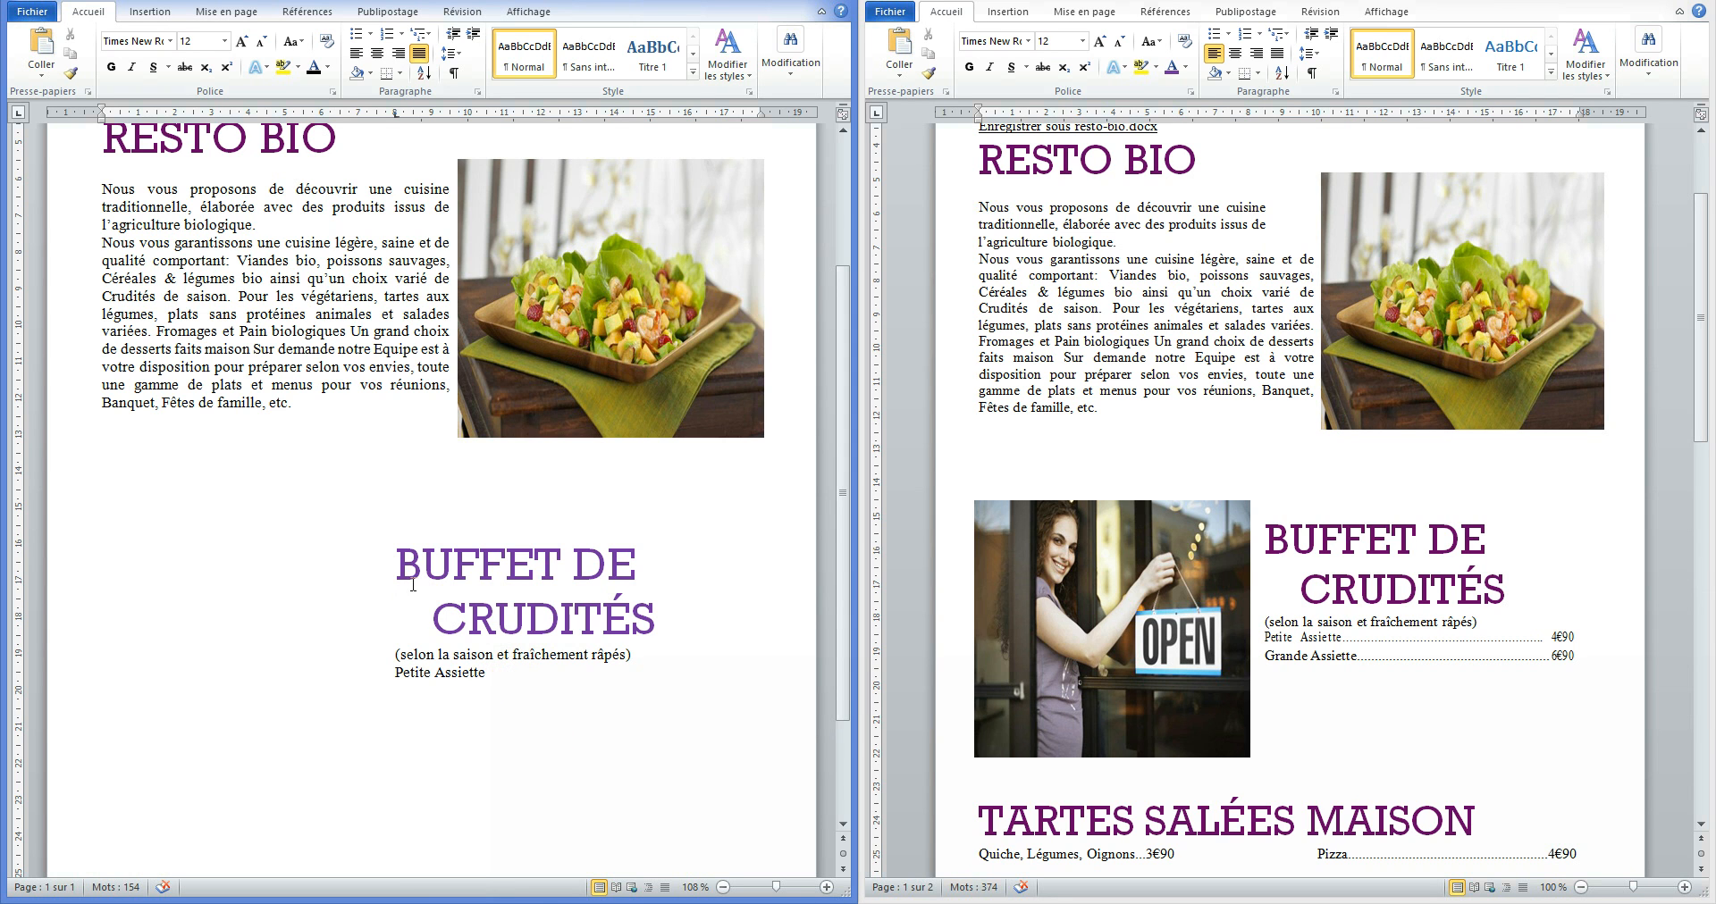
{"action": "left_click", "coordinate": [19, 116]}
{"action": "left_click", "coordinate": [19, 116]}
{"action": "left_click", "coordinate": [19, 117]}
{"action": "left_click", "coordinate": [18, 115]}
{"action": "left_click", "coordinate": [657, 190]}
{"action": "left_click", "coordinate": [693, 119]}
{"action": "type", "text": "€90"}
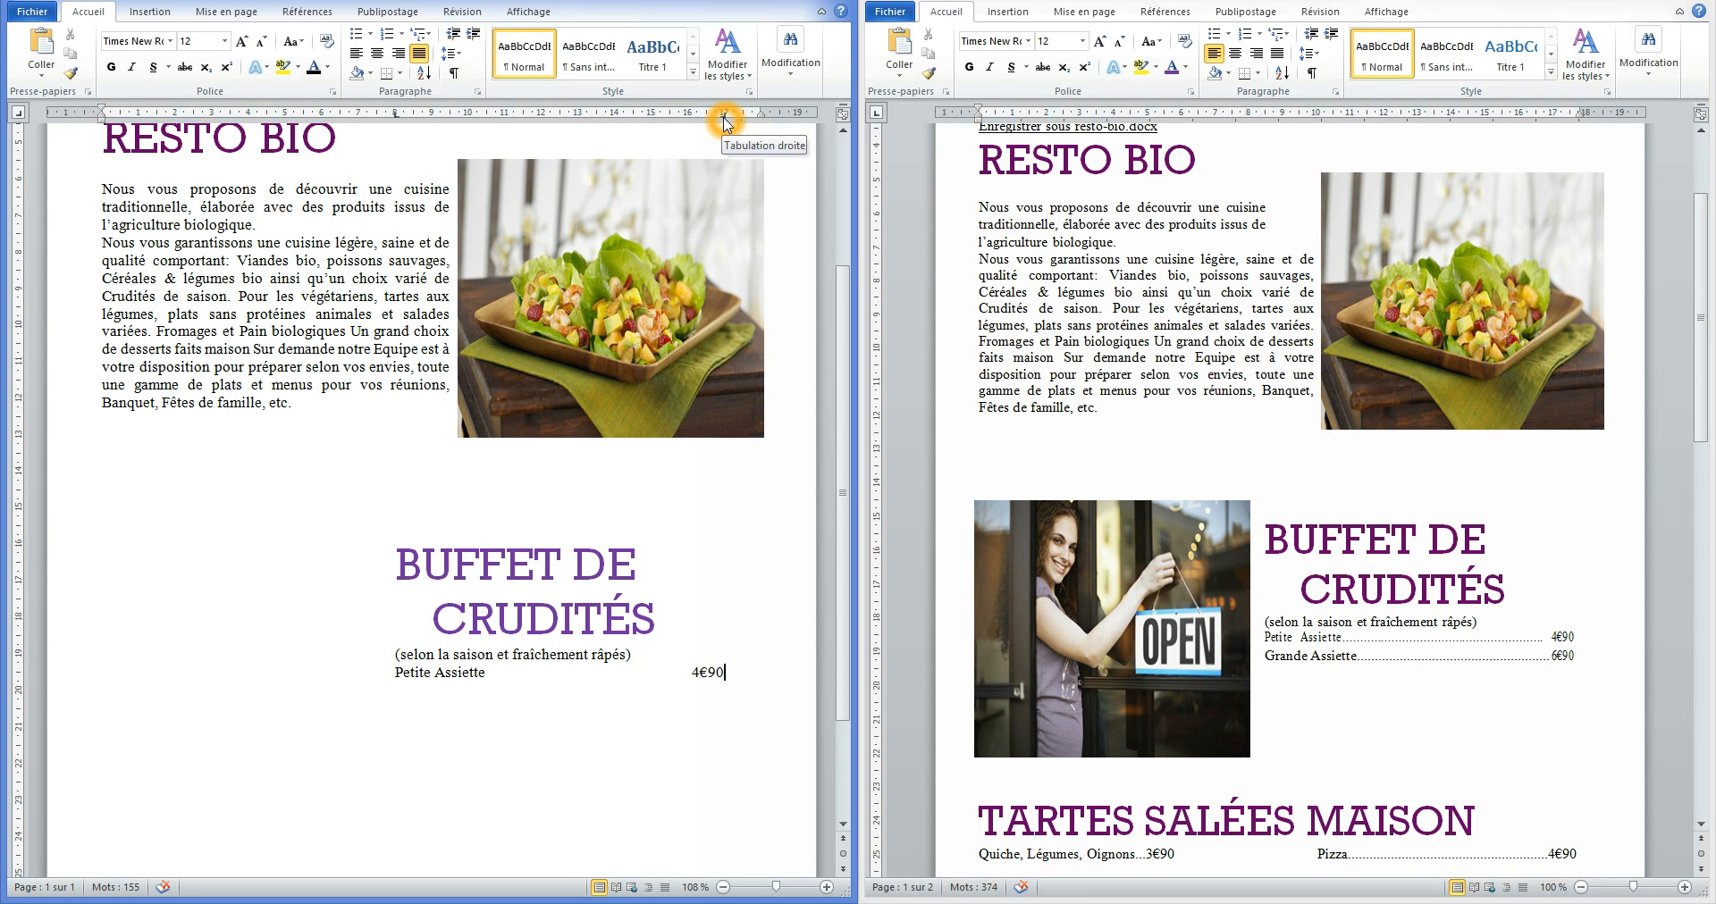
Give the 17 cm right tab stop of the "Petite Assiette" line the dotted leader, option 2.
{"action": "double_click", "coordinate": [723, 117]}
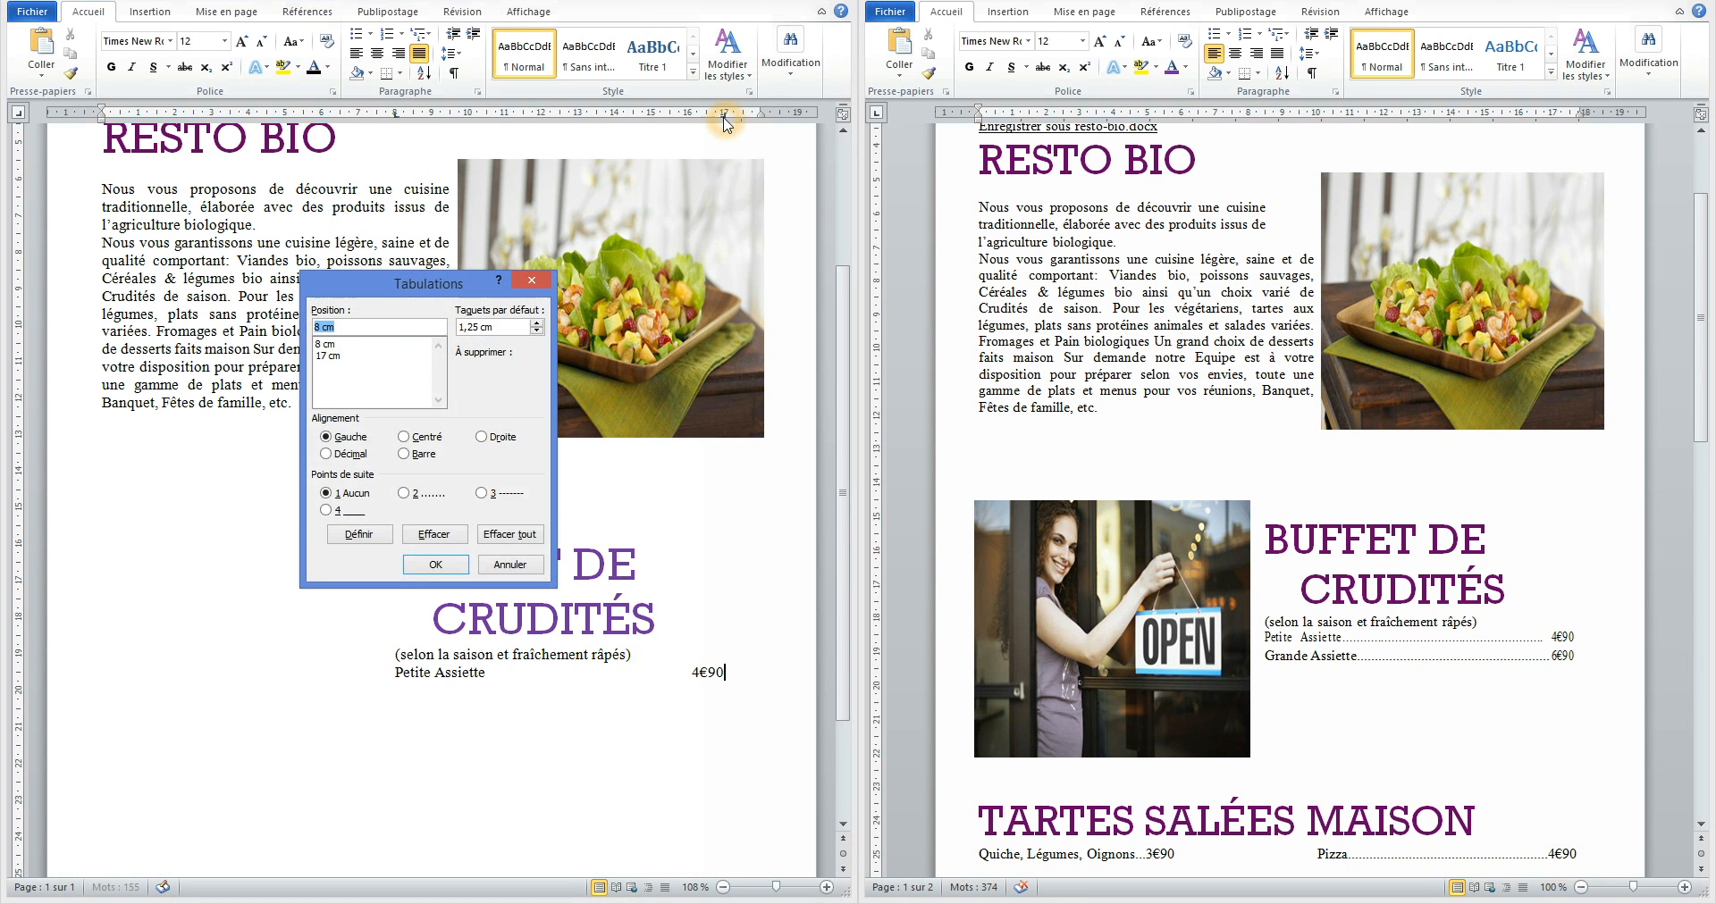
{"action": "left_click", "coordinate": [328, 355]}
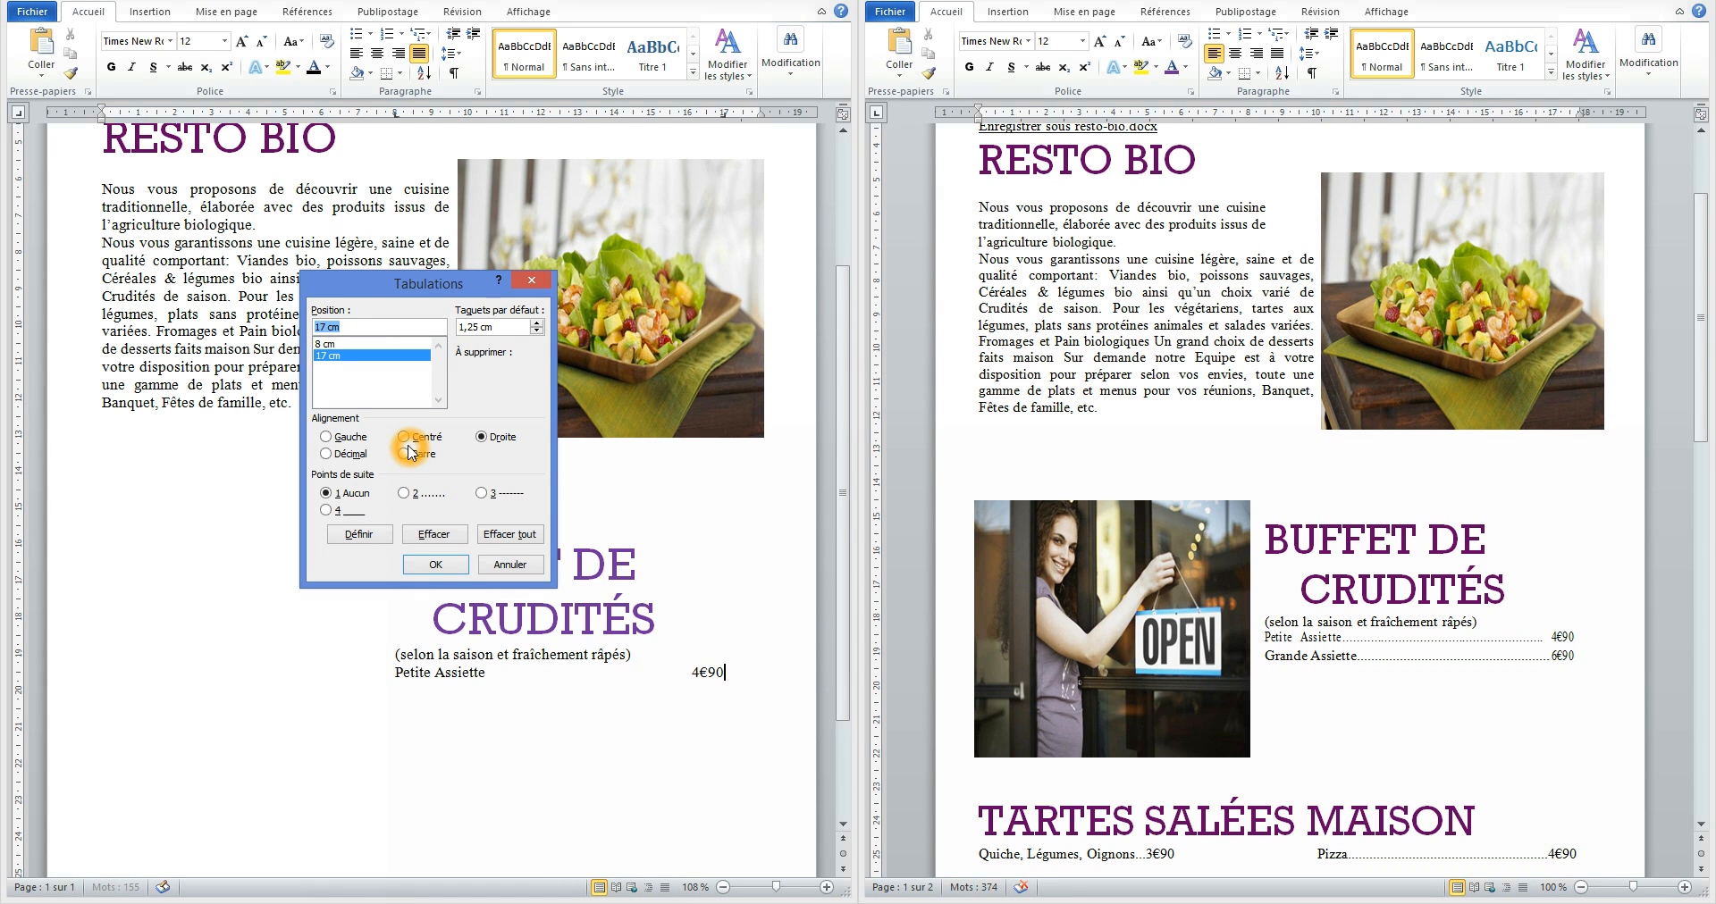
{"action": "left_click", "coordinate": [407, 493]}
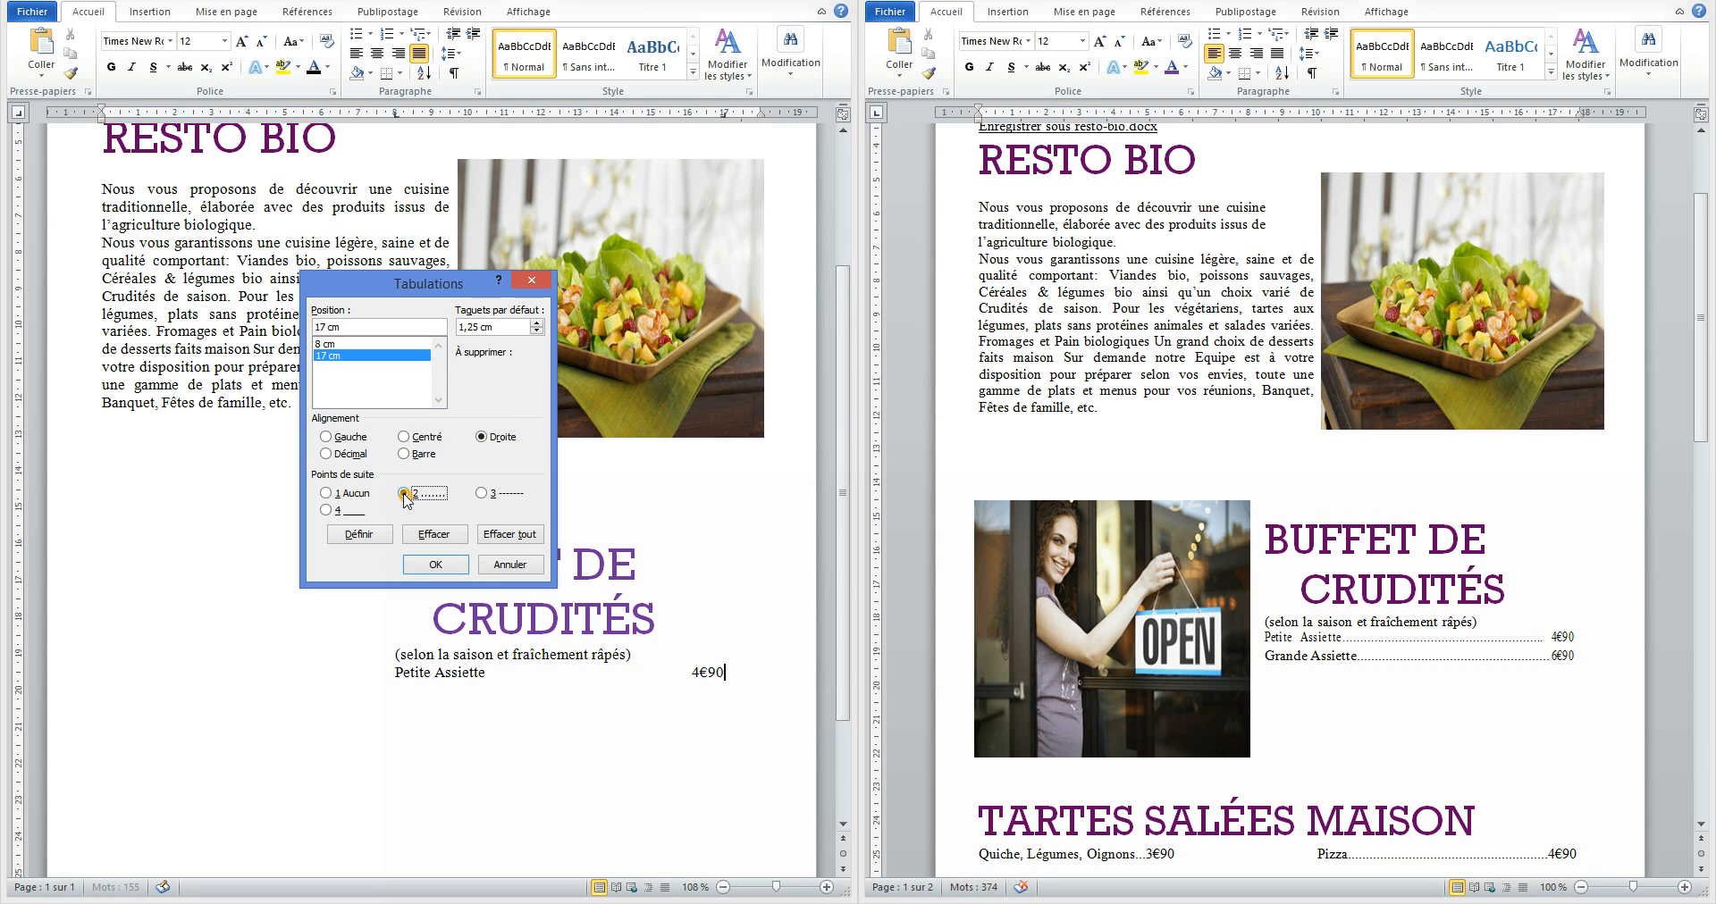
{"action": "left_click", "coordinate": [359, 534]}
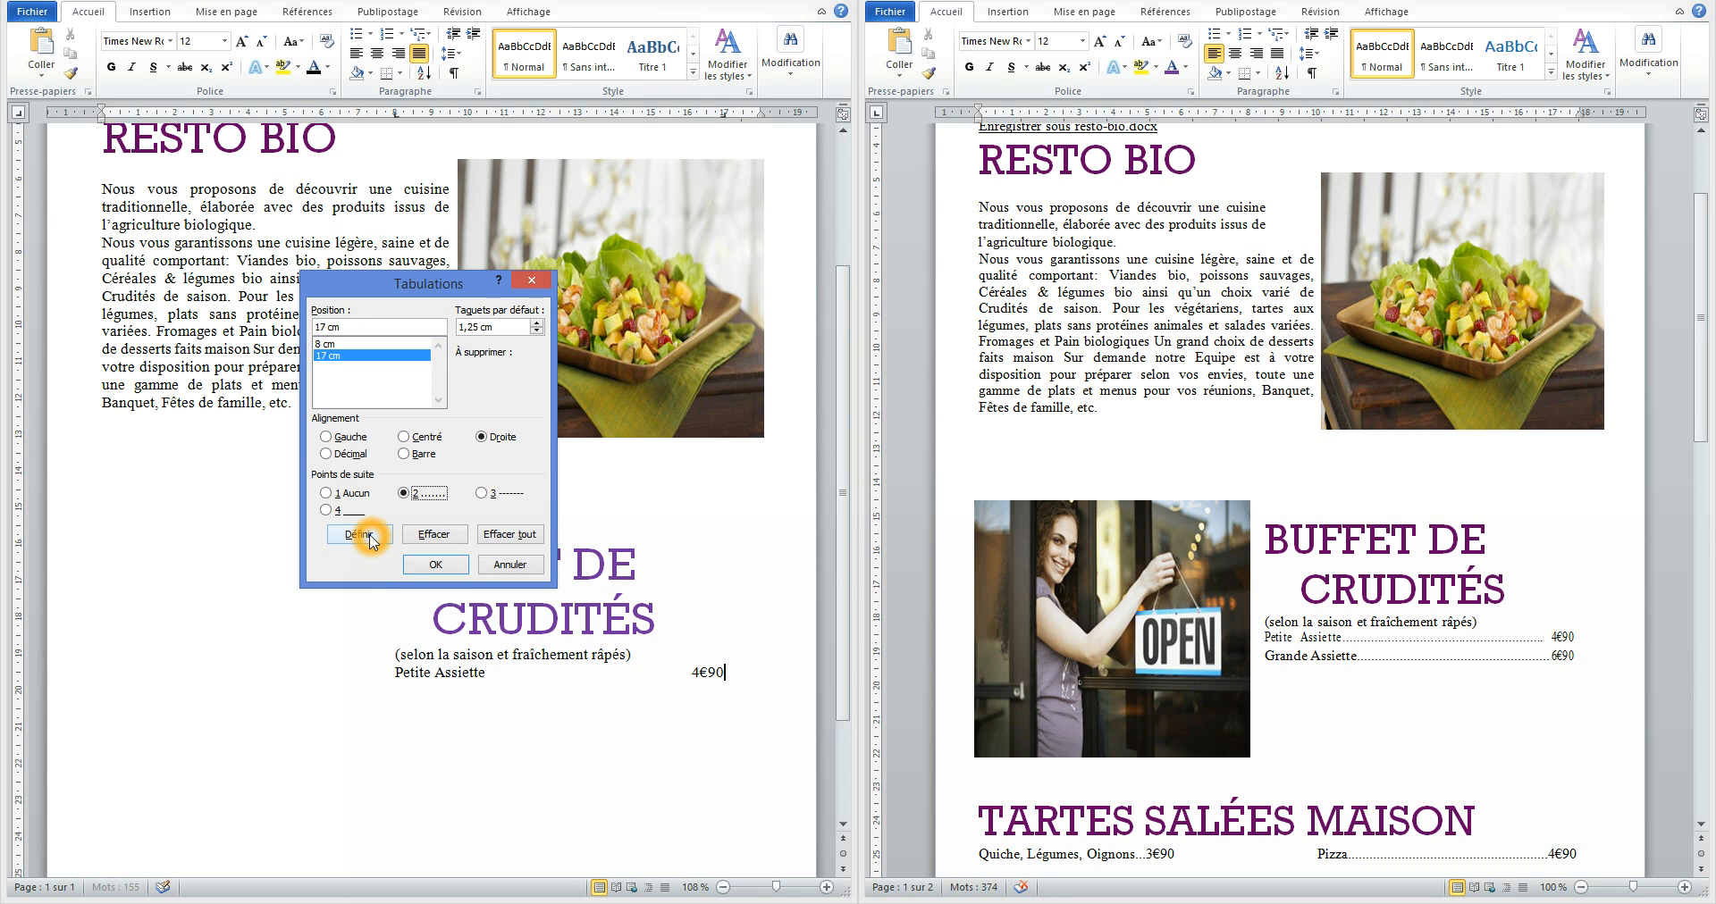
{"action": "left_click", "coordinate": [430, 565]}
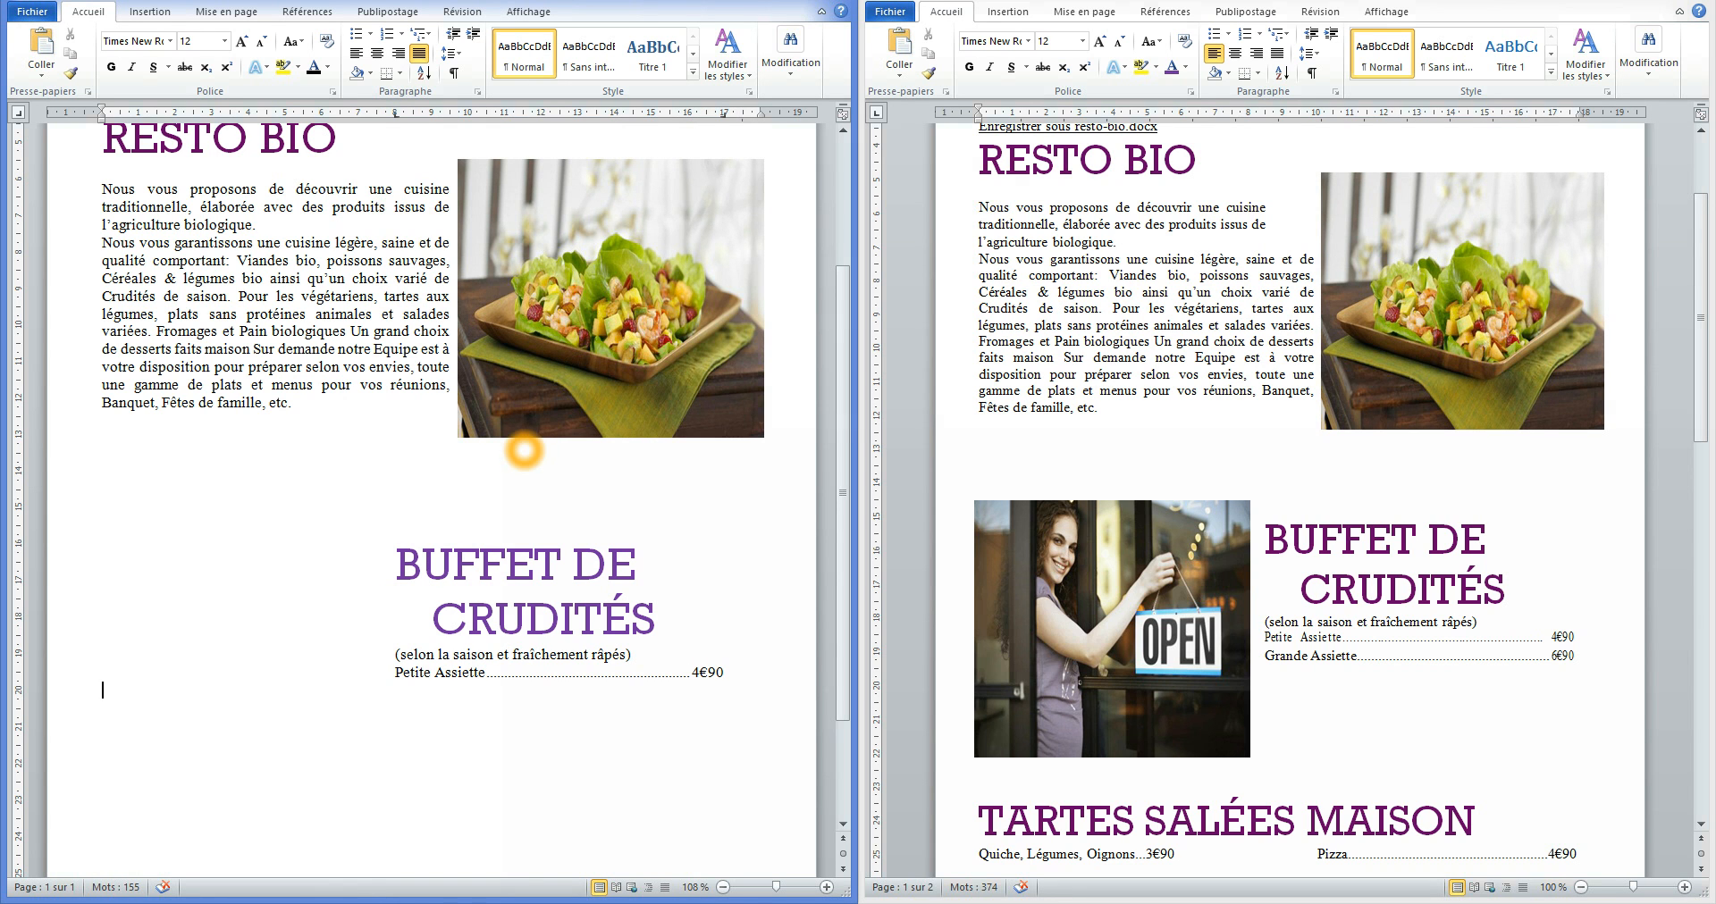
Enter "Grande Assiette" with the price "6€90" on the following line, using the same tab stops.
{"action": "type", "text": "Grande Assiette"}
{"action": "key", "text": "Tab"}
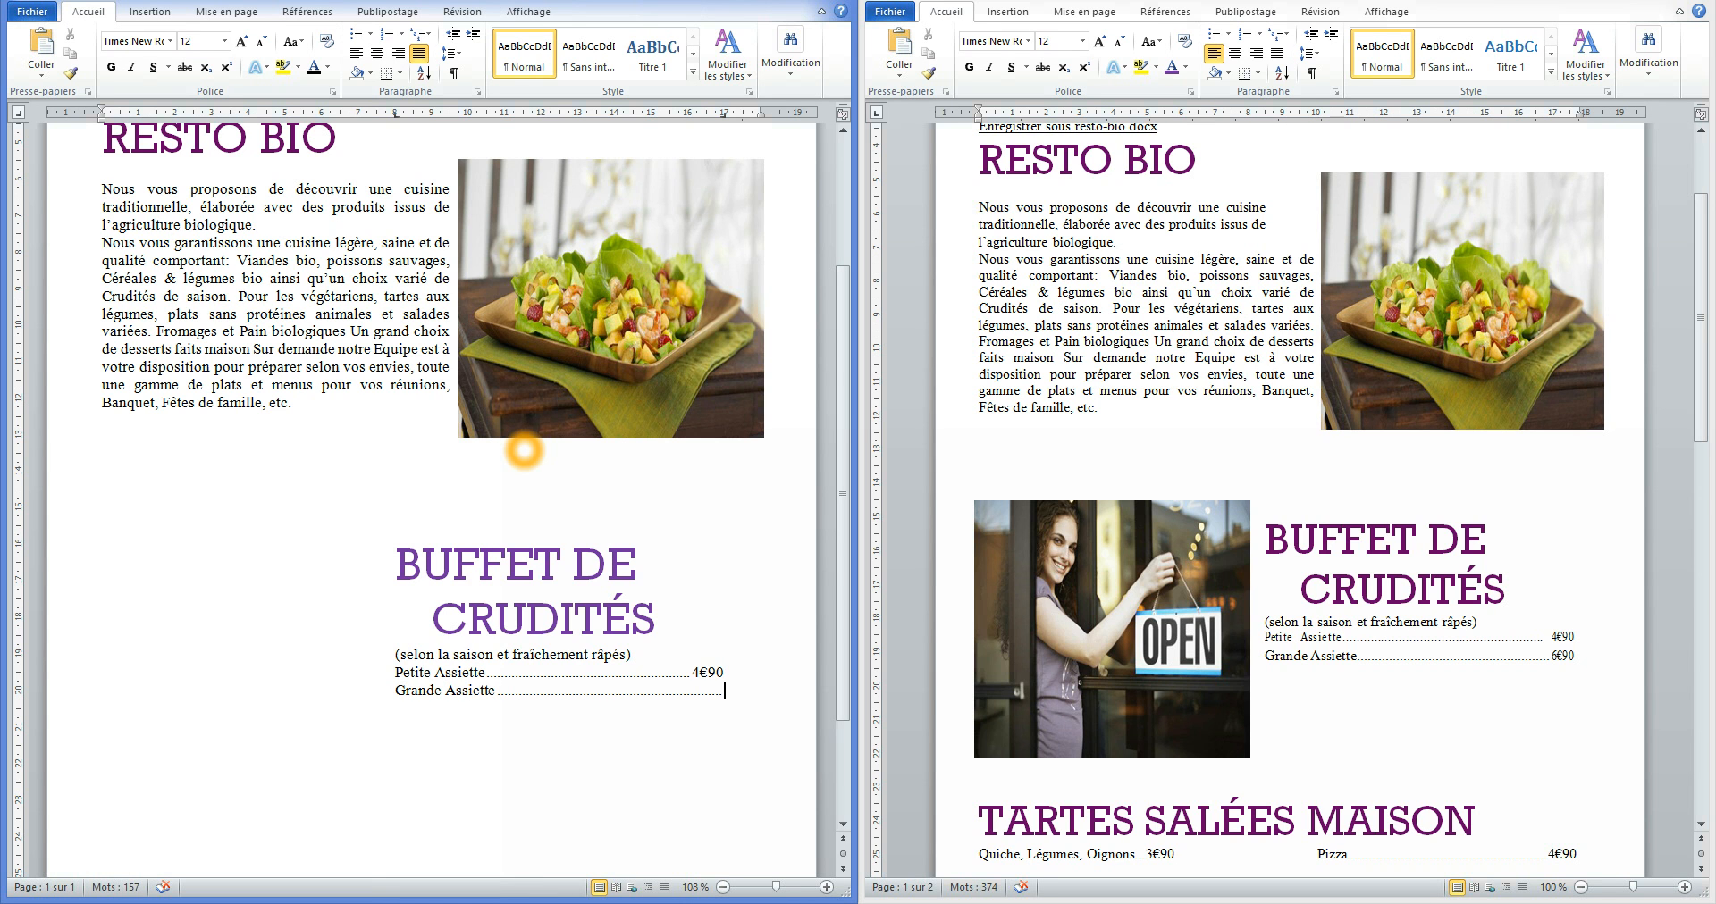
{"action": "type", "text": "6€90"}
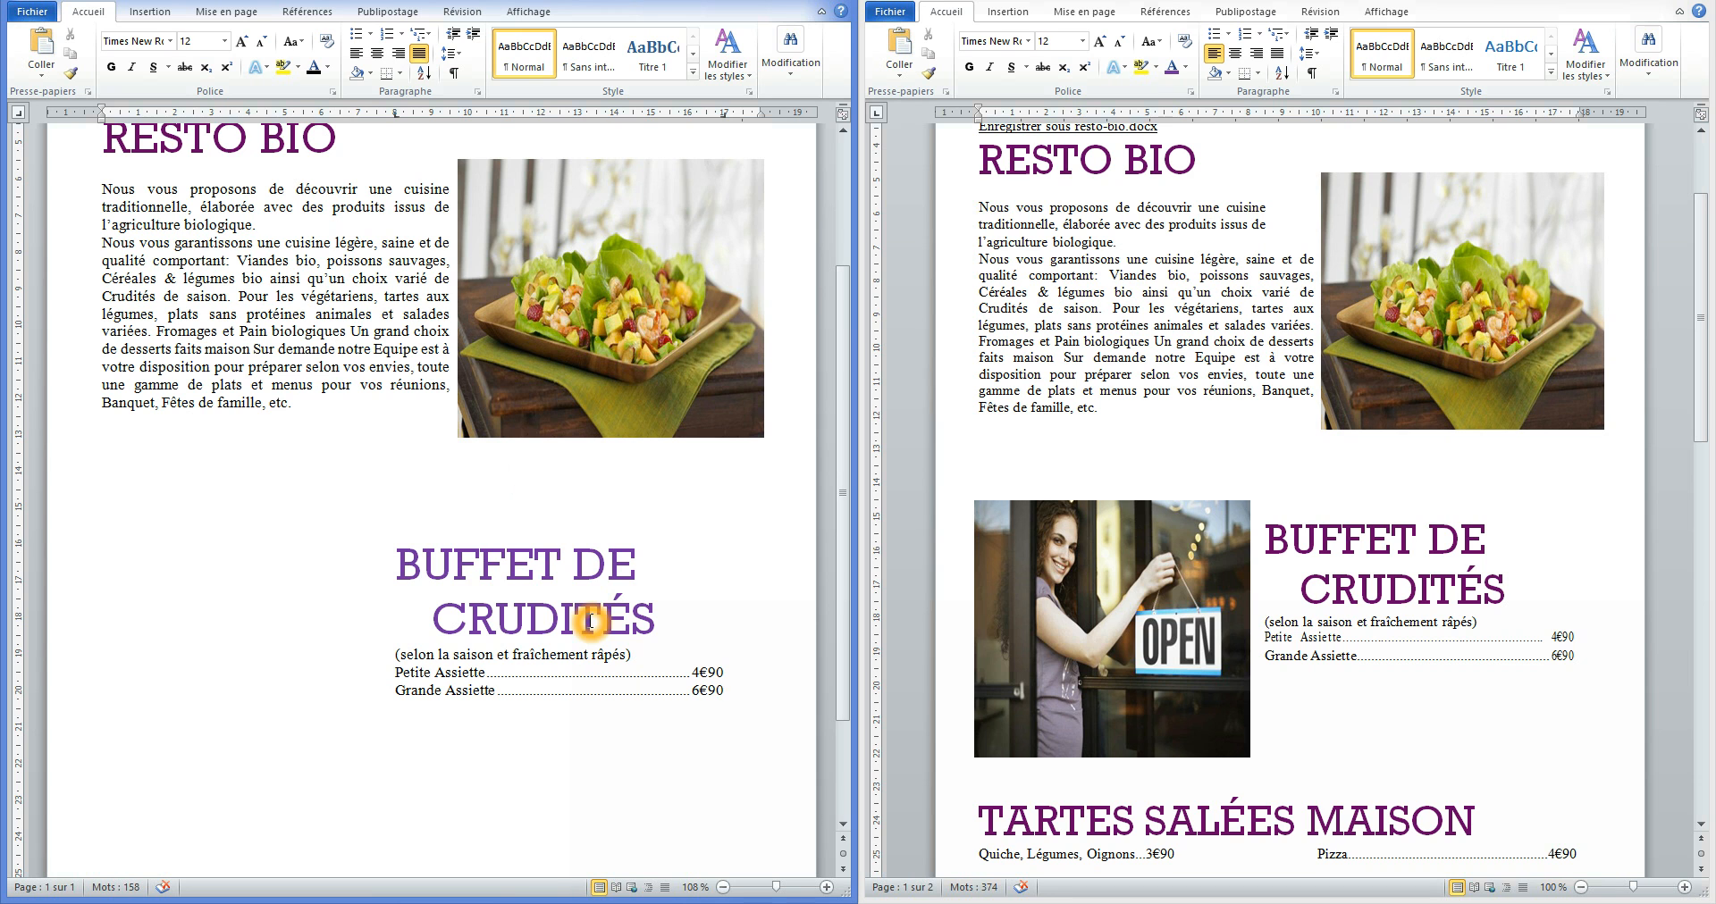
Copy the OPEN sign photo from the model document and paste it at the start of the "BUFFET DE" line.
{"action": "left_click", "coordinate": [1075, 644]}
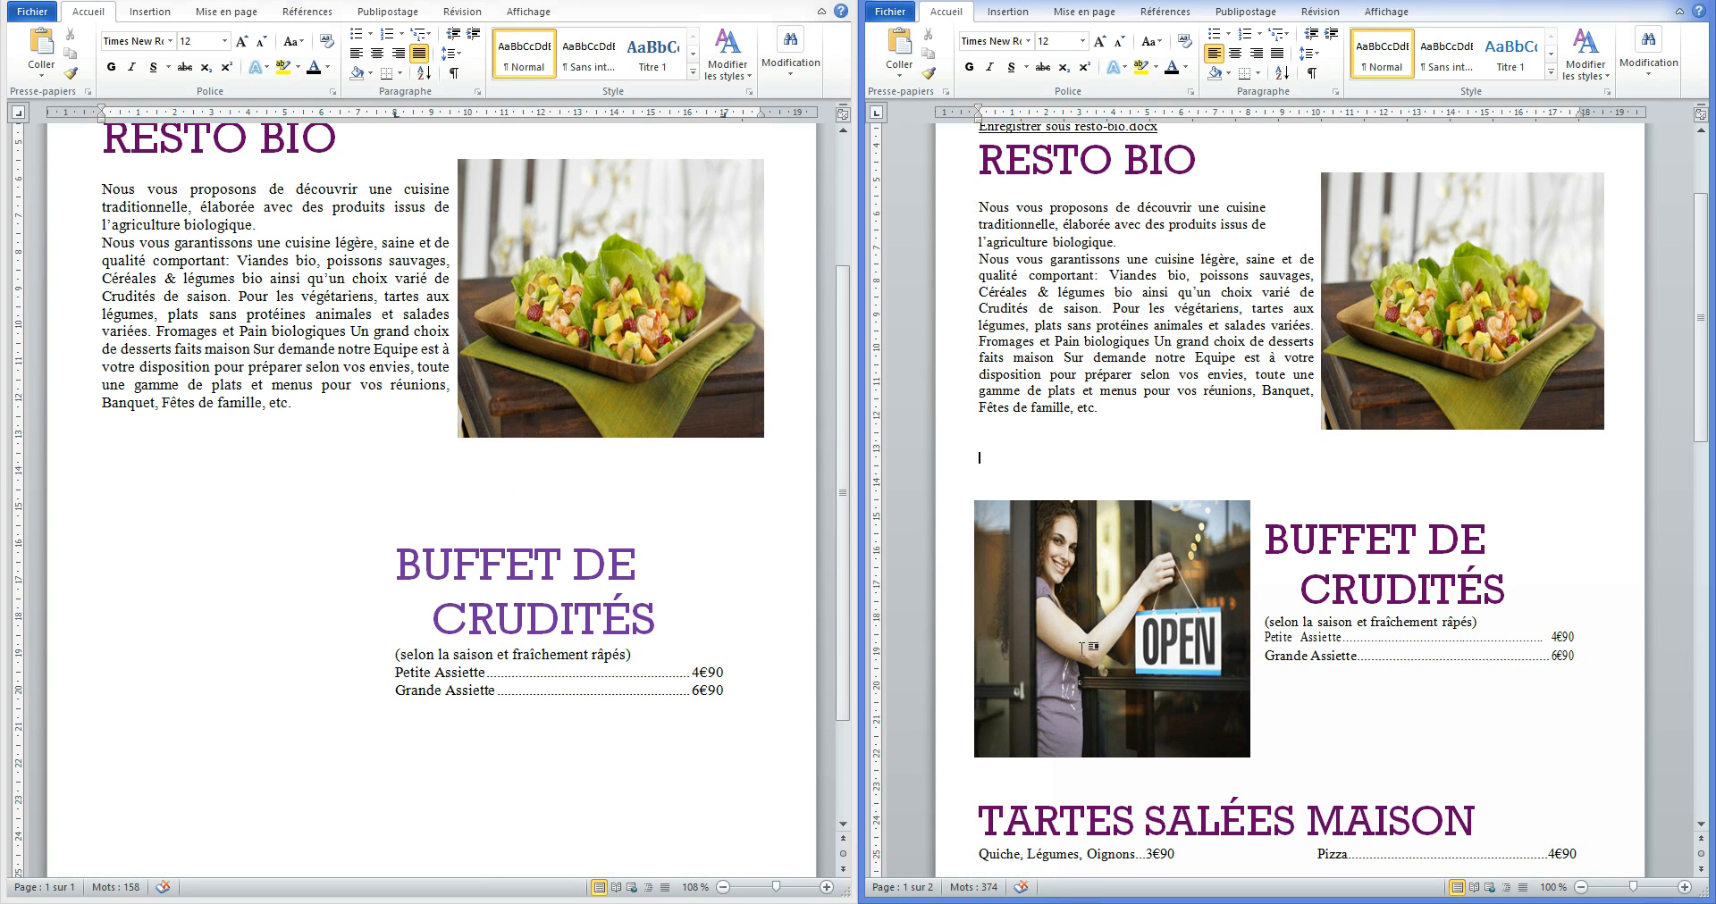
{"action": "left_click", "coordinate": [1417, 469]}
{"action": "left_click", "coordinate": [1226, 514]}
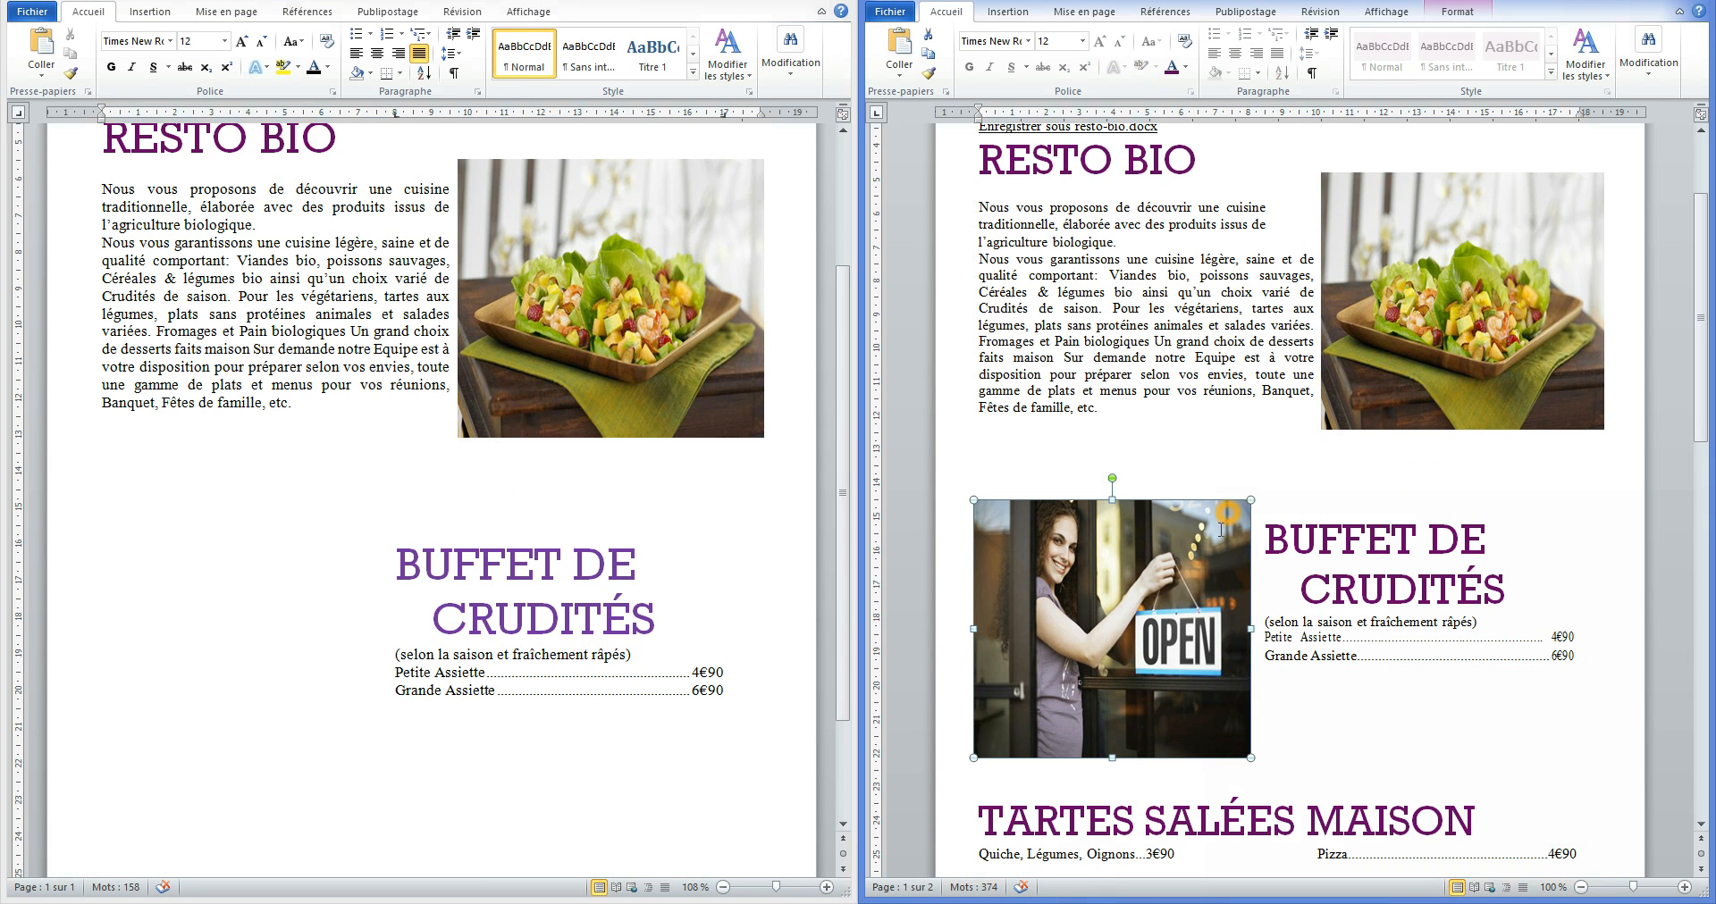
{"action": "left_click", "coordinate": [1155, 527]}
{"action": "left_click", "coordinate": [222, 545]}
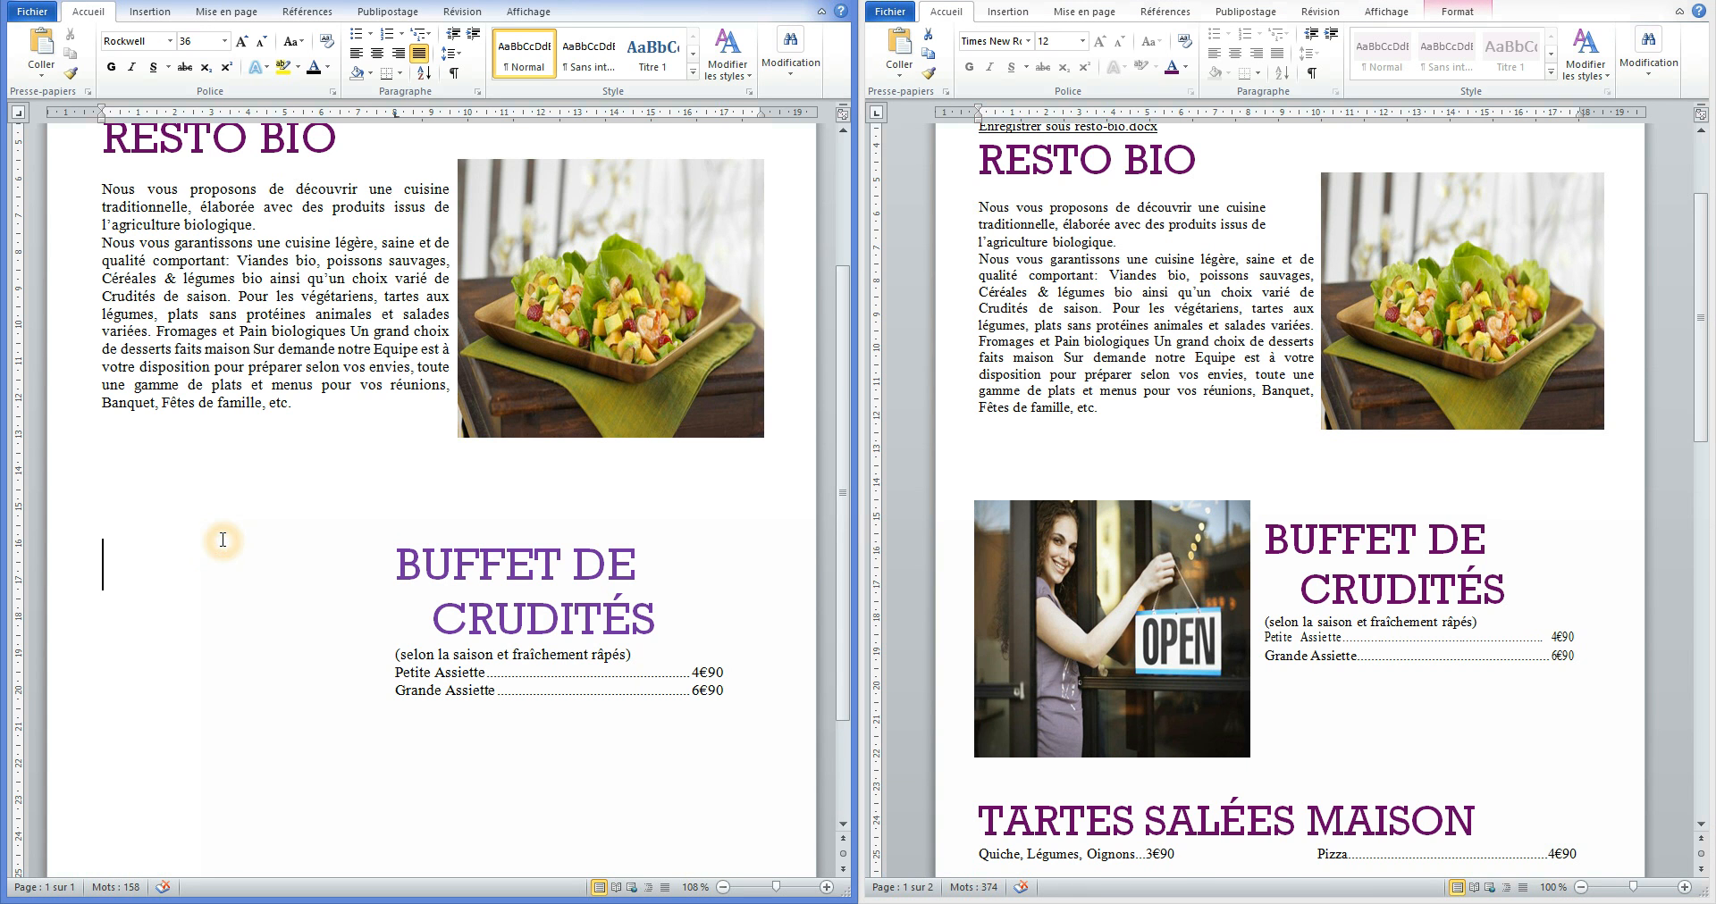
{"action": "key", "text": "ctrl+v"}
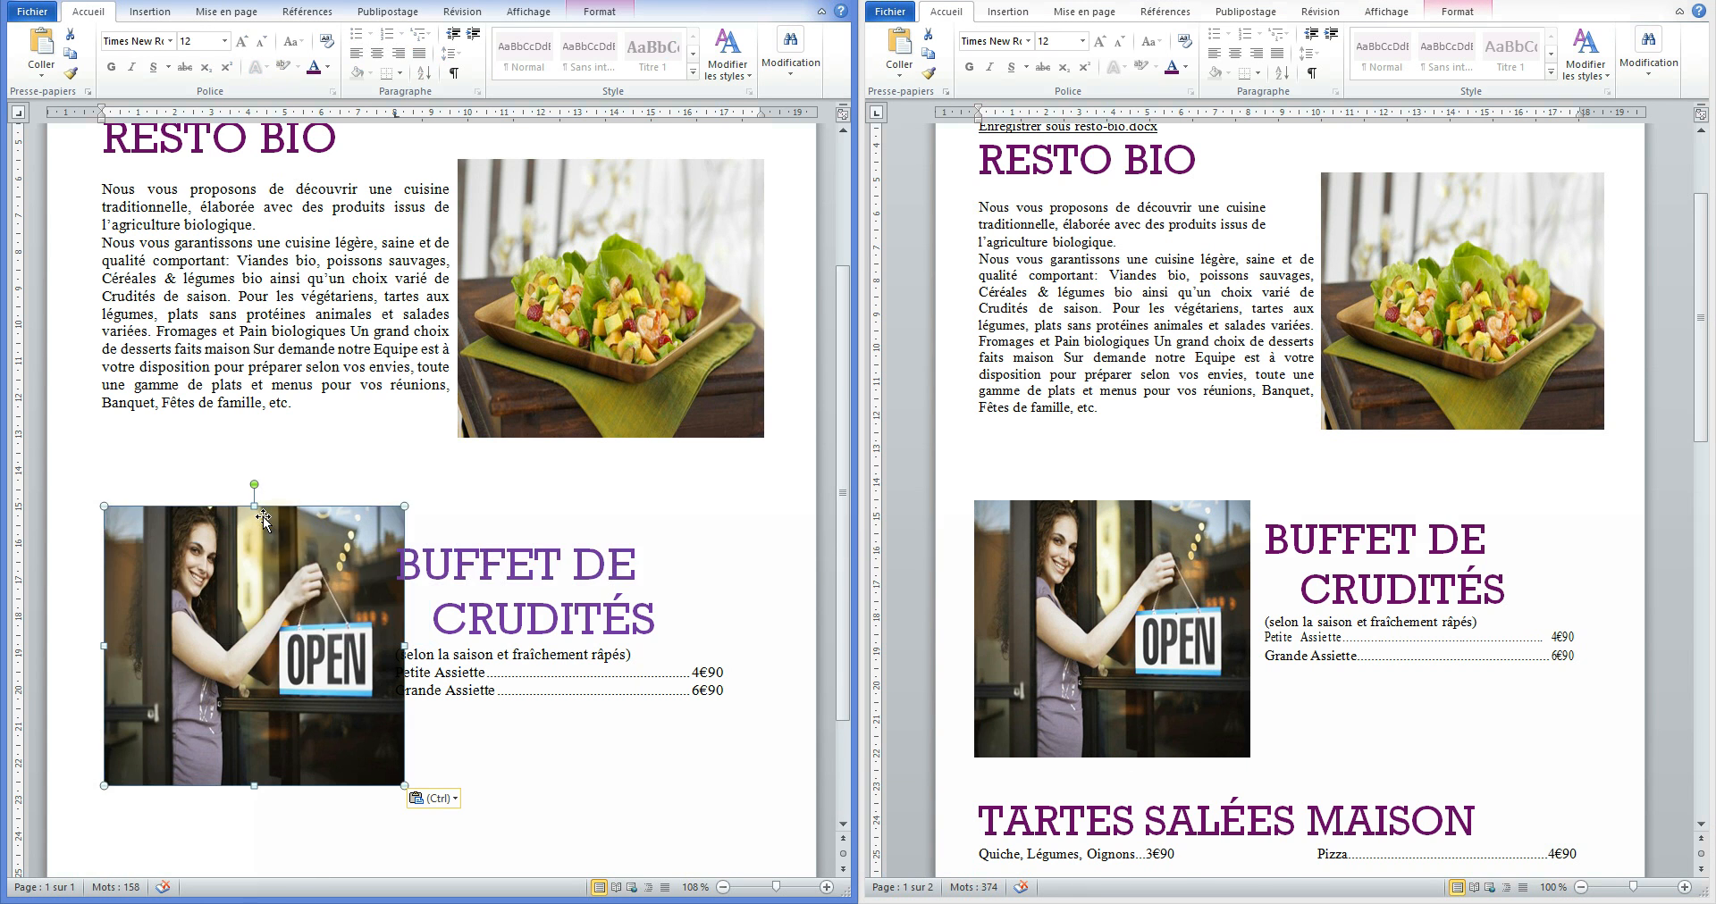
Try placing the OPEN sign photo with Aligné sur le texte wrapping and repositioning it, and undo the last move.
{"action": "left_click_drag", "start_coordinate": [265, 525], "coordinate": [328, 533]}
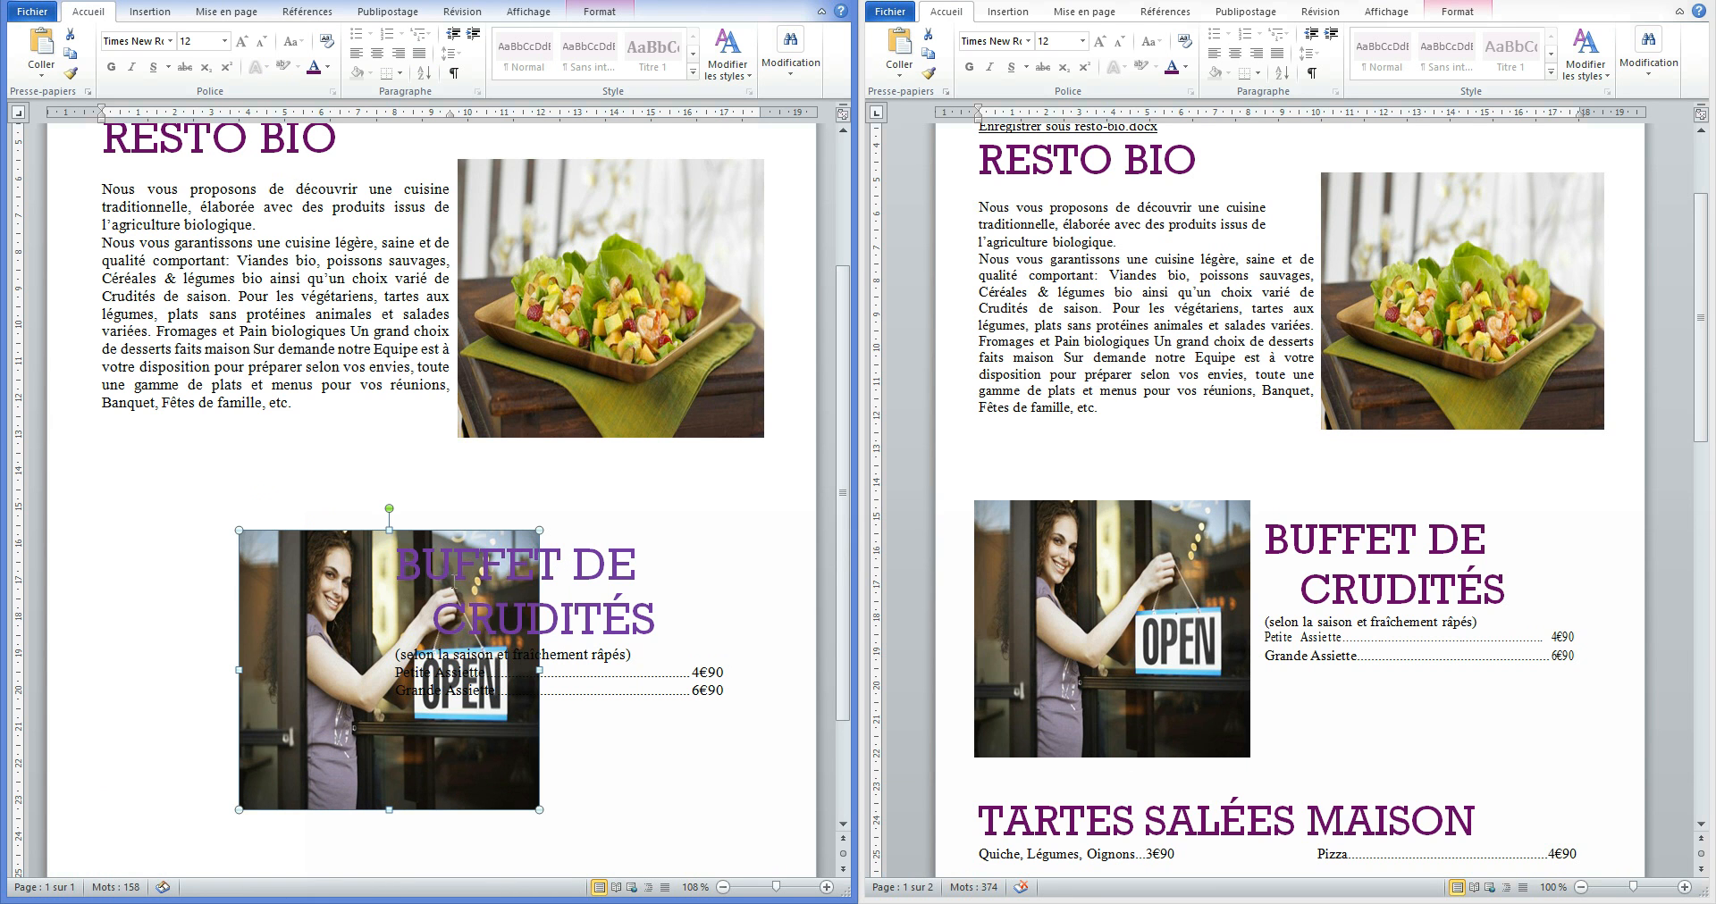
{"action": "right_click", "coordinate": [330, 535]}
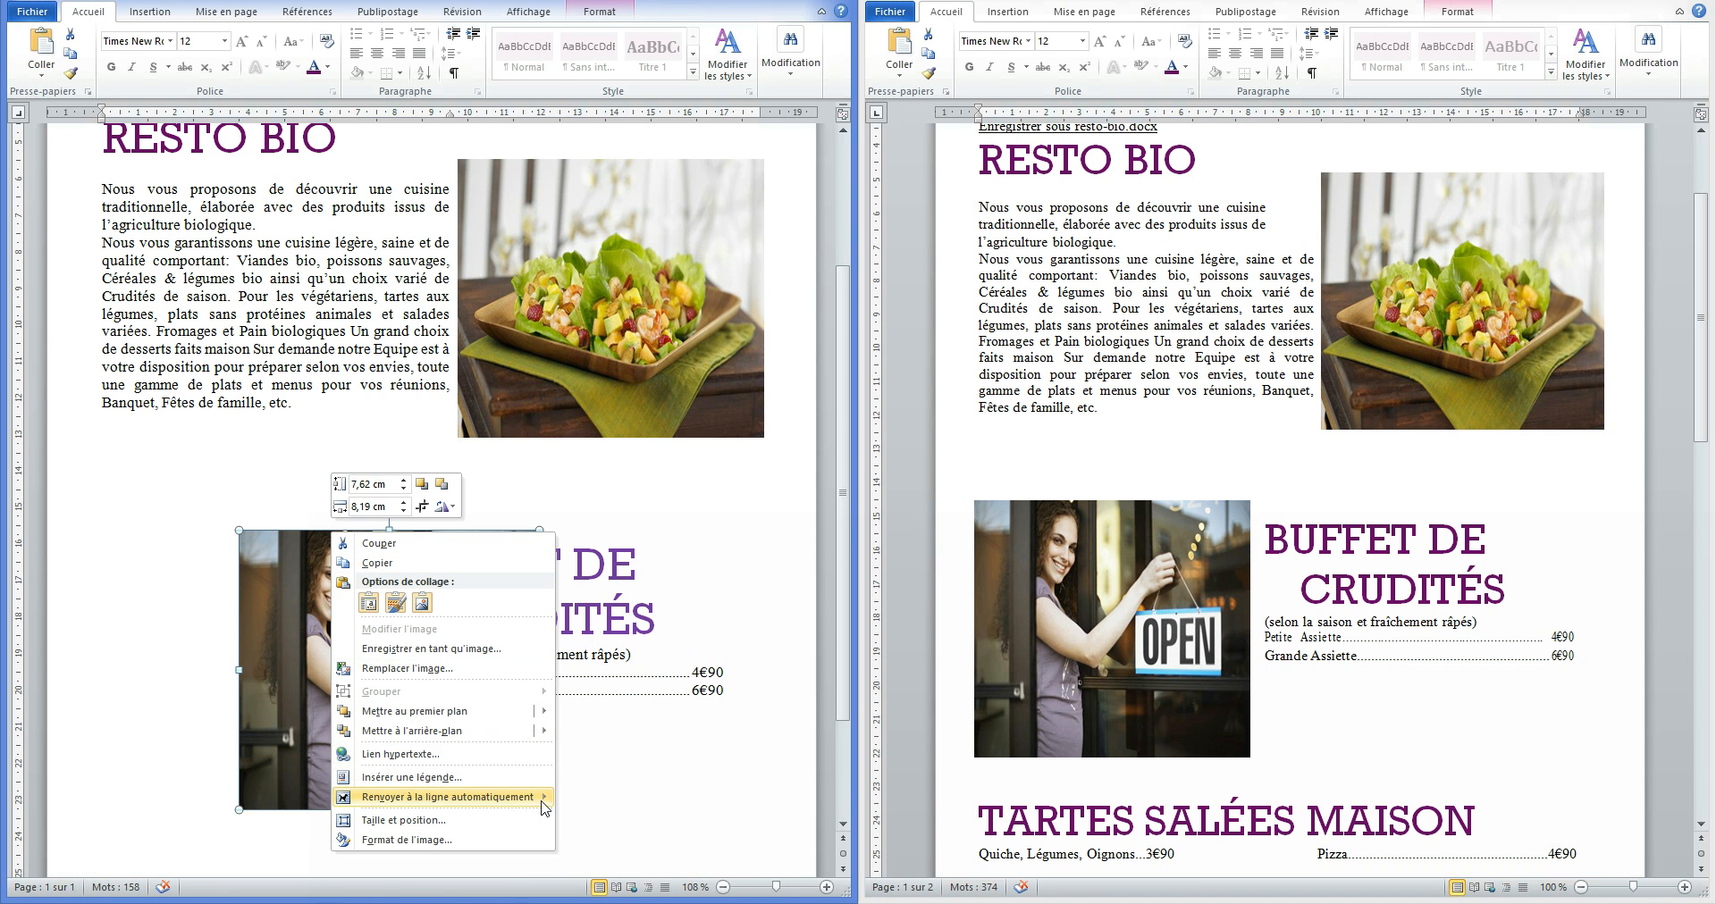
{"action": "mouse_move", "coordinate": [545, 809]}
{"action": "left_click", "coordinate": [623, 717]}
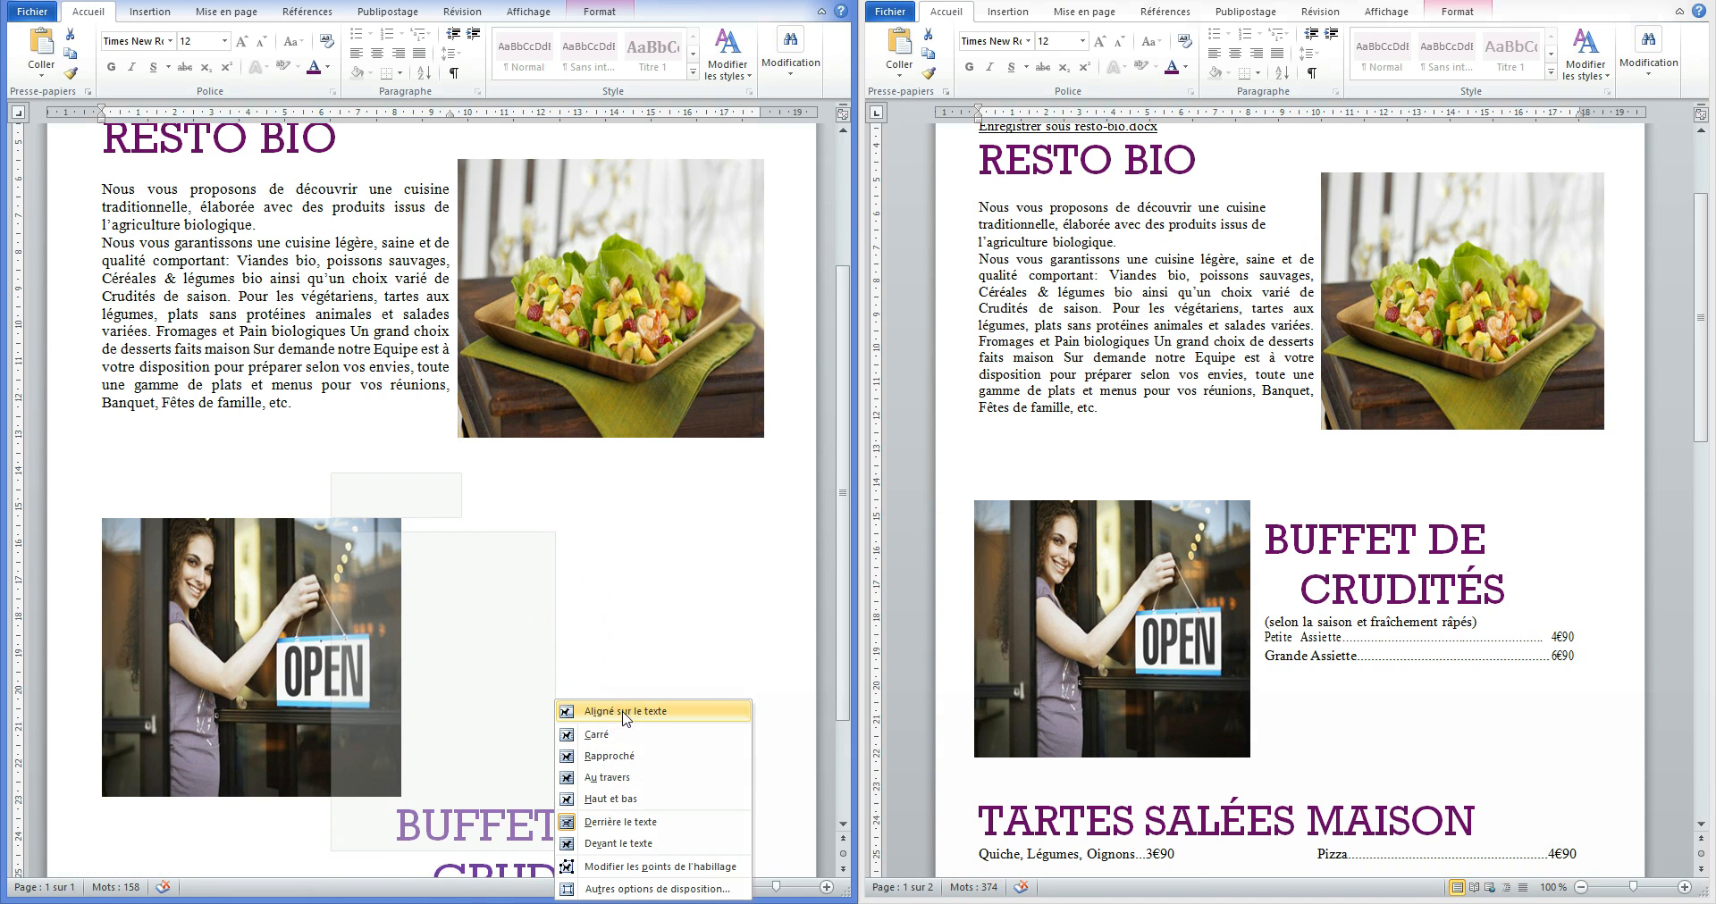
{"action": "left_click_drag", "start_coordinate": [361, 538], "coordinate": [292, 568]}
{"action": "left_click_drag", "start_coordinate": [293, 755], "coordinate": [311, 823]}
{"action": "left_click", "coordinate": [314, 686]}
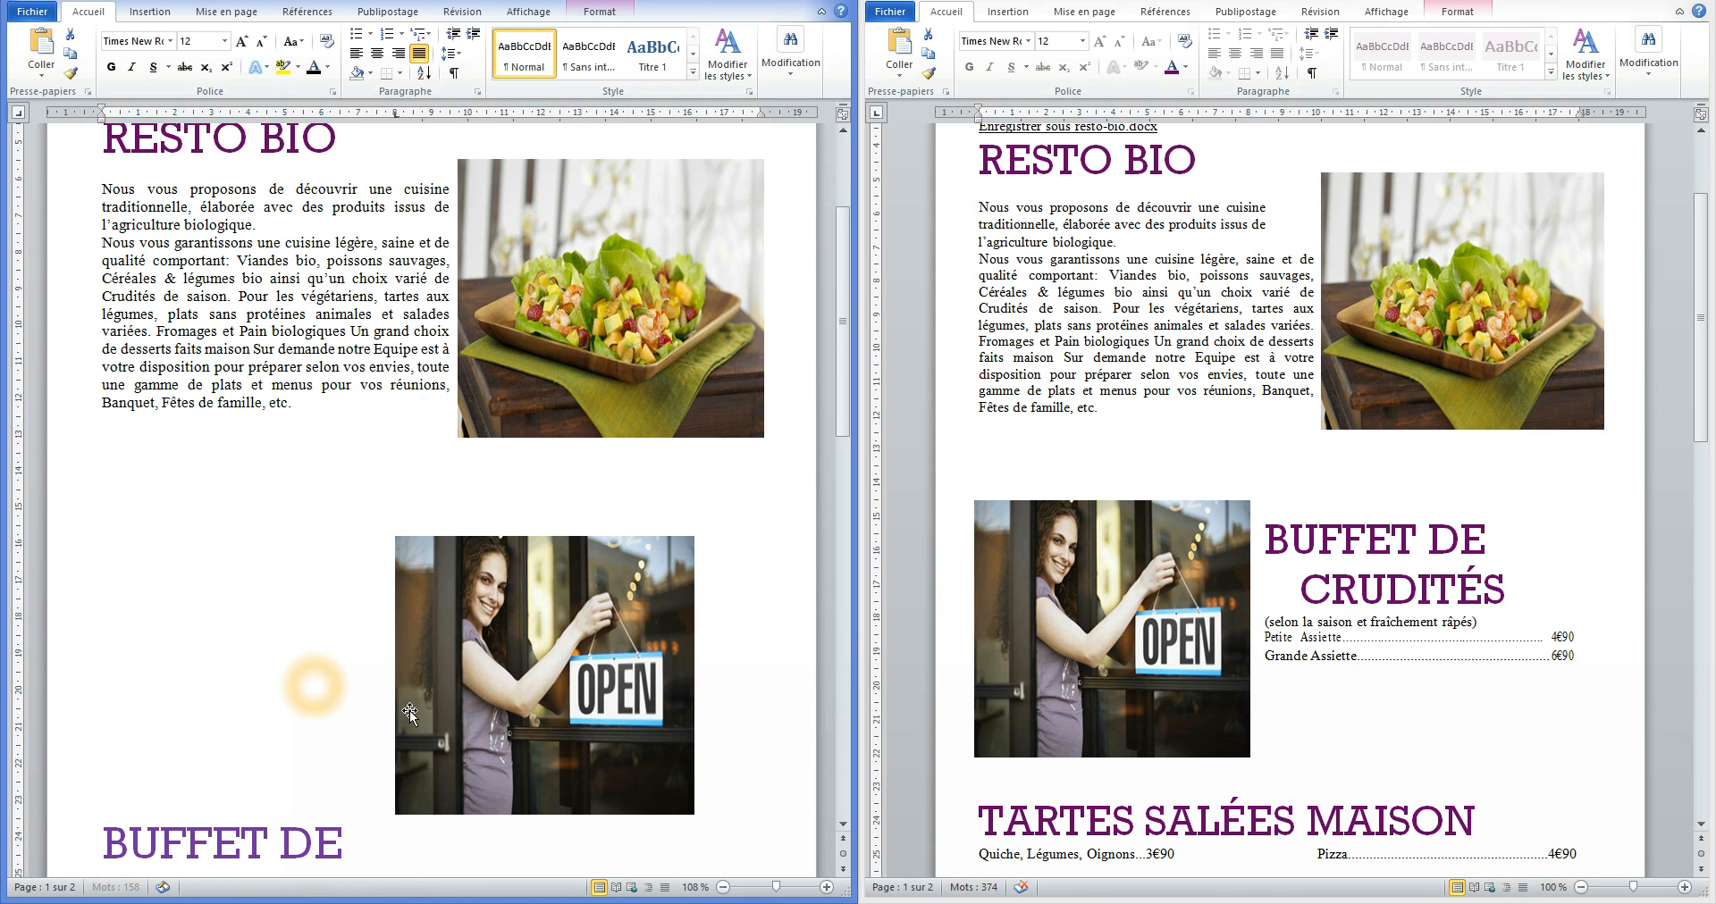
{"action": "key", "text": "ctrl+z"}
{"action": "left_click", "coordinate": [332, 674]}
{"action": "left_click", "coordinate": [307, 673]}
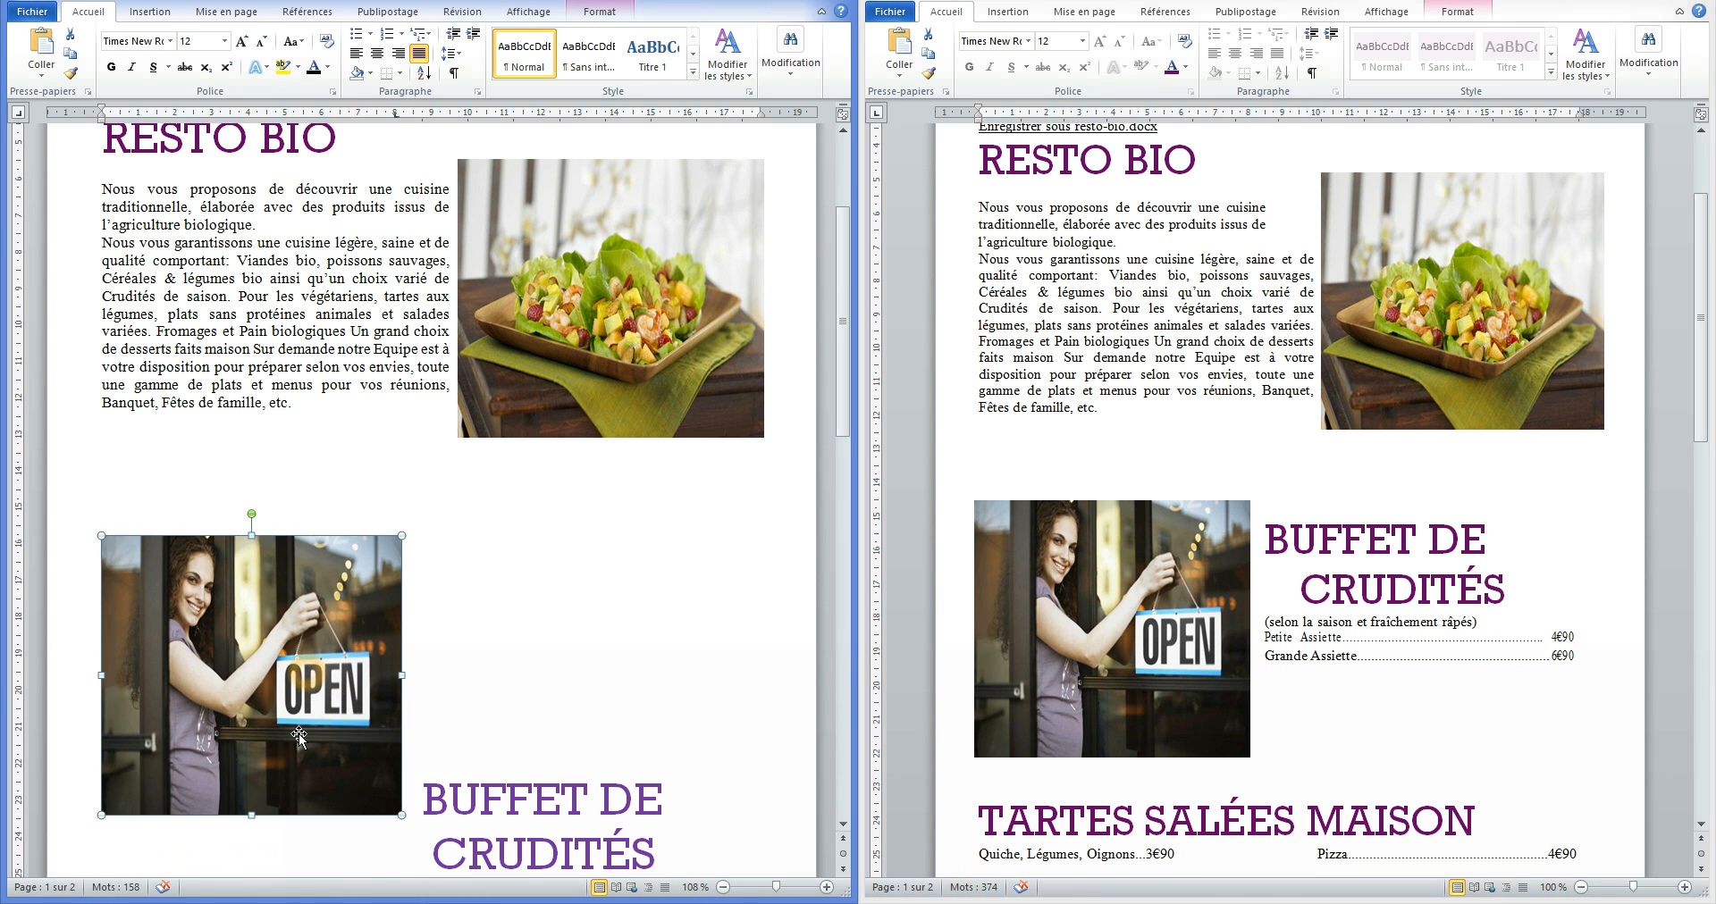
Set the OPEN sign photo's text wrapping to Devant le texte and place it beside the "BUFFET DE CRUDITÉS" title.
{"action": "left_click", "coordinate": [347, 615]}
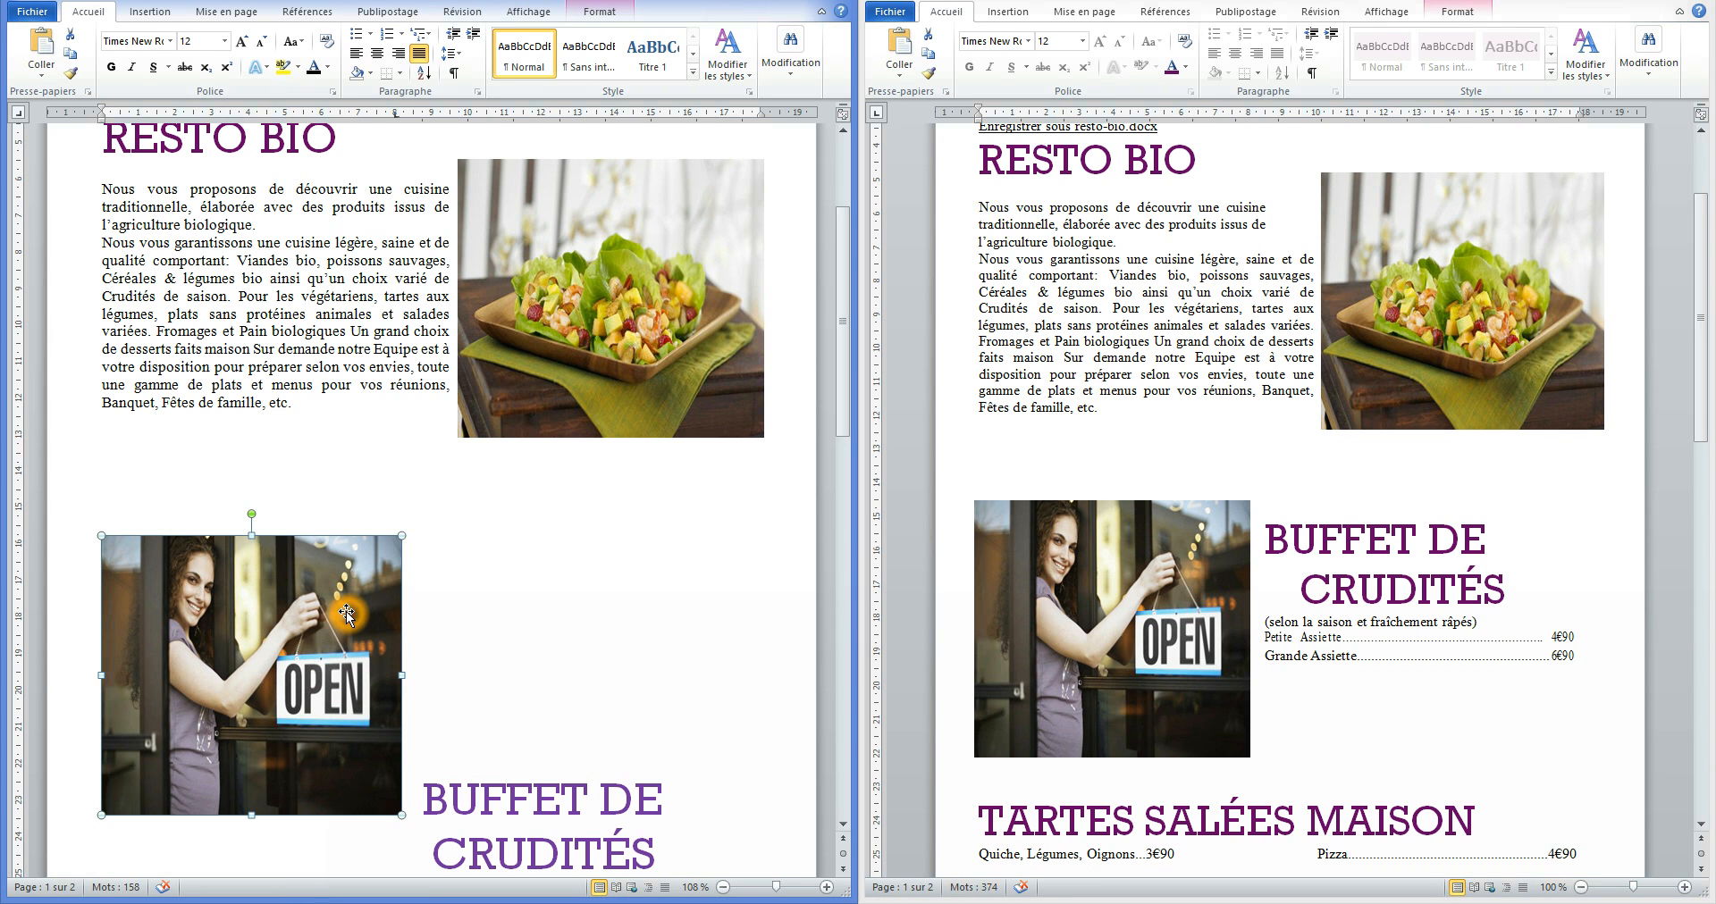
{"action": "right_click", "coordinate": [347, 615]}
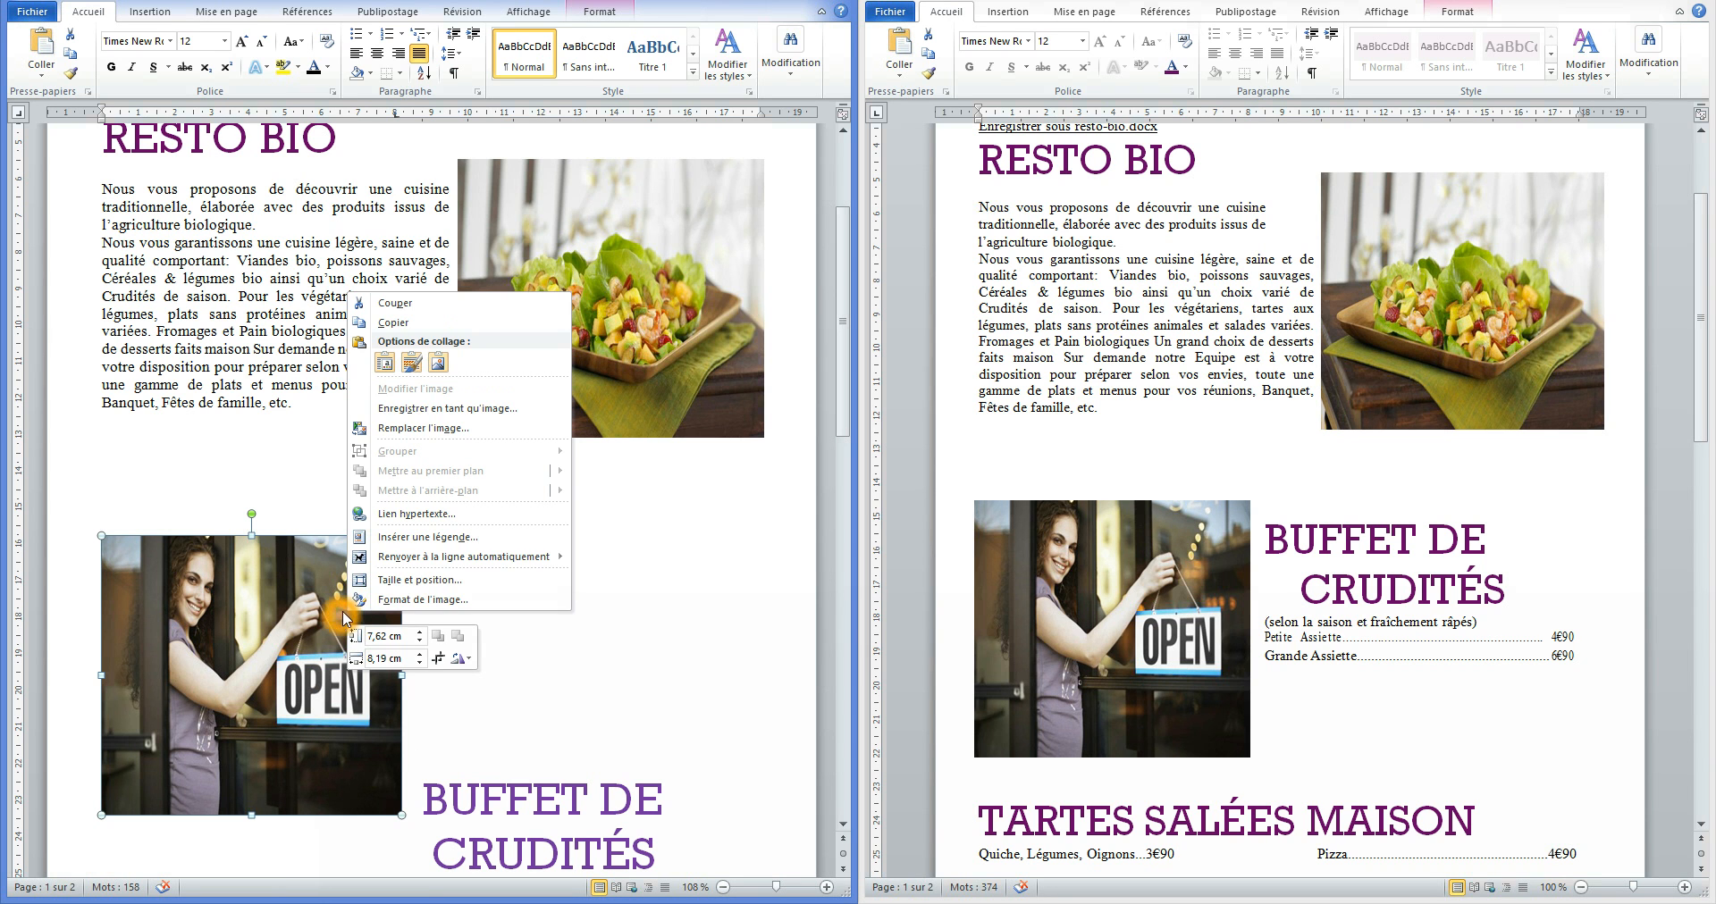
{"action": "mouse_move", "coordinate": [479, 565]}
{"action": "left_click", "coordinate": [625, 672]}
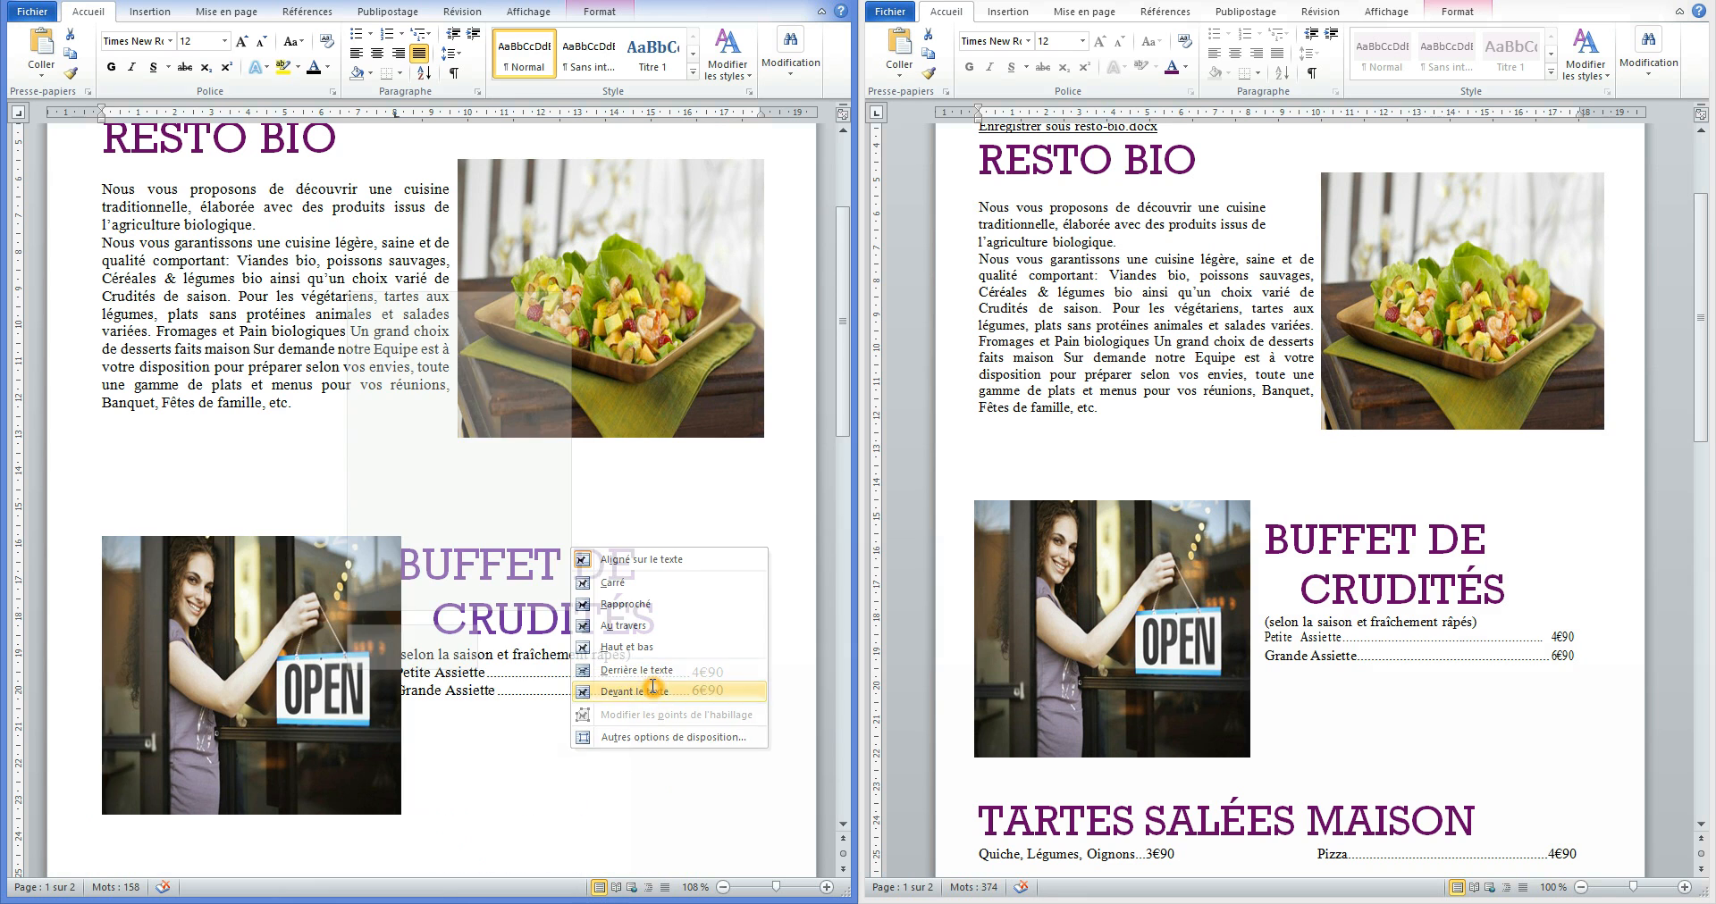
{"action": "left_click_drag", "start_coordinate": [239, 608], "coordinate": [443, 731]}
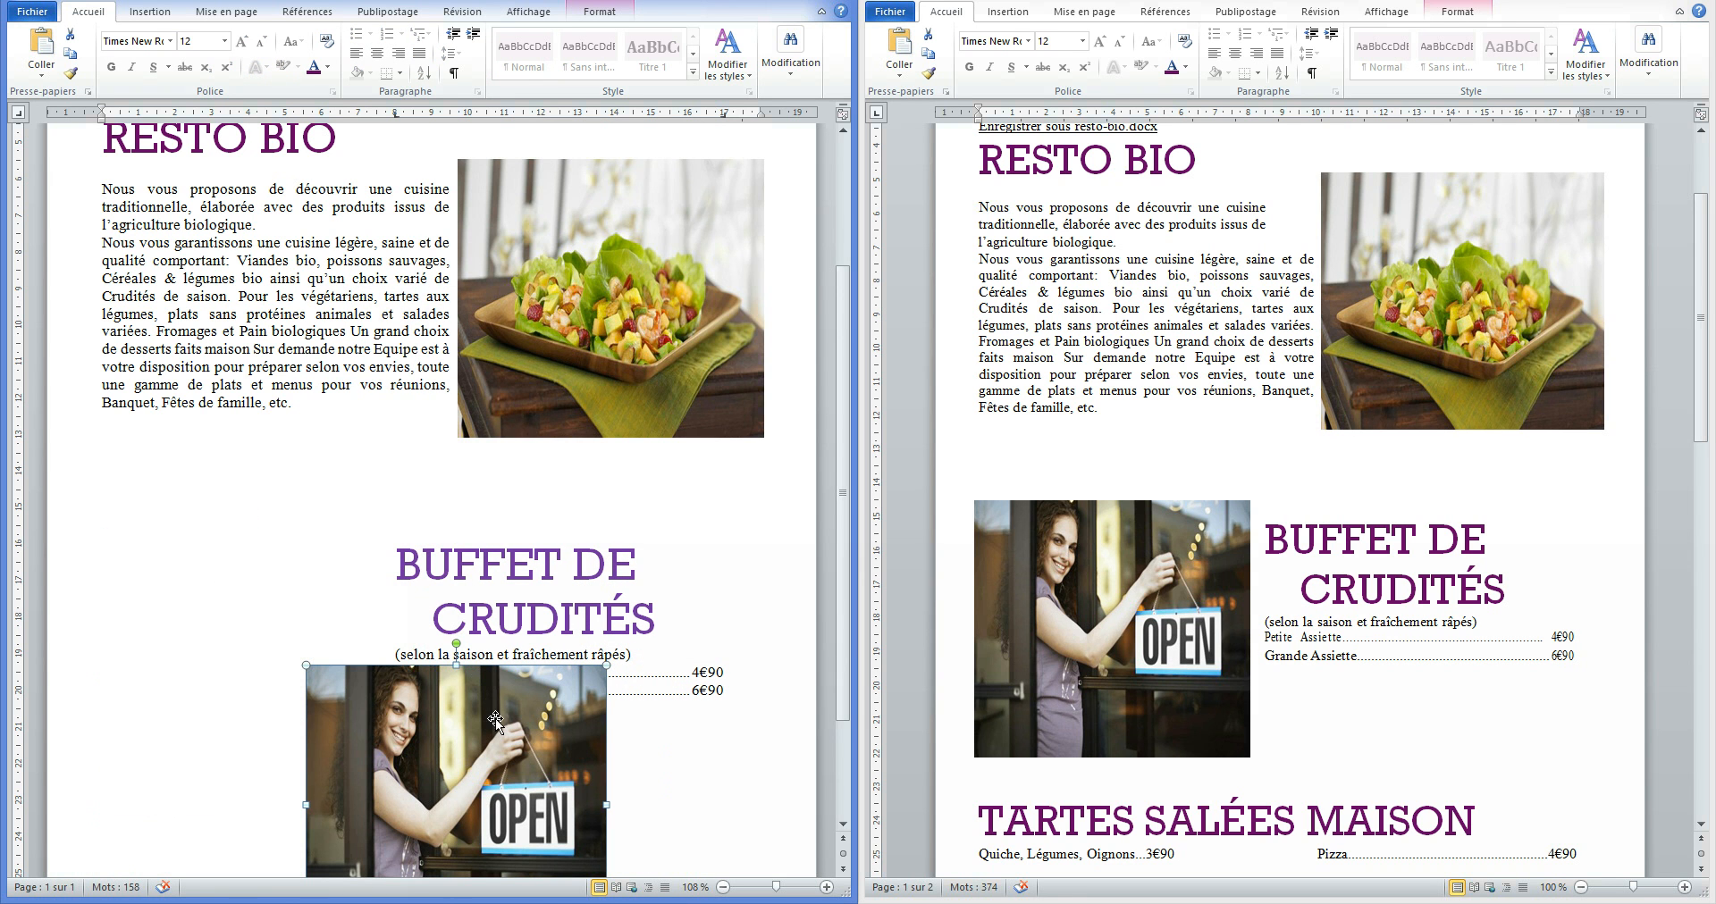
{"action": "left_click_drag", "start_coordinate": [496, 728], "coordinate": [286, 578]}
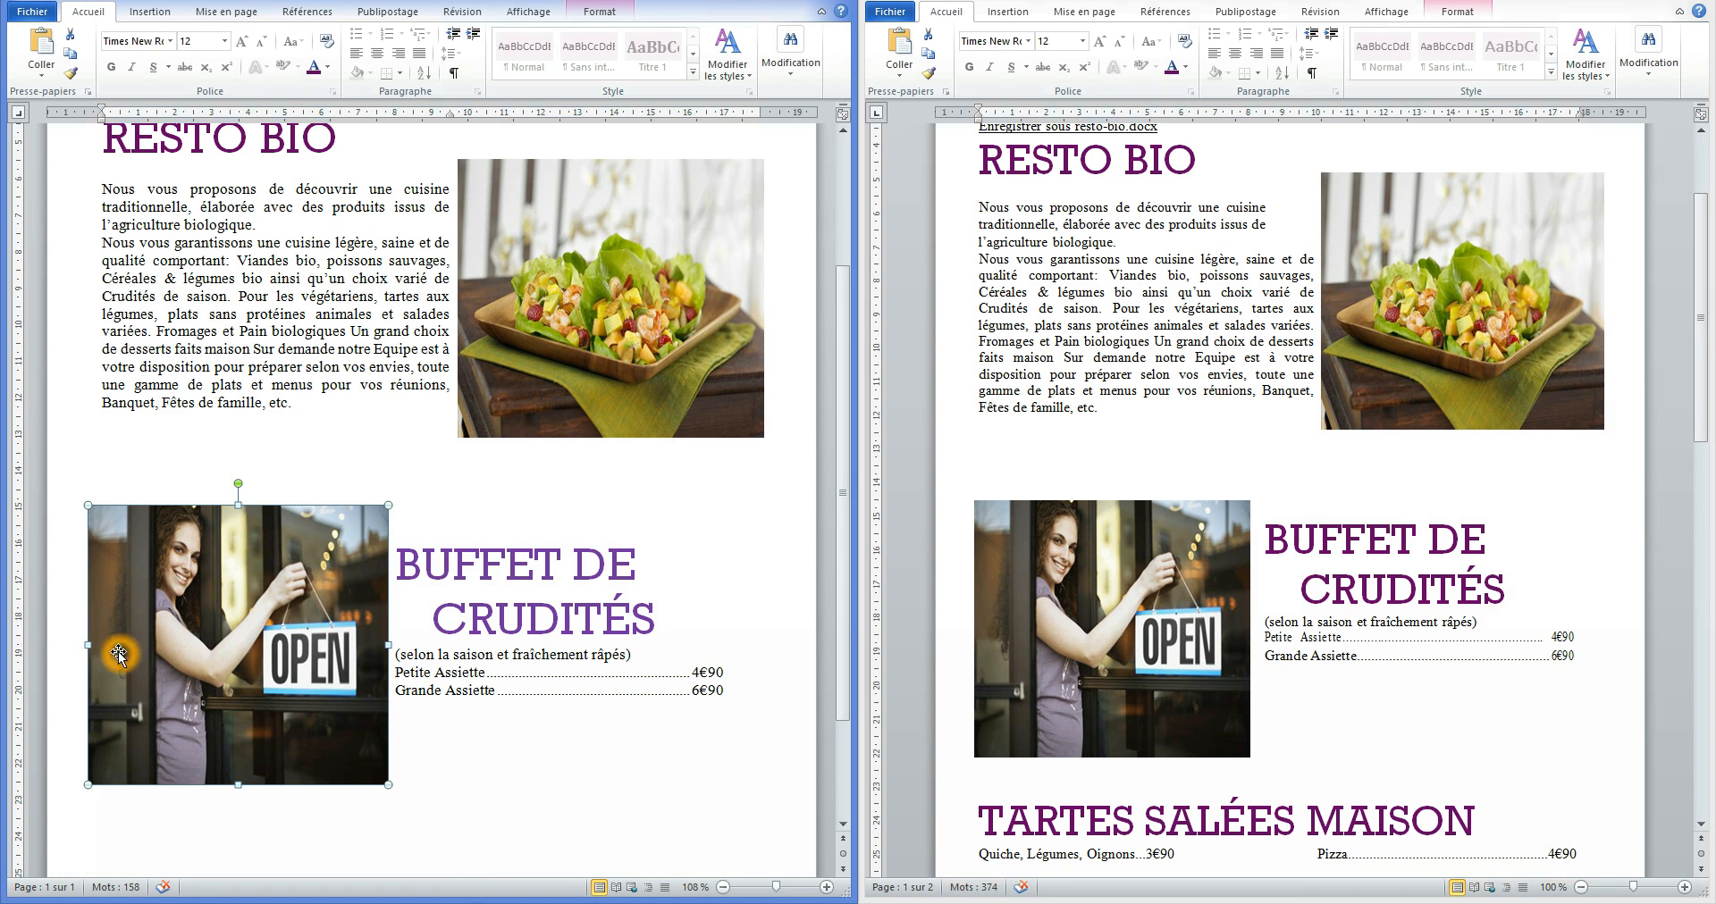
Narrow the OPEN sign photo so its left edge lines up with the page's left text margin.
{"action": "left_click_drag", "start_coordinate": [88, 646], "coordinate": [101, 646]}
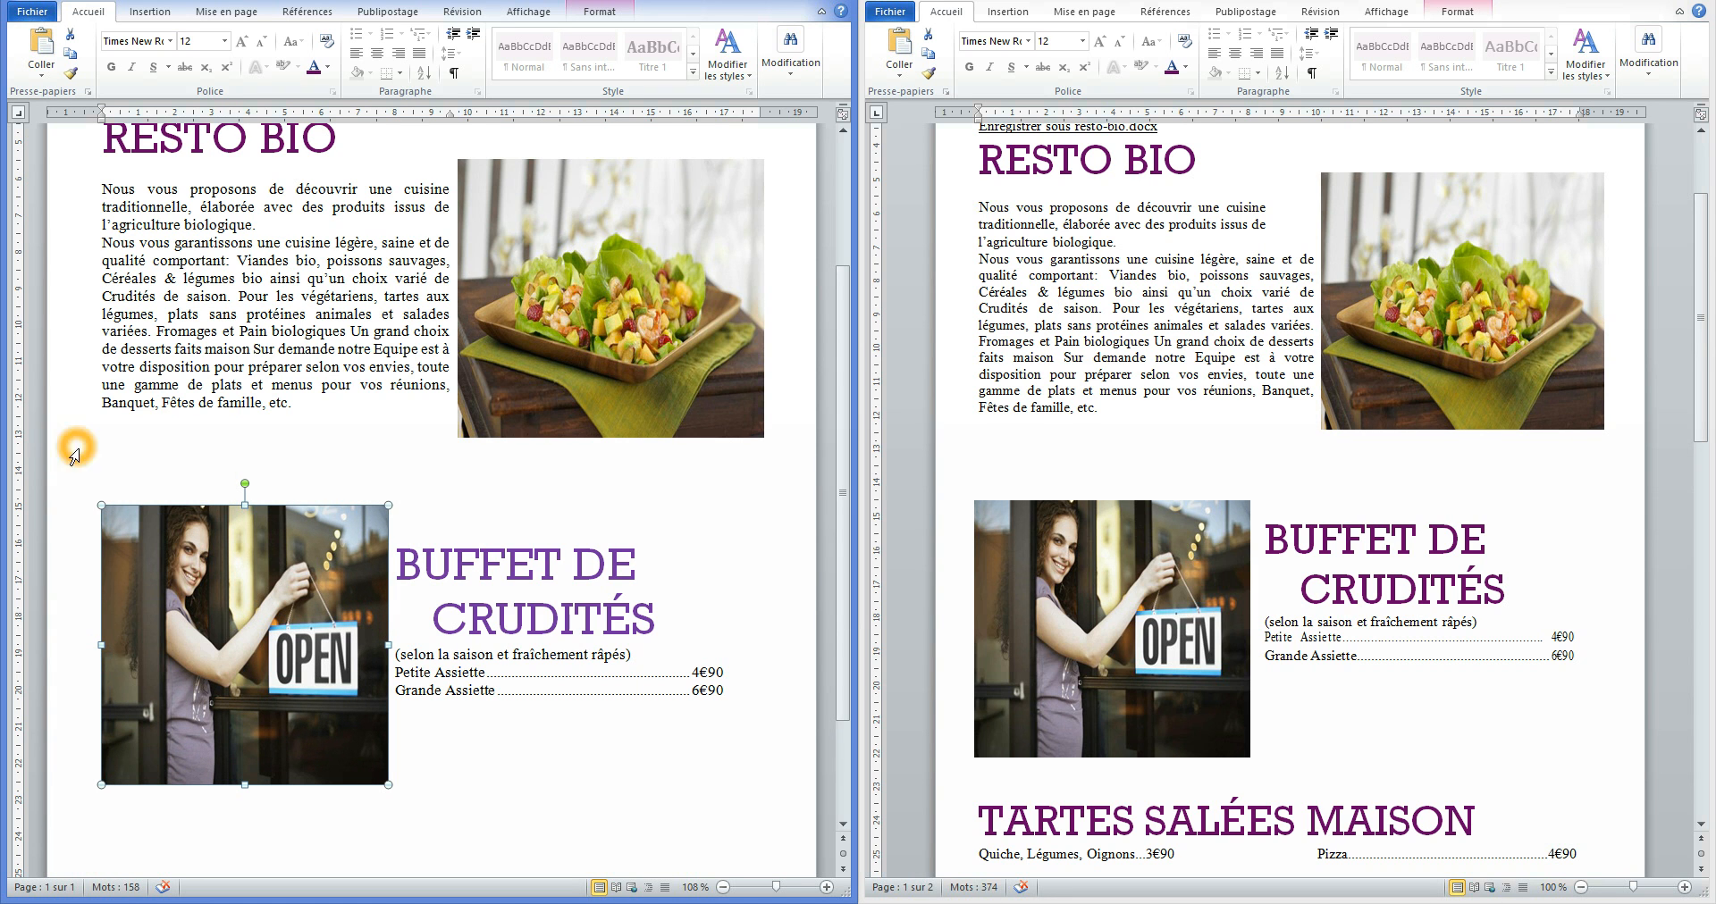
{"action": "left_click", "coordinate": [346, 406]}
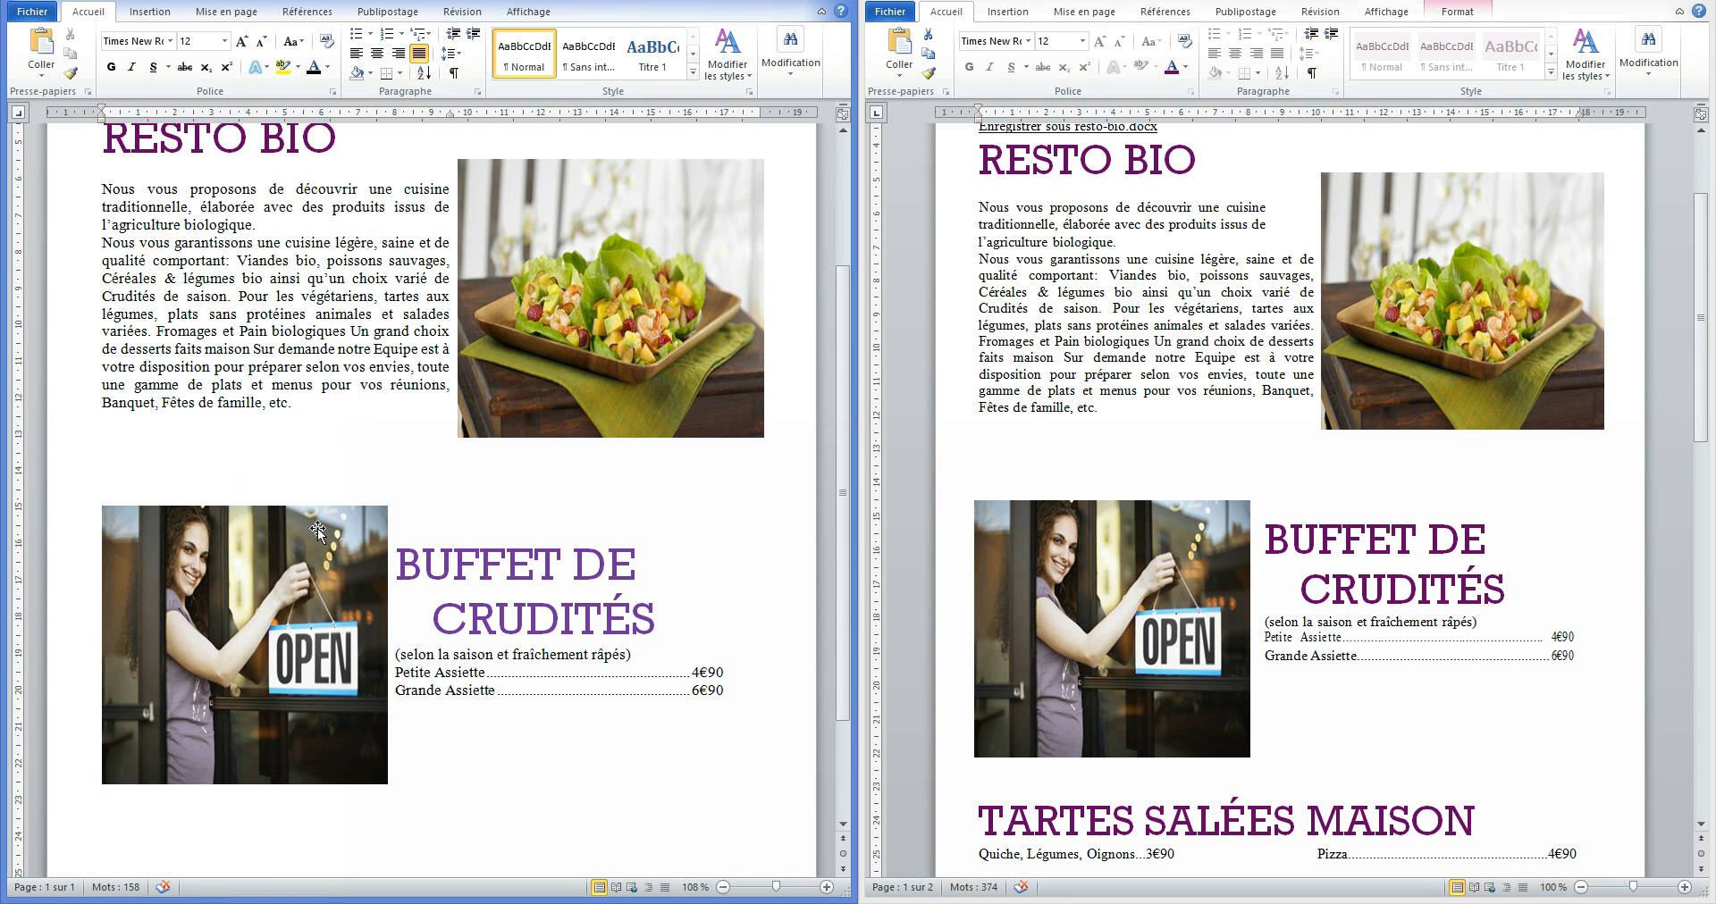
{"action": "scroll", "coordinate": [304, 536], "scroll_direction": "down", "scroll_amount": 3}
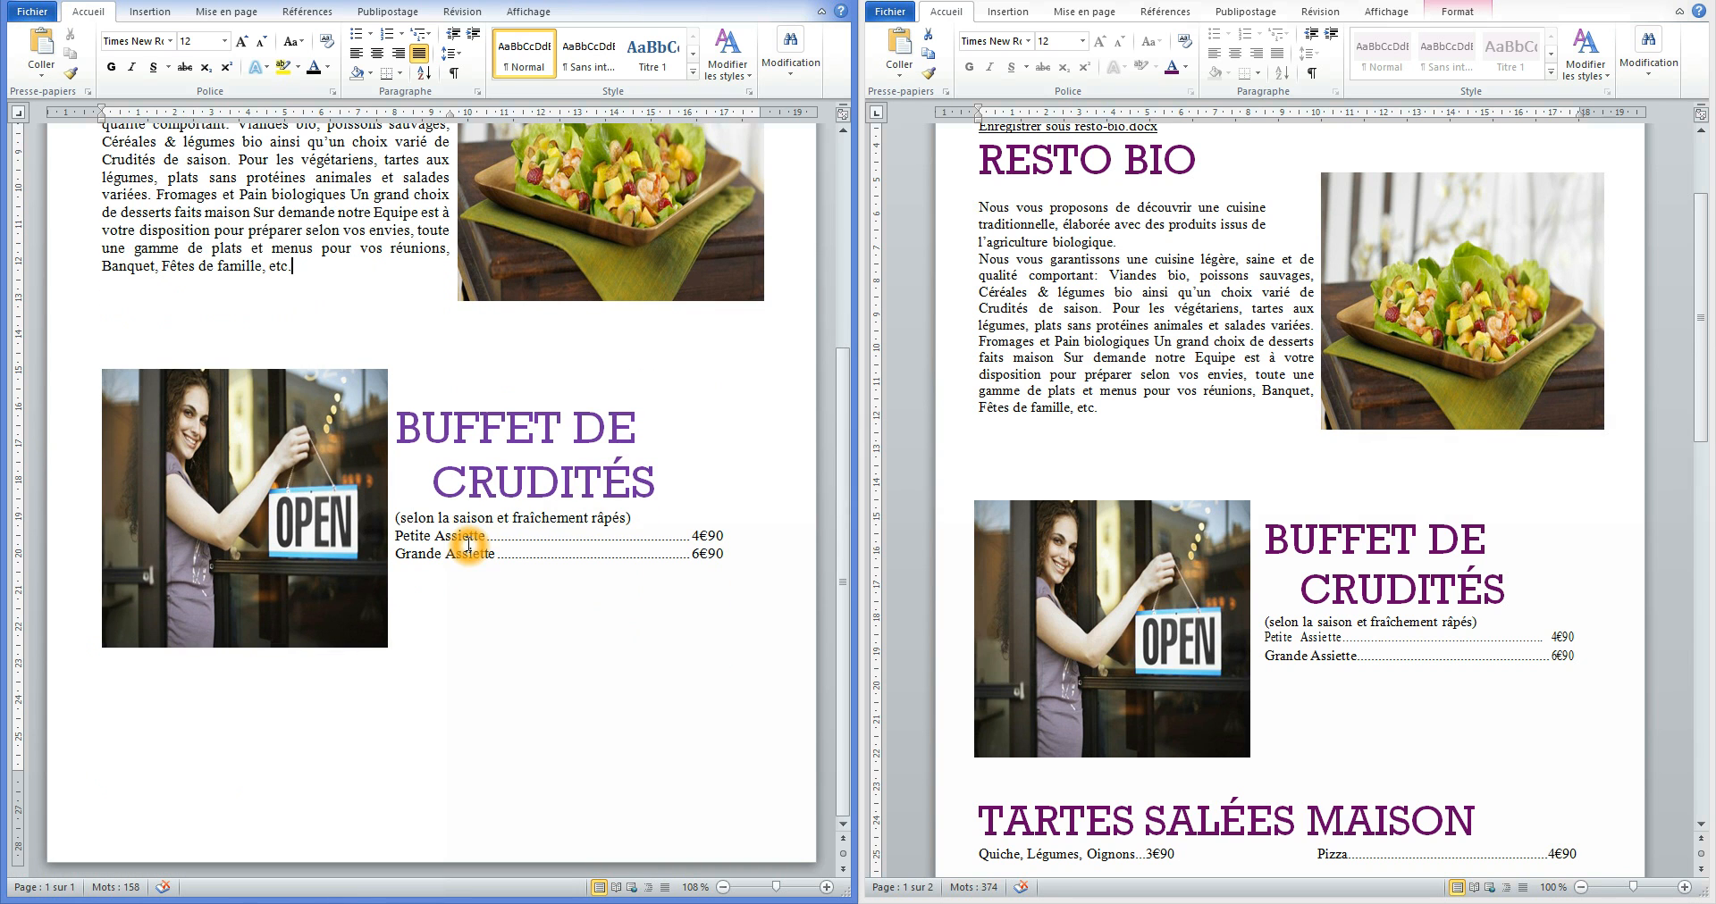
Reduce the OPEN sign photo's height slightly by lowering its upper edge, keeping it beside the "BUFFET DE CRUDITÉS" block.
{"action": "left_click", "coordinate": [305, 493]}
{"action": "left_click", "coordinate": [598, 11]}
{"action": "left_click", "coordinate": [656, 42]}
{"action": "key", "text": "BackSpace"}
{"action": "type", "text": "6"}
{"action": "left_click", "coordinate": [651, 67]}
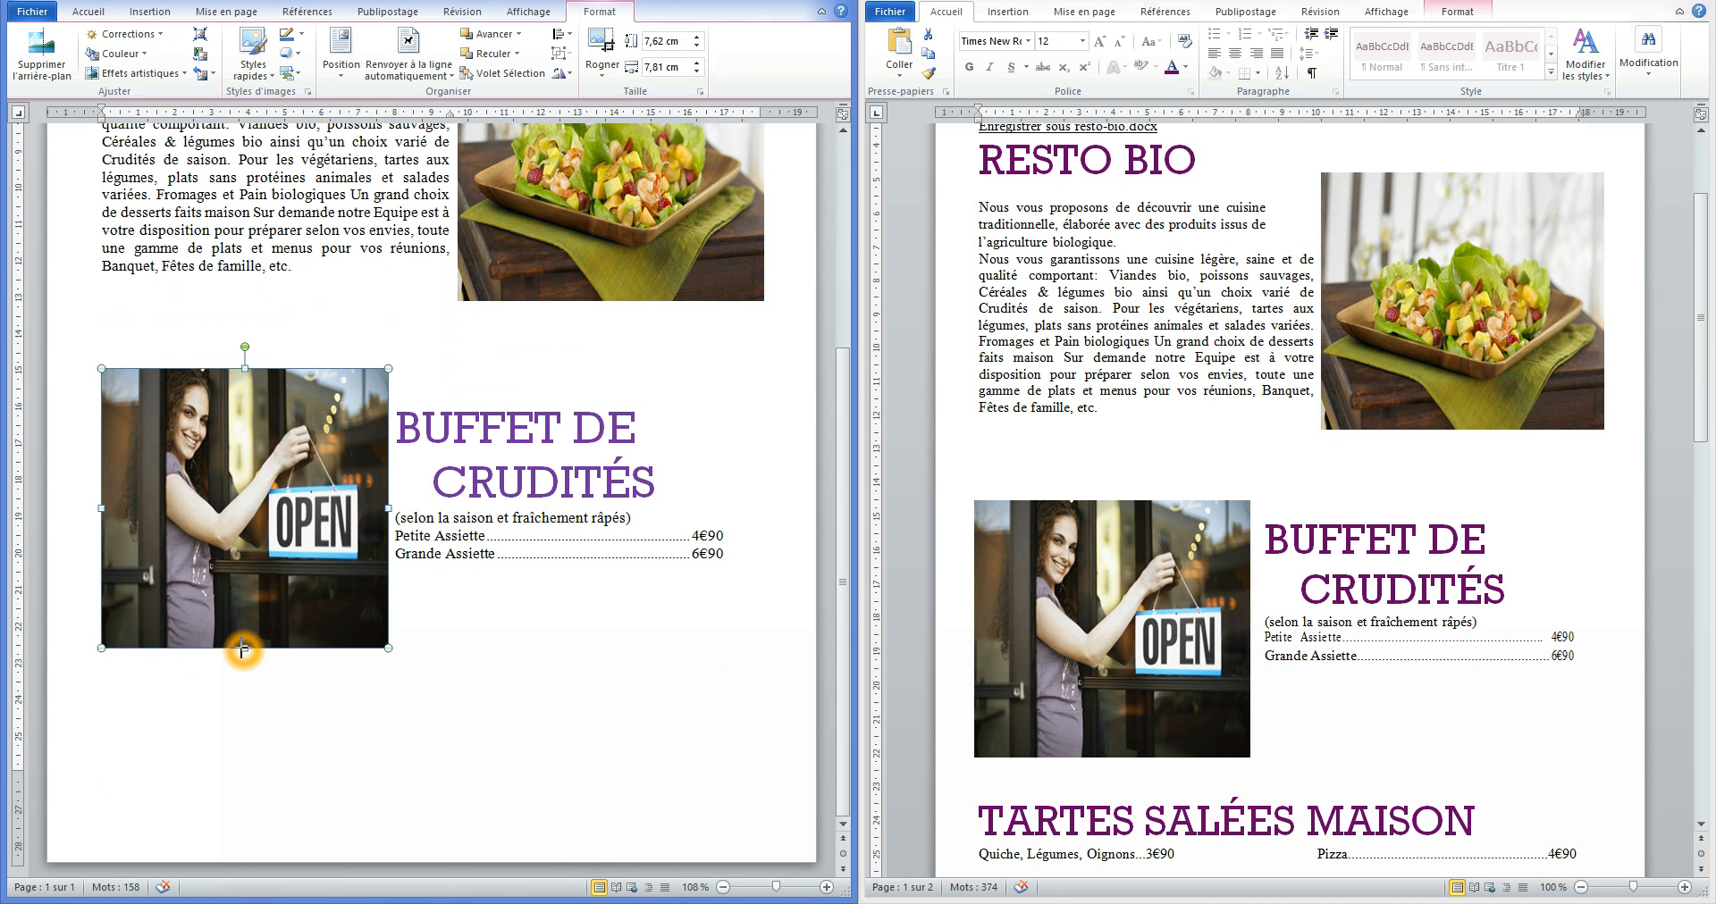
{"action": "left_click_drag", "start_coordinate": [242, 649], "coordinate": [243, 634]}
{"action": "left_click_drag", "start_coordinate": [267, 503], "coordinate": [266, 522]}
{"action": "left_click", "coordinate": [498, 619]}
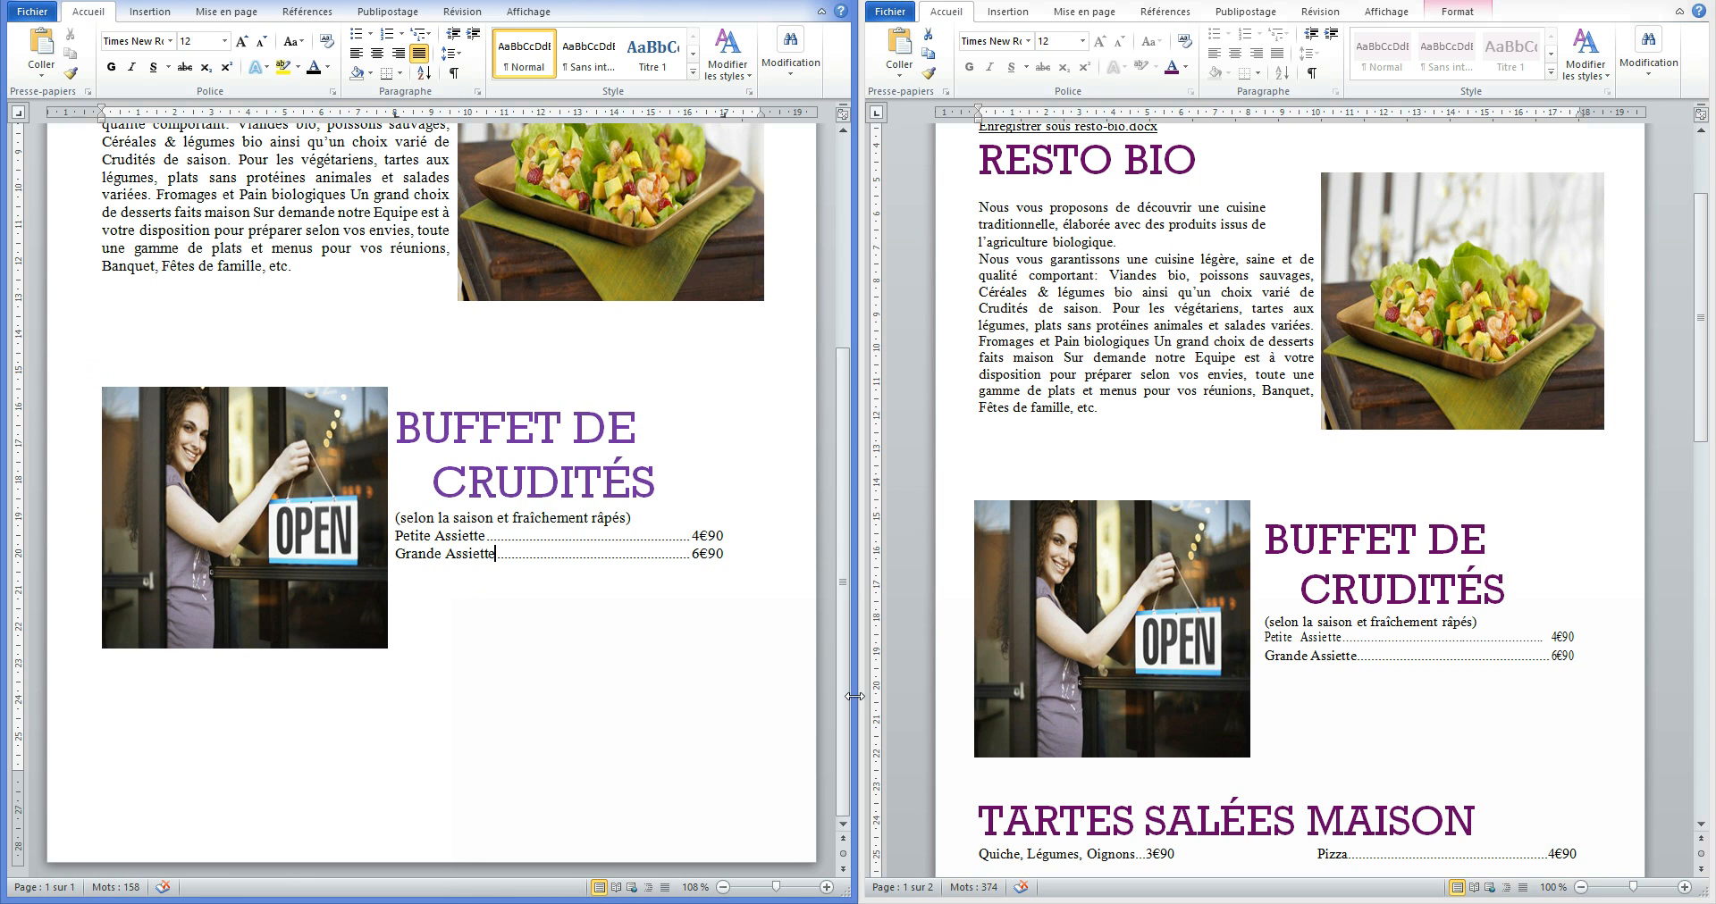
Copy the title "TARTES SALÉES MAISON" from the model document and paste it below the OPEN sign photo.
{"action": "left_click", "coordinate": [1337, 644]}
{"action": "scroll", "coordinate": [1337, 643], "scroll_direction": "down", "scroll_amount": 4}
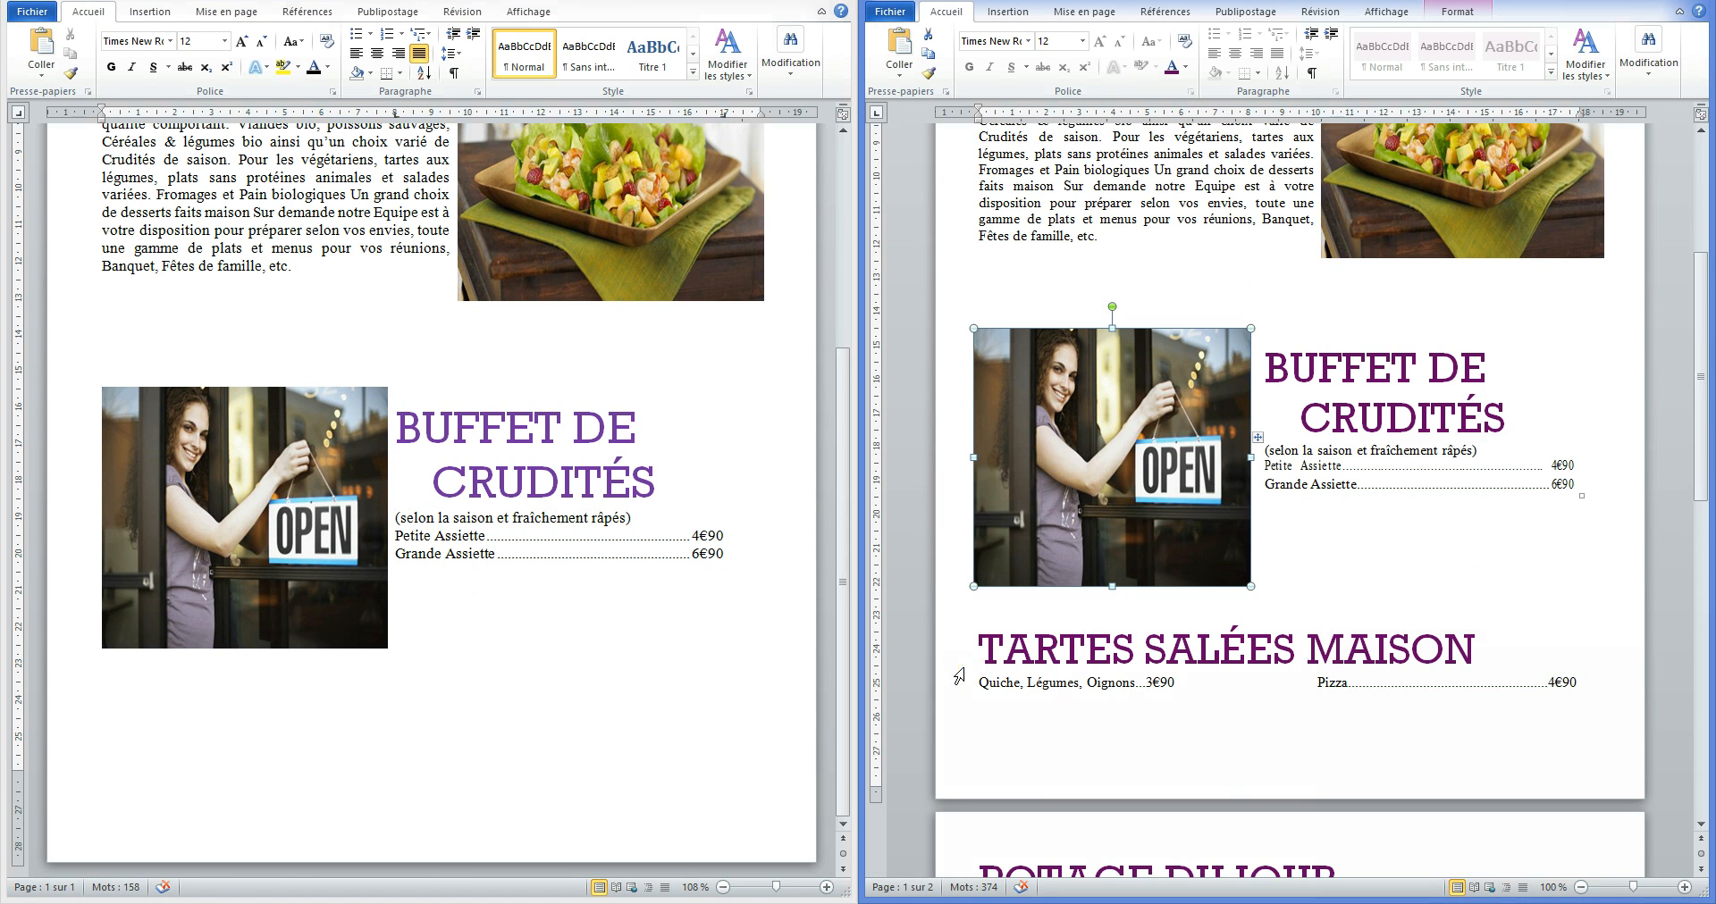
{"action": "left_click", "coordinate": [125, 665]}
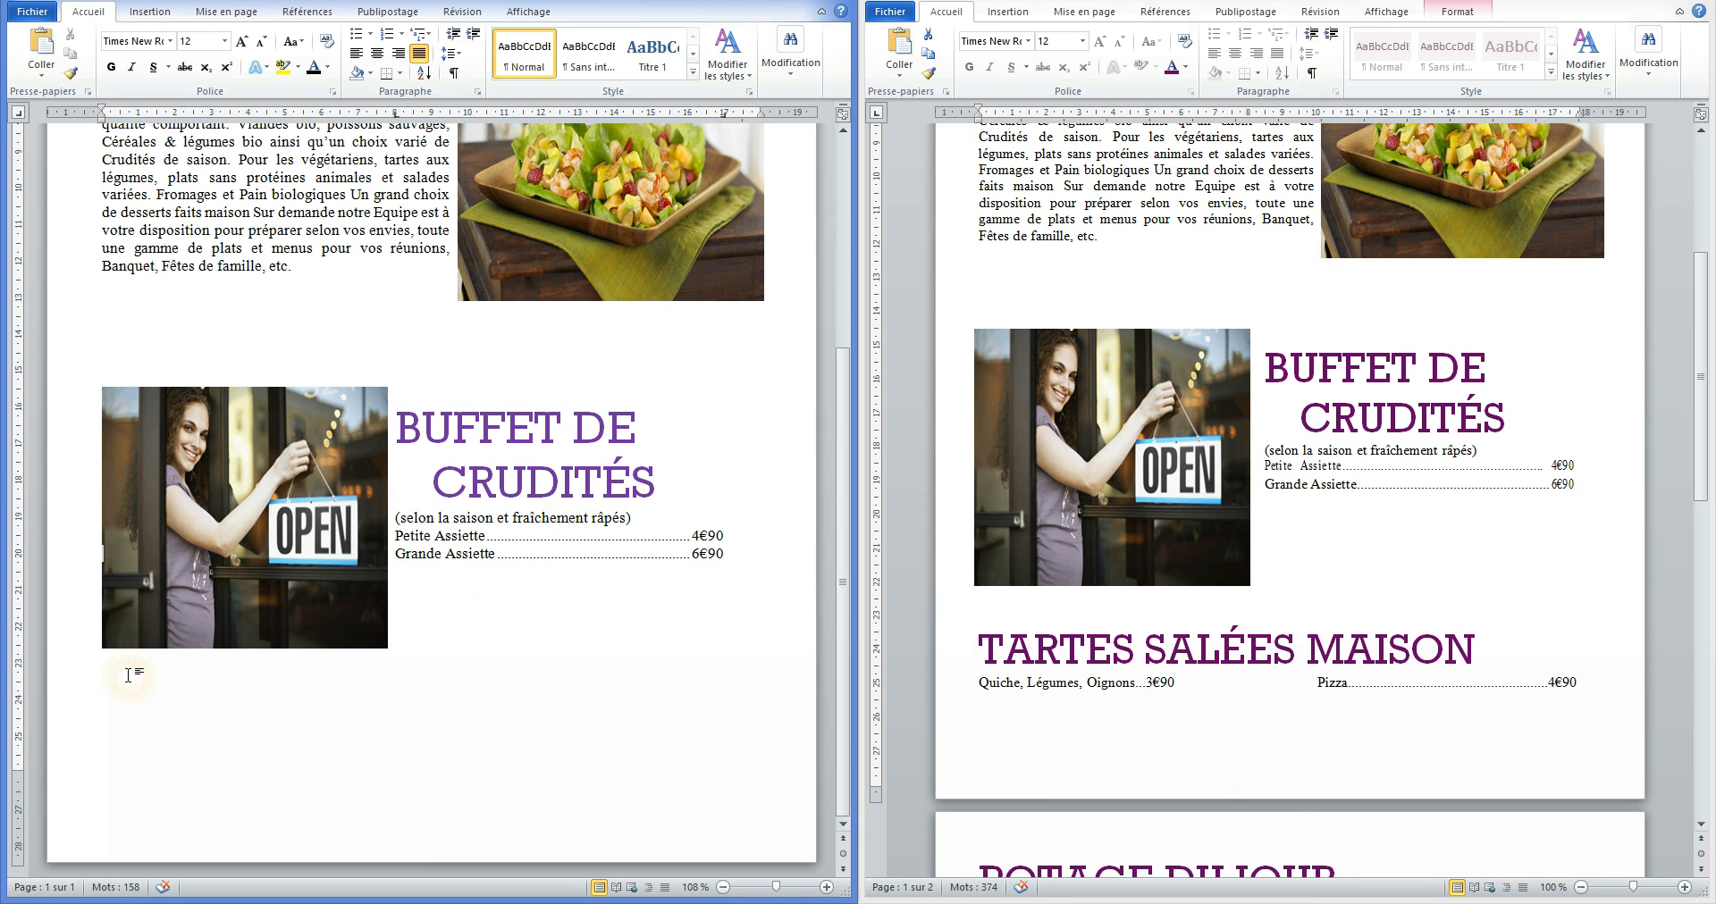
{"action": "left_click", "coordinate": [603, 570]}
{"action": "left_click", "coordinate": [117, 672]}
{"action": "type", "text": "TARTES SALÉES MAISON"}
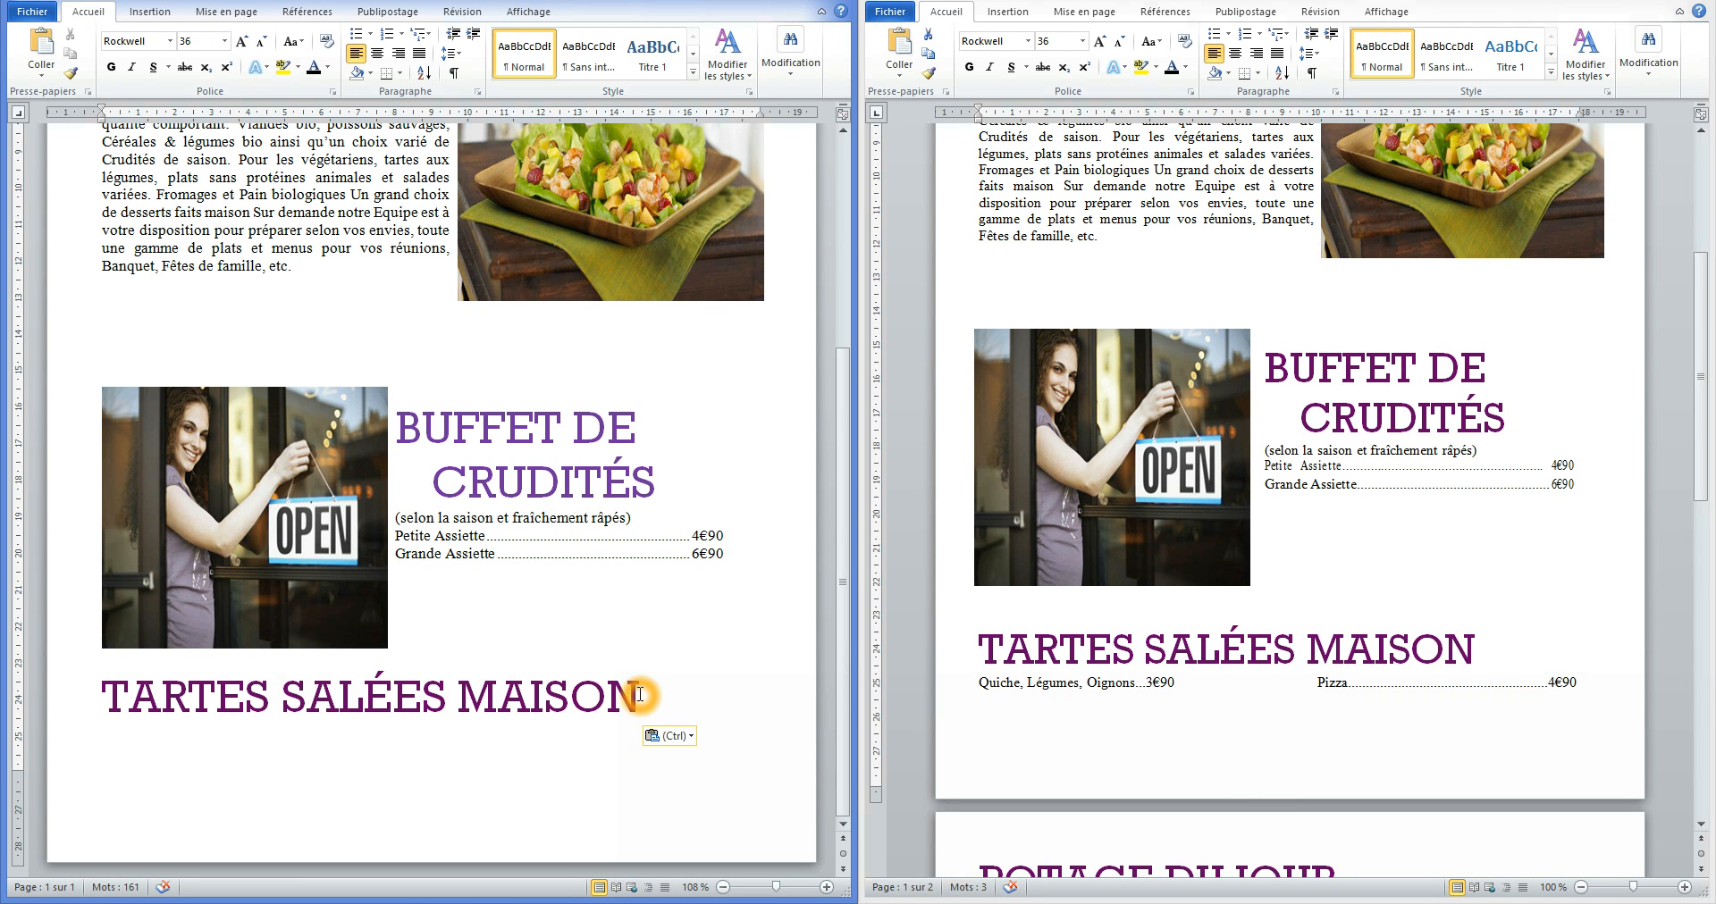
Change the "BUFFET DE CRUDITÉS" title's font colour to the recently used dark purple.
{"action": "left_click", "coordinate": [529, 483]}
{"action": "scroll", "coordinate": [515, 636], "scroll_direction": "up", "scroll_amount": 5}
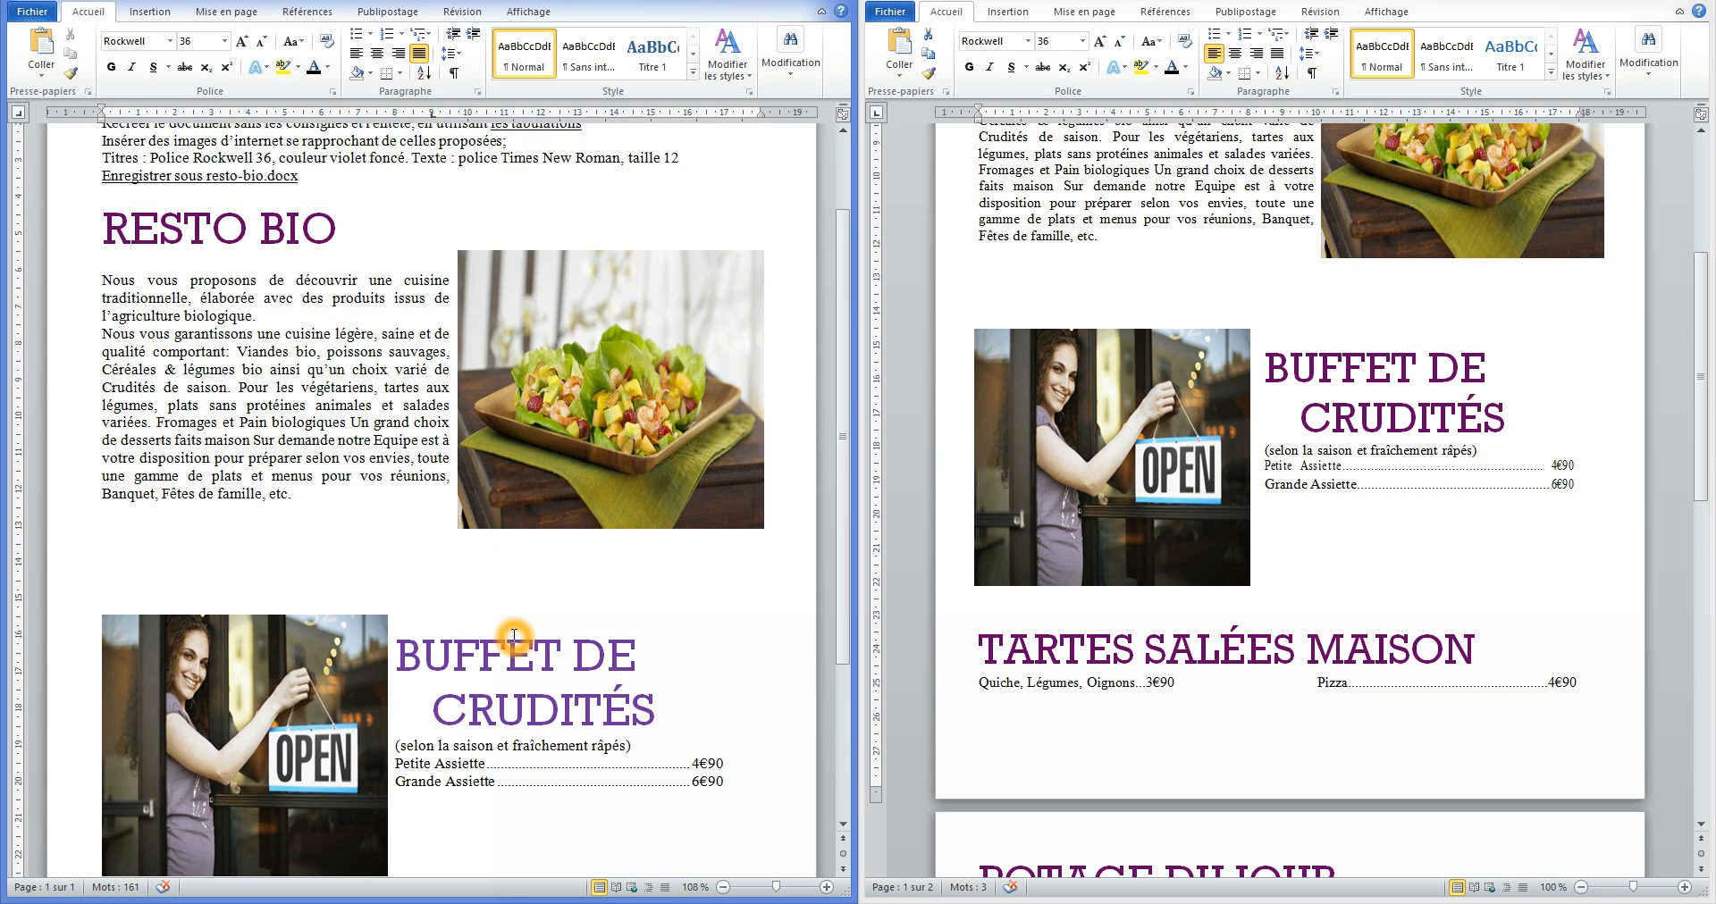
{"action": "scroll", "coordinate": [514, 658], "scroll_direction": "down", "scroll_amount": 4}
{"action": "left_click_drag", "start_coordinate": [396, 474], "coordinate": [668, 534]}
{"action": "left_click", "coordinate": [328, 67]}
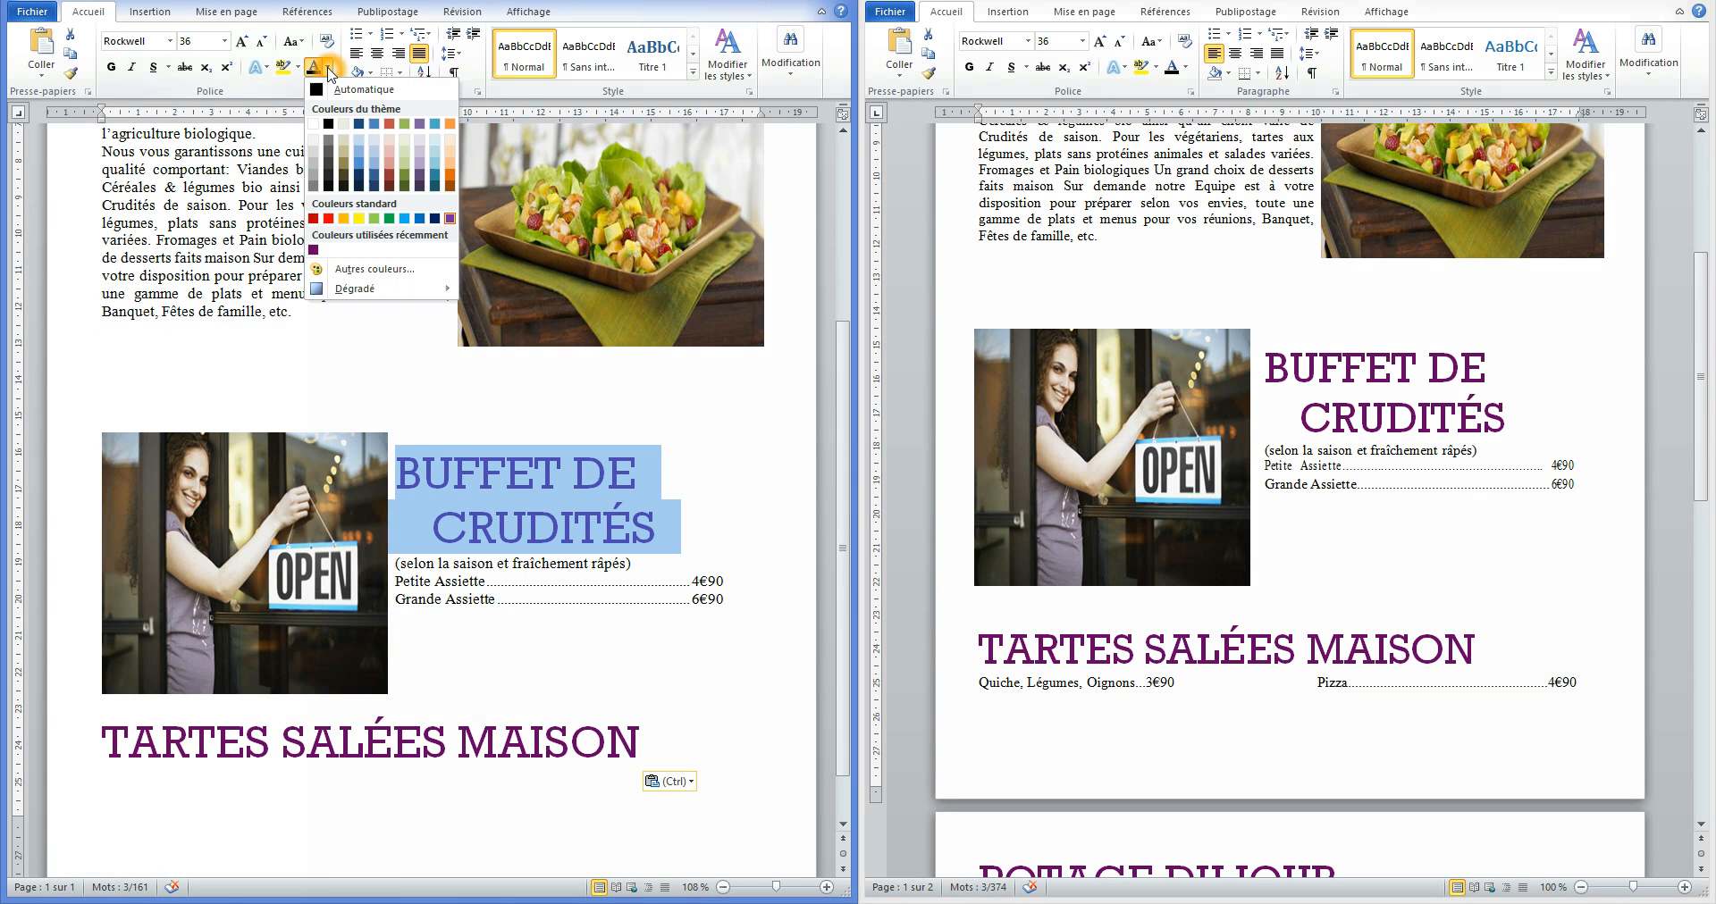
{"action": "left_click", "coordinate": [314, 251]}
{"action": "left_click", "coordinate": [525, 693]}
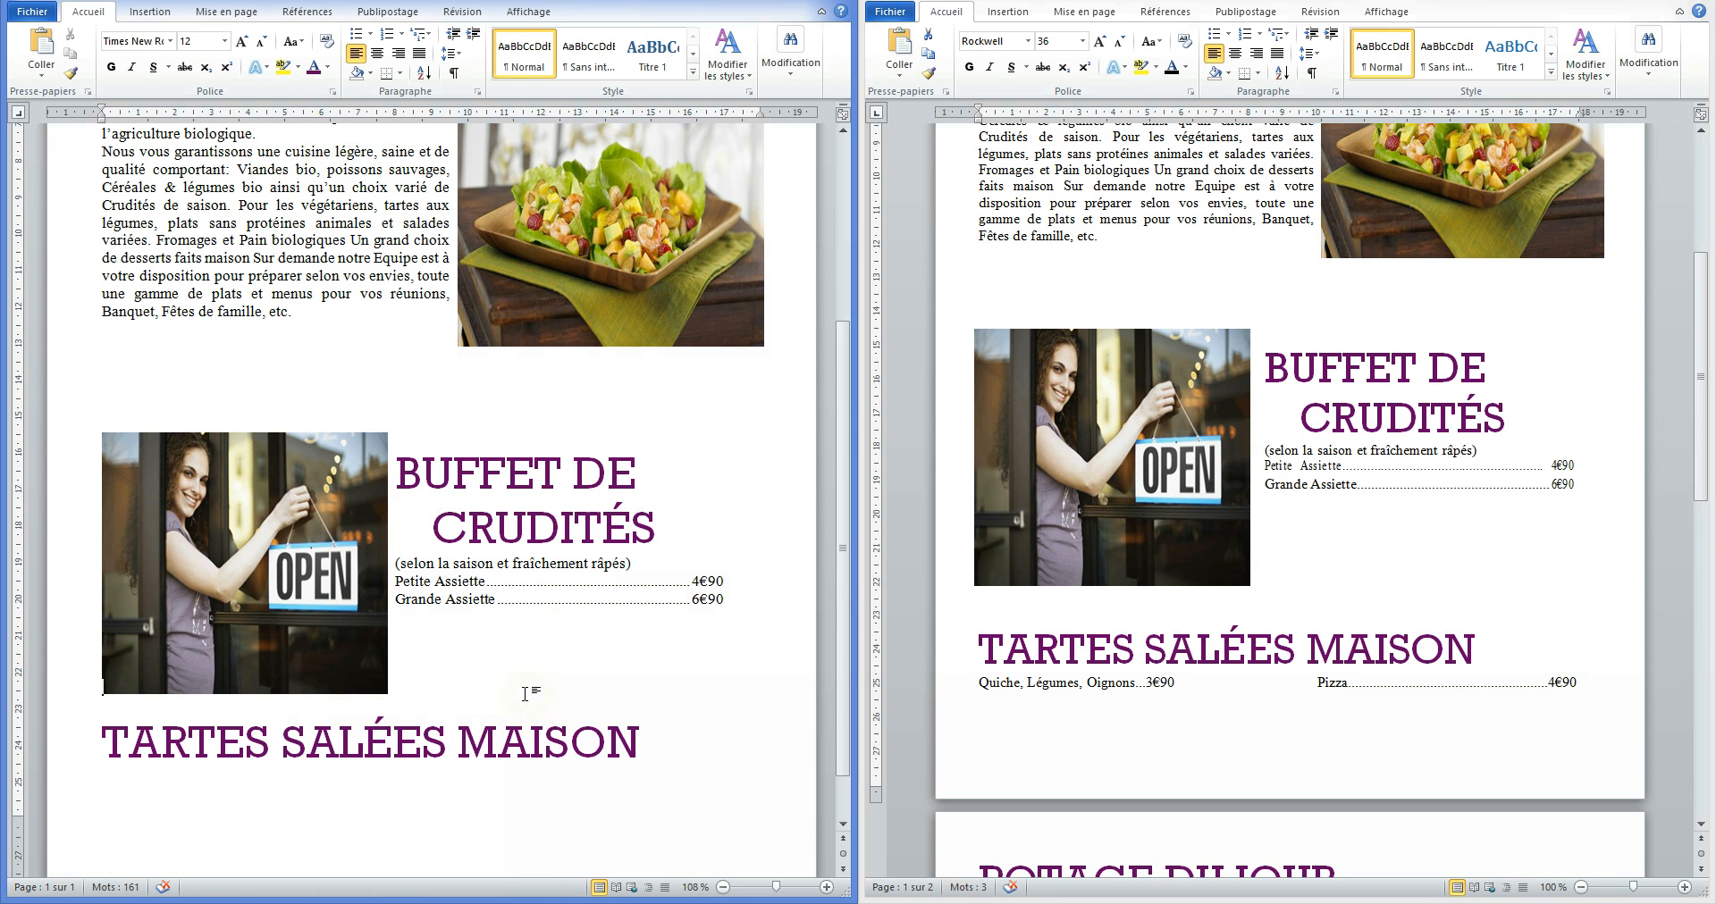
Add a new line below the "TARTES SALÉES MAISON" title formatted in Times New Roman, size 12, black.
{"action": "scroll", "coordinate": [528, 696], "scroll_direction": "up", "scroll_amount": 3}
{"action": "scroll", "coordinate": [526, 696], "scroll_direction": "down", "scroll_amount": 4}
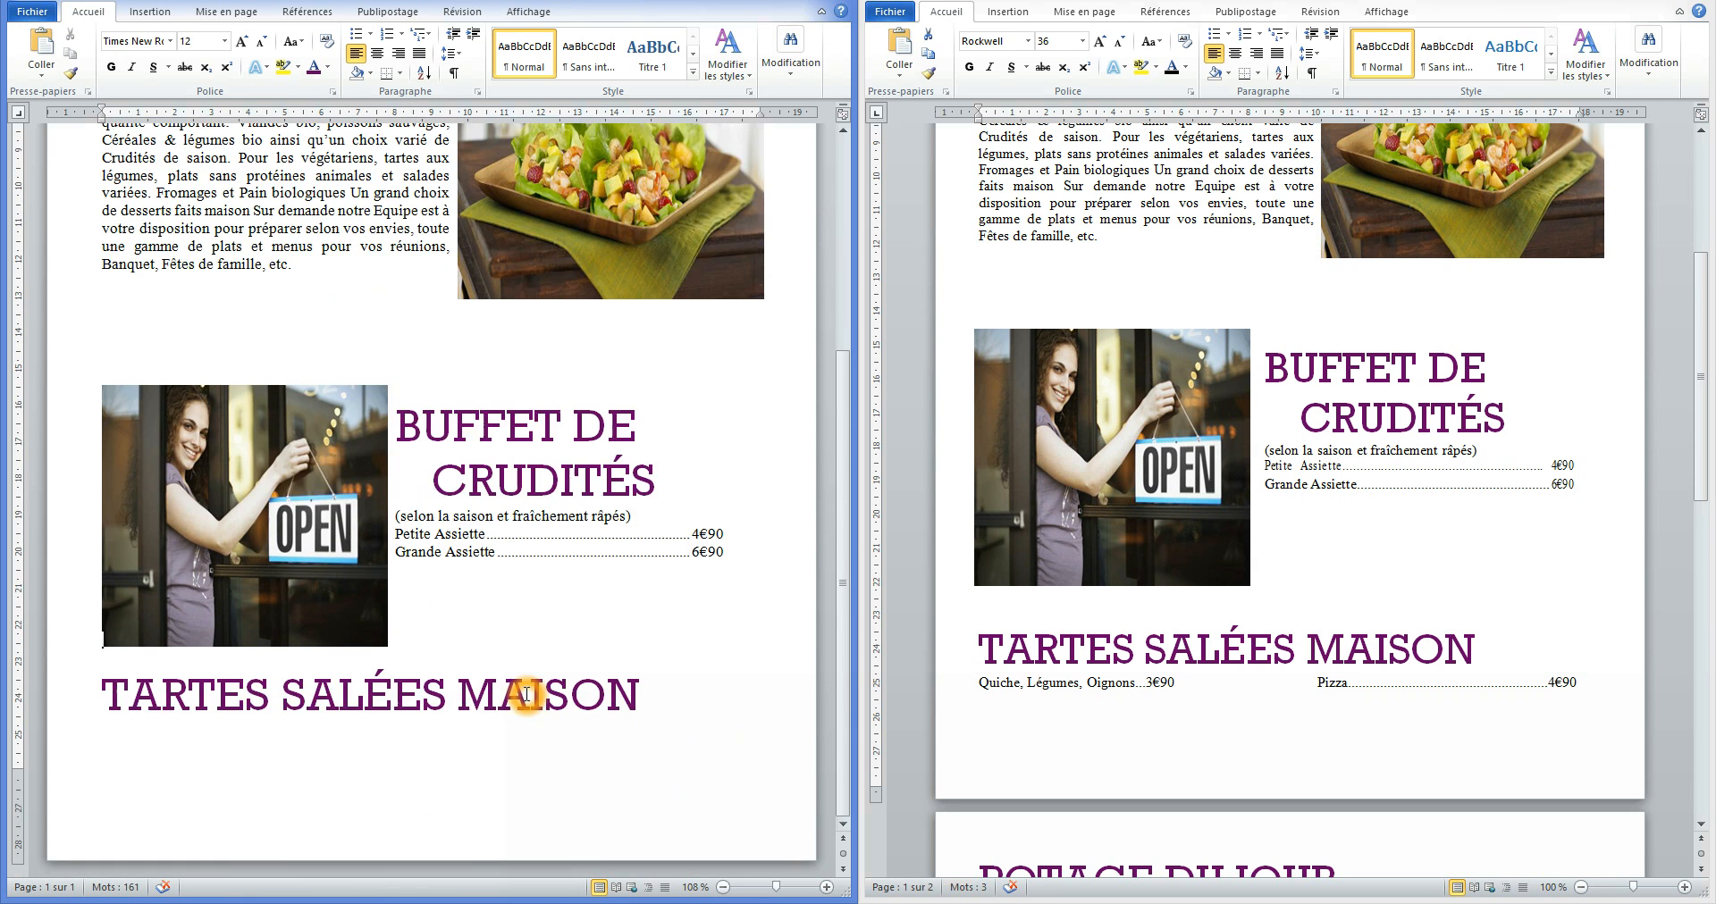
{"action": "scroll", "coordinate": [526, 695], "scroll_direction": "up", "scroll_amount": 8}
{"action": "scroll", "coordinate": [527, 695], "scroll_direction": "down", "scroll_amount": 8}
{"action": "left_click", "coordinate": [662, 696]}
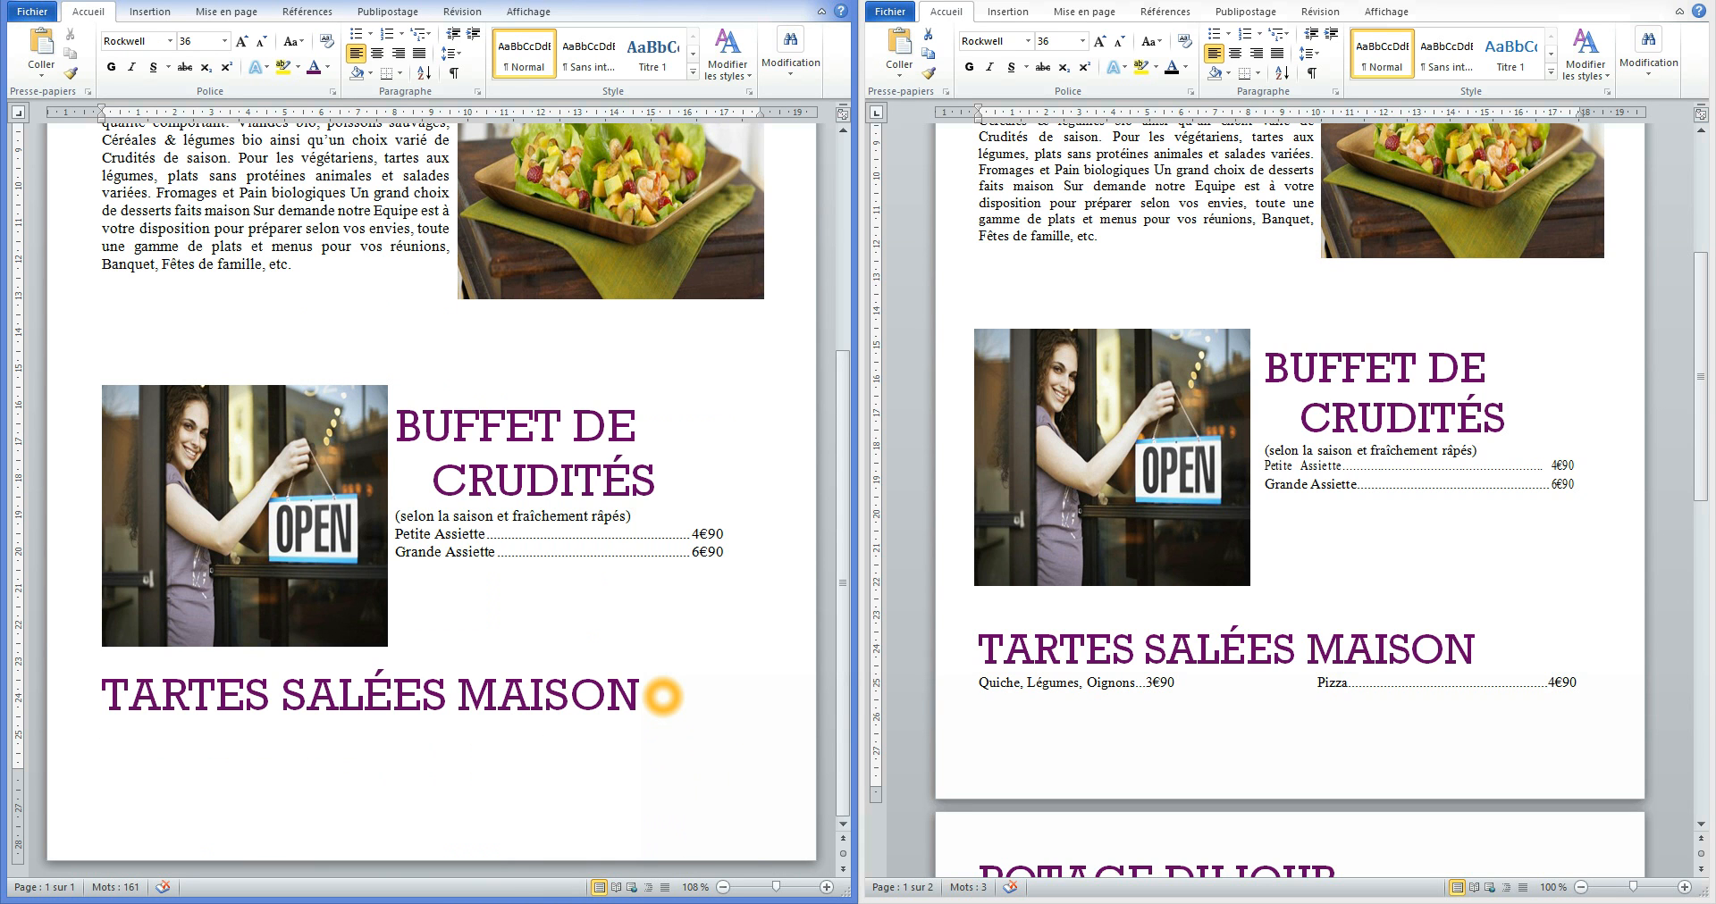
{"action": "key", "text": "Return"}
{"action": "left_click", "coordinate": [19, 552]}
{"action": "left_click", "coordinate": [150, 42]}
{"action": "type", "text": "Tim"}
{"action": "key", "text": "Return"}
{"action": "left_click", "coordinate": [189, 40]}
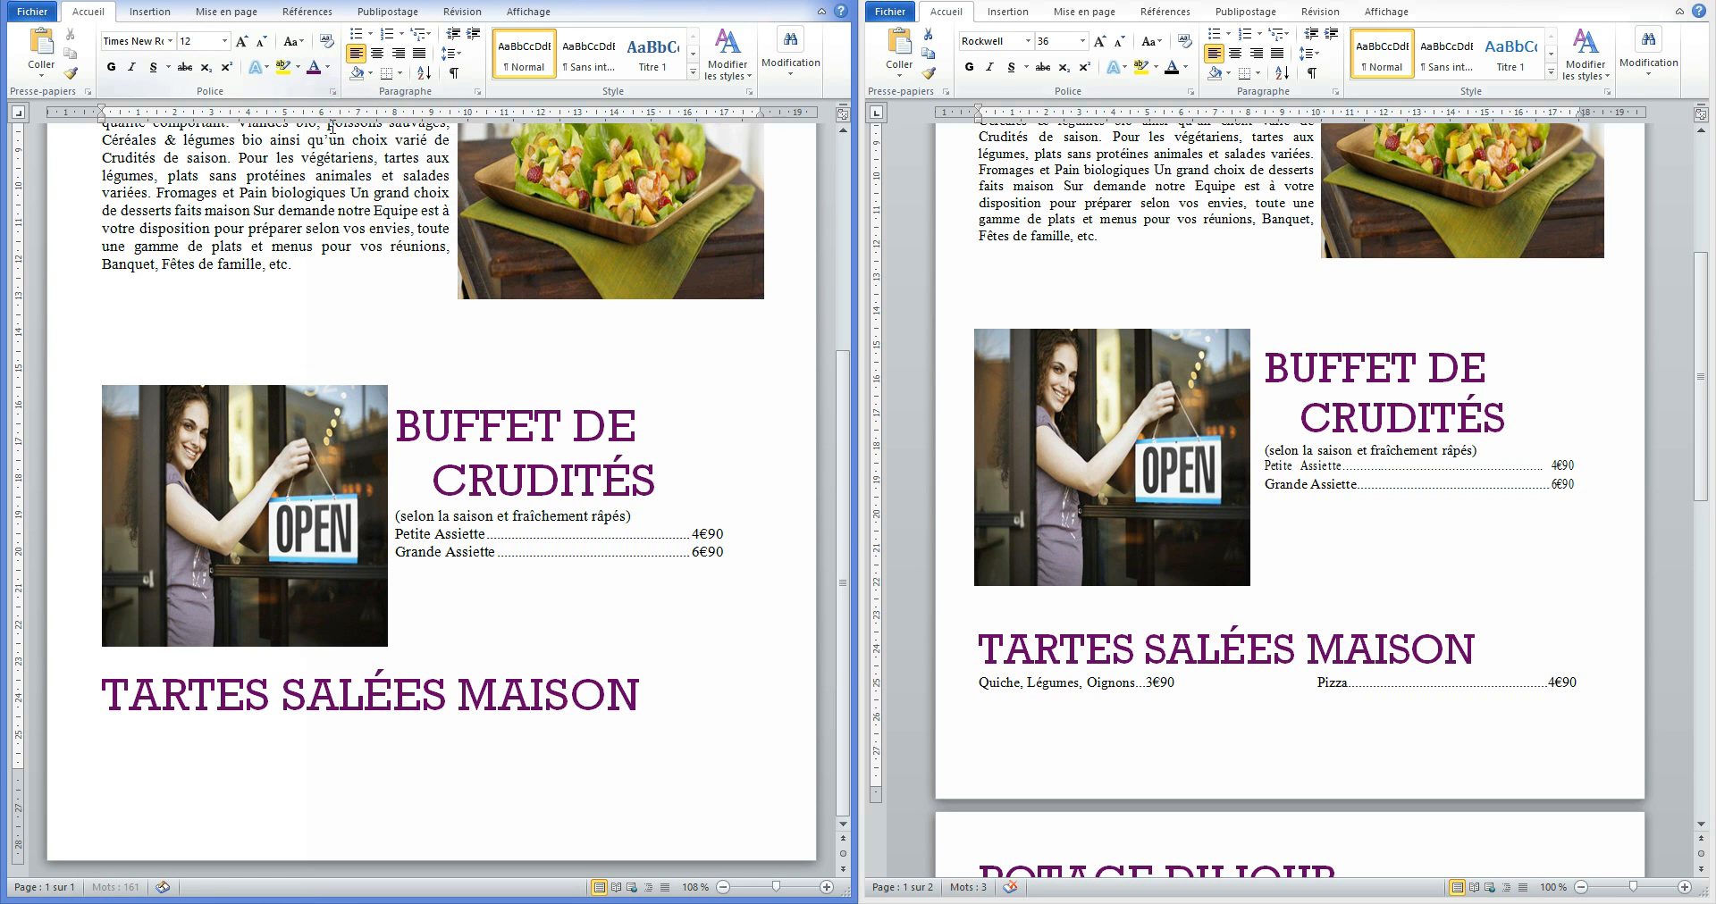
{"action": "left_click", "coordinate": [328, 67]}
{"action": "left_click", "coordinate": [330, 124]}
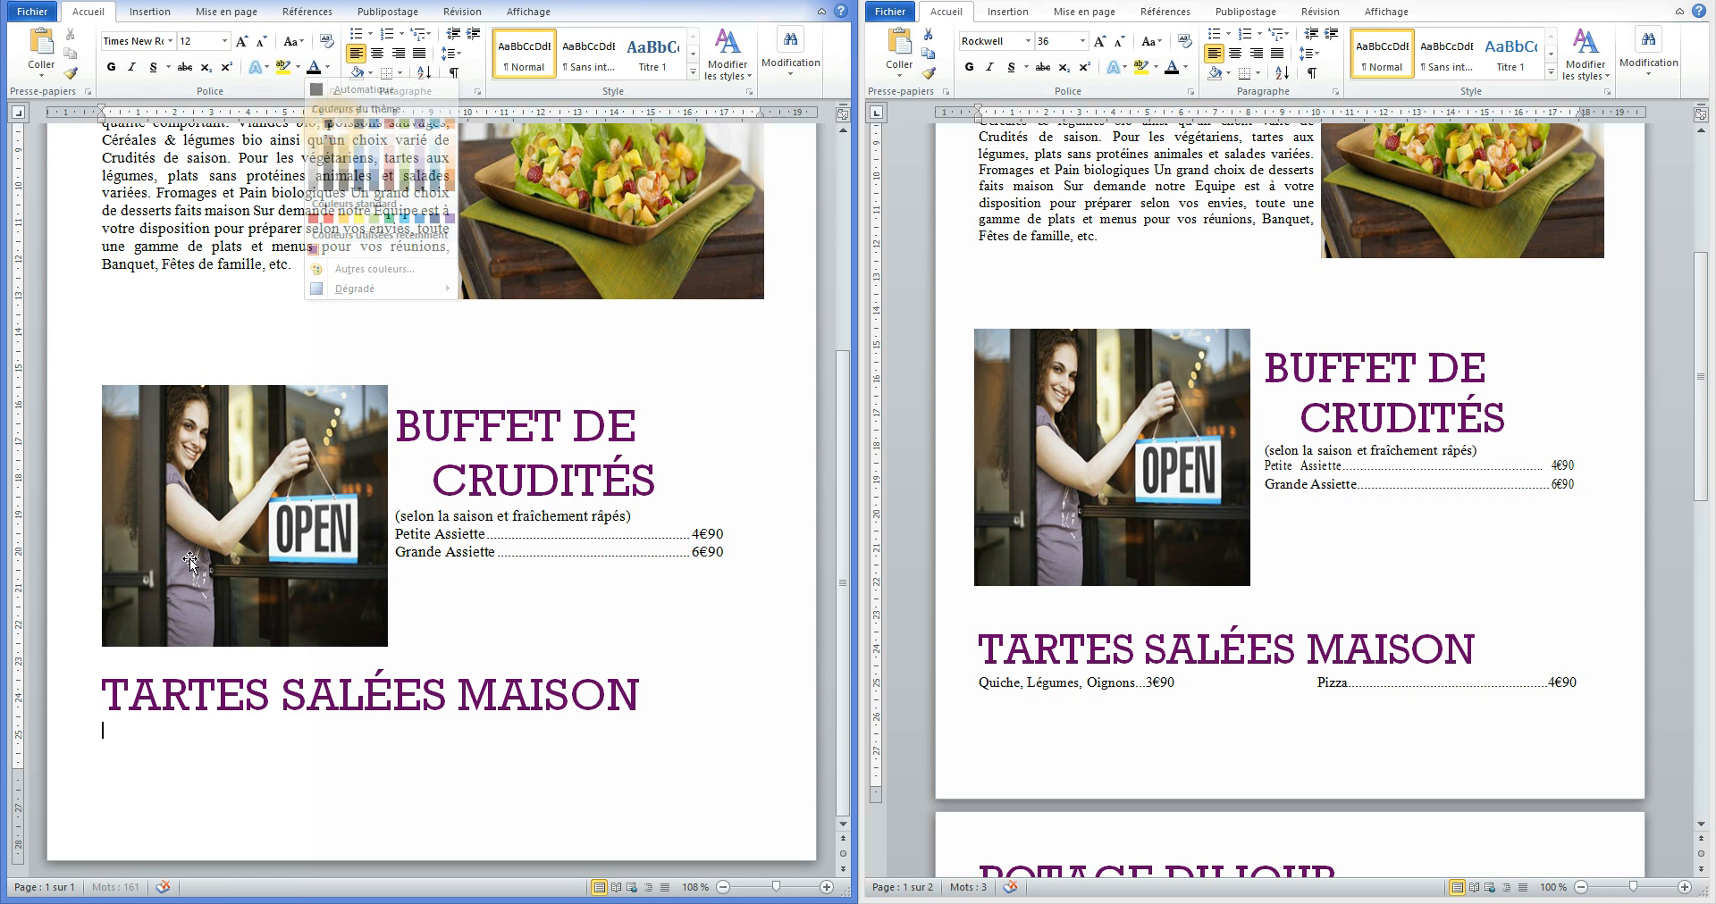
Enter "Quiche, Légume, Oignons" on the line below the "TARTES SALÉES MAISON" title.
{"action": "left_click", "coordinate": [125, 746]}
{"action": "type", "text": "Quiche,"}
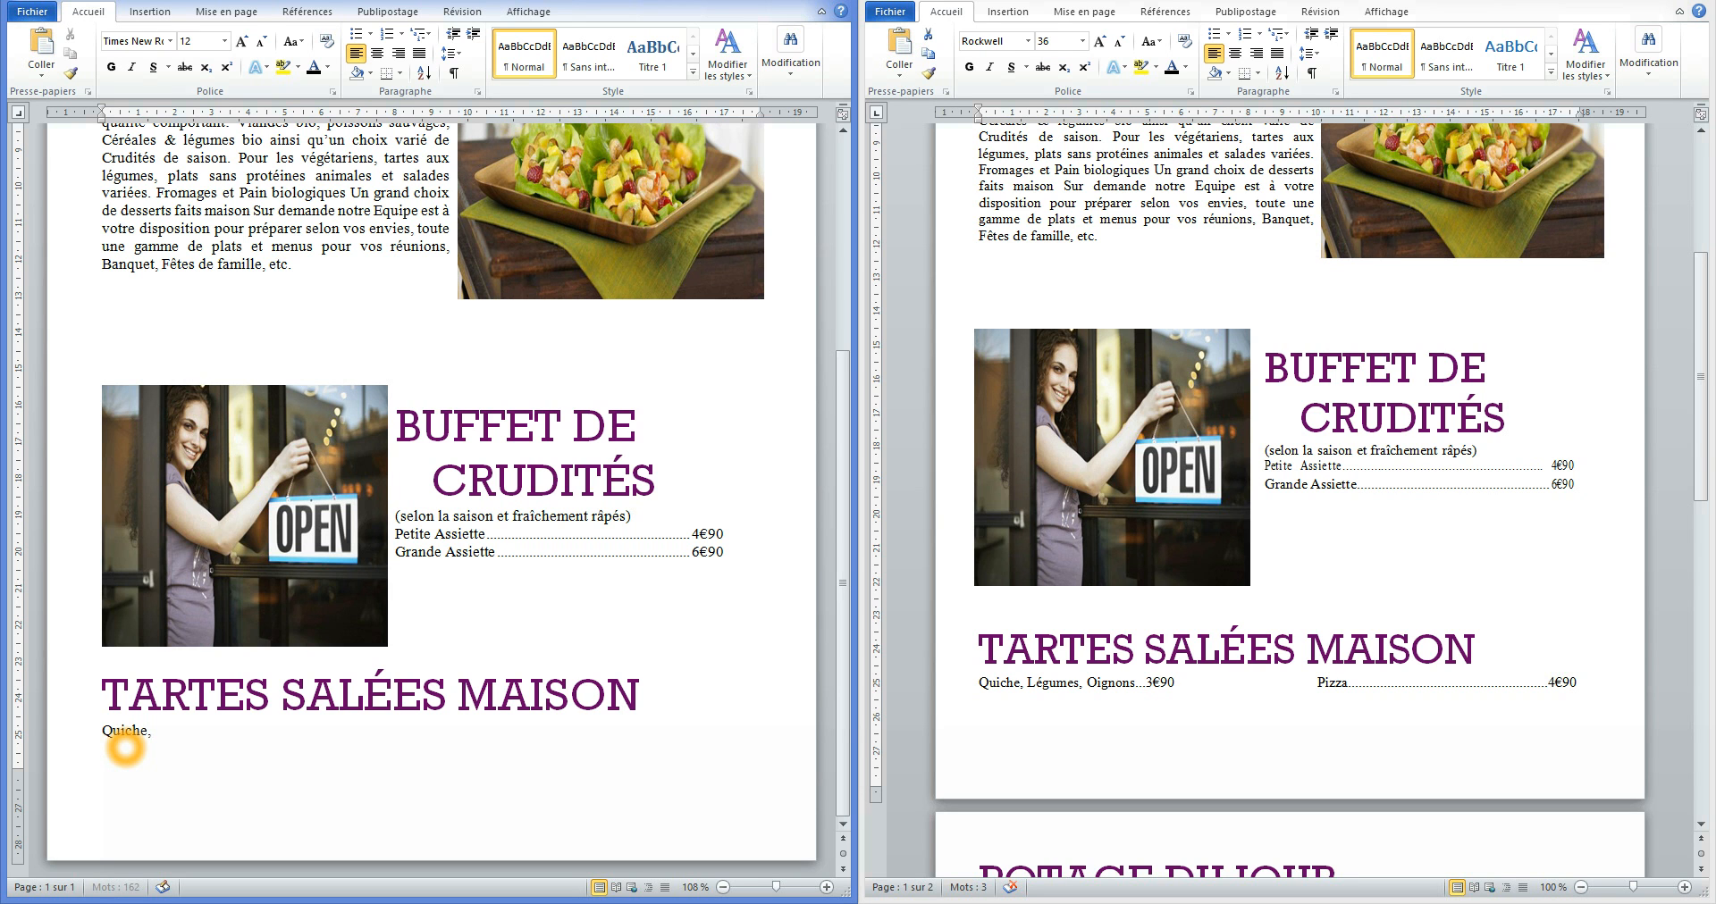
{"action": "type", "text": " Légume,"}
{"action": "key", "text": "BackSpace"}
{"action": "key", "text": "BackSpace"}
{"action": "key", "text": "BackSpace"}
{"action": "type", "text": "ons"}
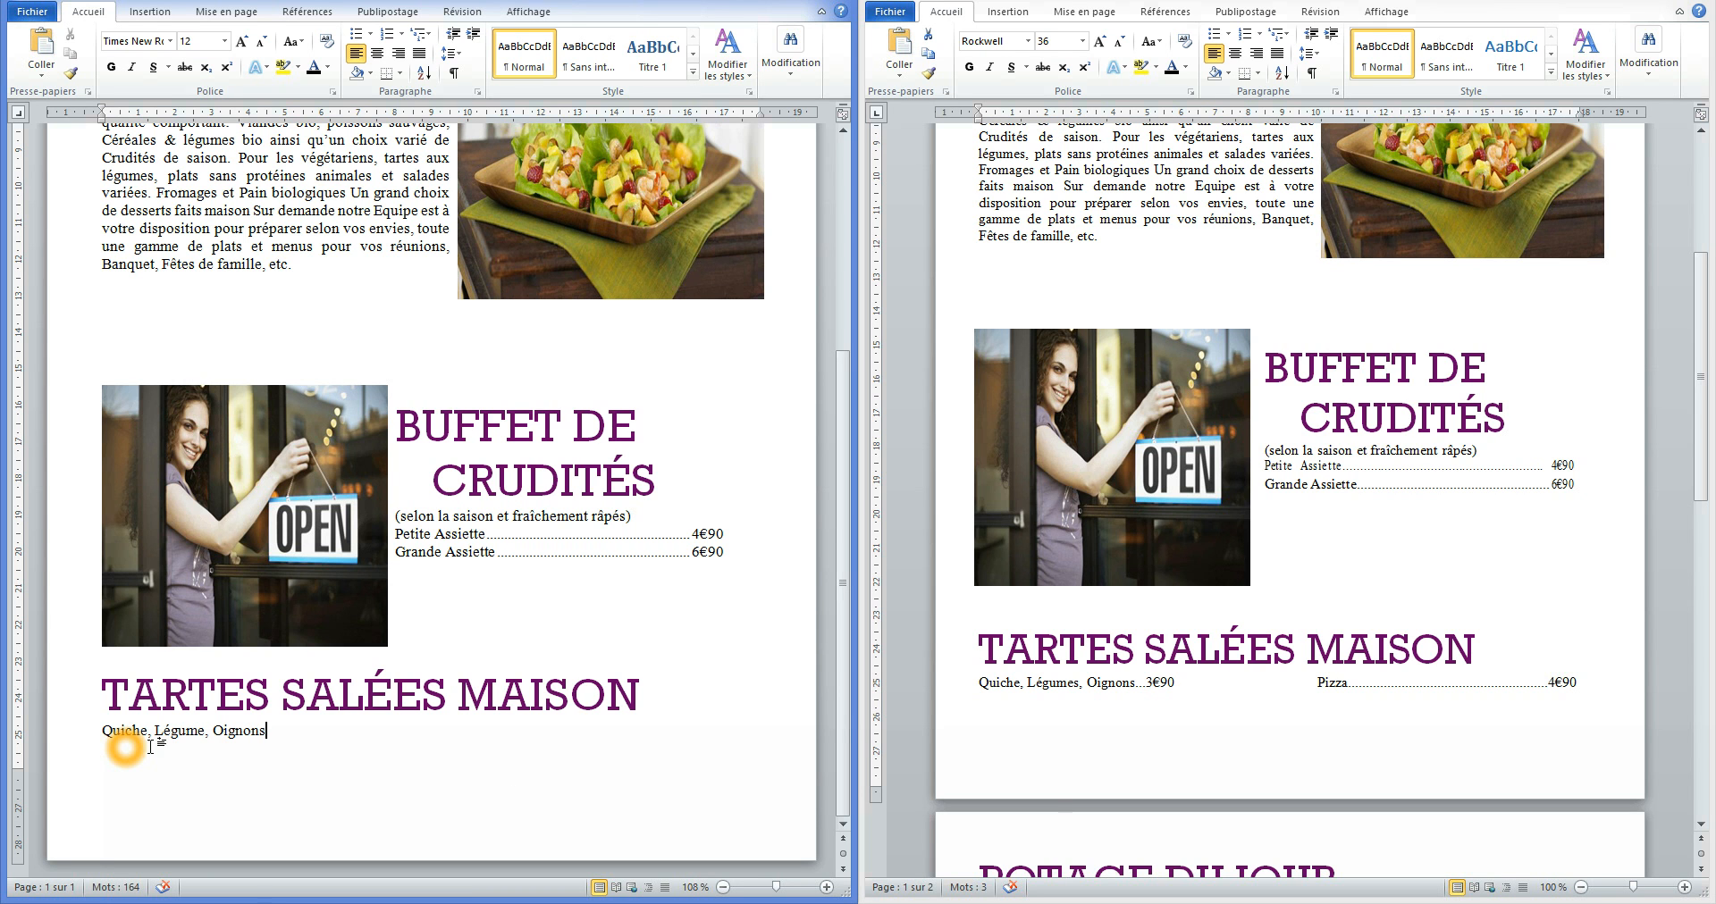
Add a right tab stop at about 6 cm to the "Quiche" line and enter the price "3€90" there.
{"action": "left_click", "coordinate": [1171, 686]}
{"action": "left_click", "coordinate": [1171, 687]}
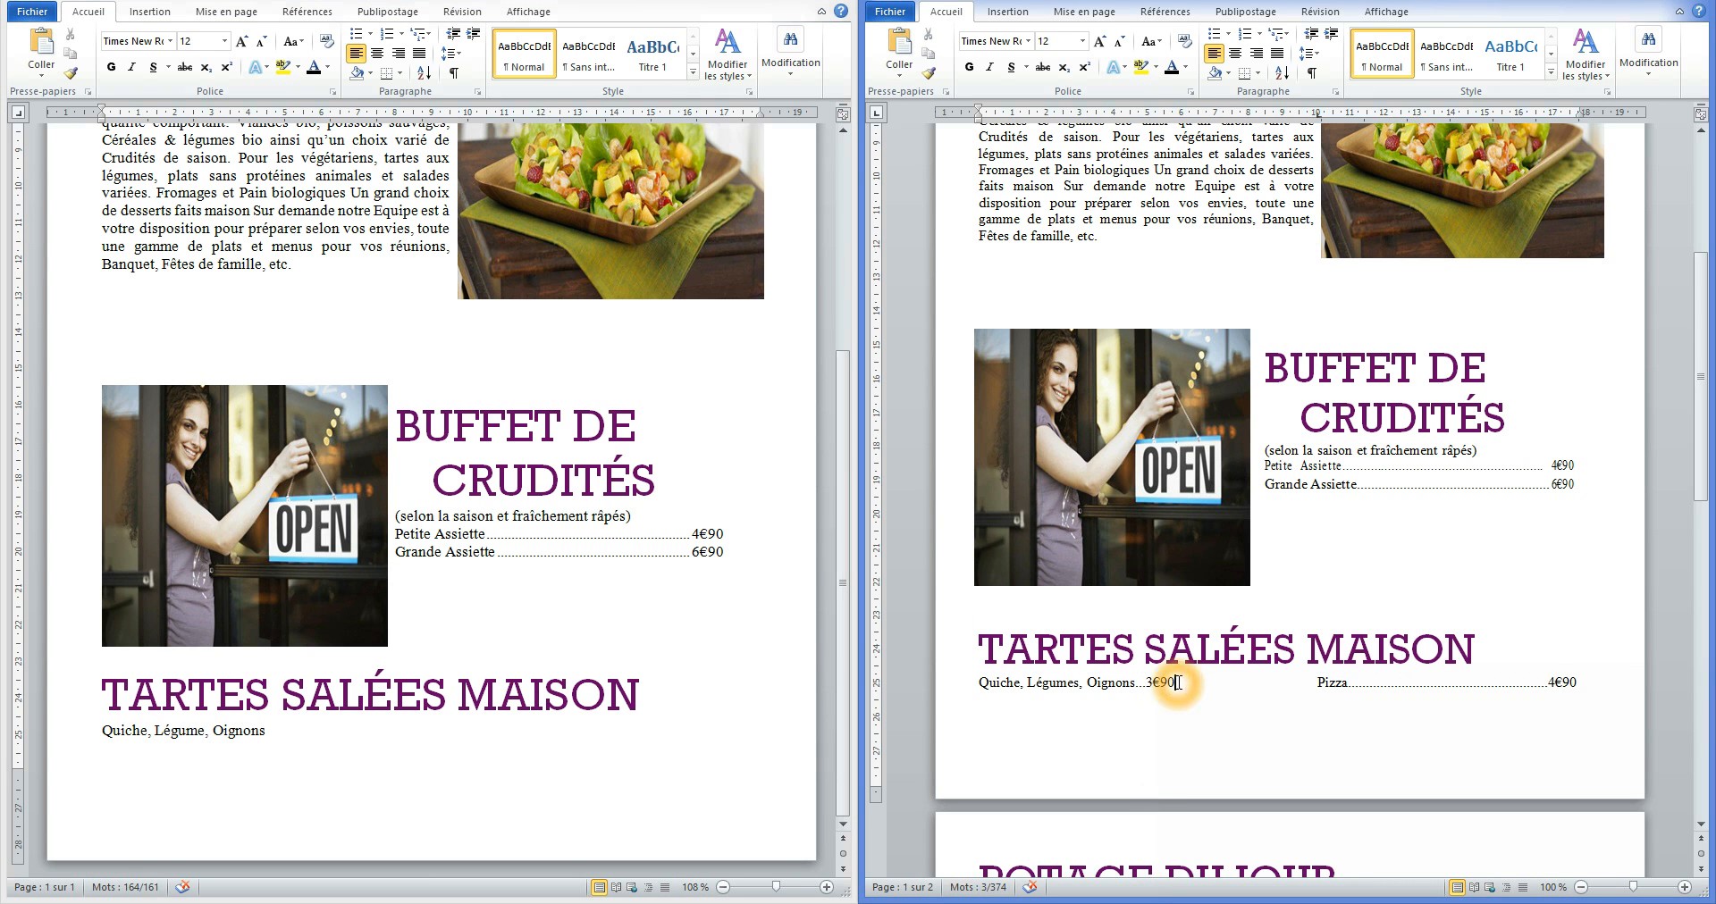
{"action": "left_click", "coordinate": [1179, 689]}
{"action": "left_click", "coordinate": [488, 571]}
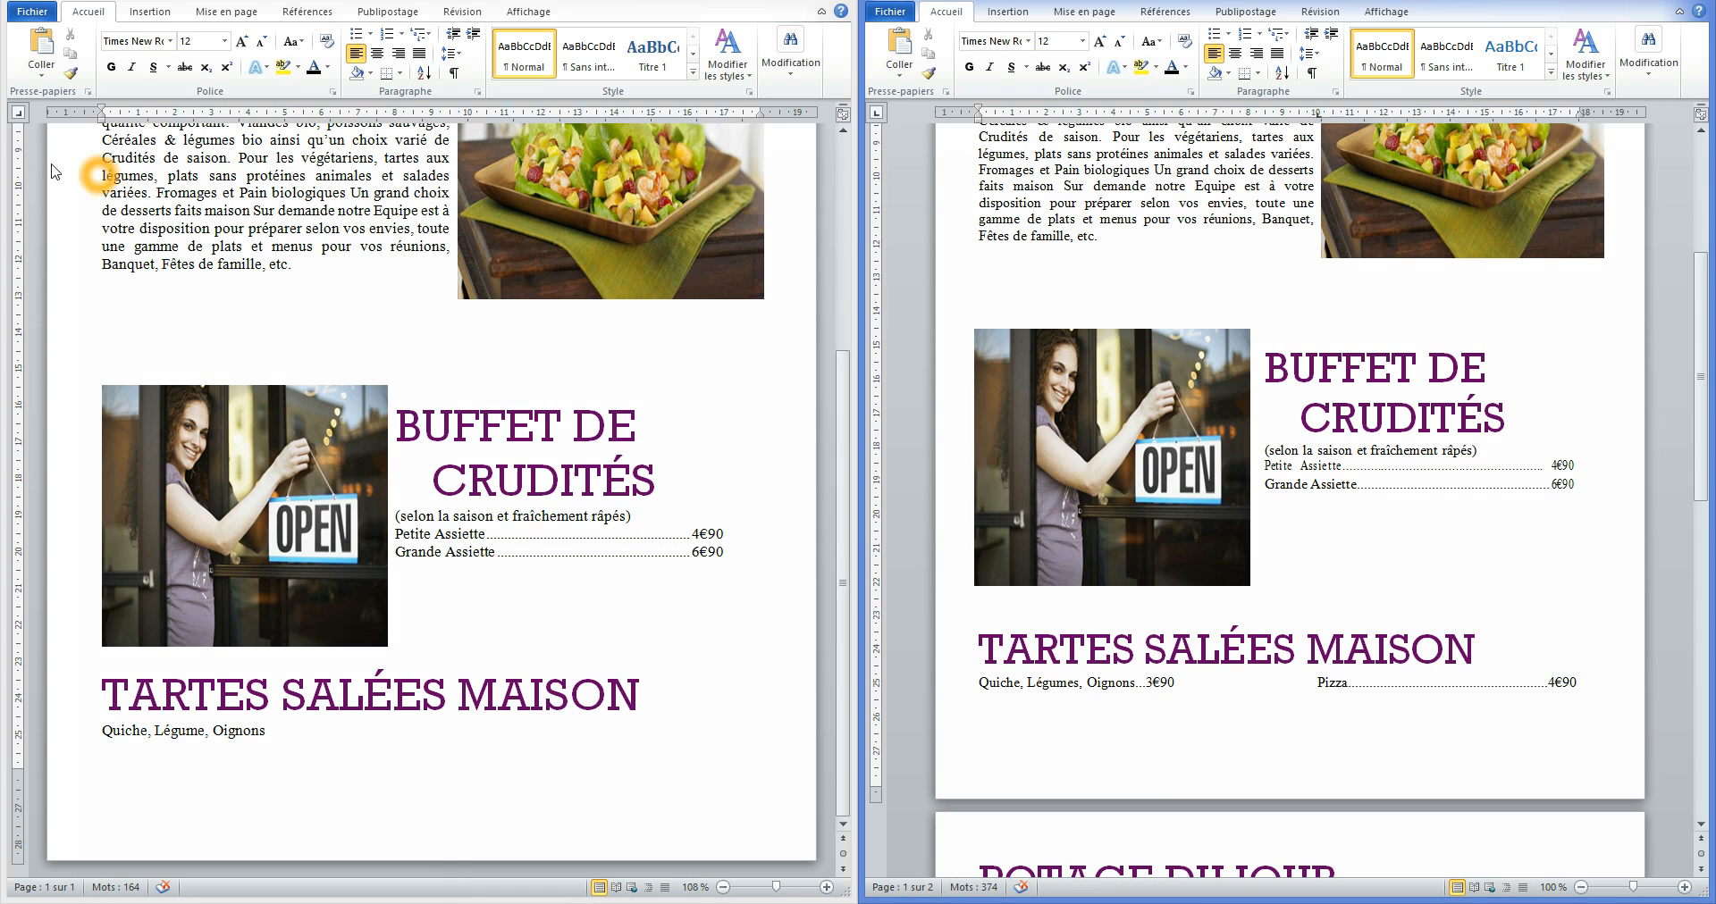
{"action": "left_click", "coordinate": [323, 115]}
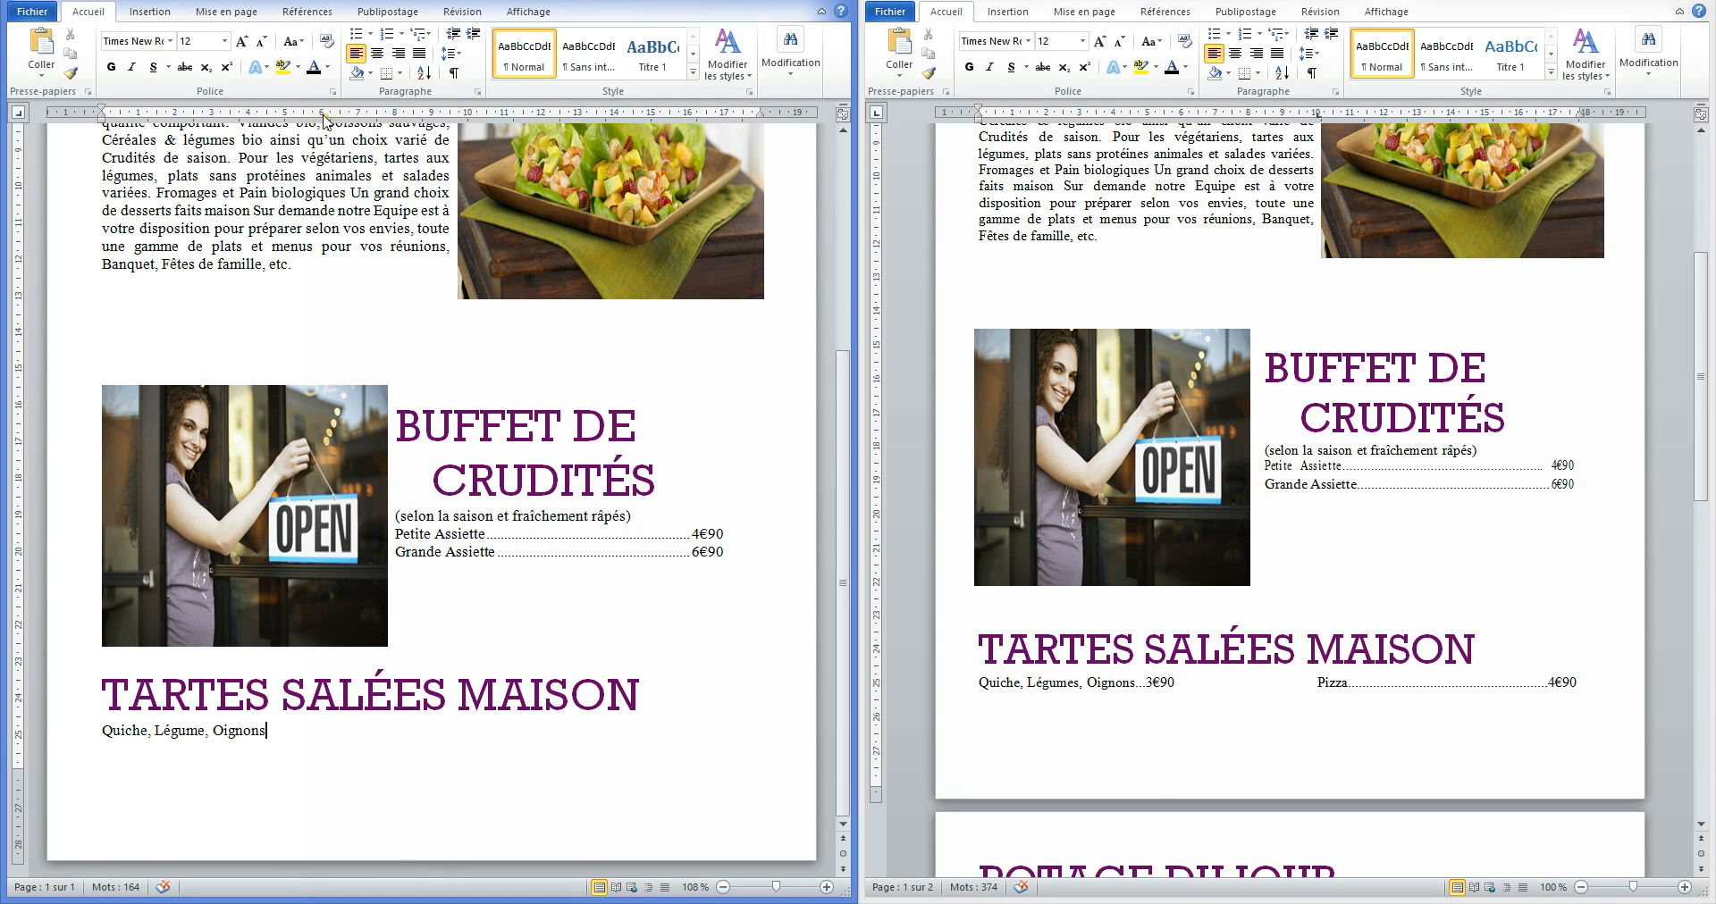
{"action": "left_click", "coordinate": [322, 117]}
{"action": "left_click", "coordinate": [321, 117]}
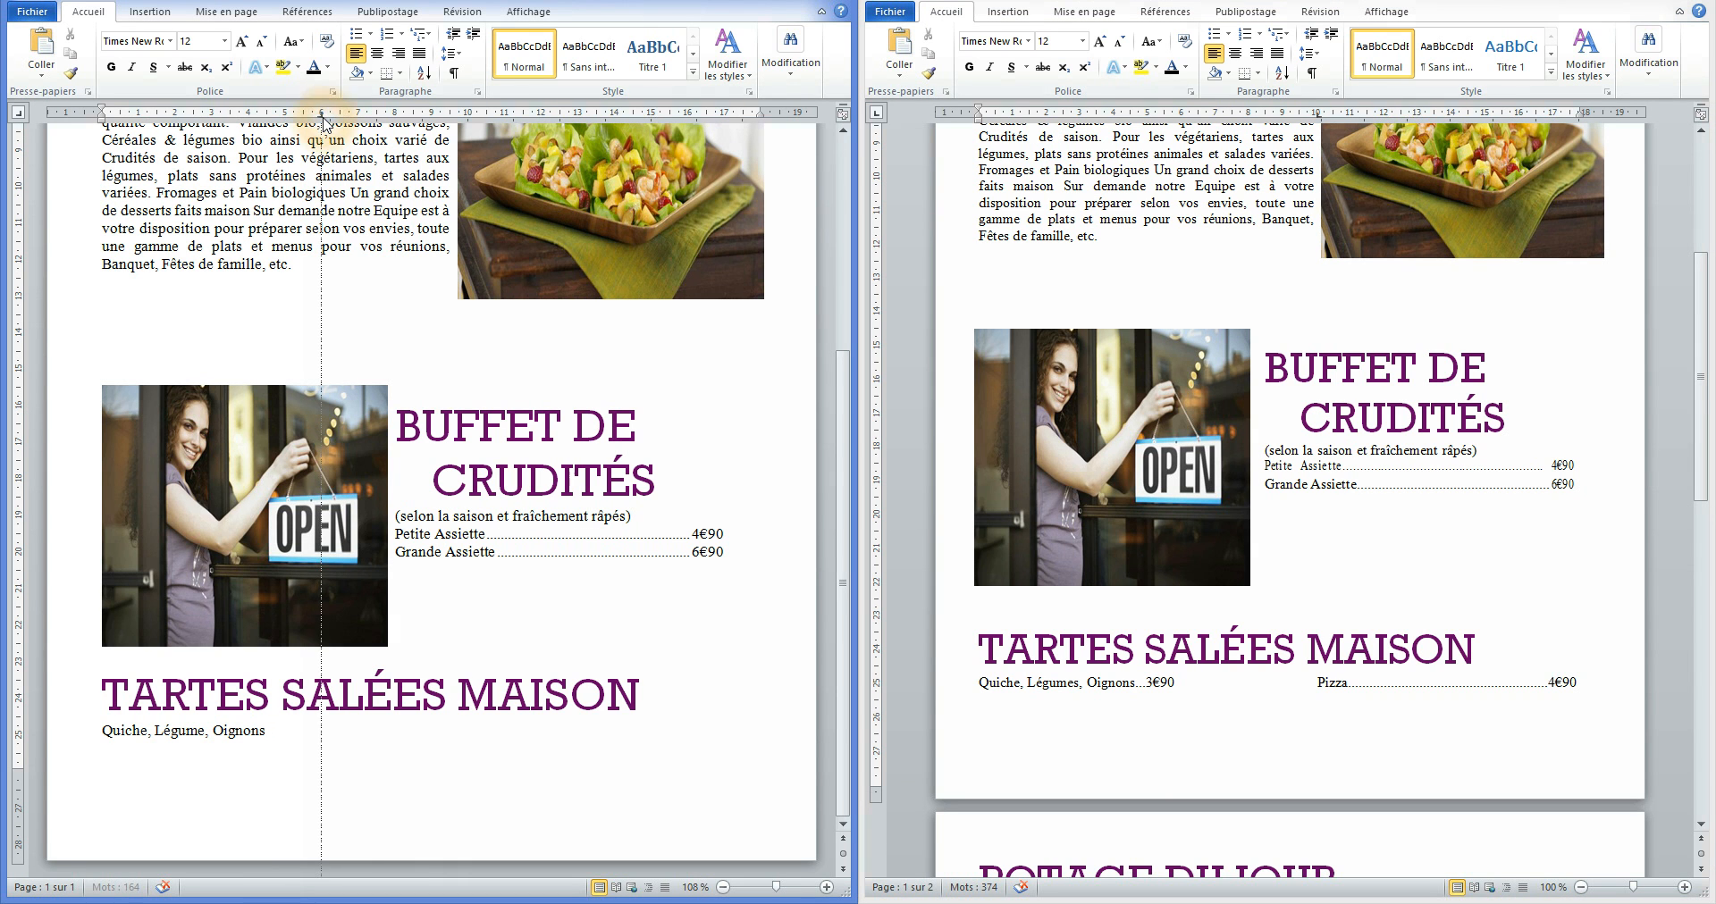
{"action": "left_click_drag", "start_coordinate": [321, 117], "coordinate": [322, 117]}
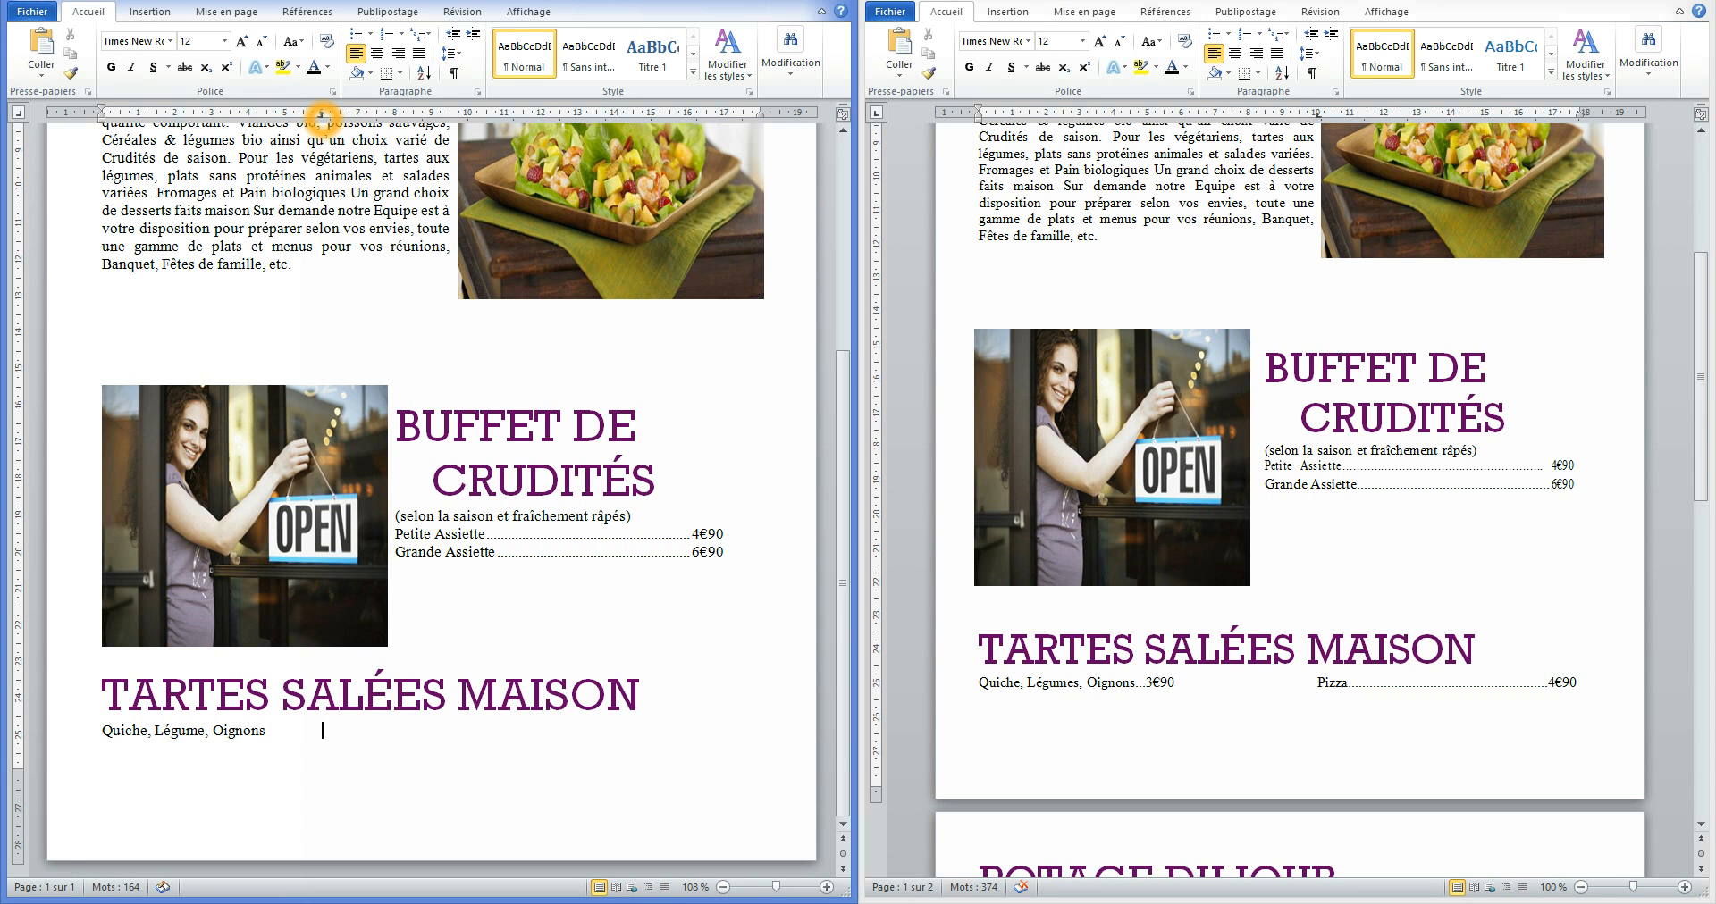
{"action": "key", "text": "Tab"}
{"action": "type", "text": "3€90"}
Move the "Quiche" line's right tab stop to 5,75 cm and give it the dotted leader, option 2.
{"action": "double_click", "coordinate": [322, 117]}
{"action": "left_click", "coordinate": [322, 117]}
{"action": "left_click_drag", "start_coordinate": [321, 117], "coordinate": [314, 118]}
{"action": "double_click", "coordinate": [318, 117]}
{"action": "left_click", "coordinate": [405, 494]}
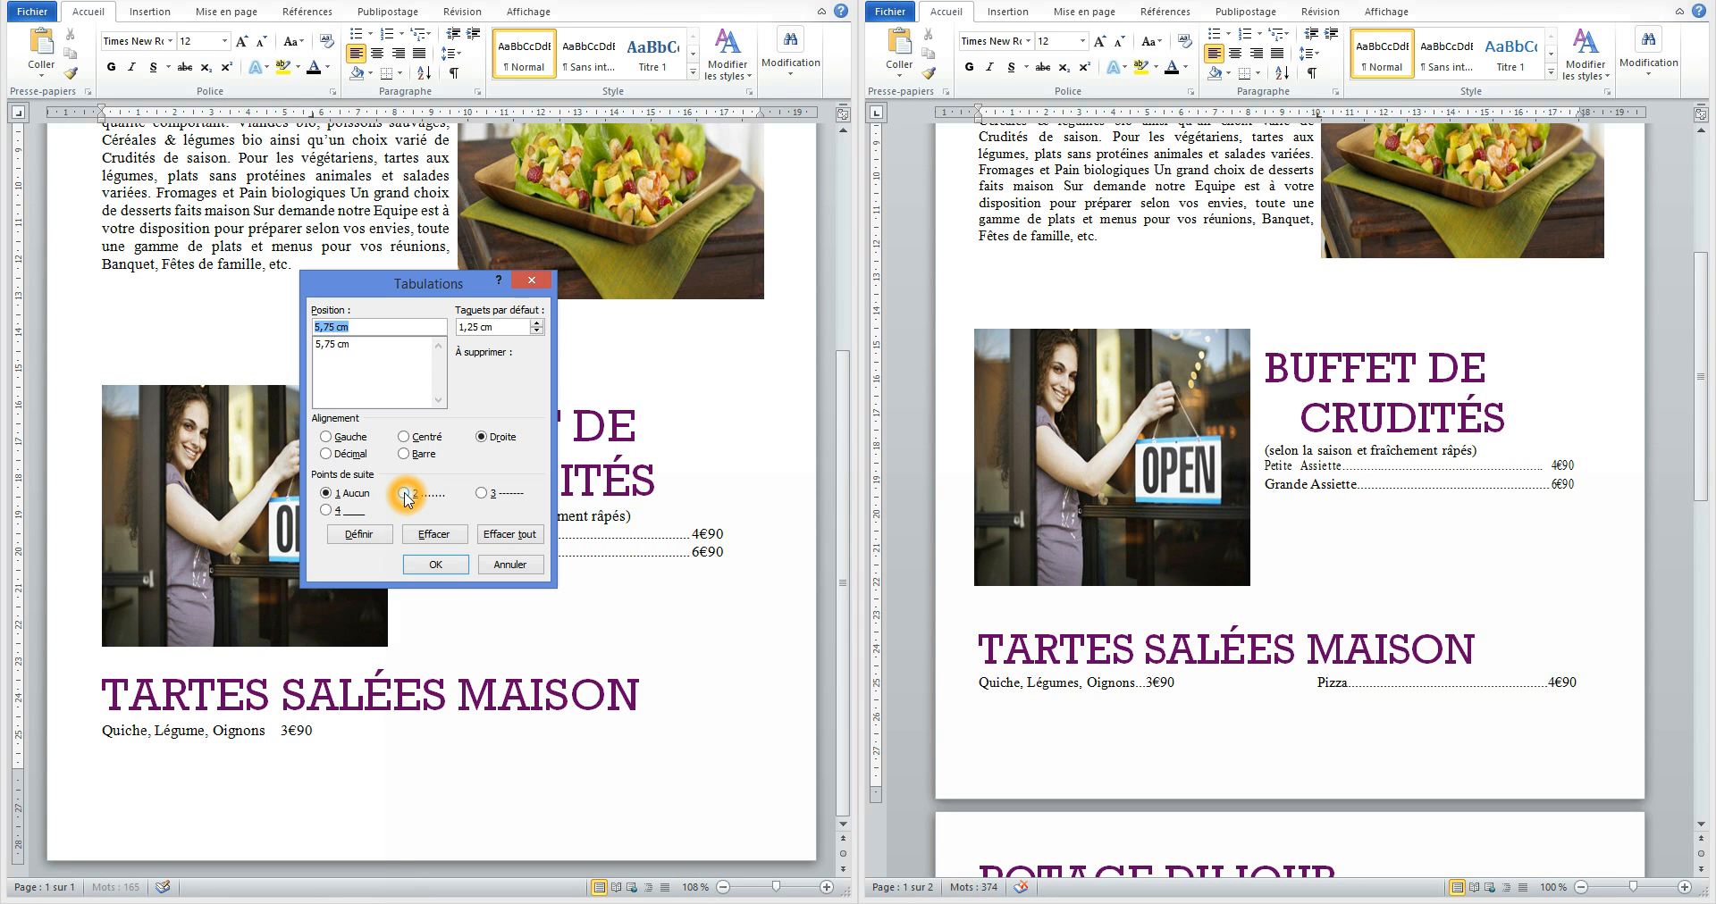
{"action": "left_click", "coordinate": [428, 564]}
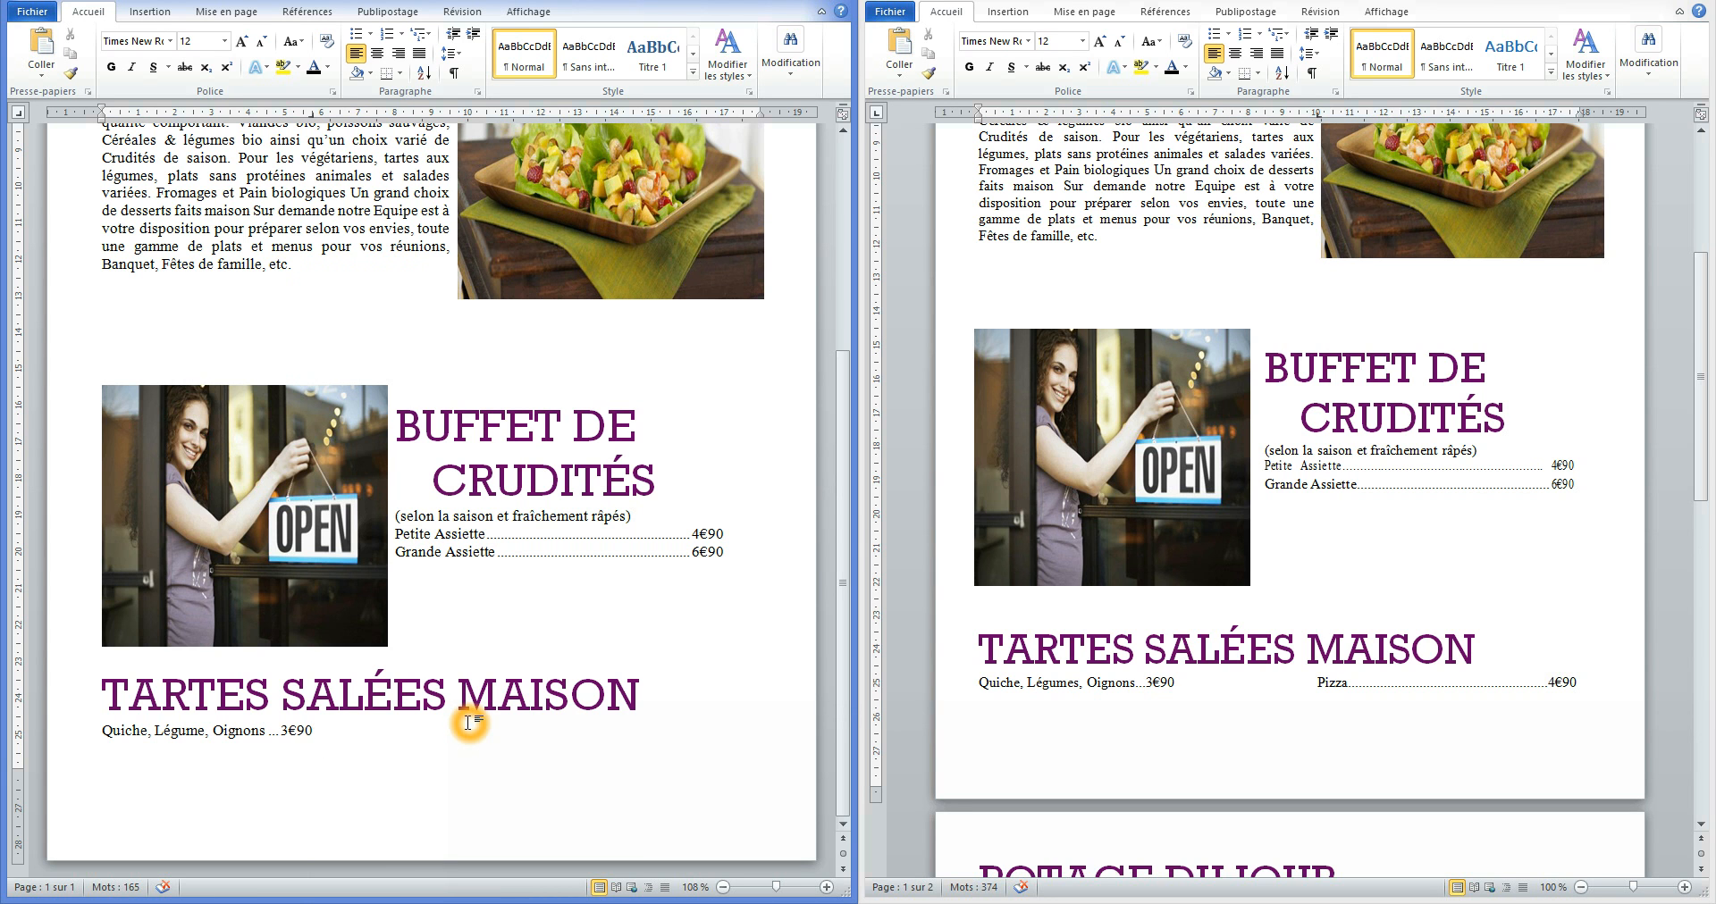
Add a left tab stop at about 10 cm to the "Quiche" line and enter "Pizza" there.
{"action": "left_click", "coordinate": [18, 113]}
{"action": "left_click", "coordinate": [19, 115]}
{"action": "left_click", "coordinate": [19, 113]}
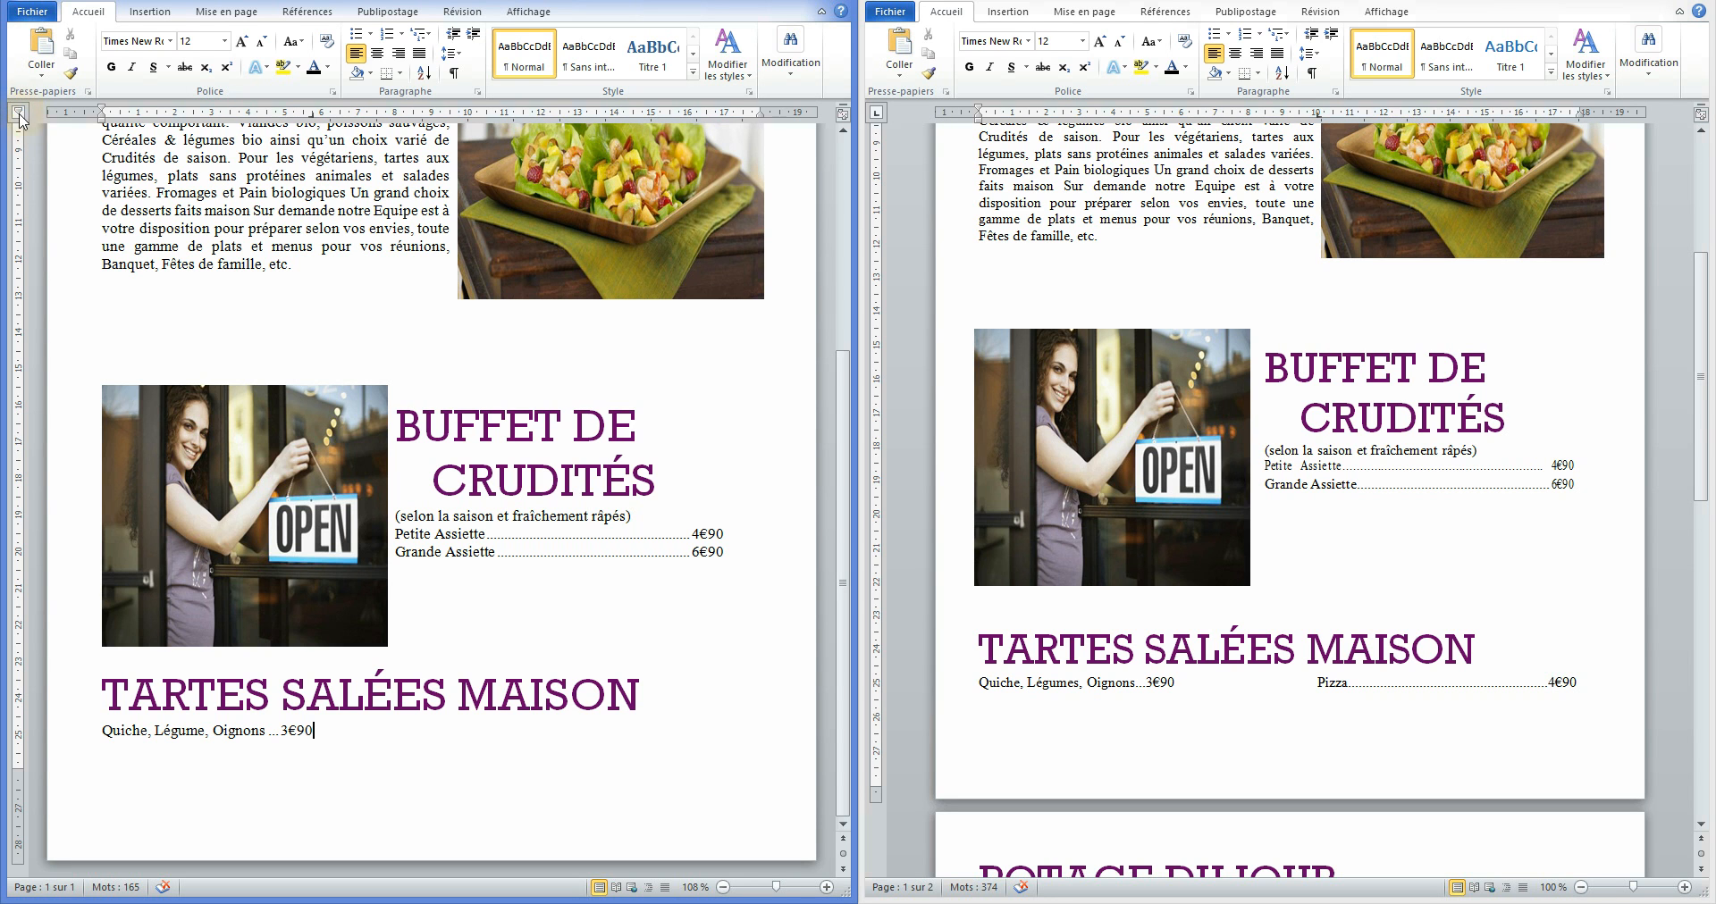
{"action": "left_click", "coordinate": [19, 117]}
{"action": "left_click", "coordinate": [20, 118]}
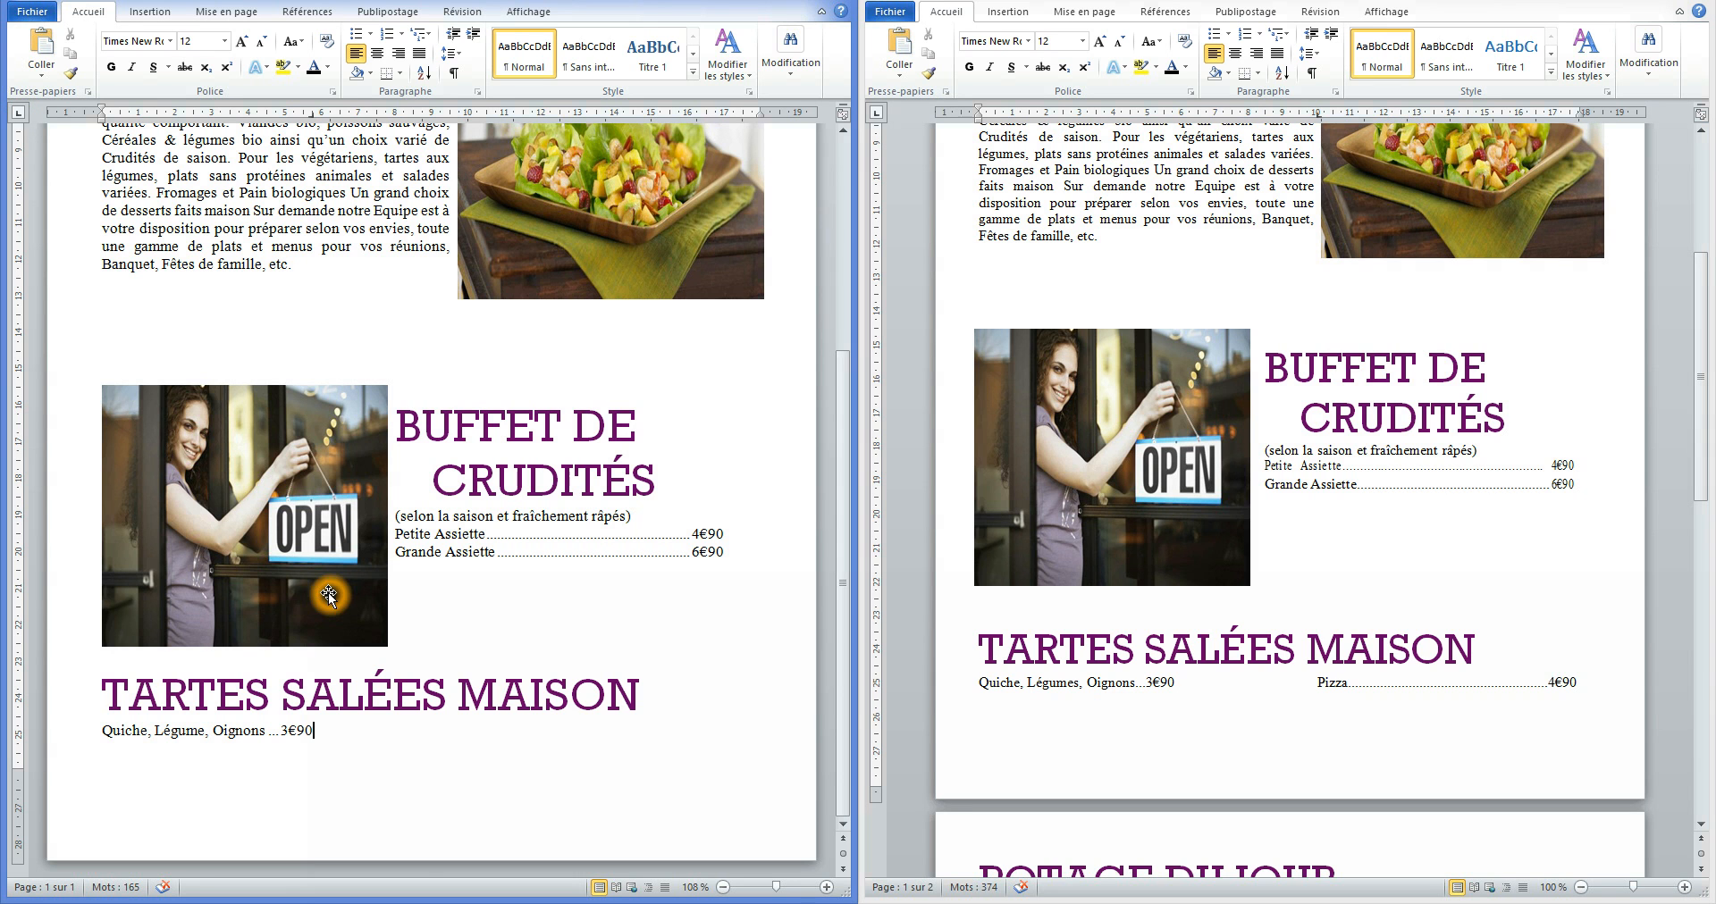
{"action": "left_click", "coordinate": [328, 734]}
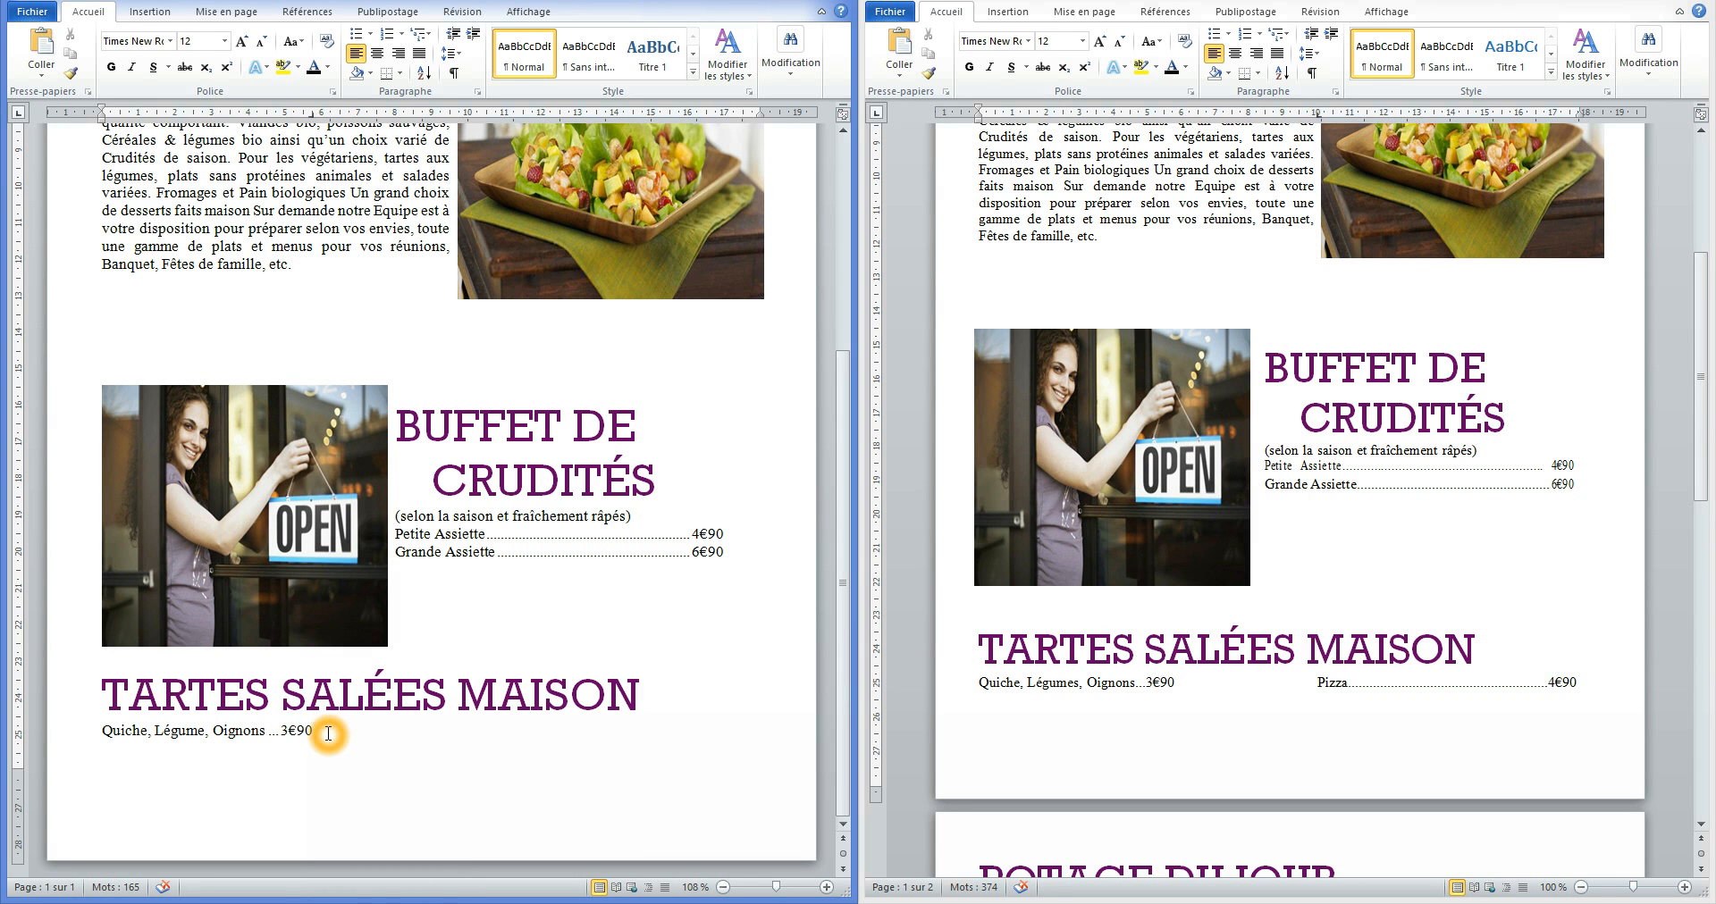
{"action": "left_click", "coordinate": [466, 116]}
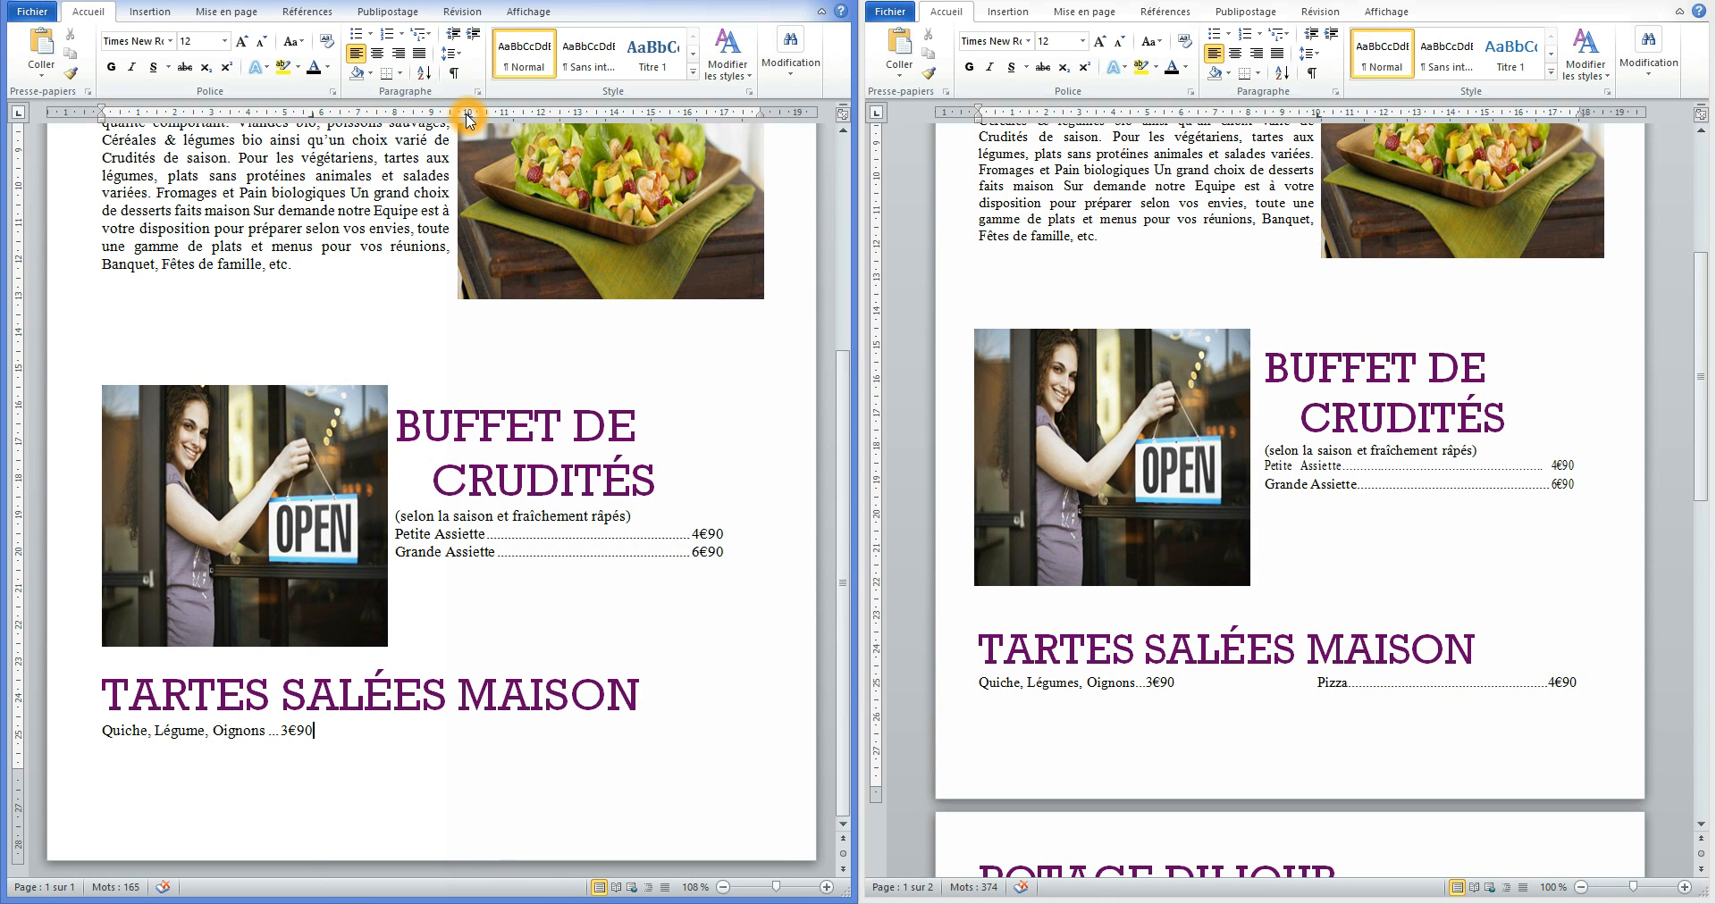
{"action": "key", "text": "Tab"}
{"action": "type", "text": "Pizza"}
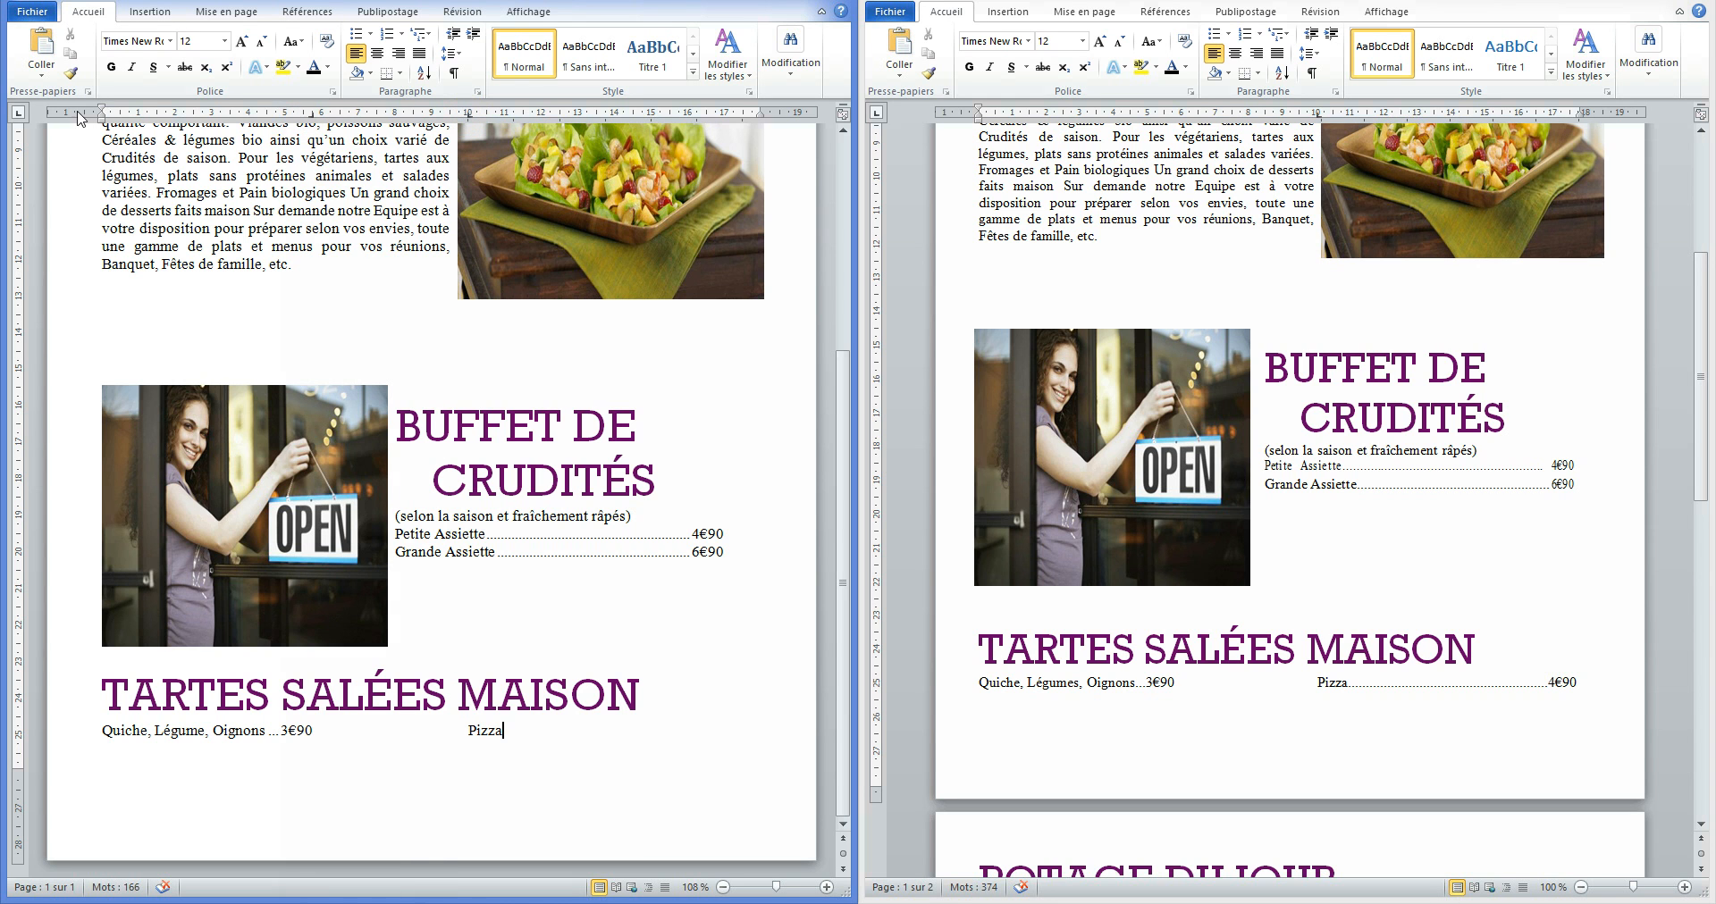
Add a right tab stop at about 17 cm to the same line and enter the pizza price "4€90" there.
{"action": "left_click", "coordinate": [22, 114]}
{"action": "left_click", "coordinate": [22, 114]}
{"action": "left_click", "coordinate": [1572, 467]}
{"action": "left_click", "coordinate": [1574, 685]}
{"action": "left_click", "coordinate": [725, 114]}
{"action": "type", "text": "90"}
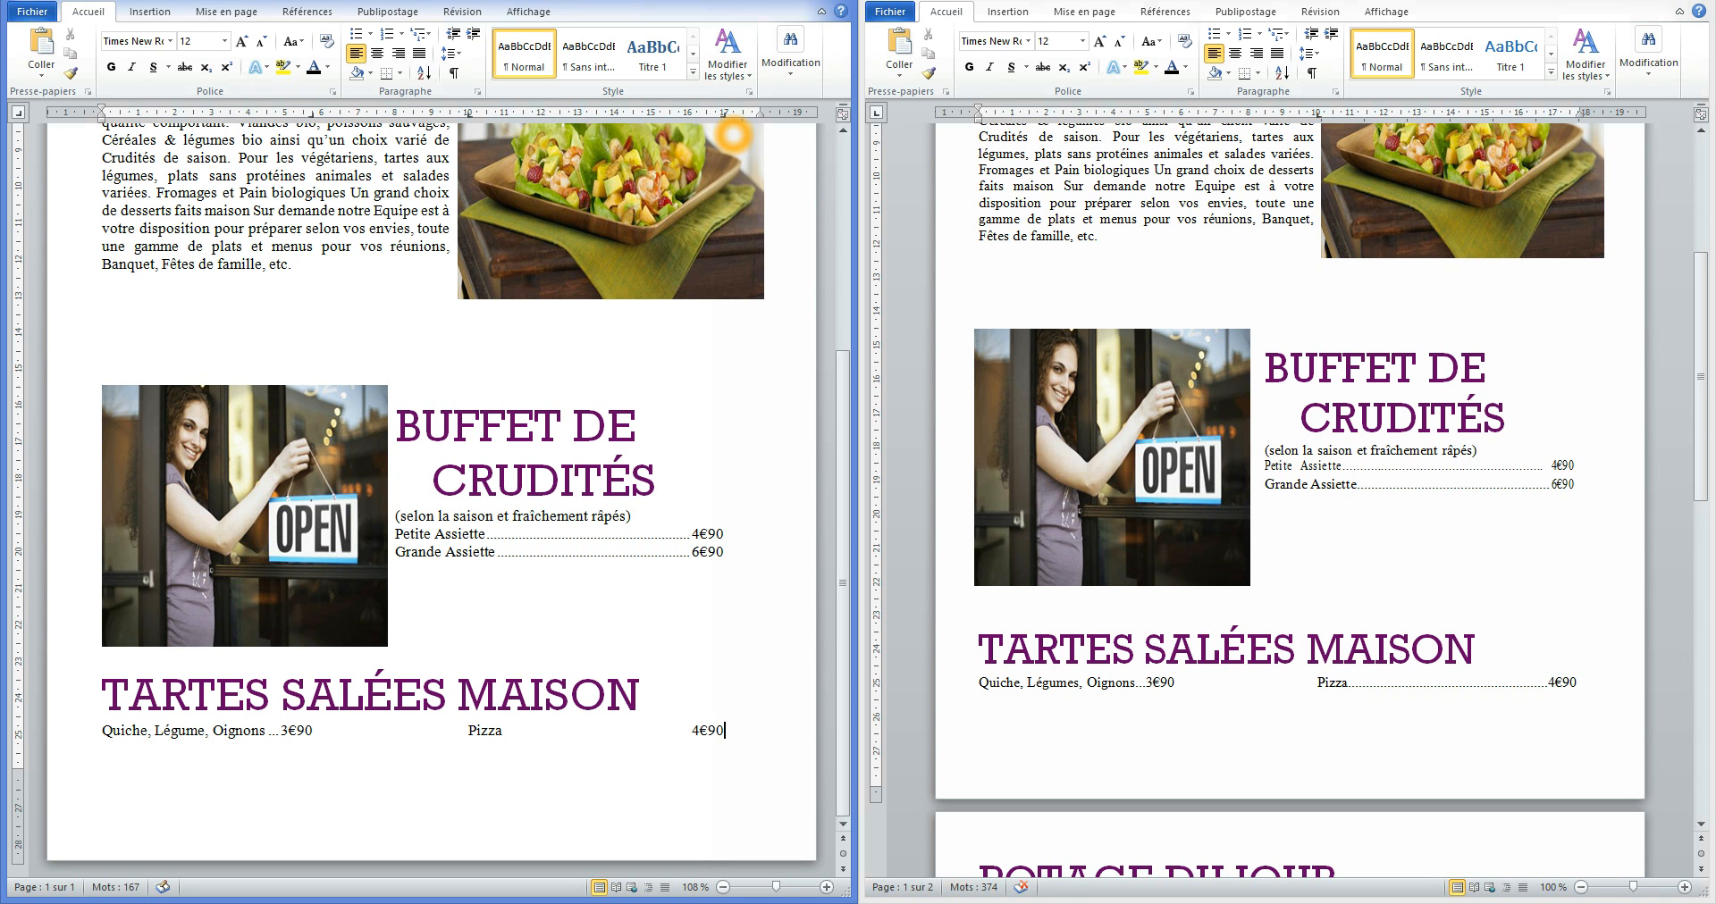
Give the 17 cm right tab stop of the "Quiche" and "Pizza" line the dotted leader, option 2.
{"action": "double_click", "coordinate": [723, 115]}
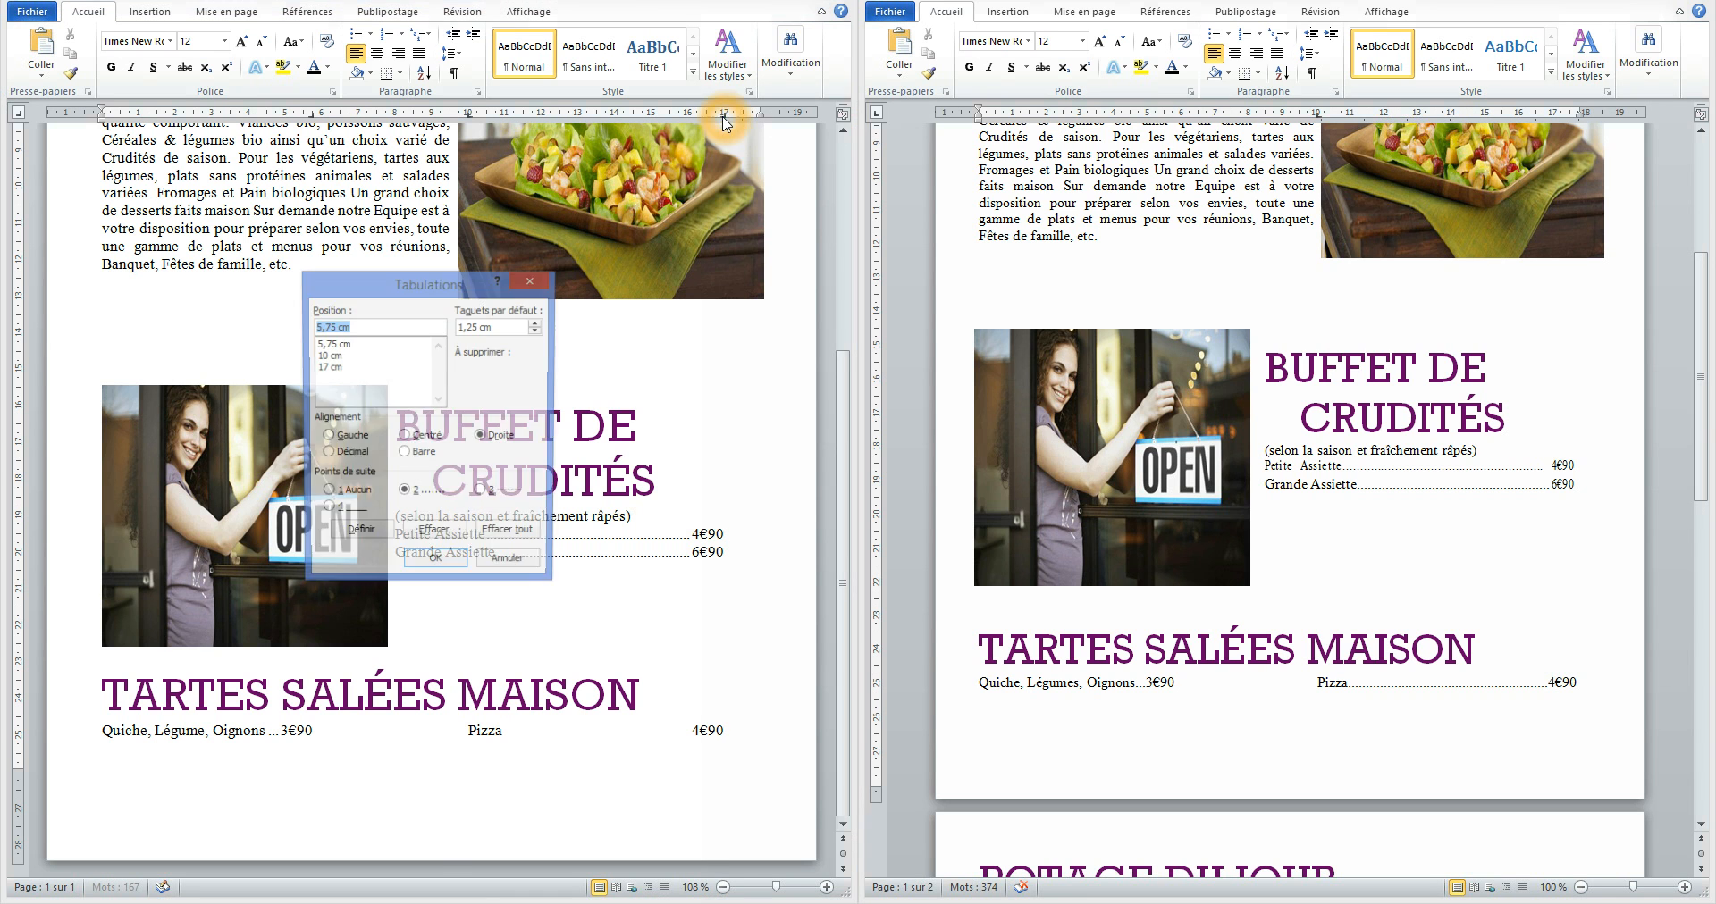
{"action": "left_click", "coordinate": [327, 367]}
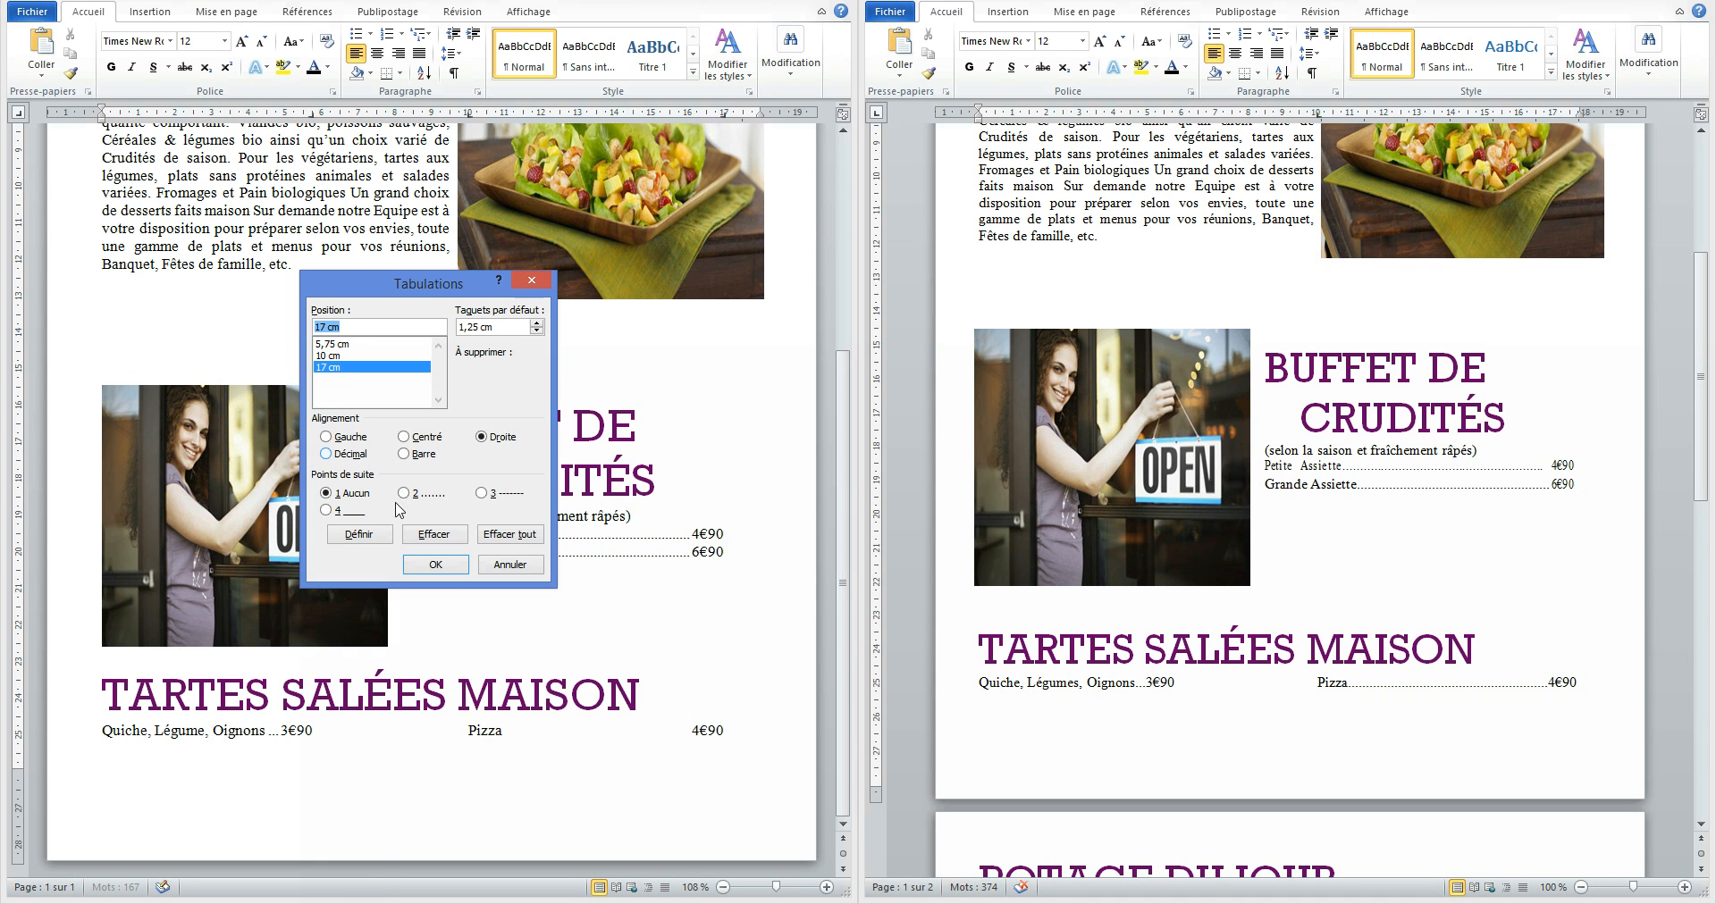
{"action": "left_click", "coordinate": [405, 493]}
{"action": "left_click", "coordinate": [360, 533]}
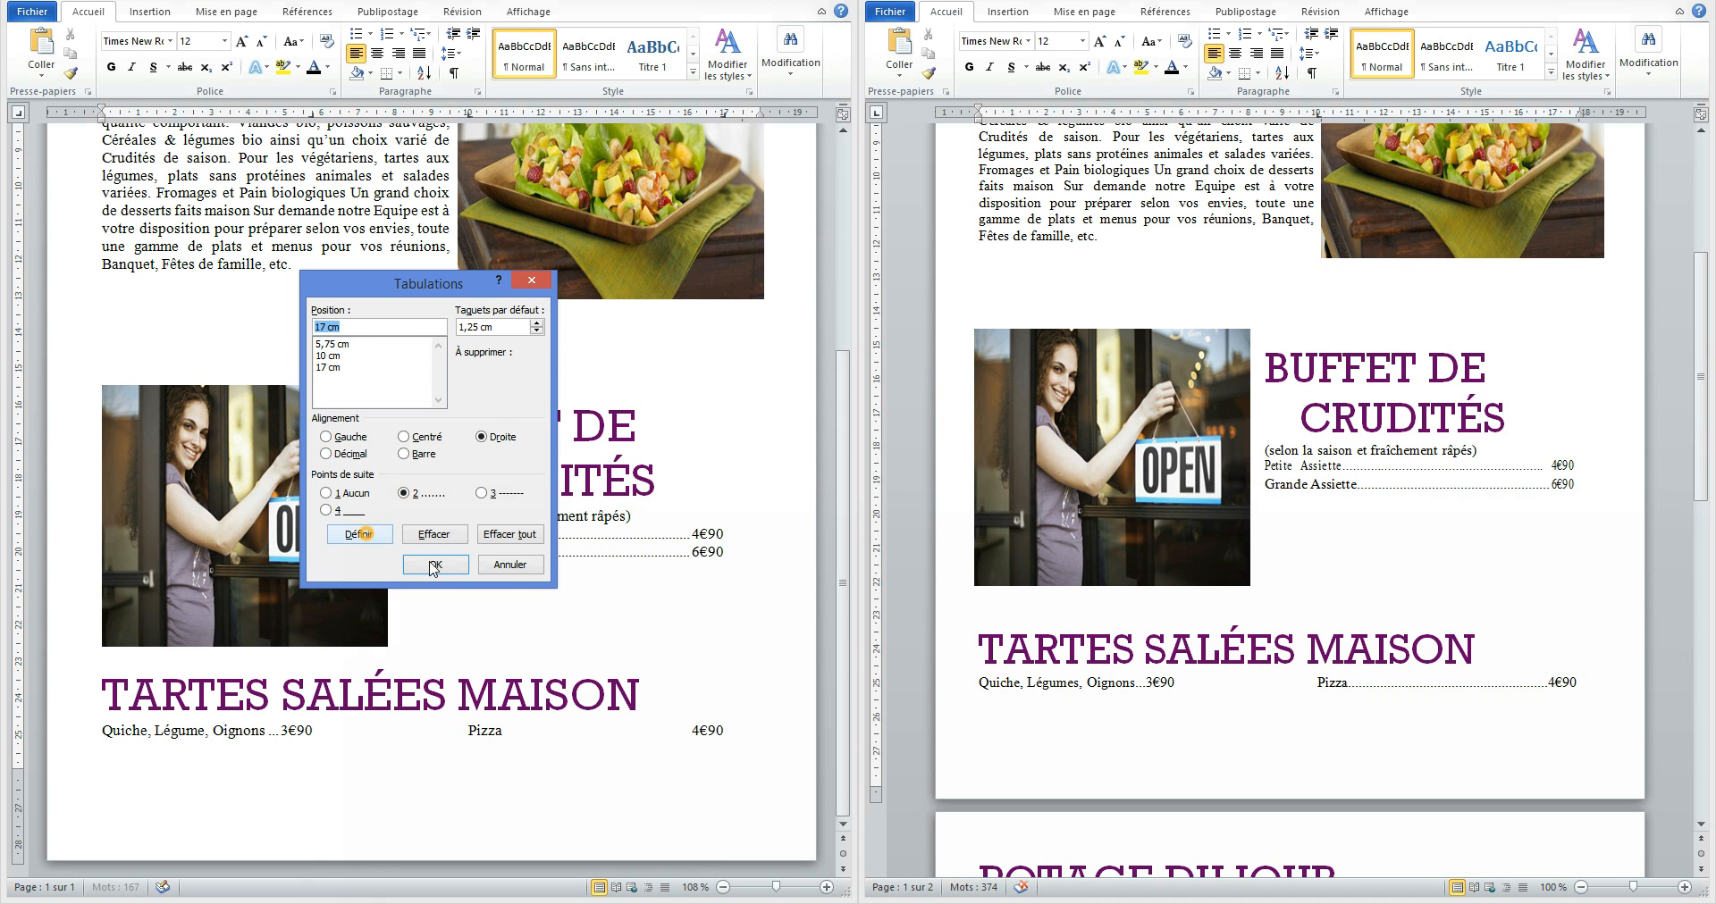
{"action": "left_click", "coordinate": [436, 564]}
{"action": "left_click", "coordinate": [741, 731]}
{"action": "left_click", "coordinate": [508, 608]}
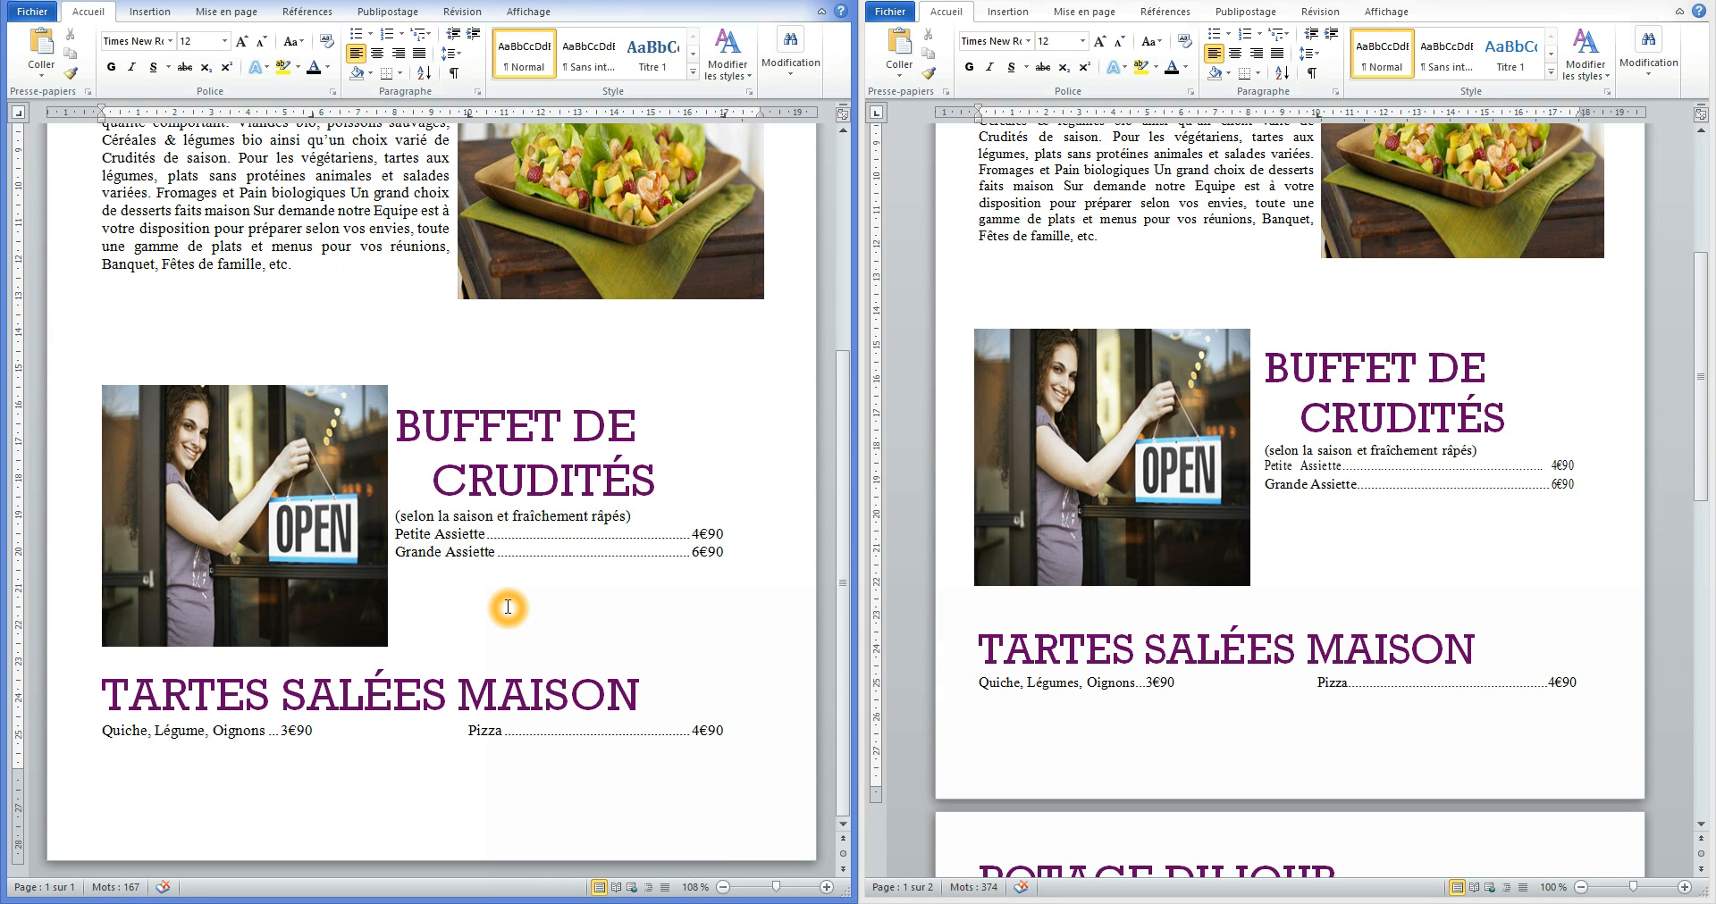
Compare the buffet and tart price lines with those in the model document, enlarging the model to 110 %.
{"action": "left_click", "coordinate": [1446, 557]}
{"action": "scroll", "coordinate": [1446, 555], "scroll_direction": "down", "scroll_amount": 1}
{"action": "scroll", "coordinate": [1446, 556], "scroll_direction": "up", "scroll_amount": 3}
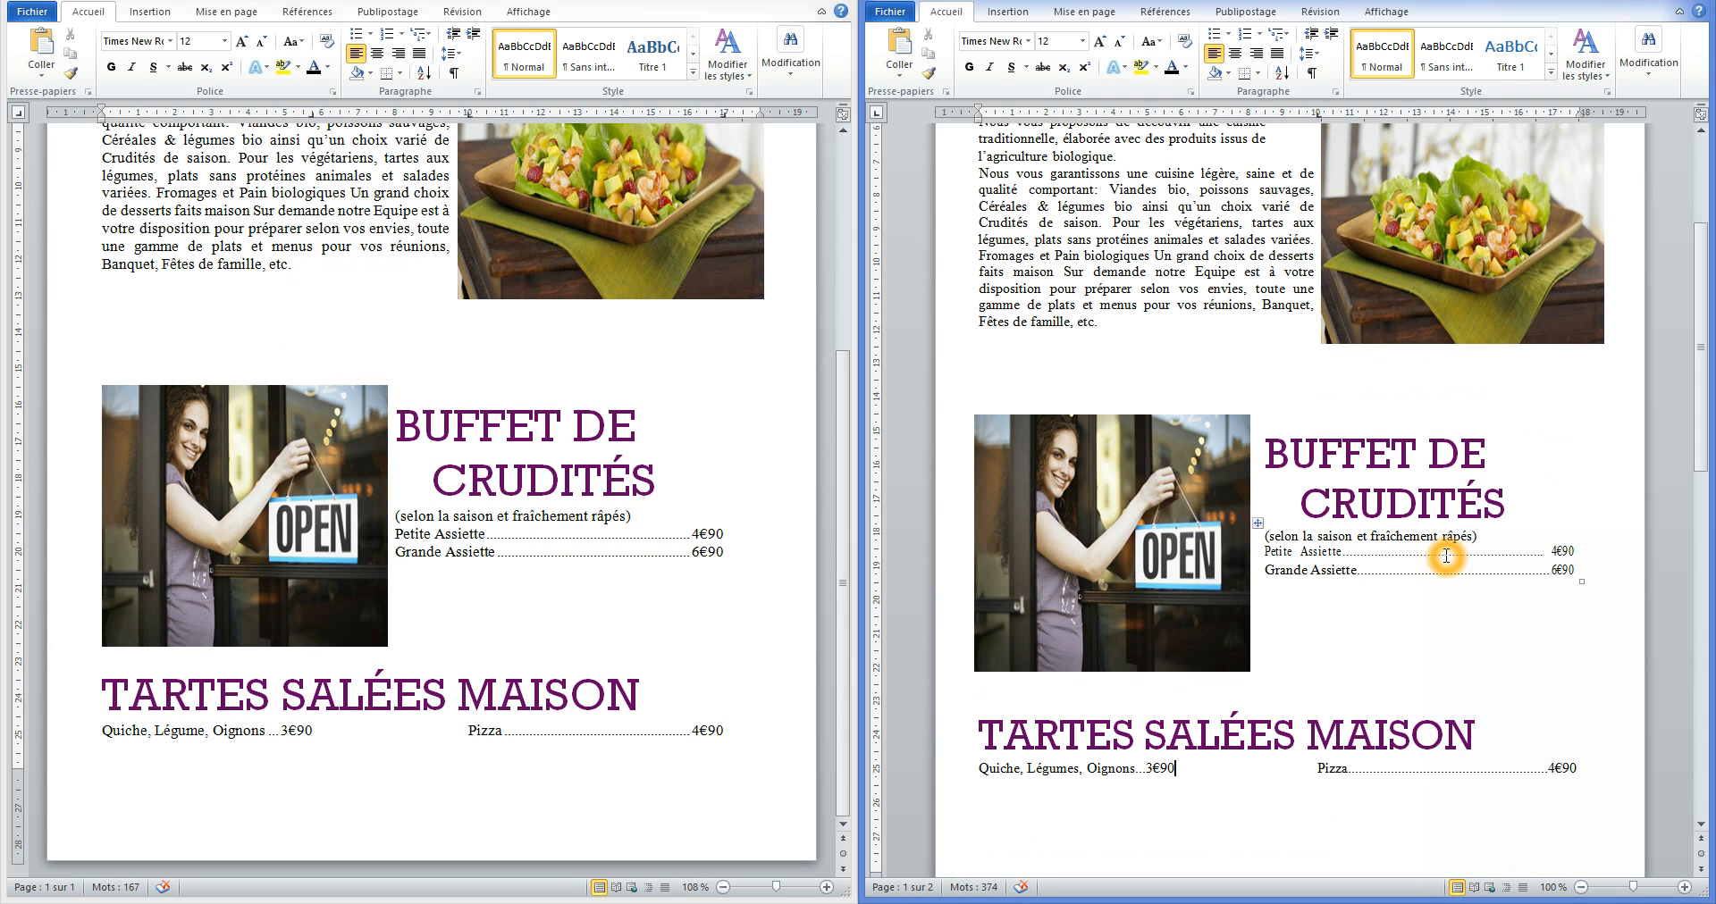
{"action": "left_click", "coordinate": [704, 523]}
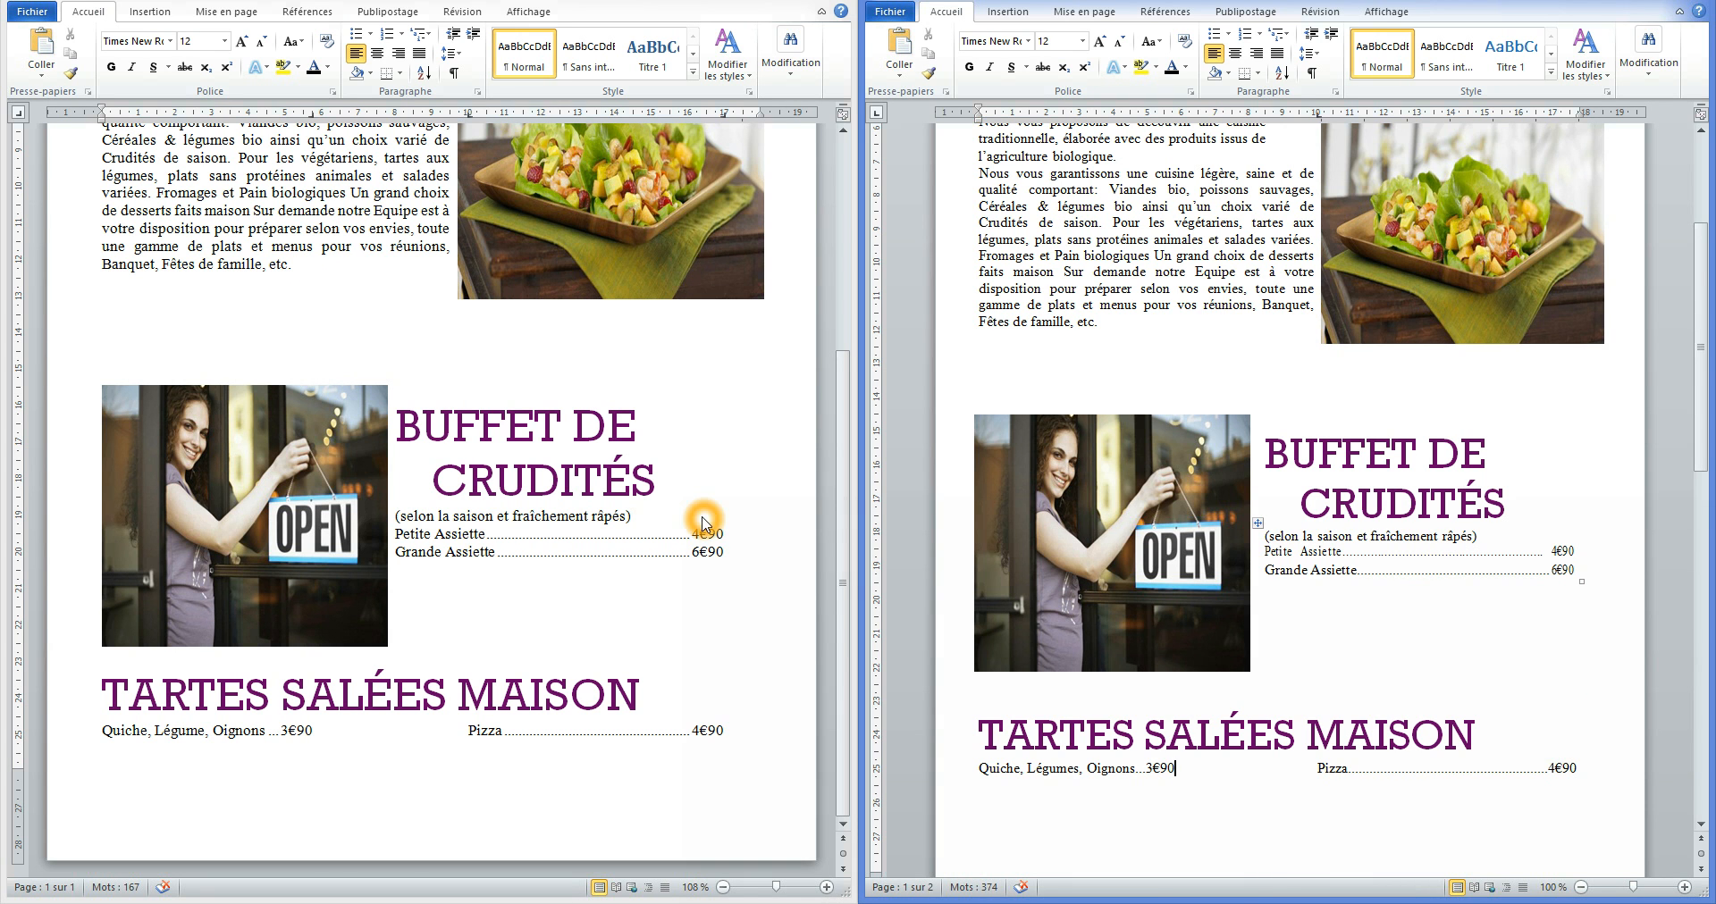
{"action": "left_click", "coordinate": [462, 535]}
{"action": "left_click", "coordinate": [447, 539]}
{"action": "left_click", "coordinate": [495, 726]}
{"action": "left_click", "coordinate": [1326, 542]}
{"action": "left_click", "coordinate": [1329, 538]}
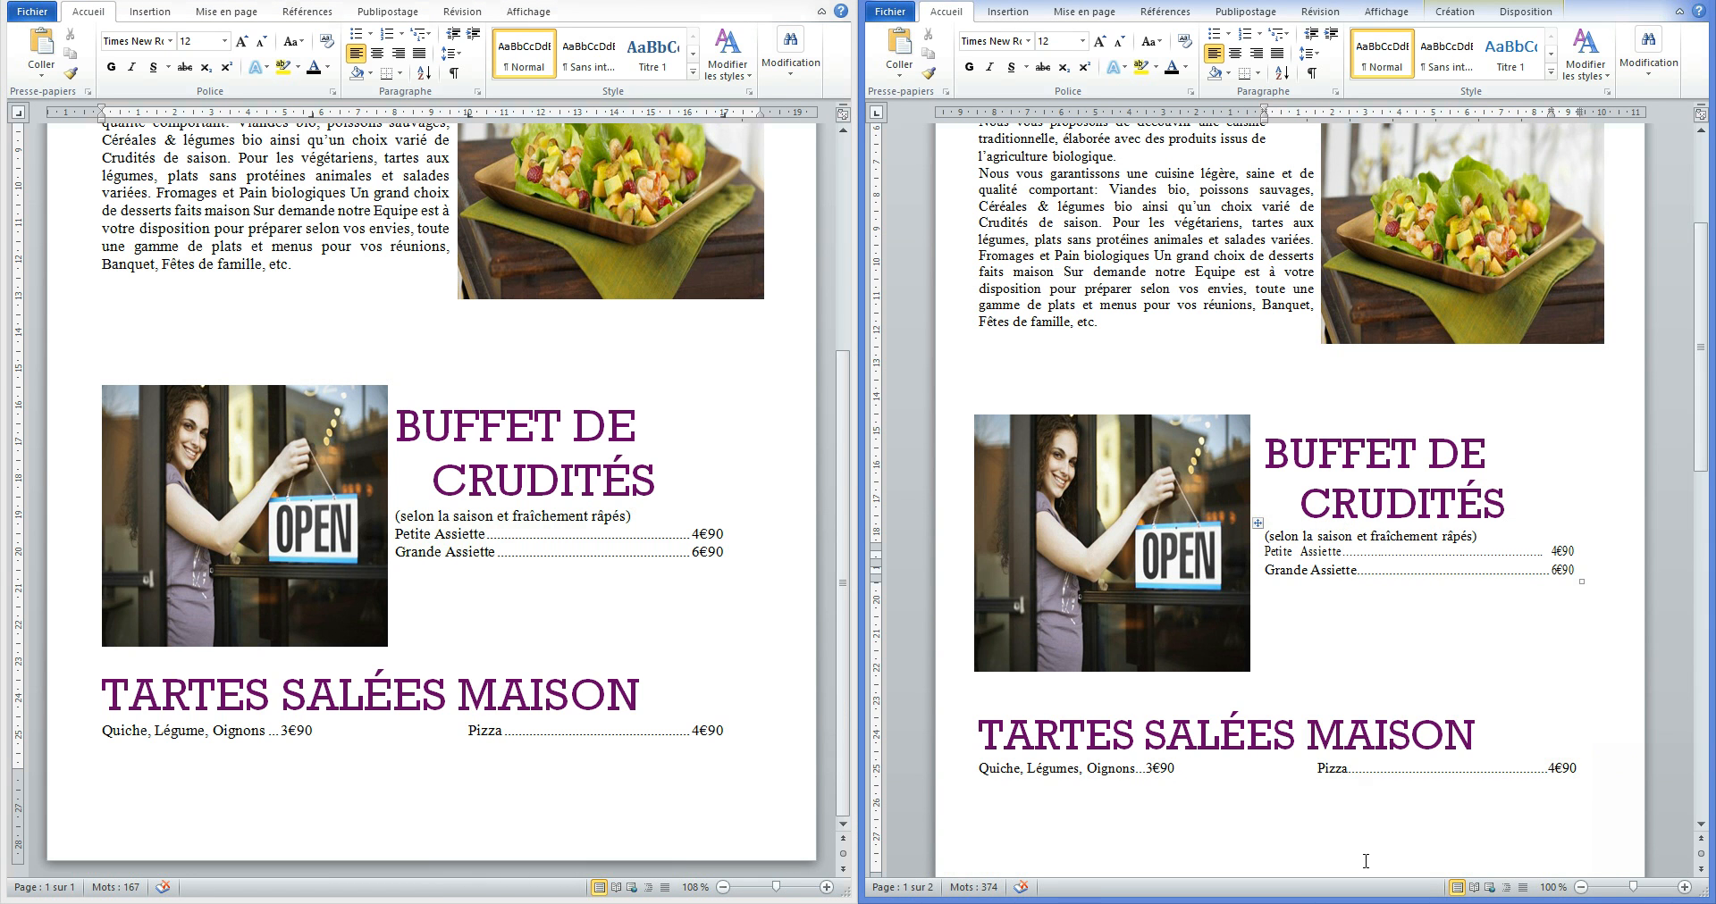
{"action": "left_click", "coordinate": [1683, 887]}
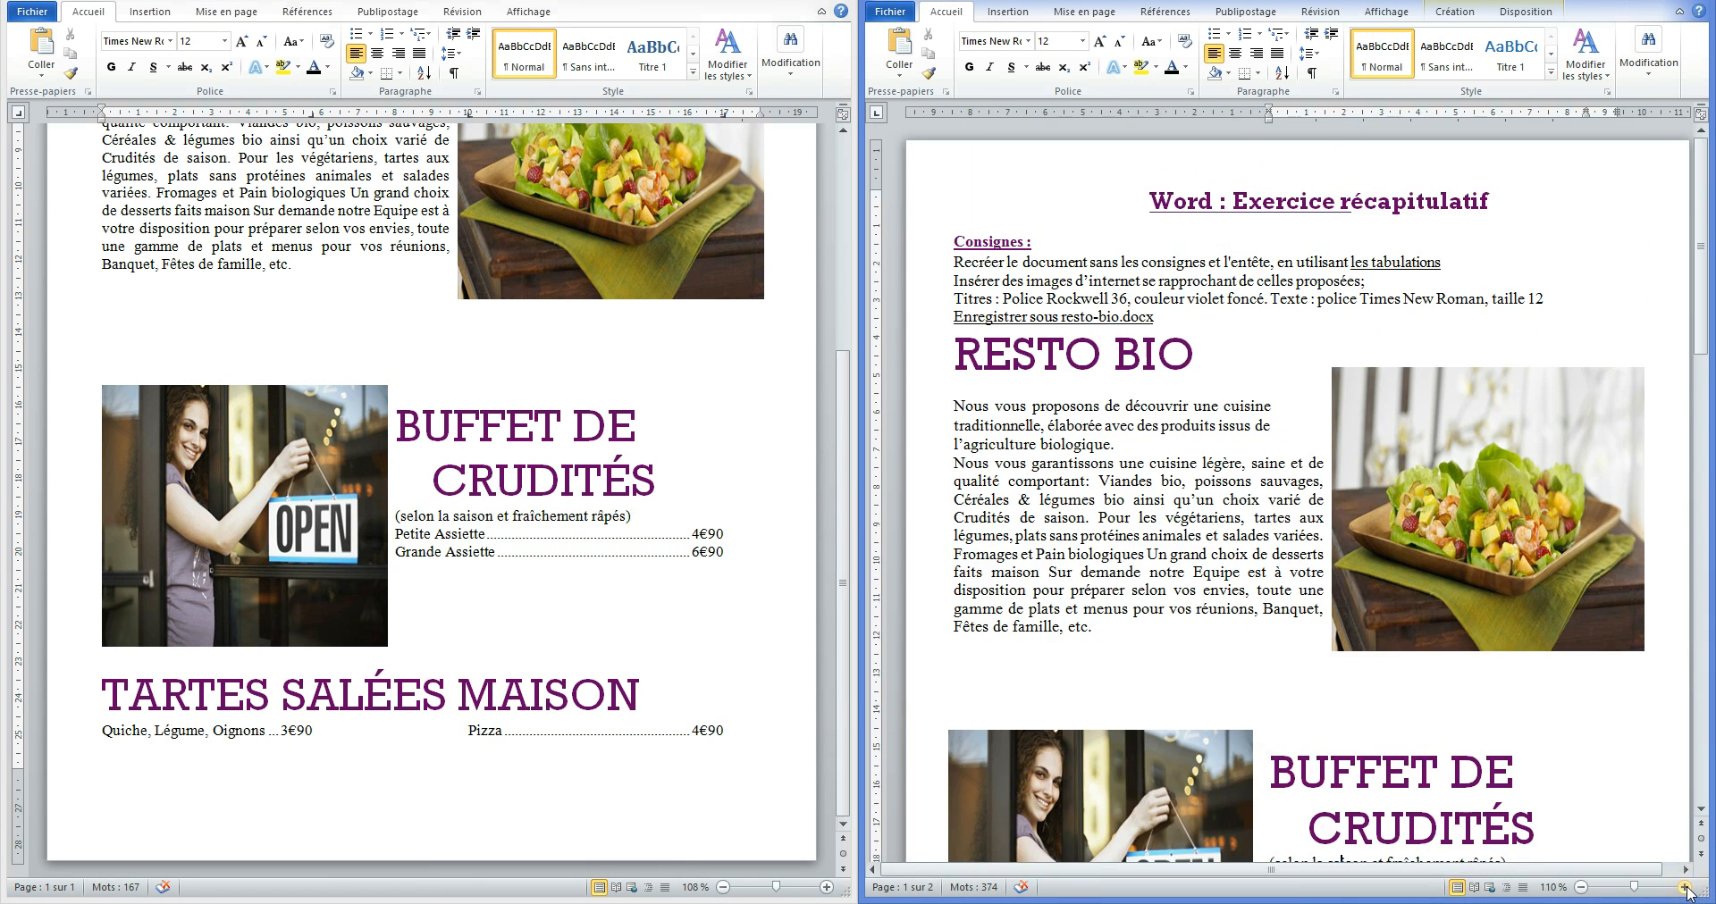
{"action": "scroll", "coordinate": [1050, 565], "scroll_direction": "down", "scroll_amount": 6}
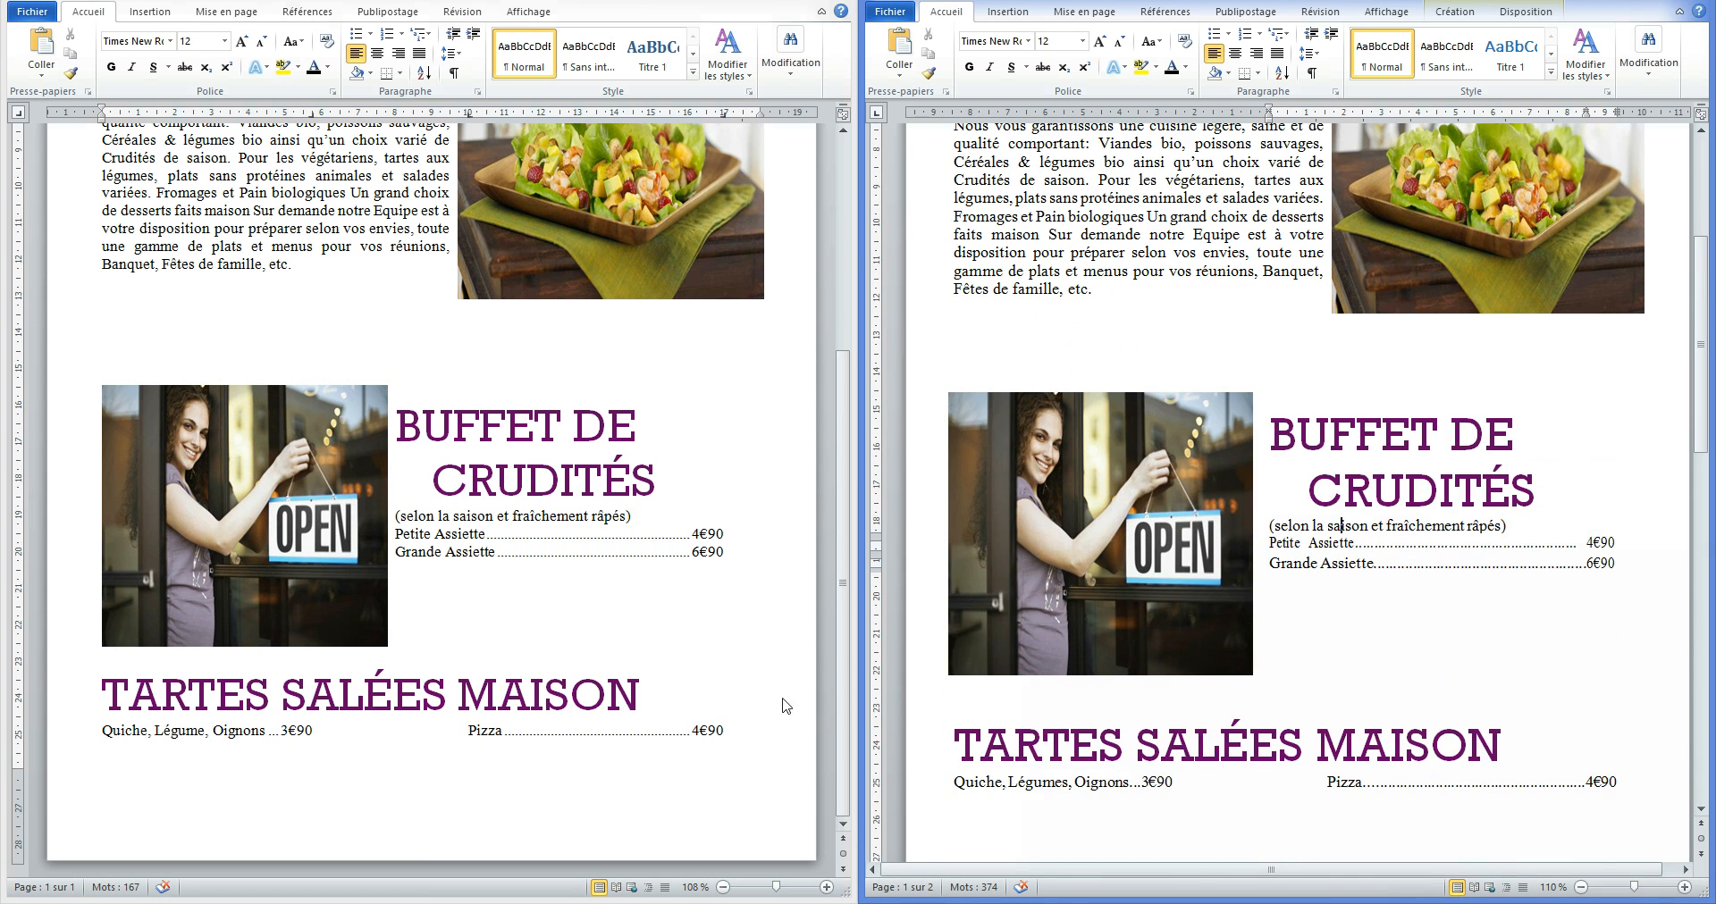
{"action": "left_click", "coordinate": [702, 891]}
{"action": "left_click", "coordinate": [671, 647]}
{"action": "left_click", "coordinate": [736, 728]}
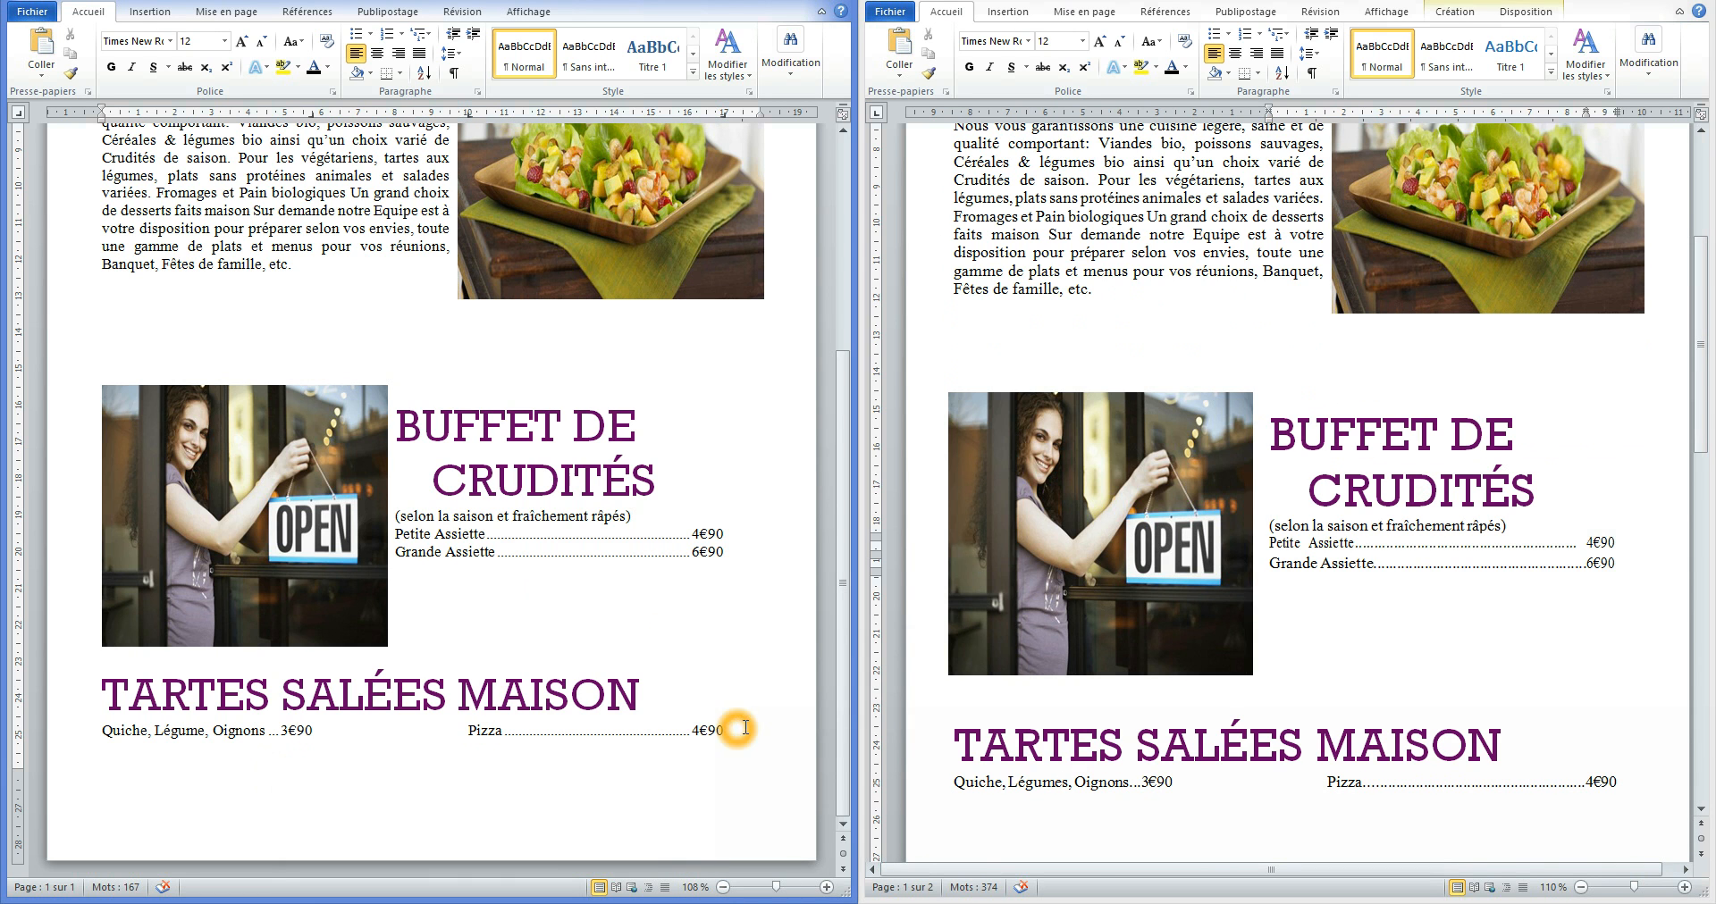
Insert a page break after the pizza price at the end of the "TARTES SALÉES MAISON" section.
{"action": "left_click", "coordinate": [745, 729]}
{"action": "key", "text": "ctrl+Return"}
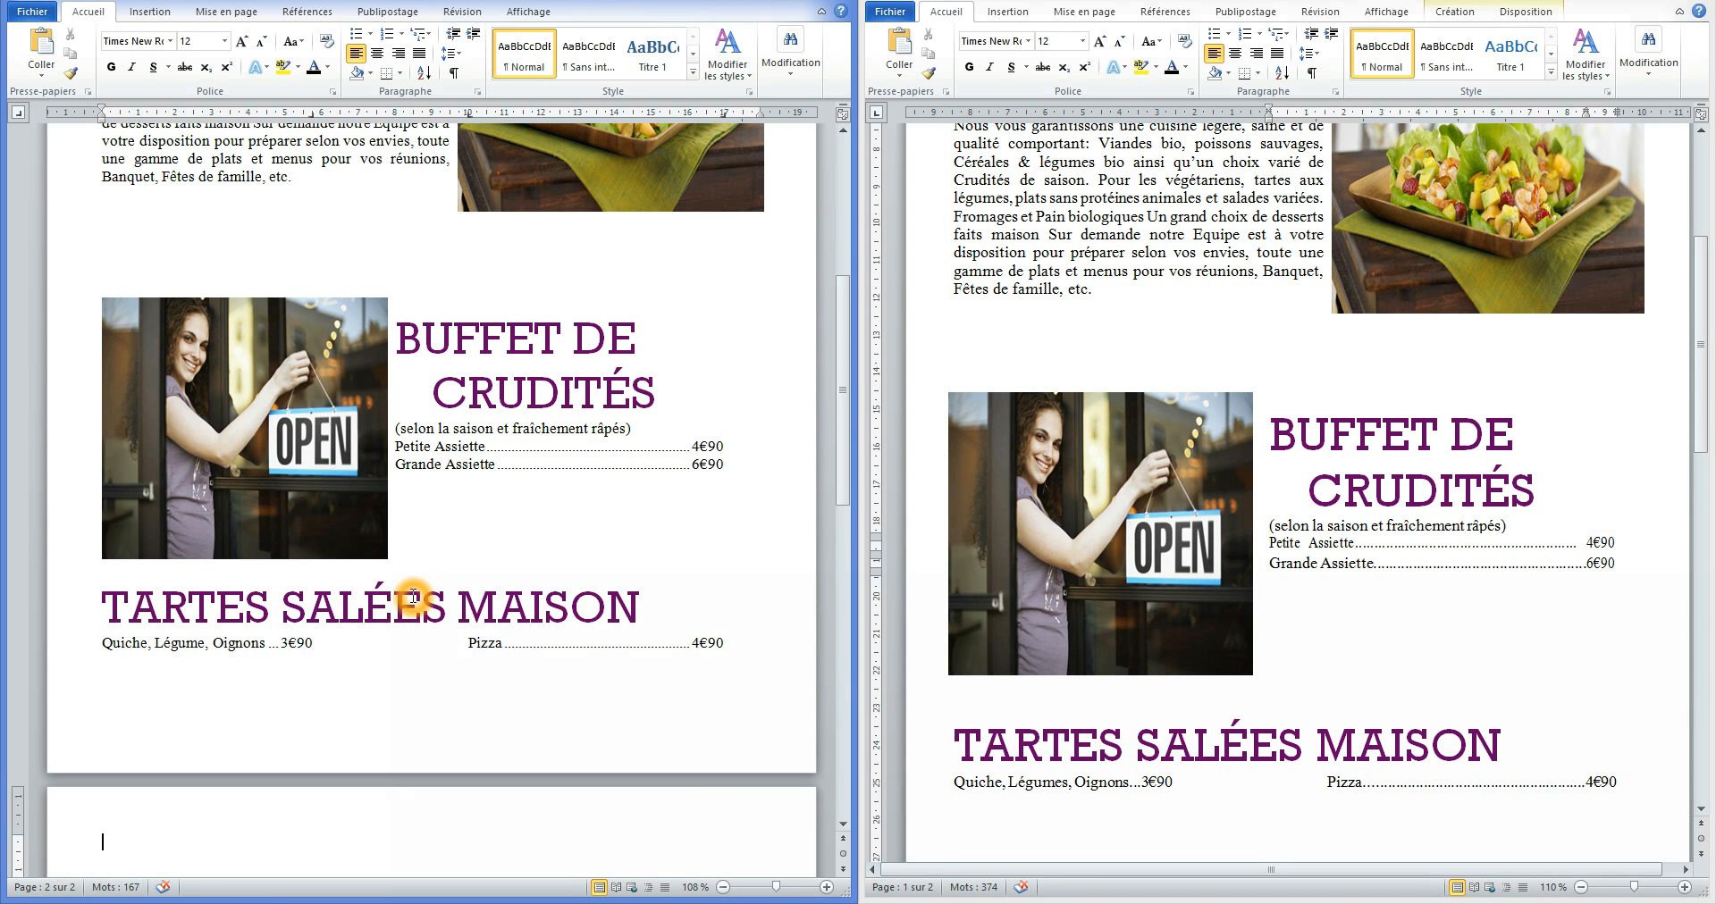
{"action": "scroll", "coordinate": [414, 597], "scroll_direction": "up", "scroll_amount": 8}
{"action": "scroll", "coordinate": [413, 594], "scroll_direction": "down", "scroll_amount": 12}
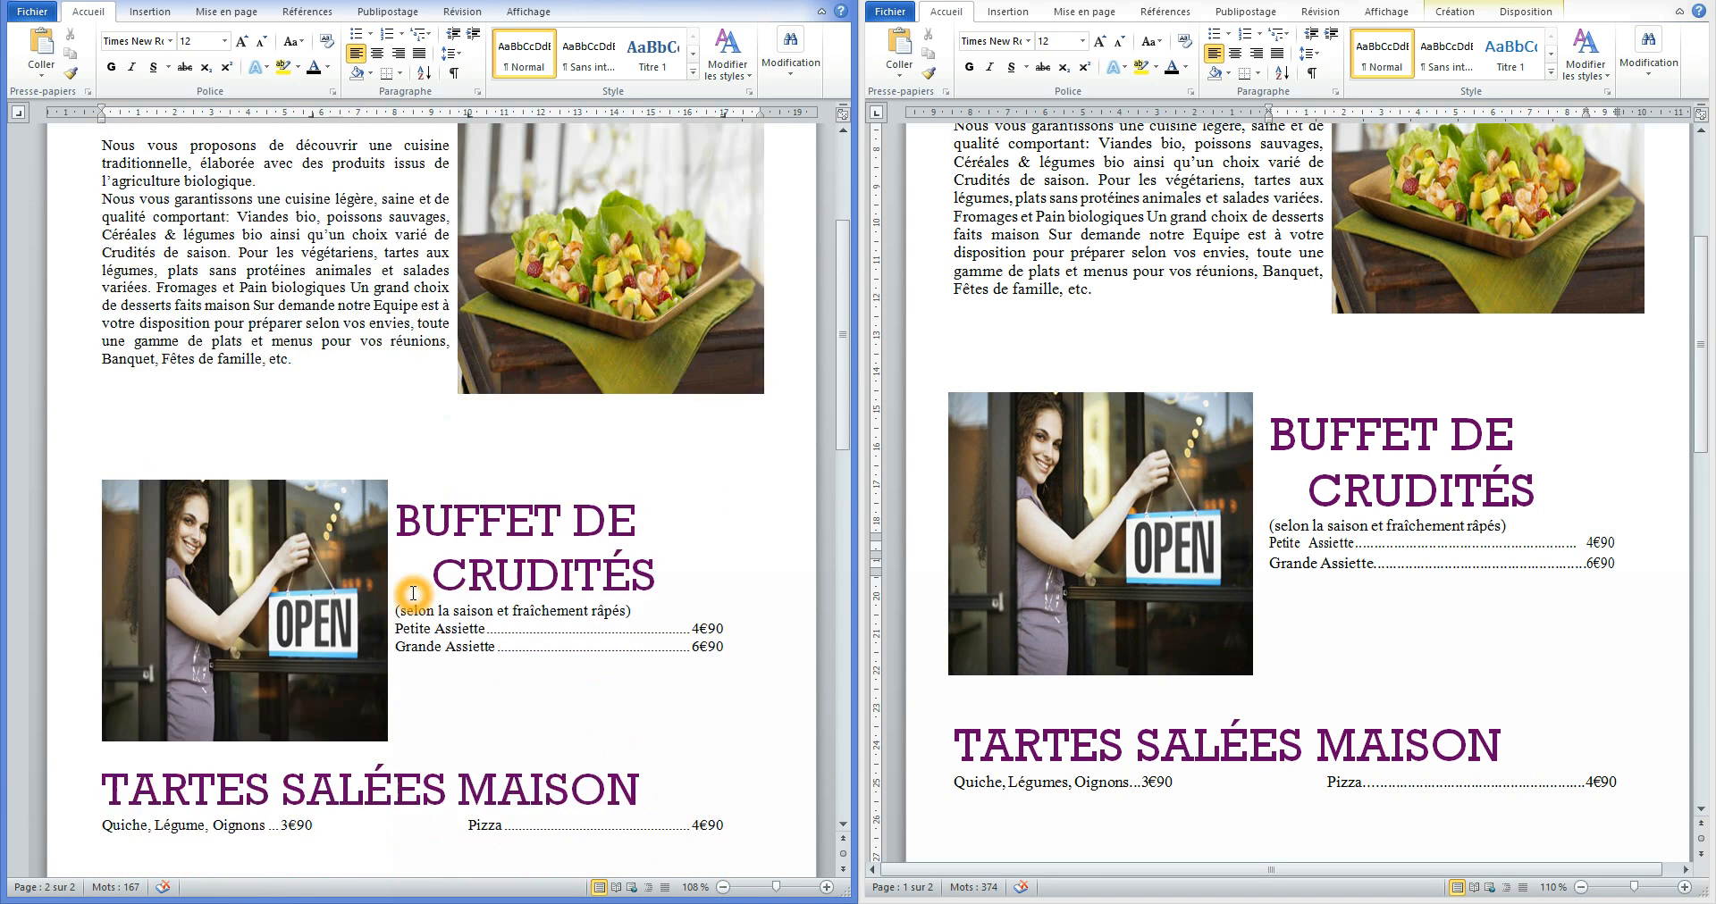
{"action": "scroll", "coordinate": [1388, 552], "scroll_direction": "down", "scroll_amount": 11}
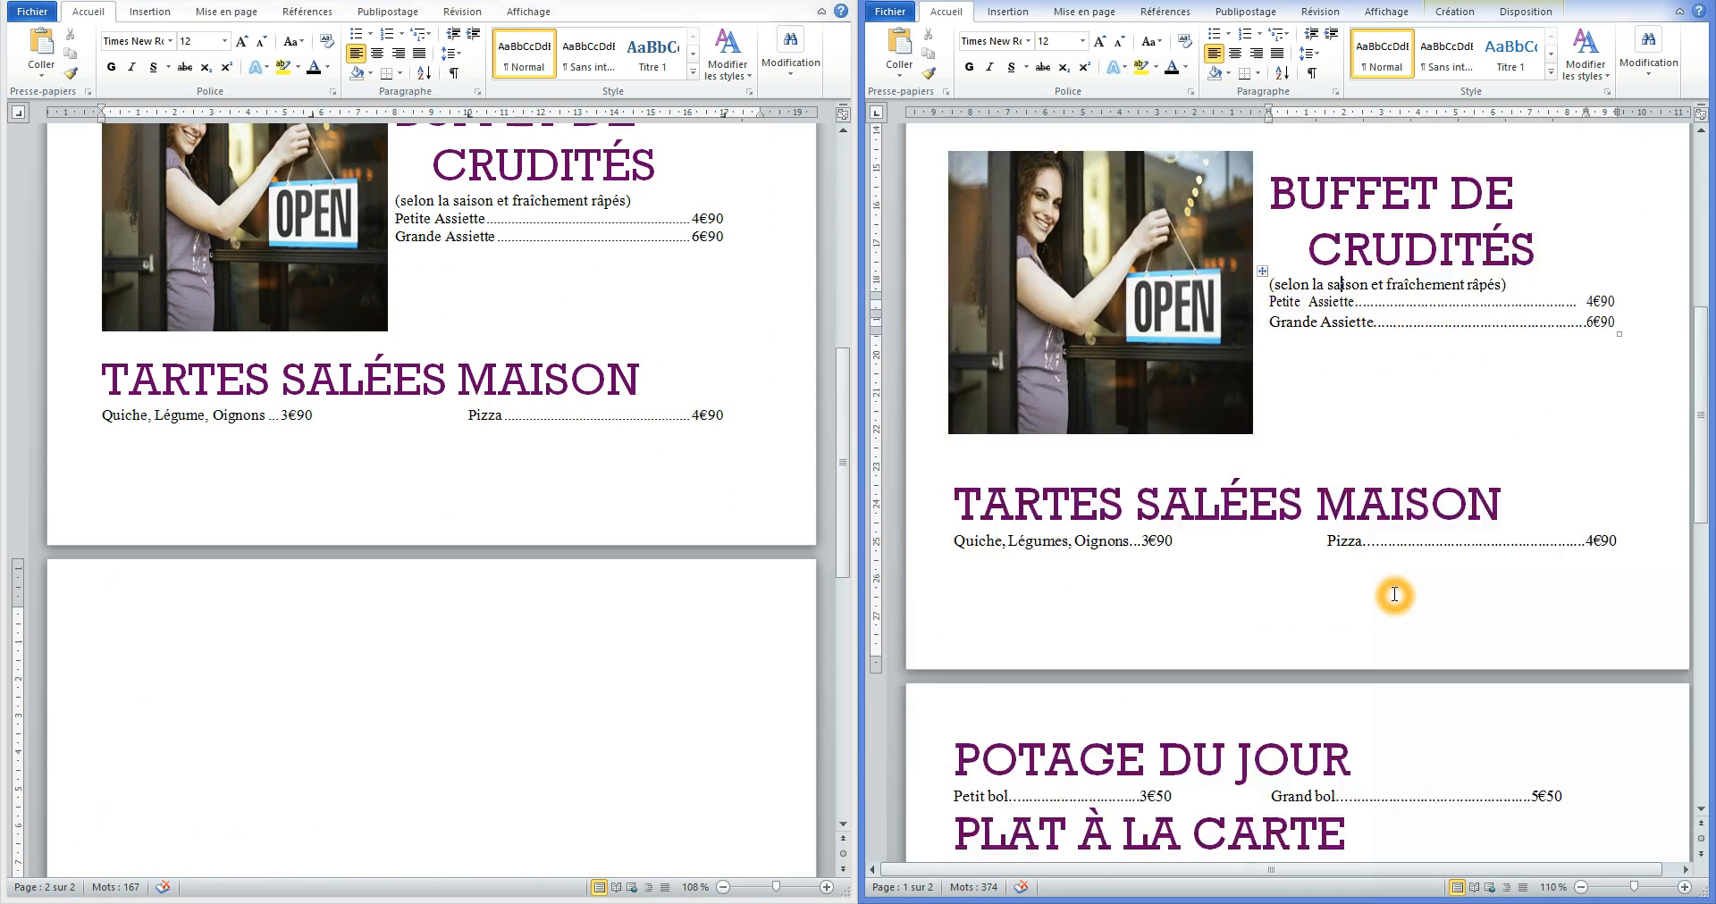
Enter the title "POTAGE DU JOUR" at the beginning of the second page, following the model document.
{"action": "left_click", "coordinate": [338, 591]}
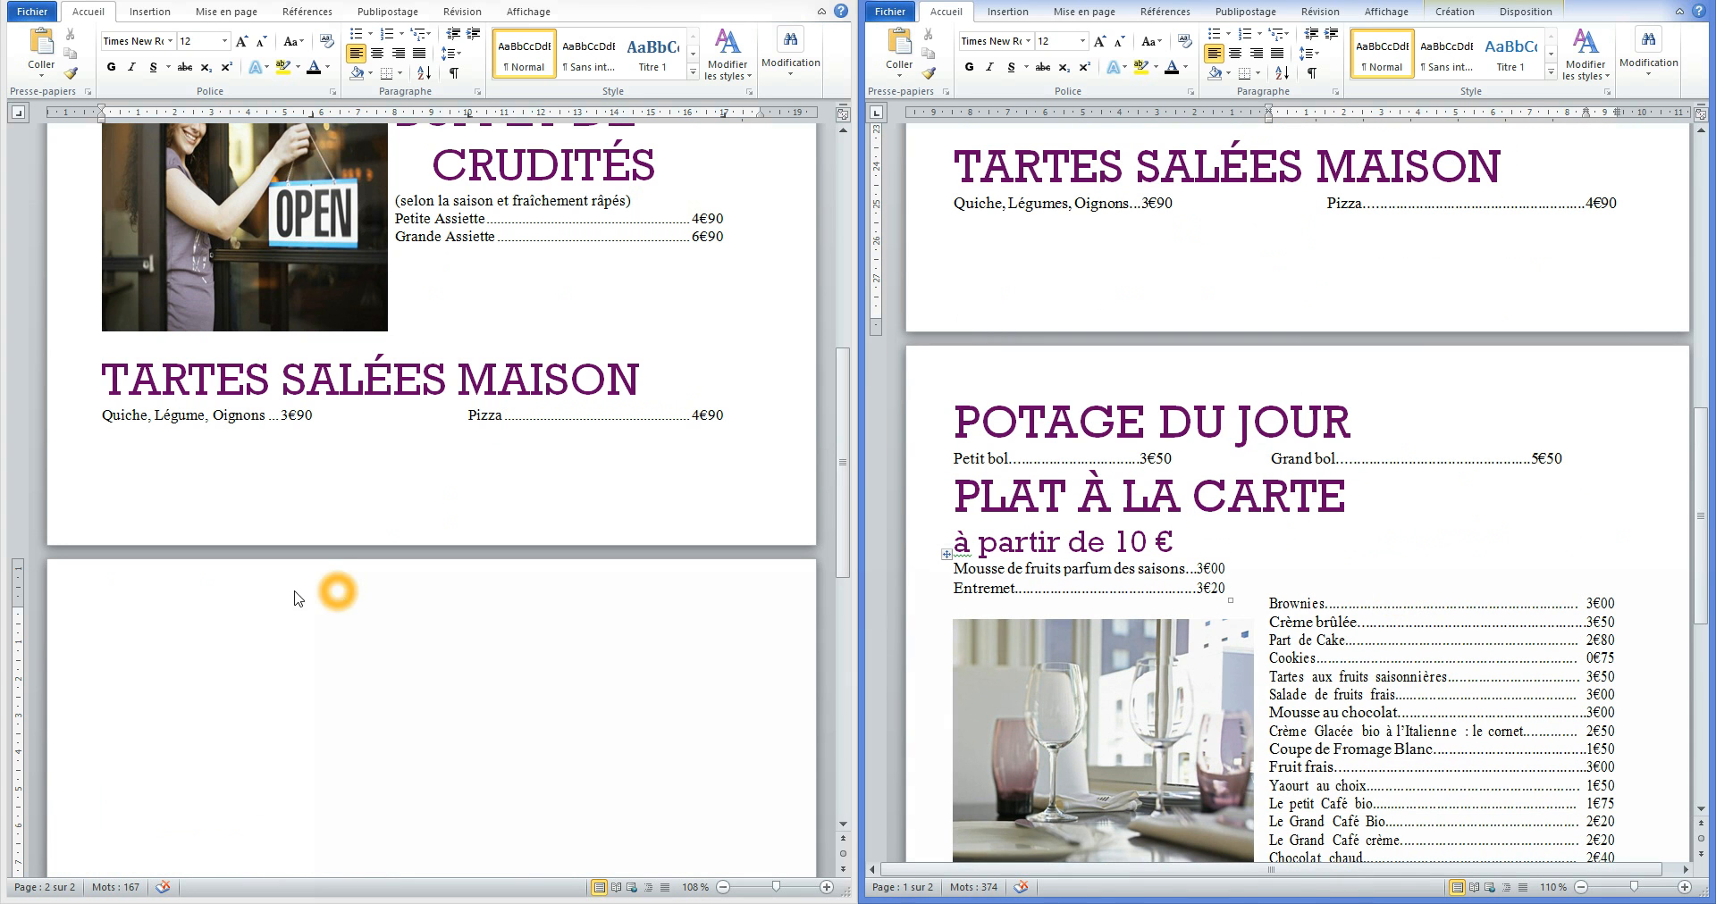
{"action": "left_click", "coordinate": [161, 613]}
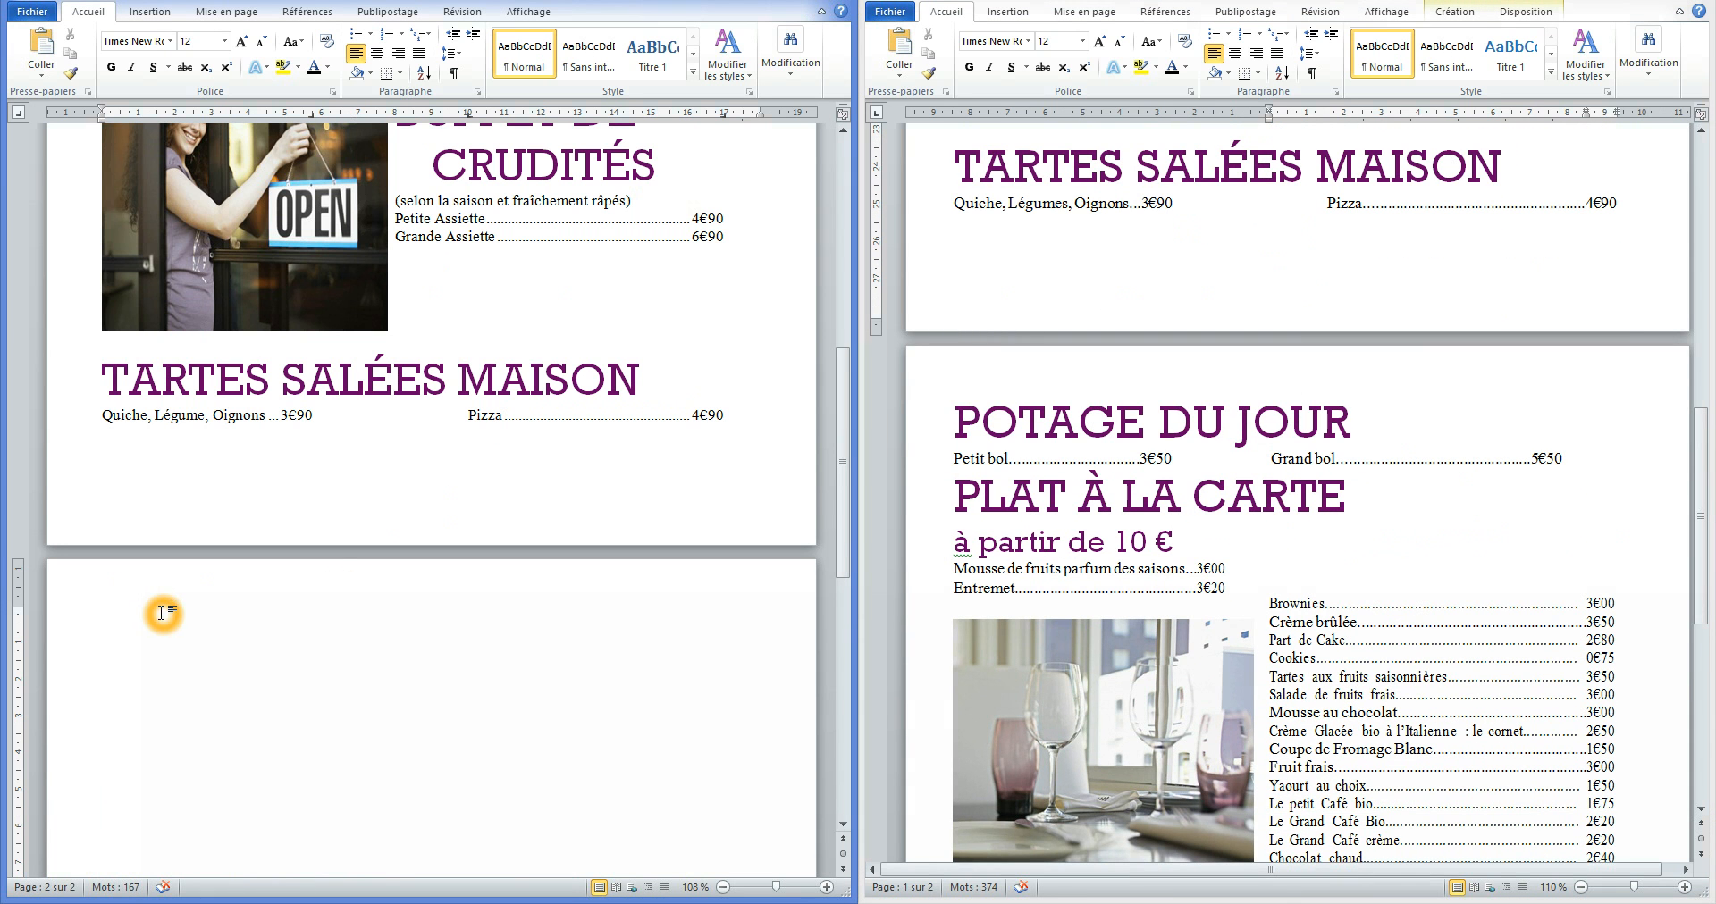
{"action": "scroll", "coordinate": [164, 605], "scroll_direction": "down", "scroll_amount": 1}
{"action": "left_click", "coordinate": [213, 354]}
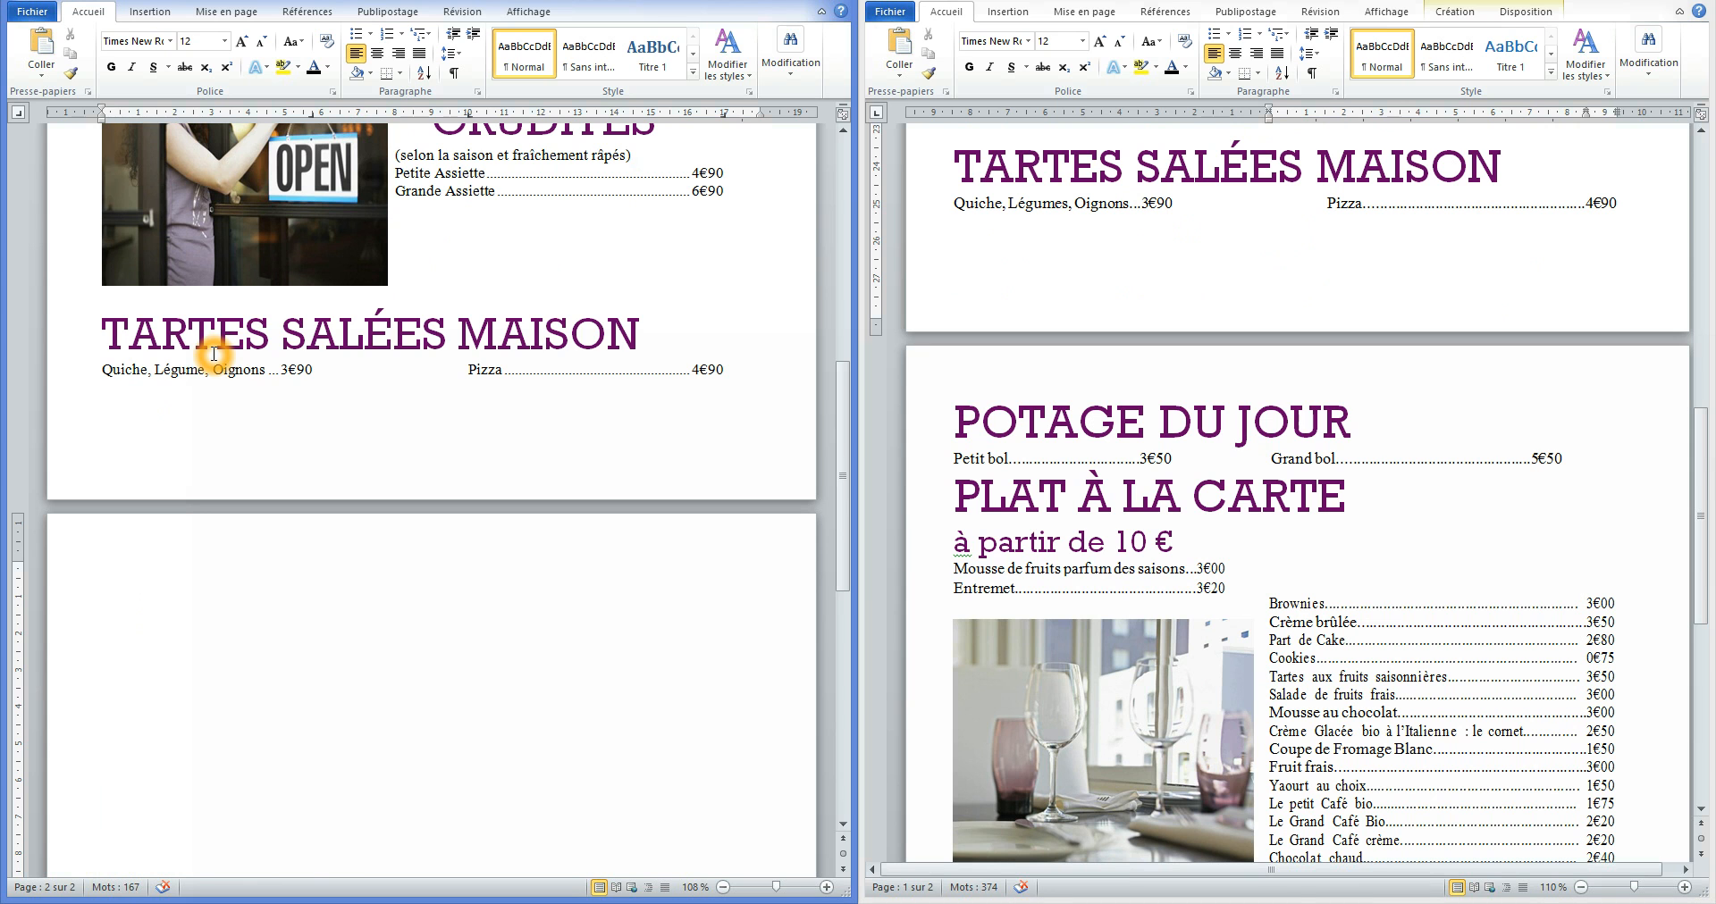
{"action": "left_click", "coordinate": [981, 415]}
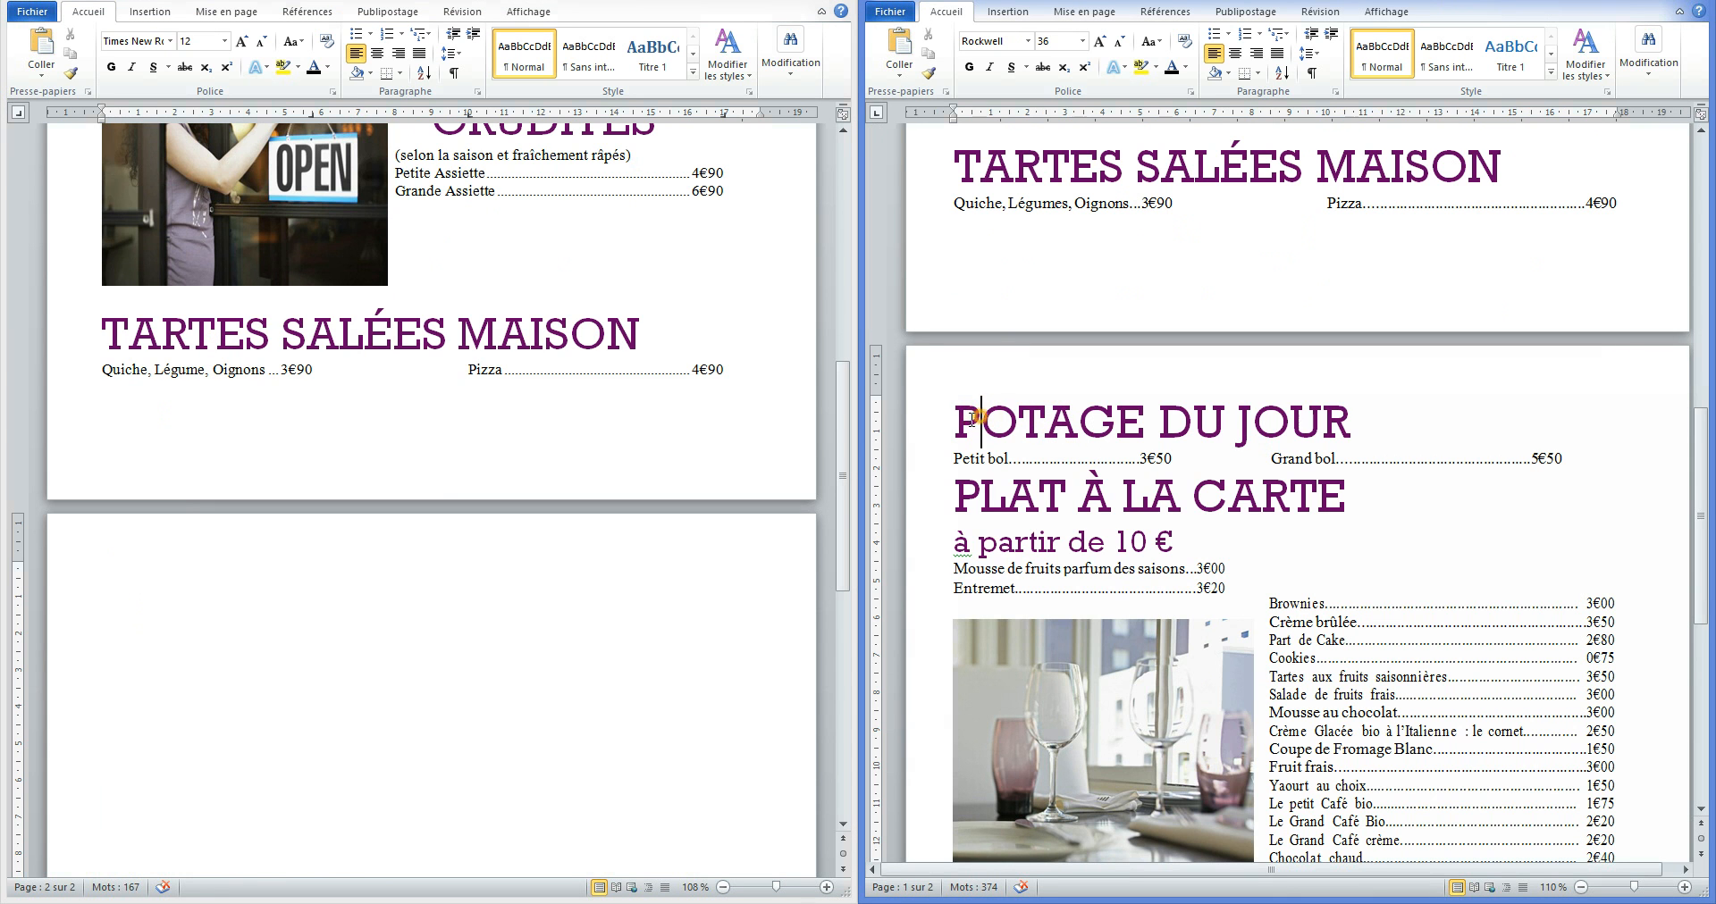
{"action": "left_click", "coordinate": [932, 419]}
{"action": "left_click", "coordinate": [164, 575]}
{"action": "type", "text": "PO"}
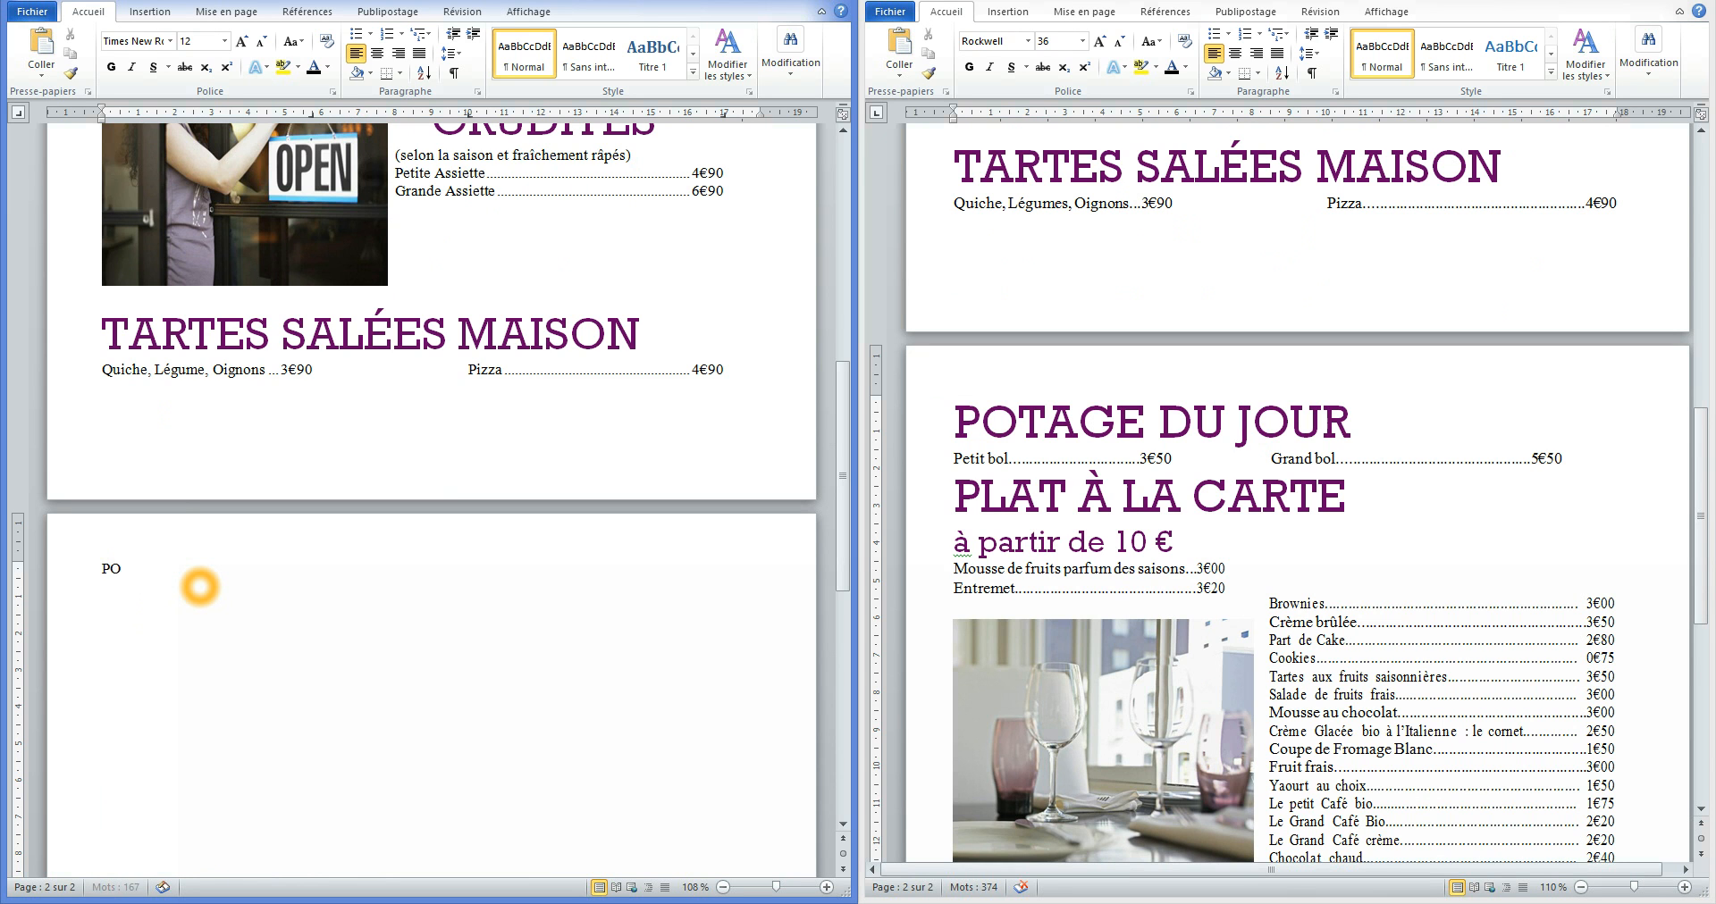
{"action": "type", "text": "TAGE DU JOUR"}
Format the "POTAGE DU JOUR" title in Rockwell, size 36, with the recently used dark purple colour.
{"action": "left_click", "coordinate": [63, 571]}
{"action": "left_click", "coordinate": [159, 41]}
{"action": "type", "text": "Rockwell"}
{"action": "key", "text": "Return"}
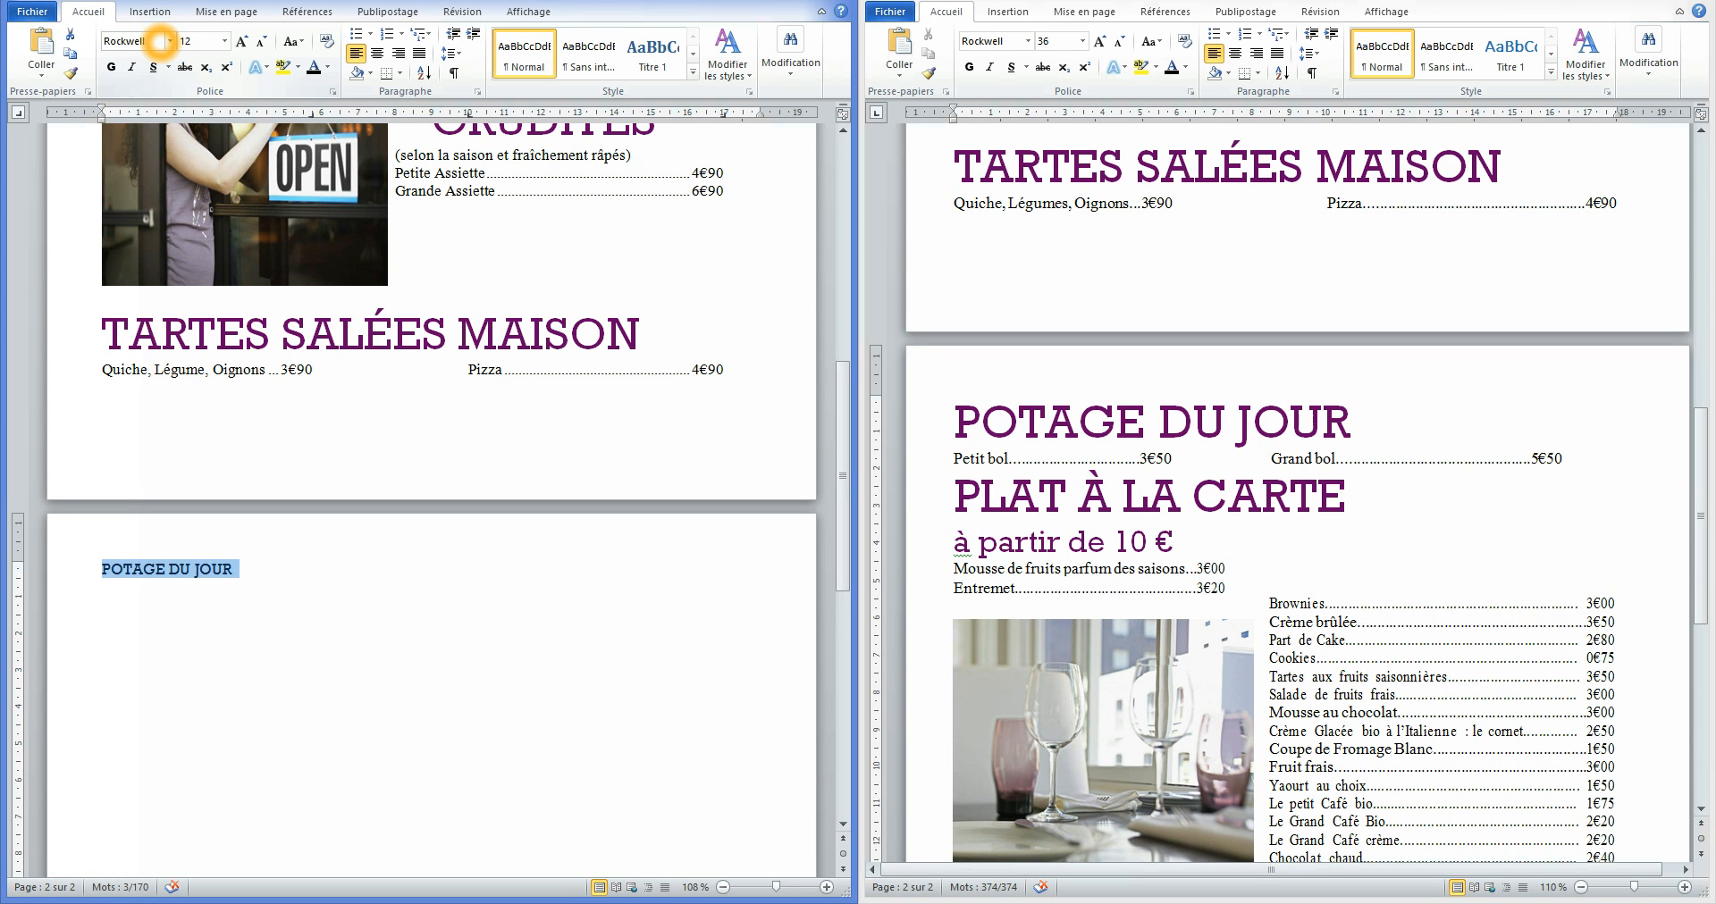
{"action": "left_click", "coordinate": [201, 41]}
{"action": "type", "text": "36"}
{"action": "key", "text": "Return"}
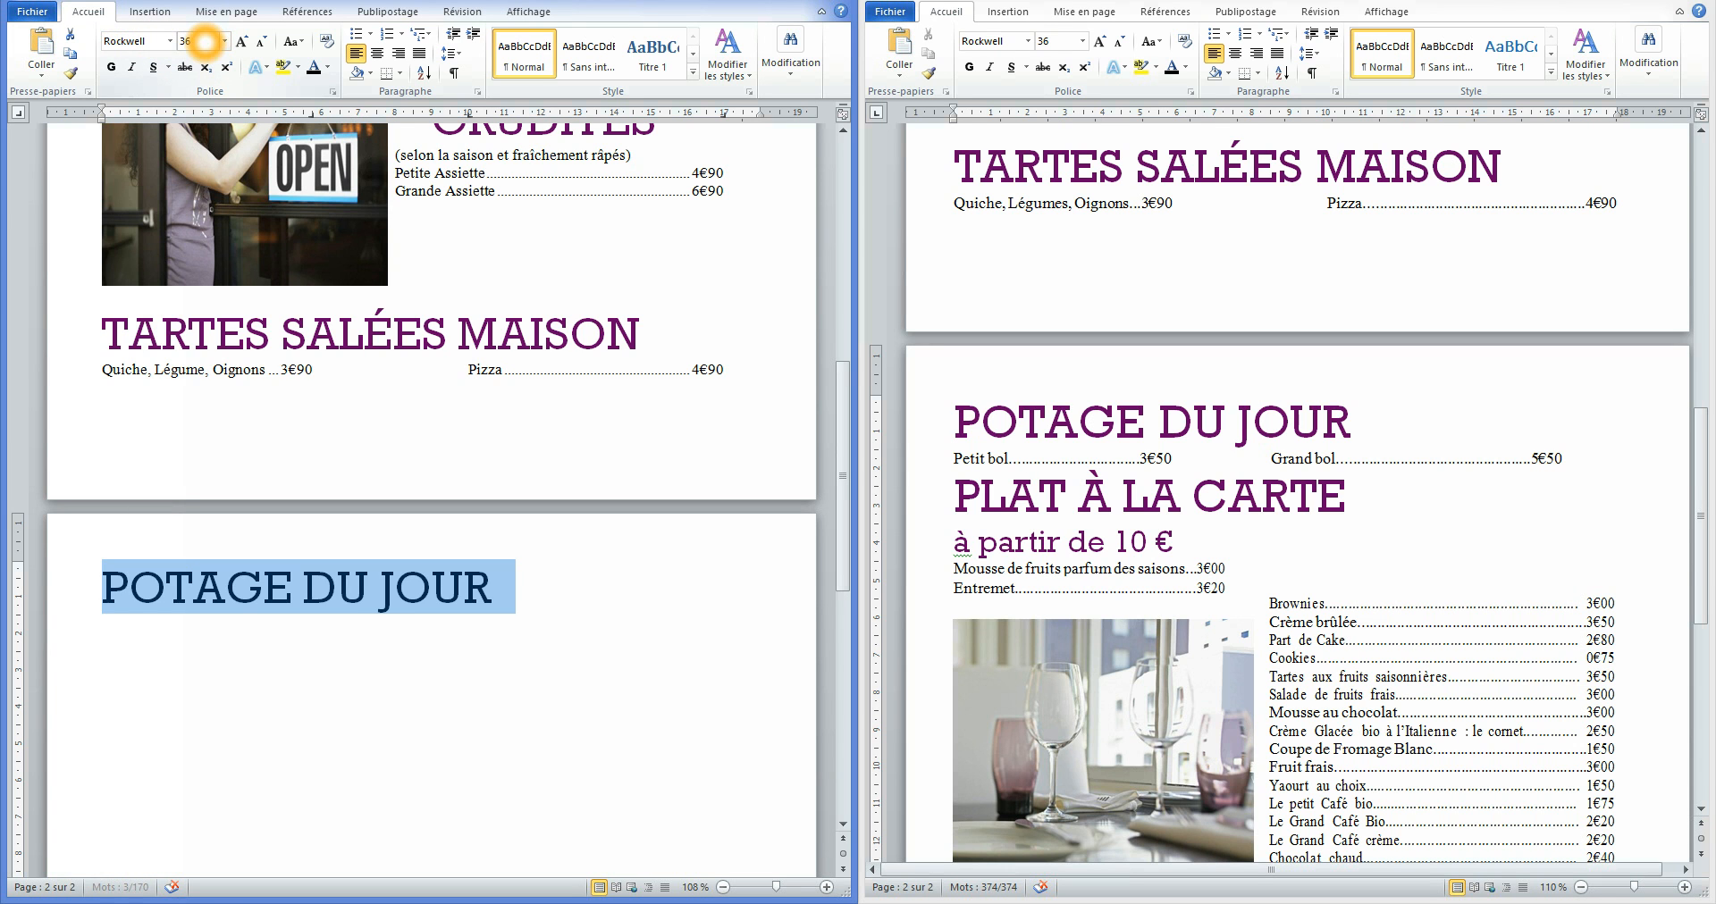
{"action": "left_click", "coordinate": [329, 72]}
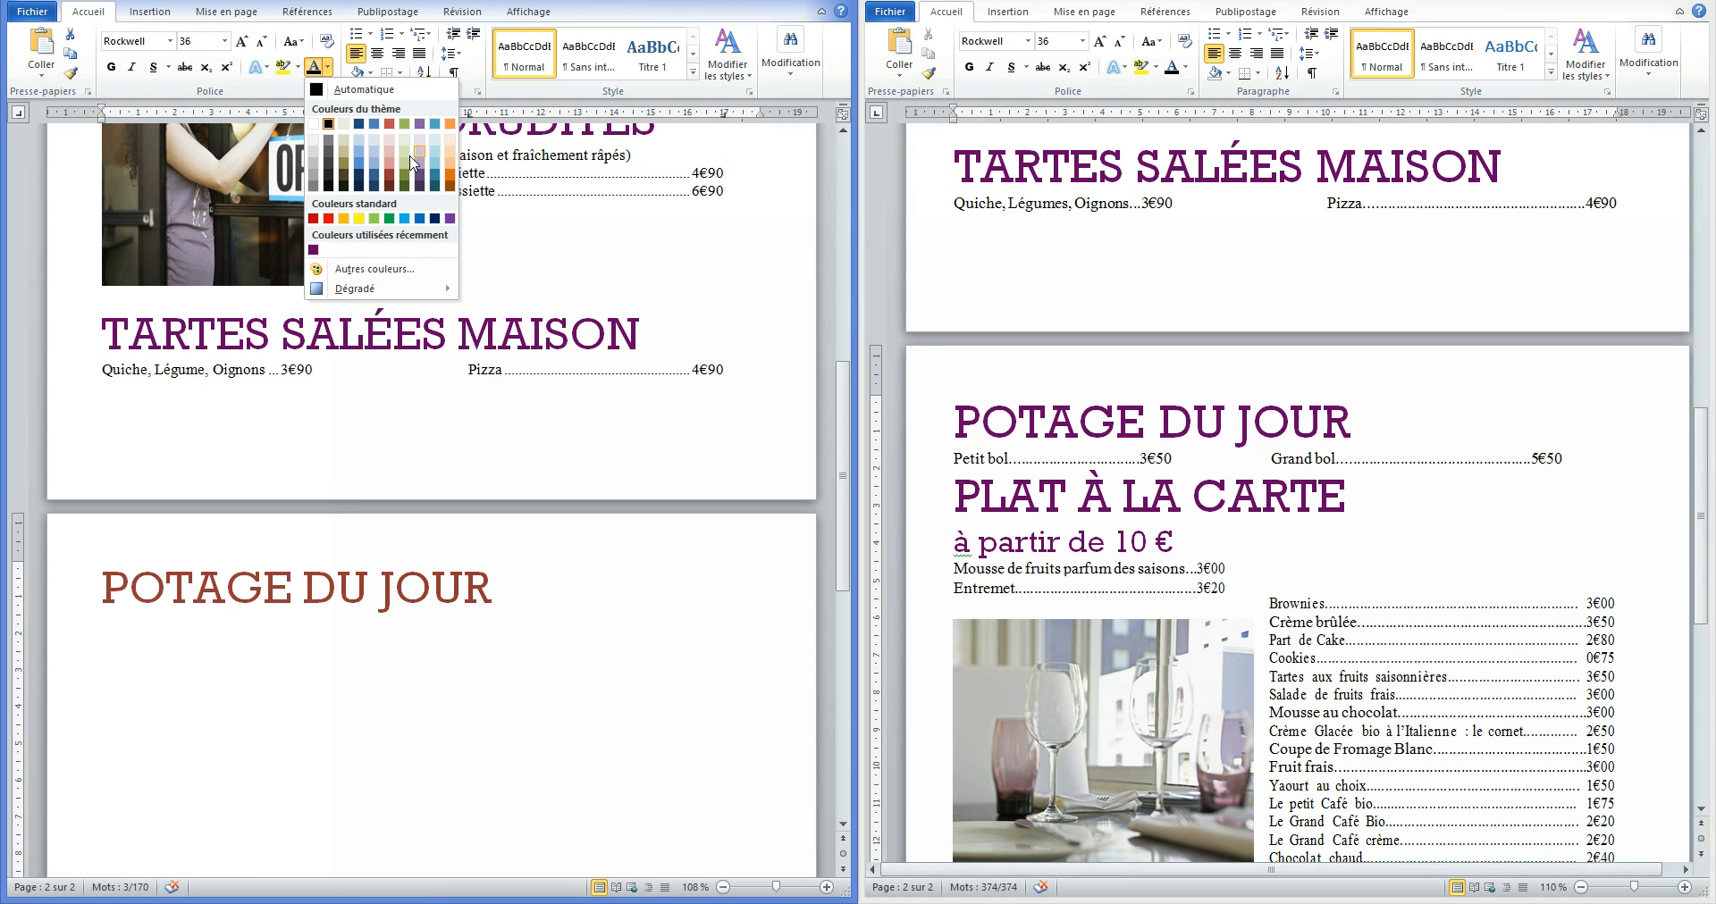
{"action": "left_click", "coordinate": [313, 249]}
{"action": "left_click", "coordinate": [519, 607]}
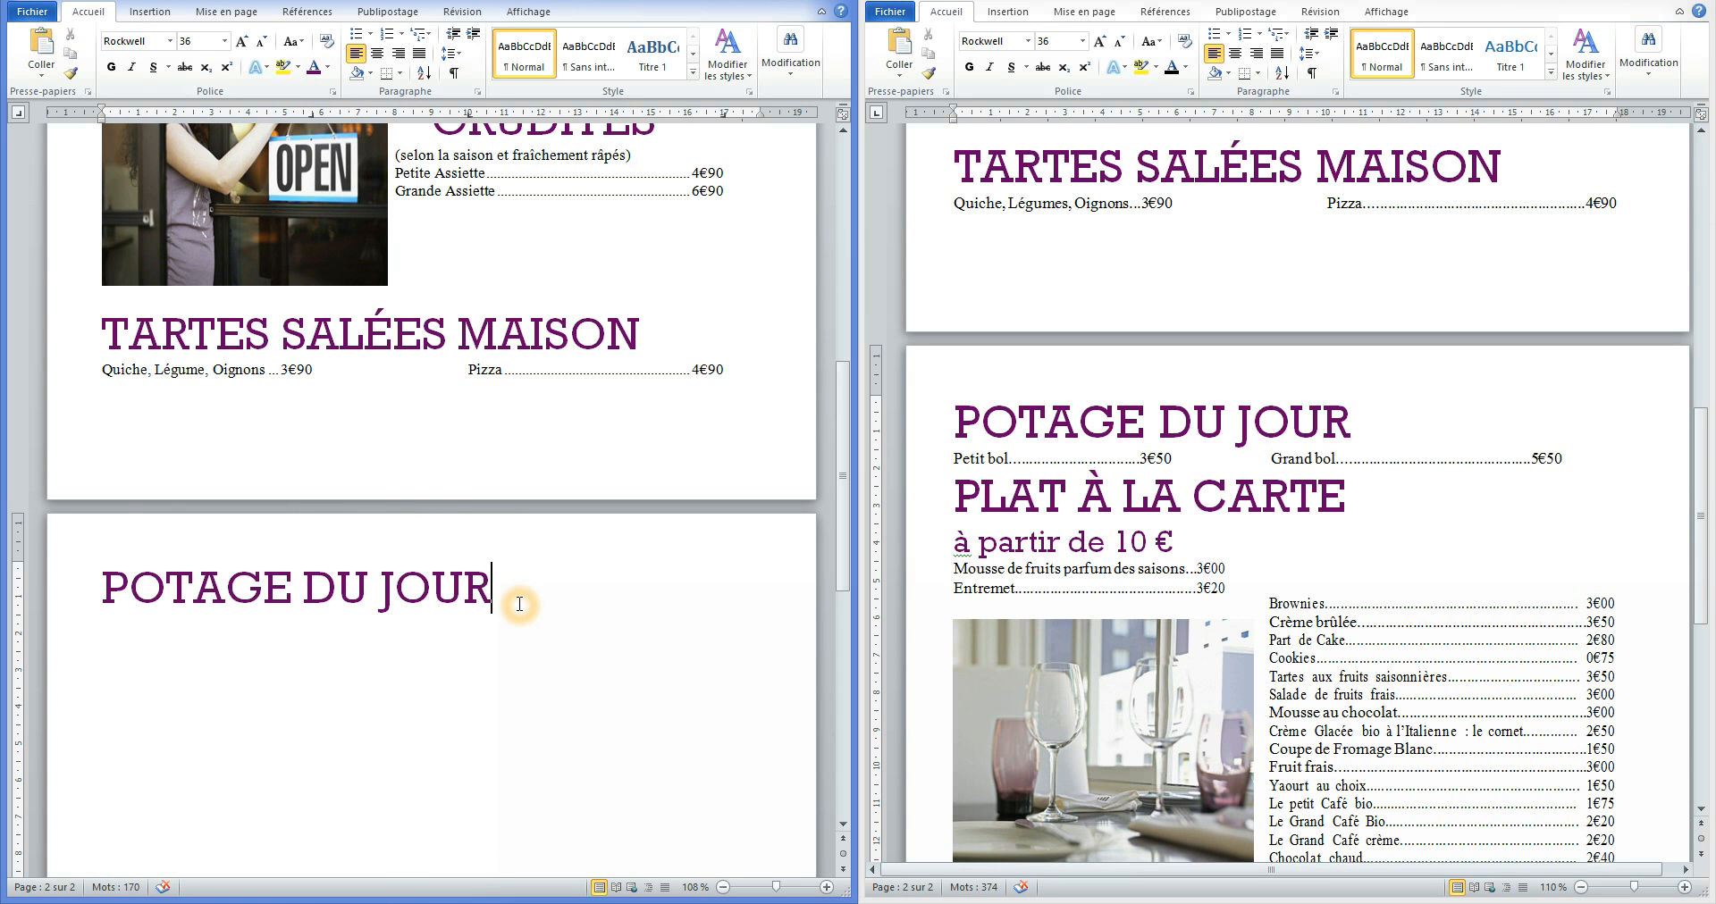
{"action": "left_click", "coordinate": [151, 42]}
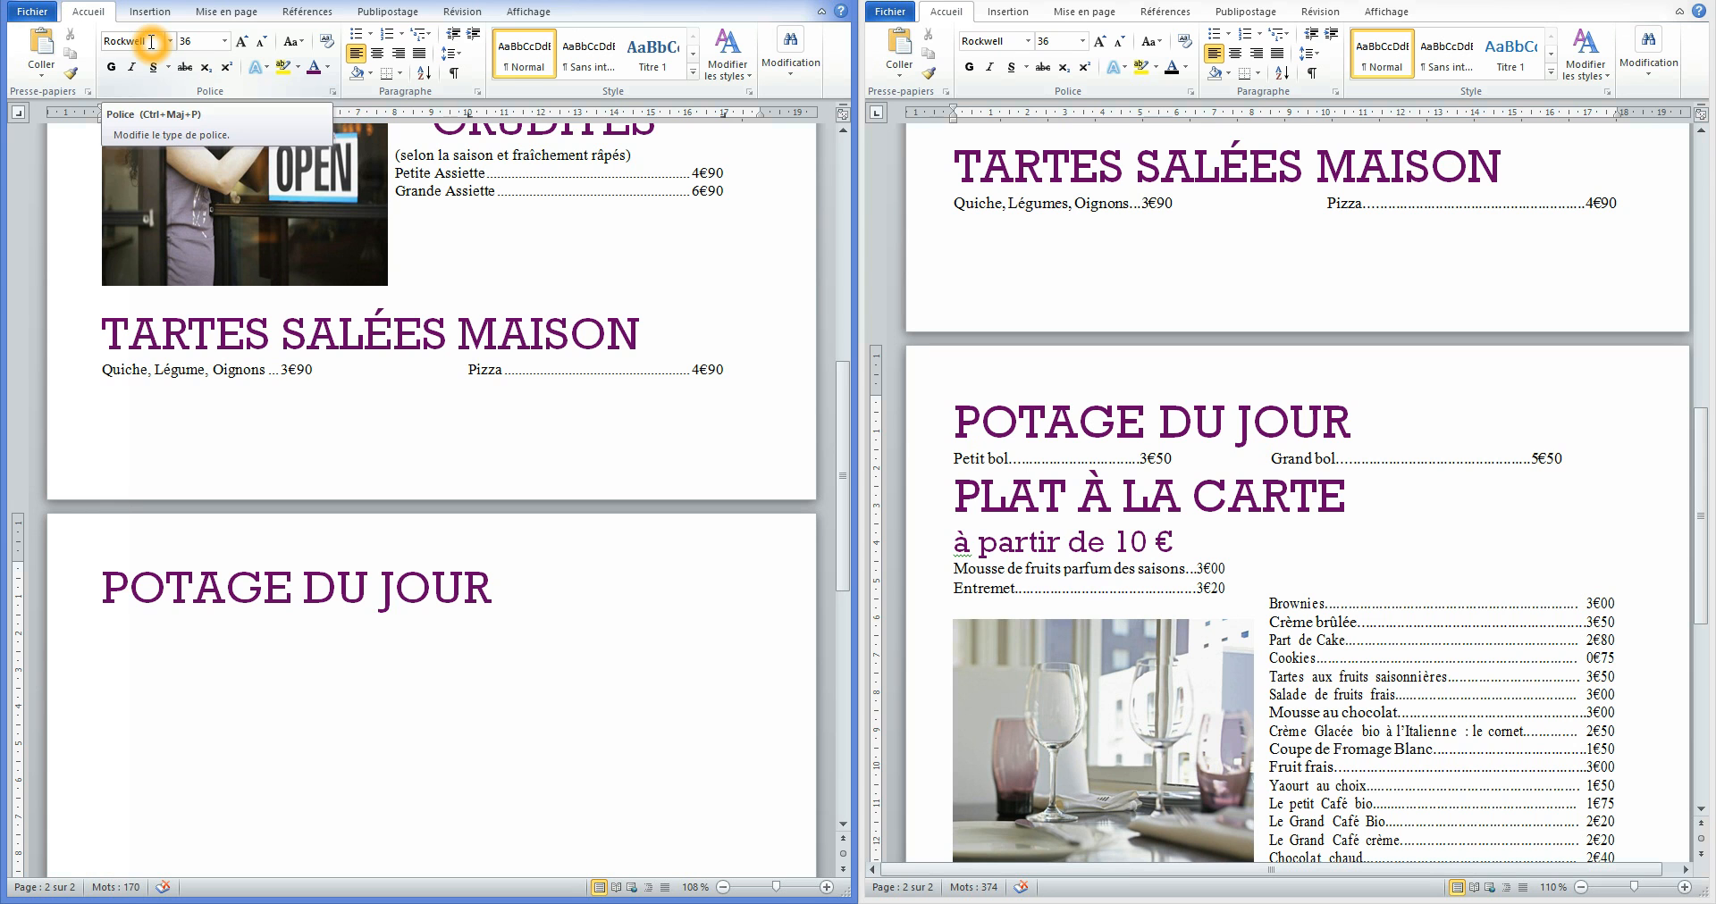
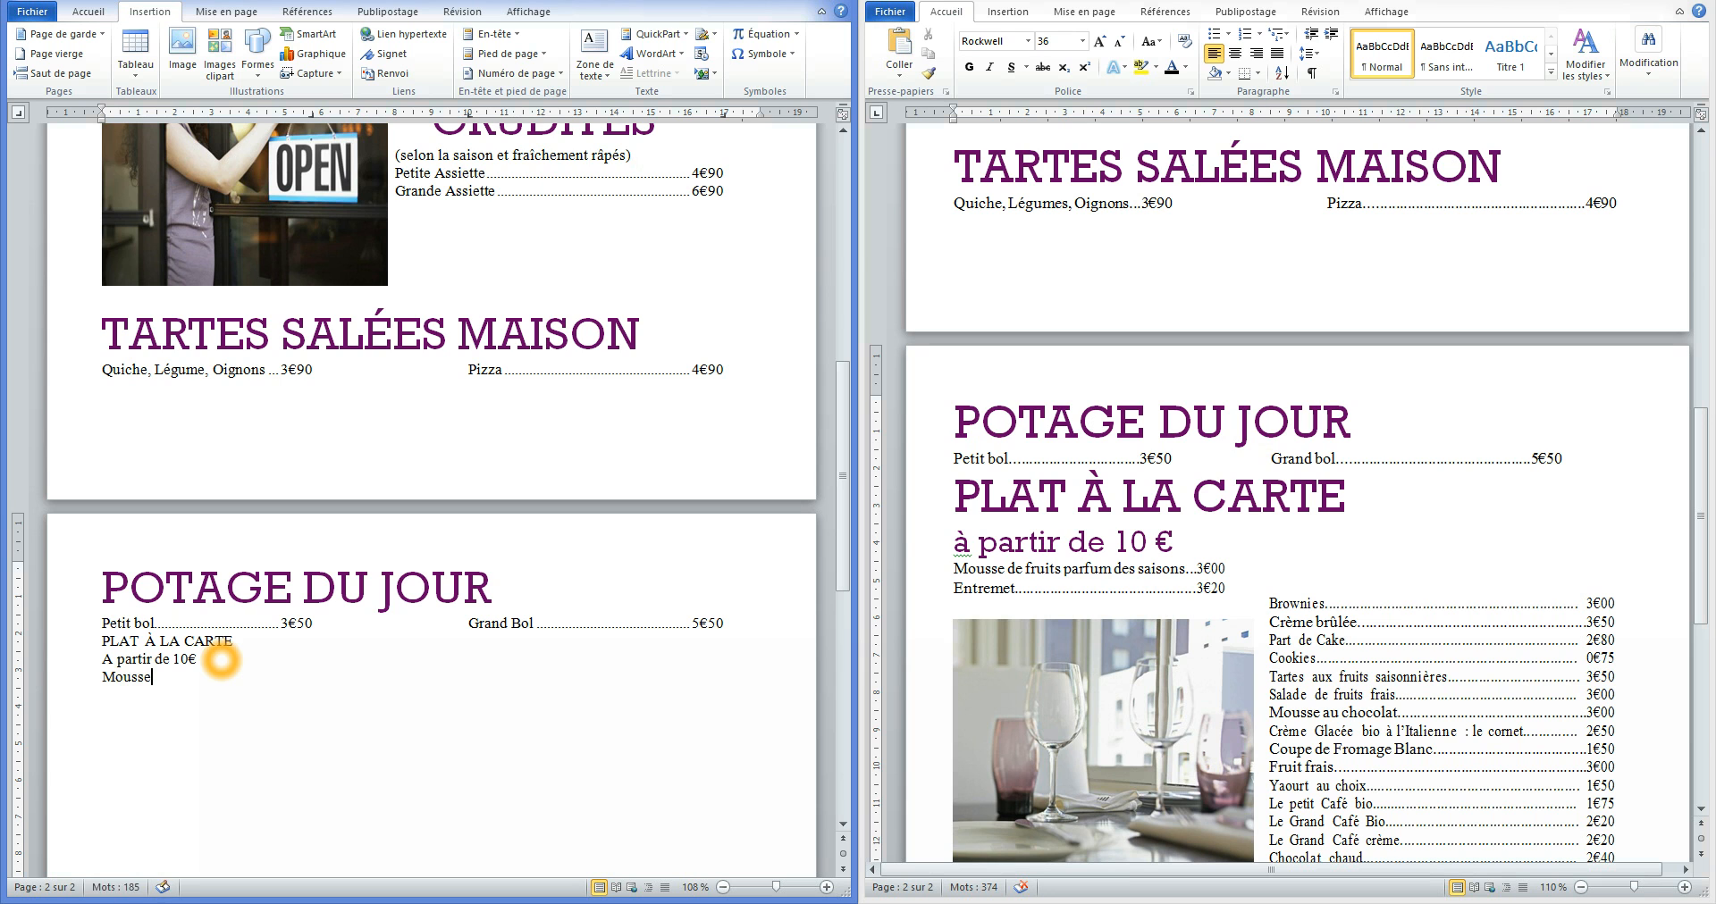
Complete the "Mousse" line with "de fruits parfum des saisons" and enter "3€00" at a new right tab stop at about 7 cm.
{"action": "type", "text": "de fruits parfum des saisons"}
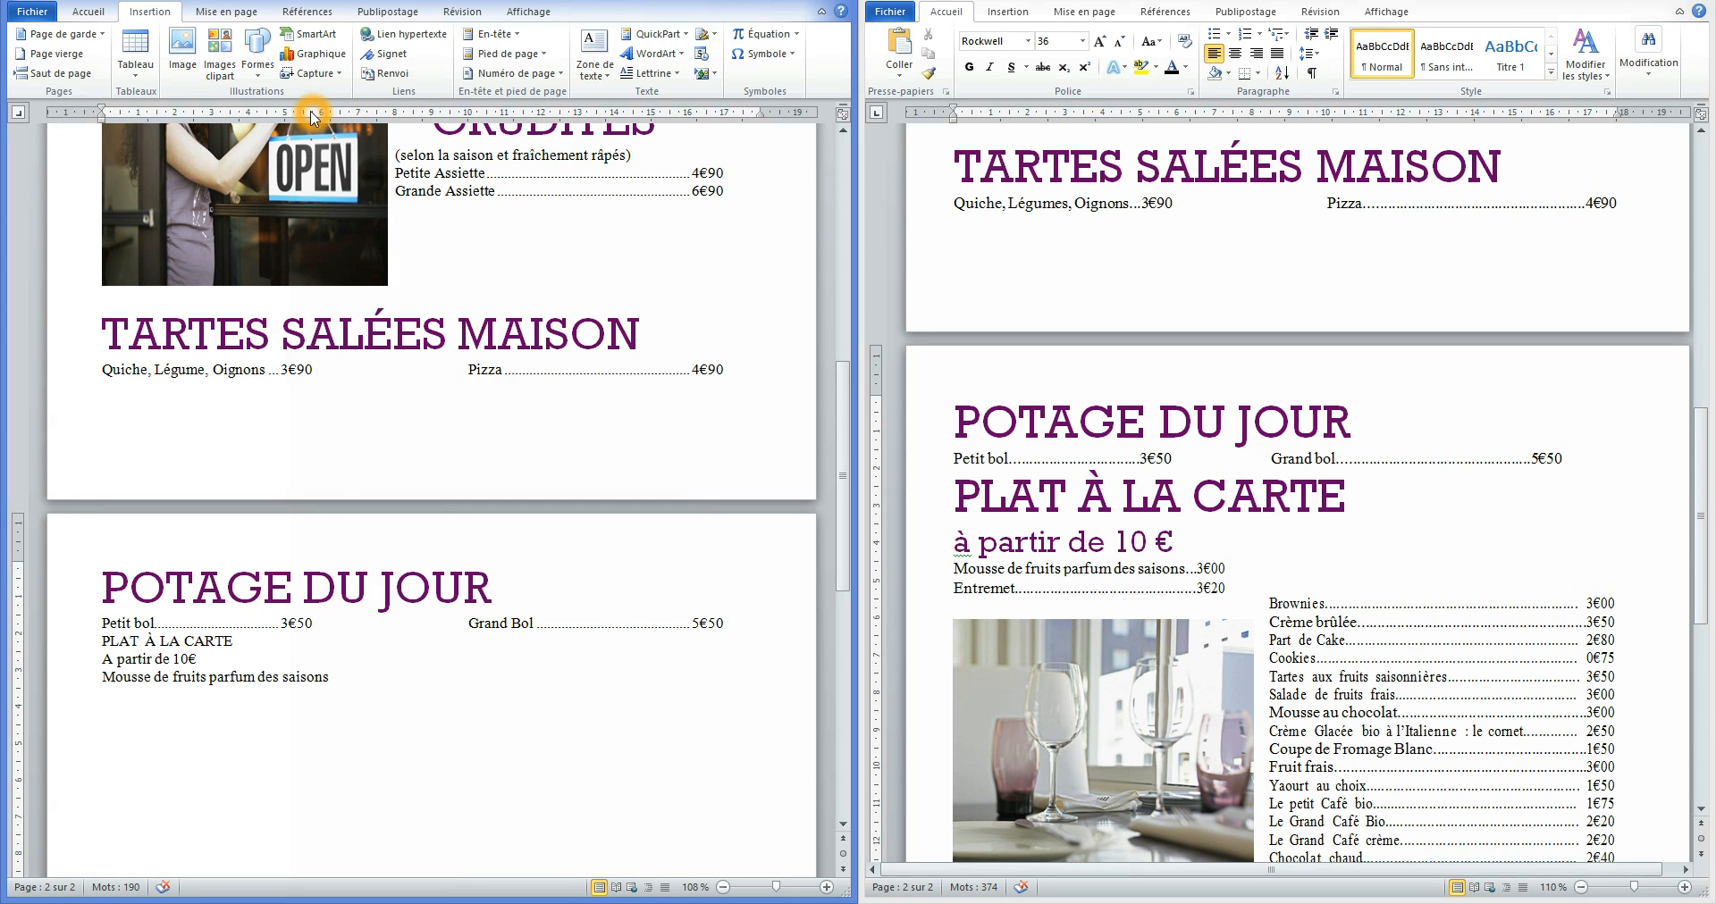
{"action": "left_click", "coordinate": [358, 117]}
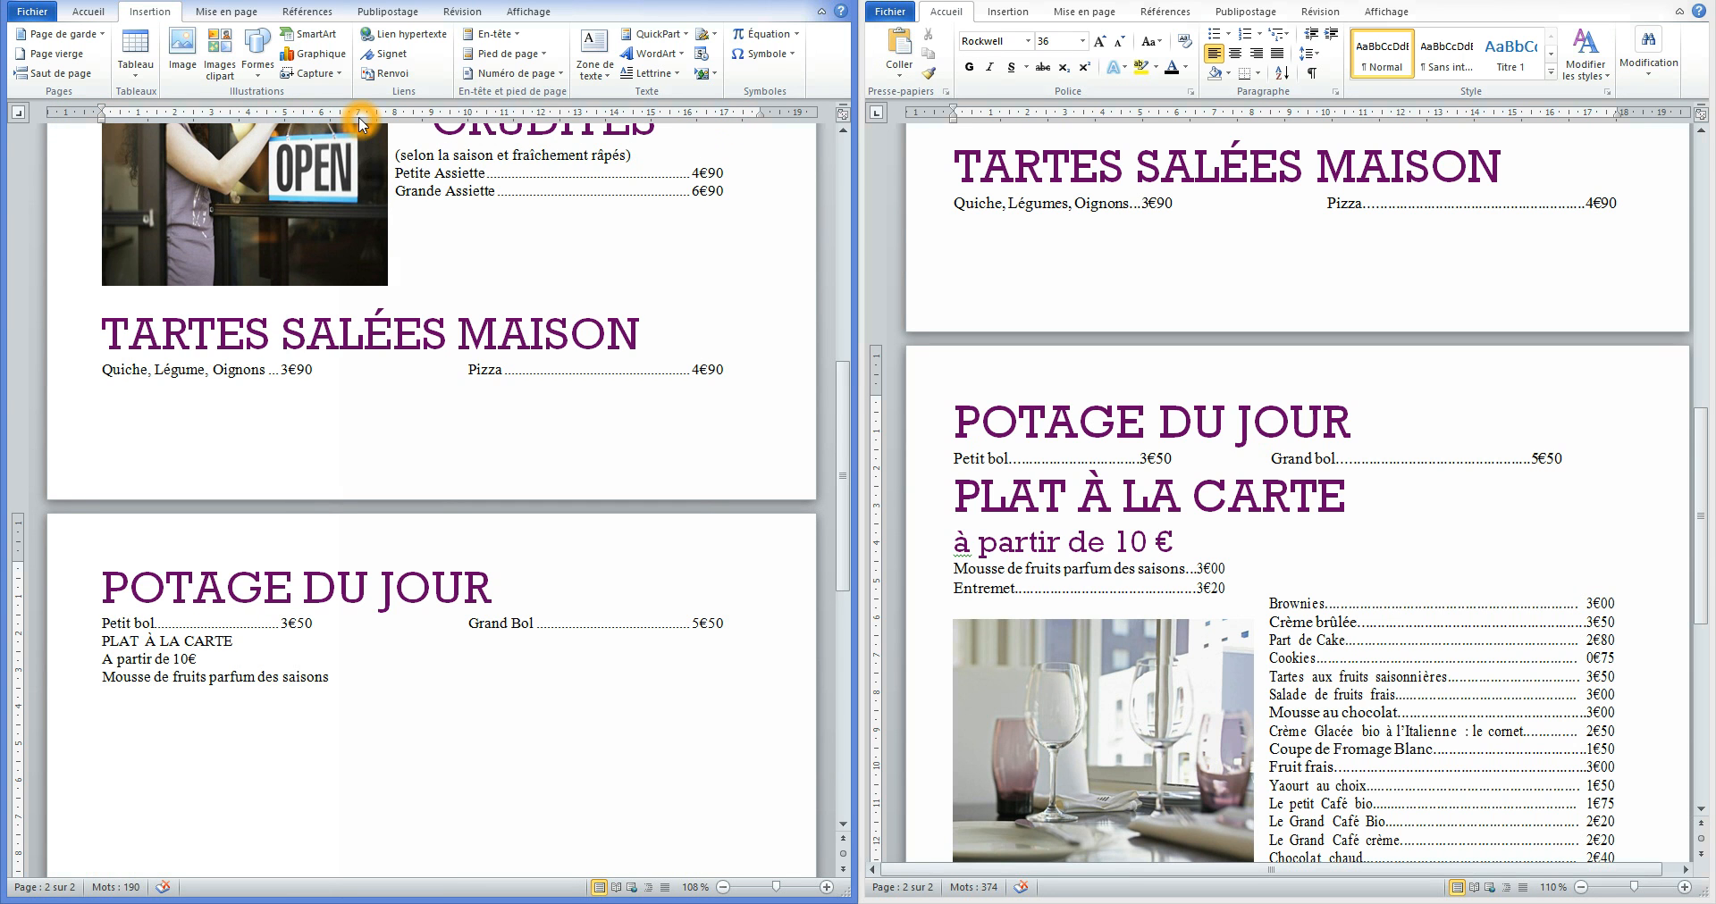
{"action": "left_click", "coordinate": [1224, 572]}
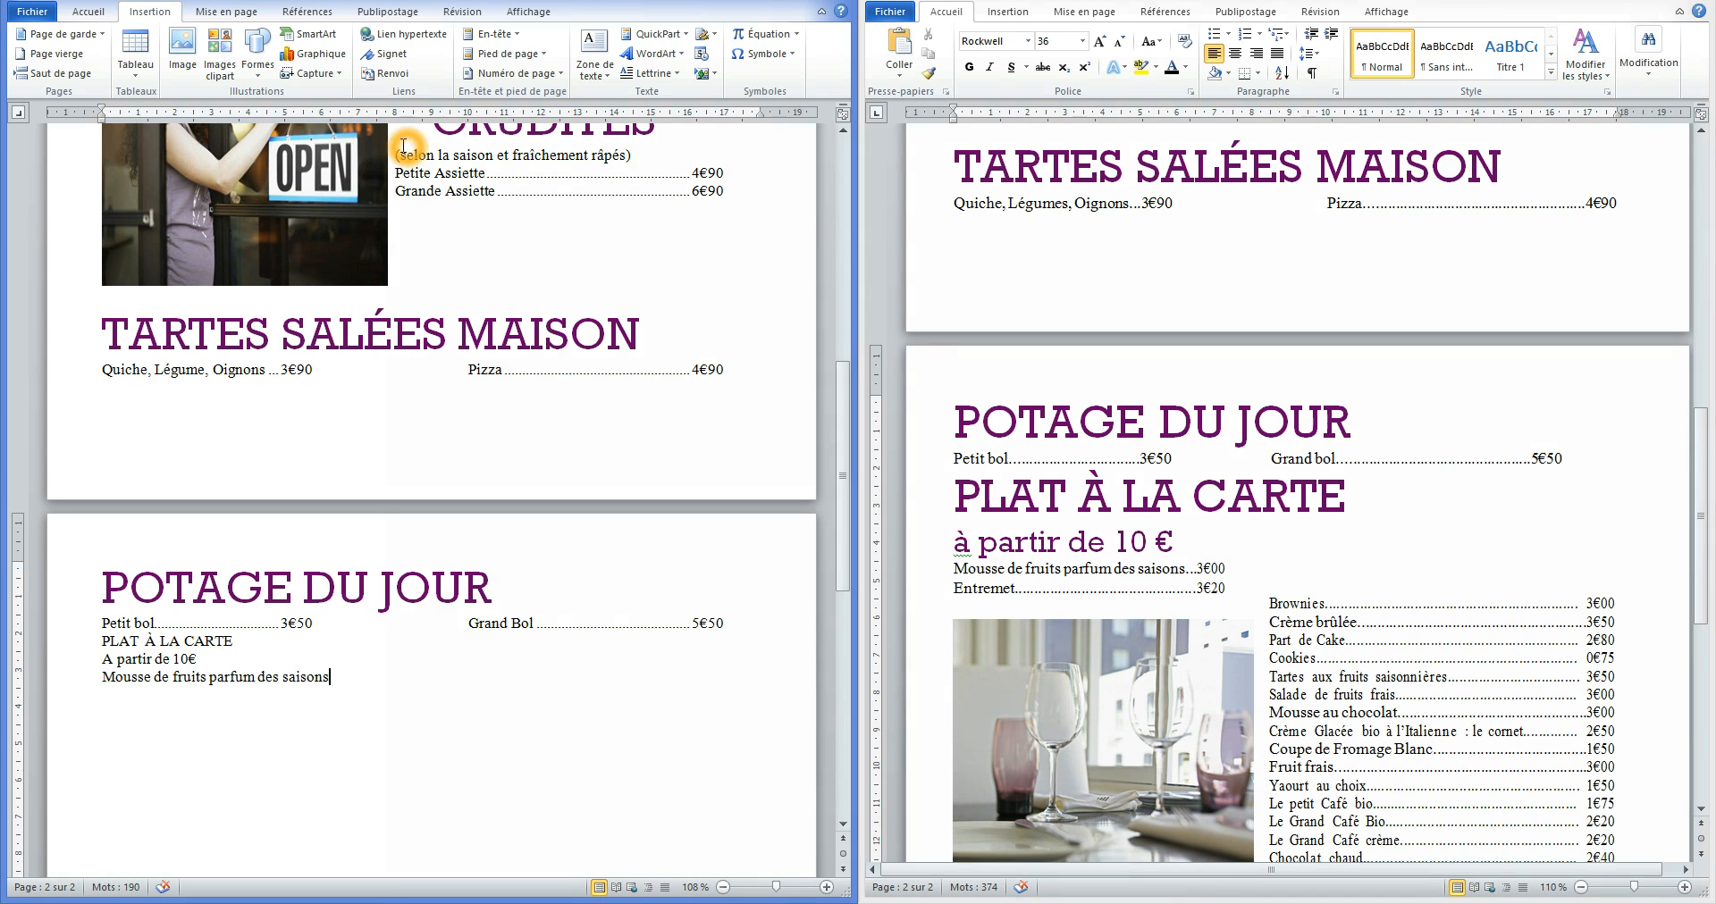
{"action": "left_click", "coordinate": [351, 113]}
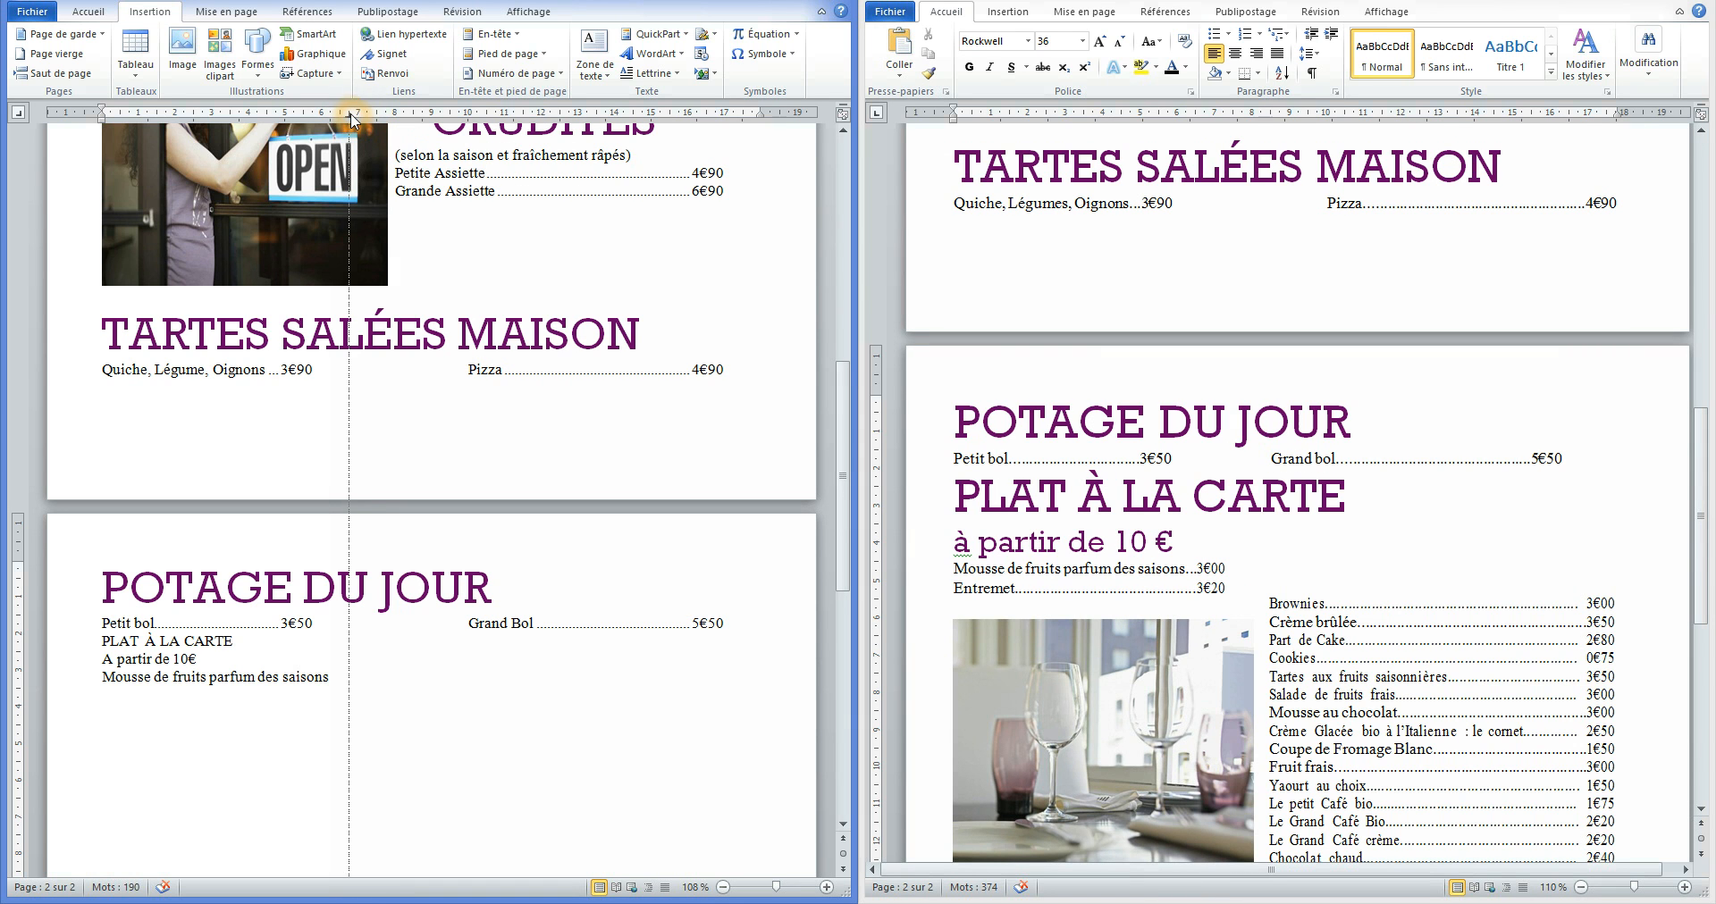
{"action": "left_click_drag", "start_coordinate": [351, 114], "coordinate": [368, 125]}
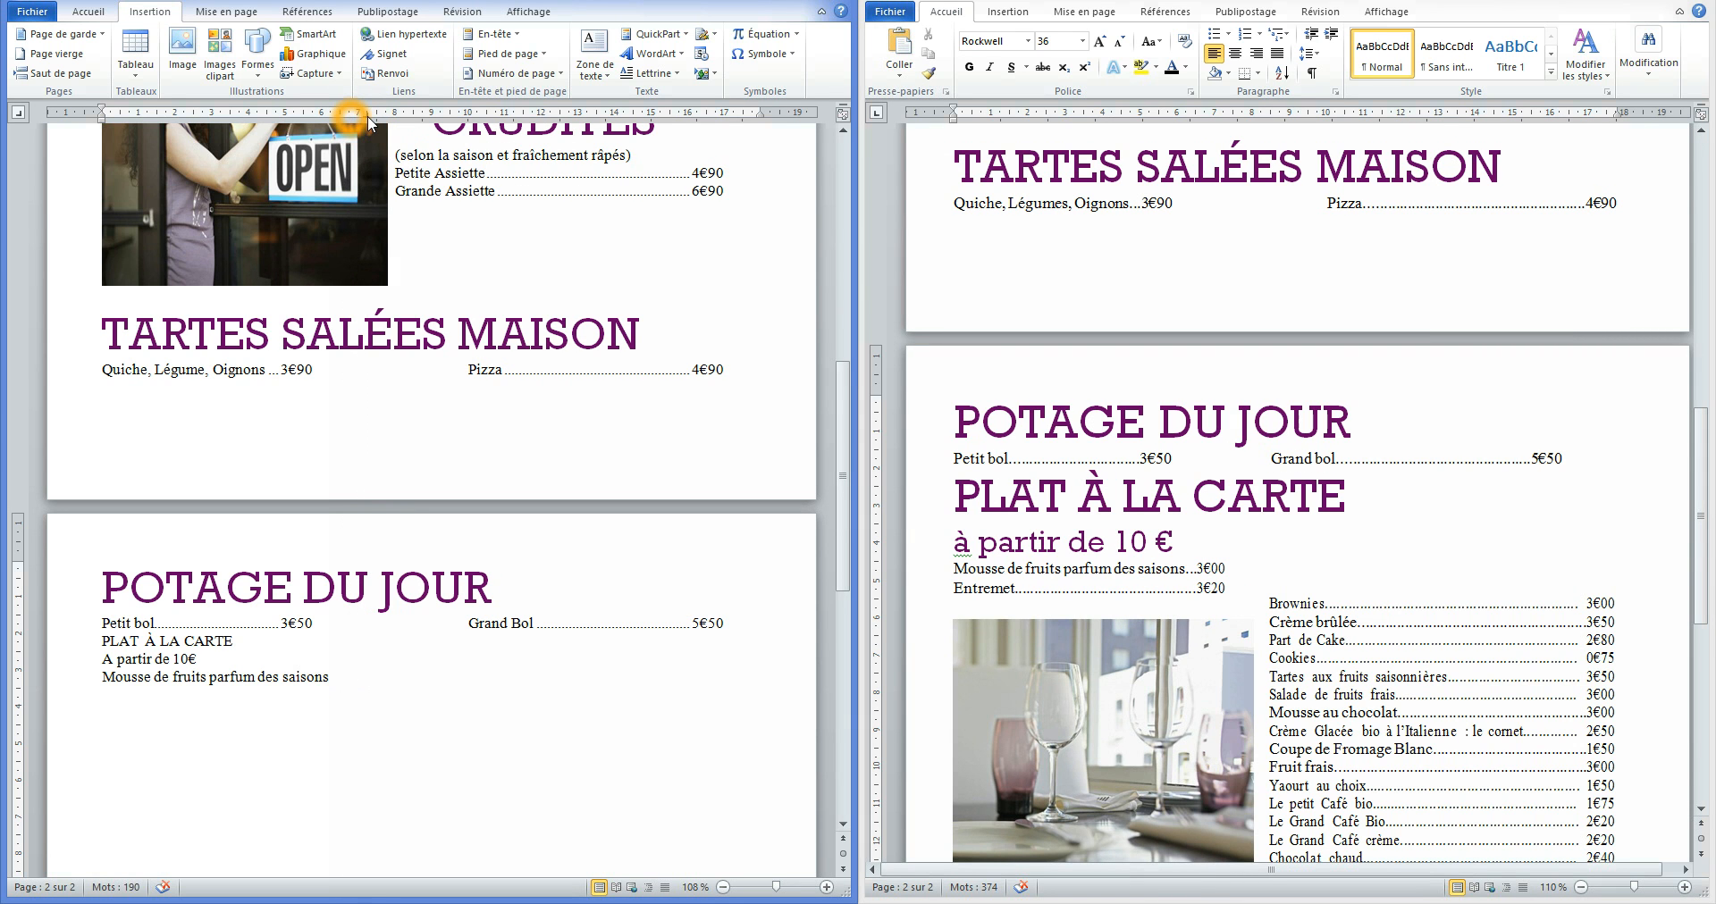
{"action": "key", "text": "Tab"}
{"action": "type", "text": "3€00"}
Move the "Mousse de fruits" line's right tab stop to 7,5 cm and give it the dotted leader, option 2.
{"action": "left_click_drag", "start_coordinate": [352, 116], "coordinate": [378, 122]}
{"action": "double_click", "coordinate": [376, 119]}
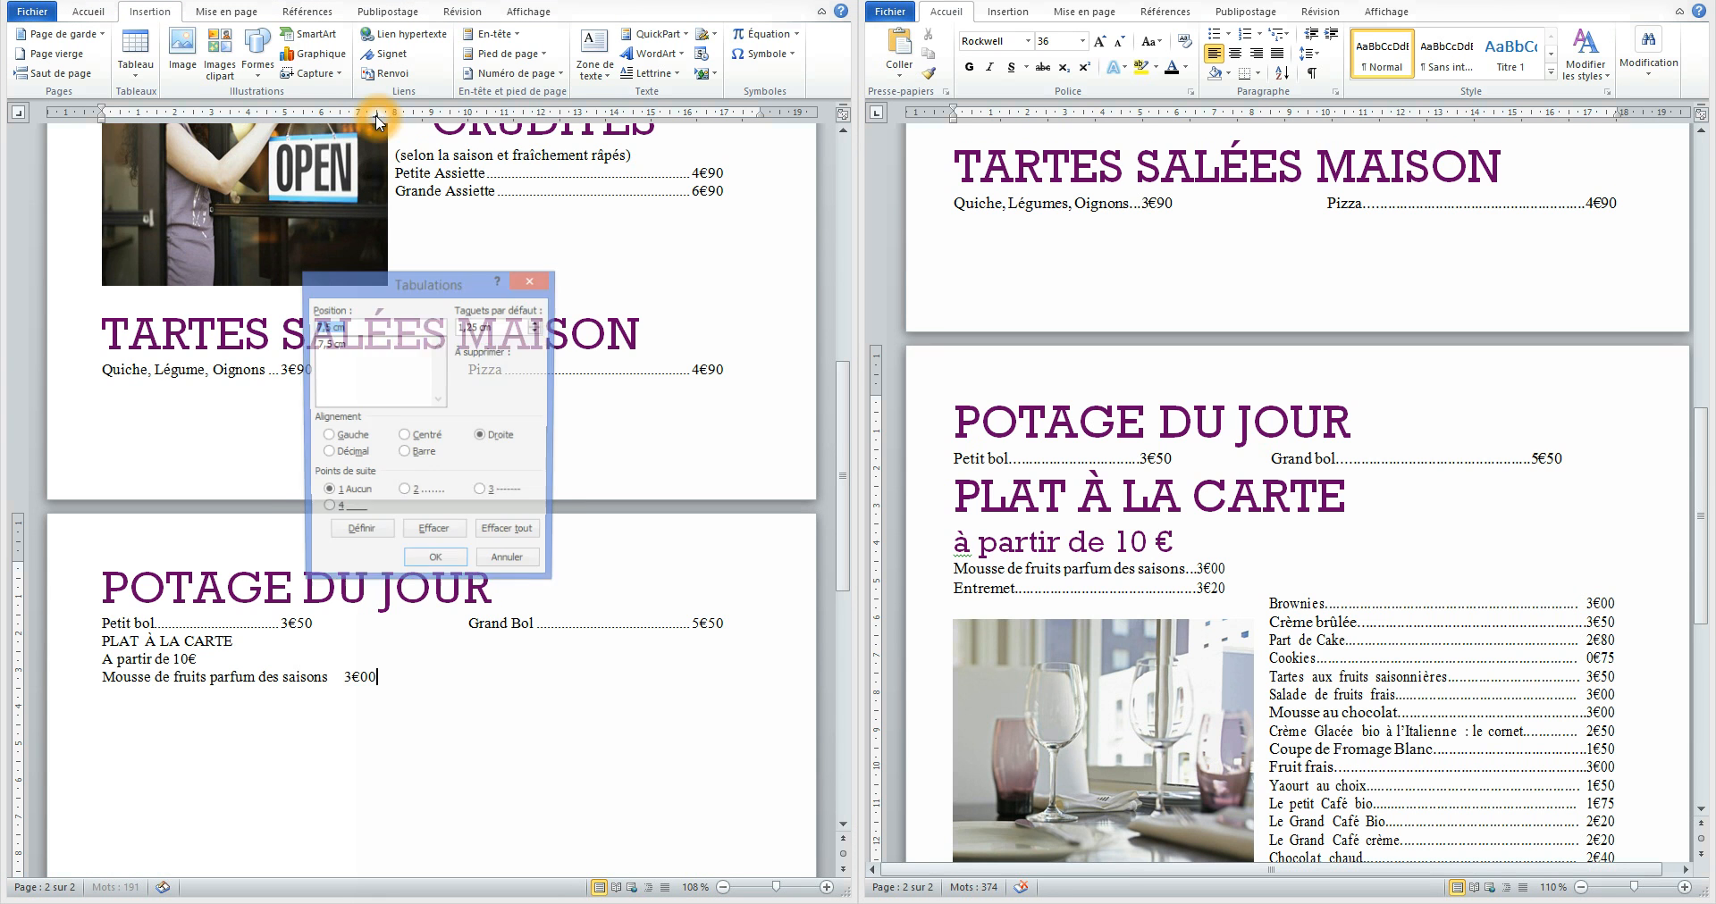
{"action": "left_click", "coordinate": [405, 493]}
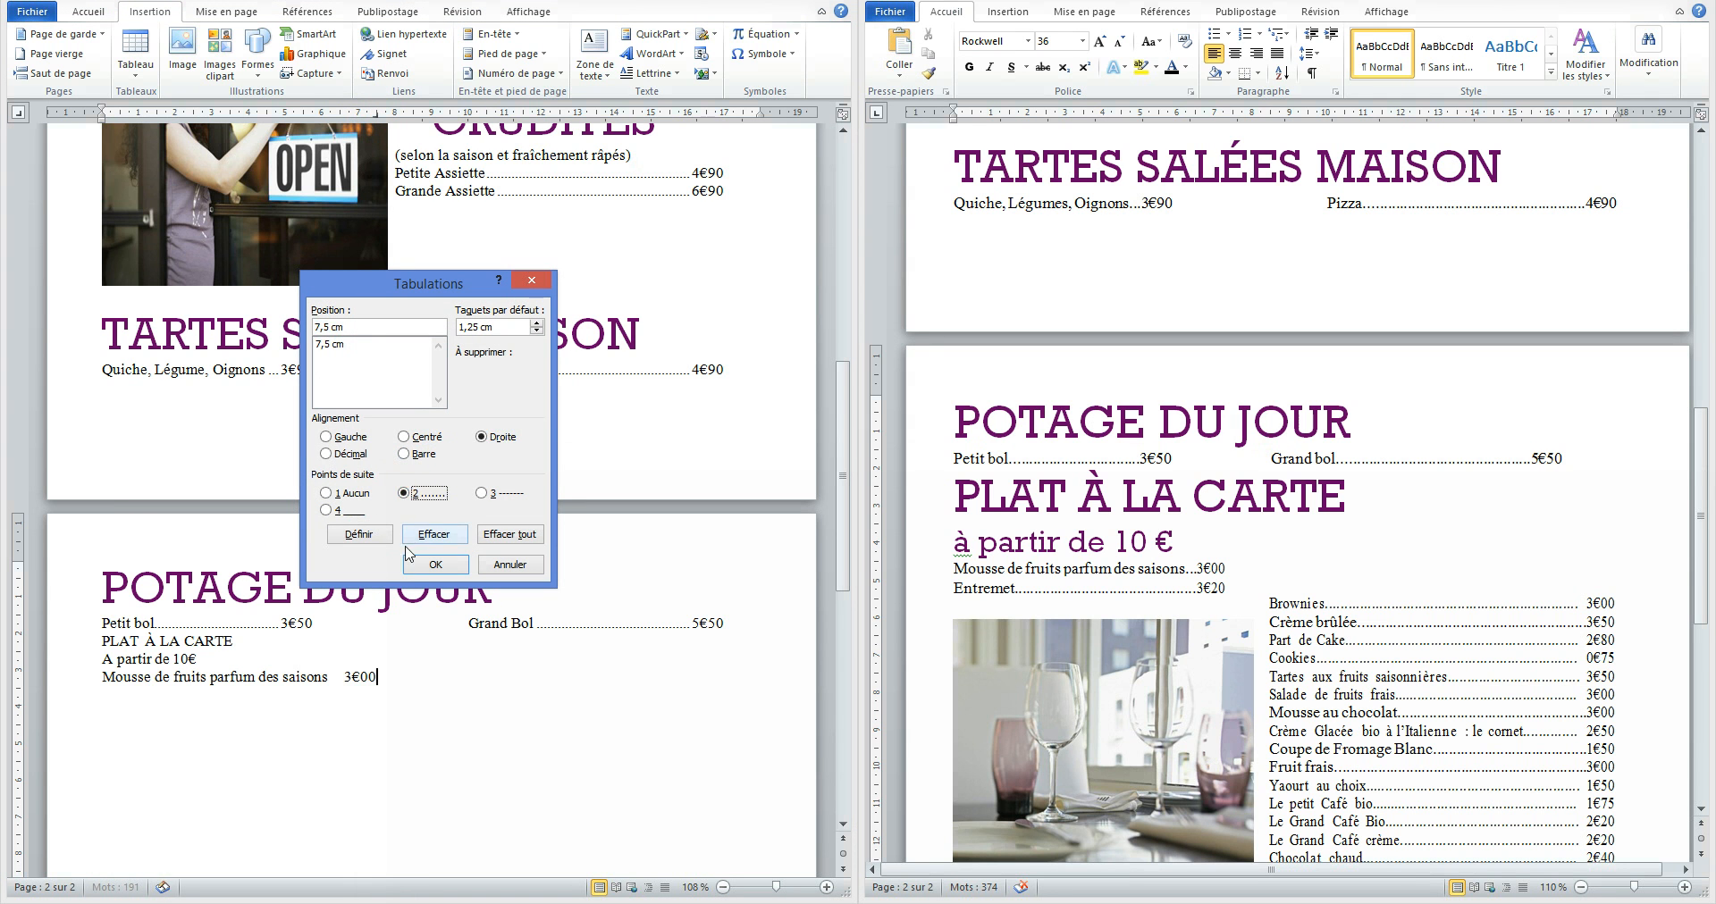
{"action": "left_click", "coordinate": [435, 564]}
Add an "Entremet" line below the "Mousse de fruits" line with the price "3€20" at the same tab stop.
{"action": "left_click", "coordinate": [401, 640]}
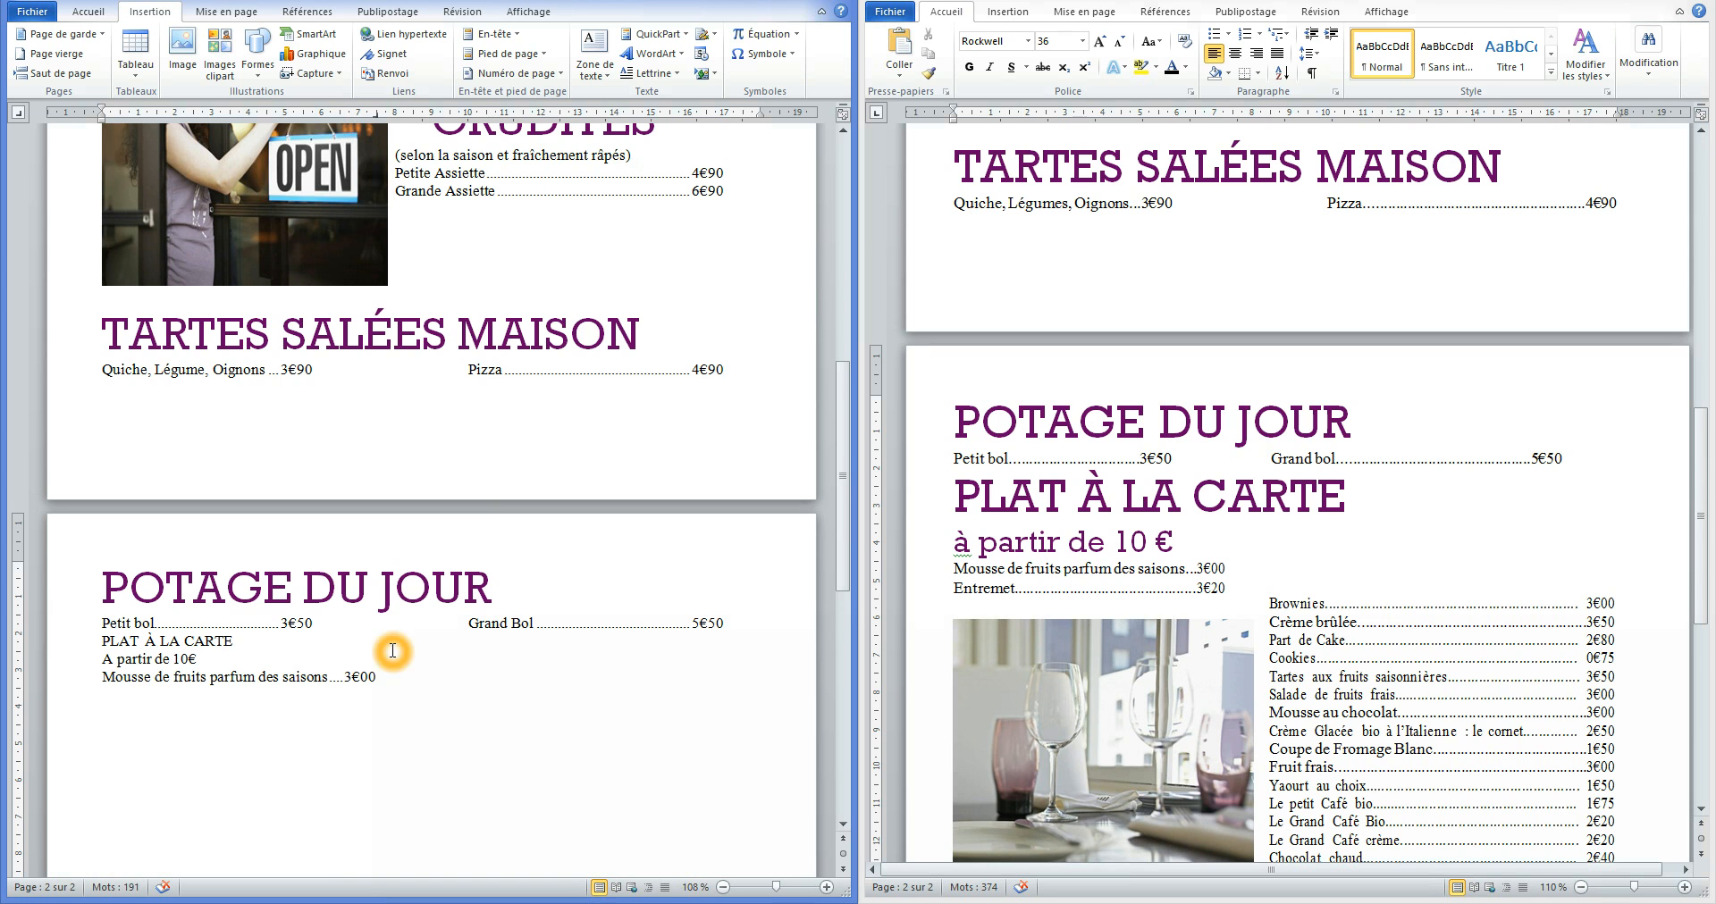
{"action": "left_click", "coordinate": [397, 670]}
{"action": "type", "text": "Entre"}
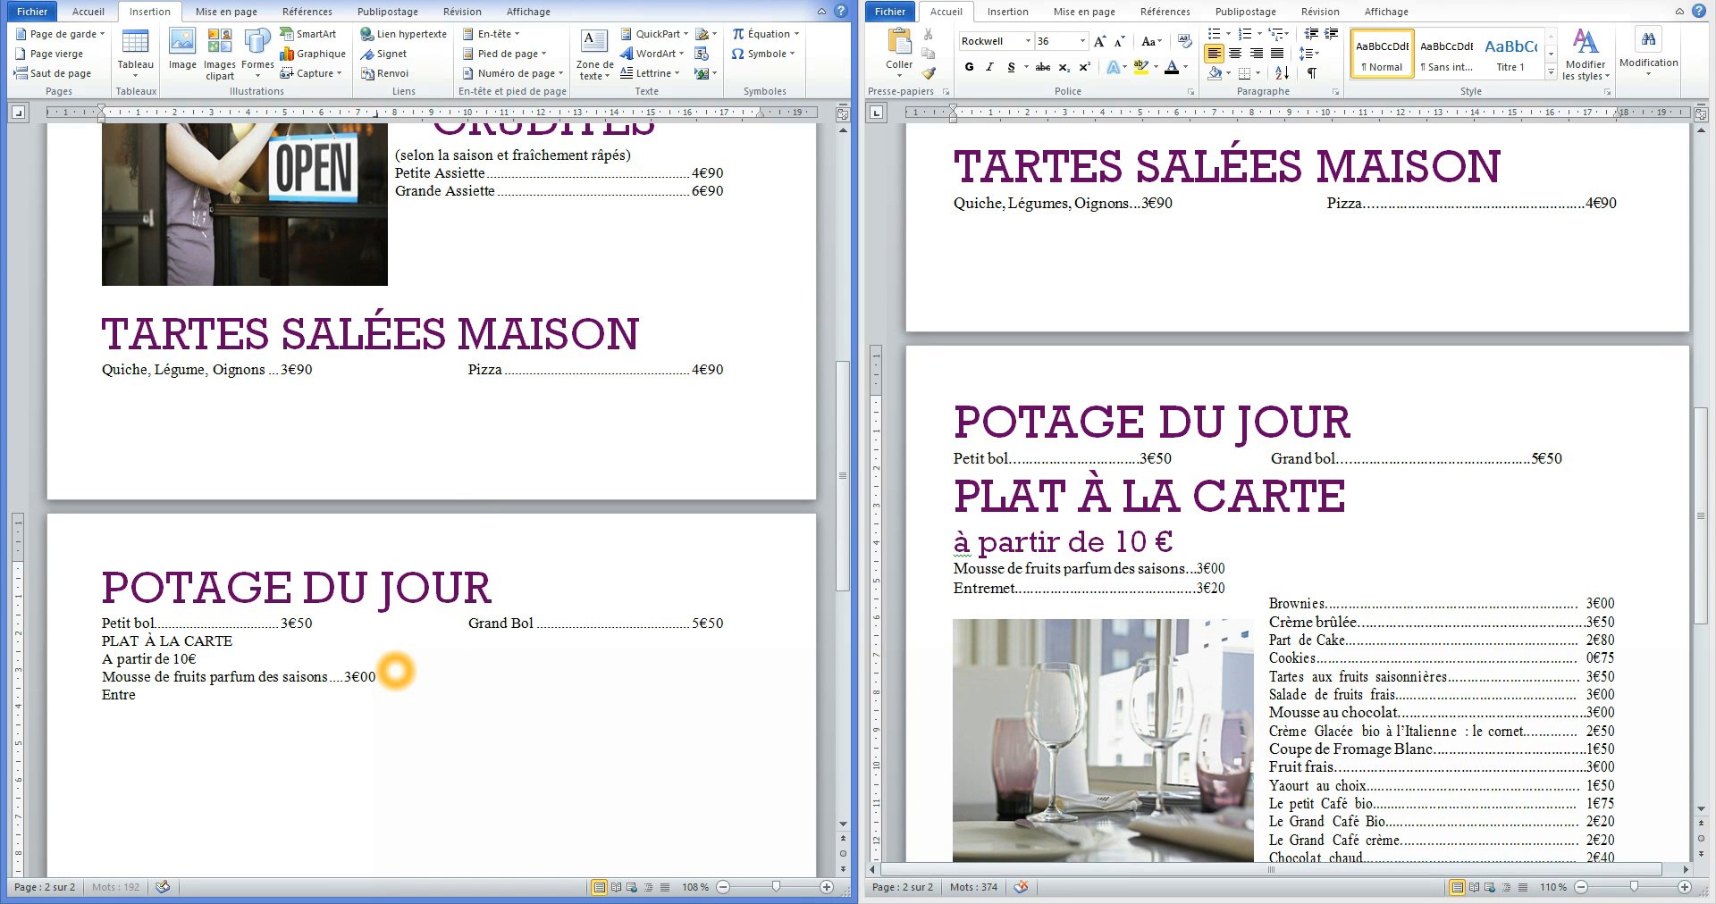
{"action": "type", "text": "met"}
{"action": "key", "text": "Tab"}
{"action": "type", "text": "3€20"}
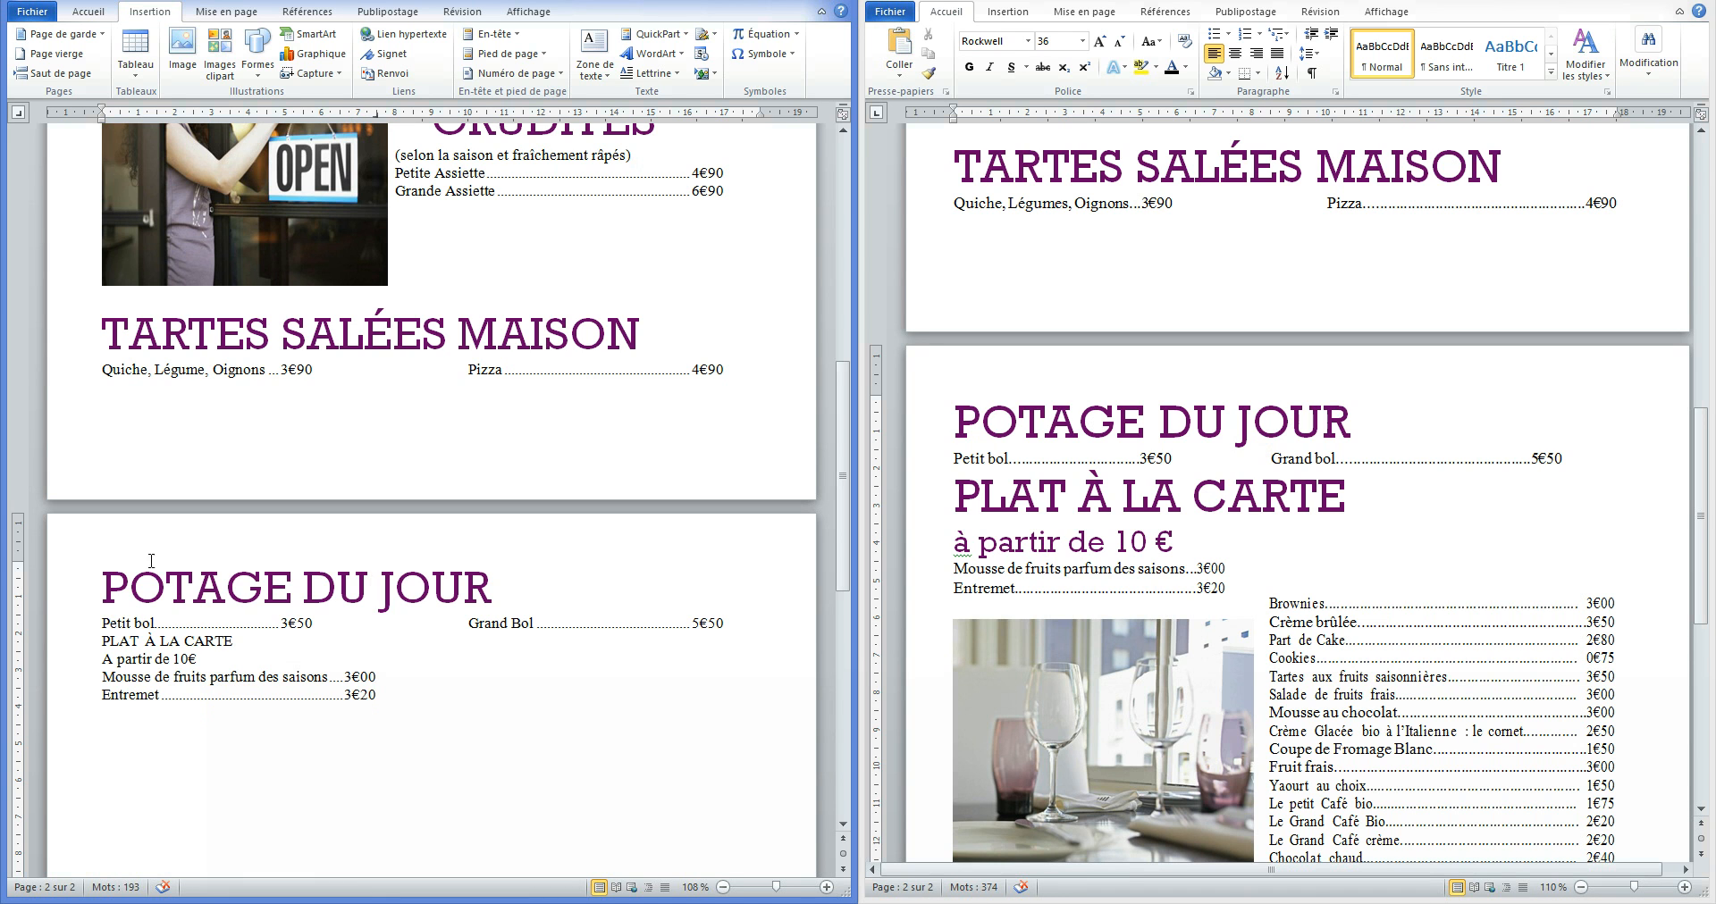
Copy the formatting of the "POTAGE DU JOUR" title onto the "PLAT À LA CARTE" line.
{"action": "left_click", "coordinate": [70, 590]}
{"action": "left_click", "coordinate": [71, 590]}
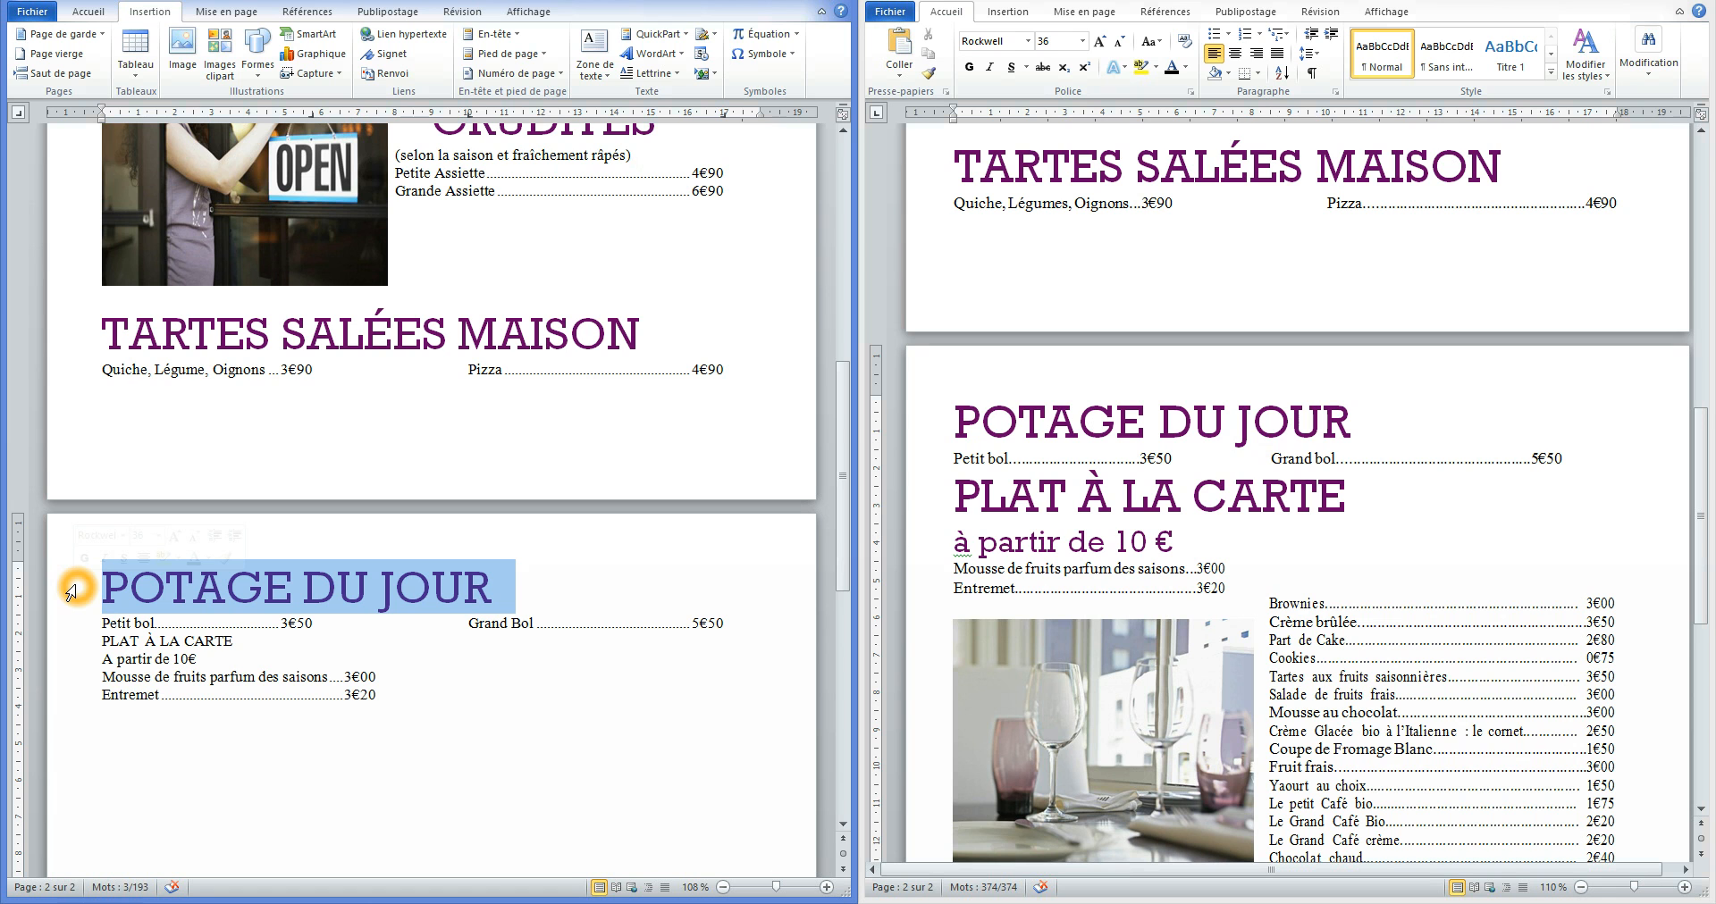
{"action": "left_click", "coordinate": [87, 12]}
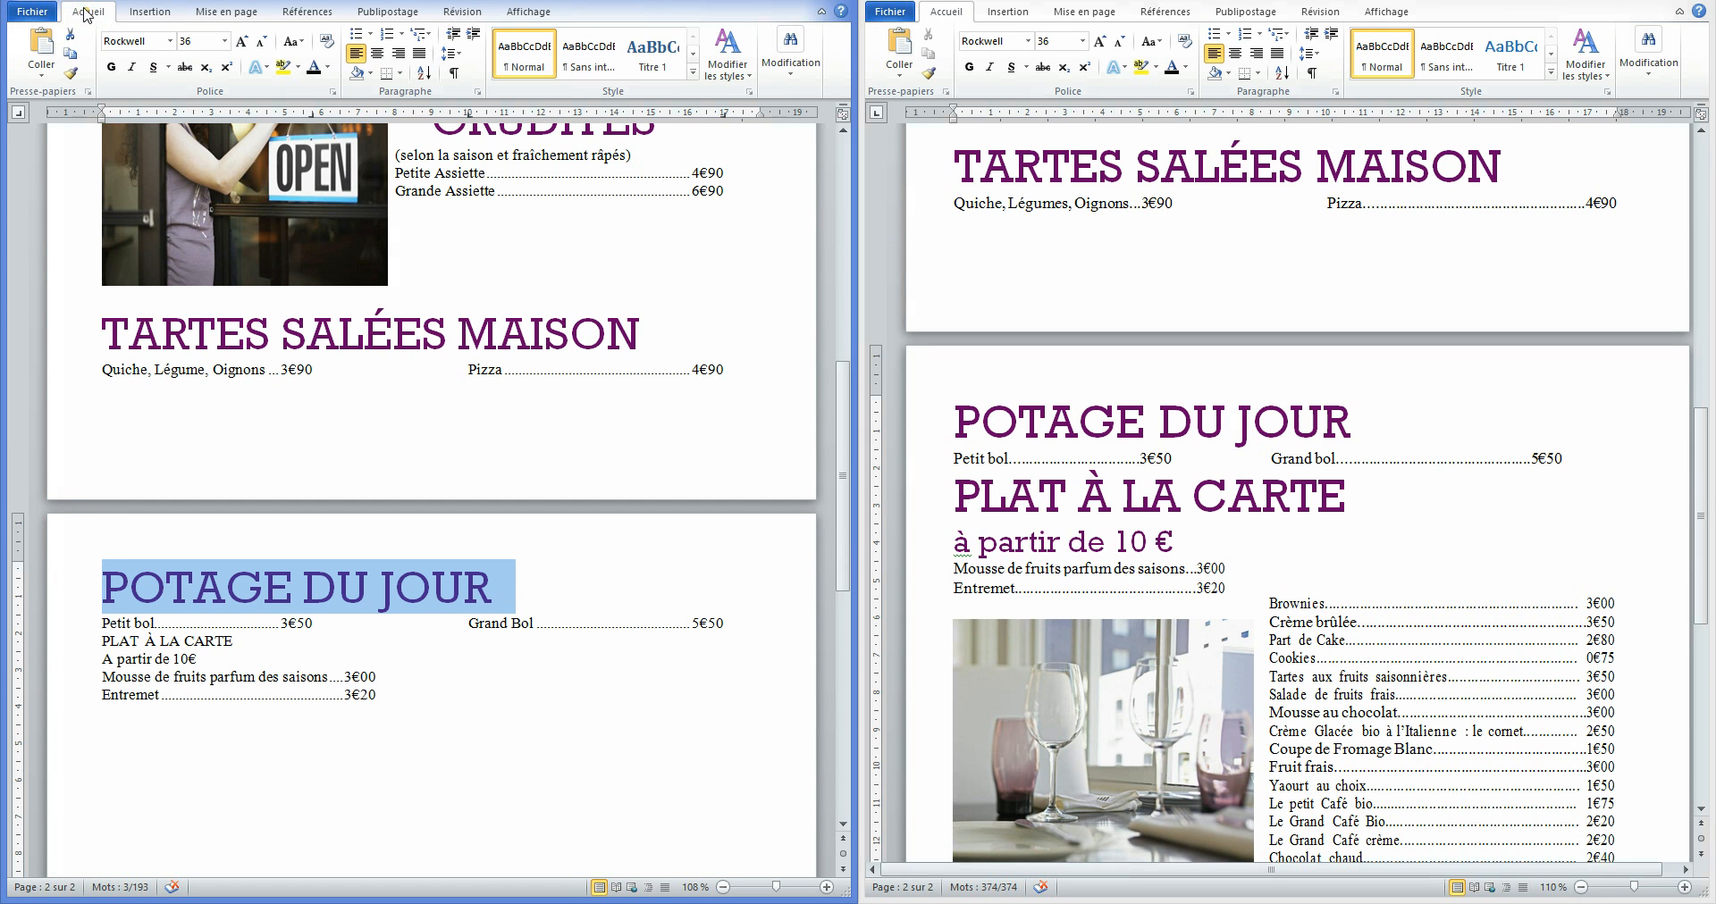
{"action": "left_click", "coordinate": [73, 77]}
{"action": "left_click", "coordinate": [107, 647]}
{"action": "left_click_drag", "start_coordinate": [105, 646], "coordinate": [261, 655]}
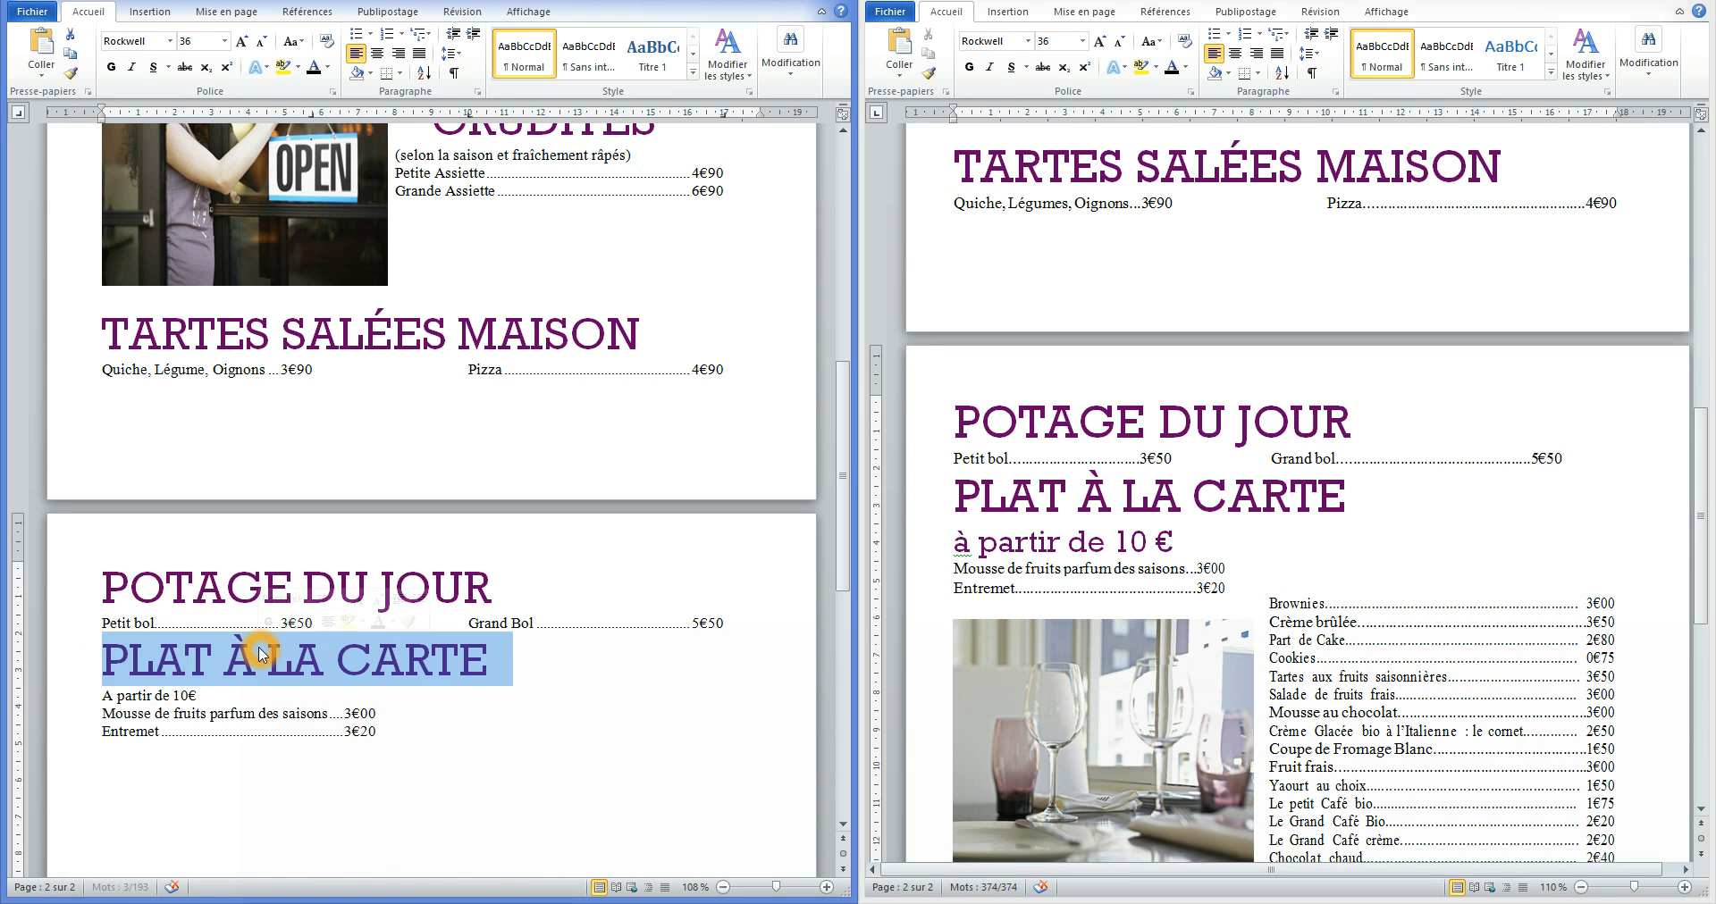
{"action": "left_click", "coordinate": [303, 662]}
{"action": "left_click", "coordinate": [220, 691]}
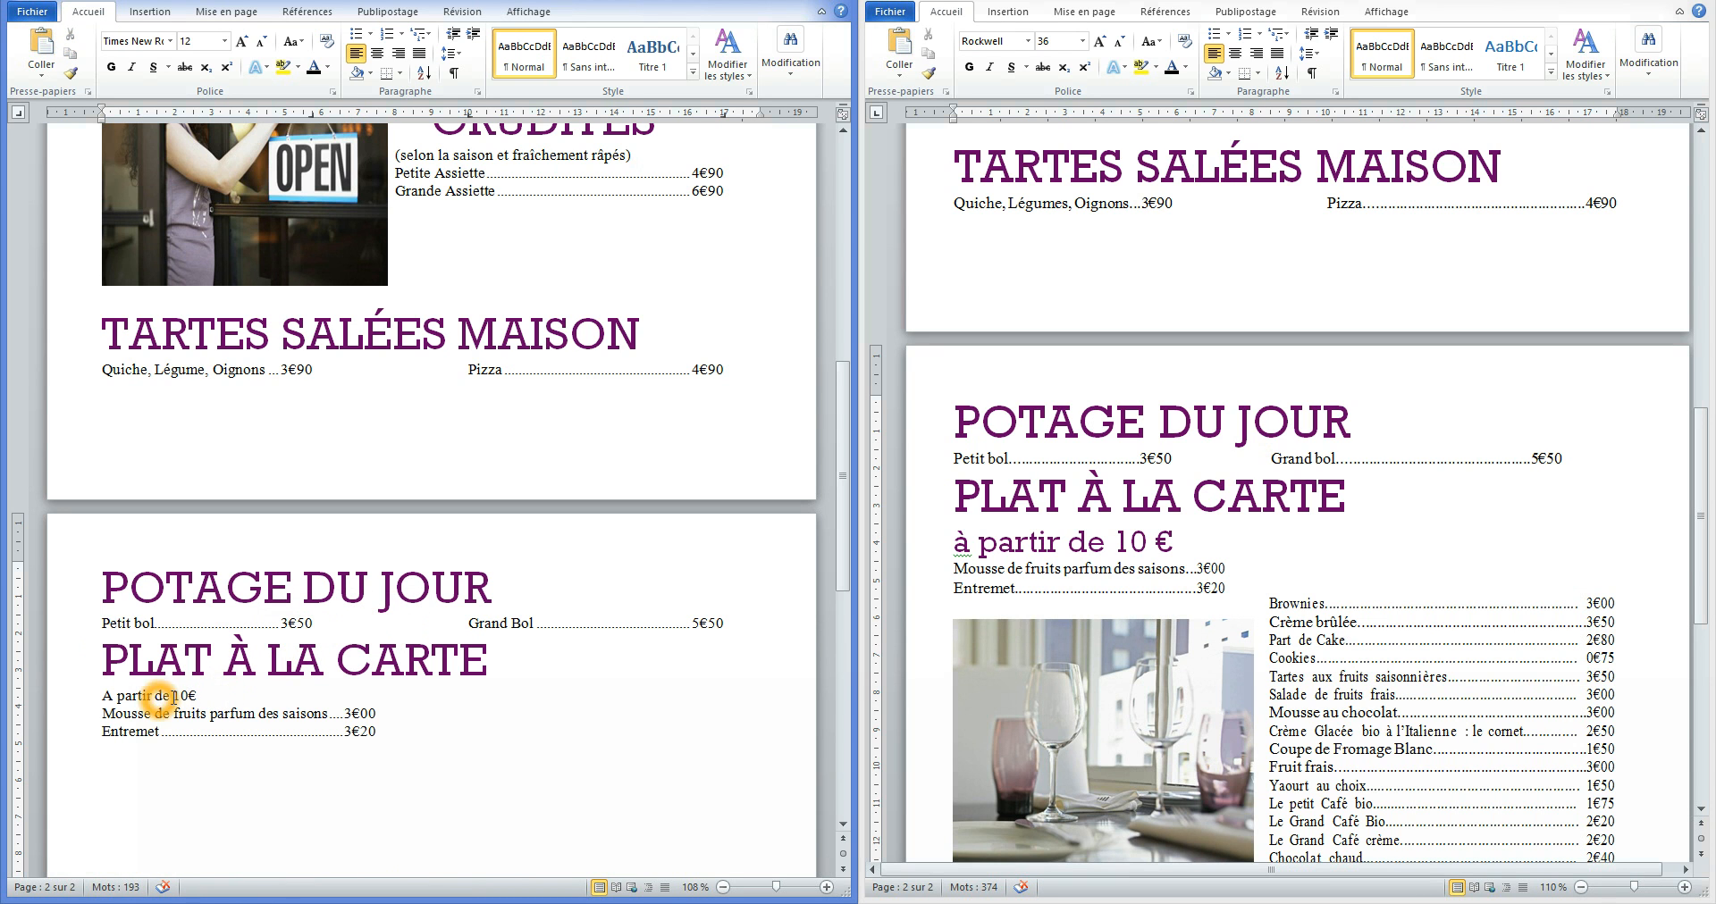
Check the model's "à partir de 10 €" font size and set the matching "A partir de 10€" line to size 24.
{"action": "left_click", "coordinate": [1062, 535]}
{"action": "left_click", "coordinate": [1041, 545]}
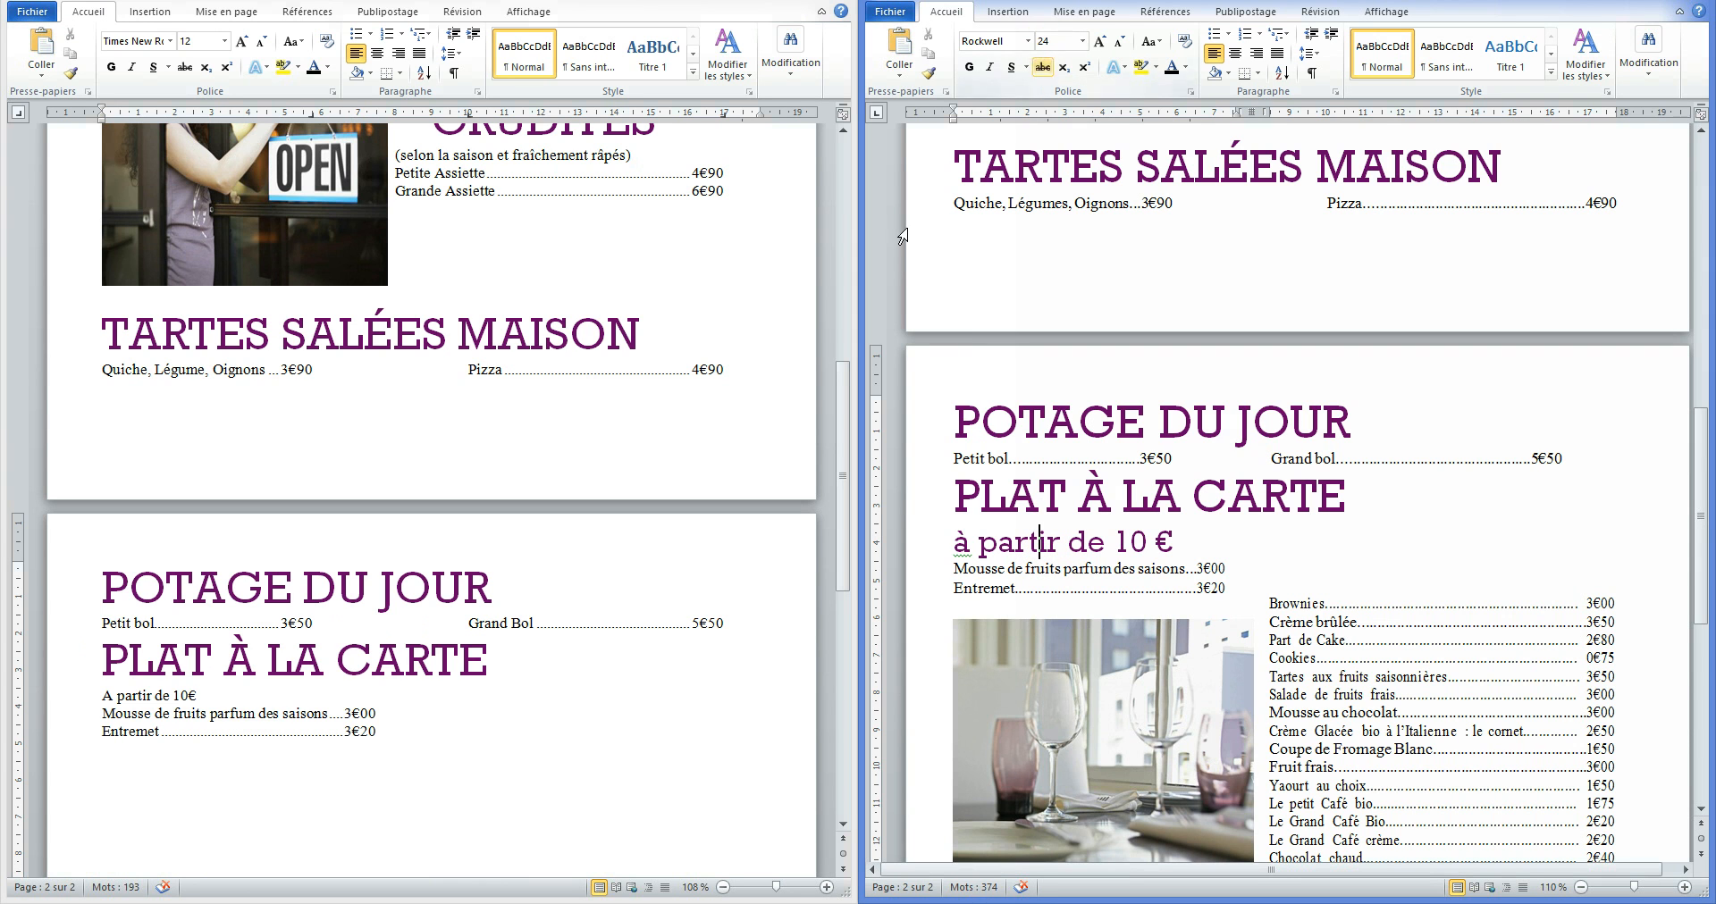
{"action": "left_click", "coordinate": [87, 702]}
{"action": "left_click", "coordinate": [88, 702]}
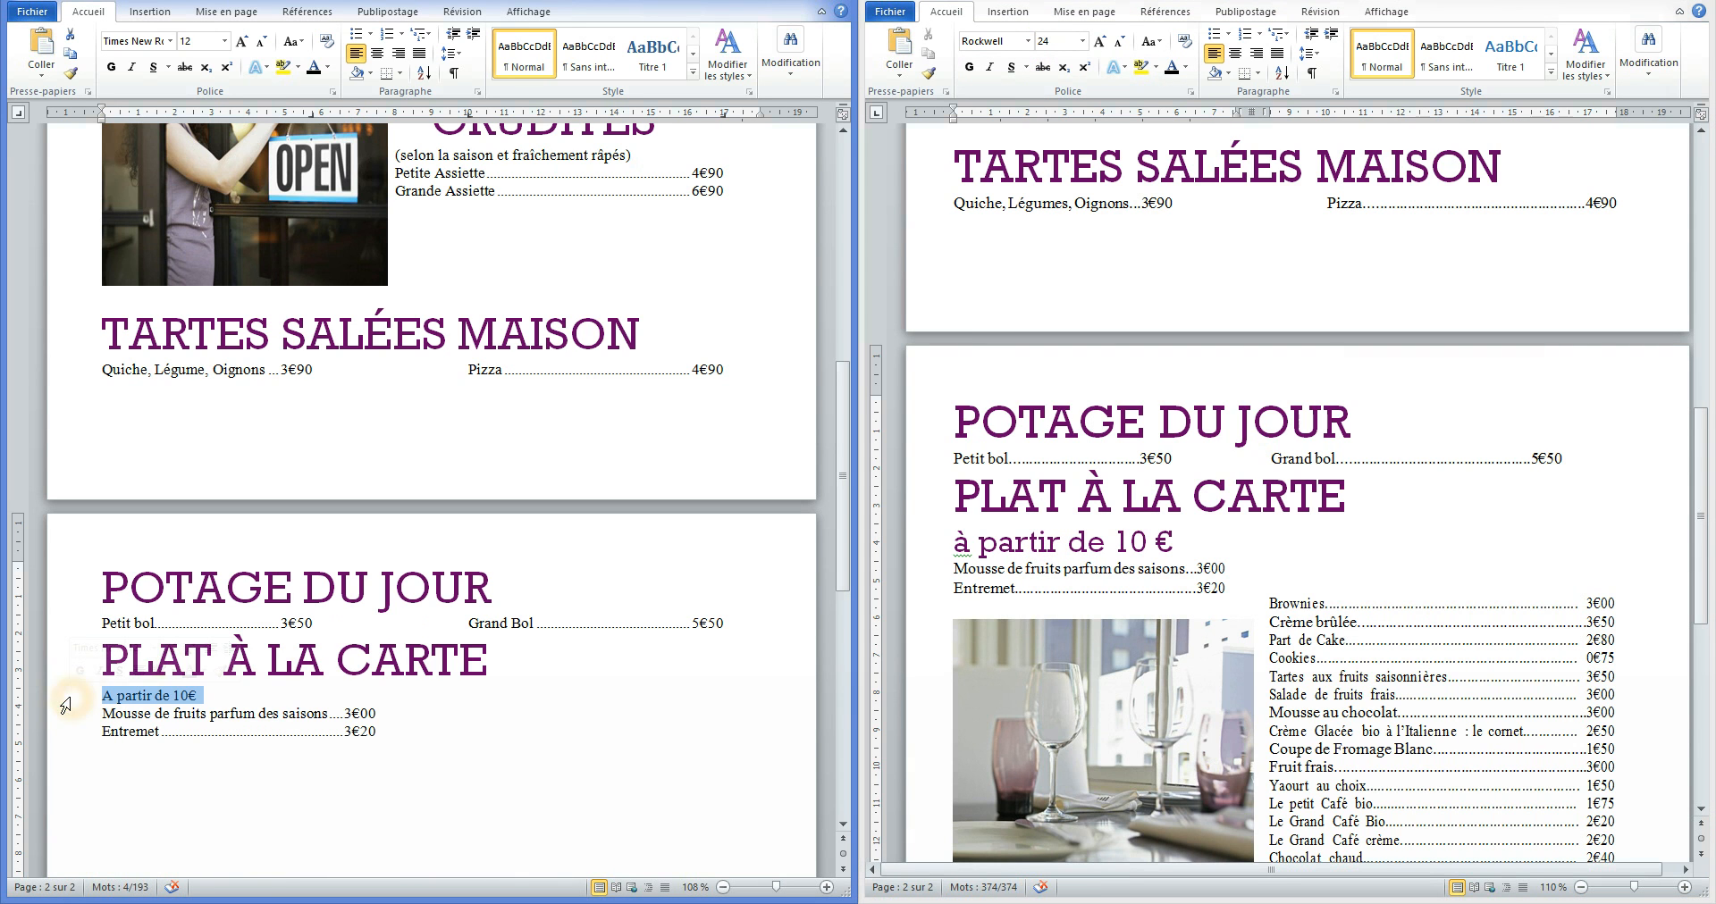
{"action": "left_click", "coordinate": [211, 41]}
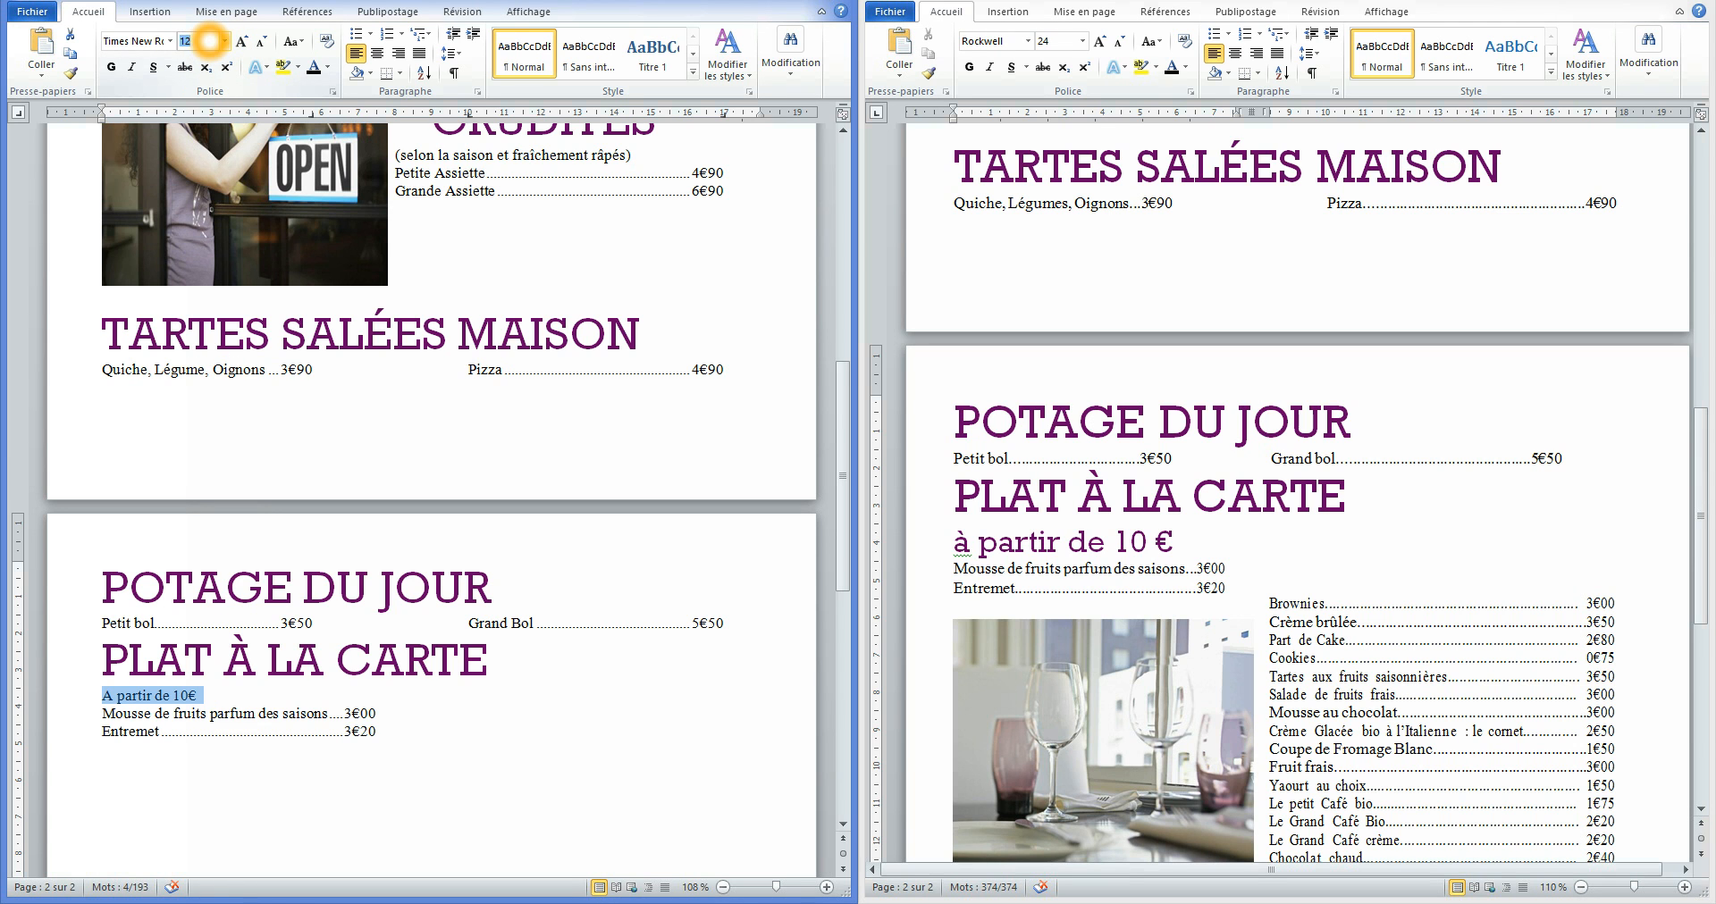
{"action": "type", "text": "24"}
{"action": "key", "text": "Return"}
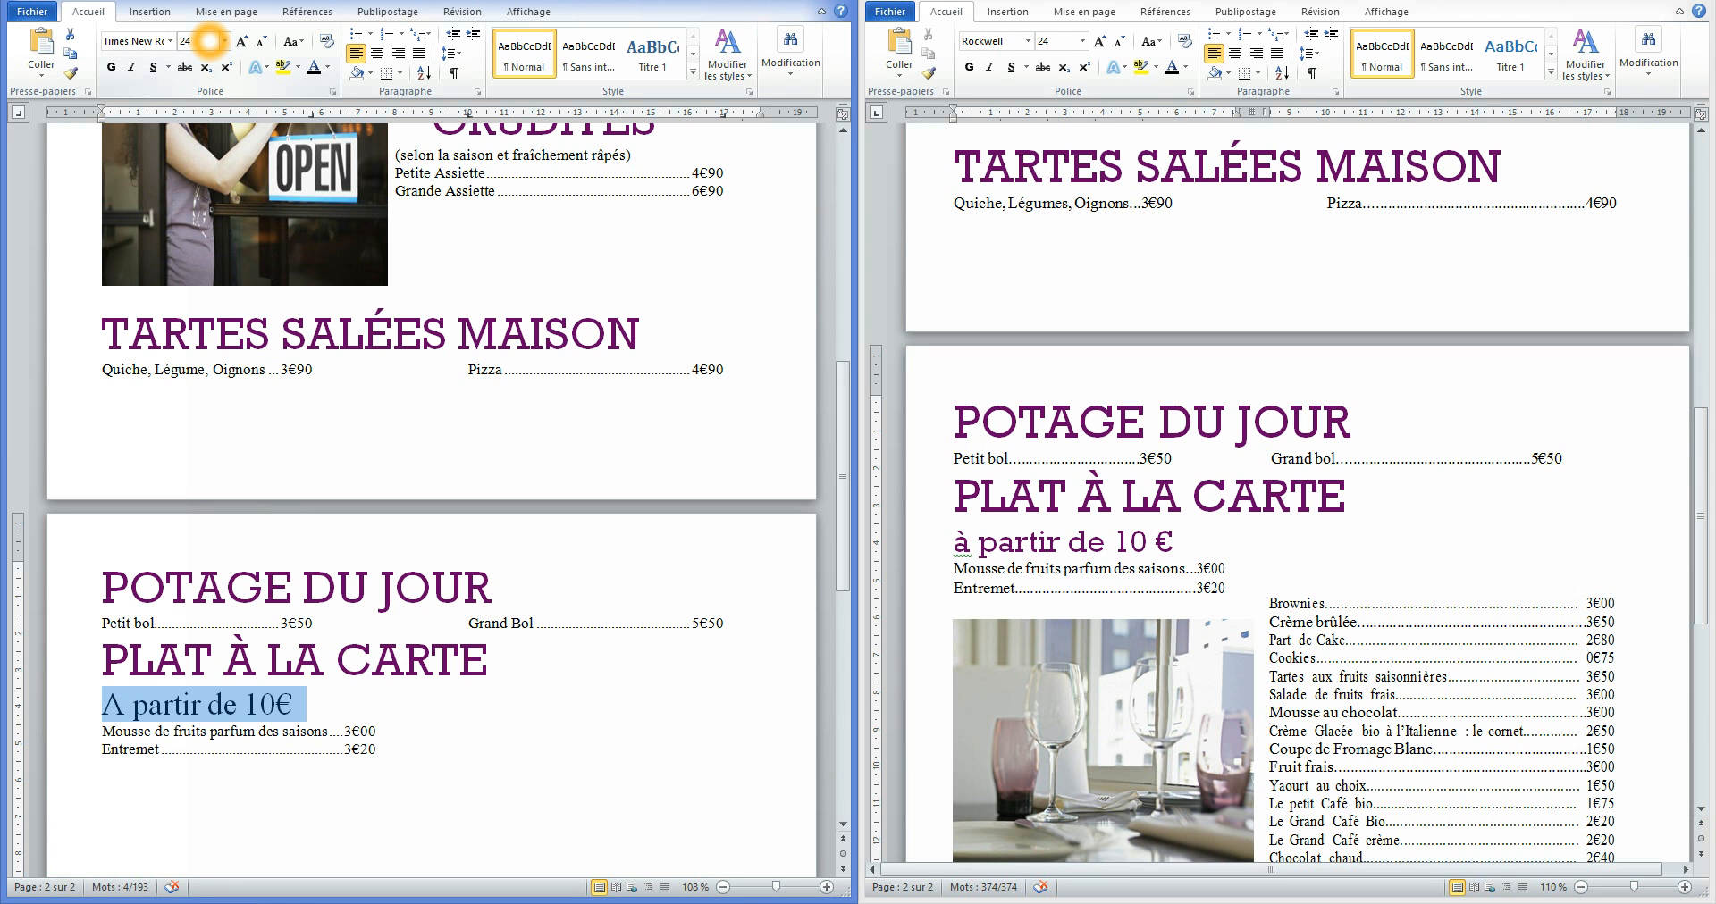
Give the "A partir de 10€" line the recently used dark purple colour and the Rockwell font.
{"action": "left_click", "coordinate": [328, 67]}
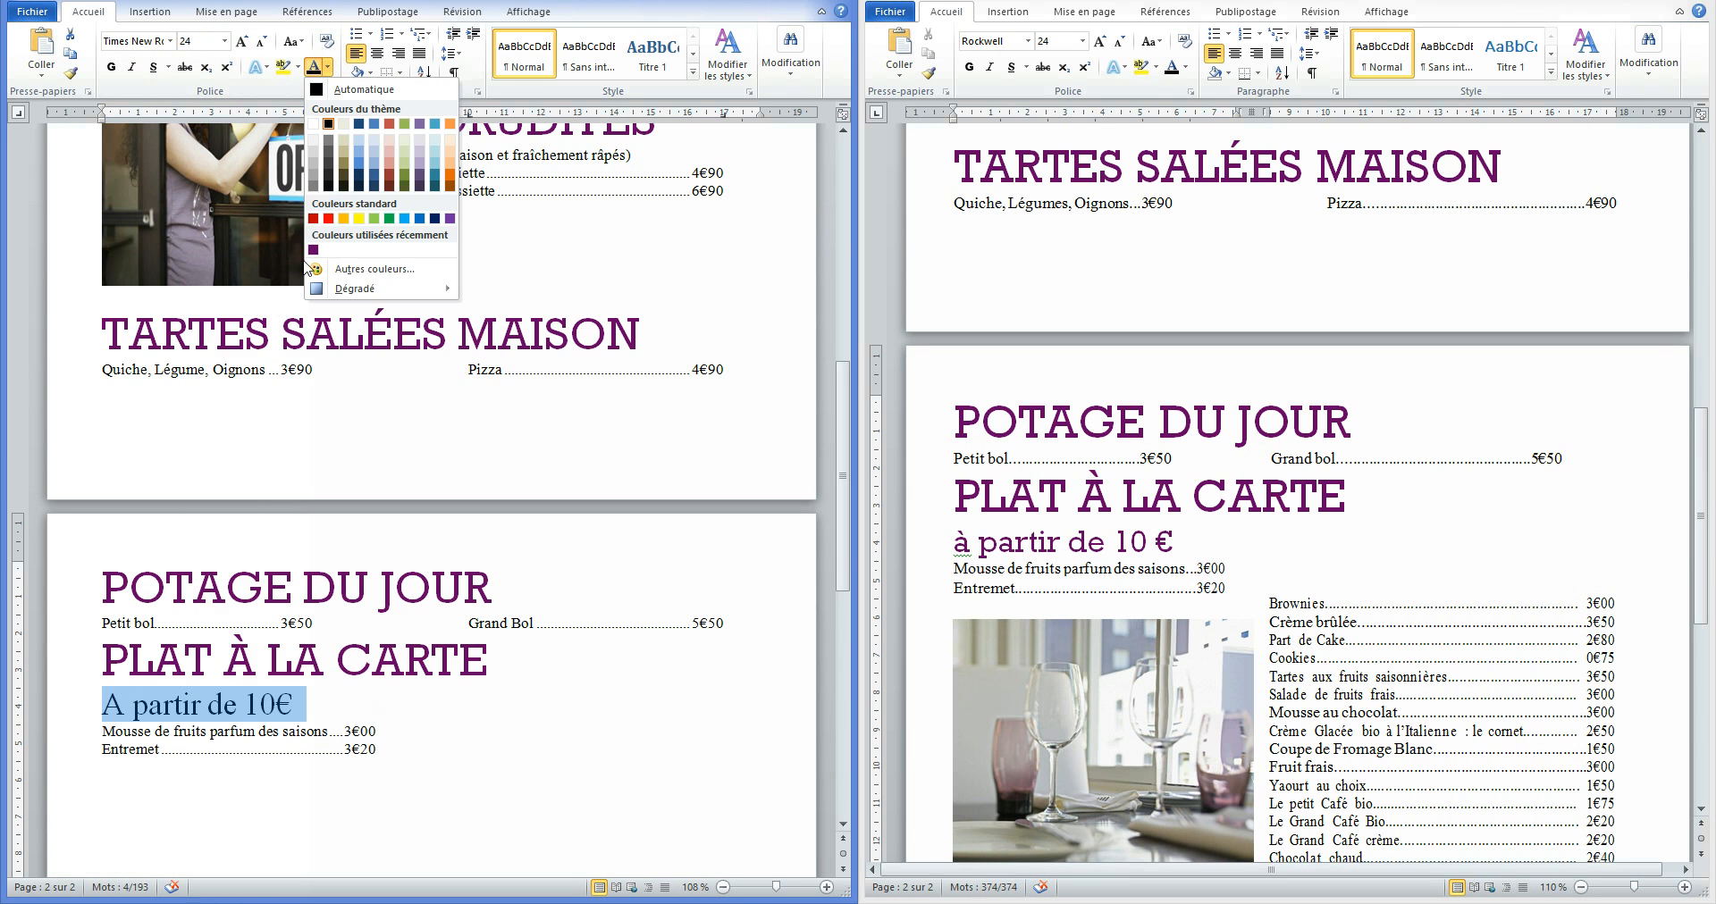
{"action": "left_click", "coordinate": [312, 249]}
{"action": "left_click", "coordinate": [142, 41]}
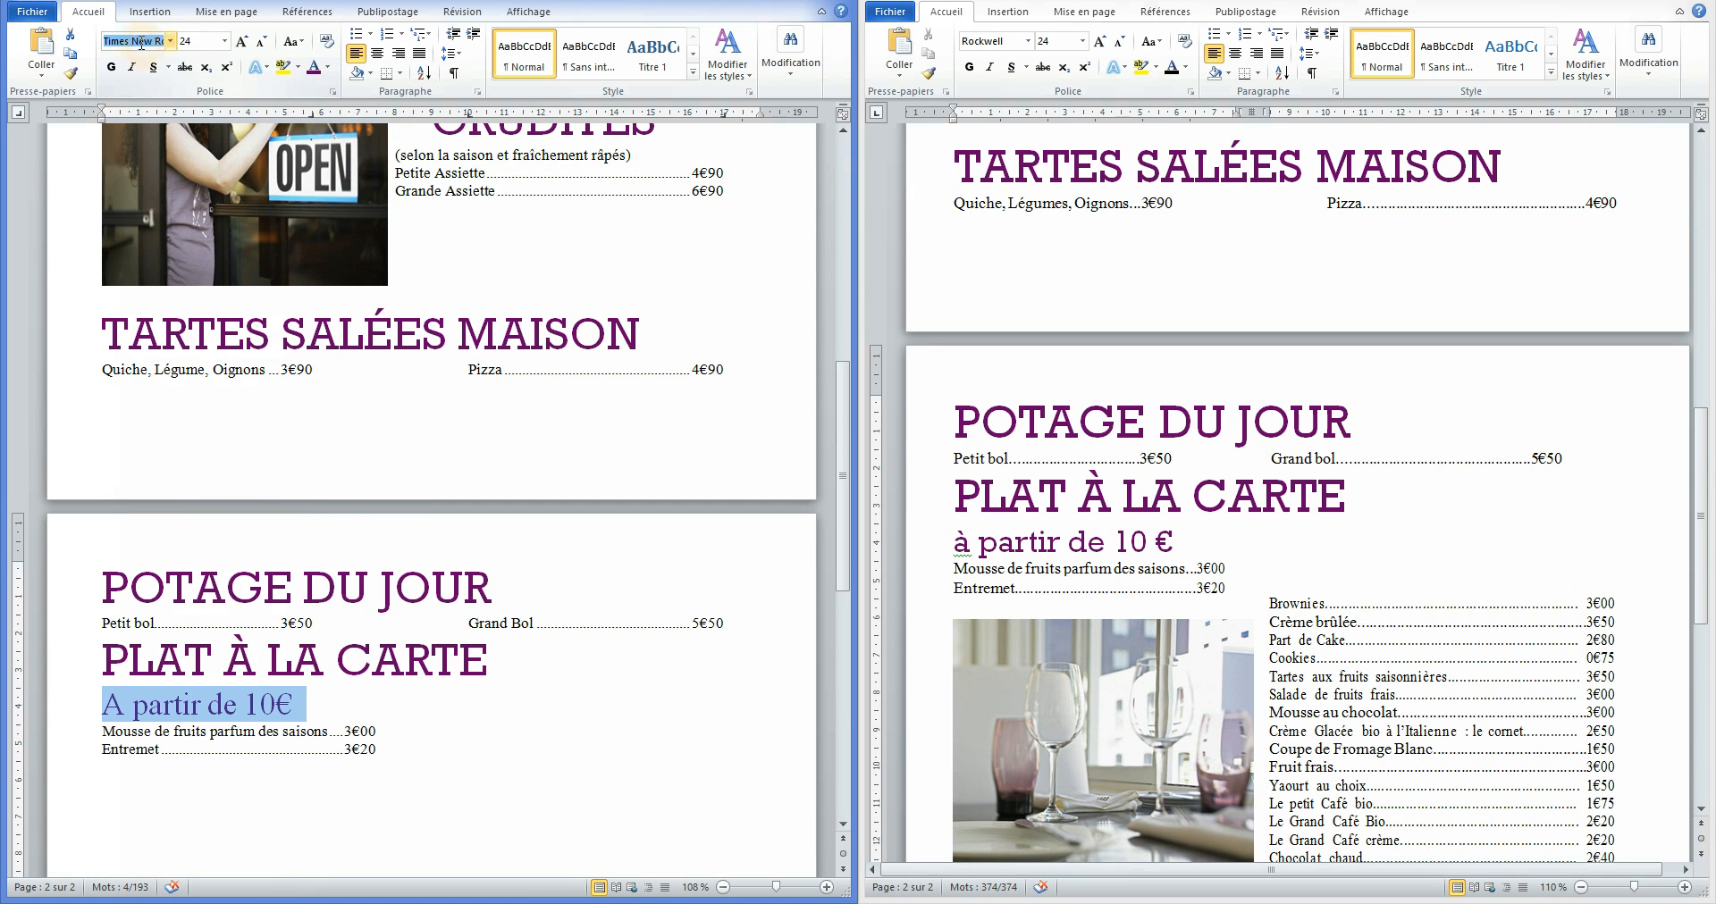
{"action": "left_click", "coordinate": [170, 42]}
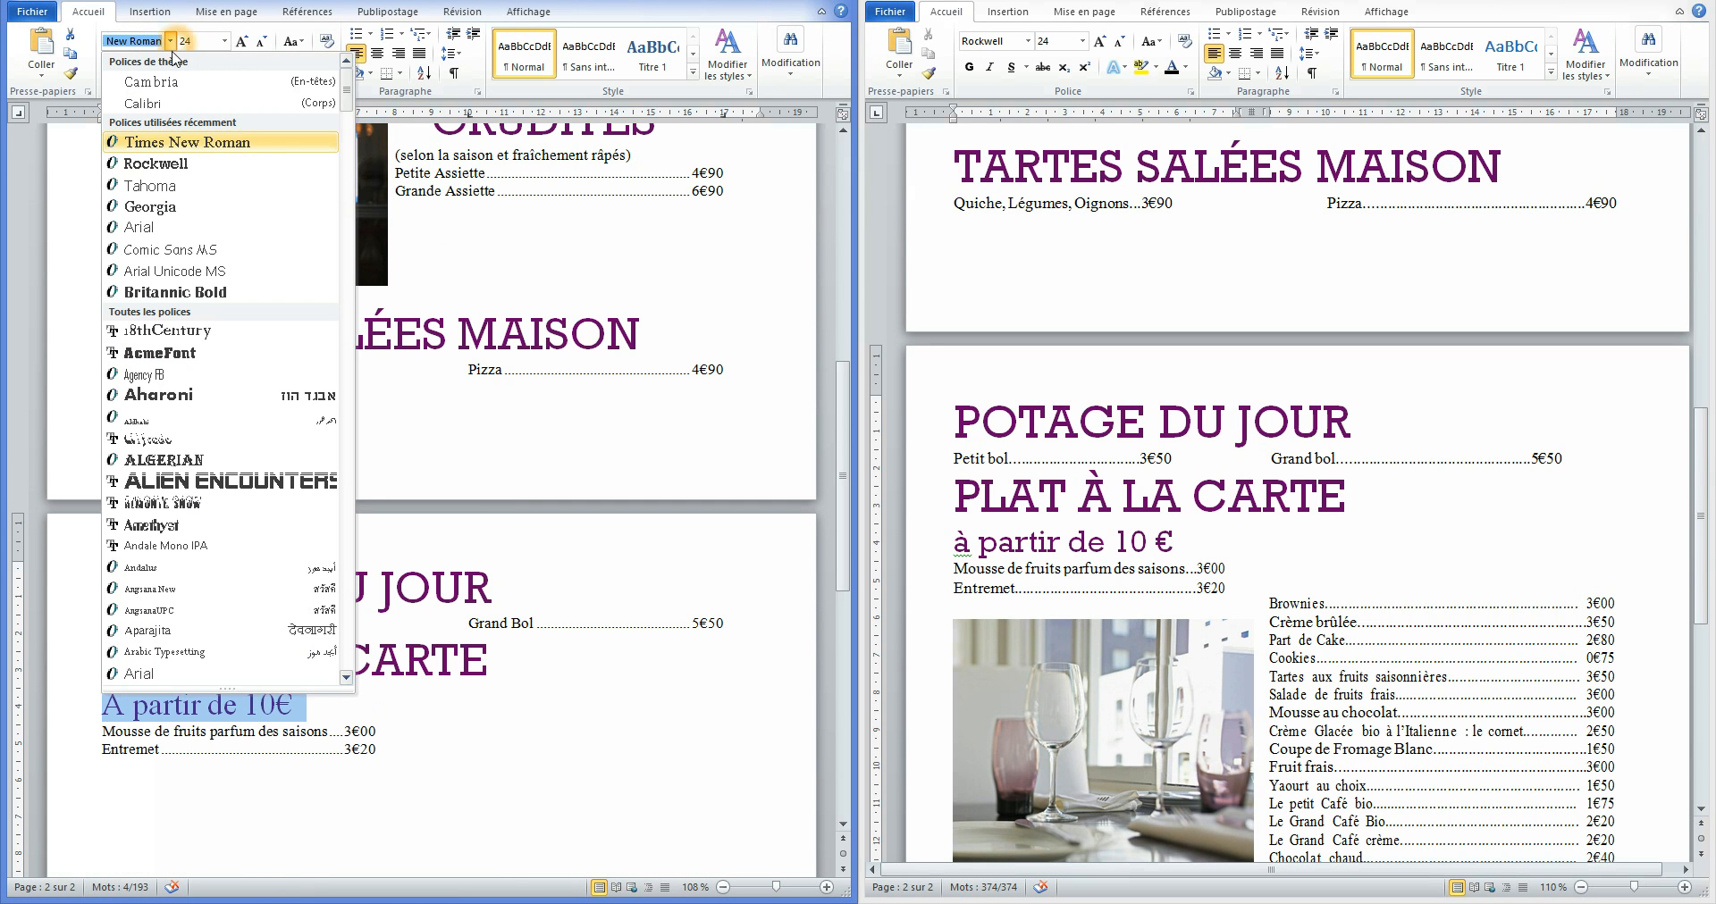
{"action": "left_click", "coordinate": [173, 166]}
{"action": "left_click", "coordinate": [433, 728]}
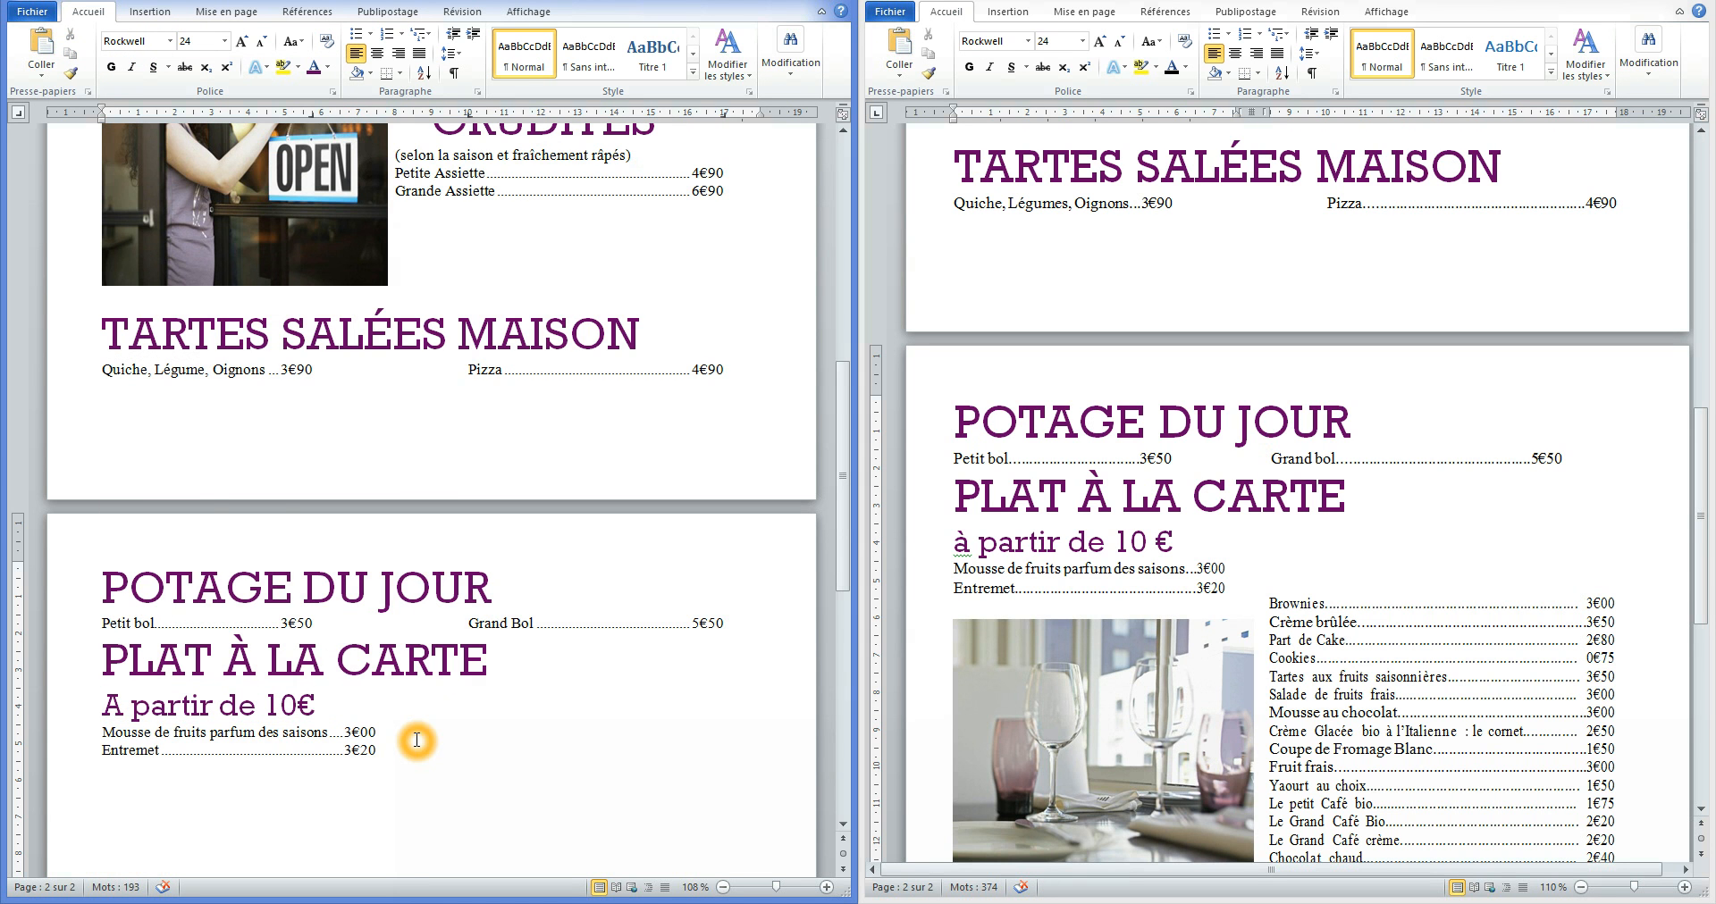
Examine the model's layout below the "Entremet" line: the wine-glass image, the dessert price list beside it and the drinks list underneath.
{"action": "scroll", "coordinate": [420, 737], "scroll_direction": "down", "scroll_amount": 2}
{"action": "scroll", "coordinate": [415, 741], "scroll_direction": "down", "scroll_amount": 2}
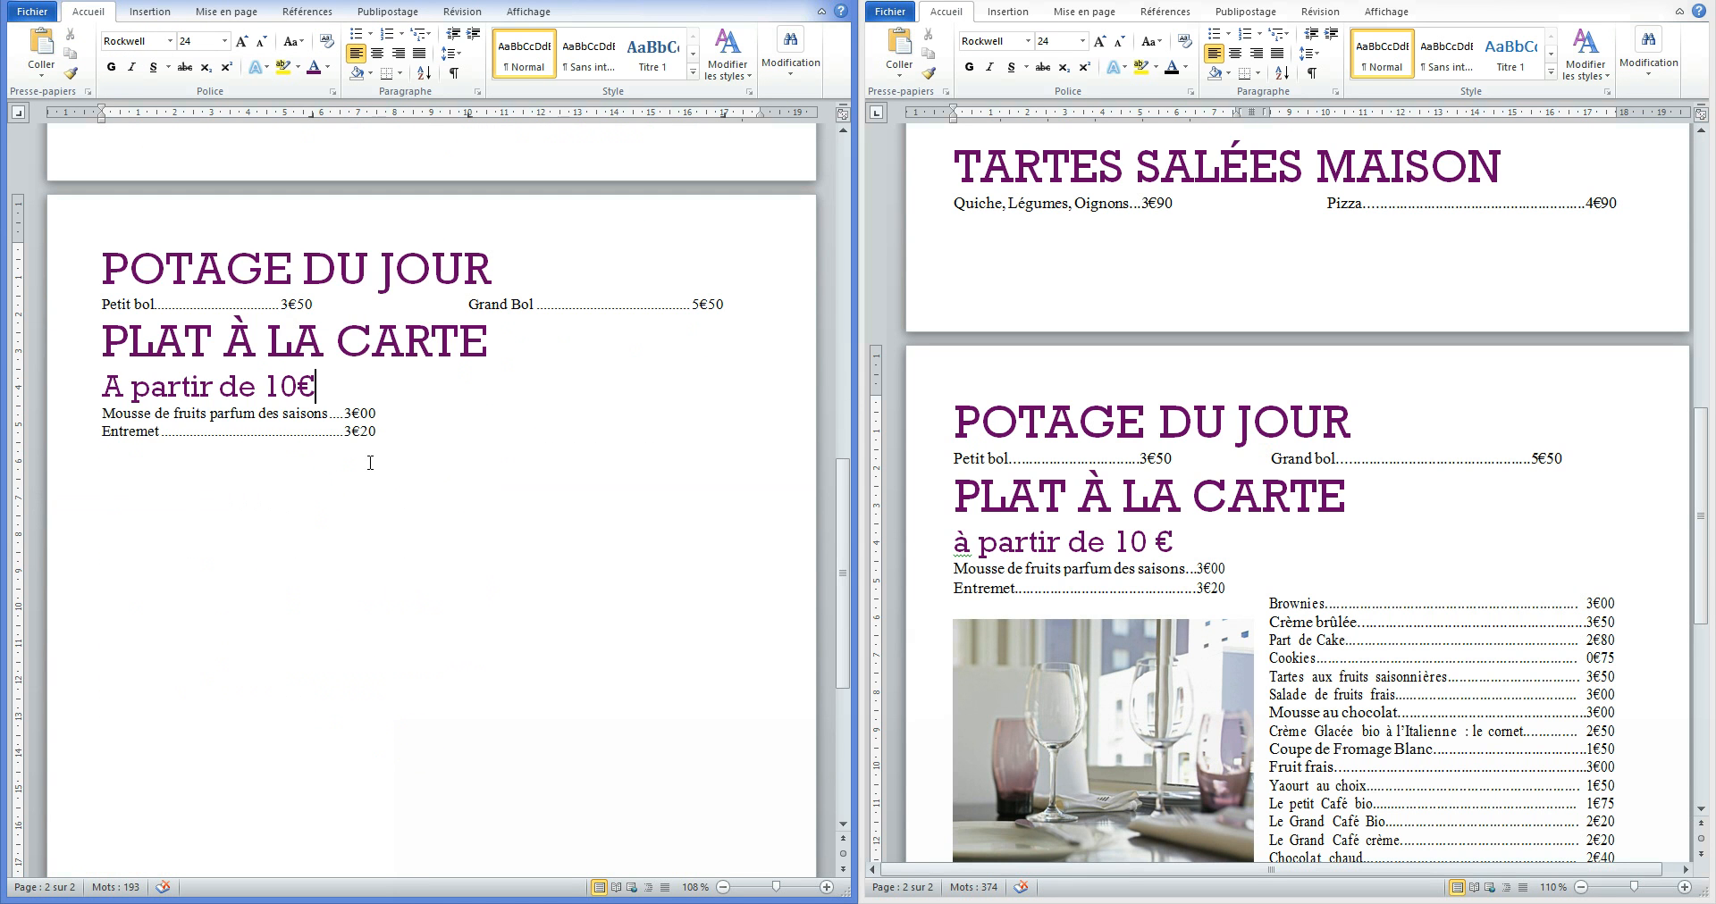
{"action": "left_click", "coordinate": [404, 441]}
{"action": "scroll", "coordinate": [335, 563], "scroll_direction": "down", "scroll_amount": 1}
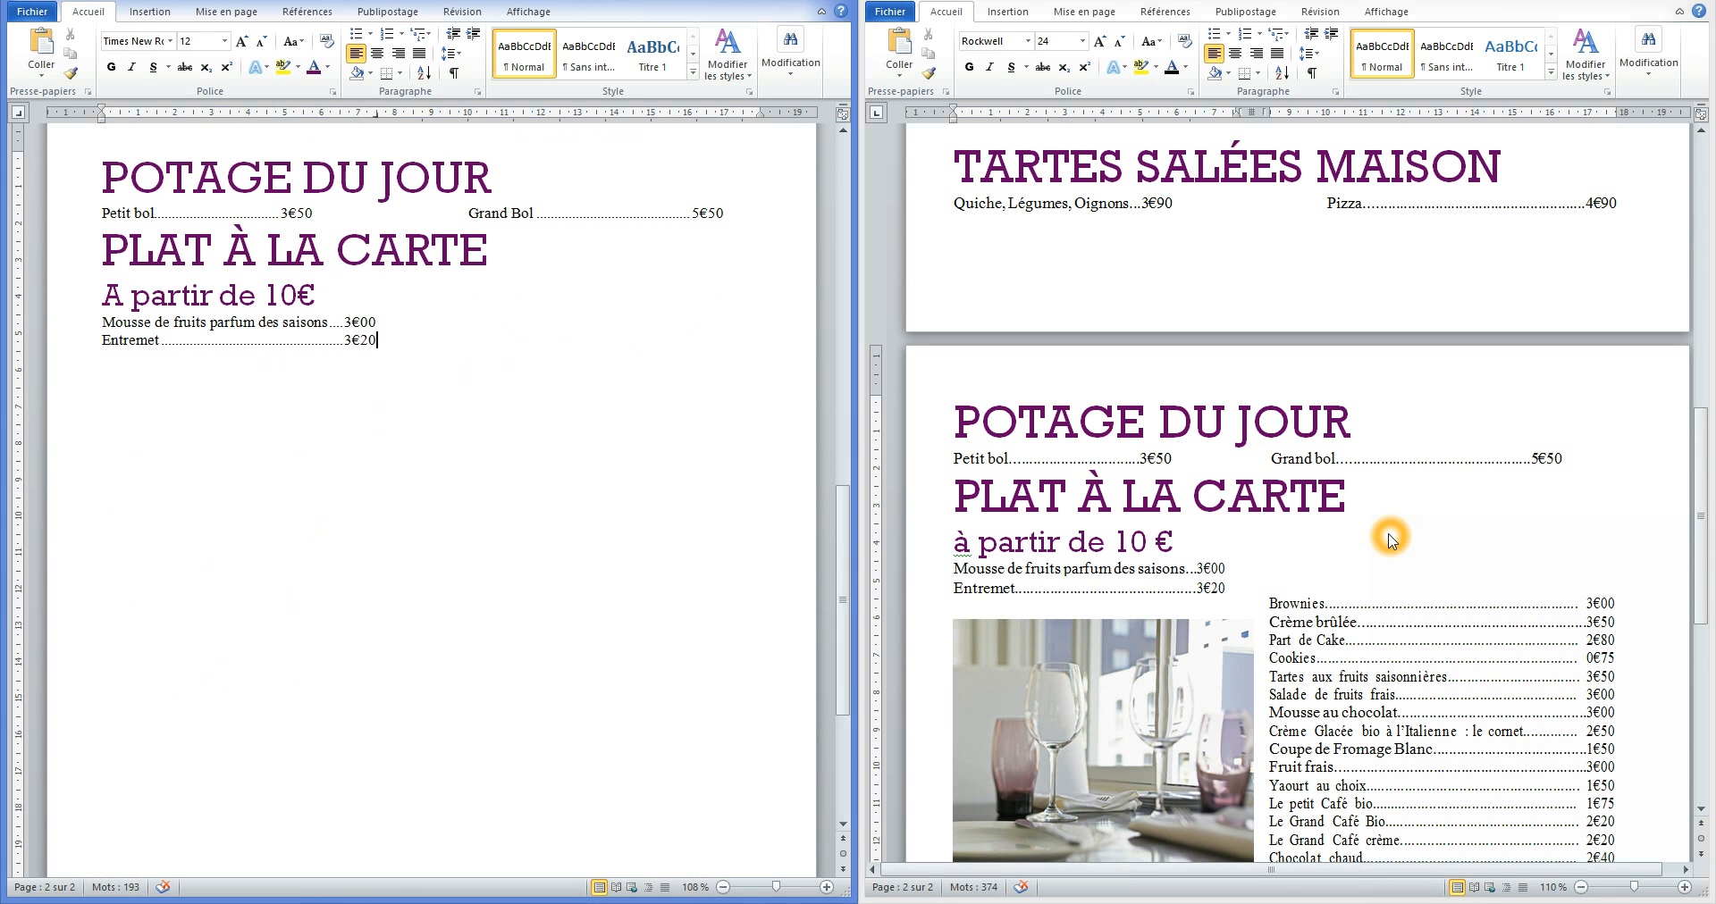
{"action": "left_click", "coordinate": [1258, 540]}
{"action": "scroll", "coordinate": [1305, 554], "scroll_direction": "down", "scroll_amount": 4}
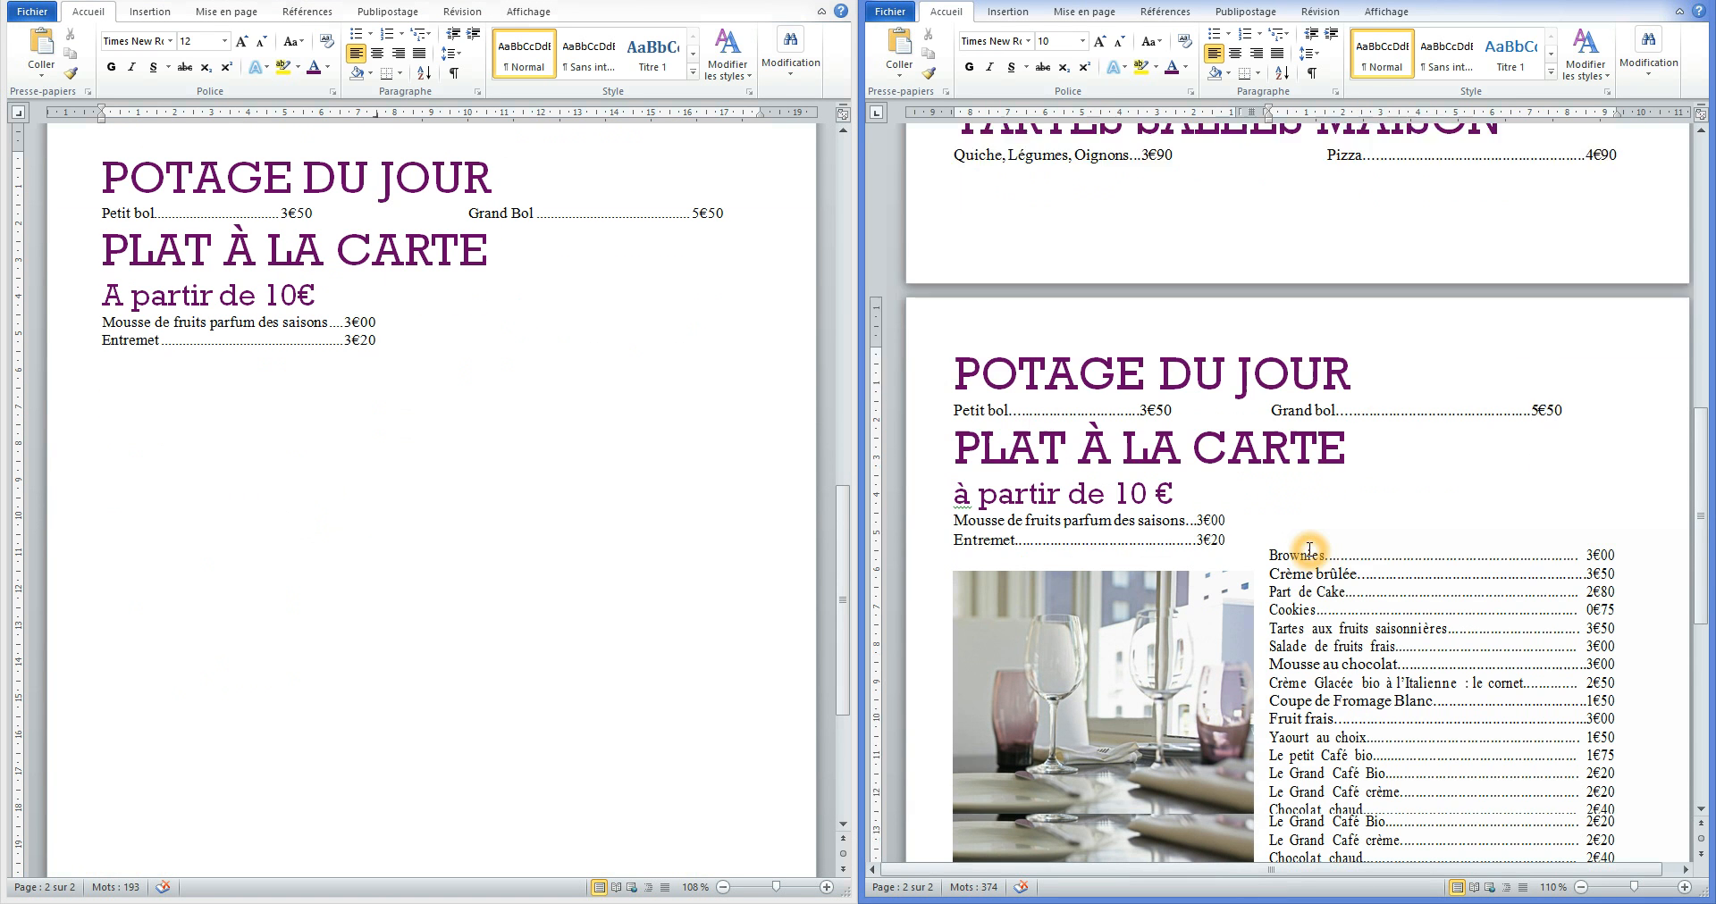
{"action": "scroll", "coordinate": [1309, 550], "scroll_direction": "down", "scroll_amount": 2}
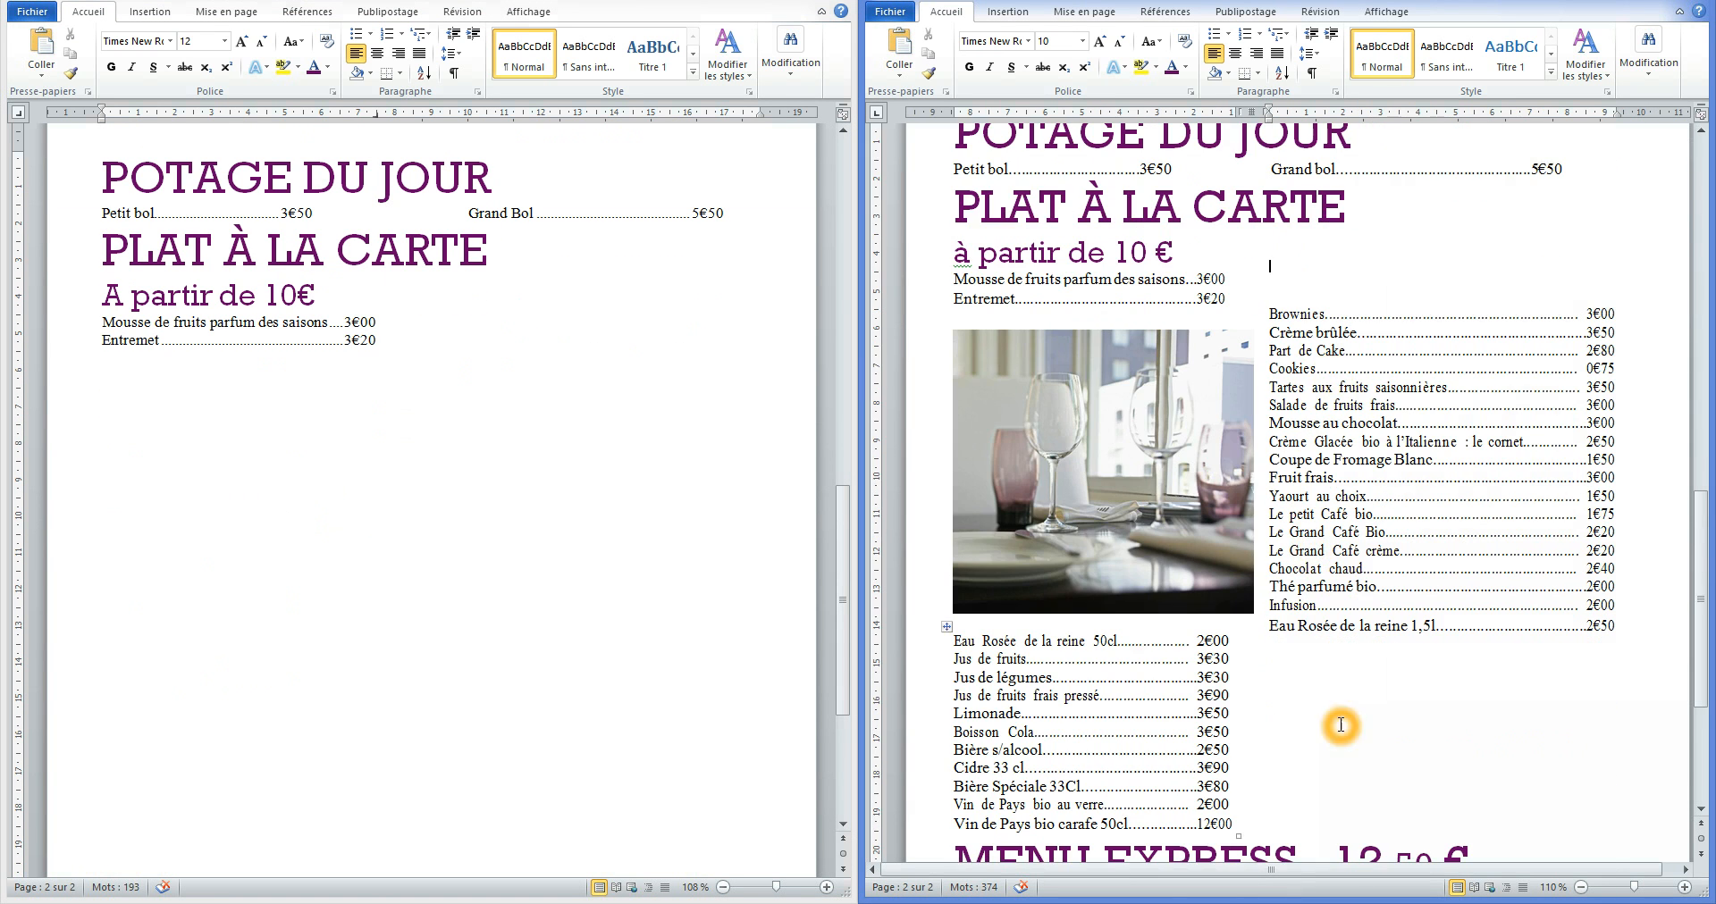
{"action": "left_click", "coordinate": [1055, 447]}
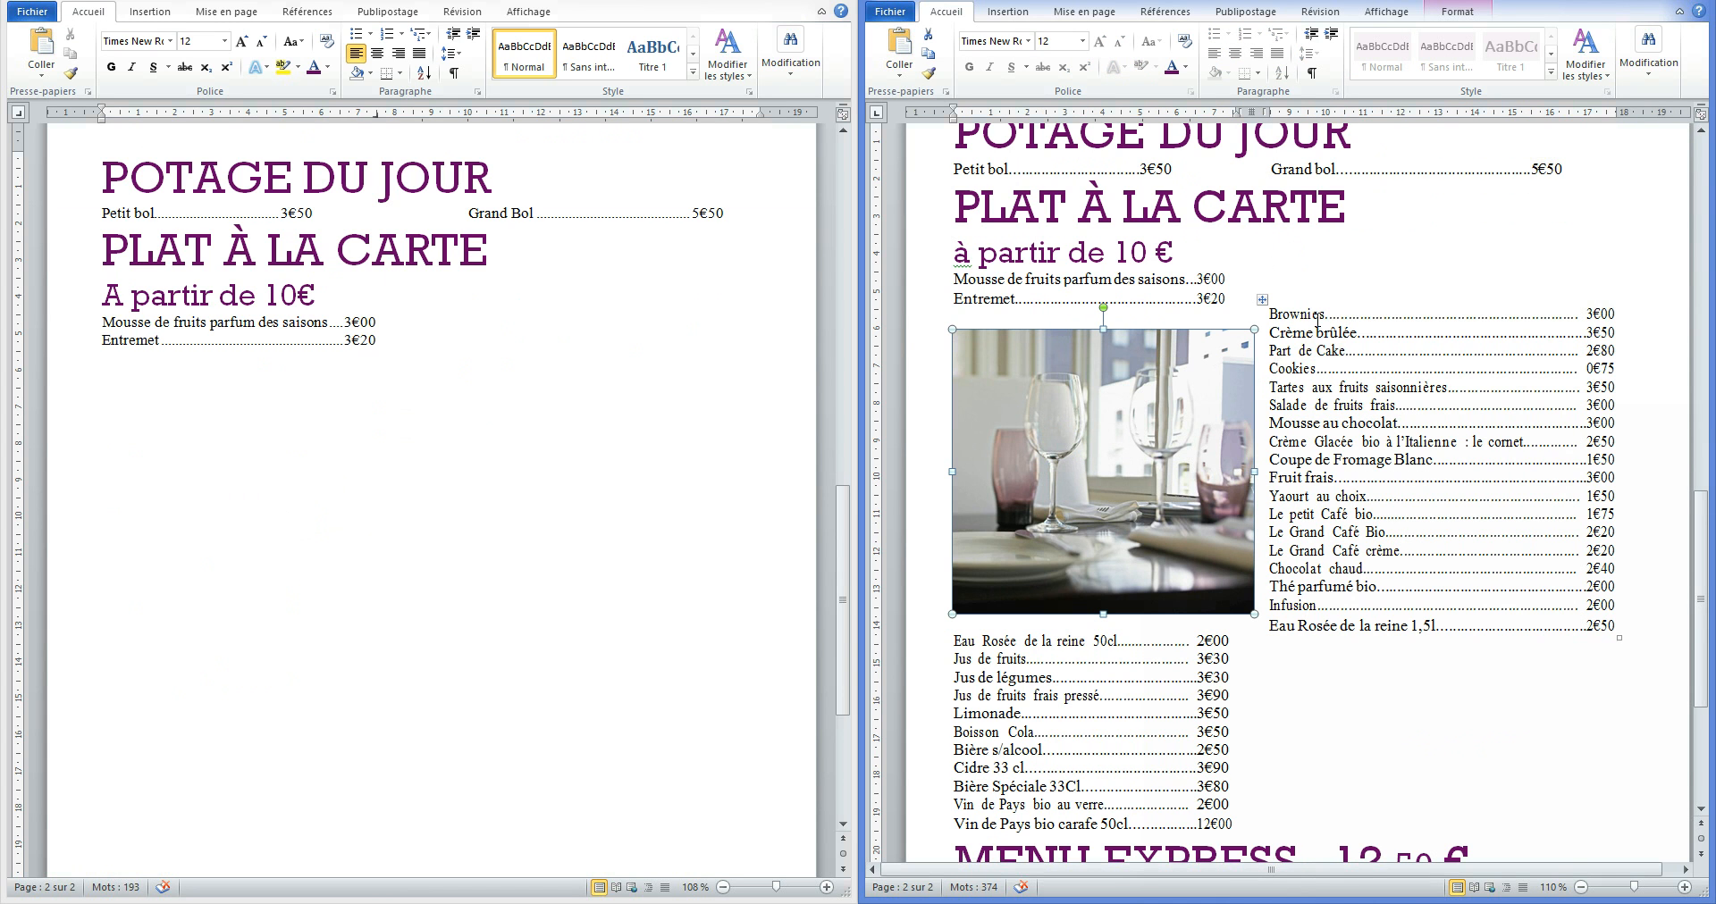
{"action": "left_click", "coordinate": [1338, 635]}
{"action": "left_click", "coordinate": [1216, 414]}
{"action": "left_click", "coordinate": [1147, 632]}
{"action": "left_click", "coordinate": [1178, 815]}
{"action": "left_click", "coordinate": [260, 366]}
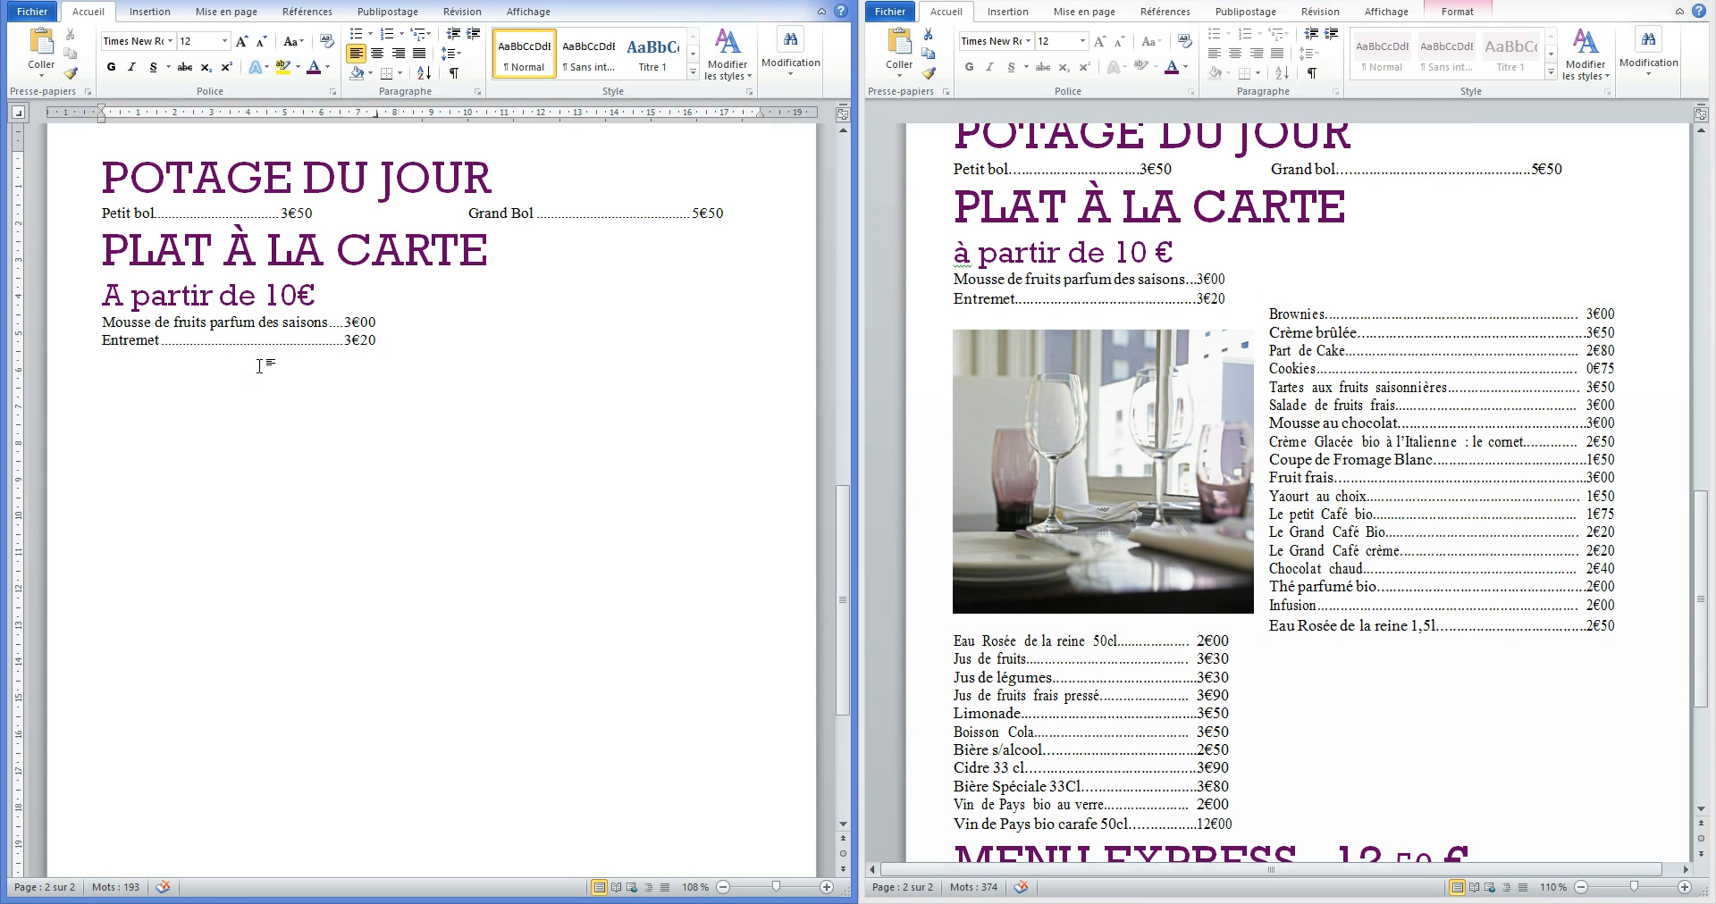
{"action": "left_click", "coordinate": [377, 353]}
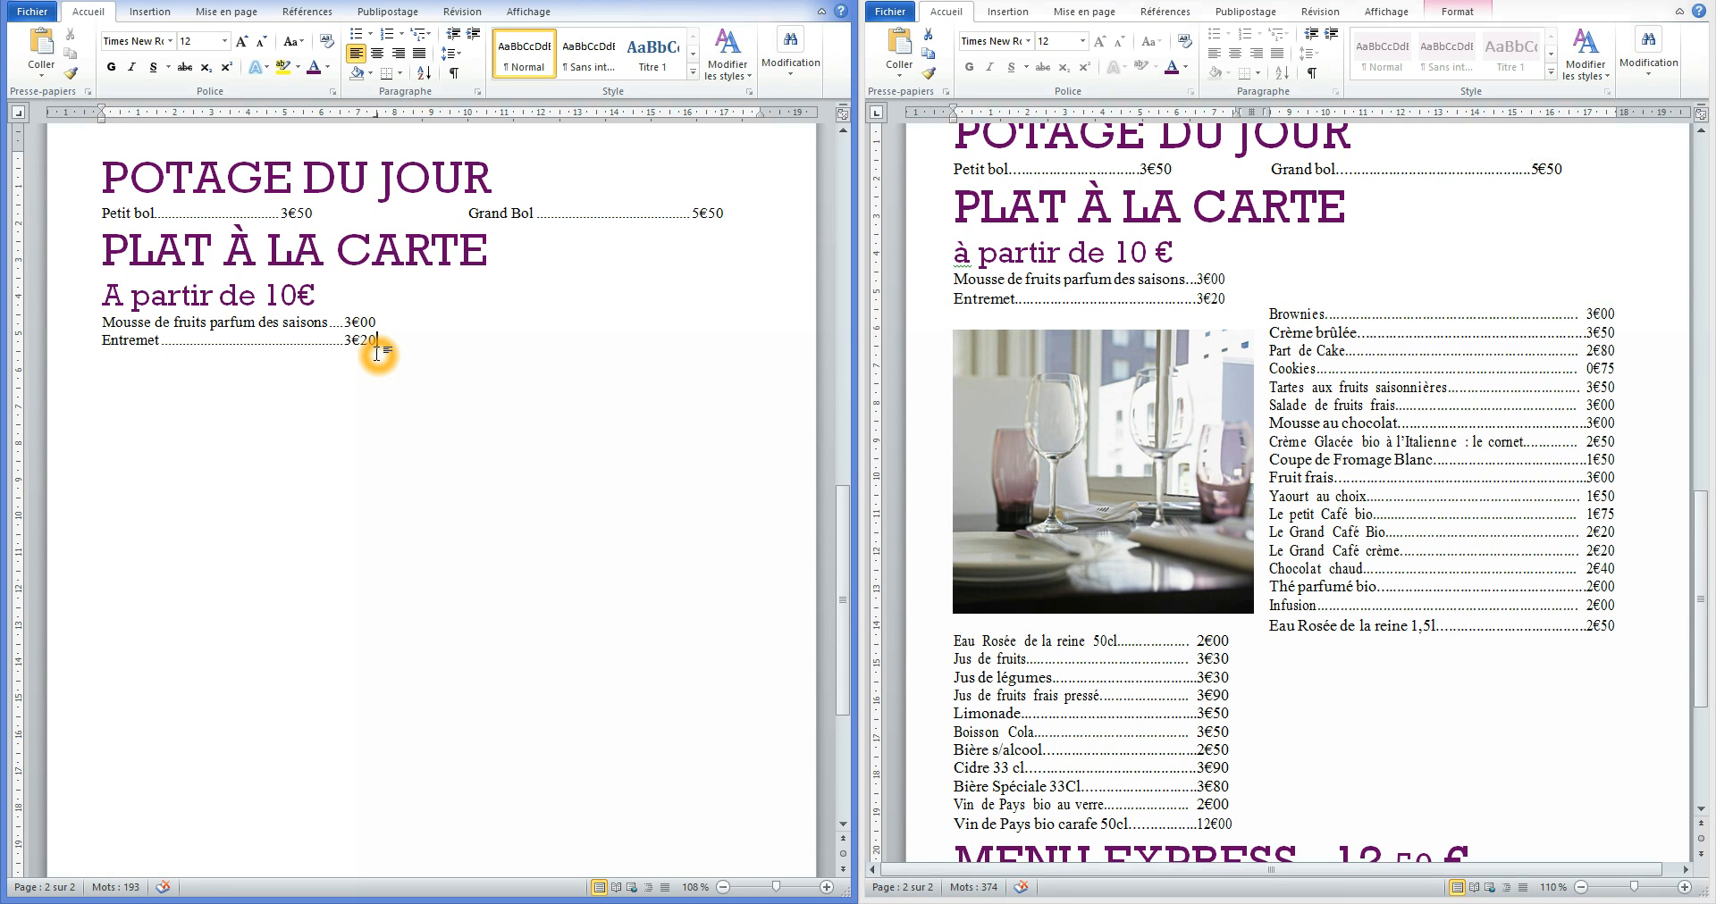
{"action": "left_click", "coordinate": [1232, 308]}
{"action": "left_click", "coordinate": [1229, 315]}
{"action": "left_click", "coordinate": [1237, 314]}
Add a "Brownies" line below the "Entremet" line.
{"action": "left_click", "coordinate": [233, 404]}
{"action": "type", "text": "Br"}
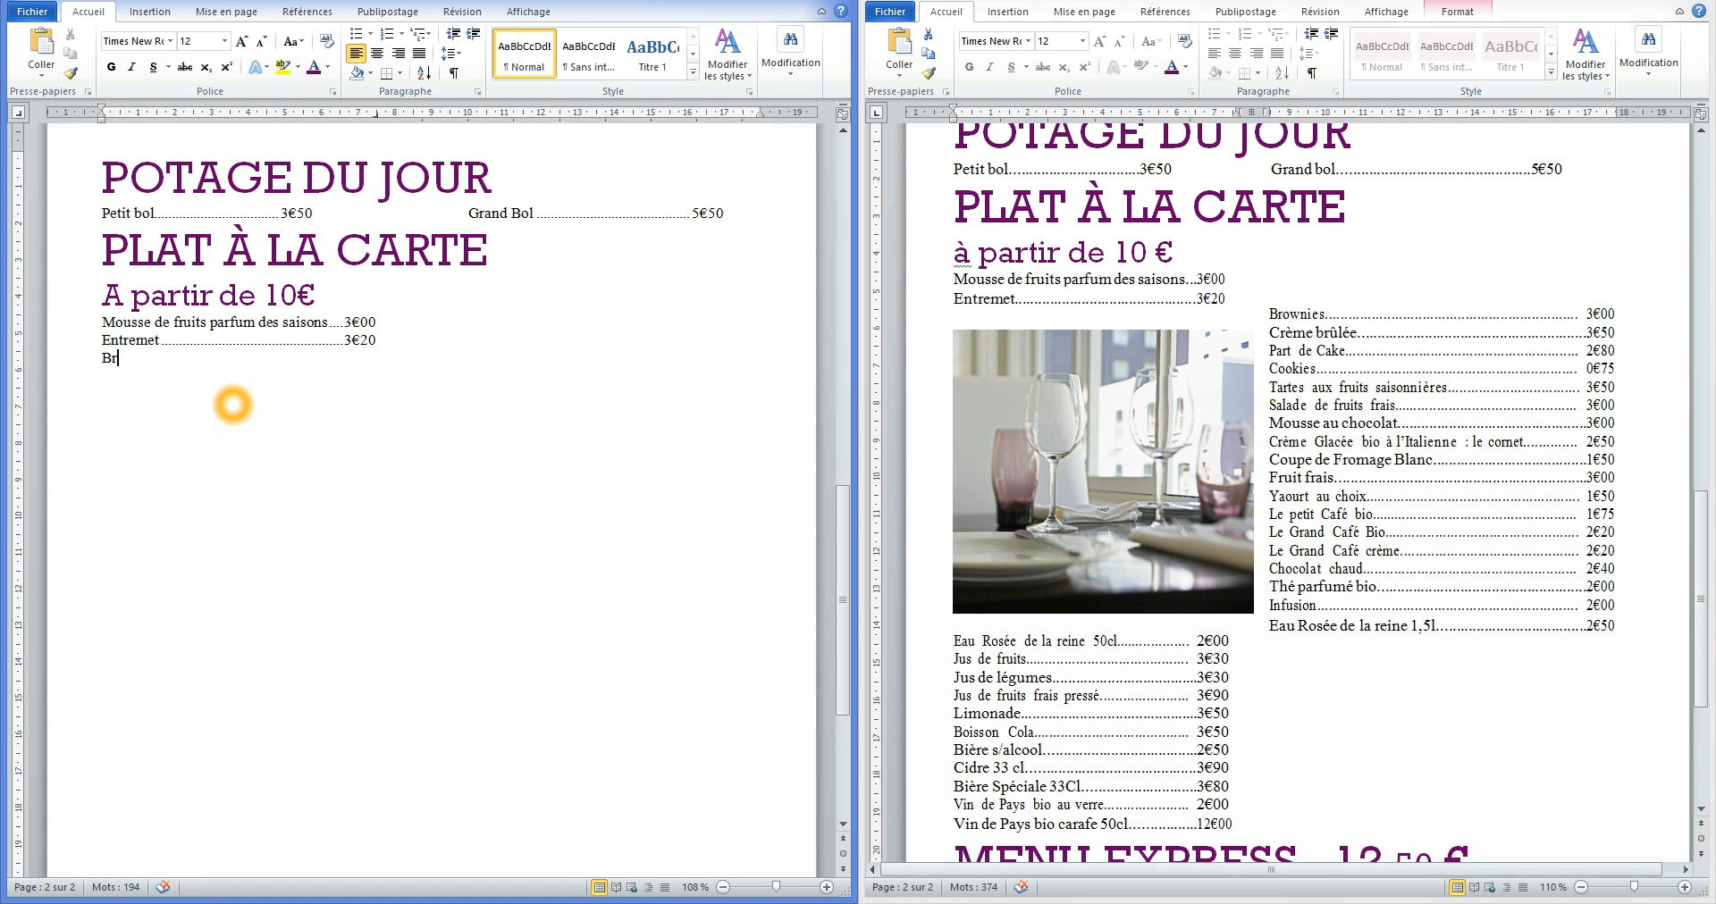
{"action": "type", "text": "ownies"}
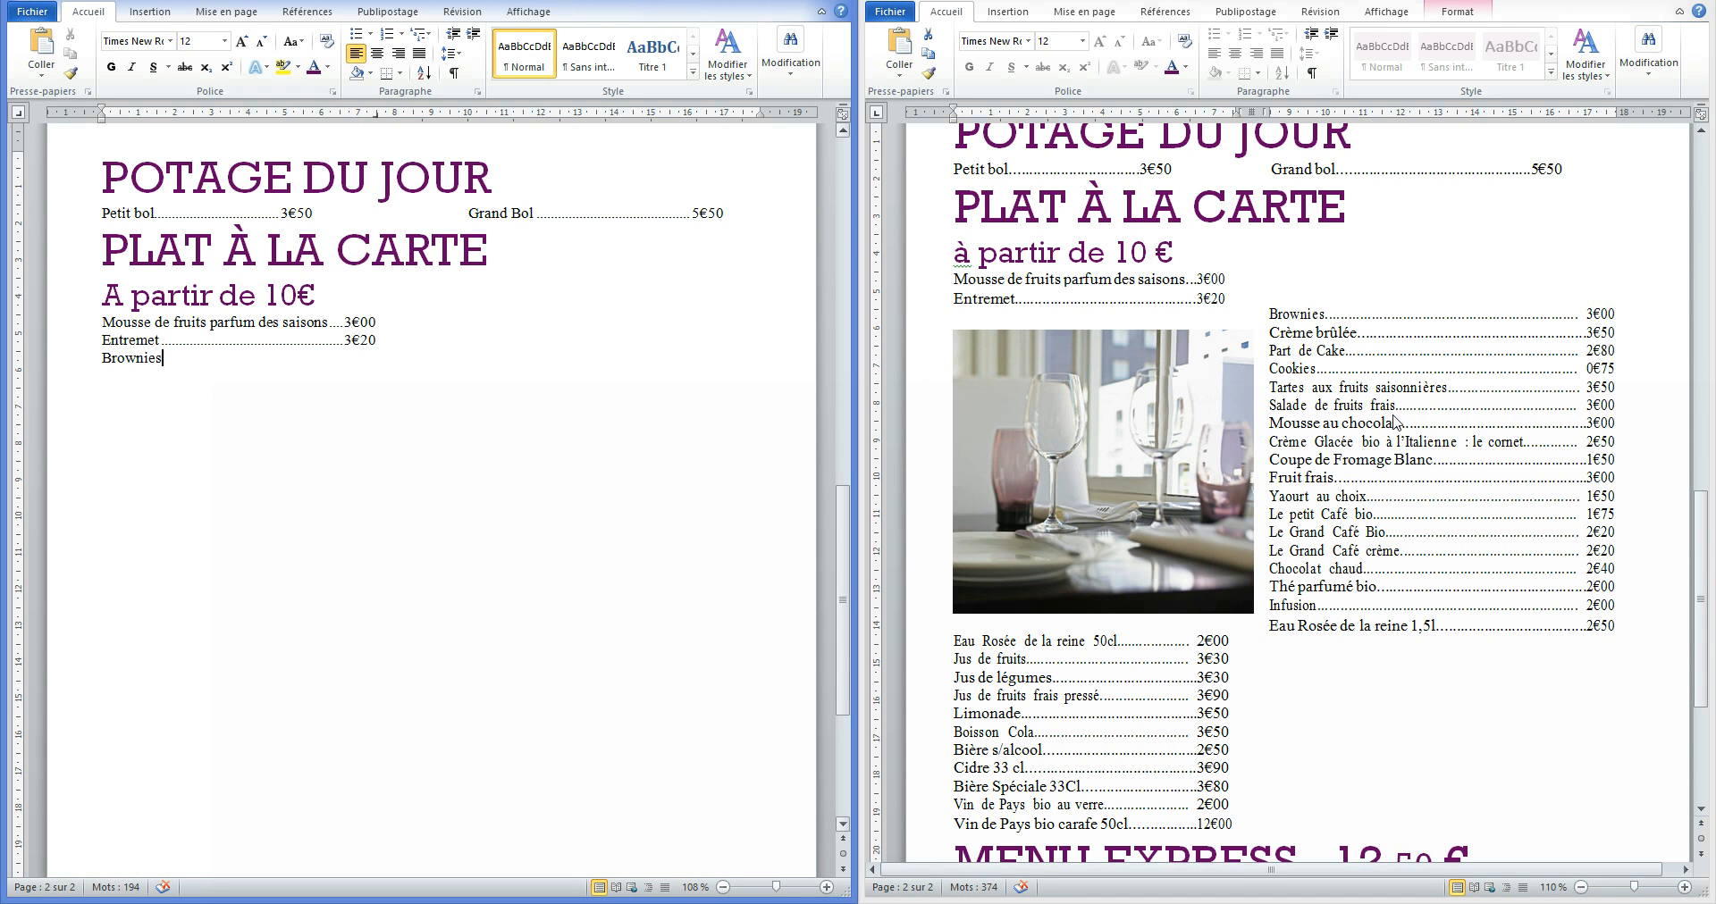
Examine the model's dessert price list for its table frame, tab stops and price alignment.
{"action": "left_click", "coordinate": [1597, 315]}
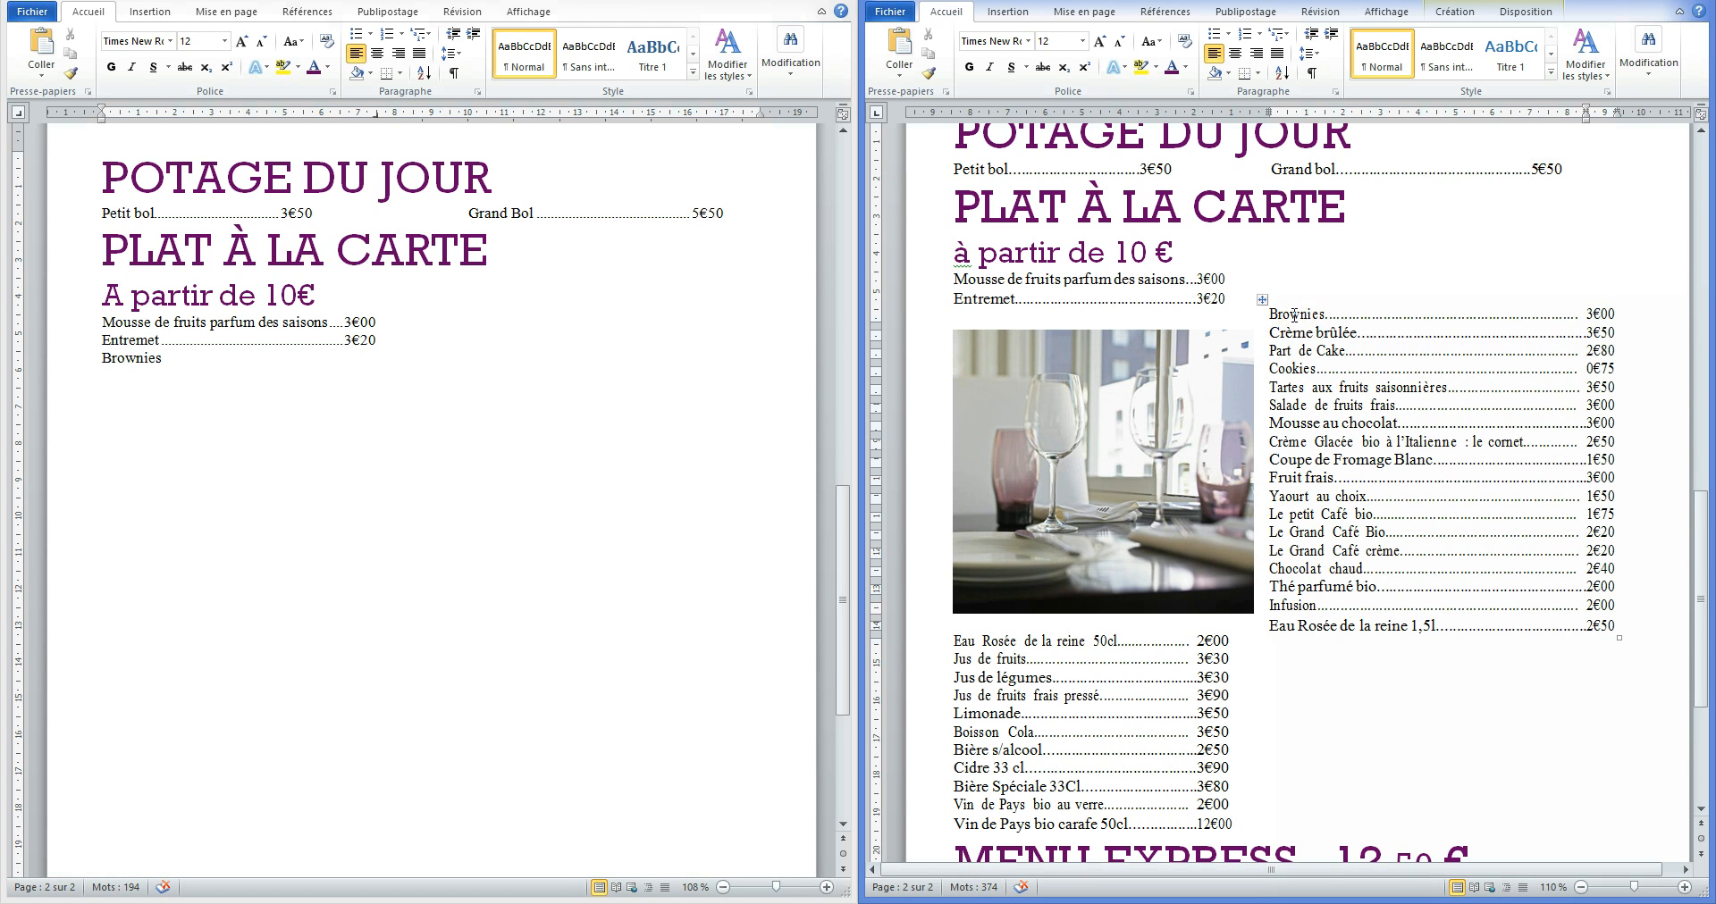
{"action": "left_click", "coordinate": [1622, 312]}
{"action": "left_click", "coordinate": [1587, 123]}
{"action": "left_click", "coordinate": [1619, 309]}
{"action": "left_click", "coordinate": [1544, 317]}
{"action": "left_click", "coordinate": [1261, 301]}
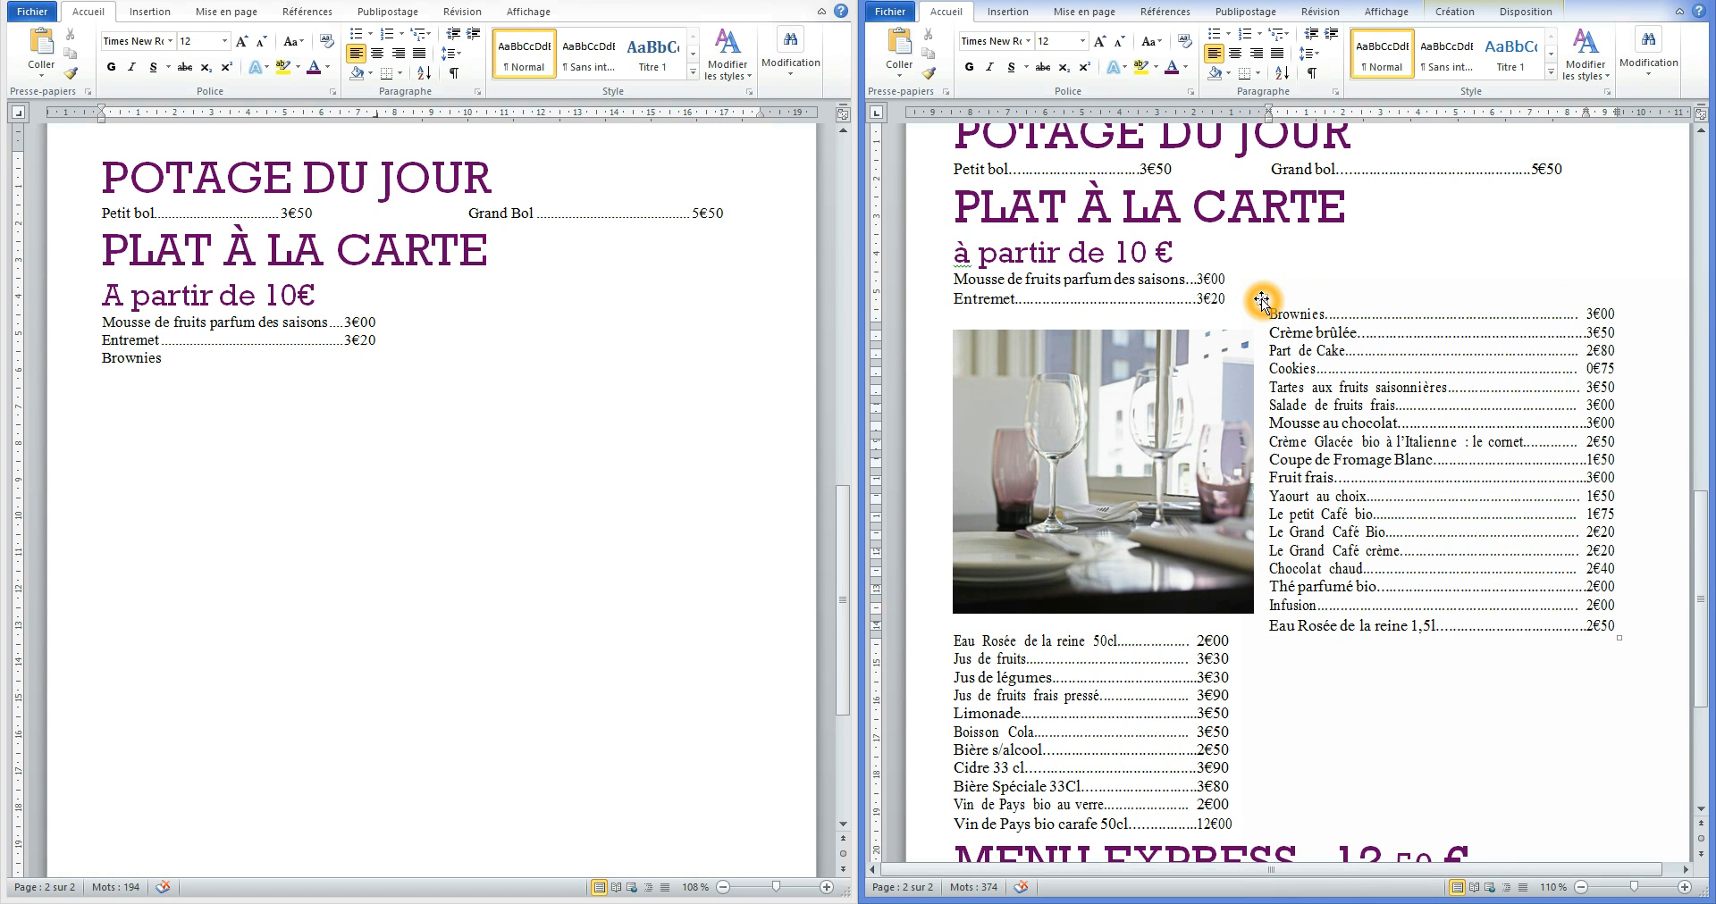
{"action": "left_click", "coordinate": [1349, 336]}
{"action": "left_click", "coordinate": [1368, 458]}
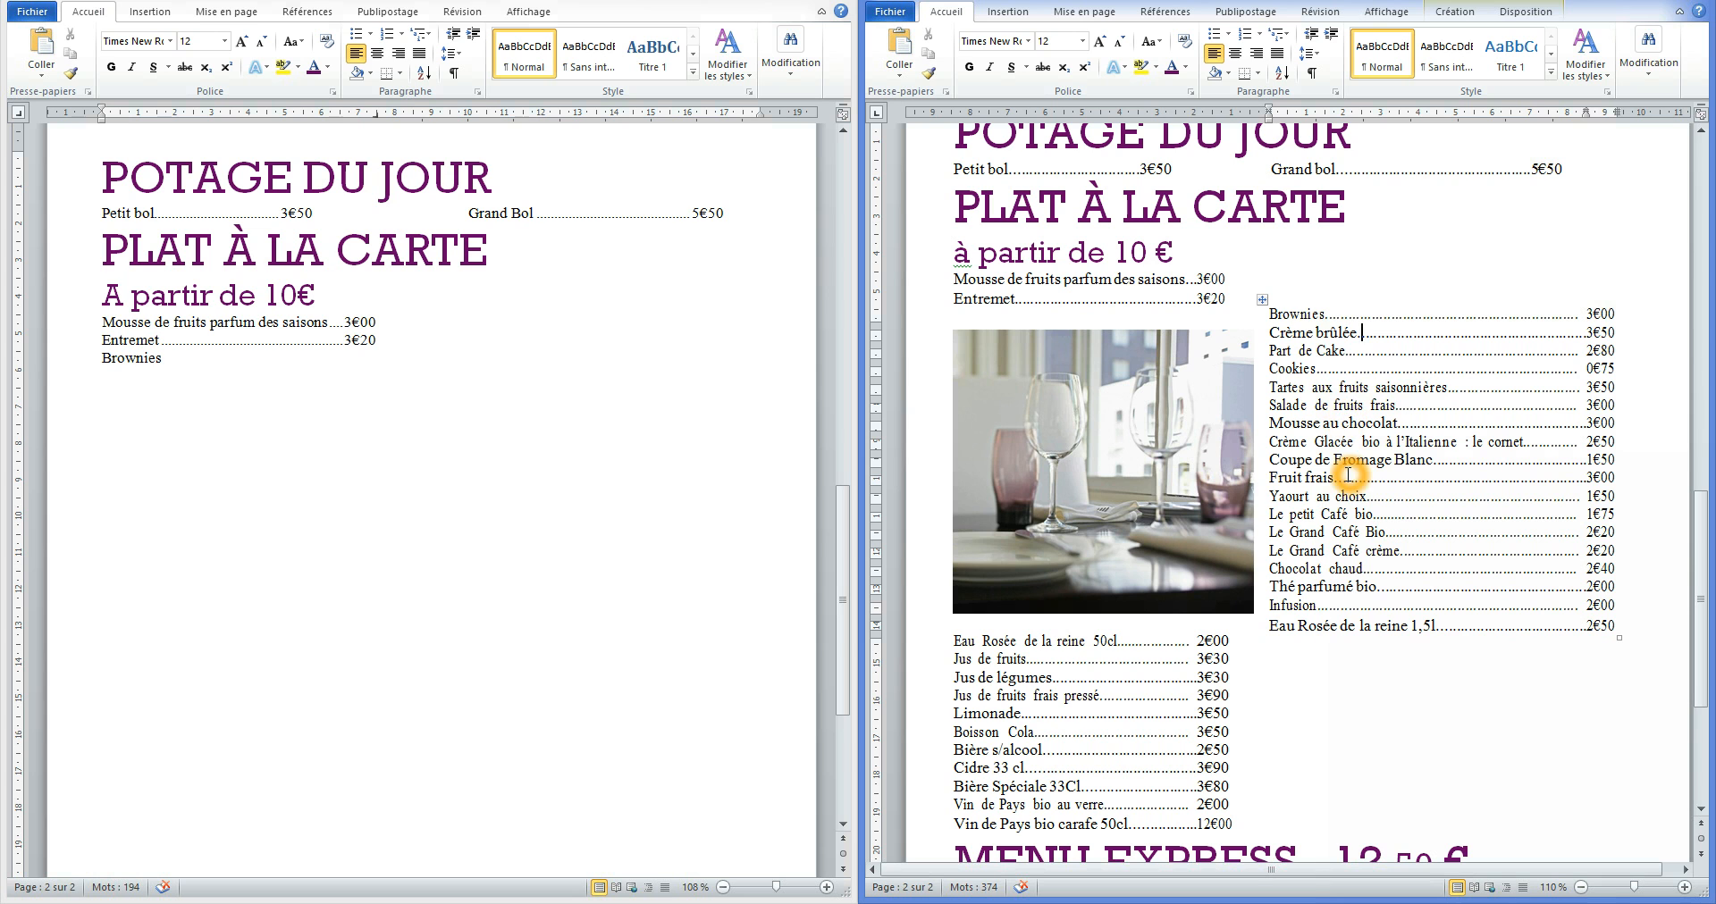
{"action": "left_click", "coordinate": [1352, 480]}
Move the "Brownies" line's right tab stop to about 9 cm.
{"action": "left_click", "coordinate": [253, 355]}
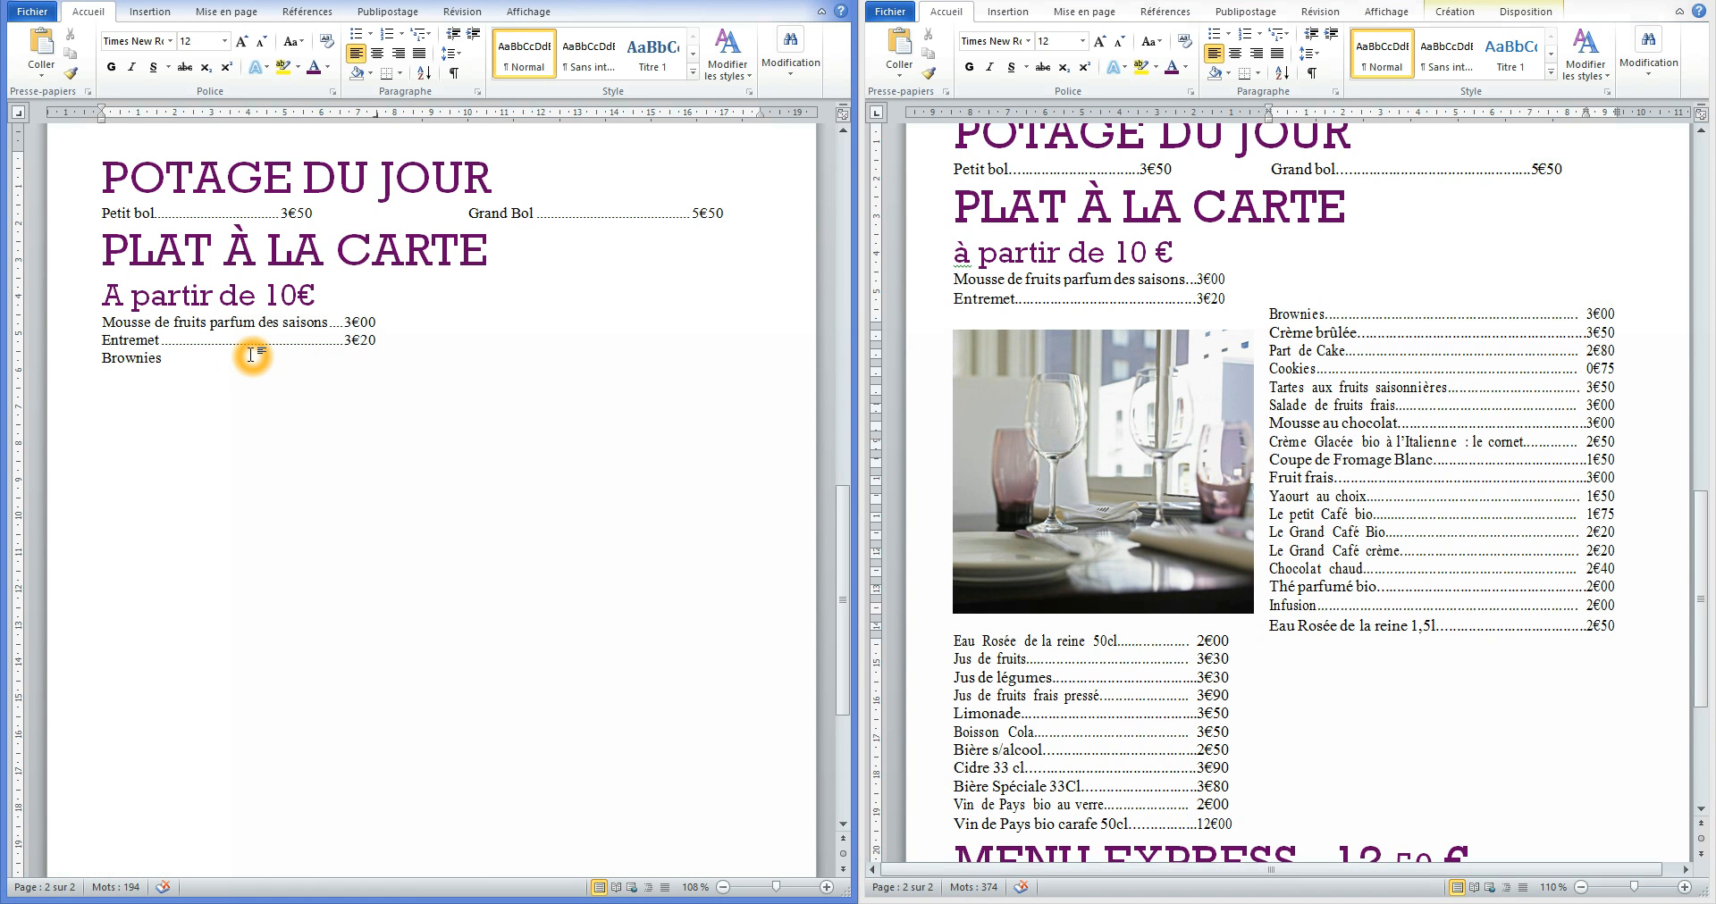
{"action": "left_click", "coordinate": [195, 364]}
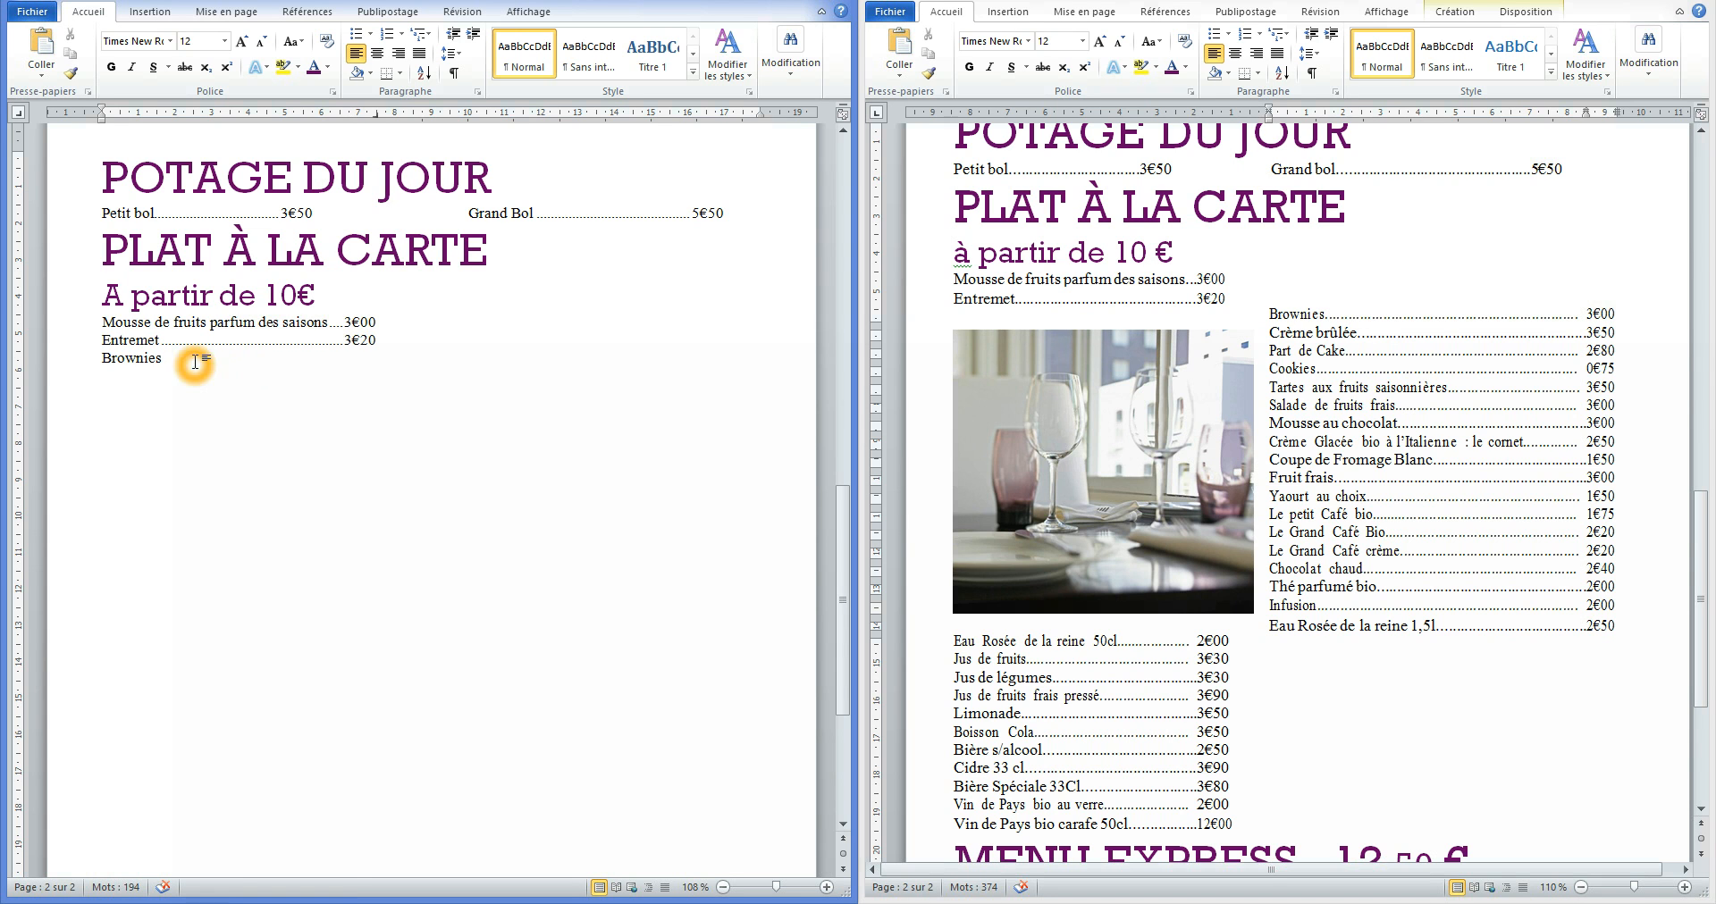
{"action": "left_click_drag", "start_coordinate": [376, 114], "coordinate": [430, 113]}
{"action": "left_click", "coordinate": [187, 366]}
Enter the price "3€00" for "Brownies" at the tab stop and add a "Crème brûlée" line priced "3€50".
{"action": "key", "text": "Tab"}
{"action": "type", "text": "3"}
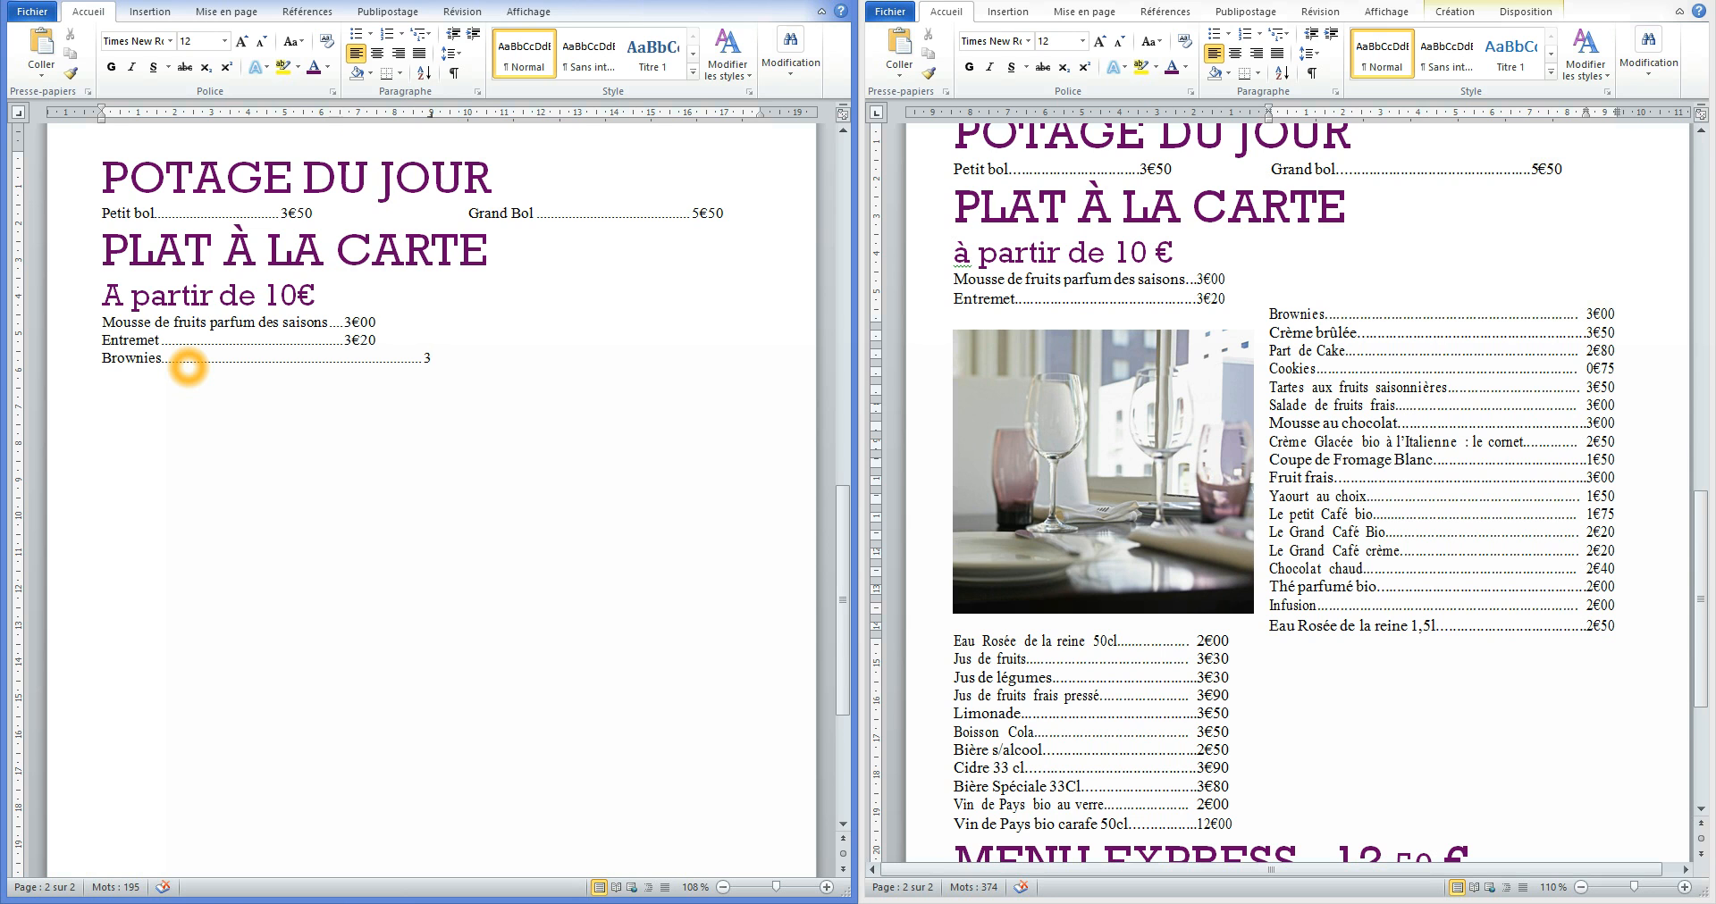
{"action": "type", "text": "€00"}
{"action": "key", "text": "Tab"}
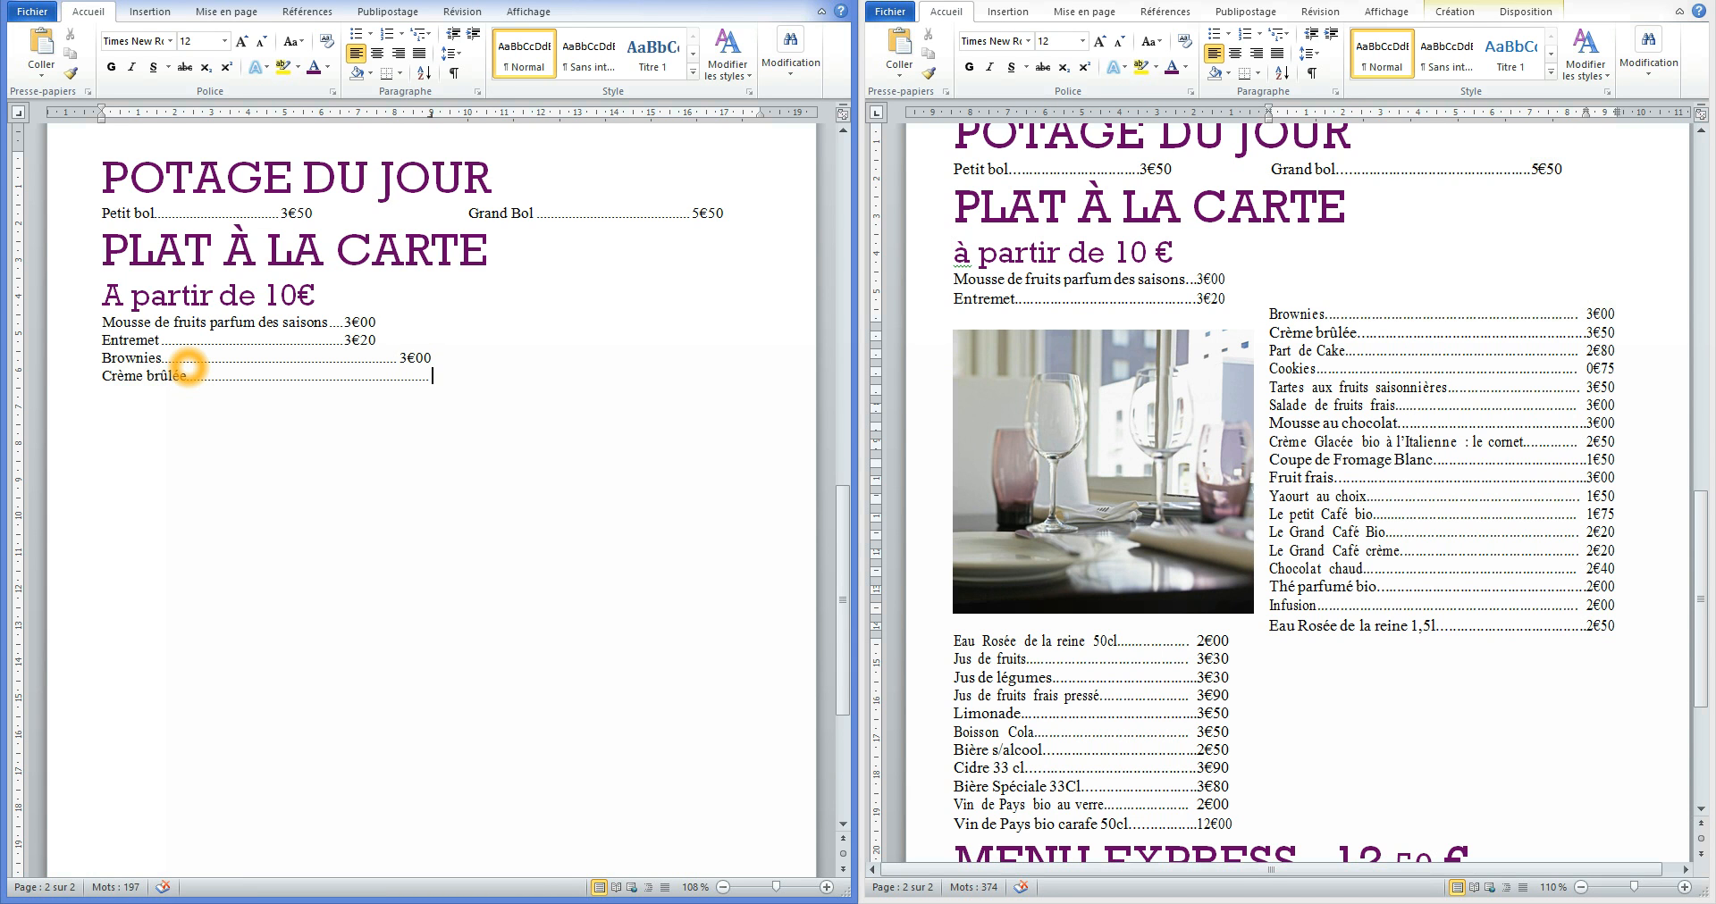
{"action": "type", "text": "3€50"}
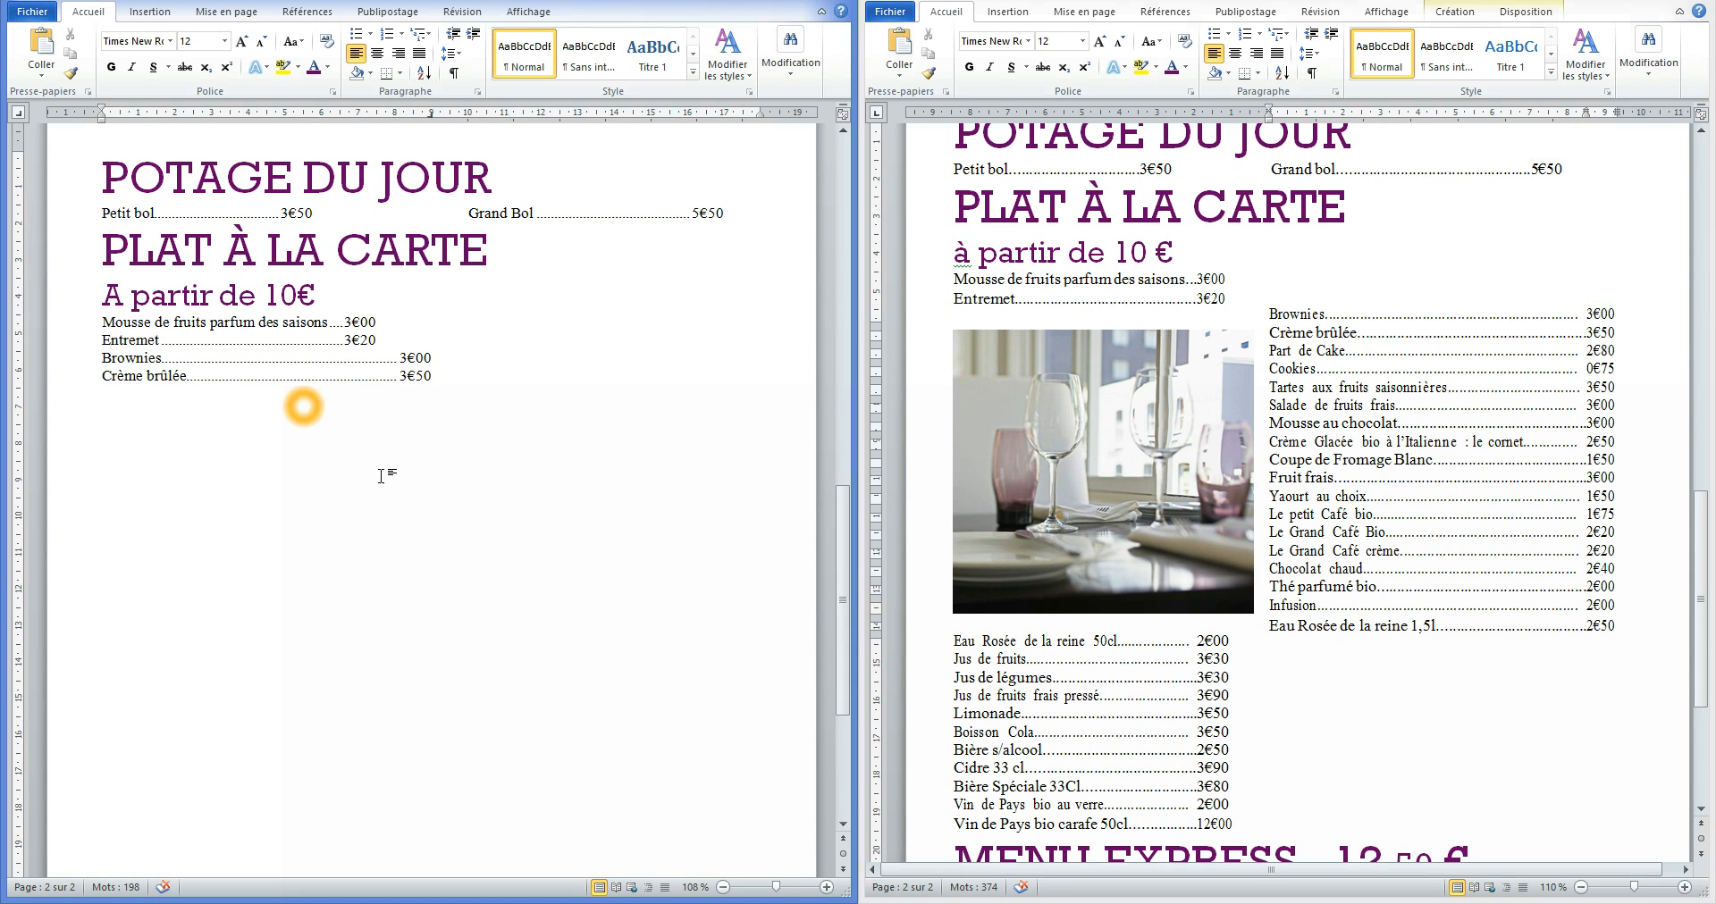
Review the model's remaining dessert and drink price lines against the list in the exercise document.
{"action": "left_click", "coordinate": [1056, 830]}
{"action": "left_click", "coordinate": [1060, 830]}
{"action": "left_click", "coordinate": [1352, 674]}
{"action": "left_click", "coordinate": [1347, 688]}
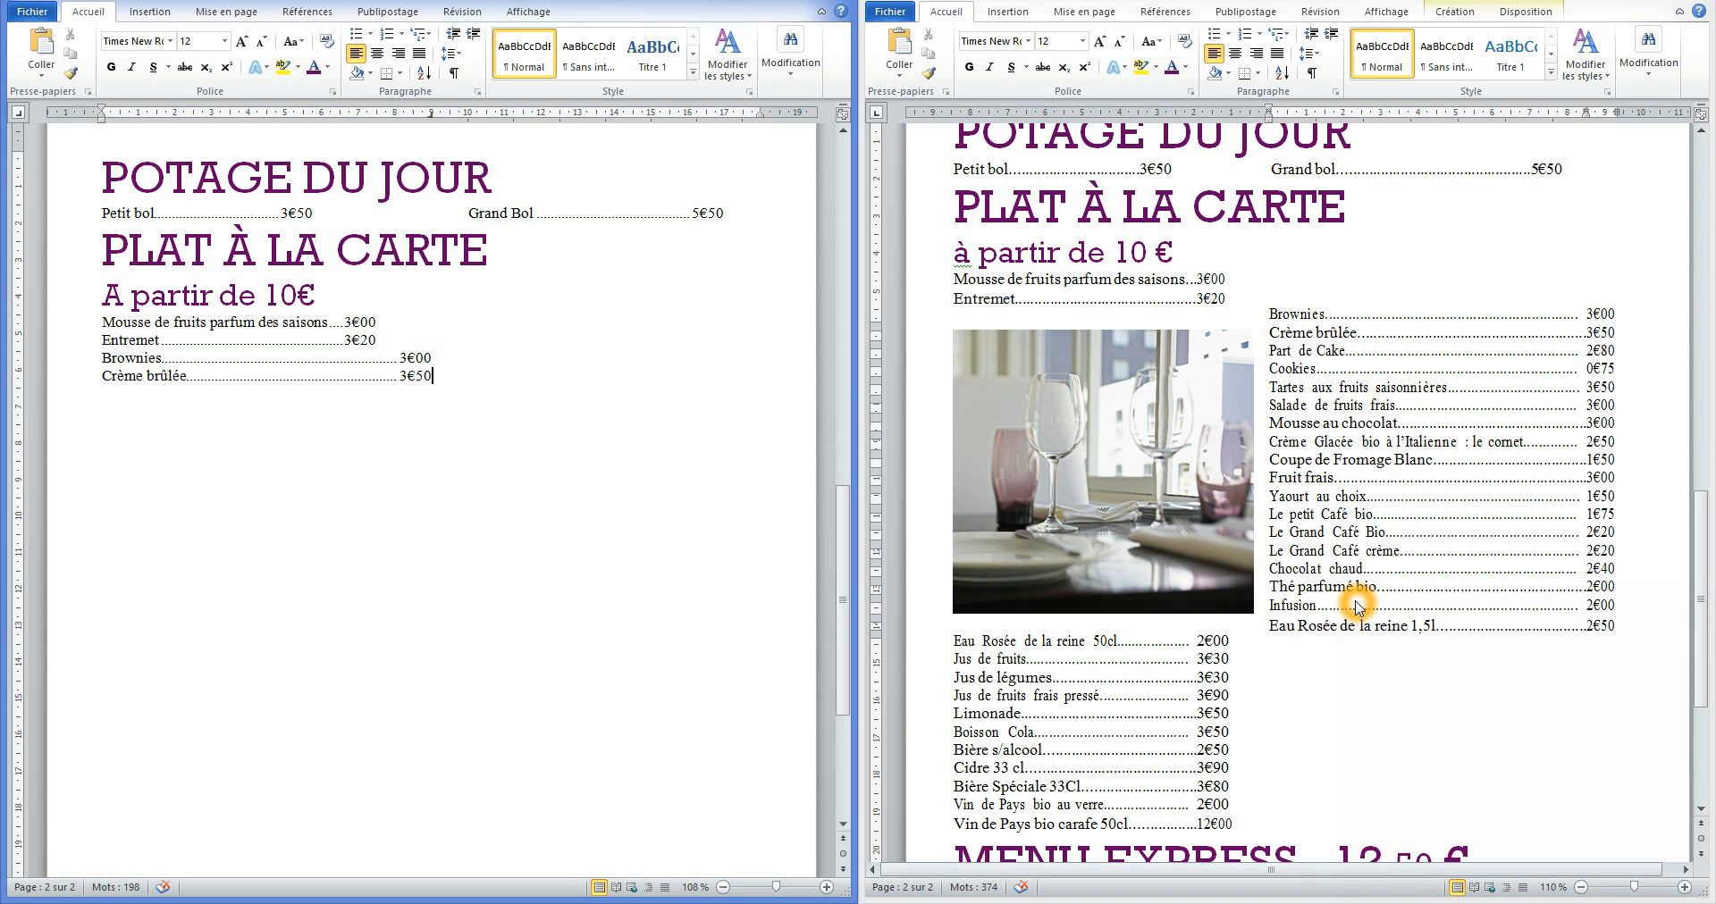
{"action": "left_click", "coordinate": [433, 417]}
{"action": "left_click", "coordinate": [1394, 456]}
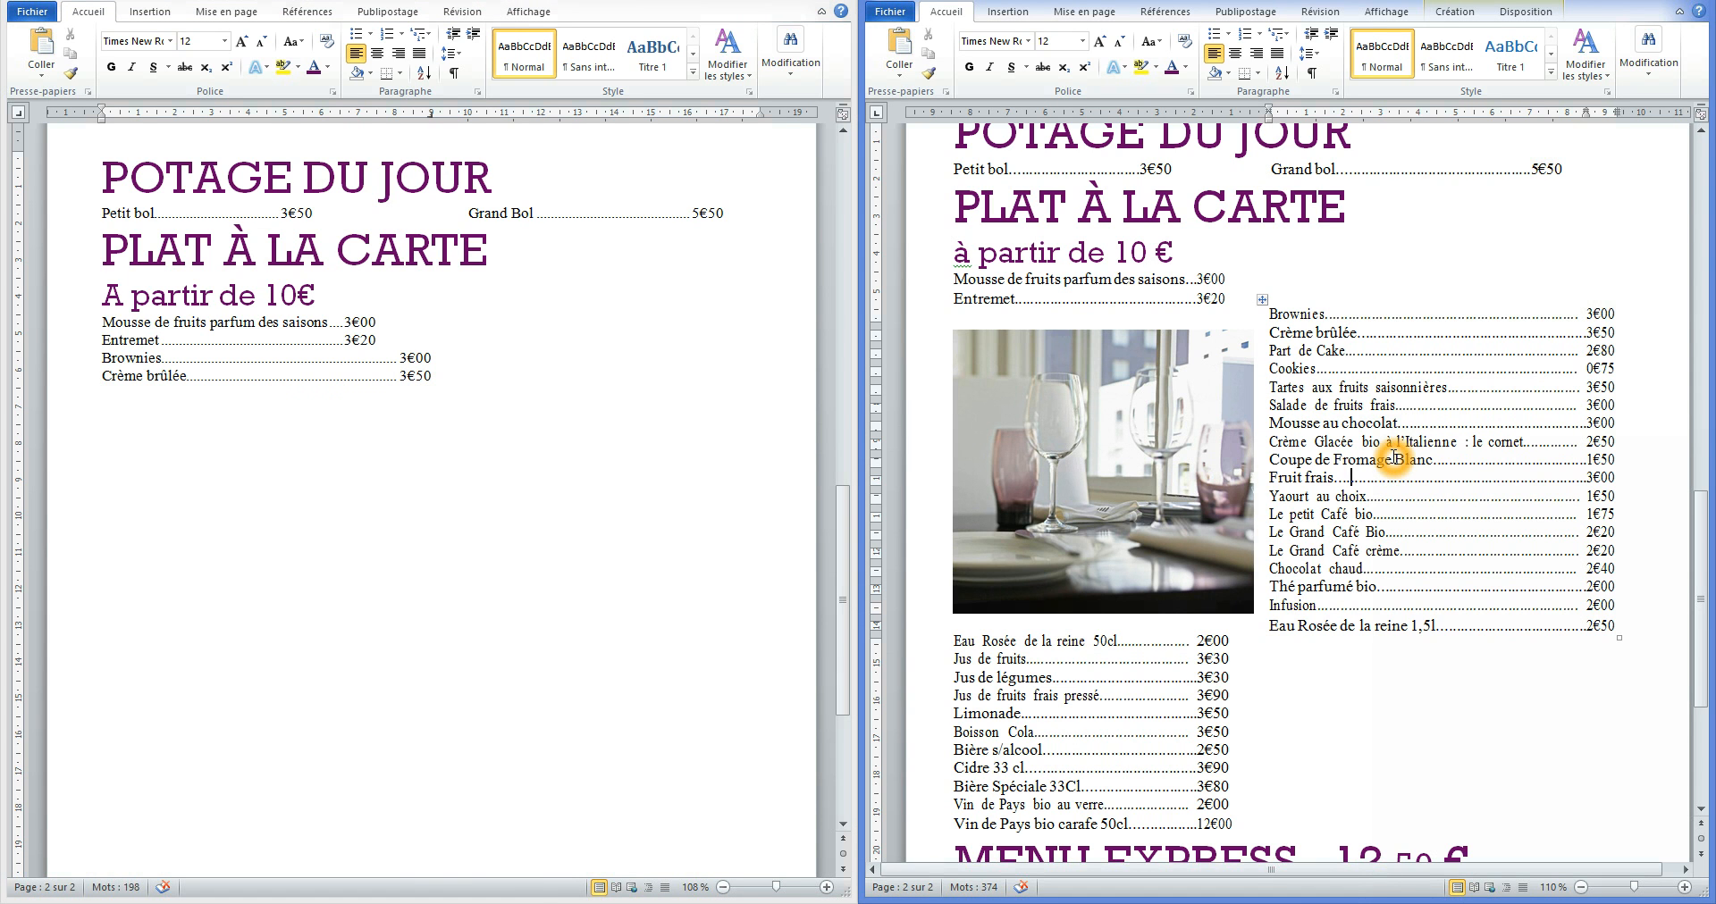
{"action": "left_click", "coordinate": [1316, 462]}
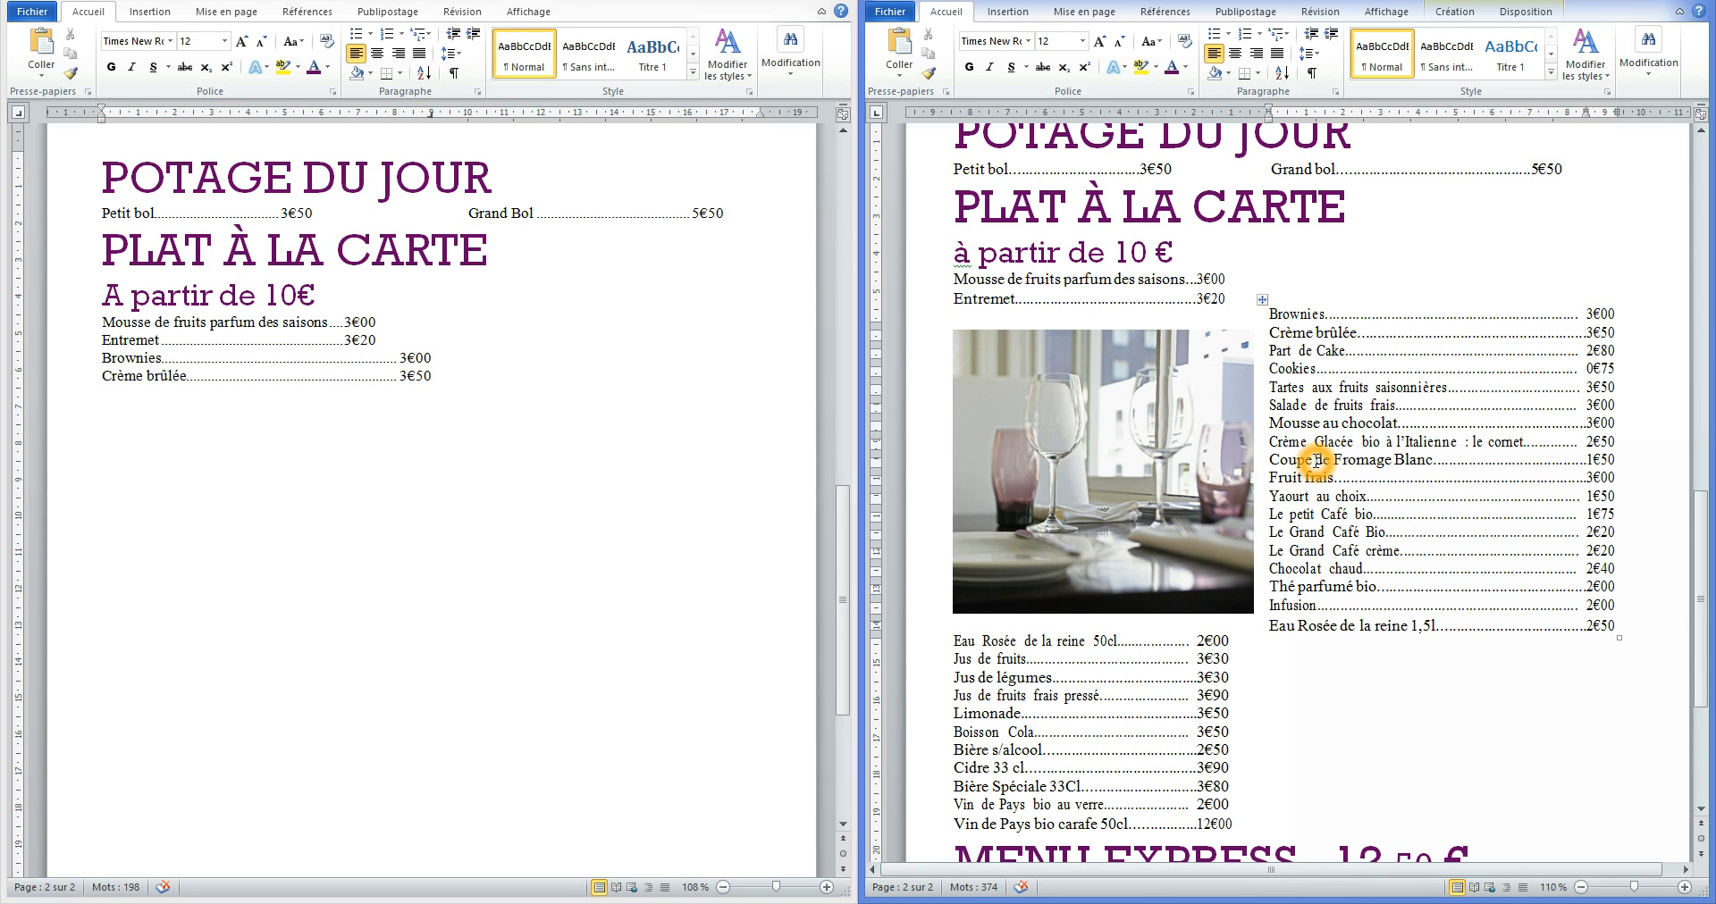
{"action": "left_click", "coordinate": [1334, 368]}
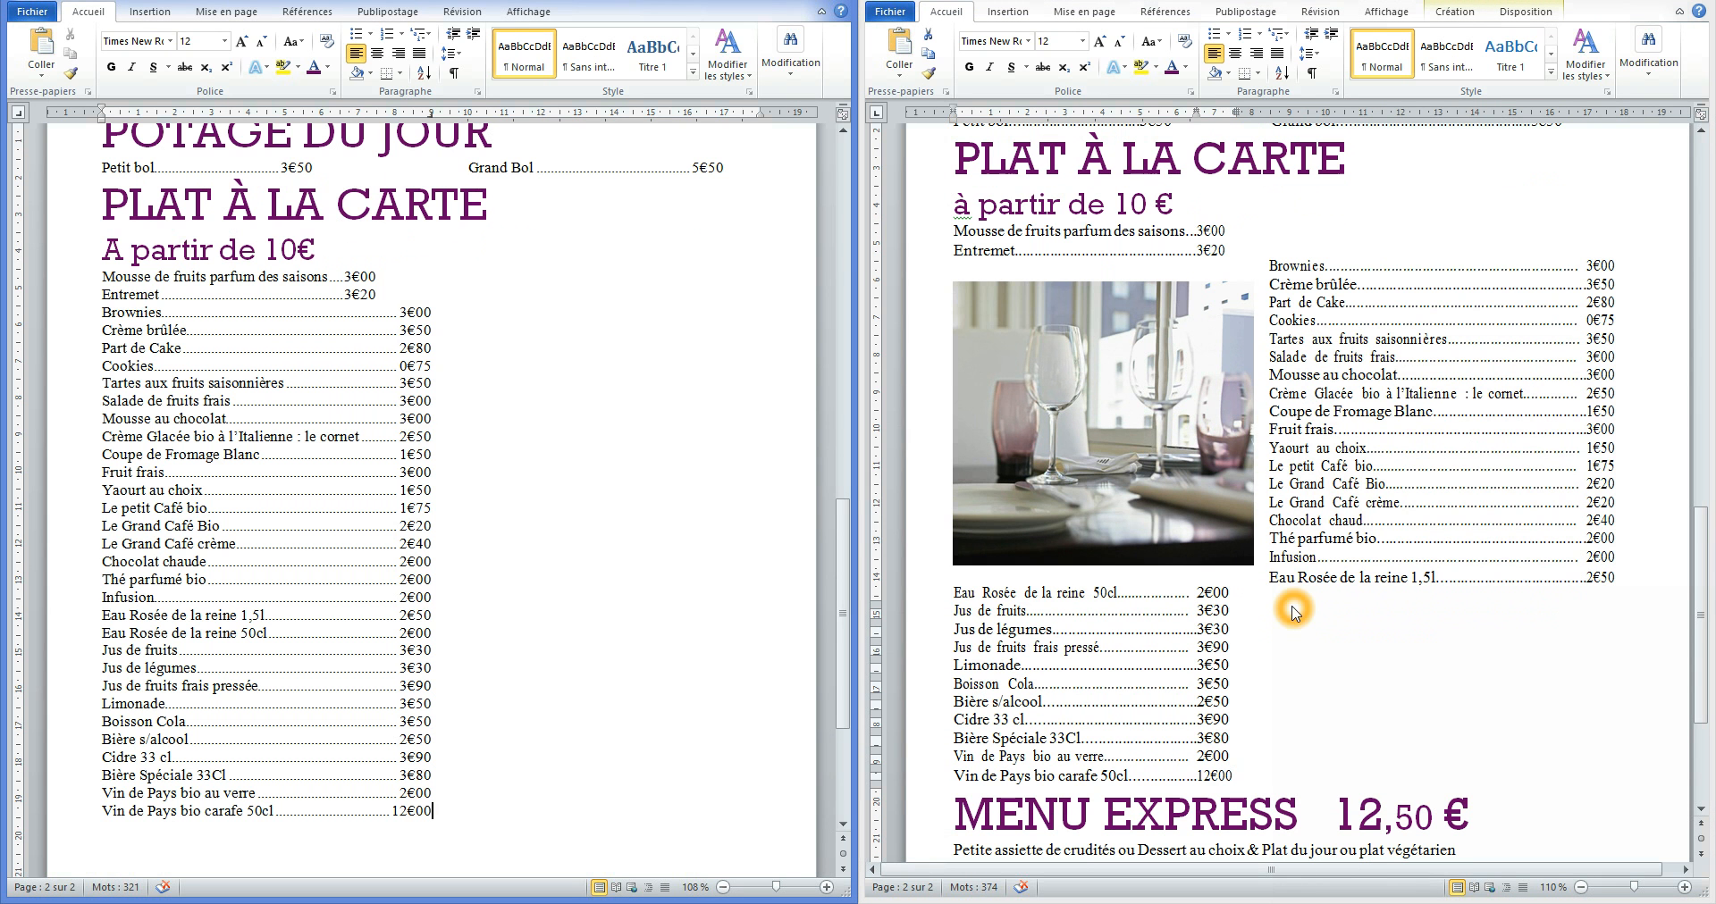
{"action": "left_click", "coordinate": [413, 424]}
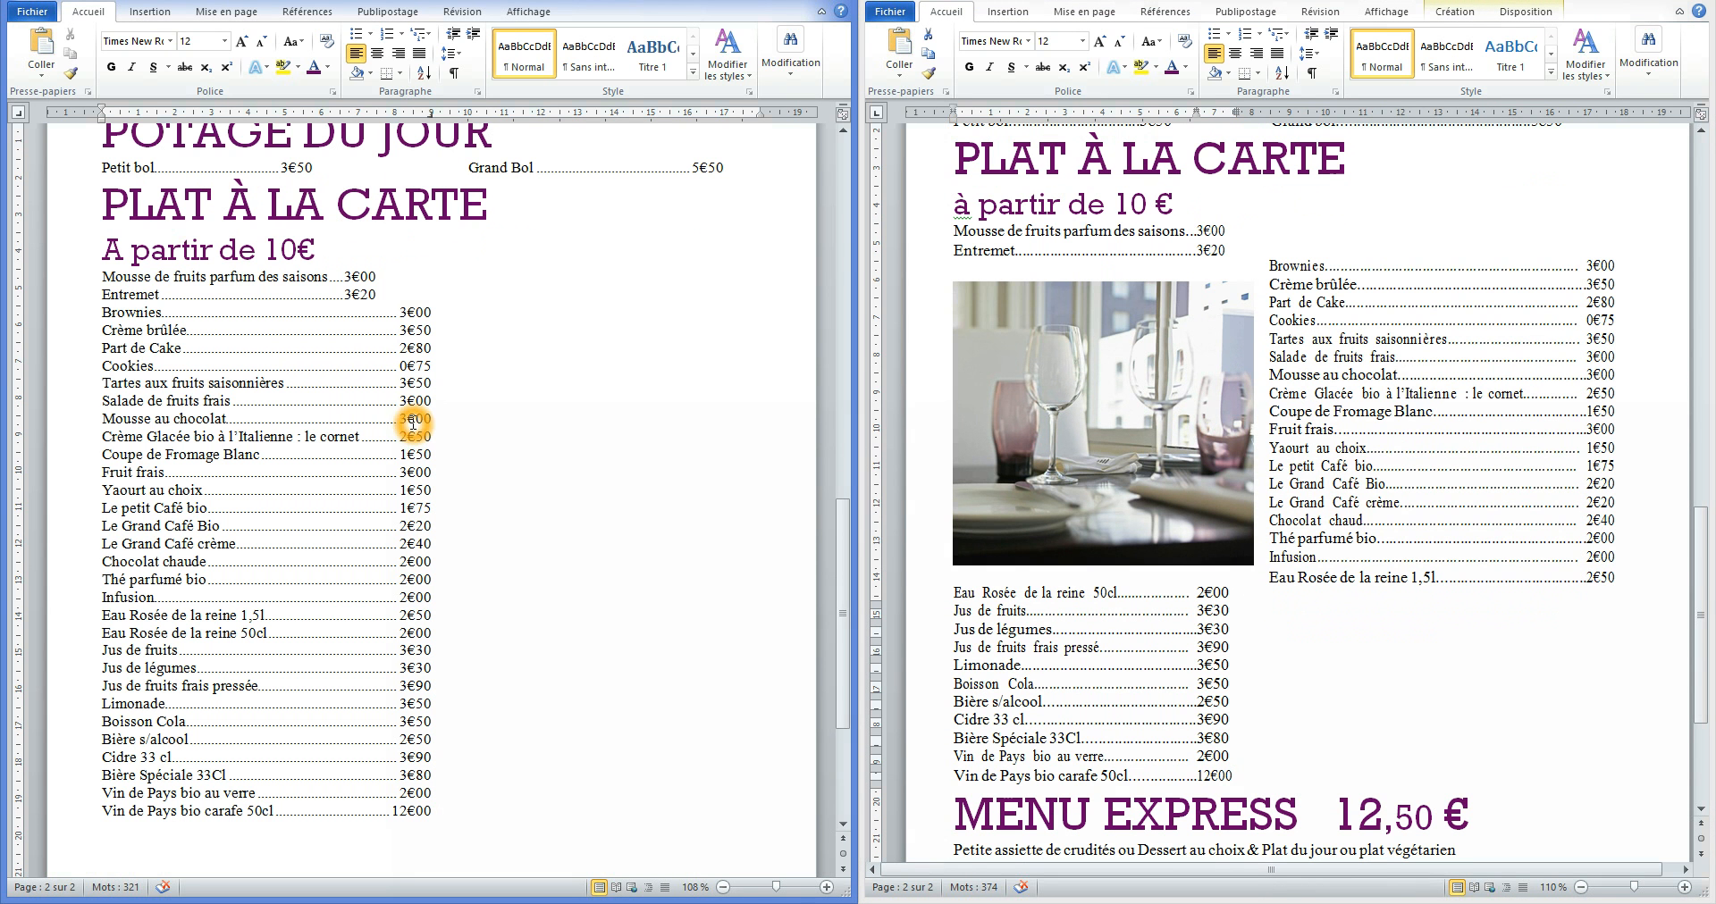
{"action": "left_click", "coordinate": [295, 328]}
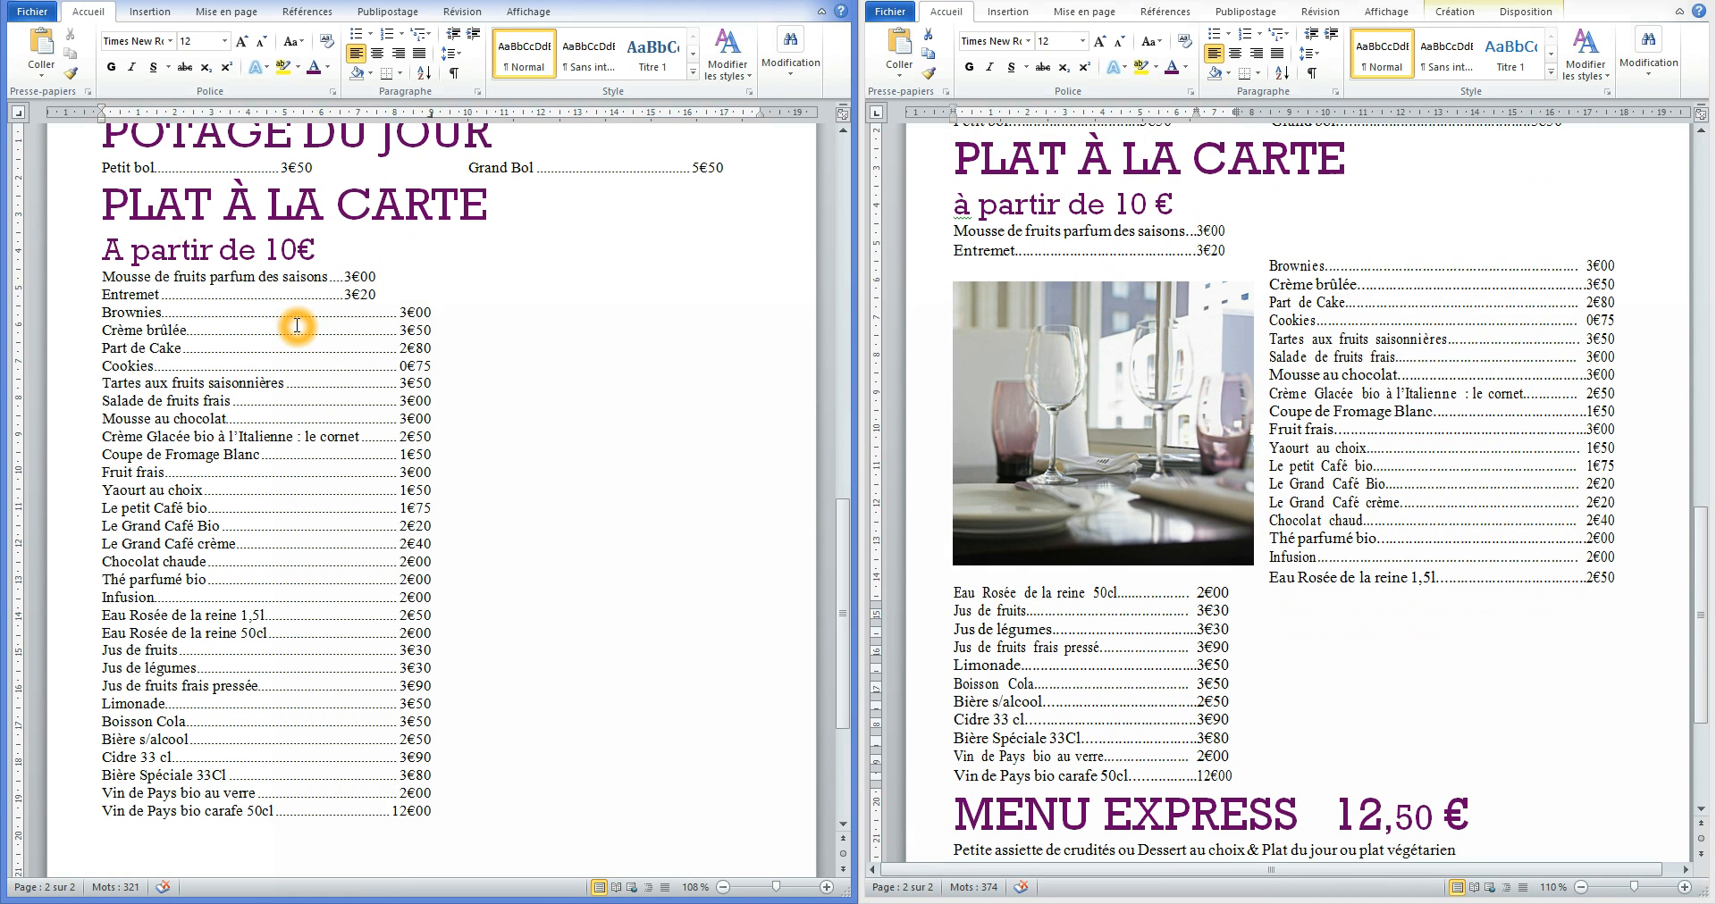
Examine how the model splits the dessert and drink price lines between its two columns, compared with the exercise list.
{"action": "left_click", "coordinate": [300, 655]}
{"action": "left_click", "coordinate": [174, 815]}
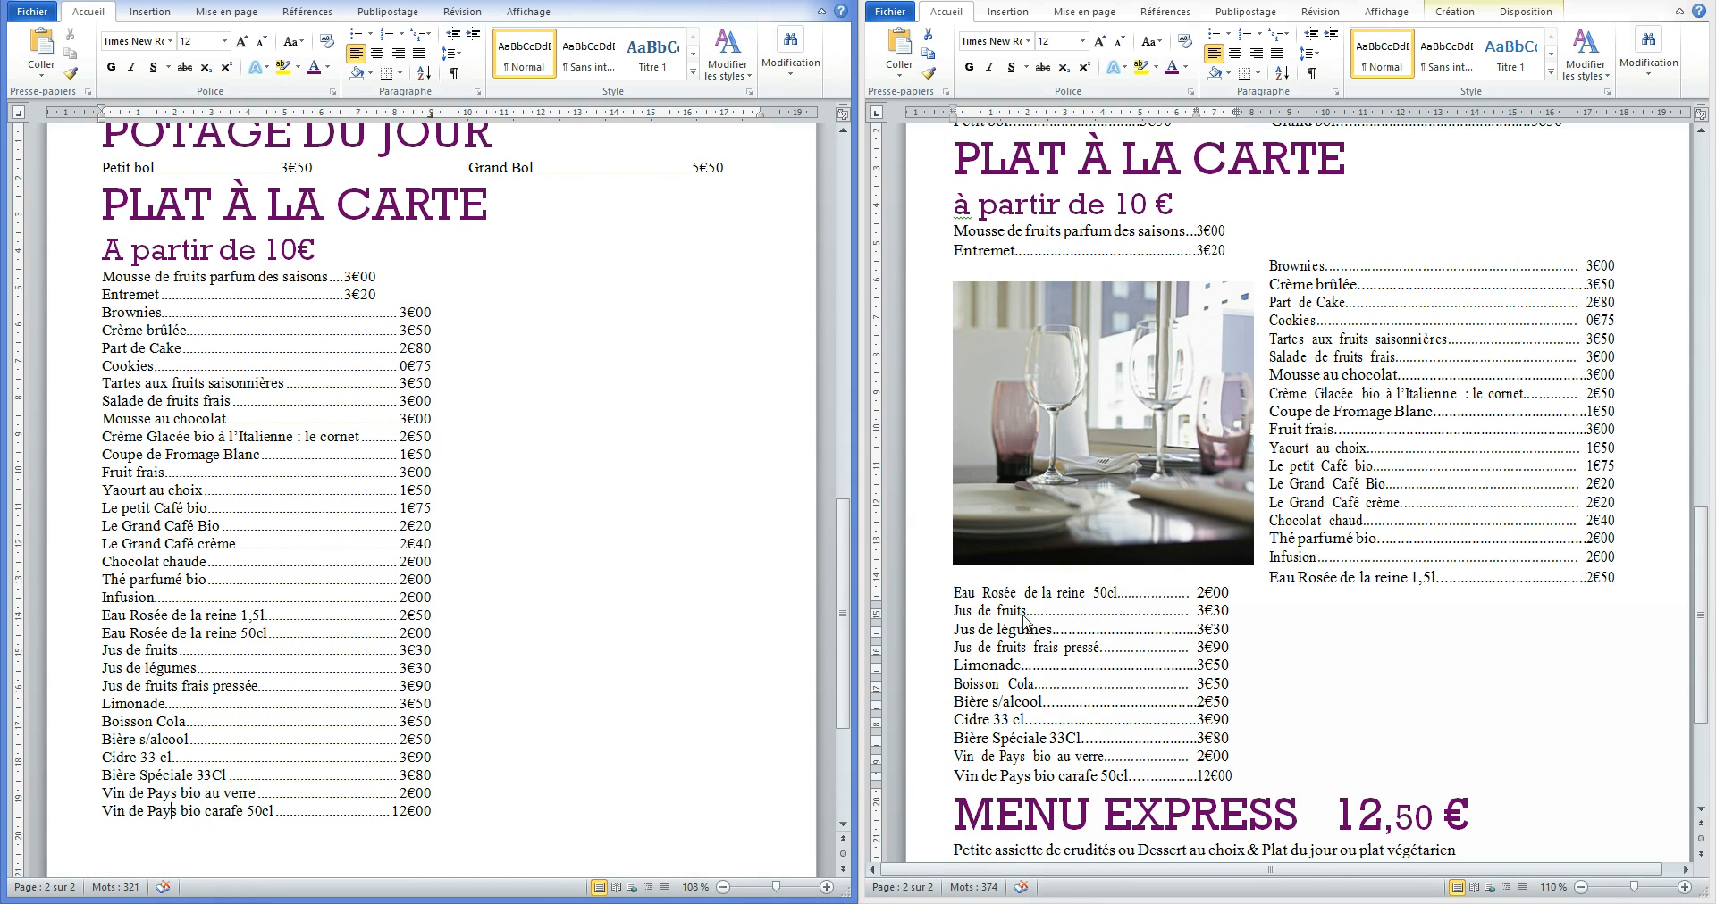
{"action": "left_click", "coordinate": [994, 600]}
{"action": "left_click", "coordinate": [1019, 626]}
{"action": "left_click", "coordinate": [1019, 597]}
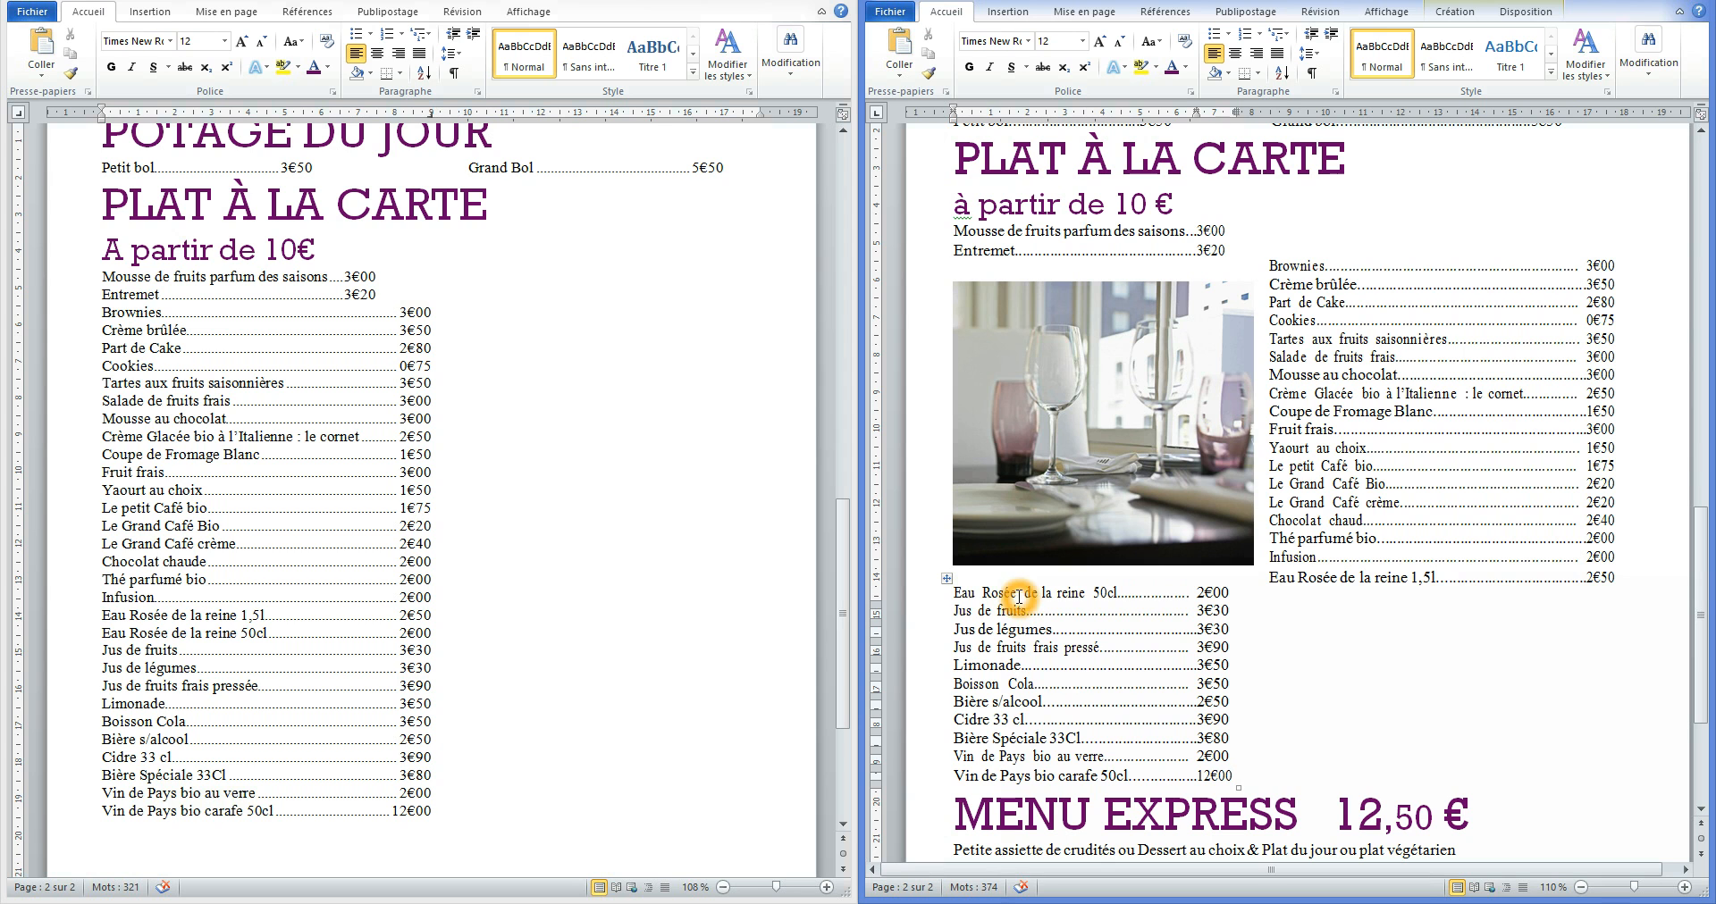
{"action": "left_click", "coordinate": [146, 743]}
{"action": "left_click", "coordinate": [1368, 565]}
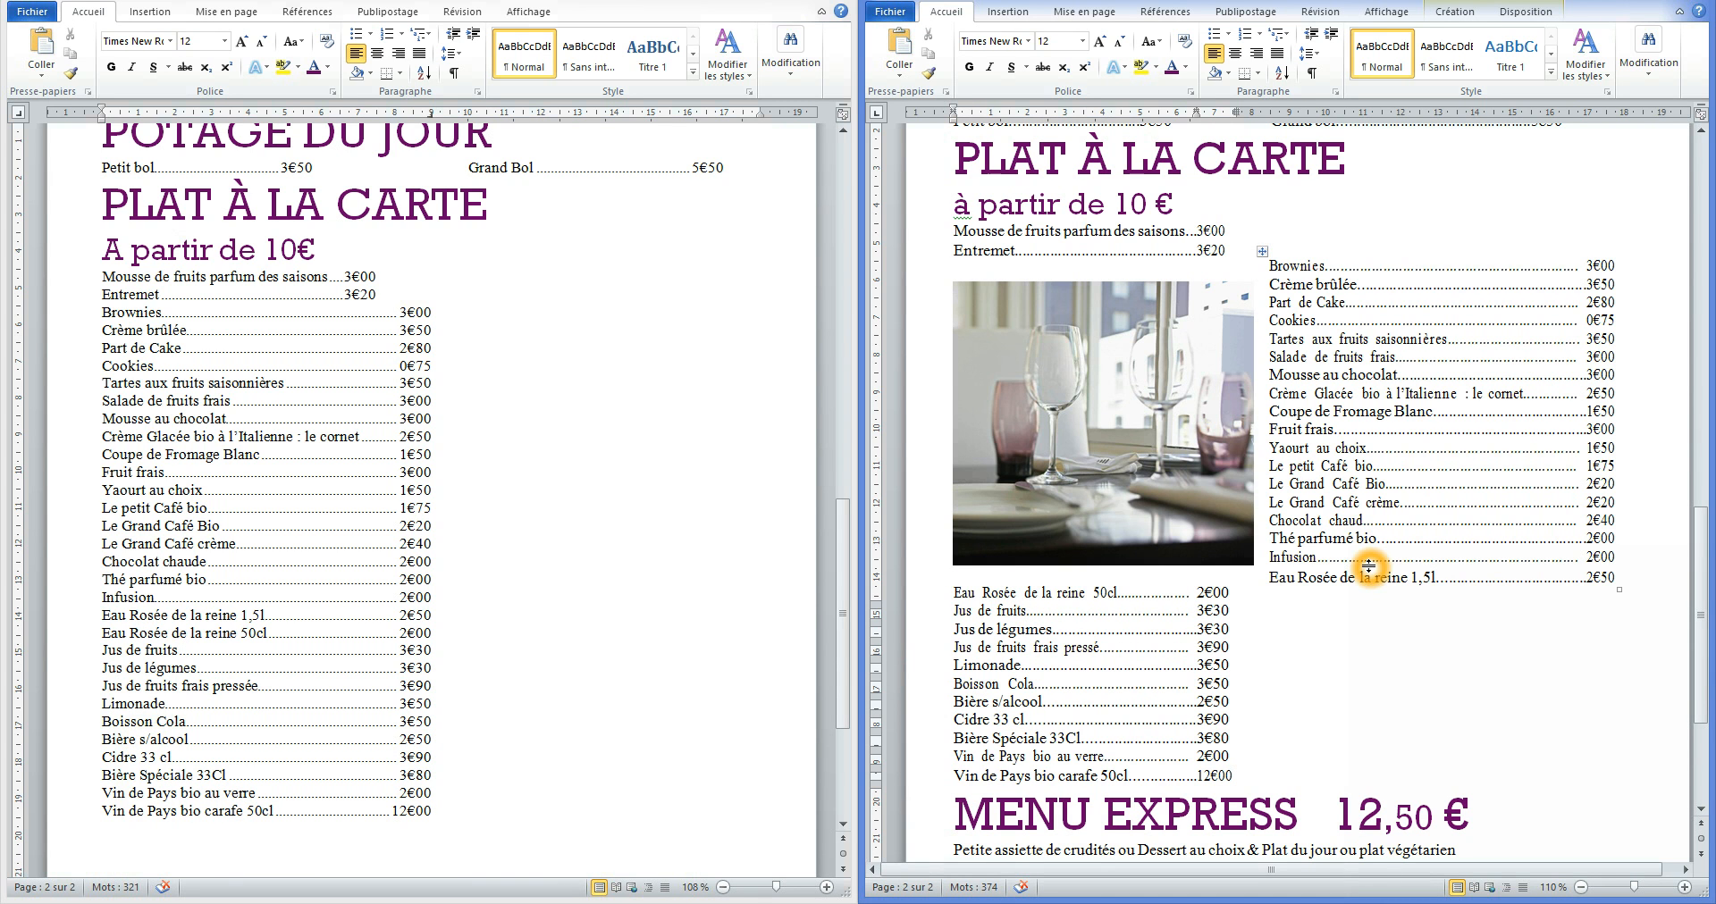
{"action": "left_click", "coordinate": [1242, 648]}
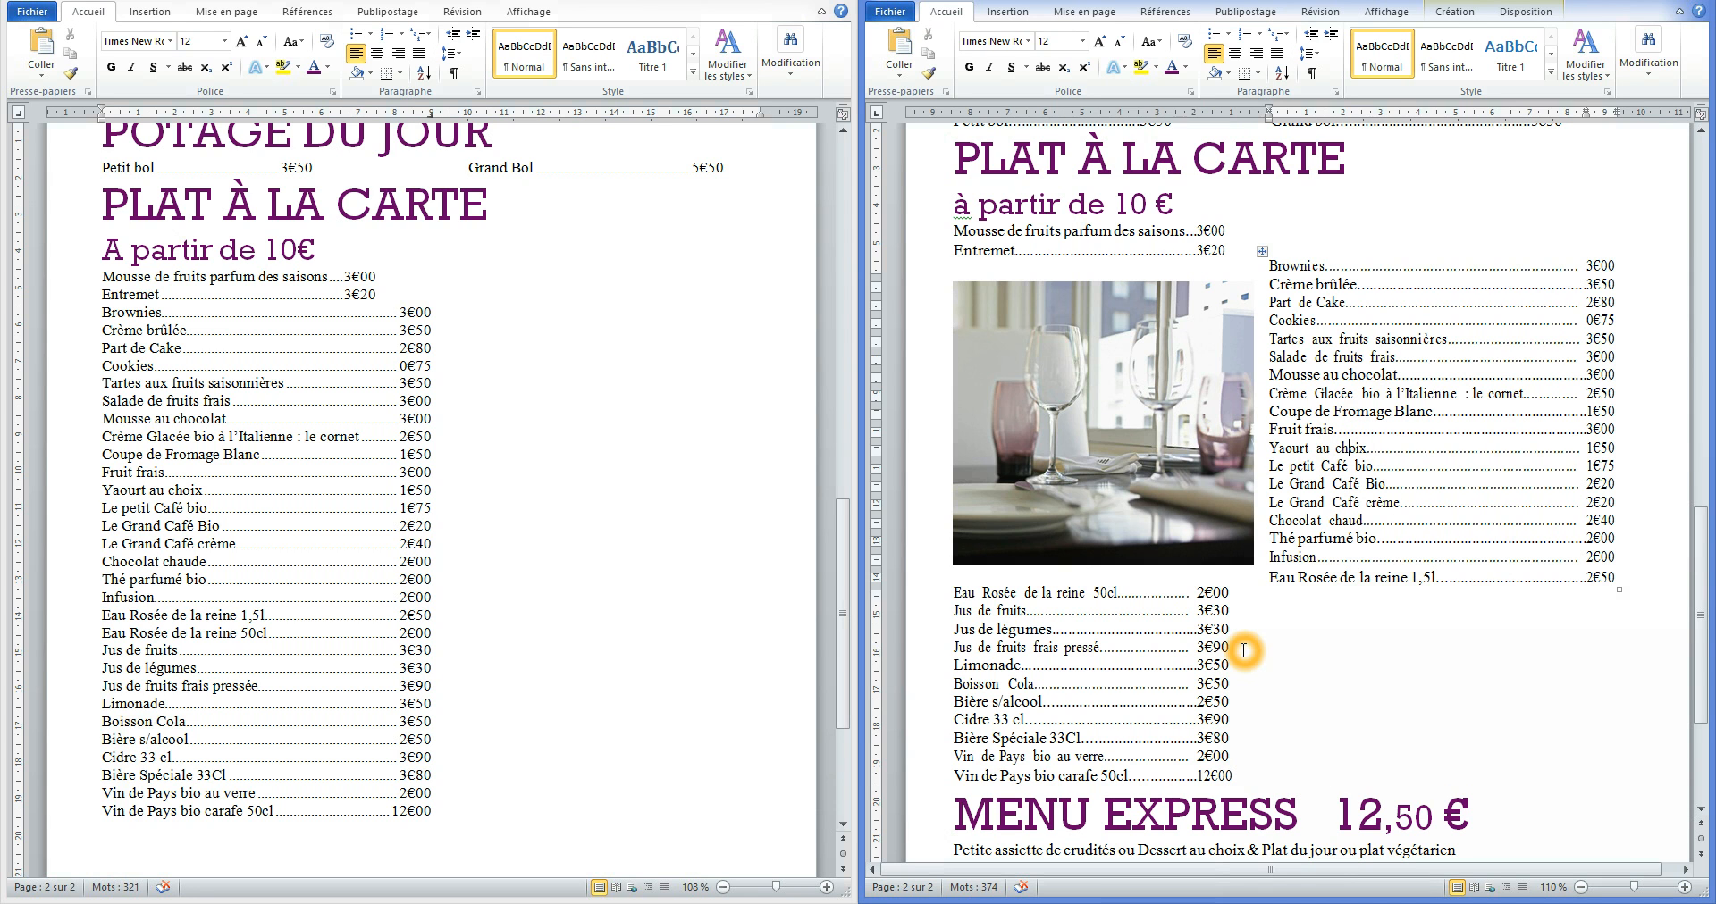
Set the lines from "Brownies" to "Eau Rosée de la reine 1,5l" to a right tab stop at about 17 cm and left indent at about 9 cm.
{"action": "left_click", "coordinate": [97, 329]}
{"action": "left_click", "coordinate": [93, 313]}
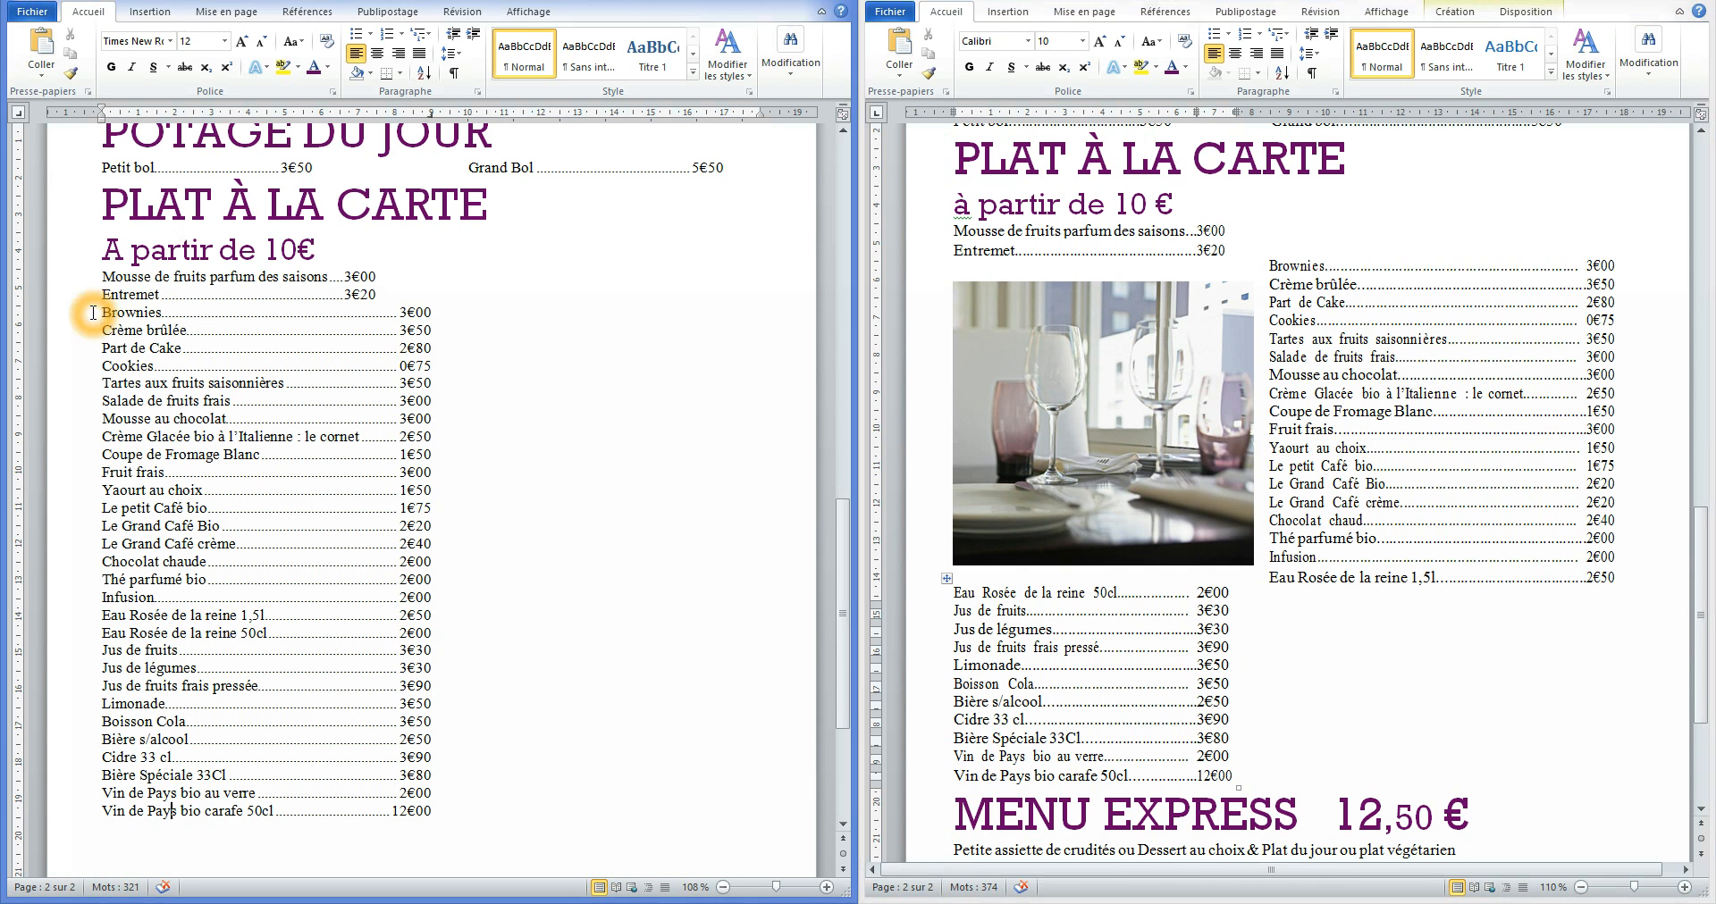
{"action": "left_click", "coordinate": [68, 317]}
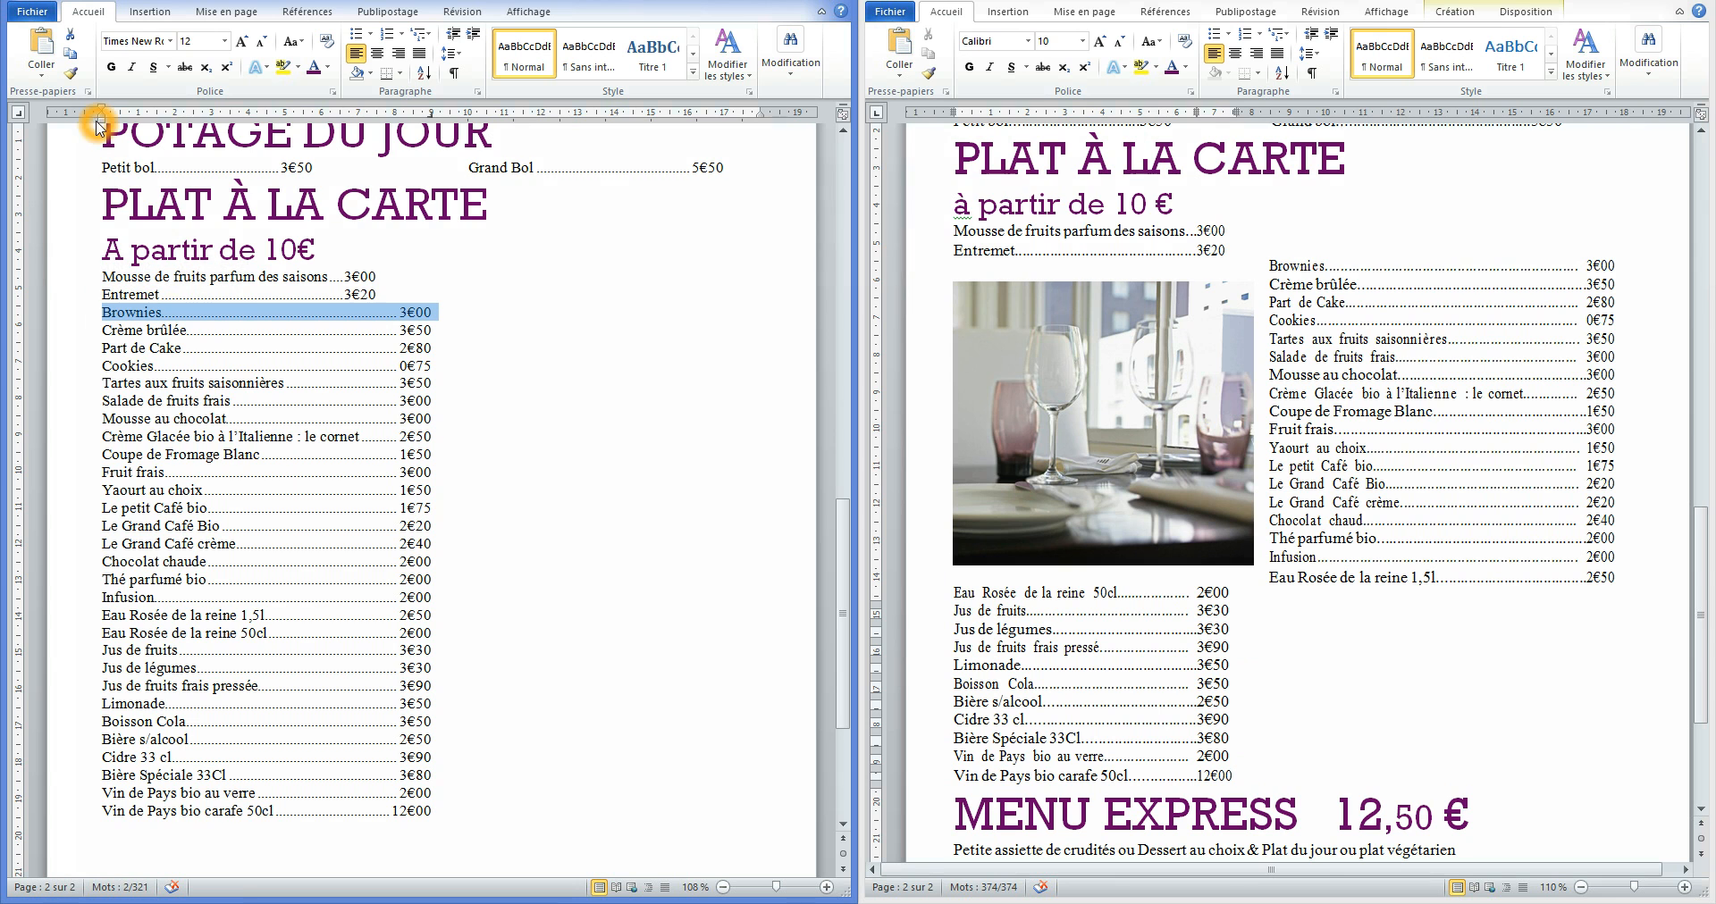
{"action": "left_click", "coordinate": [73, 315]}
{"action": "left_click_drag", "start_coordinate": [73, 318], "coordinate": [158, 614]}
{"action": "left_click", "coordinate": [252, 609]}
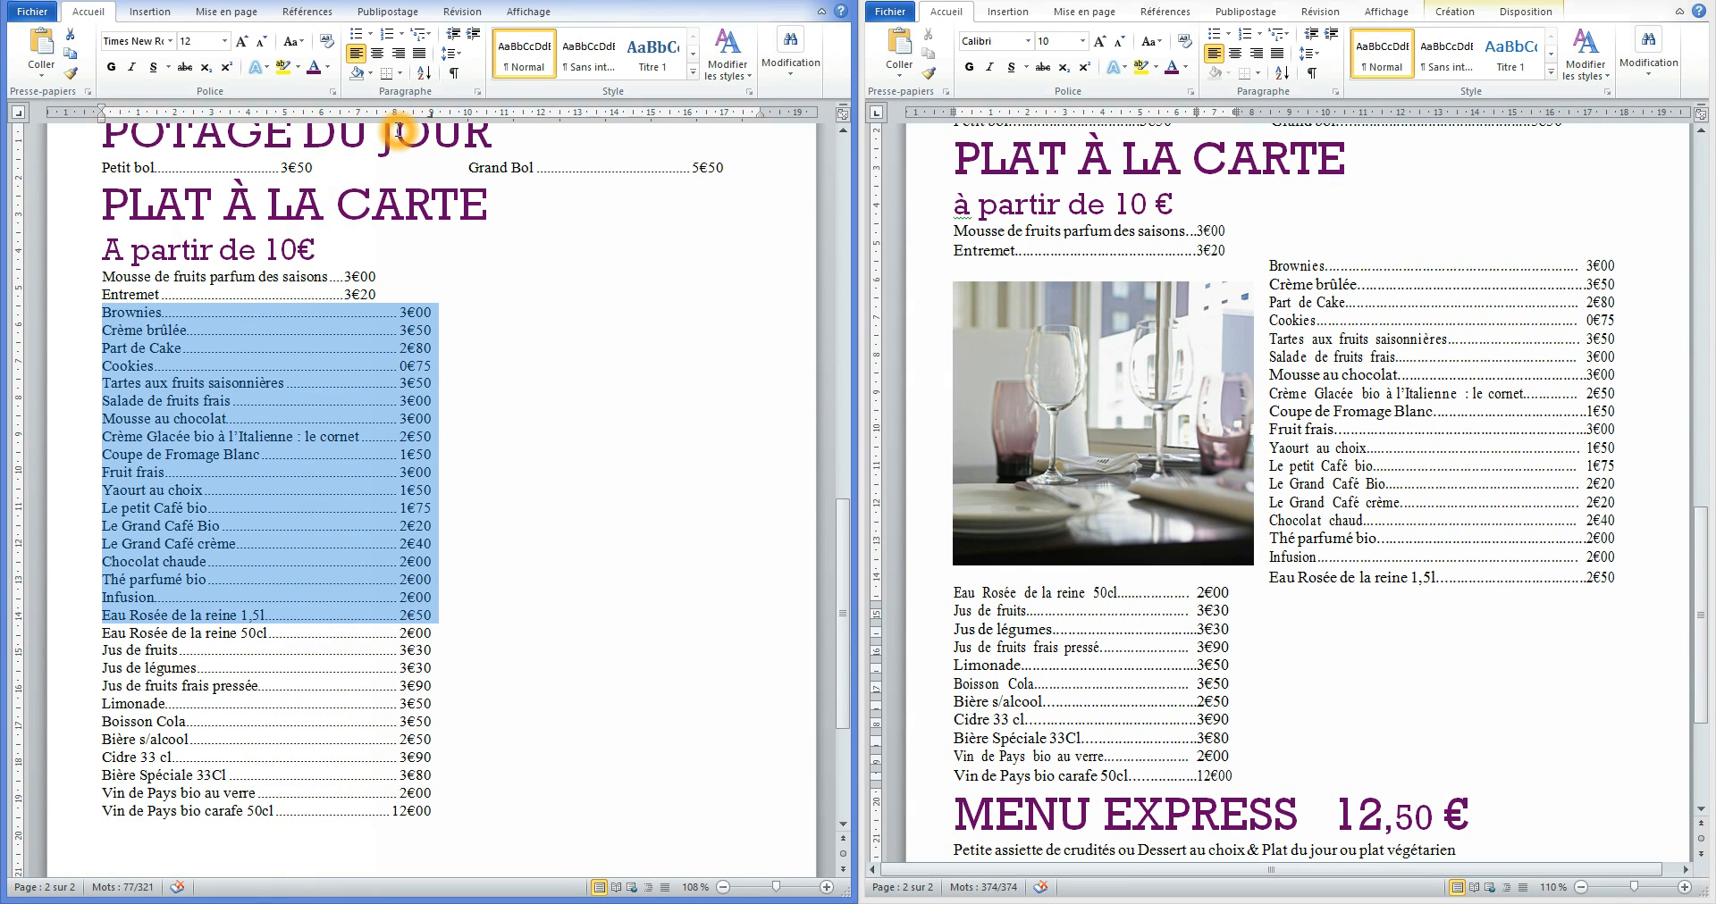
{"action": "mouse_move", "coordinate": [102, 125]}
{"action": "left_mouse_down"}
{"action": "mouse_move", "coordinate": [141, 128]}
{"action": "mouse_move", "coordinate": [111, 127]}
{"action": "left_mouse_up"}
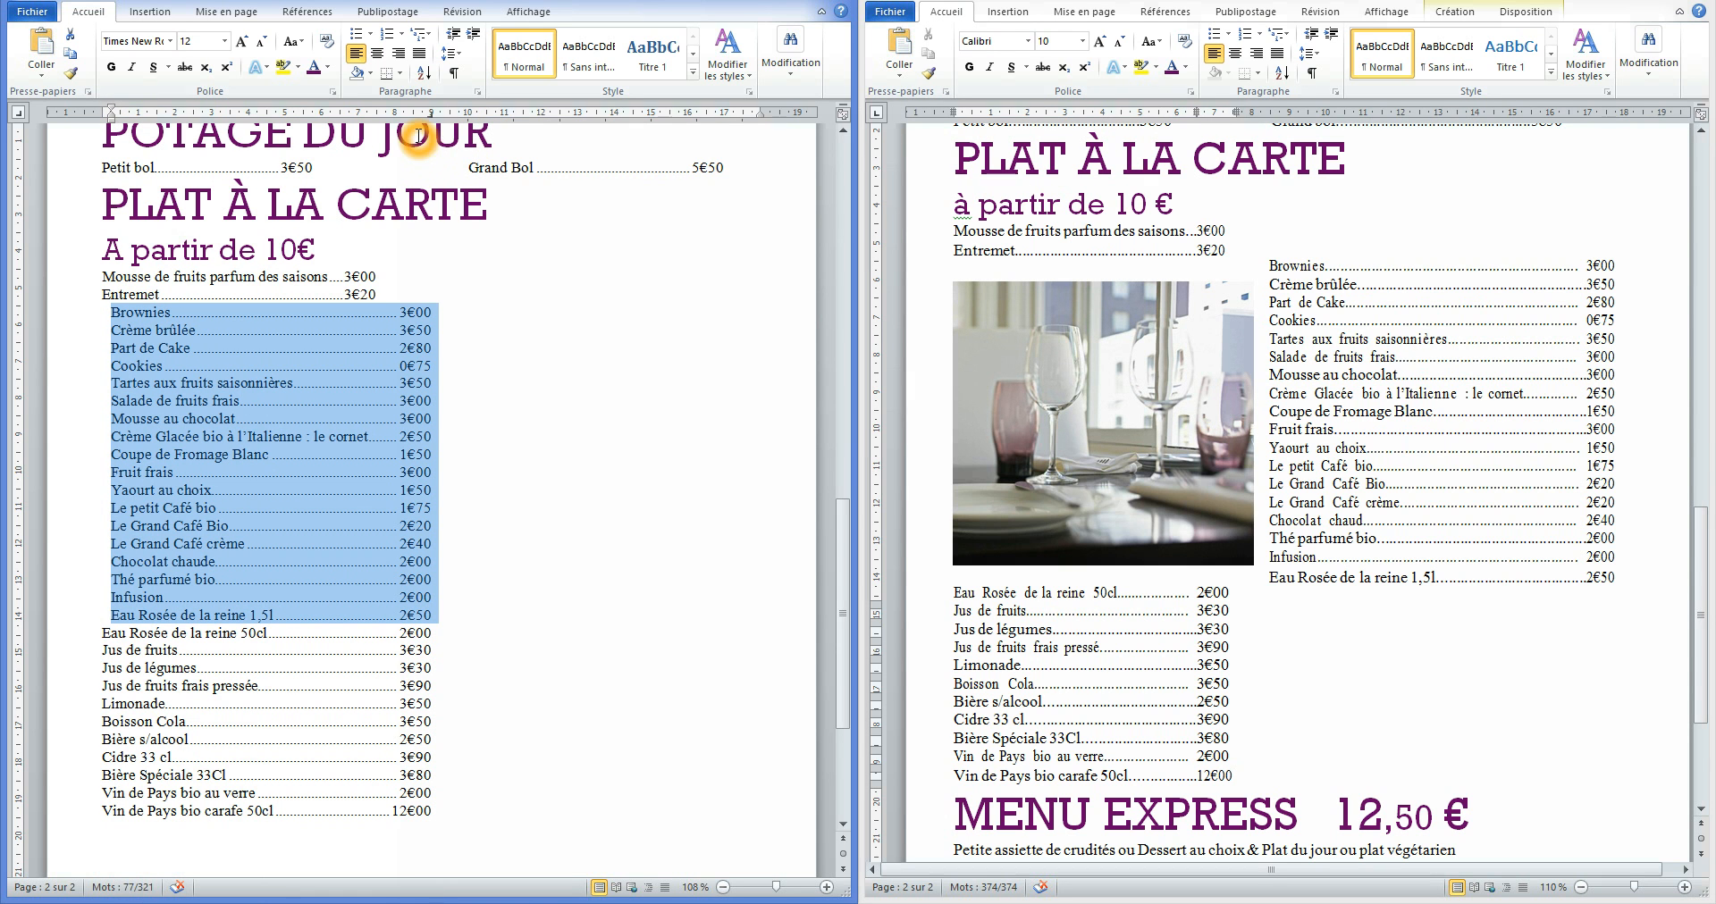
{"action": "left_click_drag", "start_coordinate": [108, 121], "coordinate": [101, 120]}
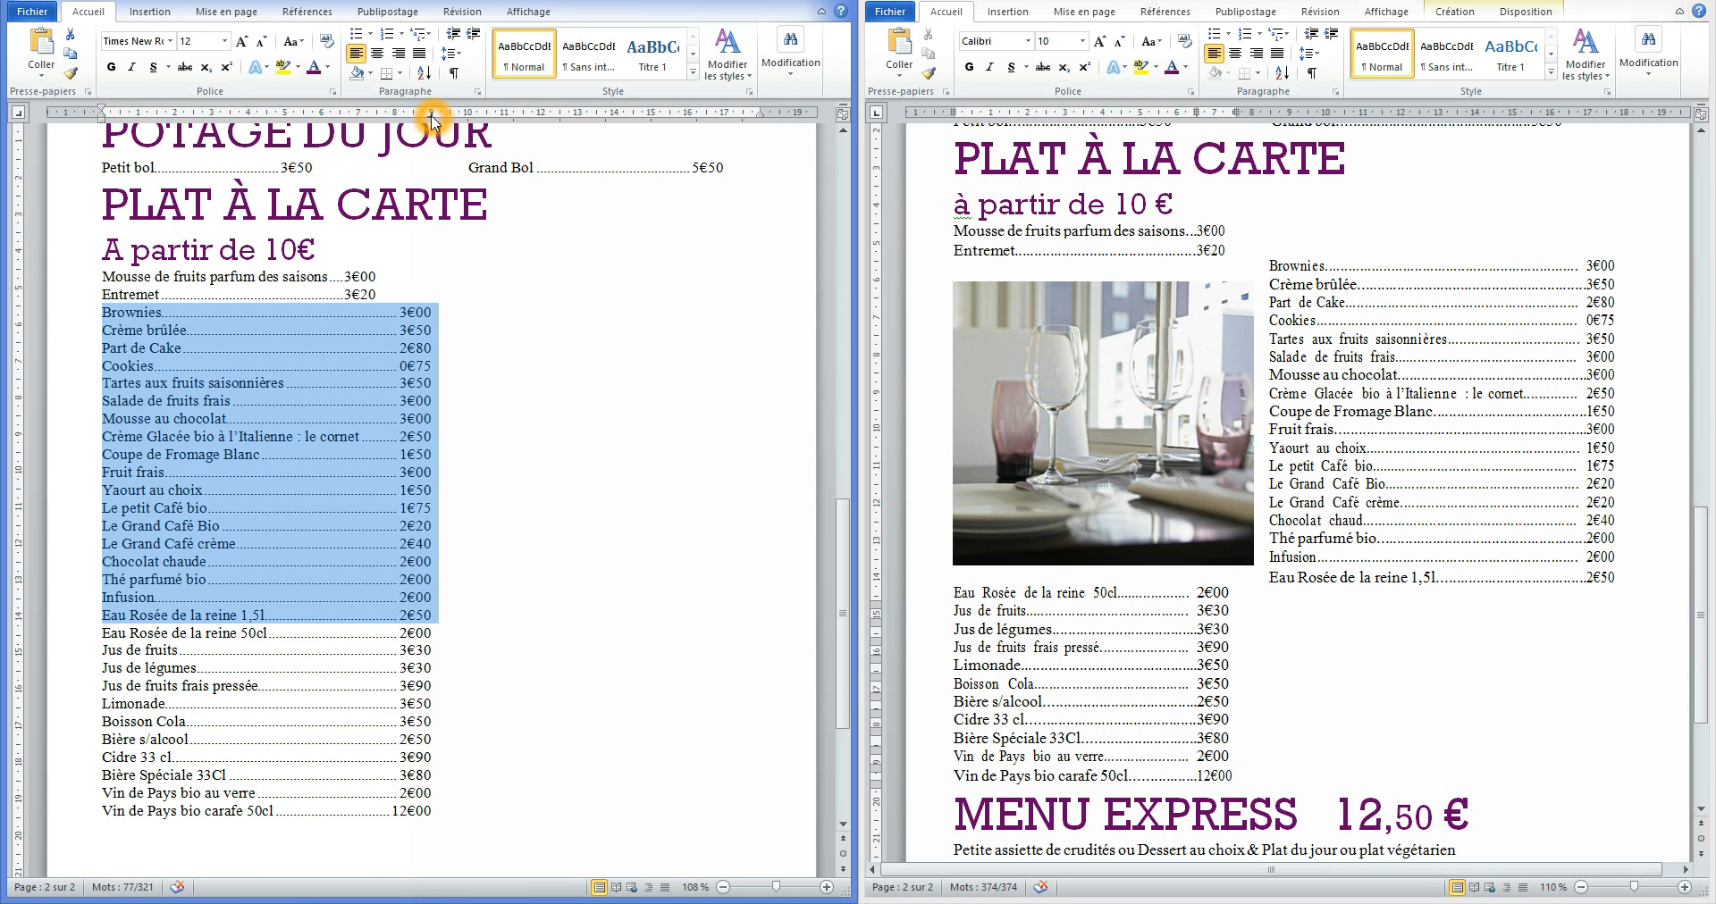
{"action": "left_click_drag", "start_coordinate": [430, 121], "coordinate": [724, 125]}
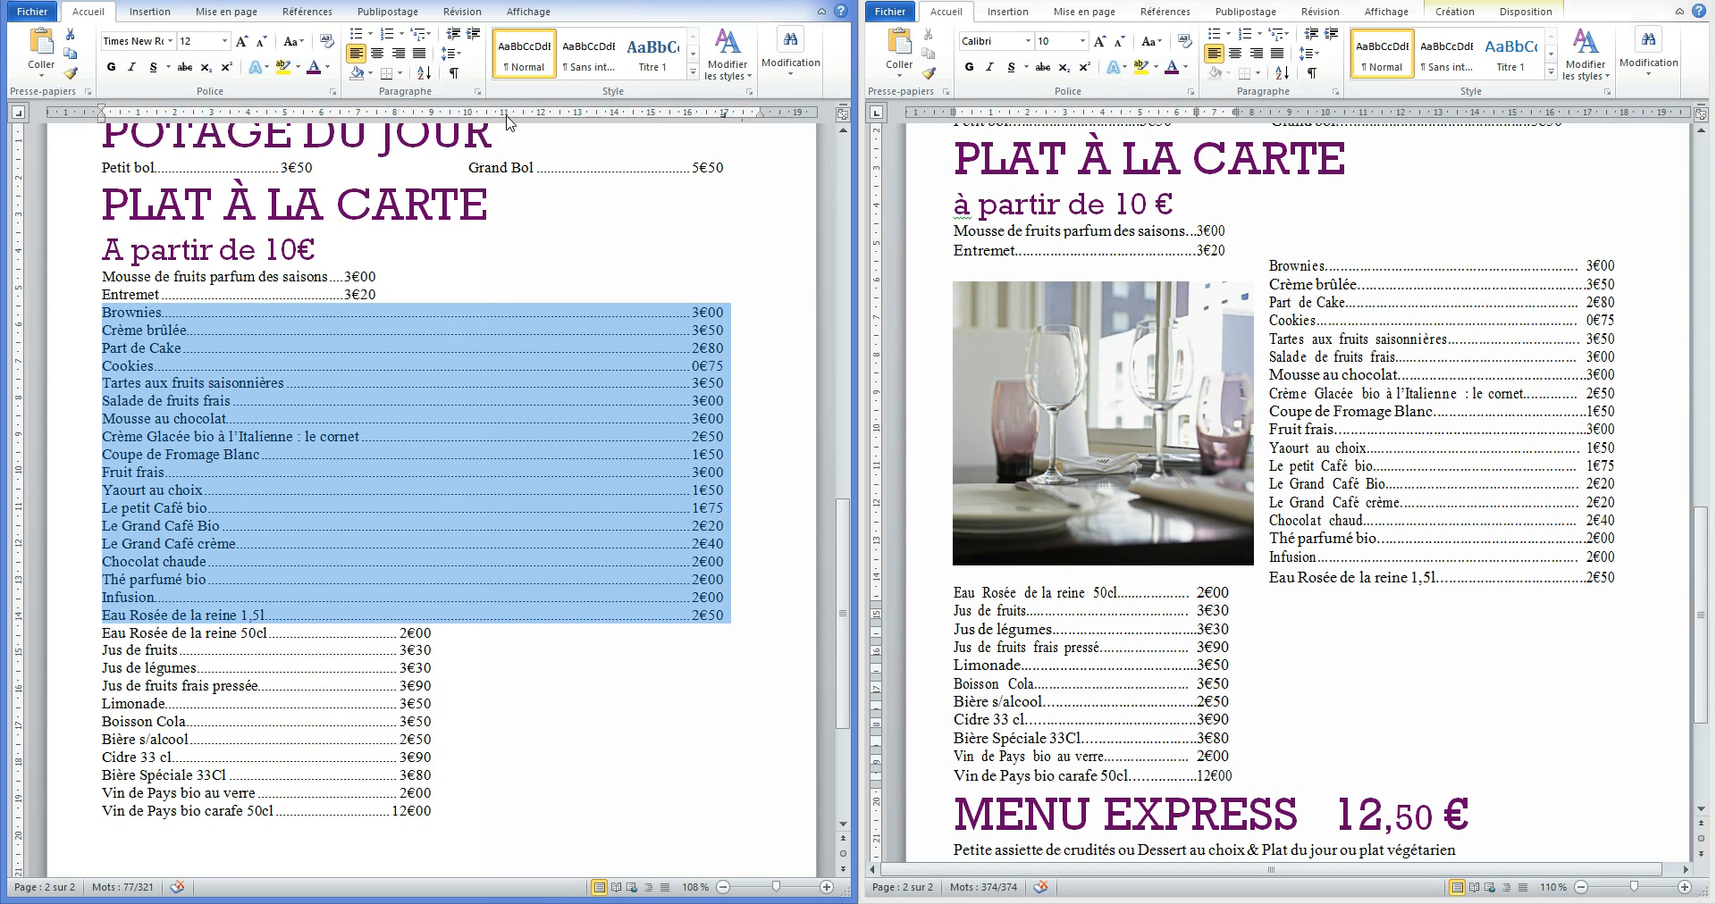
{"action": "left_click_drag", "start_coordinate": [101, 119], "coordinate": [432, 132]}
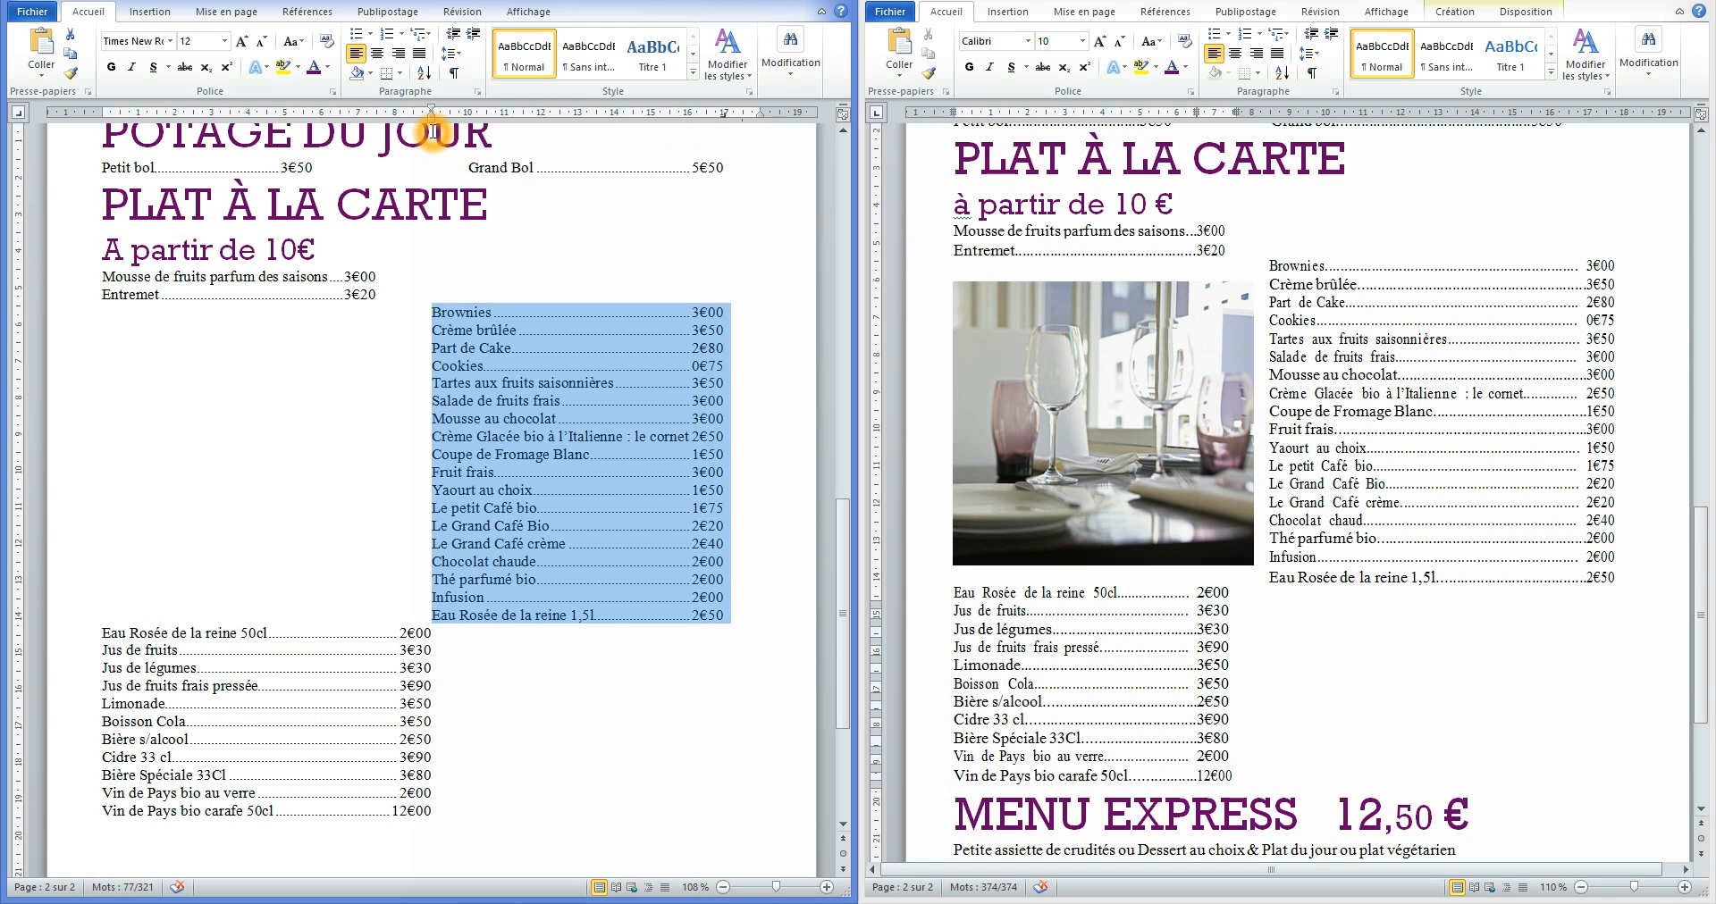
Compare the dotted leader of the "Crème Glacée bio à l'Italienne" line and the page layout with the model.
{"action": "left_click", "coordinate": [1568, 402]}
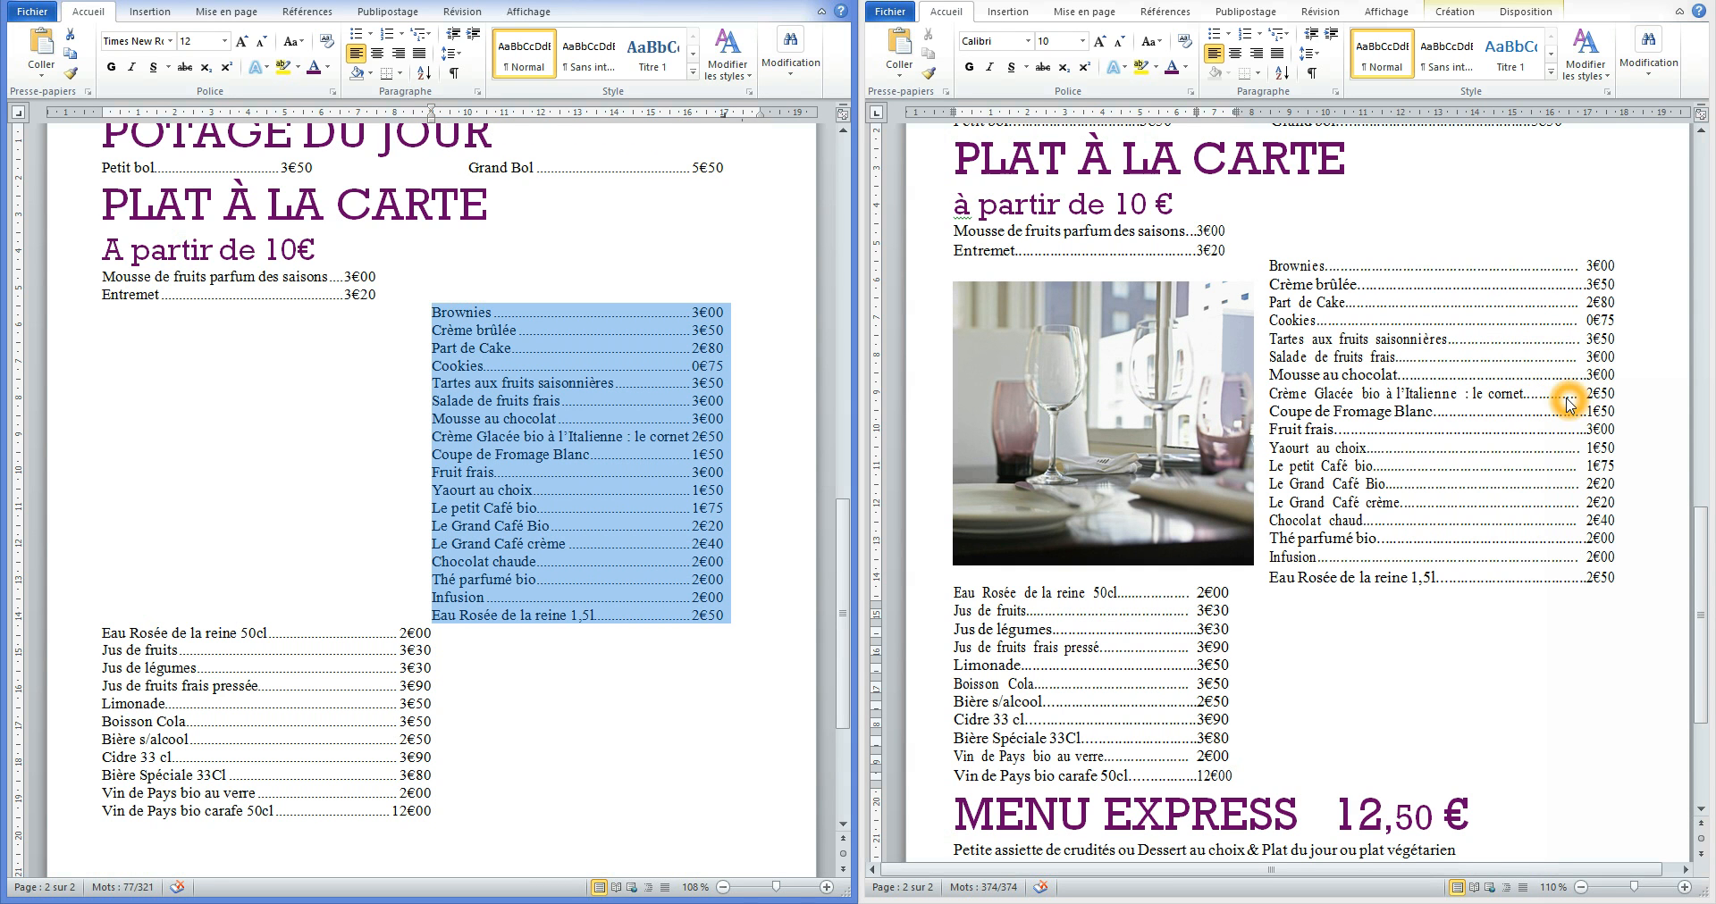
{"action": "left_click", "coordinate": [699, 454]}
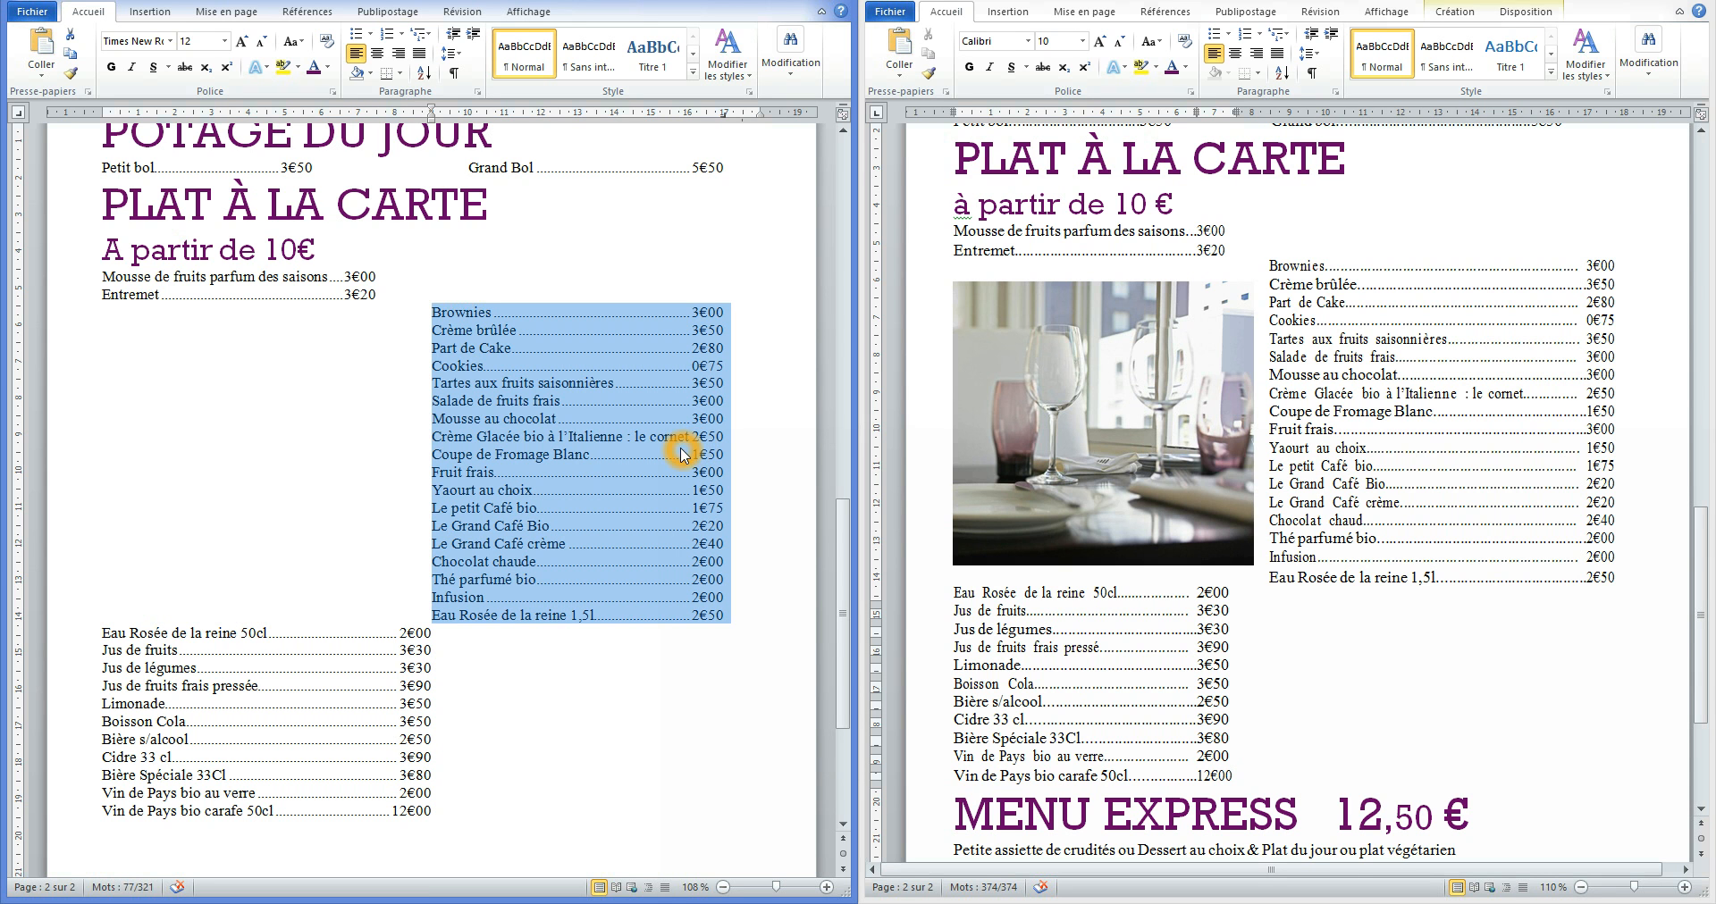
{"action": "left_click", "coordinate": [1374, 480]}
{"action": "scroll", "coordinate": [1377, 535], "scroll_direction": "up", "scroll_amount": 3}
{"action": "scroll", "coordinate": [1377, 534], "scroll_direction": "up", "scroll_amount": 3}
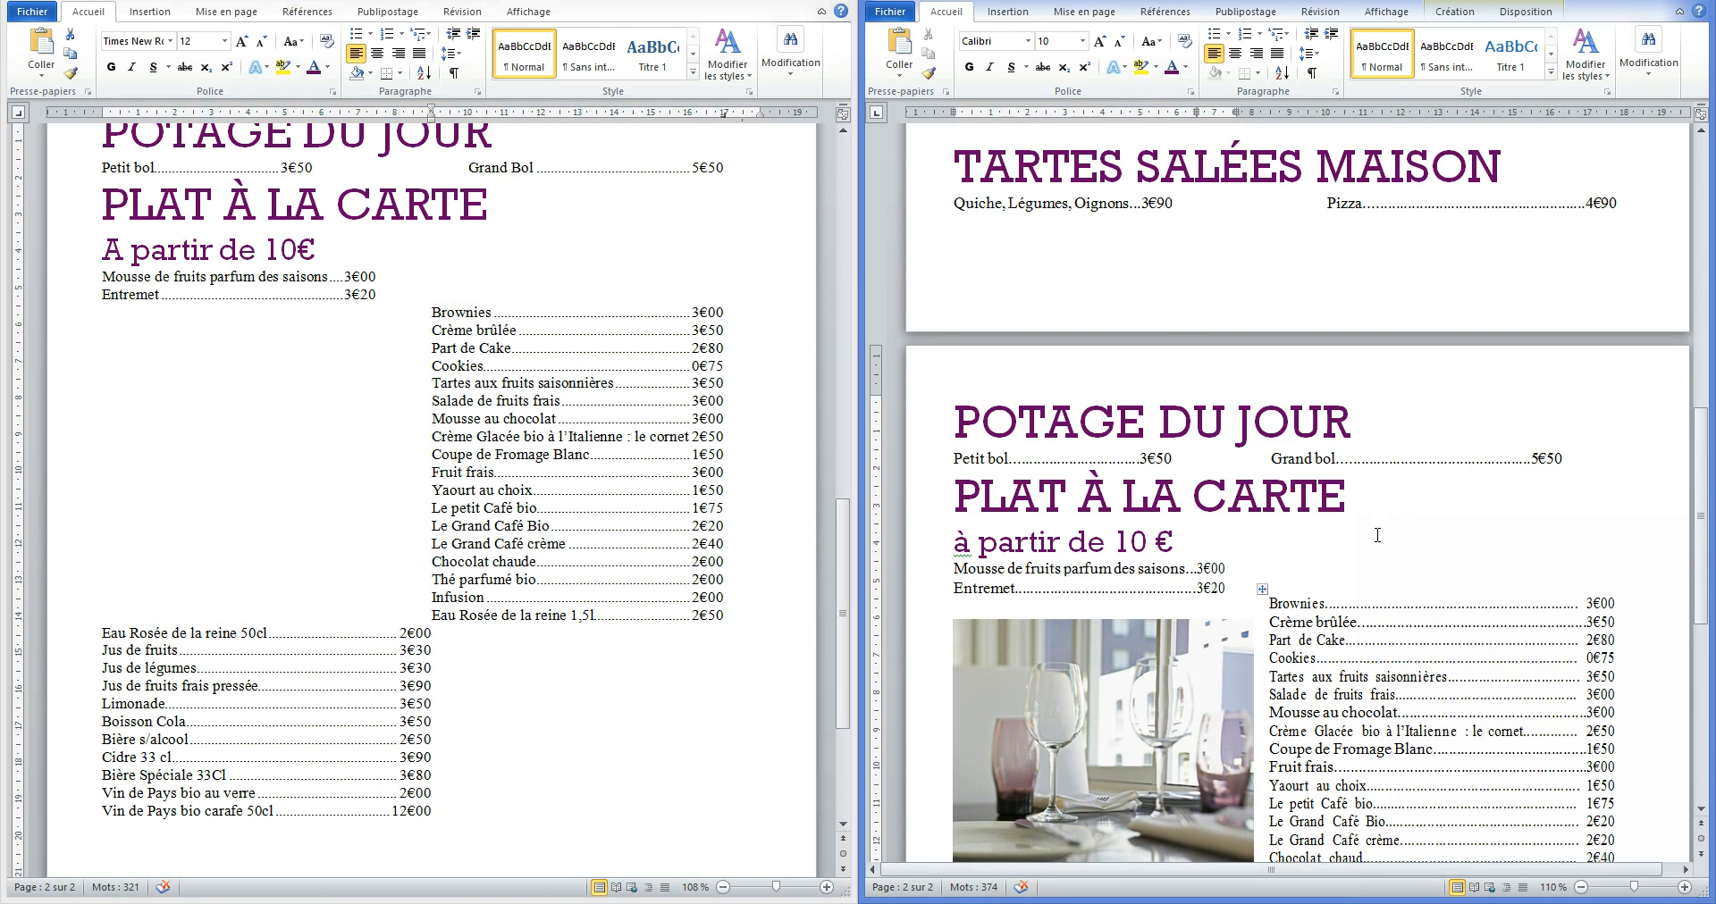
{"action": "scroll", "coordinate": [560, 516], "scroll_direction": "down", "scroll_amount": 3}
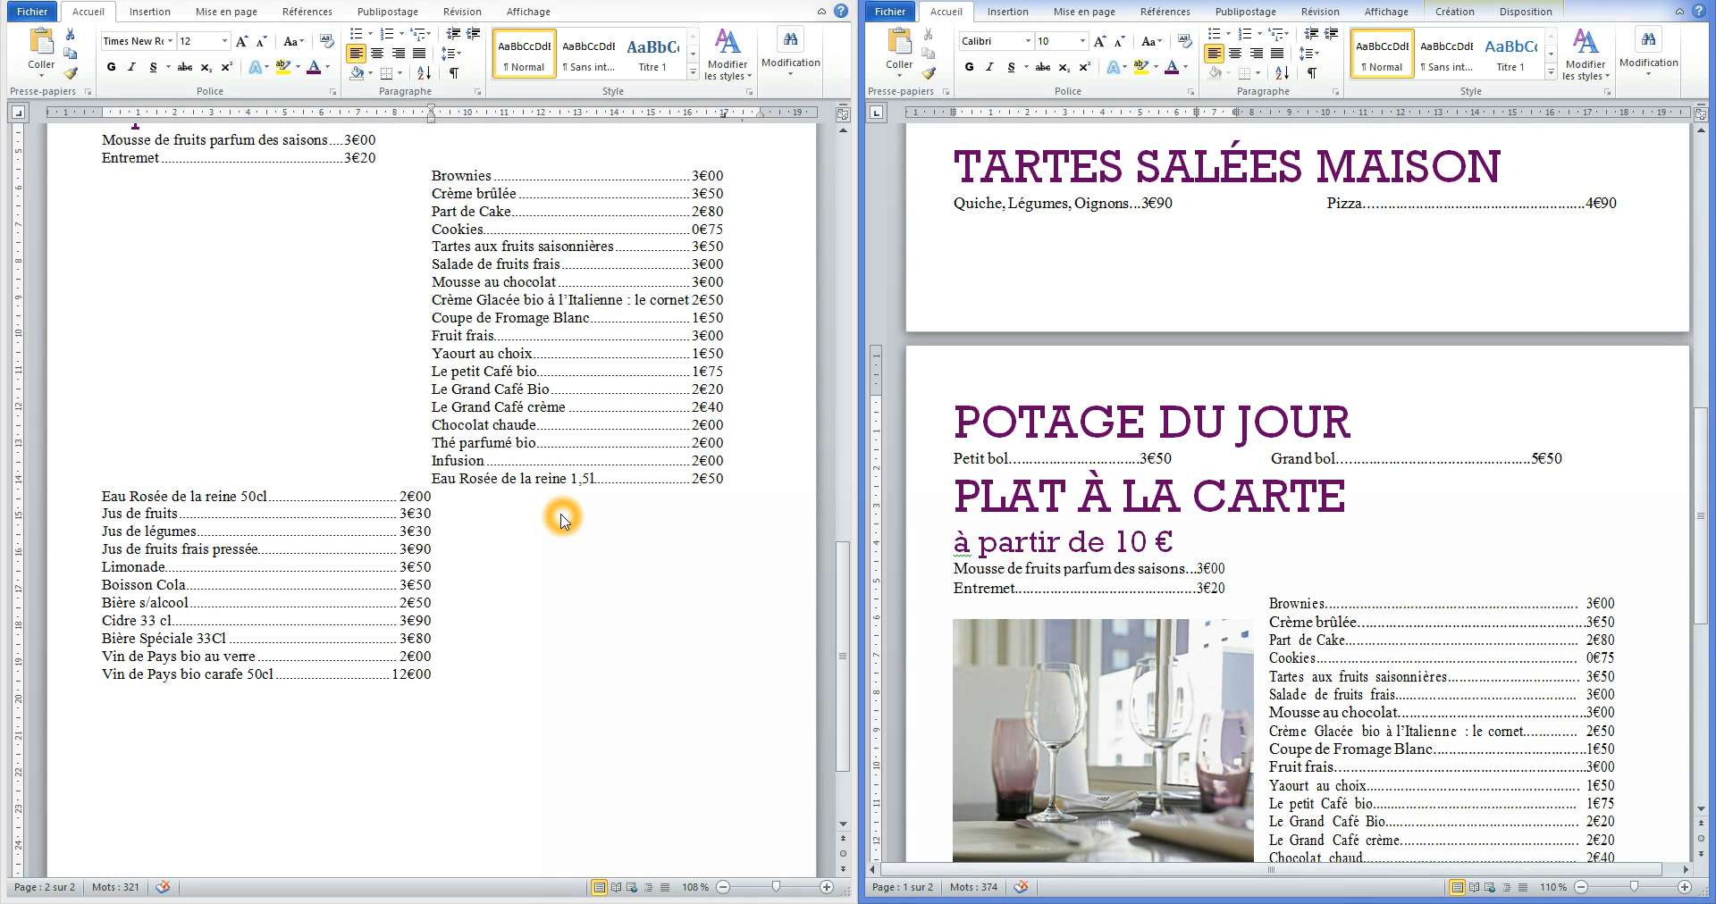
Set the page's left margin to 1,1 cm and narrow the right margin for the whole document.
{"action": "left_click", "coordinate": [516, 483]}
{"action": "left_click", "coordinate": [85, 117]}
{"action": "double_click", "coordinate": [86, 117]}
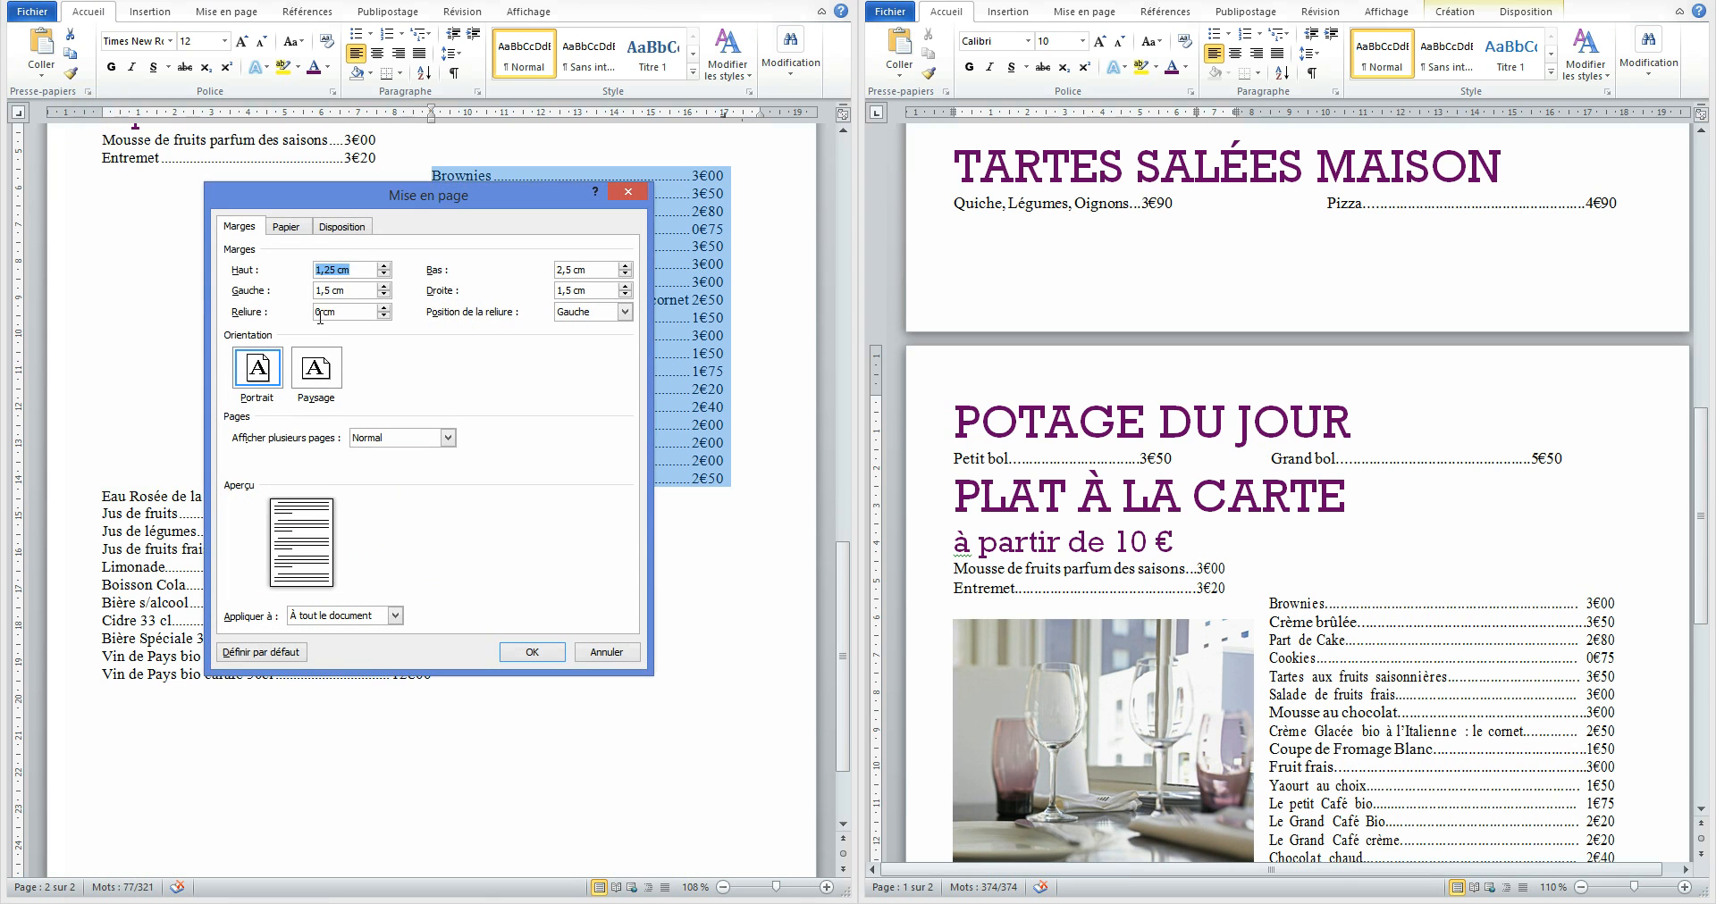
{"action": "left_click", "coordinate": [328, 291]}
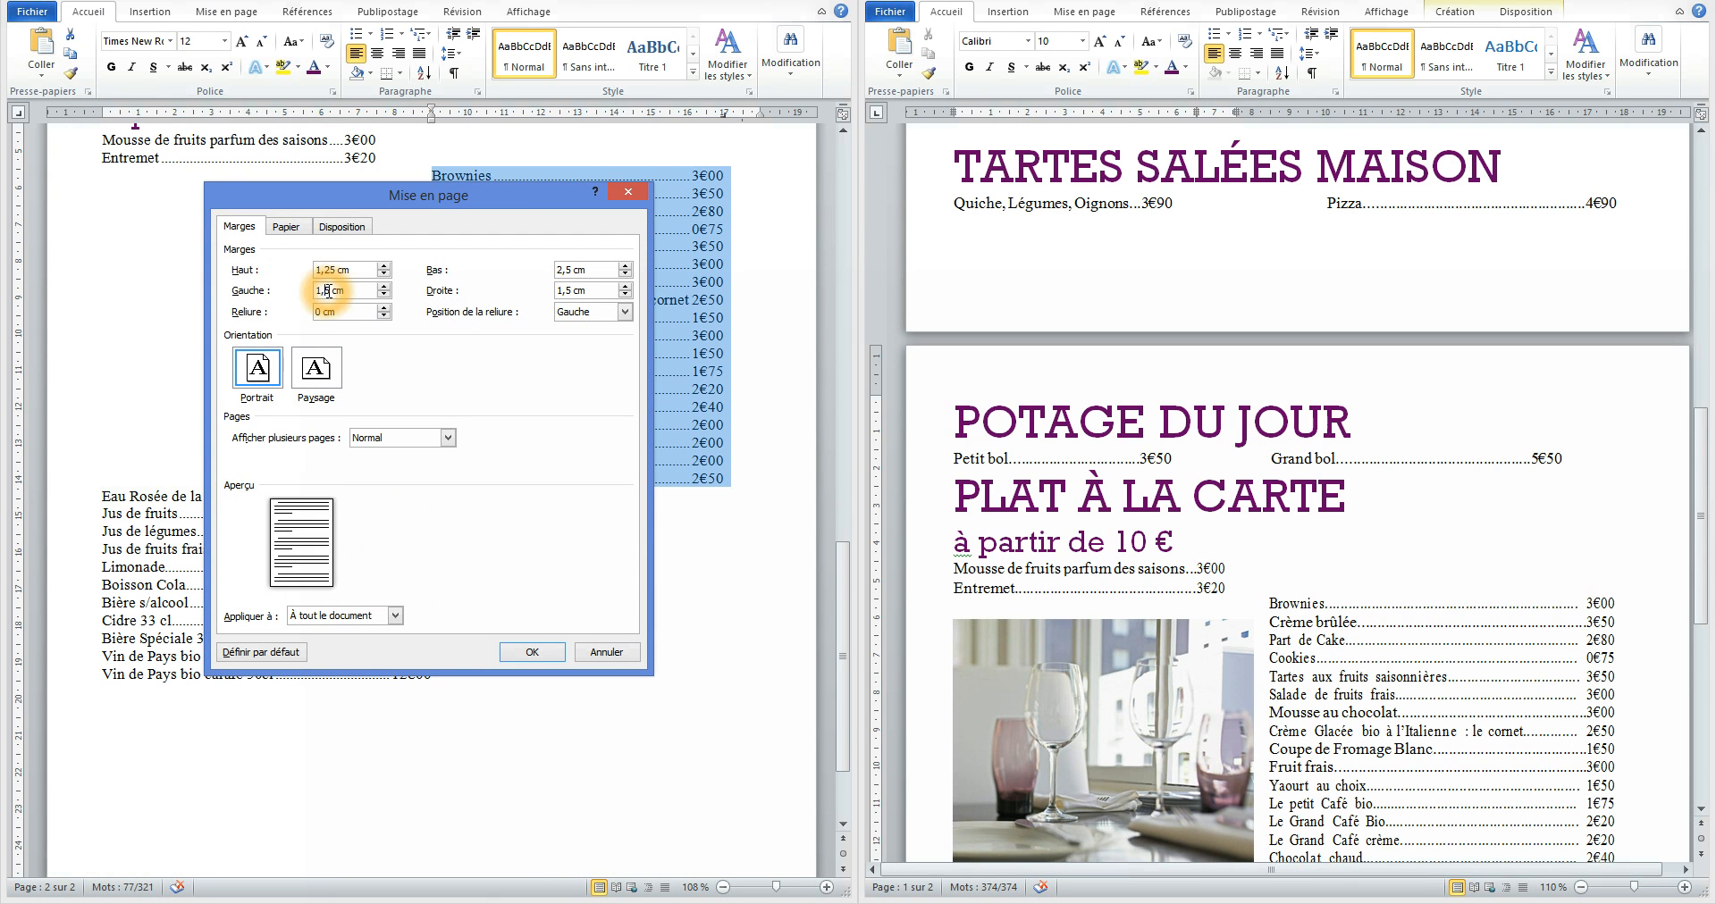
{"action": "left_click", "coordinate": [330, 292]}
{"action": "left_click", "coordinate": [332, 291]}
{"action": "left_click", "coordinate": [336, 298]}
{"action": "left_click", "coordinate": [331, 290]}
{"action": "left_click", "coordinate": [568, 291]}
{"action": "left_click", "coordinate": [571, 290]}
{"action": "left_click", "coordinate": [573, 291]}
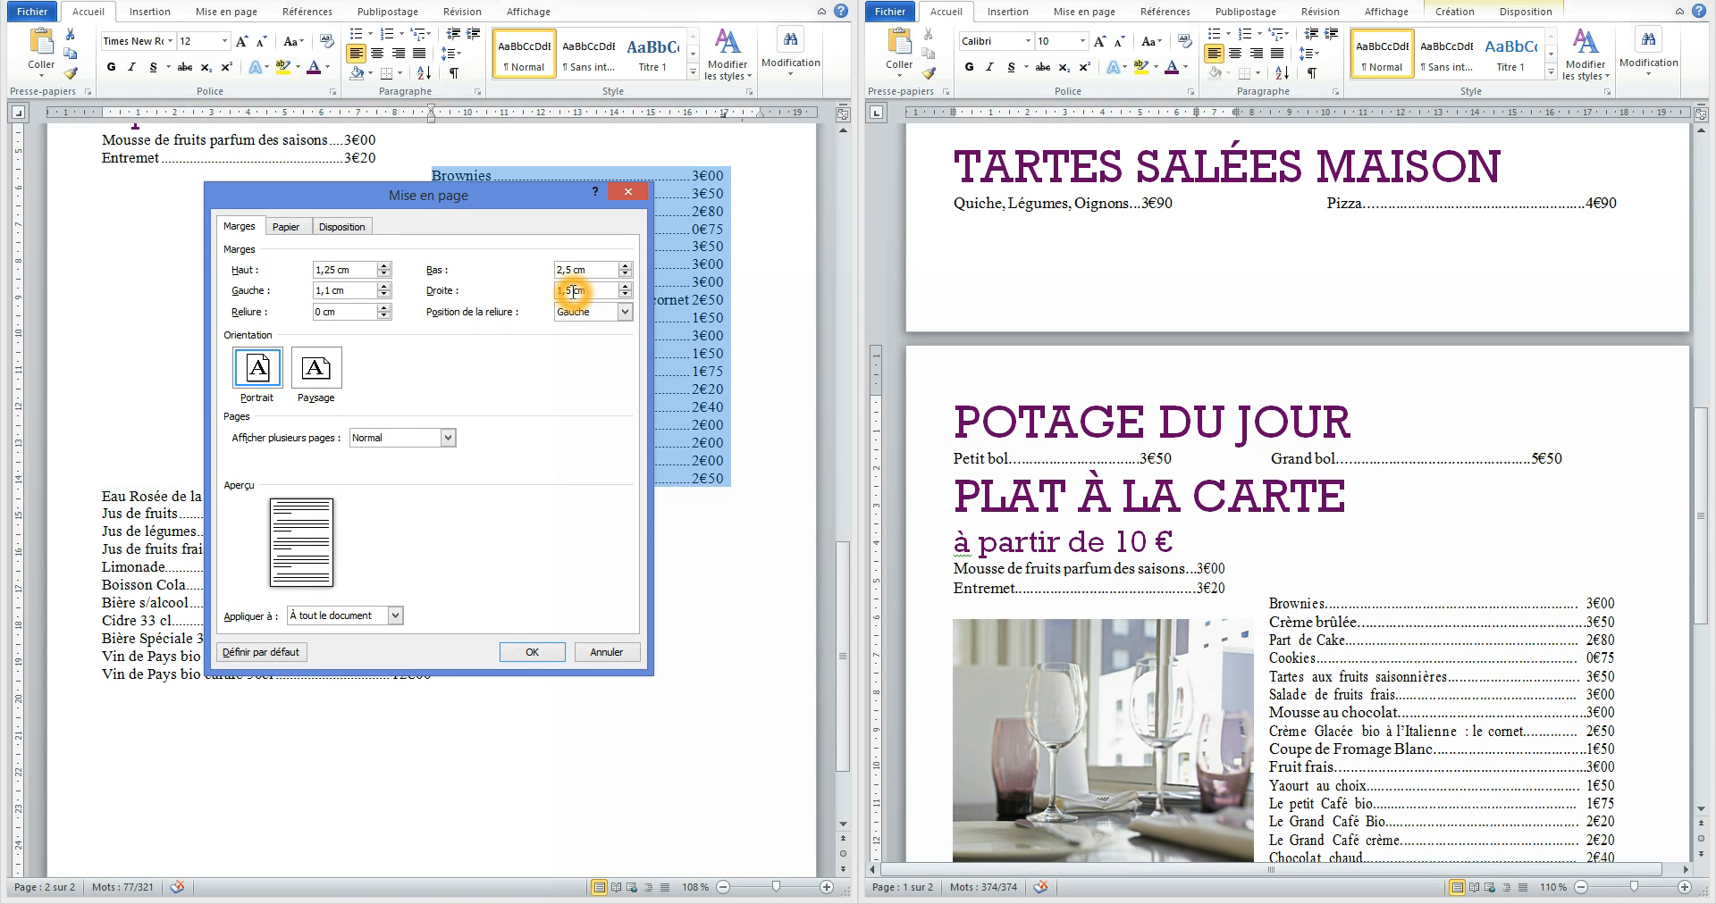
{"action": "left_click", "coordinate": [536, 650]}
Shift the "Brownies" to "Eau Rosée de la reine 1,5l" lines to a right tab stop at about 18 cm and left indent at about 9,5 cm.
{"action": "left_click", "coordinate": [728, 126]}
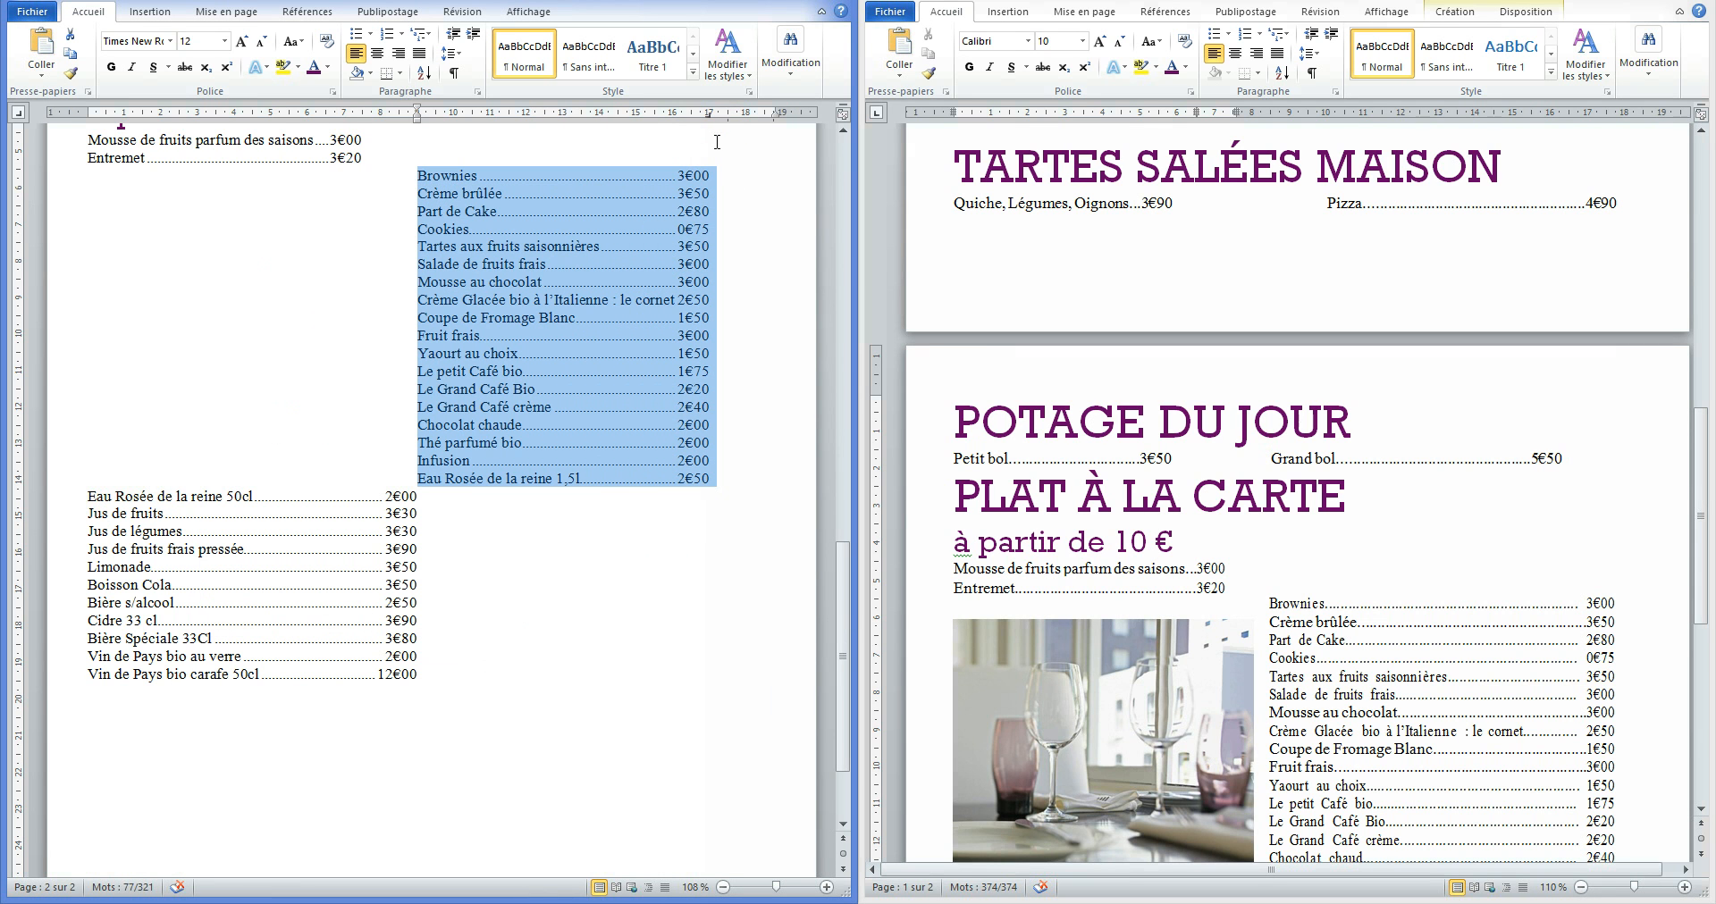
{"action": "left_click_drag", "start_coordinate": [709, 118], "coordinate": [750, 117]}
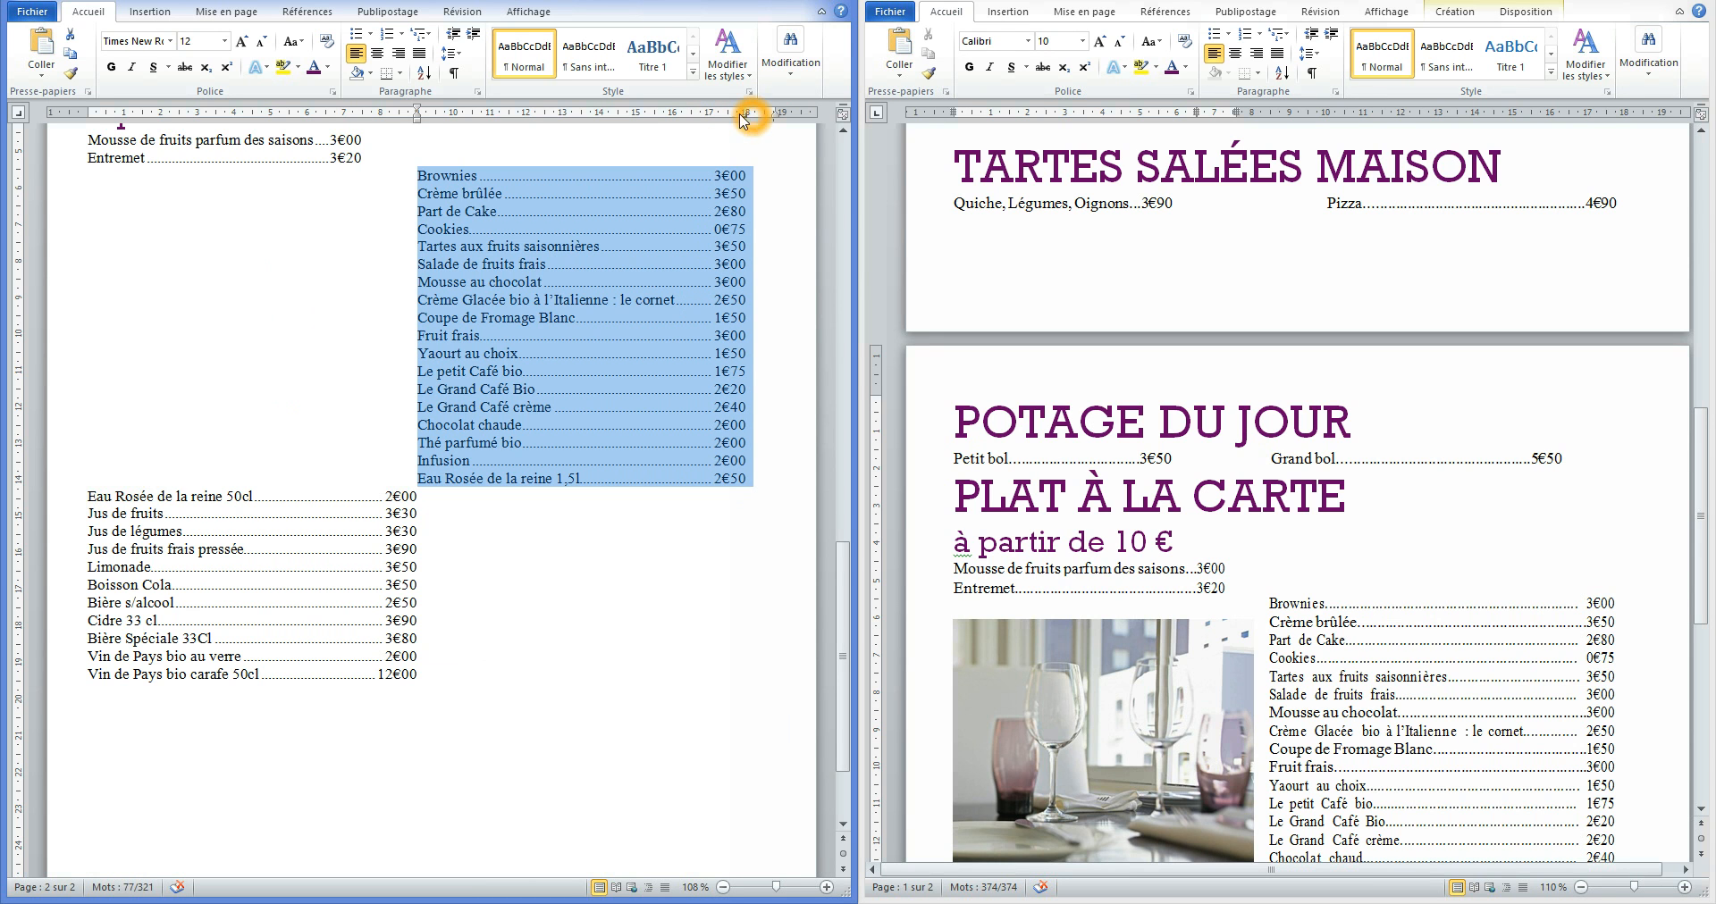
{"action": "left_click_drag", "start_coordinate": [417, 115], "coordinate": [434, 119]}
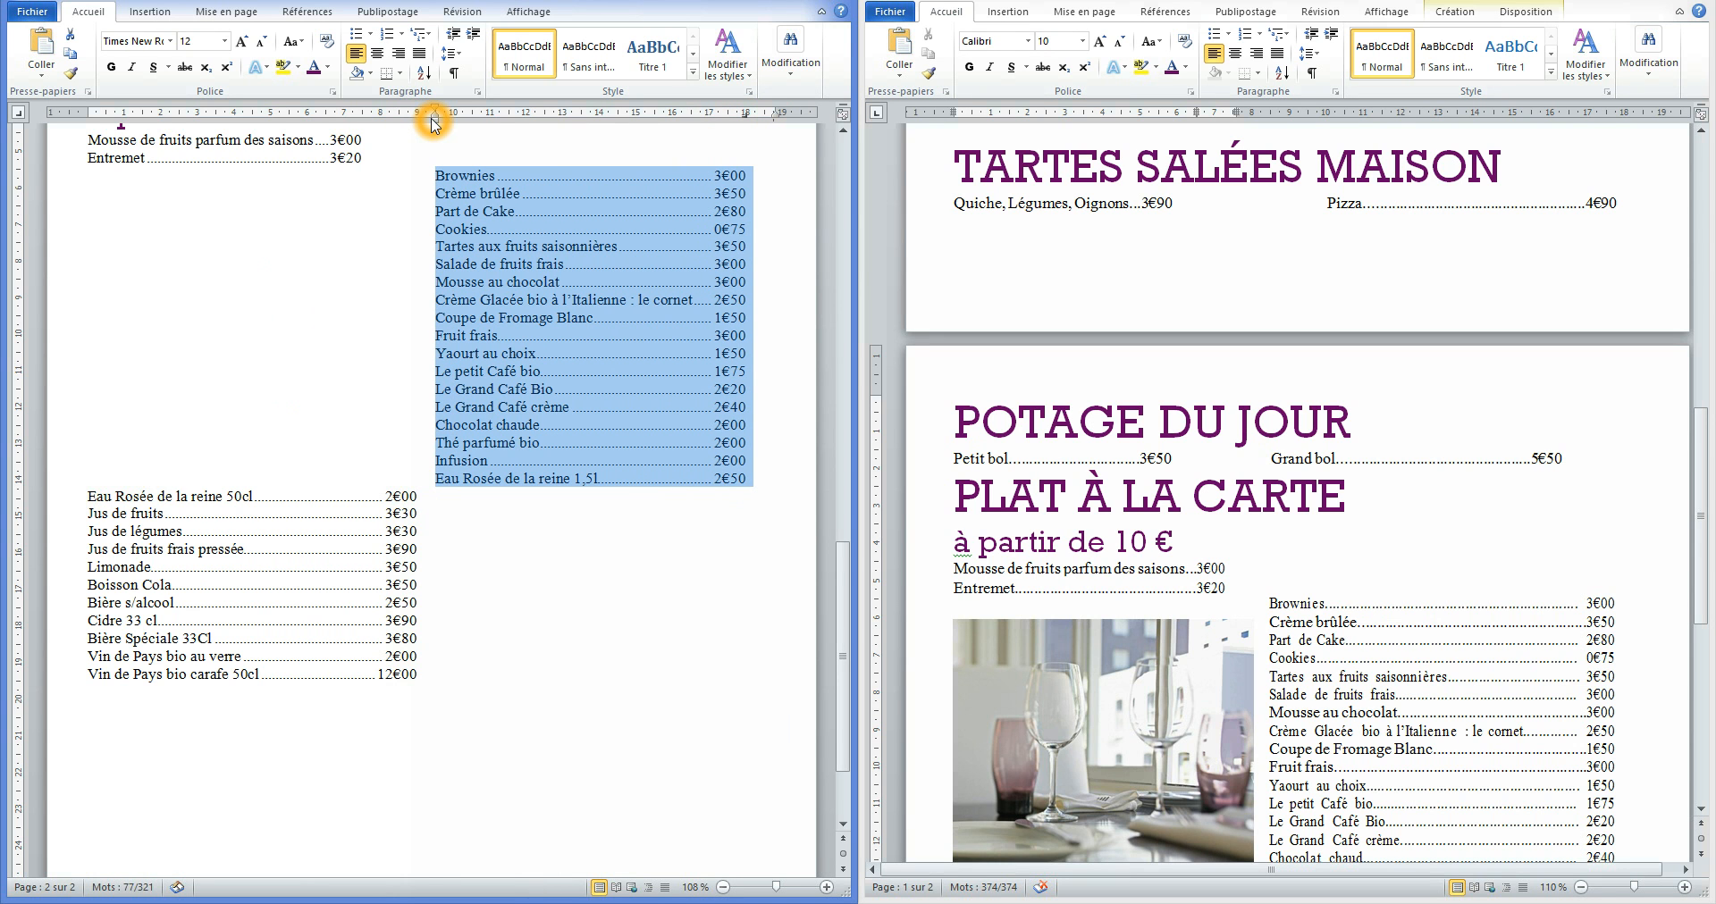
Check the price column against the model and move the "Grand Bol" price's right tab stop to about 18 cm.
{"action": "left_click", "coordinate": [1323, 521]}
{"action": "scroll", "coordinate": [1296, 514], "scroll_direction": "down", "scroll_amount": 5}
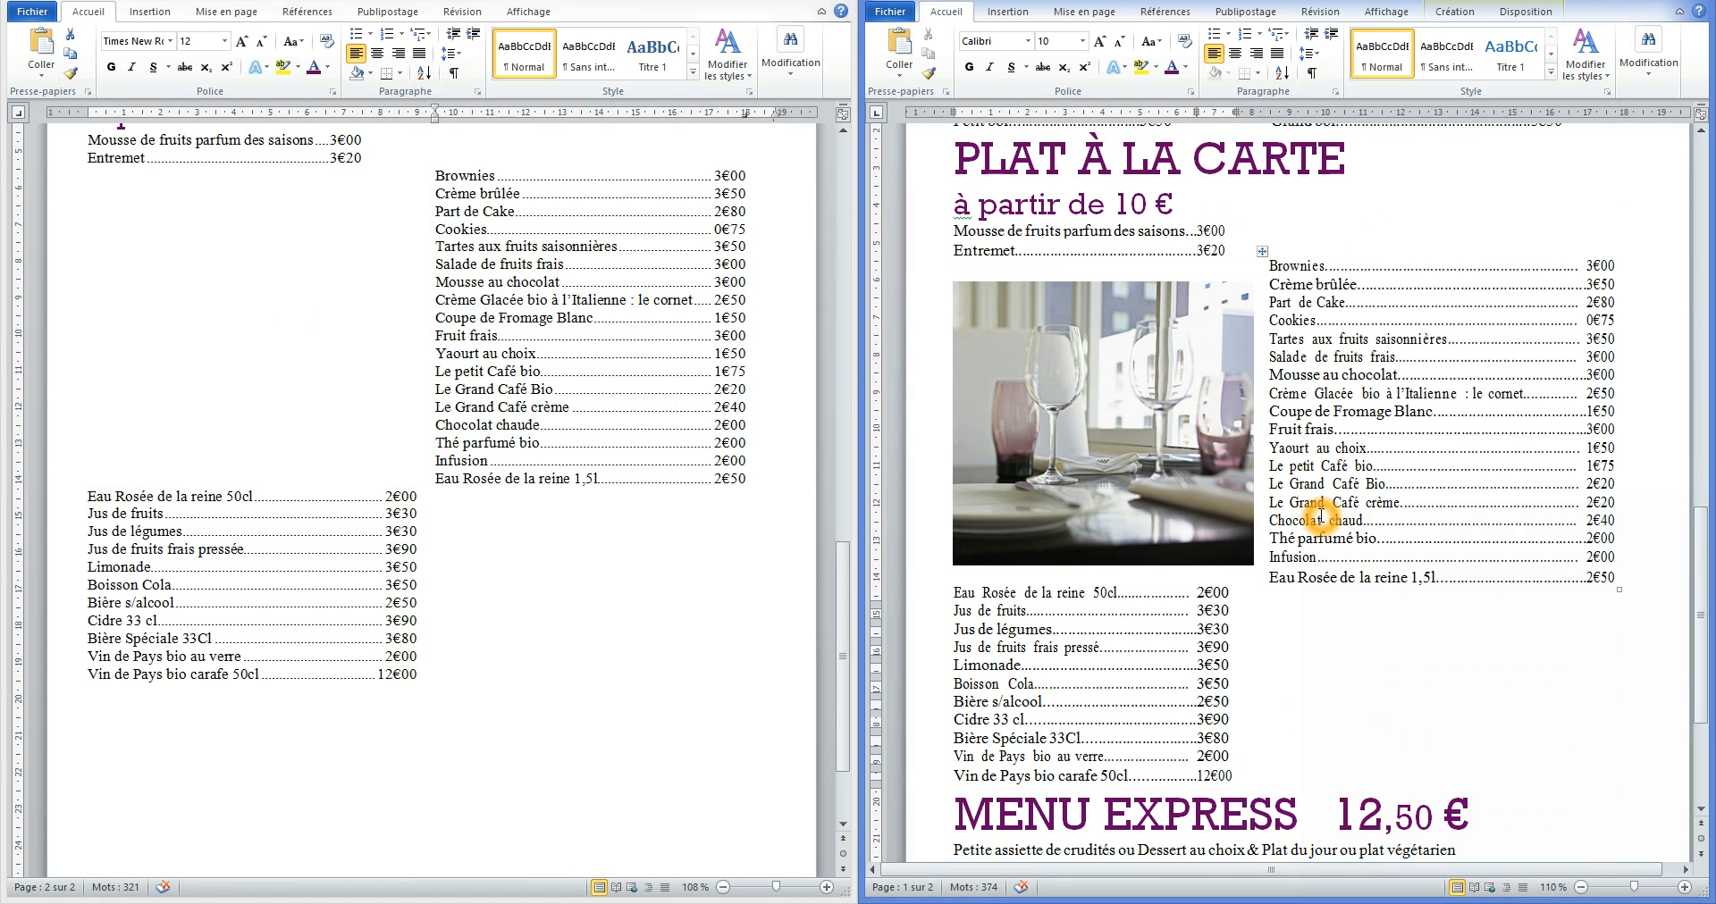
{"action": "left_click", "coordinate": [610, 324]}
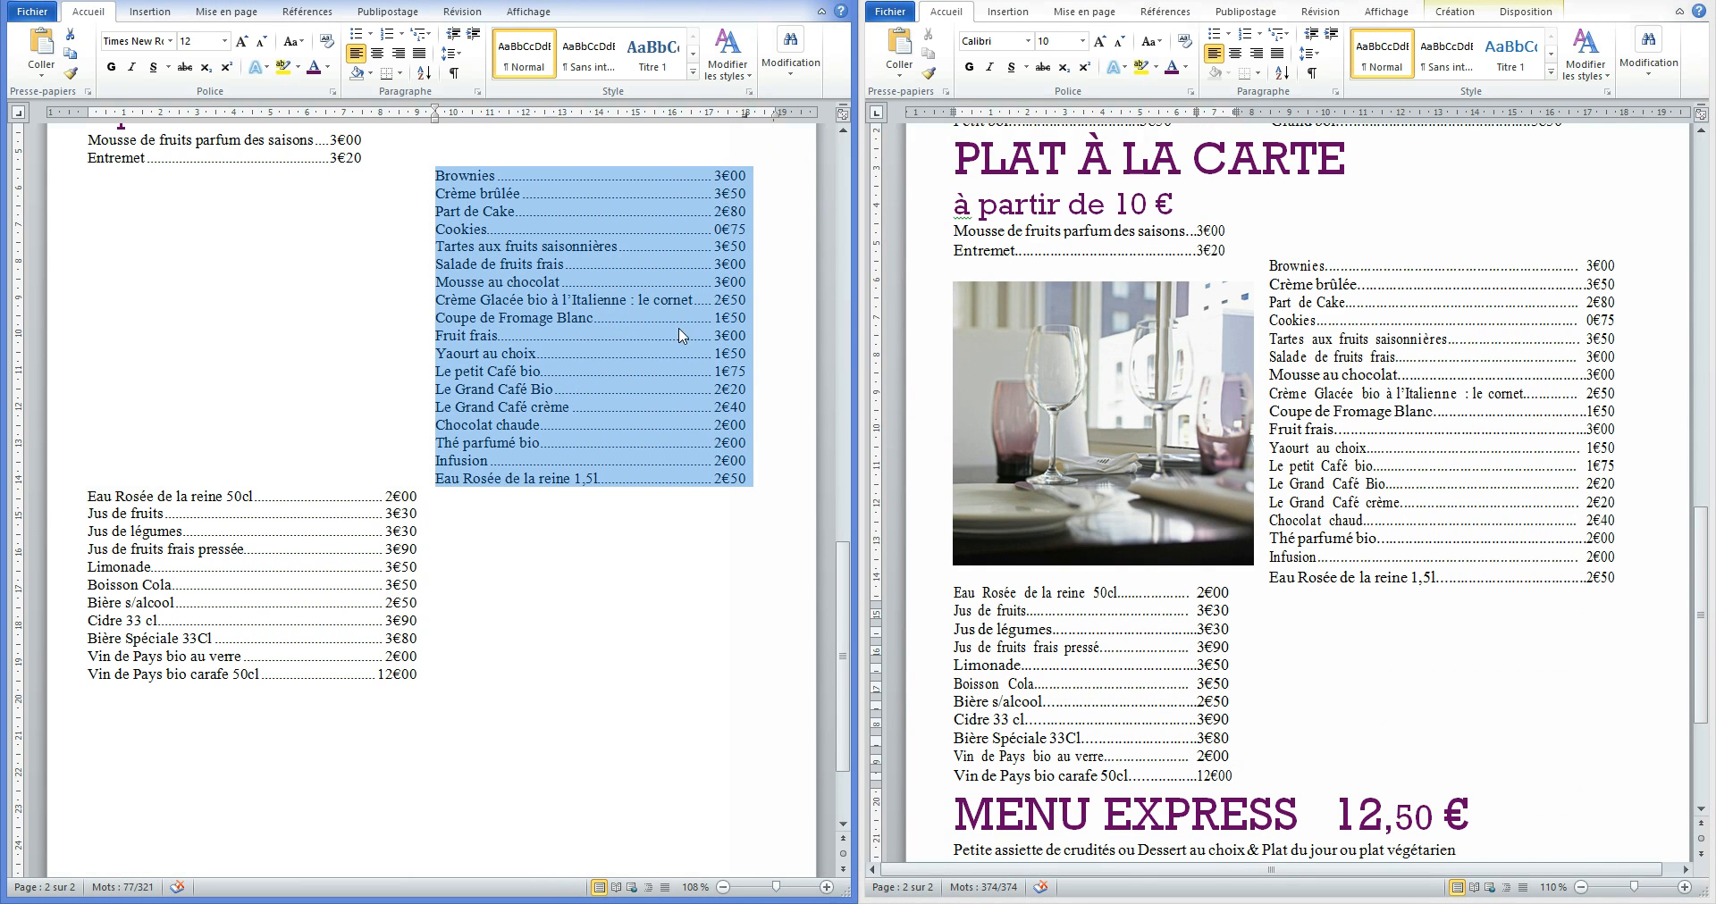
{"action": "scroll", "coordinate": [567, 411], "scroll_direction": "up", "scroll_amount": 5}
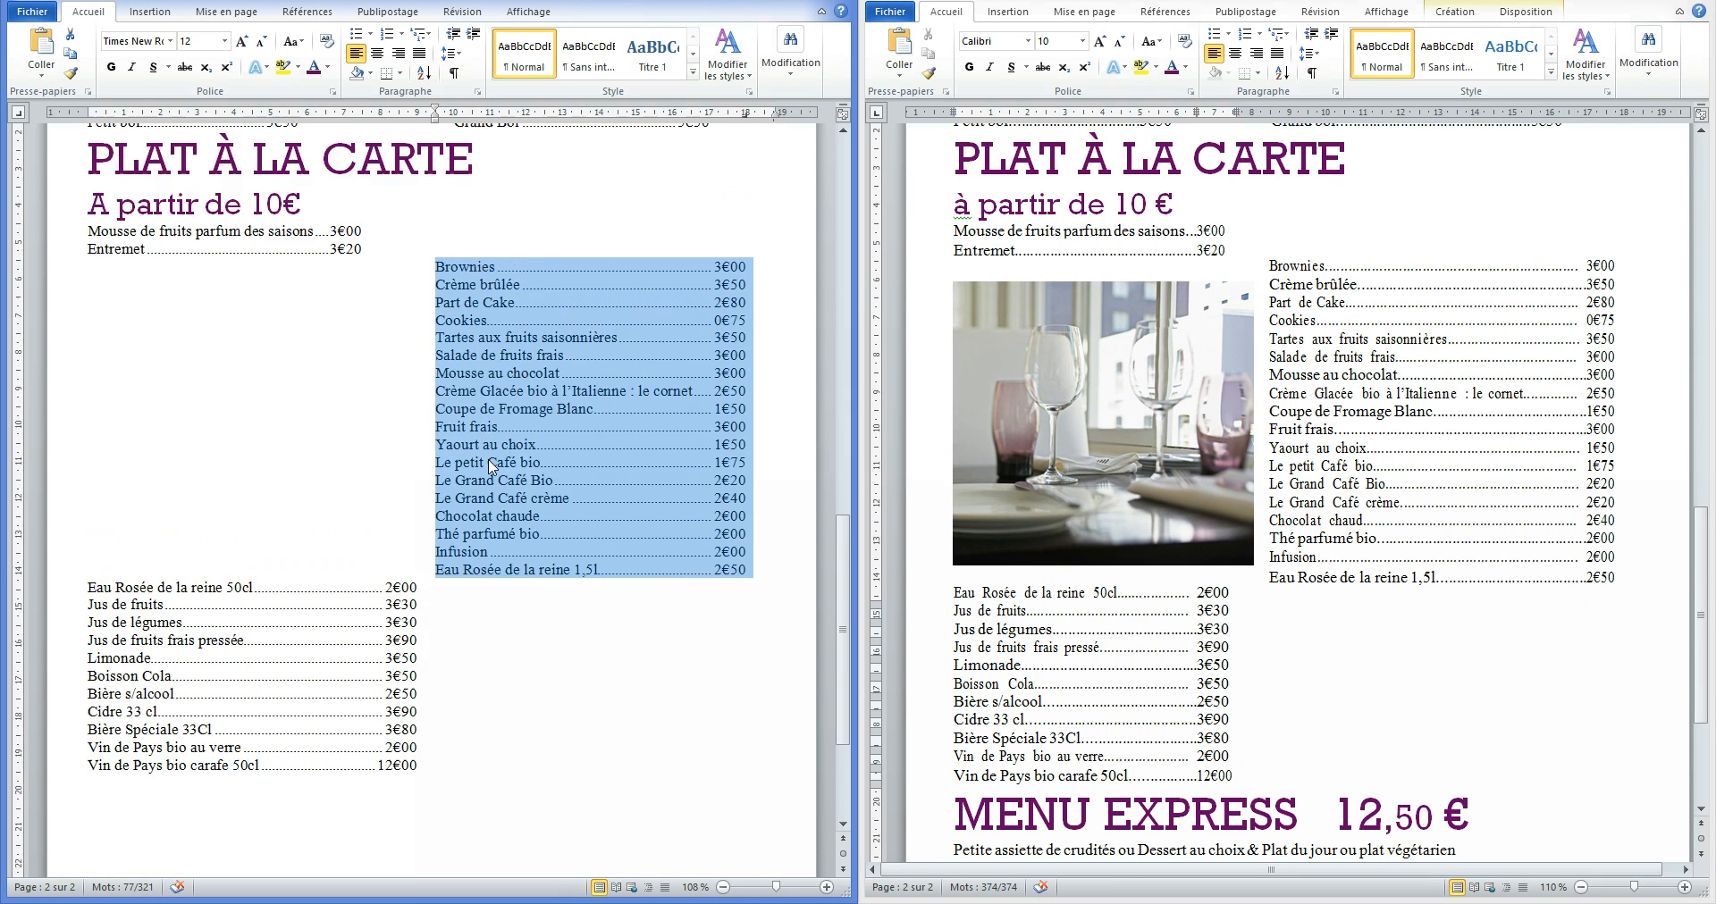
{"action": "left_click", "coordinate": [696, 303]}
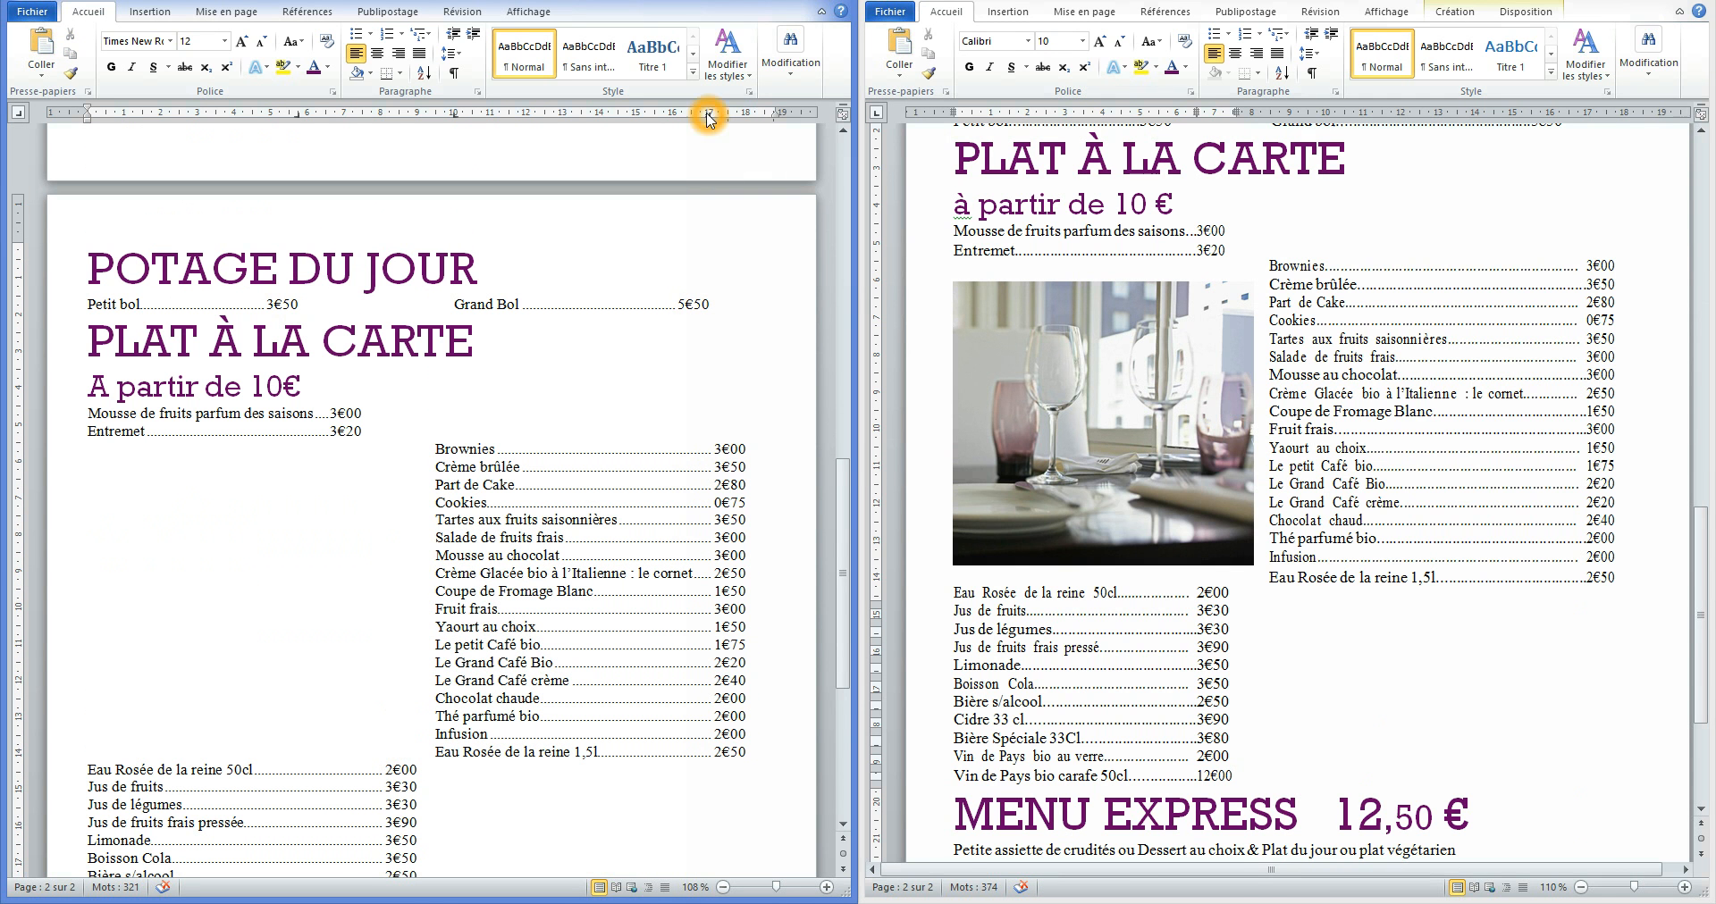
{"action": "left_click_drag", "start_coordinate": [711, 120], "coordinate": [746, 120]}
Move the right tab stop of the "Petite Assiette" and "Grande Assiette" lines to about 18 cm.
{"action": "scroll", "coordinate": [685, 286], "scroll_direction": "up", "scroll_amount": 4}
{"action": "left_click", "coordinate": [713, 261]}
{"action": "scroll", "coordinate": [624, 409], "scroll_direction": "up", "scroll_amount": 5}
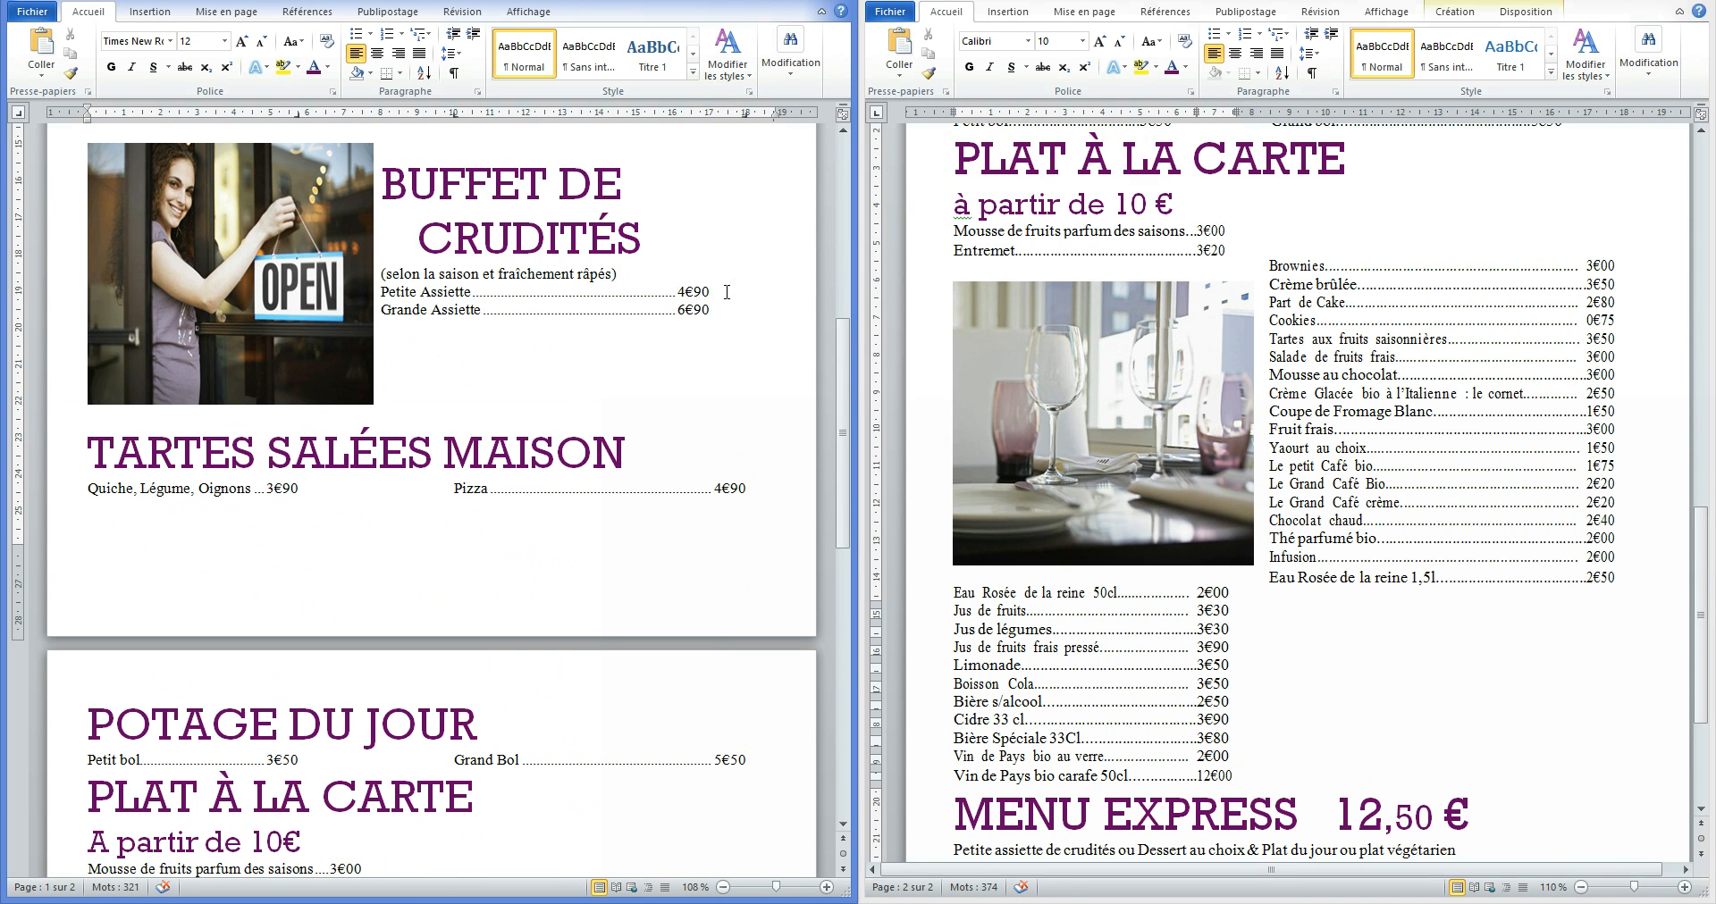
{"action": "left_click_drag", "start_coordinate": [726, 292], "coordinate": [742, 311]}
{"action": "left_click_drag", "start_coordinate": [709, 118], "coordinate": [746, 115]}
{"action": "left_click", "coordinate": [715, 258]}
Copy the wine glasses photo from the model and paste it into page 2 of the exercise document, near the drink list.
{"action": "scroll", "coordinate": [648, 384], "scroll_direction": "up", "scroll_amount": 3}
{"action": "scroll", "coordinate": [649, 384], "scroll_direction": "down", "scroll_amount": 8}
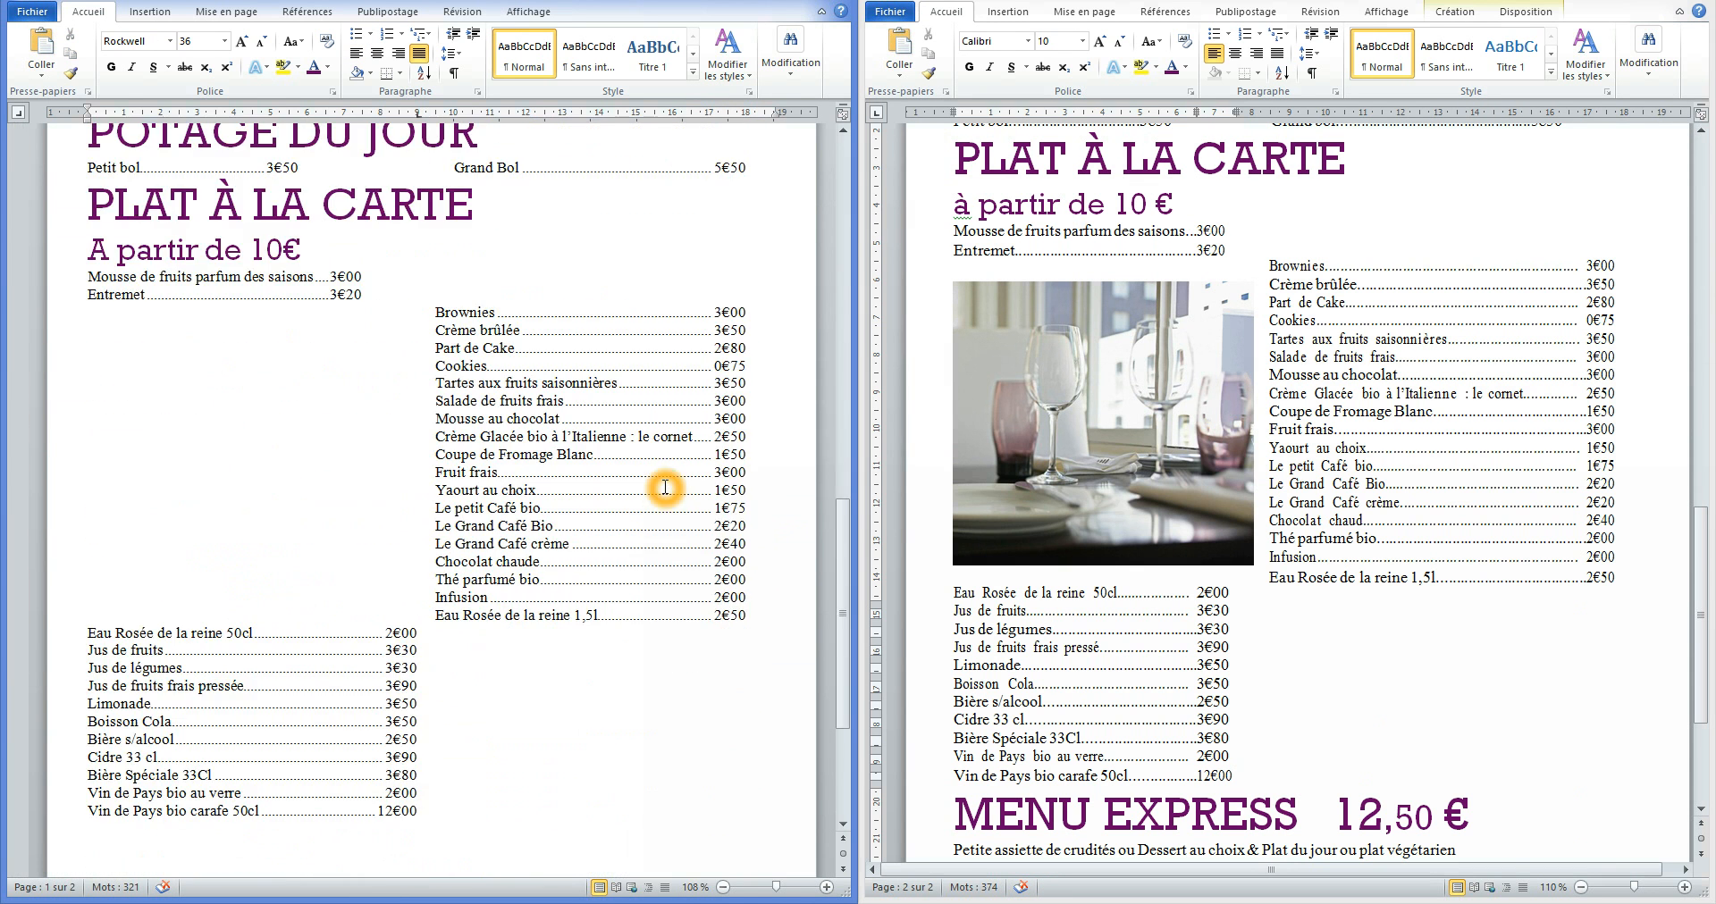
{"action": "scroll", "coordinate": [665, 487], "scroll_direction": "down", "scroll_amount": 1}
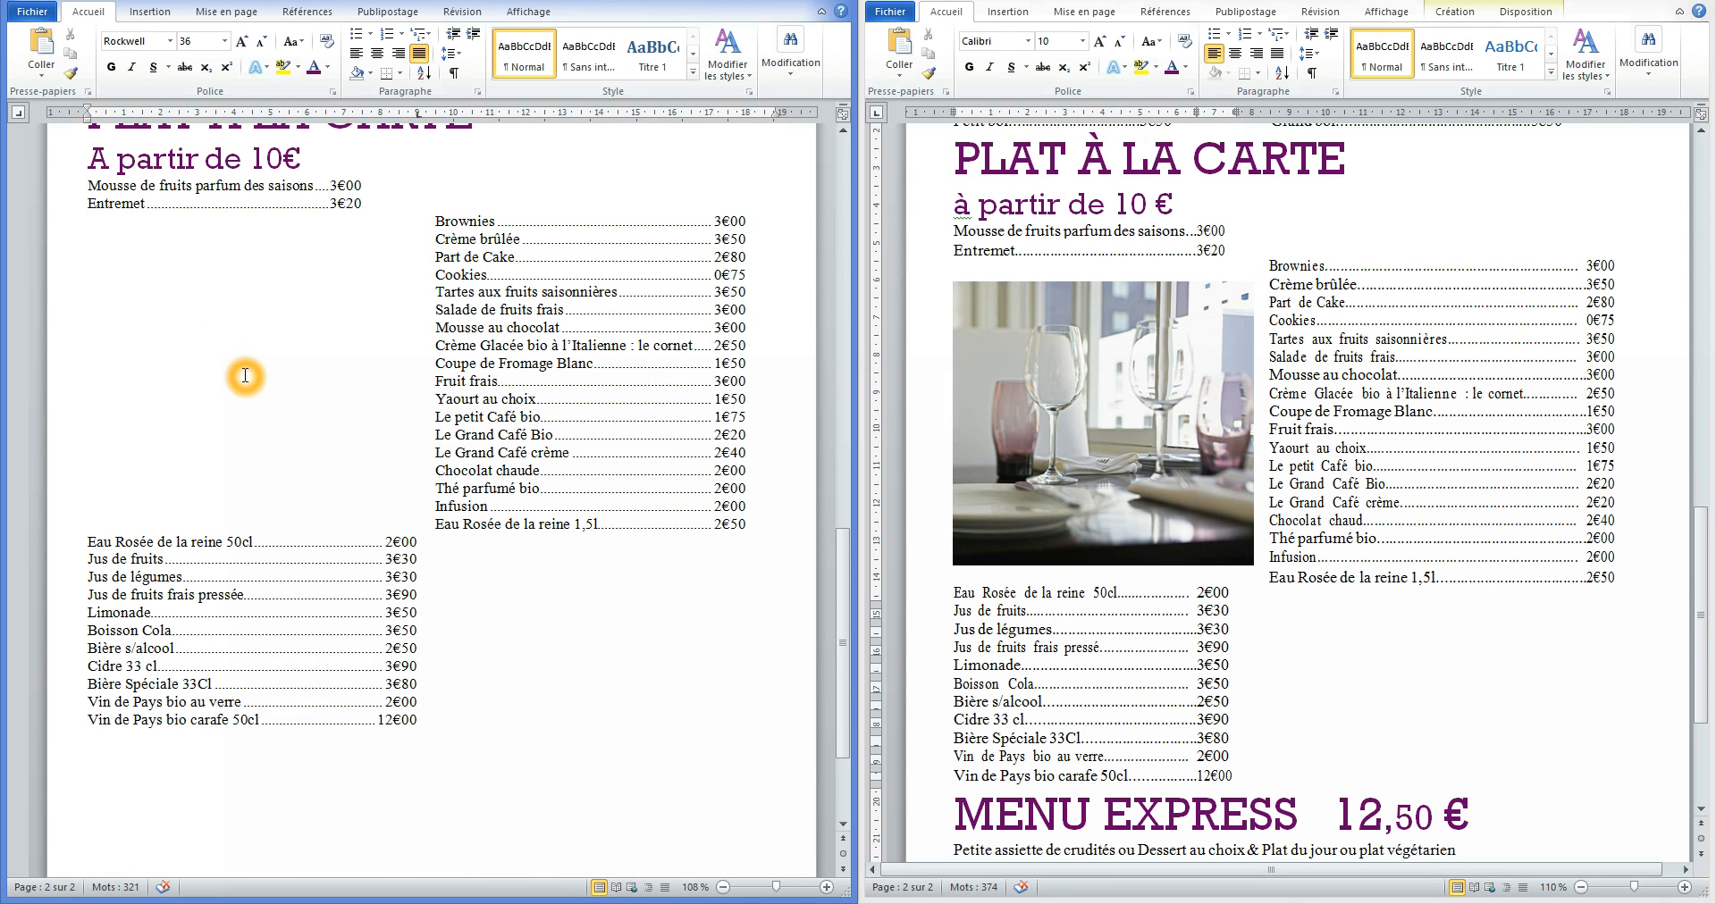
{"action": "left_click", "coordinate": [622, 710]}
{"action": "right_click", "coordinate": [454, 767]}
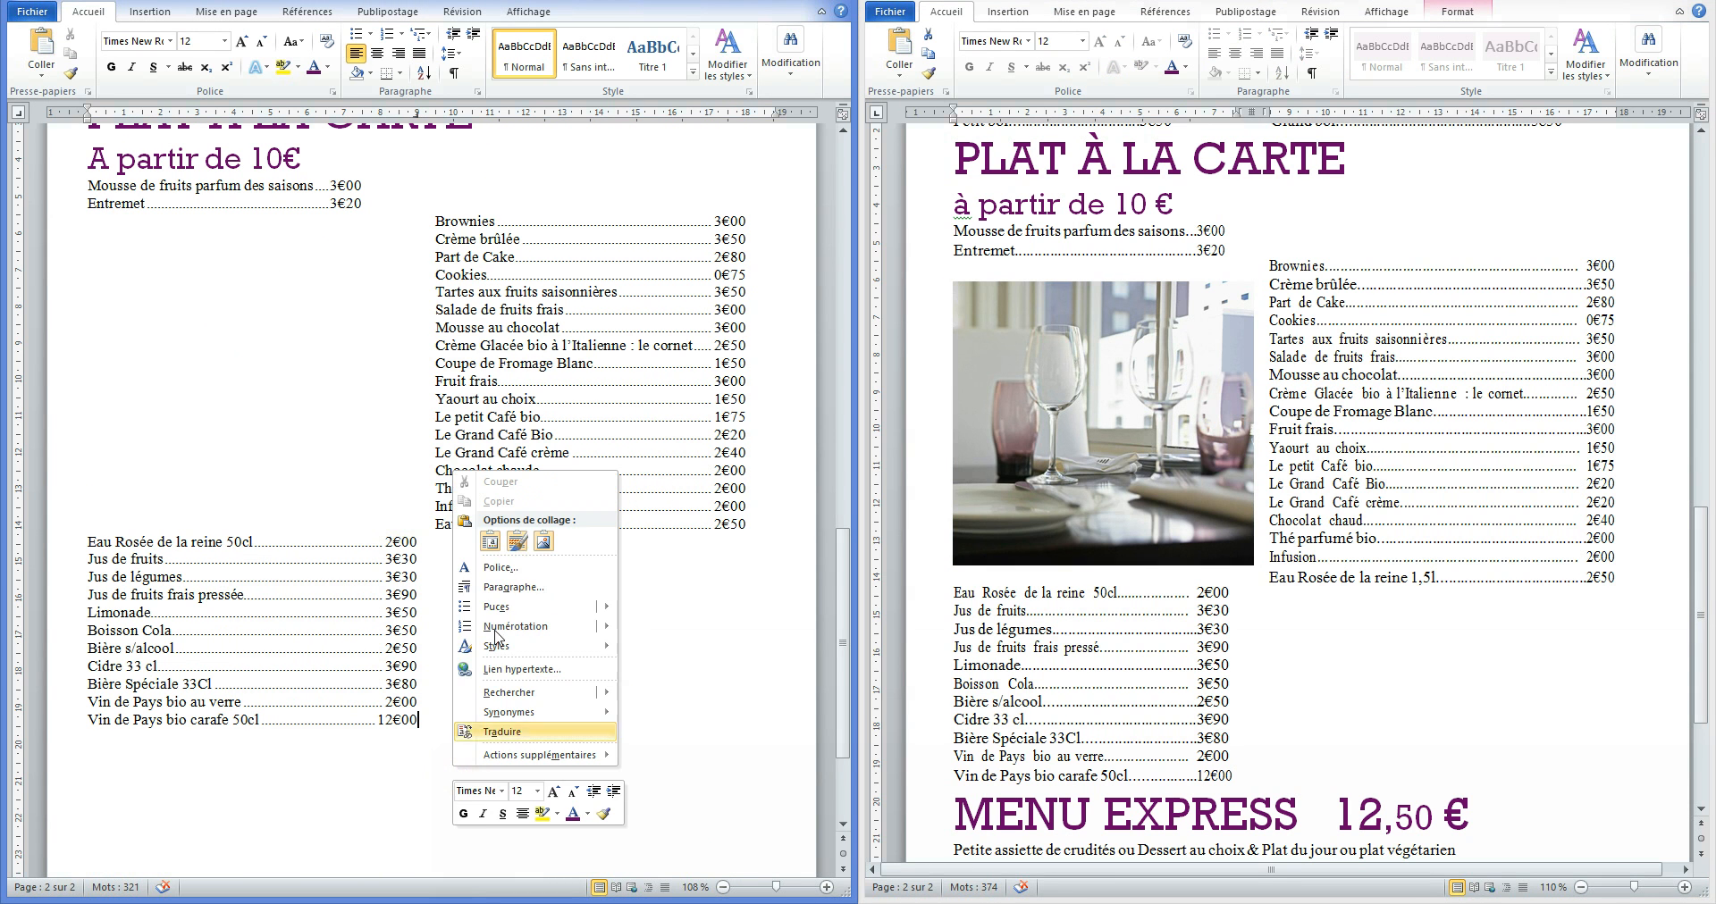
{"action": "left_click", "coordinate": [499, 544]}
{"action": "left_click_drag", "start_coordinate": [241, 394], "coordinate": [418, 656]}
Try setting the wine glasses photo in line with the text and moving it up among the price lines.
{"action": "right_click", "coordinate": [516, 615]}
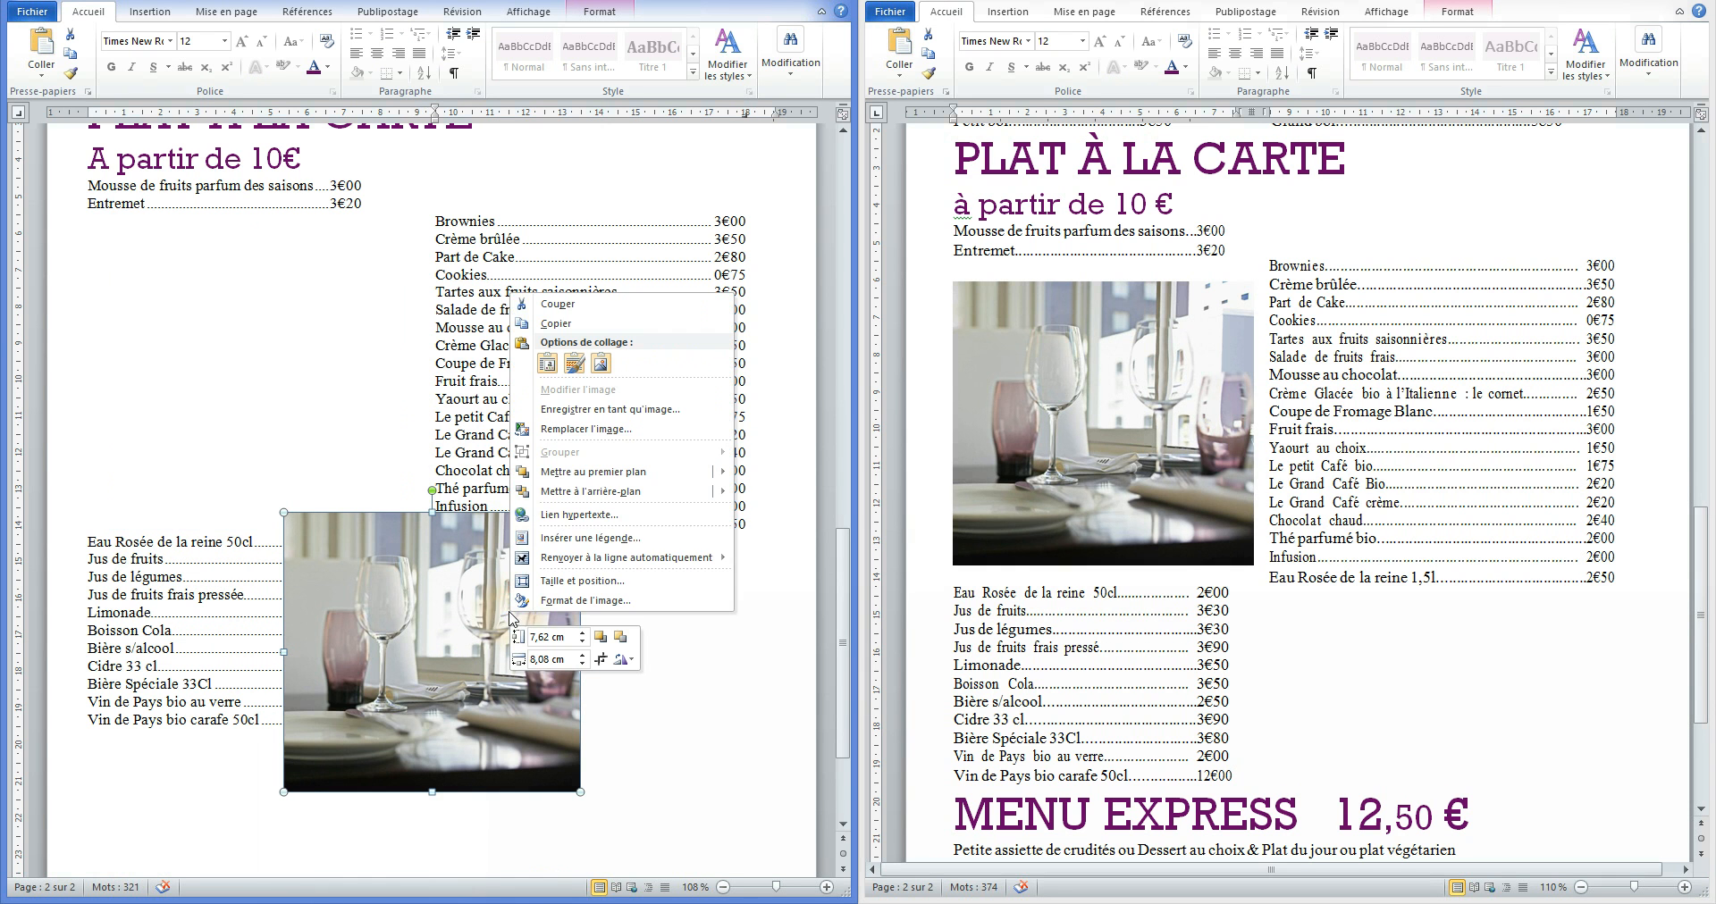
{"action": "mouse_move", "coordinate": [624, 561]}
{"action": "left_click", "coordinate": [786, 560]}
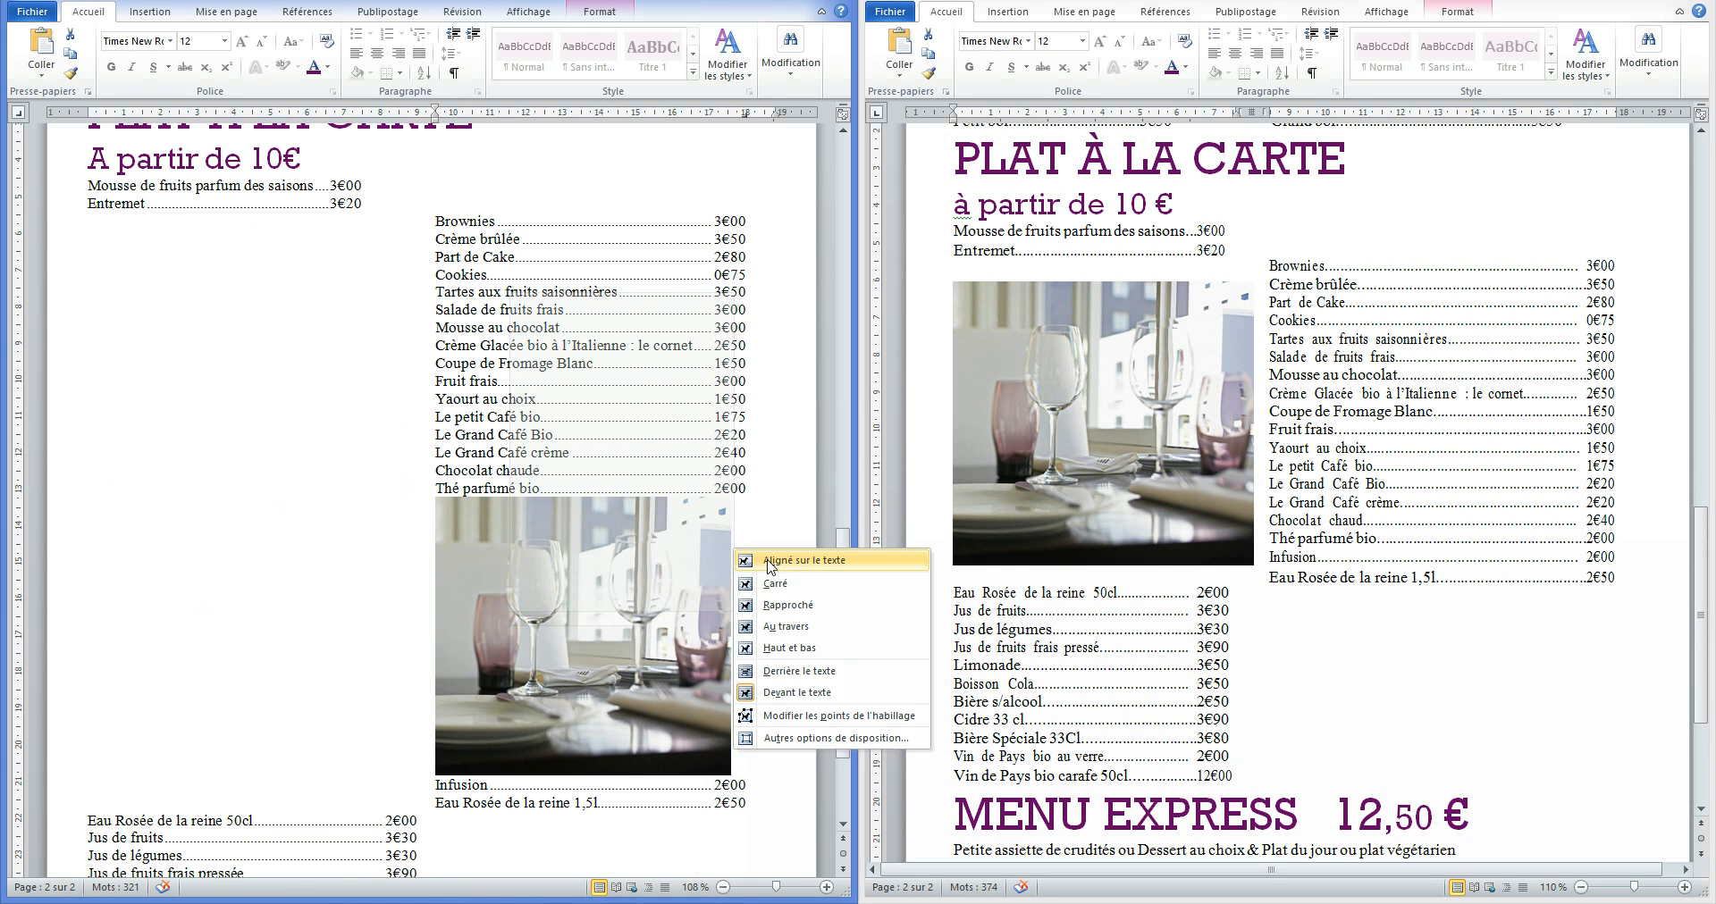
{"action": "left_click_drag", "start_coordinate": [563, 607], "coordinate": [507, 399]}
{"action": "left_click_drag", "start_coordinate": [500, 464], "coordinate": [519, 362]}
{"action": "left_click_drag", "start_coordinate": [500, 465], "coordinate": [513, 364]}
{"action": "left_click", "coordinate": [540, 473]}
{"action": "left_click", "coordinate": [543, 473]}
{"action": "left_click", "coordinate": [544, 473]}
{"action": "left_click", "coordinate": [544, 596]}
{"action": "left_click", "coordinate": [570, 477]}
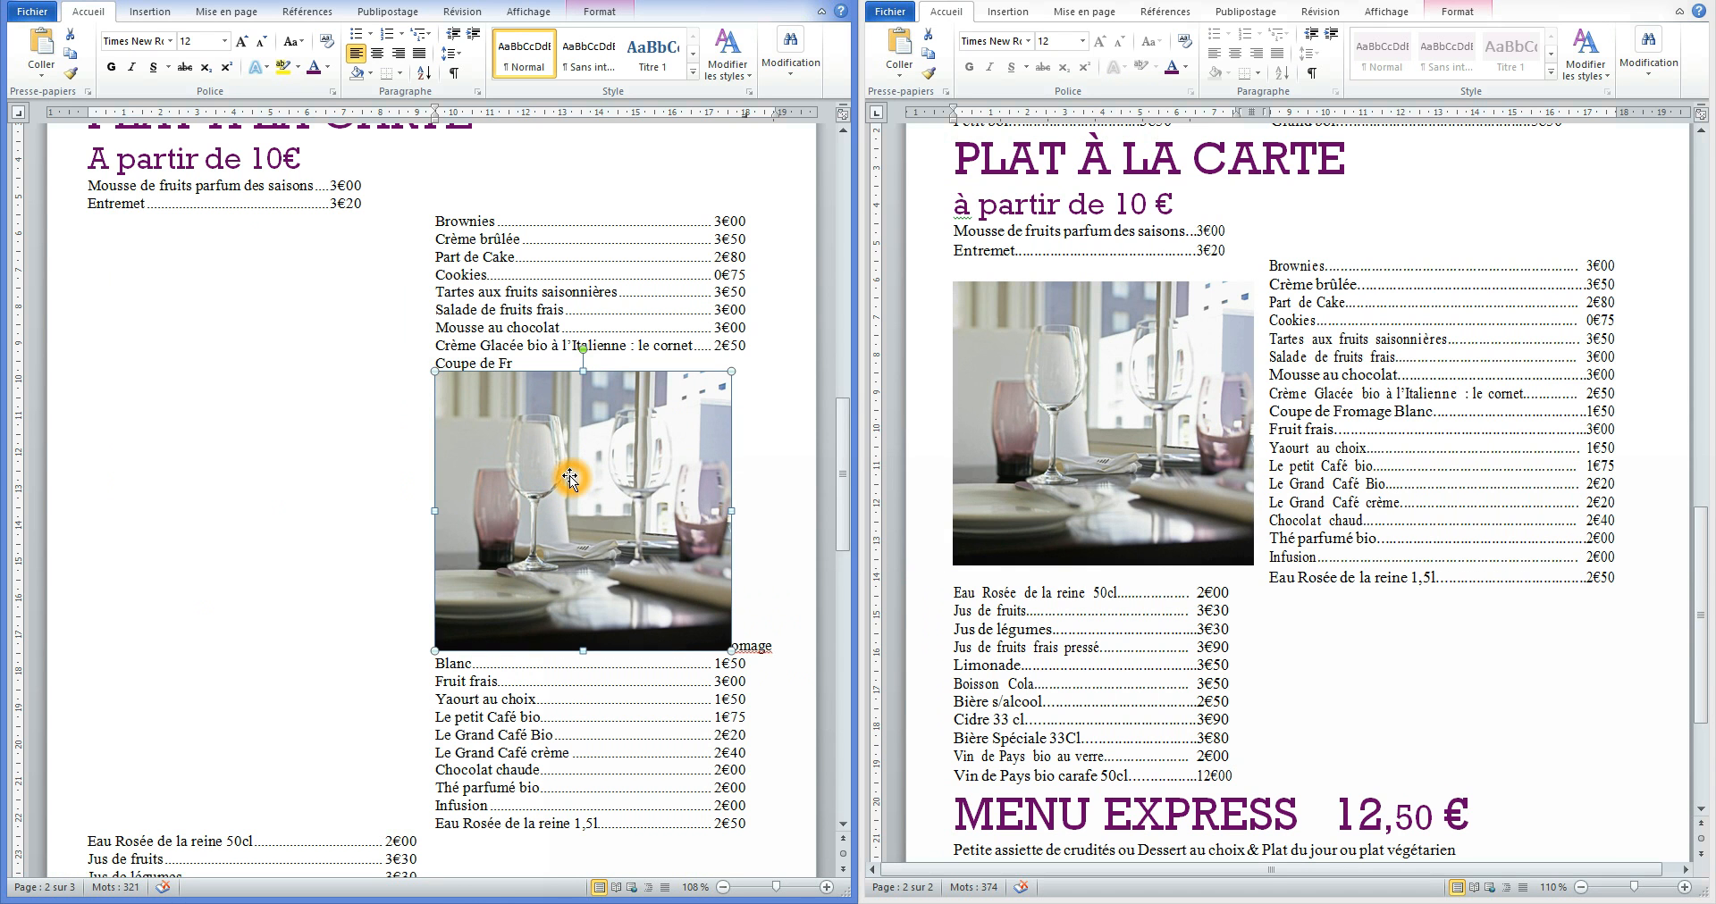
Set the wine glasses photo in front of the text and move it into the empty space beside the "Brownies" price column.
{"action": "right_click", "coordinate": [570, 479]}
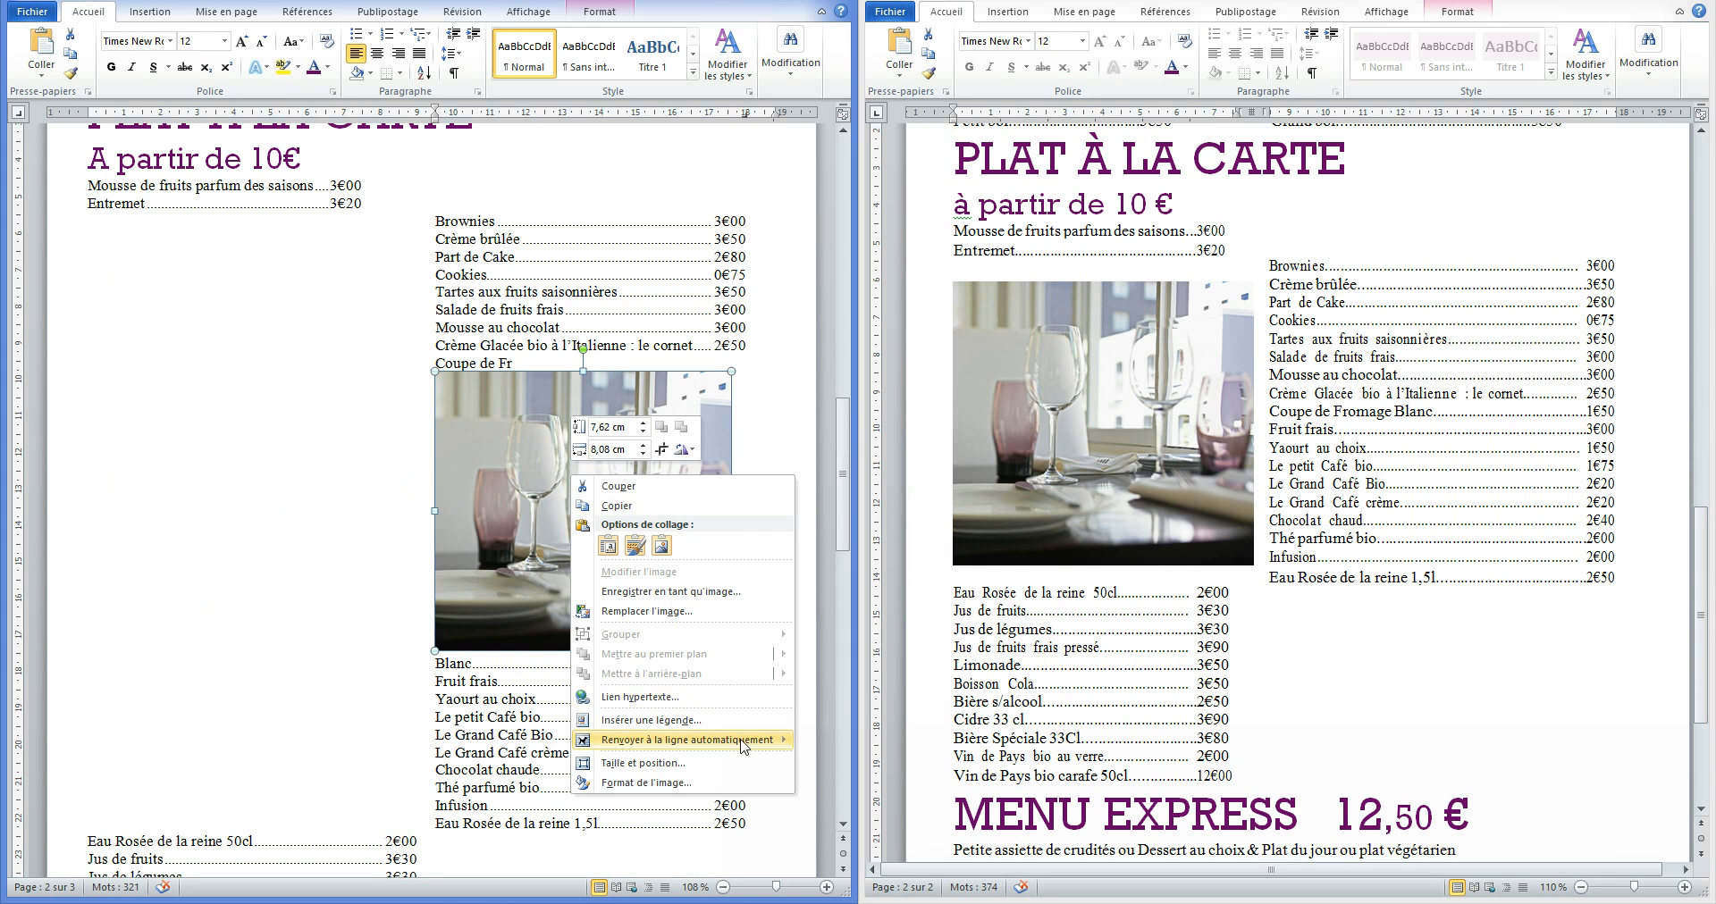
{"action": "mouse_move", "coordinate": [740, 747]}
{"action": "left_click", "coordinate": [899, 844]}
{"action": "left_click", "coordinate": [585, 473]}
{"action": "left_click_drag", "start_coordinate": [584, 474], "coordinate": [250, 319]}
Stretch the wine glasses photo horizontally to fill the space between the left margin and the "Brownies" price column.
{"action": "left_click_drag", "start_coordinate": [106, 356], "coordinate": [86, 357]}
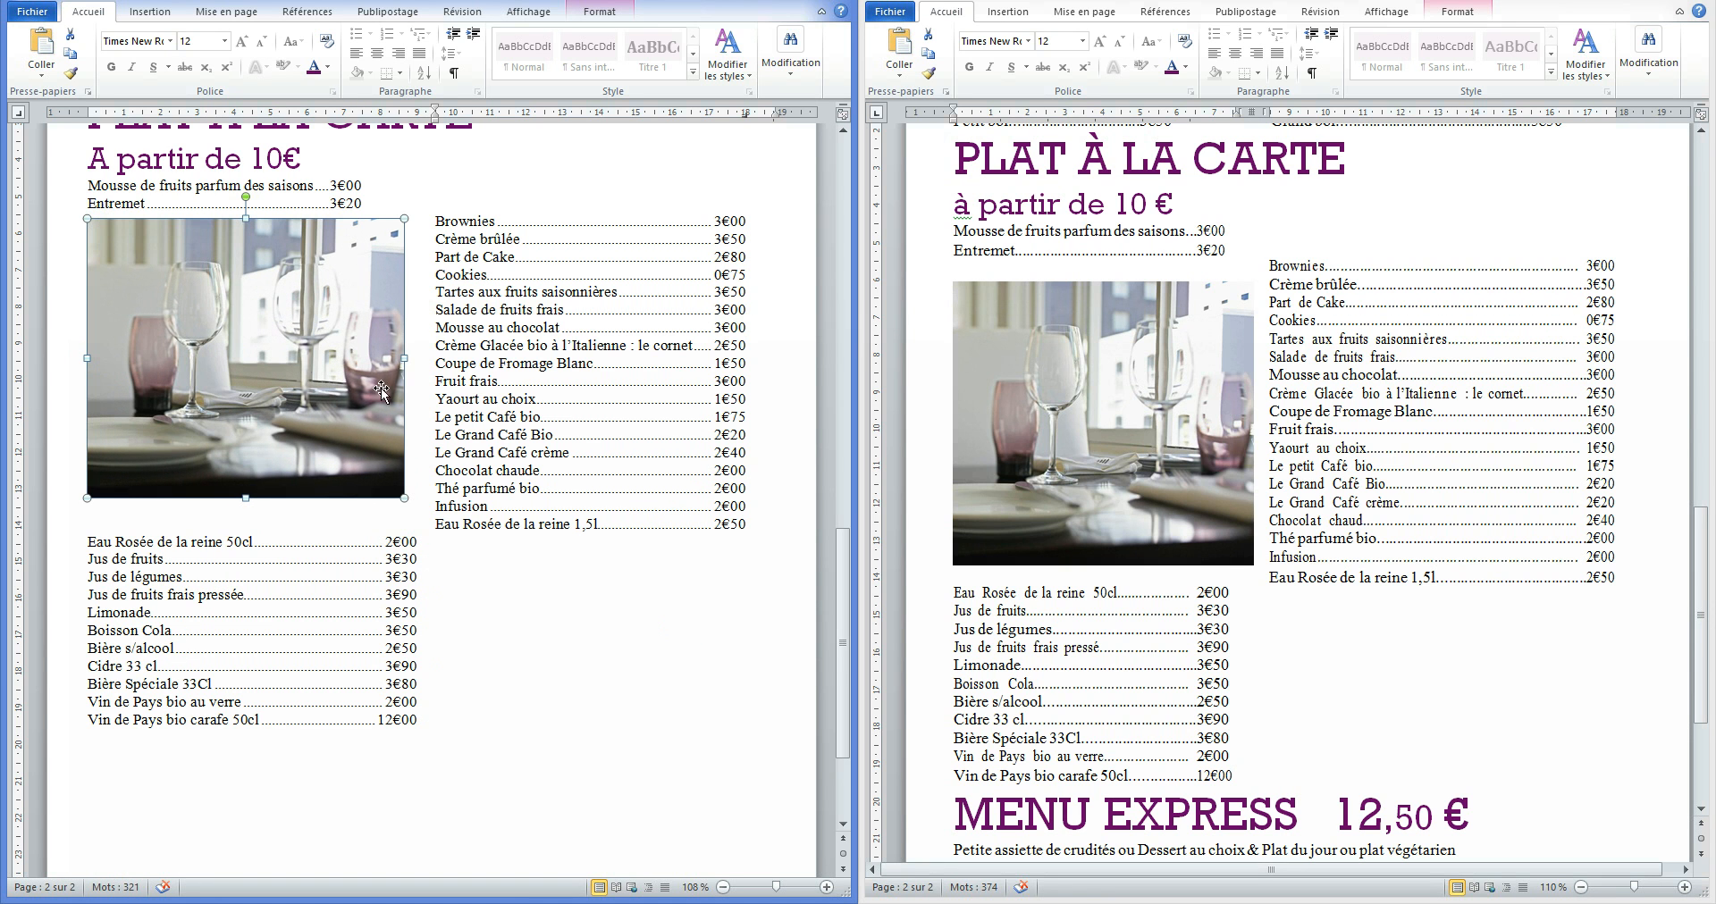
{"action": "left_click_drag", "start_coordinate": [404, 357], "coordinate": [424, 359]}
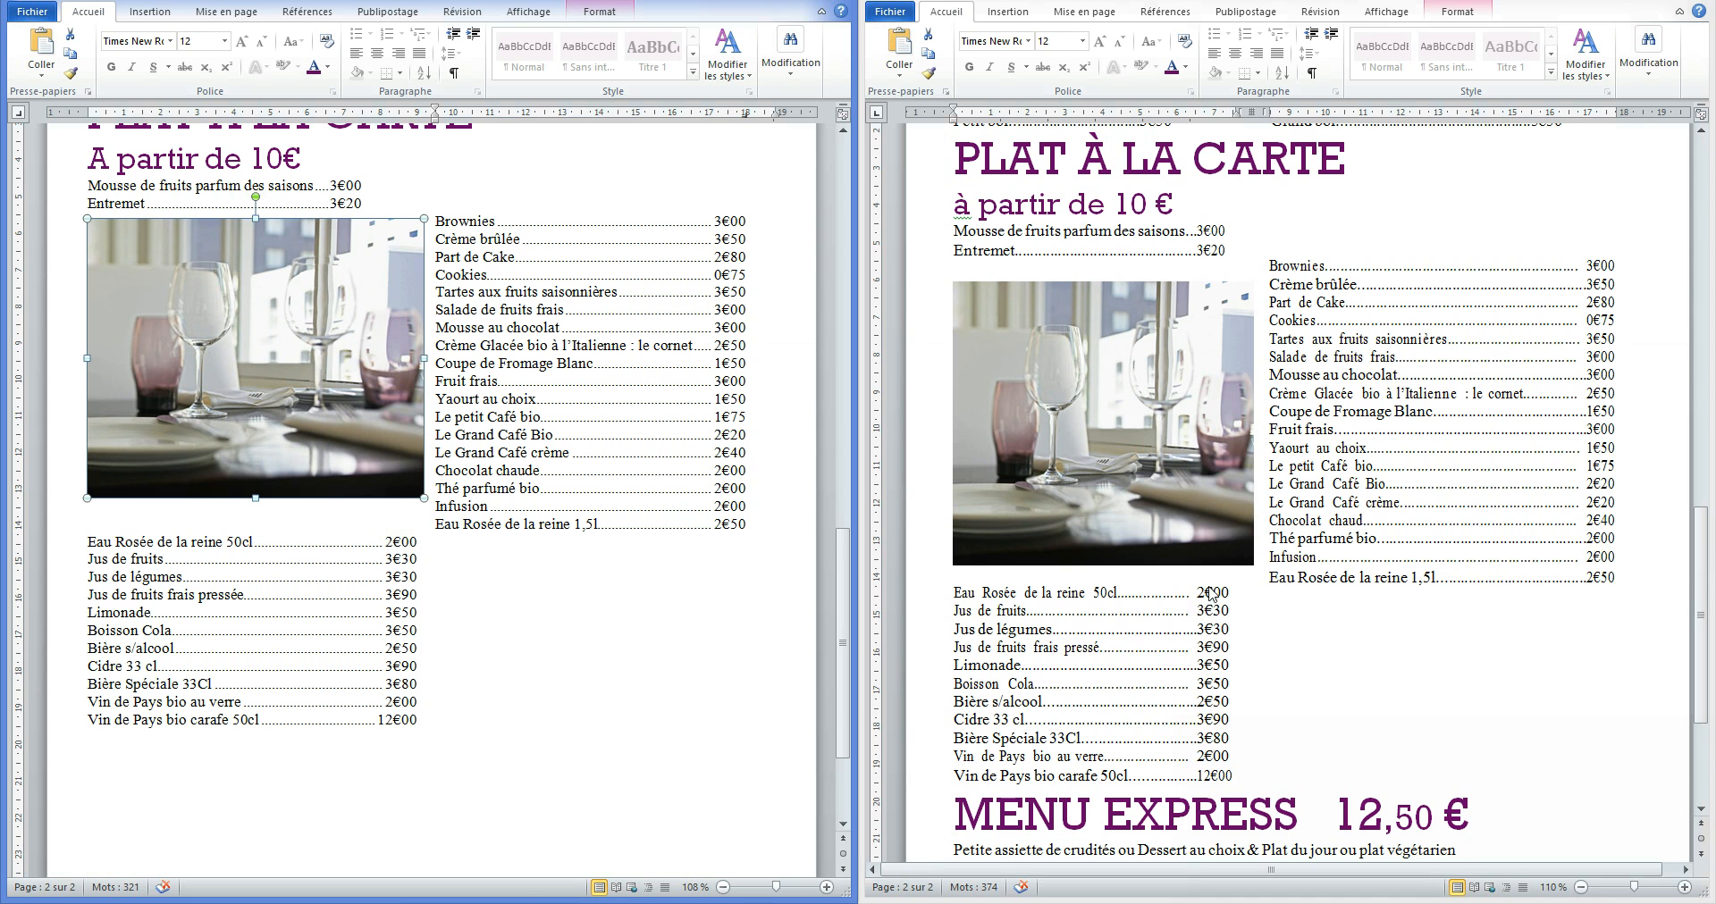
Move the right tab stop of the drink price lines, from "Eau Rosée de la reine 50cl" to "Vin de Pays bio carafe 50cl", to about 8 cm.
{"action": "left_click", "coordinate": [225, 541]}
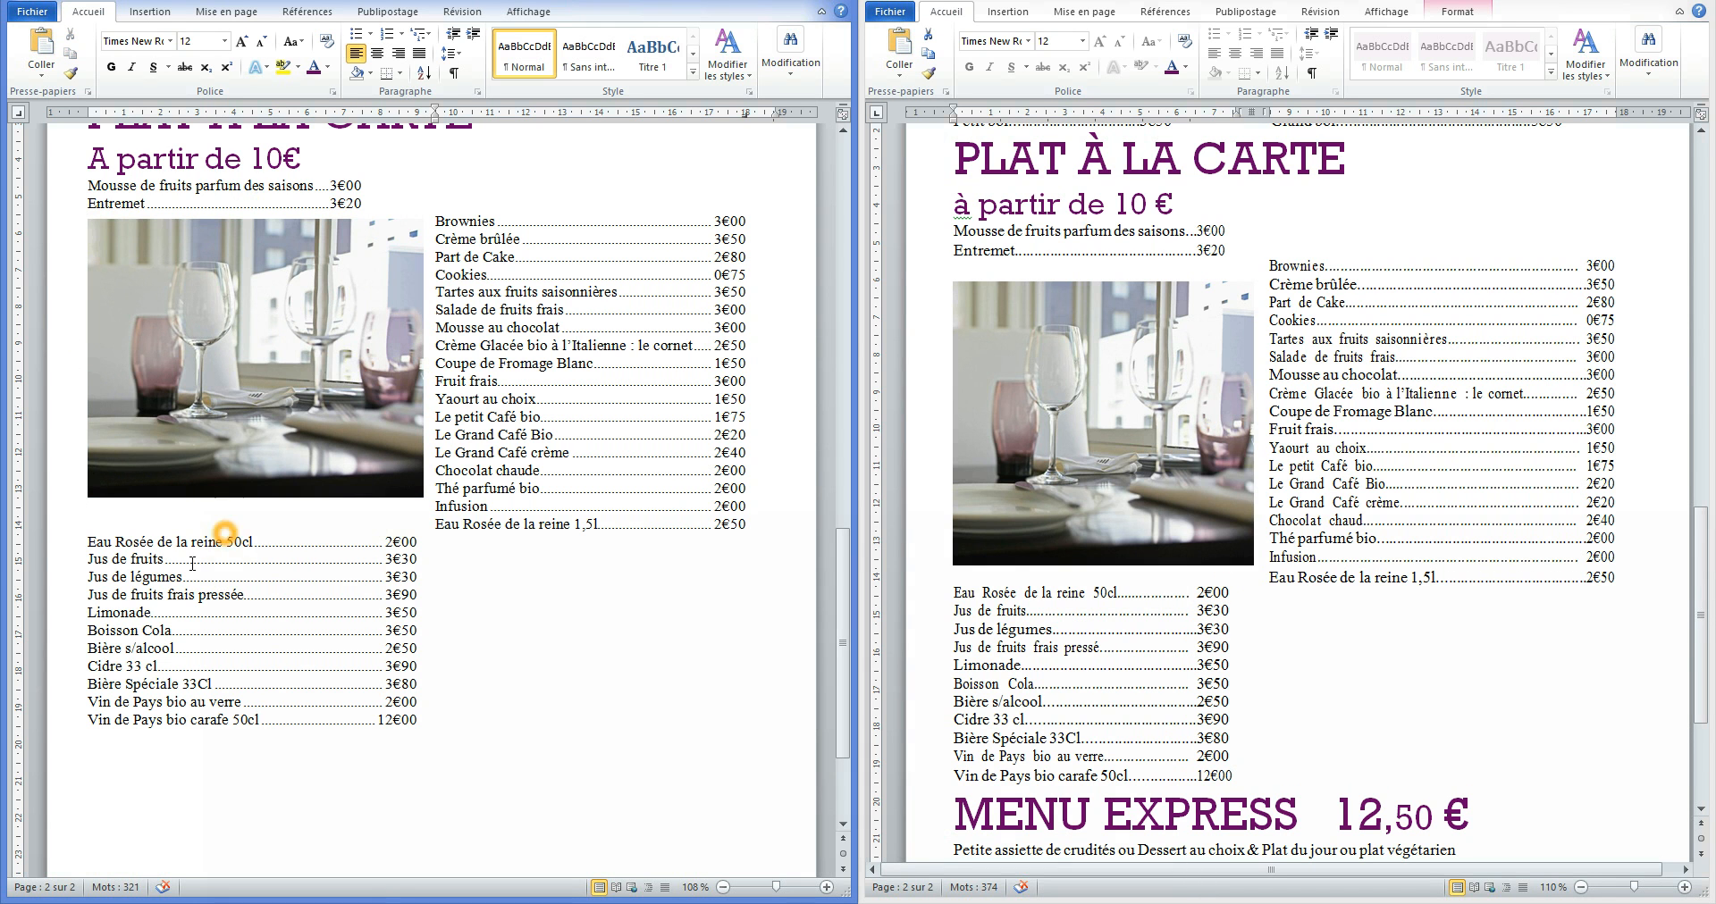
{"action": "left_click_drag", "start_coordinate": [63, 547], "coordinate": [92, 731]}
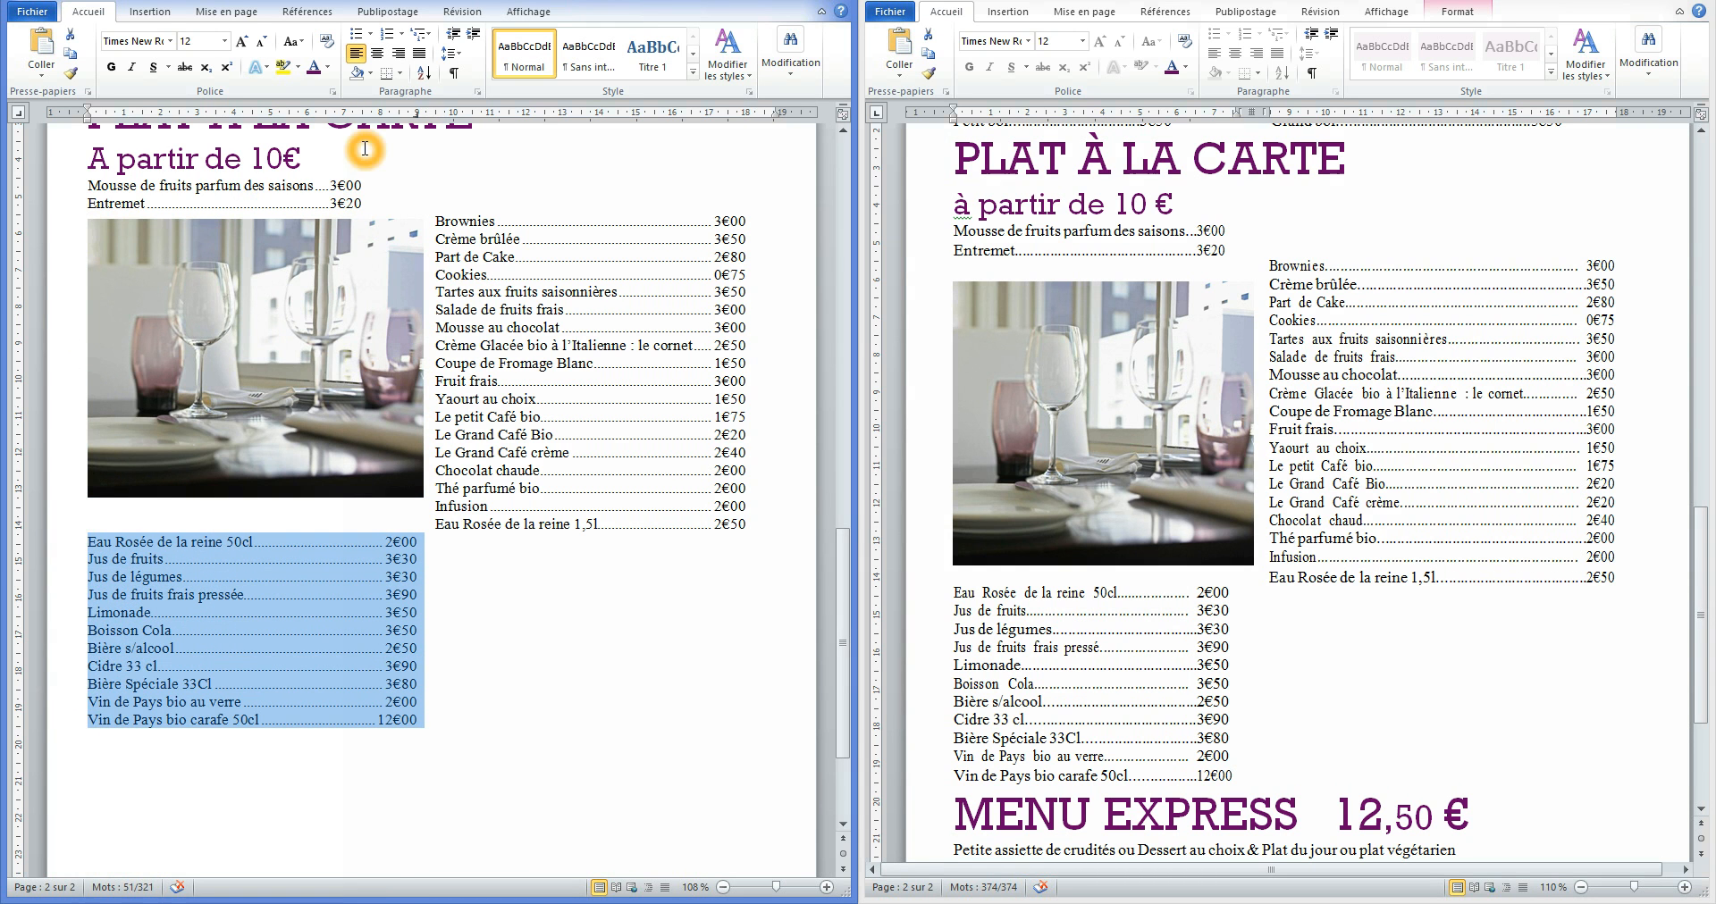
{"action": "left_click_drag", "start_coordinate": [418, 114], "coordinate": [378, 116]}
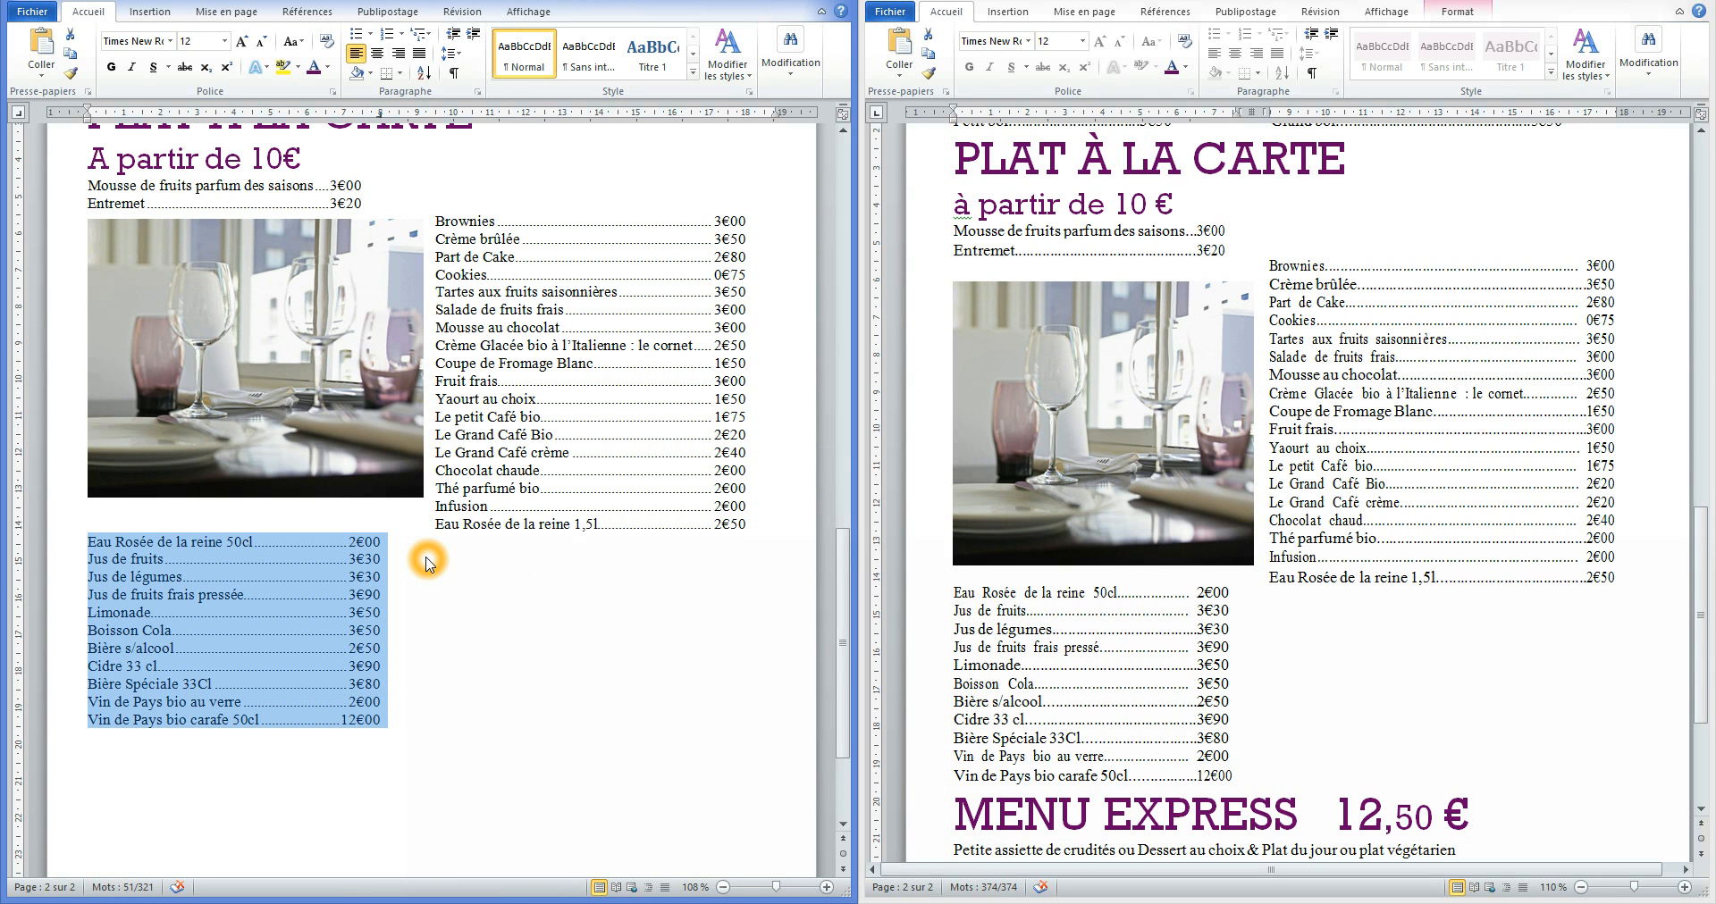
Stretch the wine glasses photo slightly downward so its lower edge comes closer to the "Eau Rosée de la reine 50cl" line.
{"action": "left_click", "coordinate": [358, 463]}
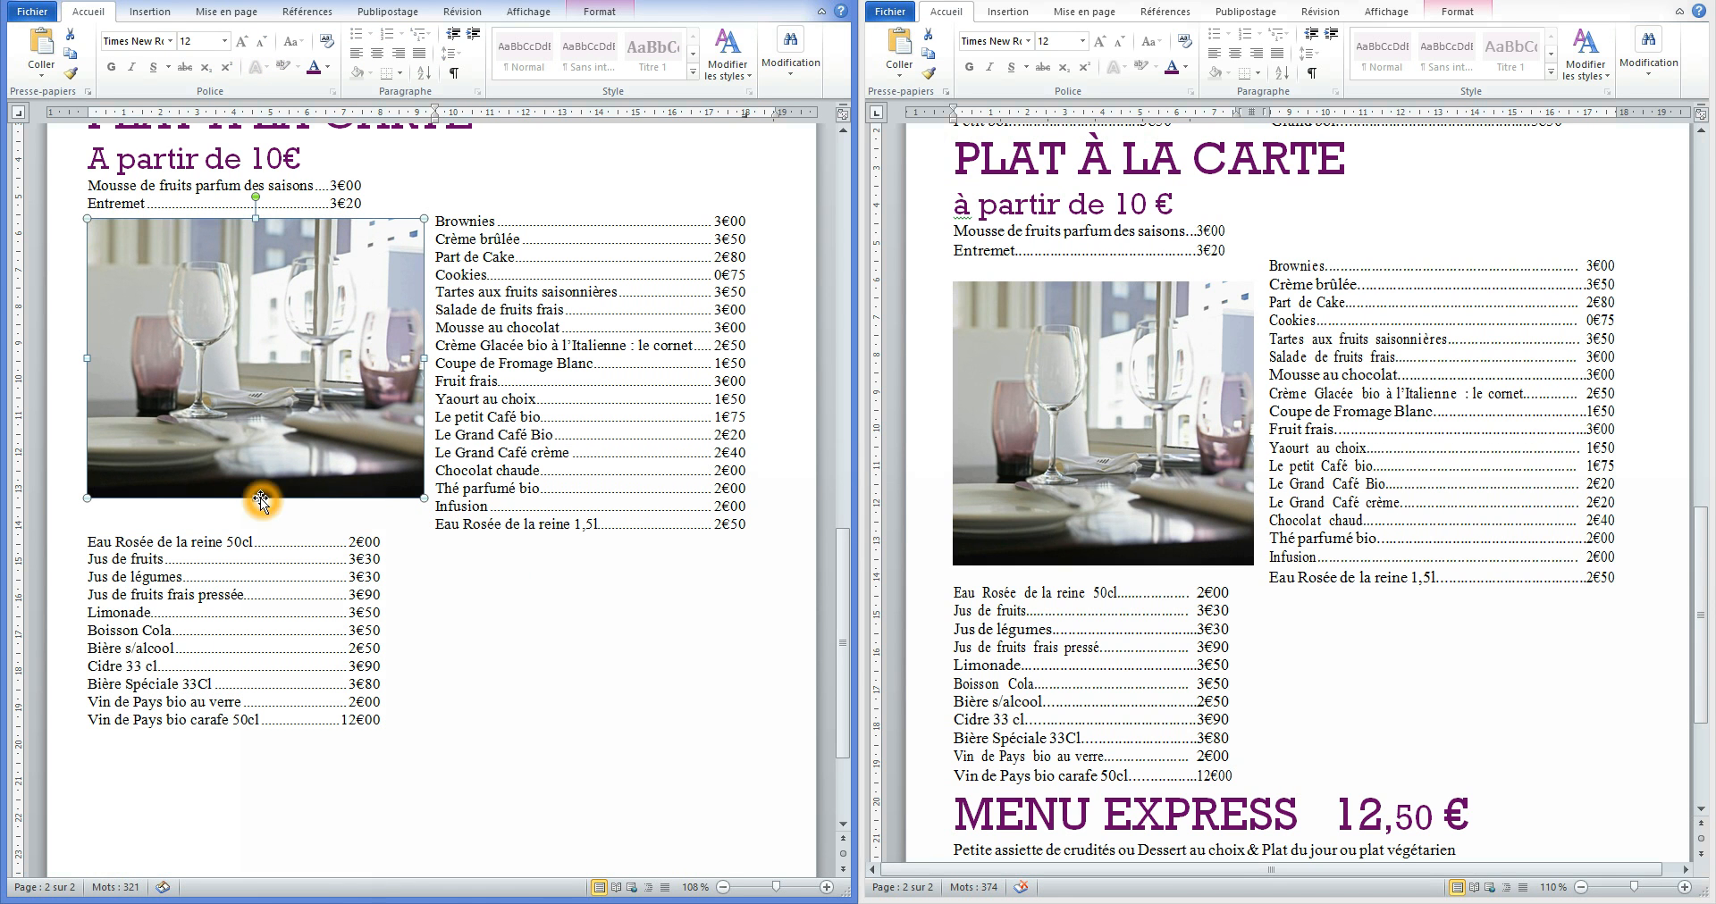
{"action": "left_click_drag", "start_coordinate": [256, 498], "coordinate": [258, 512]}
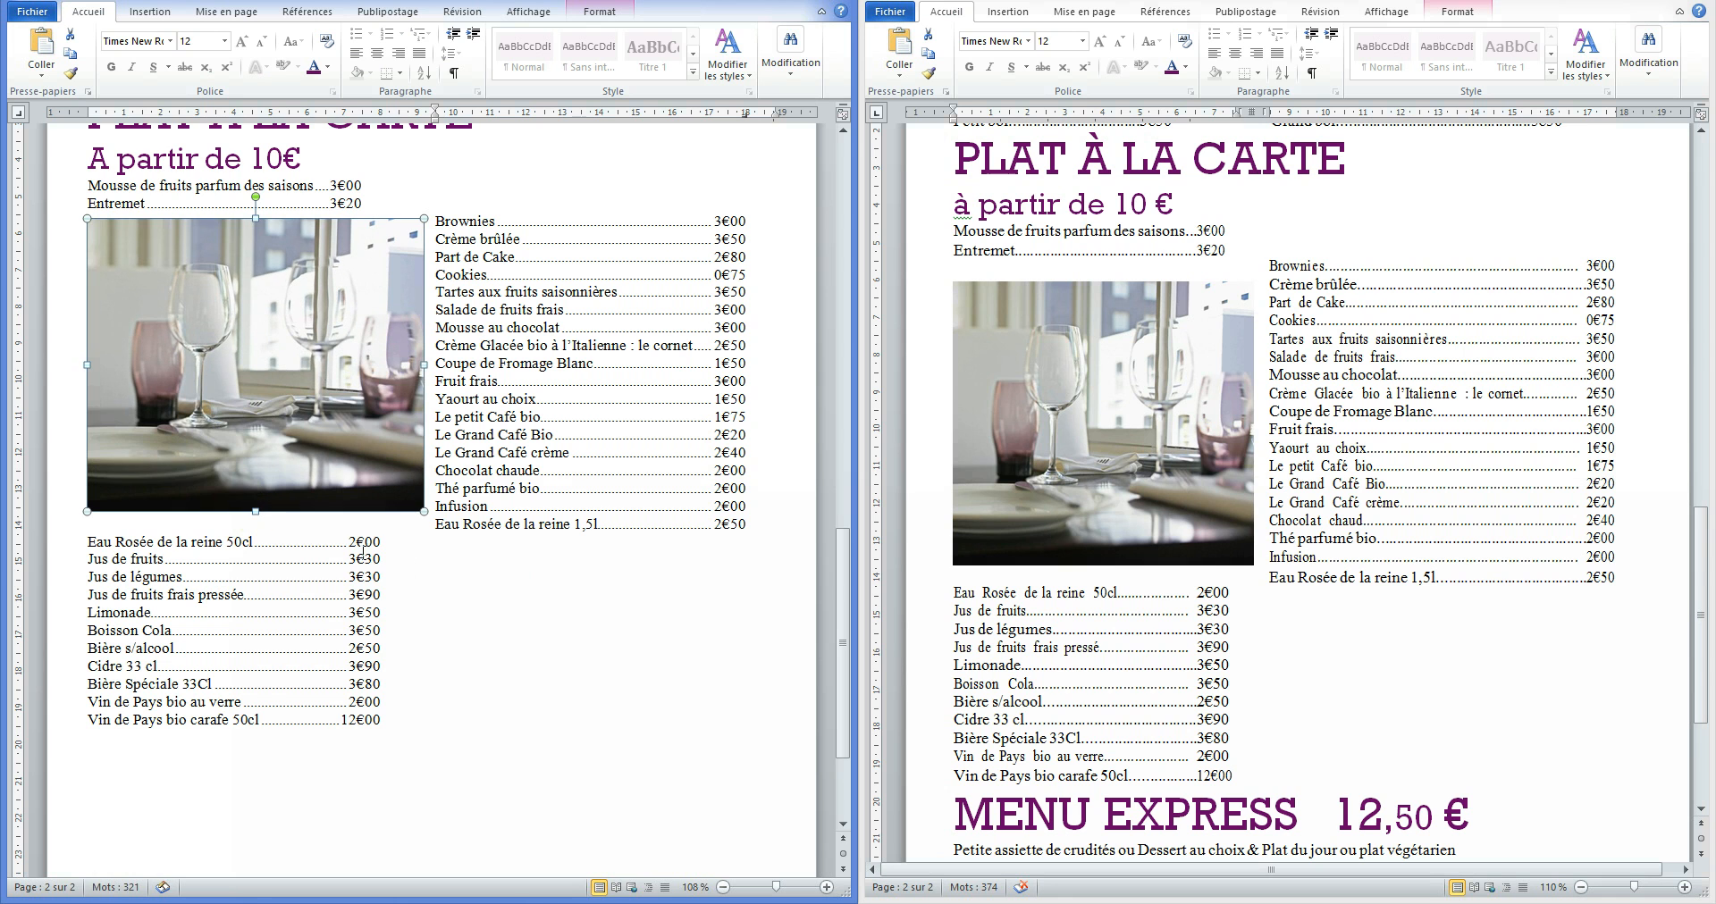
{"action": "left_click", "coordinate": [416, 572]}
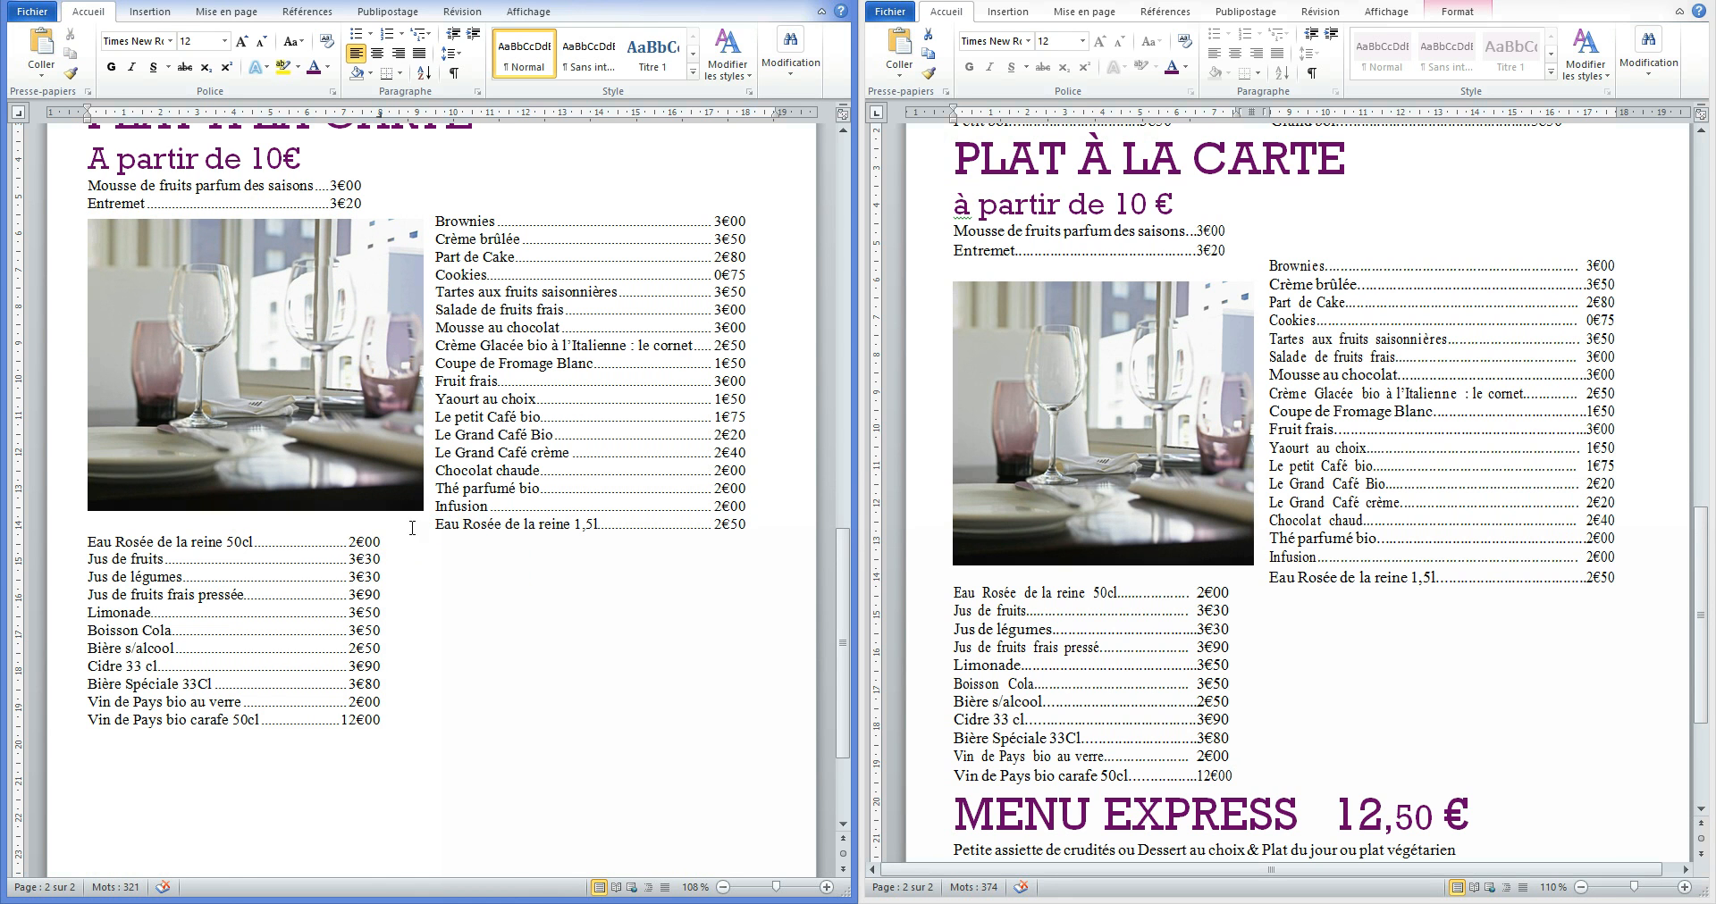
{"action": "left_click", "coordinate": [328, 472]}
{"action": "left_click_drag", "start_coordinate": [254, 513], "coordinate": [253, 516]}
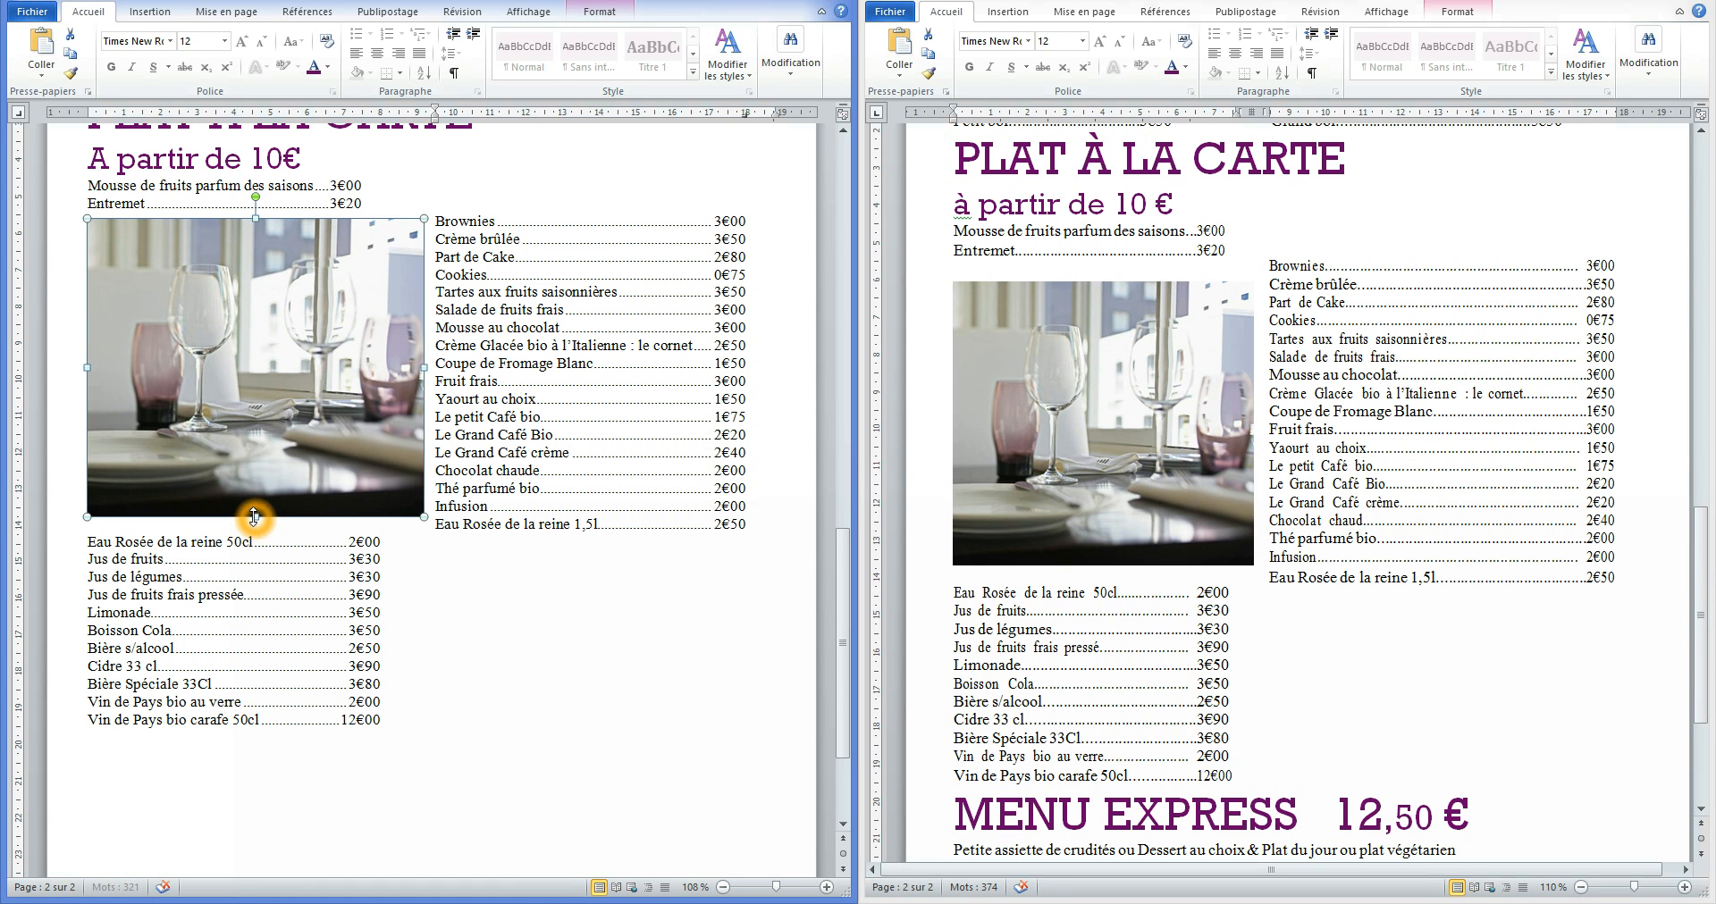
{"action": "left_click", "coordinate": [462, 524]}
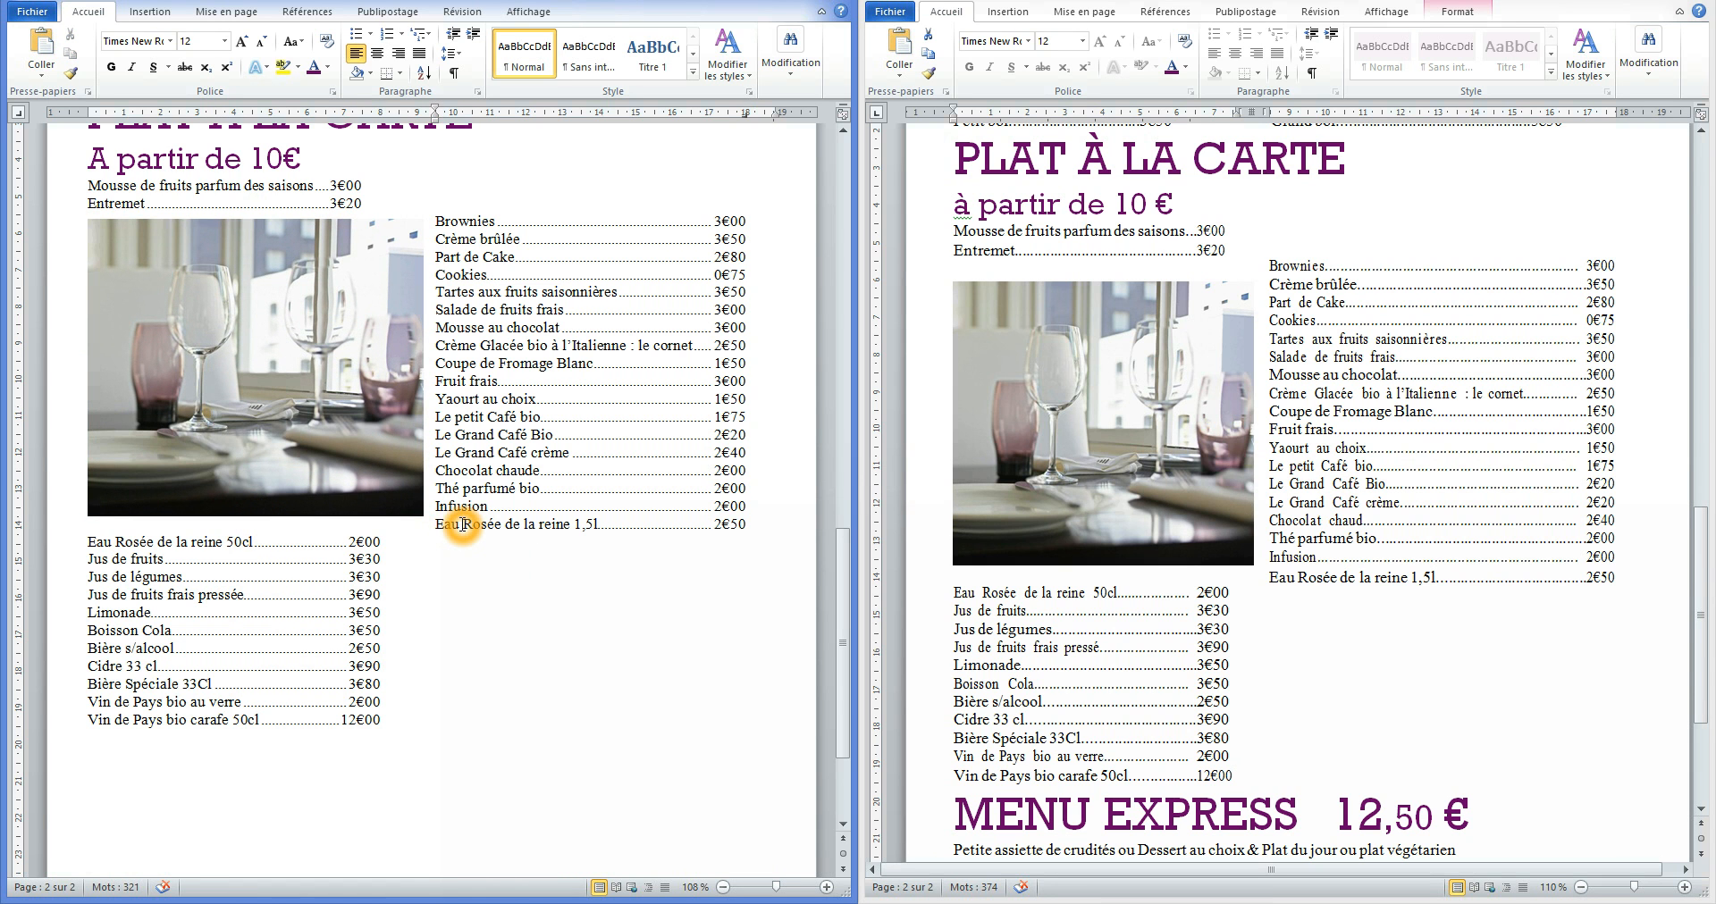
{"action": "left_click", "coordinate": [461, 538]}
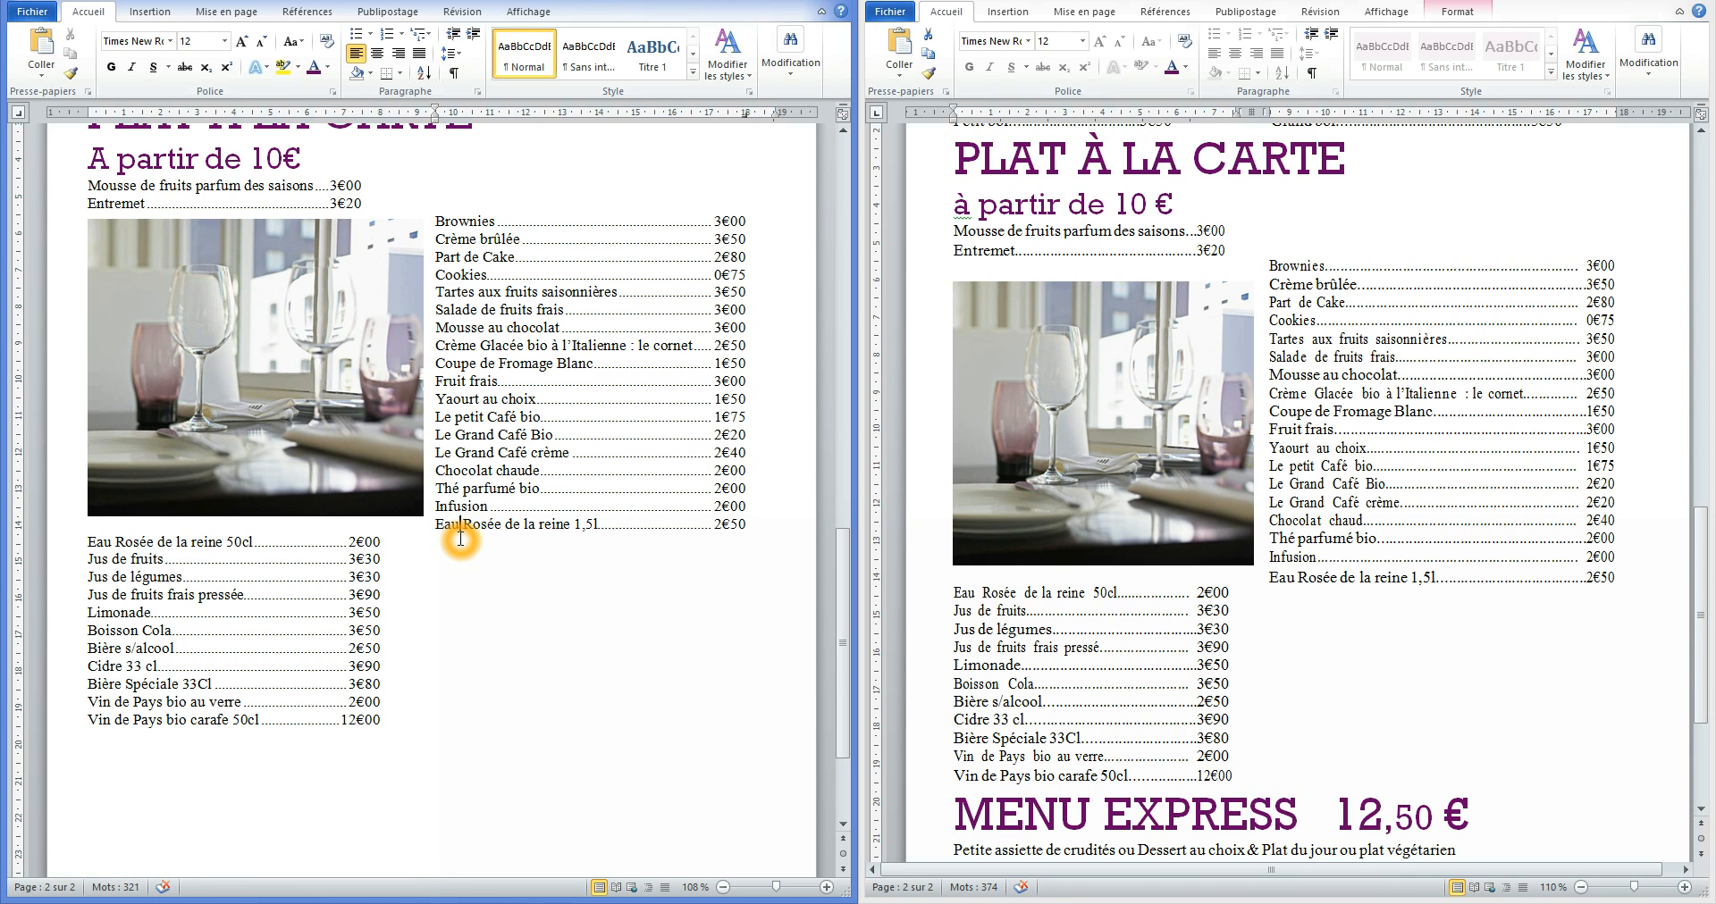
Add a new line reading "MENU EXPRESS" below the "Vin de Pays bio carafe 50cl" line.
{"action": "scroll", "coordinate": [461, 539], "scroll_direction": "down", "scroll_amount": 3}
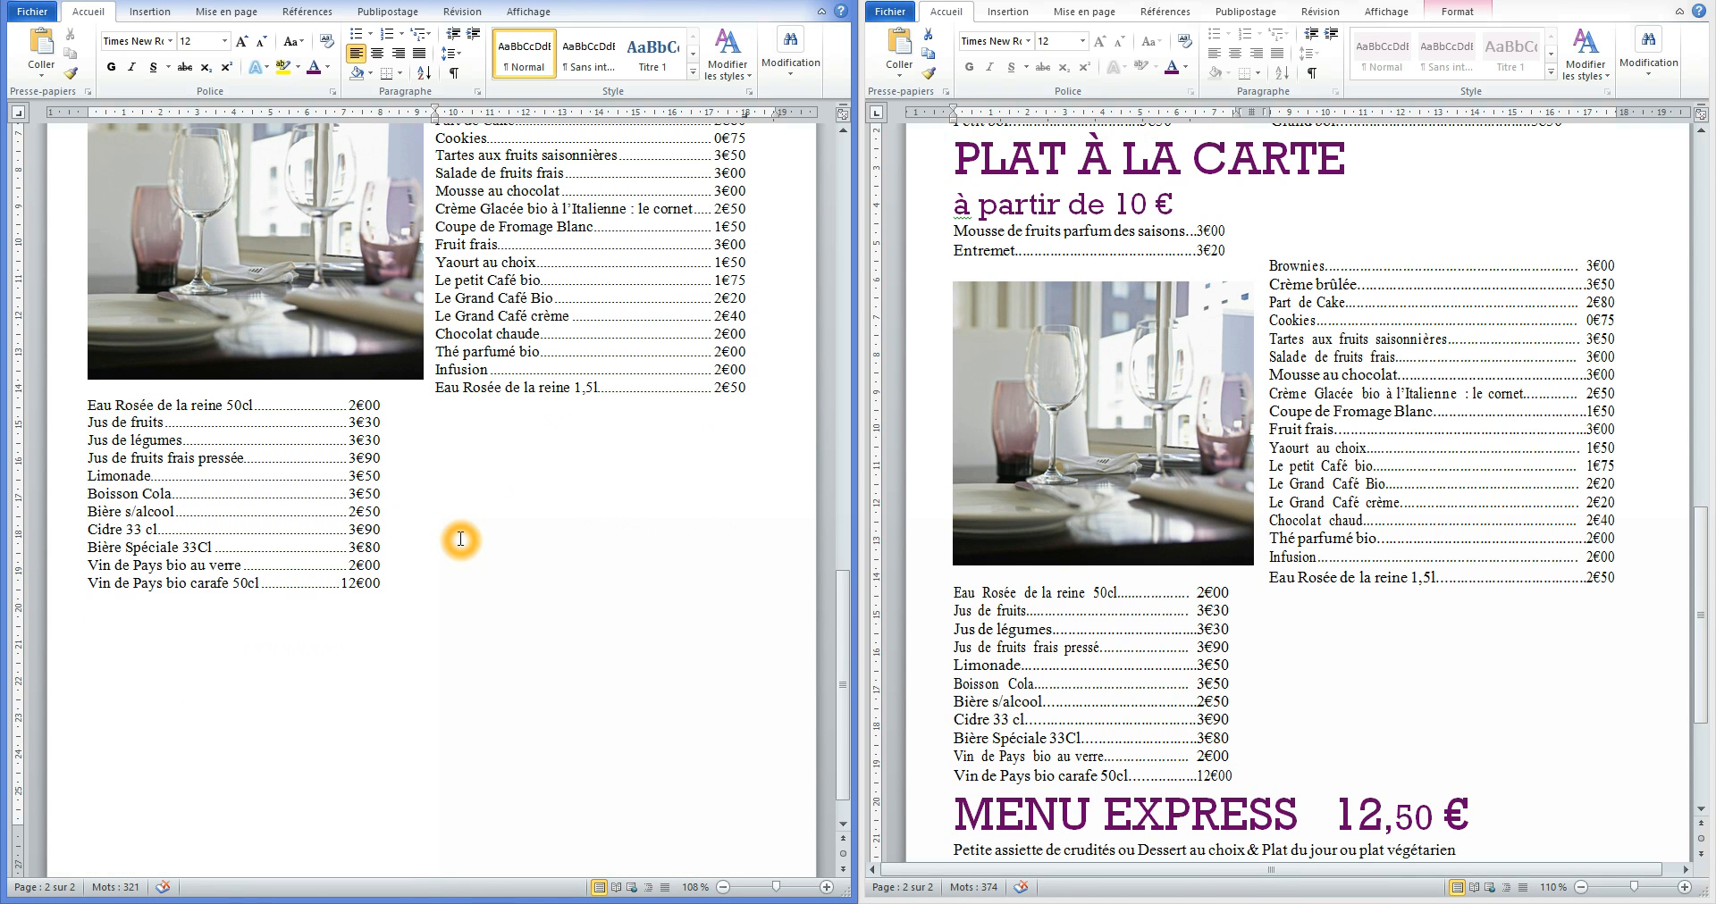
{"action": "left_click", "coordinate": [1284, 615]}
{"action": "left_click", "coordinate": [1262, 617]}
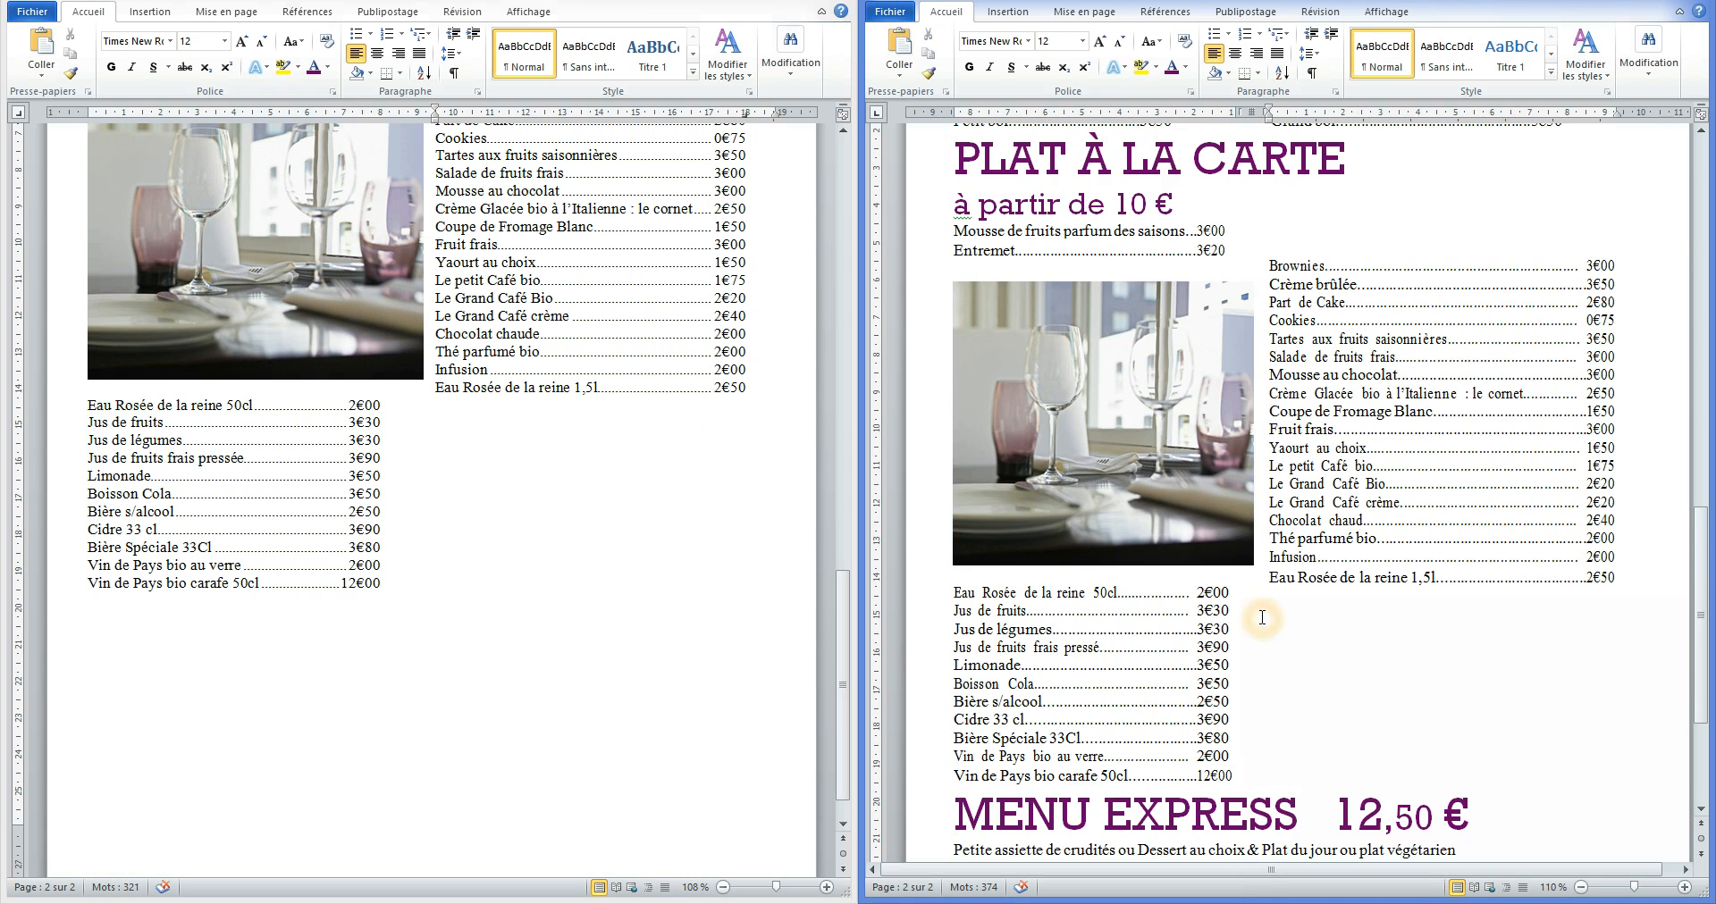
{"action": "scroll", "coordinate": [1262, 617], "scroll_direction": "down", "scroll_amount": 5}
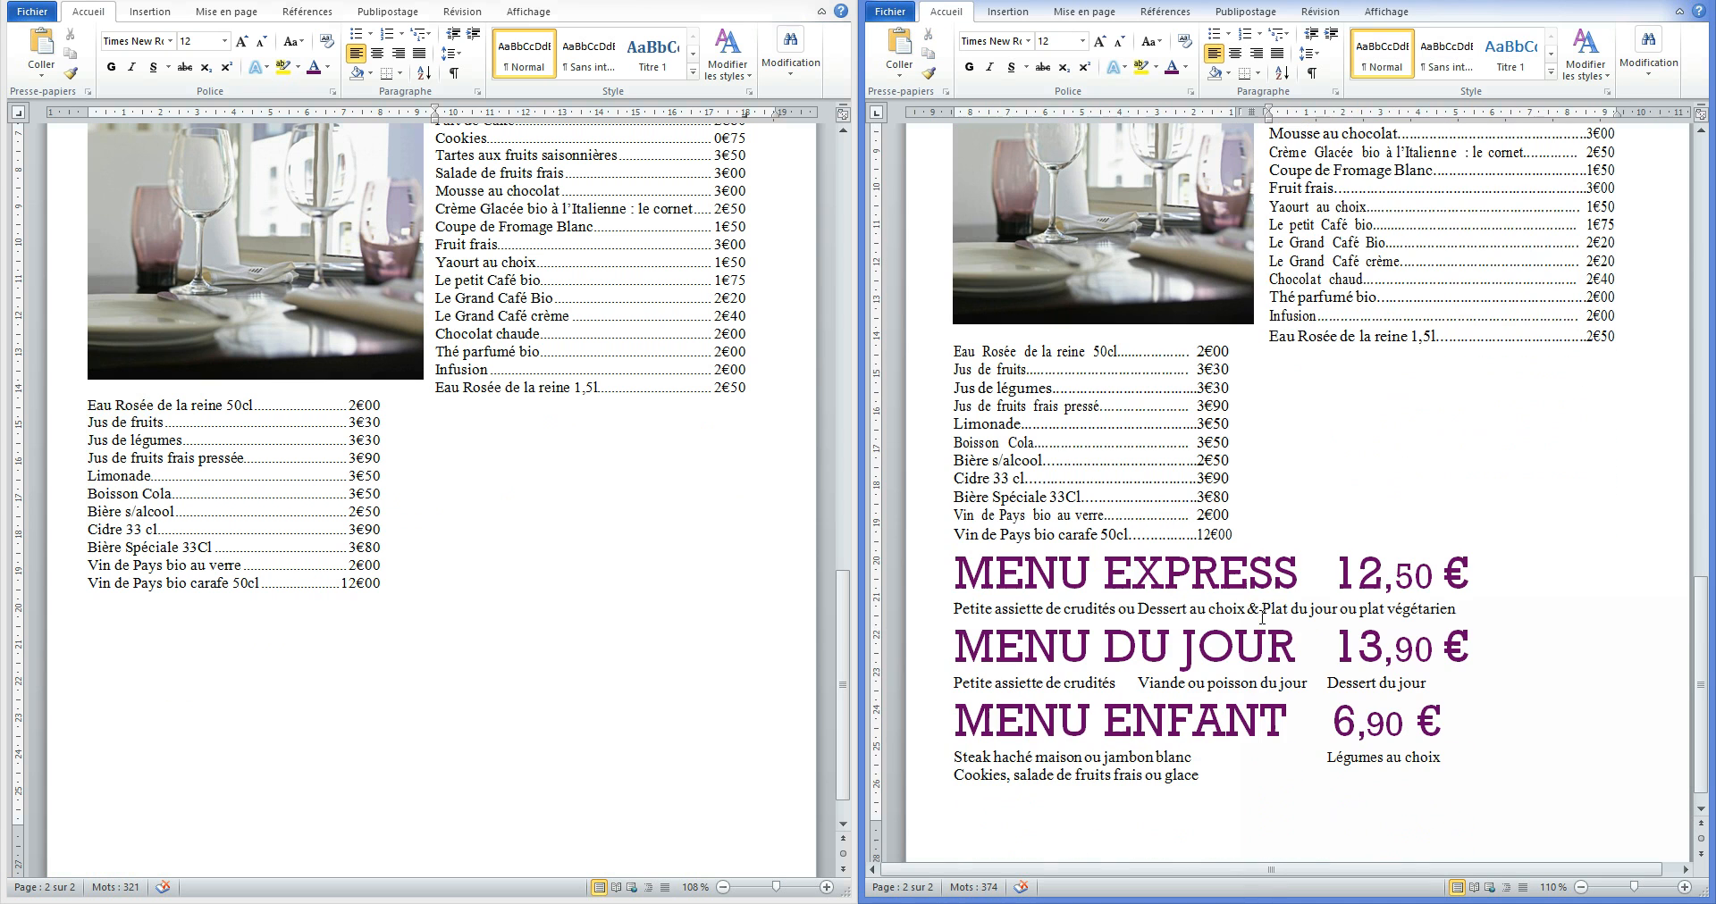
{"action": "left_click", "coordinate": [187, 637]}
{"action": "left_click", "coordinate": [417, 580]}
{"action": "key", "text": "Return"}
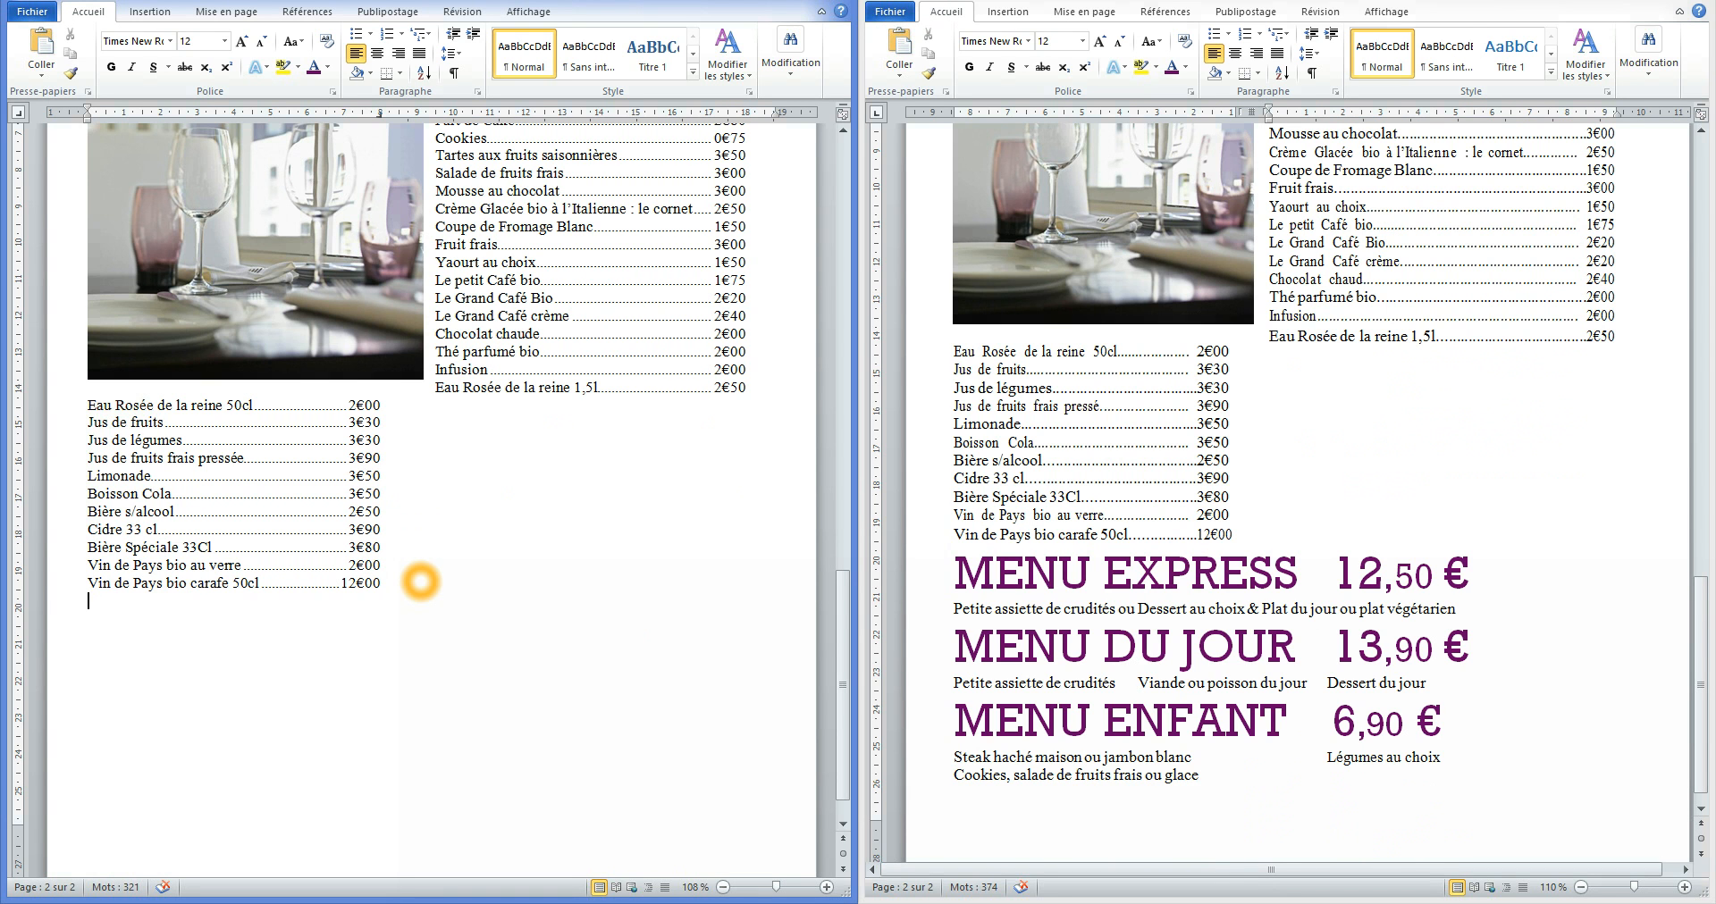
{"action": "type", "text": "MENU EXPRESS"}
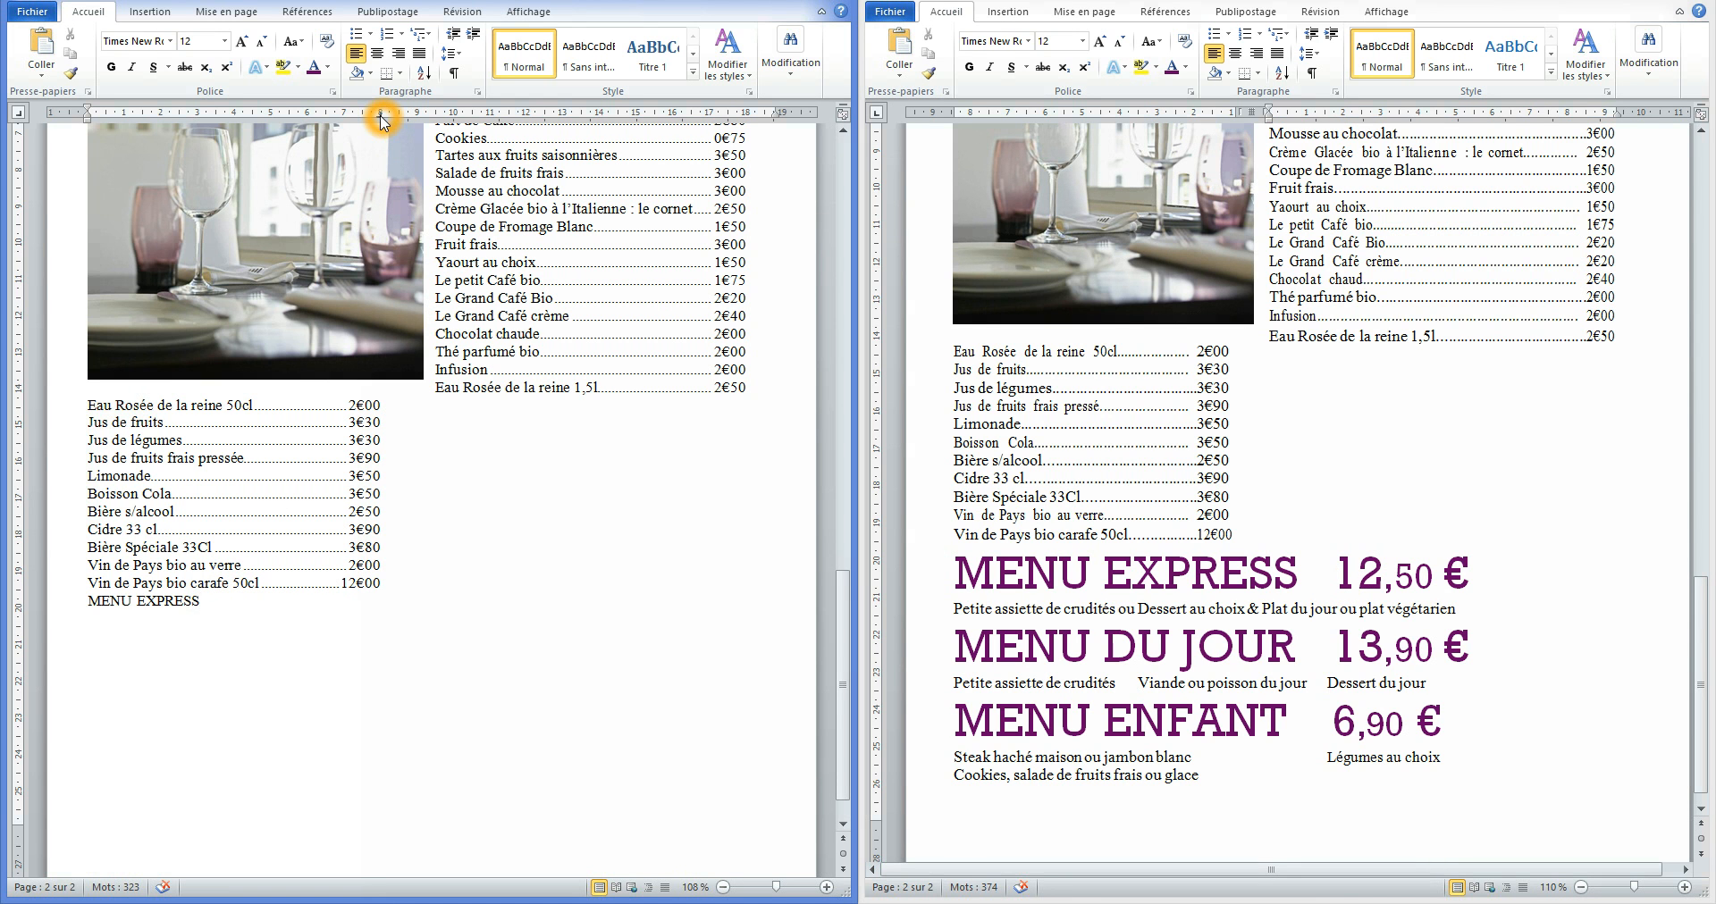
Add the tabbed price "12,50€" to the MENU EXPRESS line.
{"action": "key", "text": "Tab"}
{"action": "type", "text": "12"}
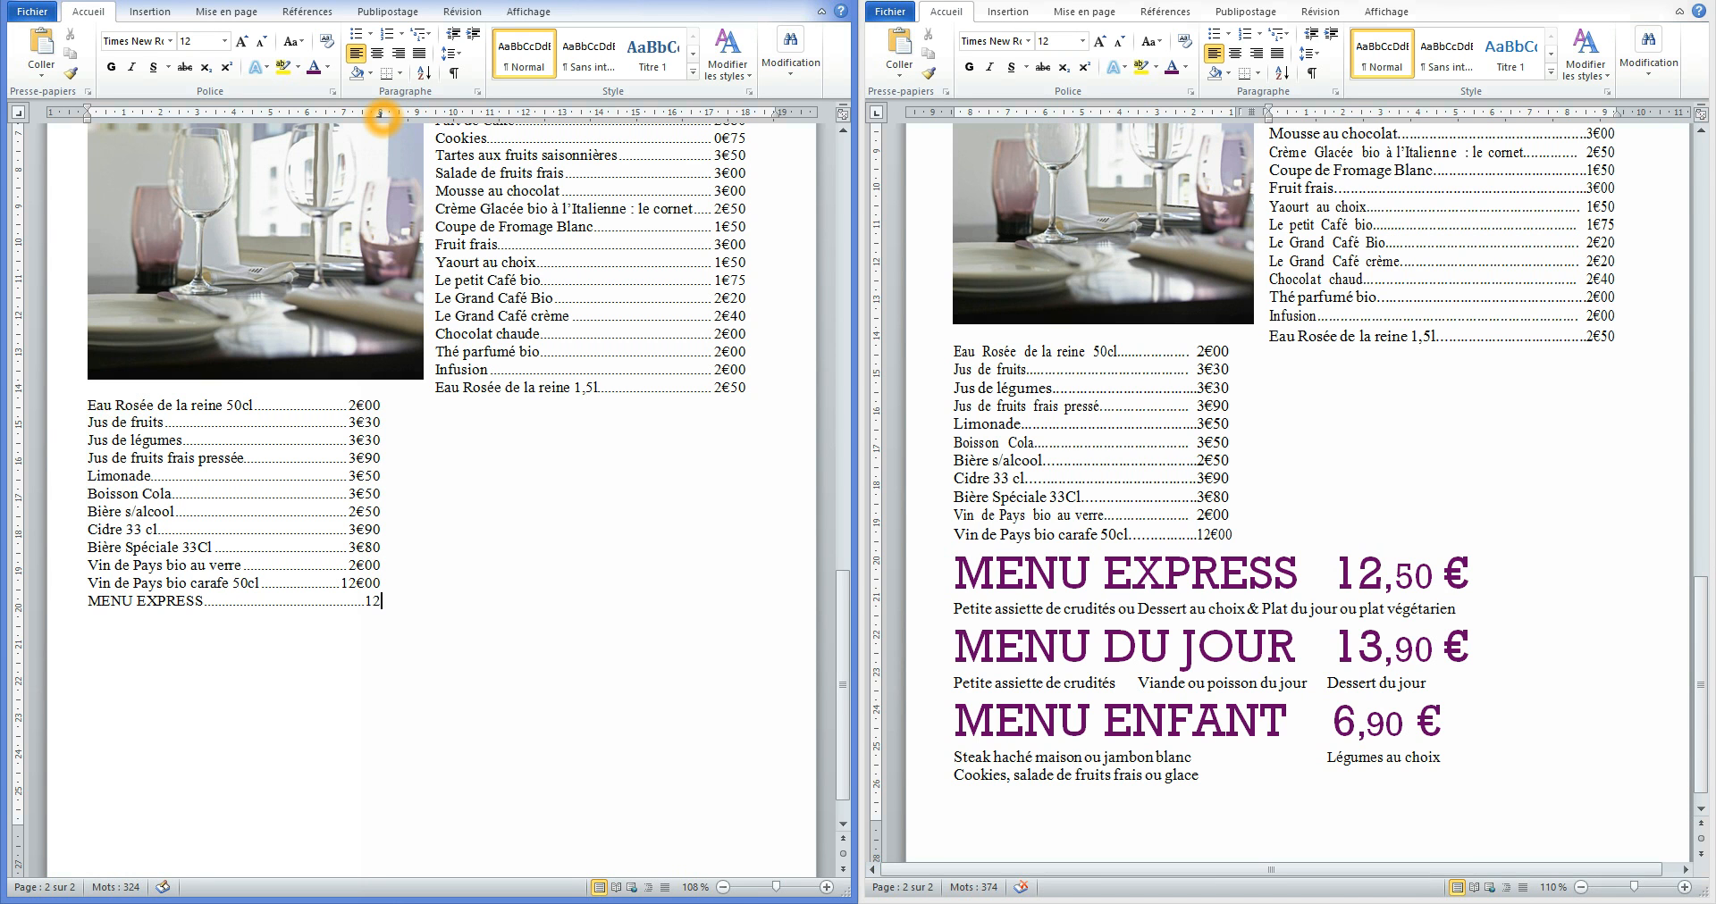
{"action": "type", "text": ",50"}
{"action": "left_click", "coordinate": [397, 604]}
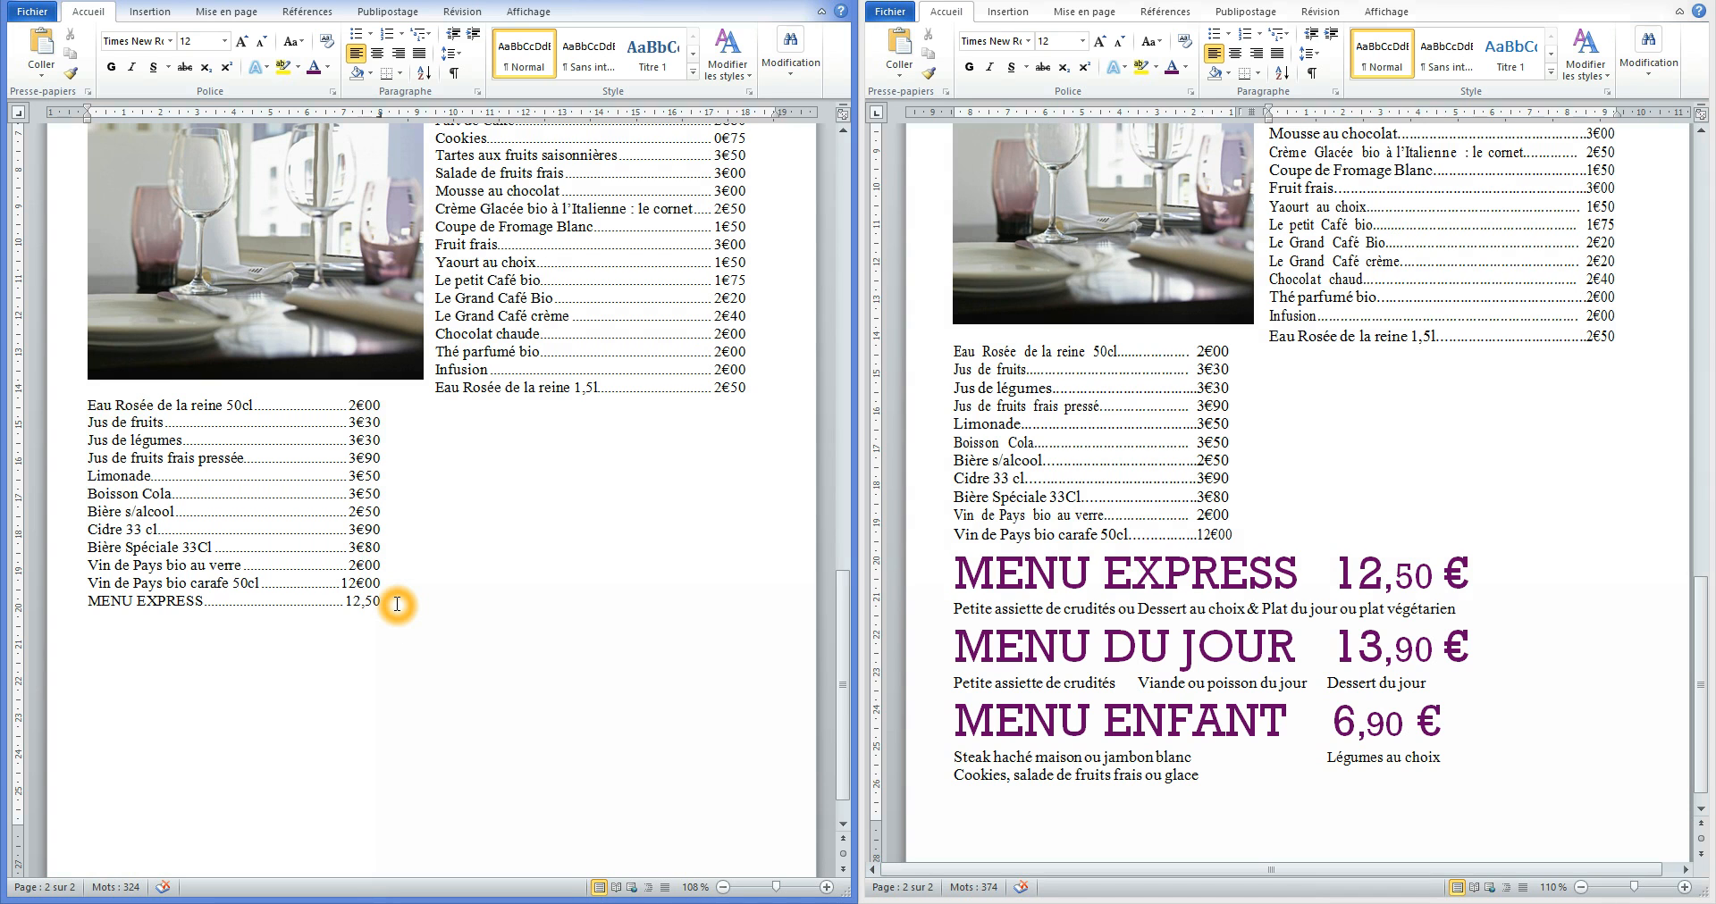
{"action": "type", "text": "€"}
Remove the dotted leader from the tab stop of the MENU EXPRESS line.
{"action": "left_click_drag", "start_coordinate": [406, 600], "coordinate": [345, 601]}
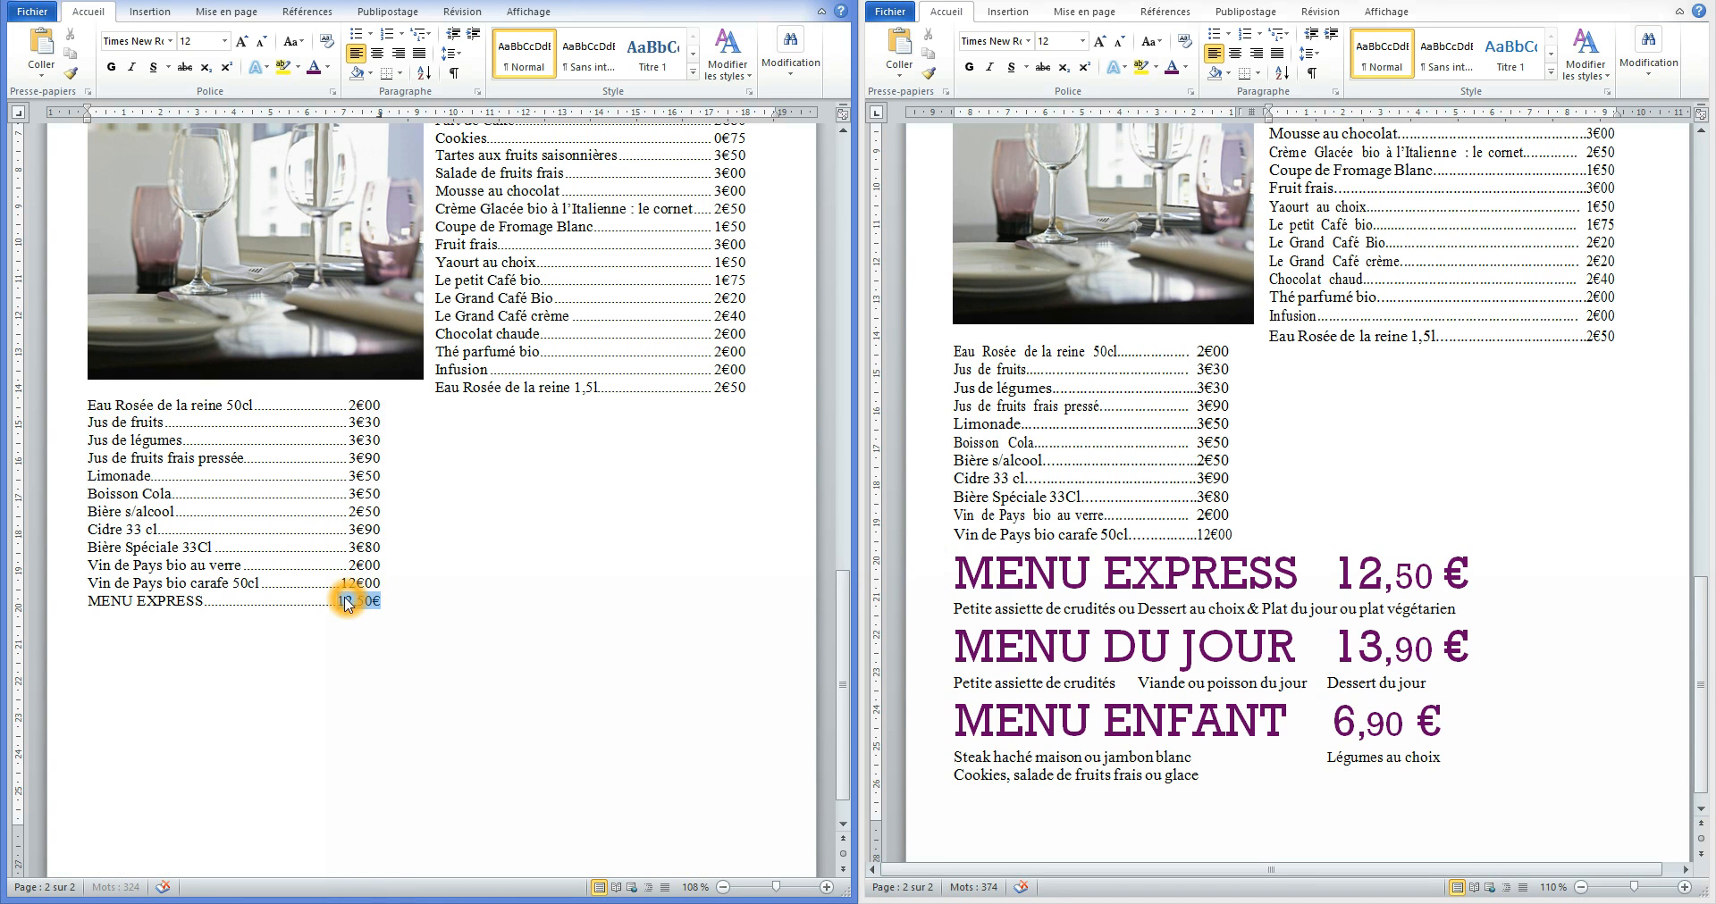
{"action": "double_click", "coordinate": [380, 116]}
{"action": "left_click", "coordinate": [326, 493]}
{"action": "left_click", "coordinate": [359, 534]}
{"action": "left_click", "coordinate": [436, 564]}
{"action": "left_click", "coordinate": [393, 603]}
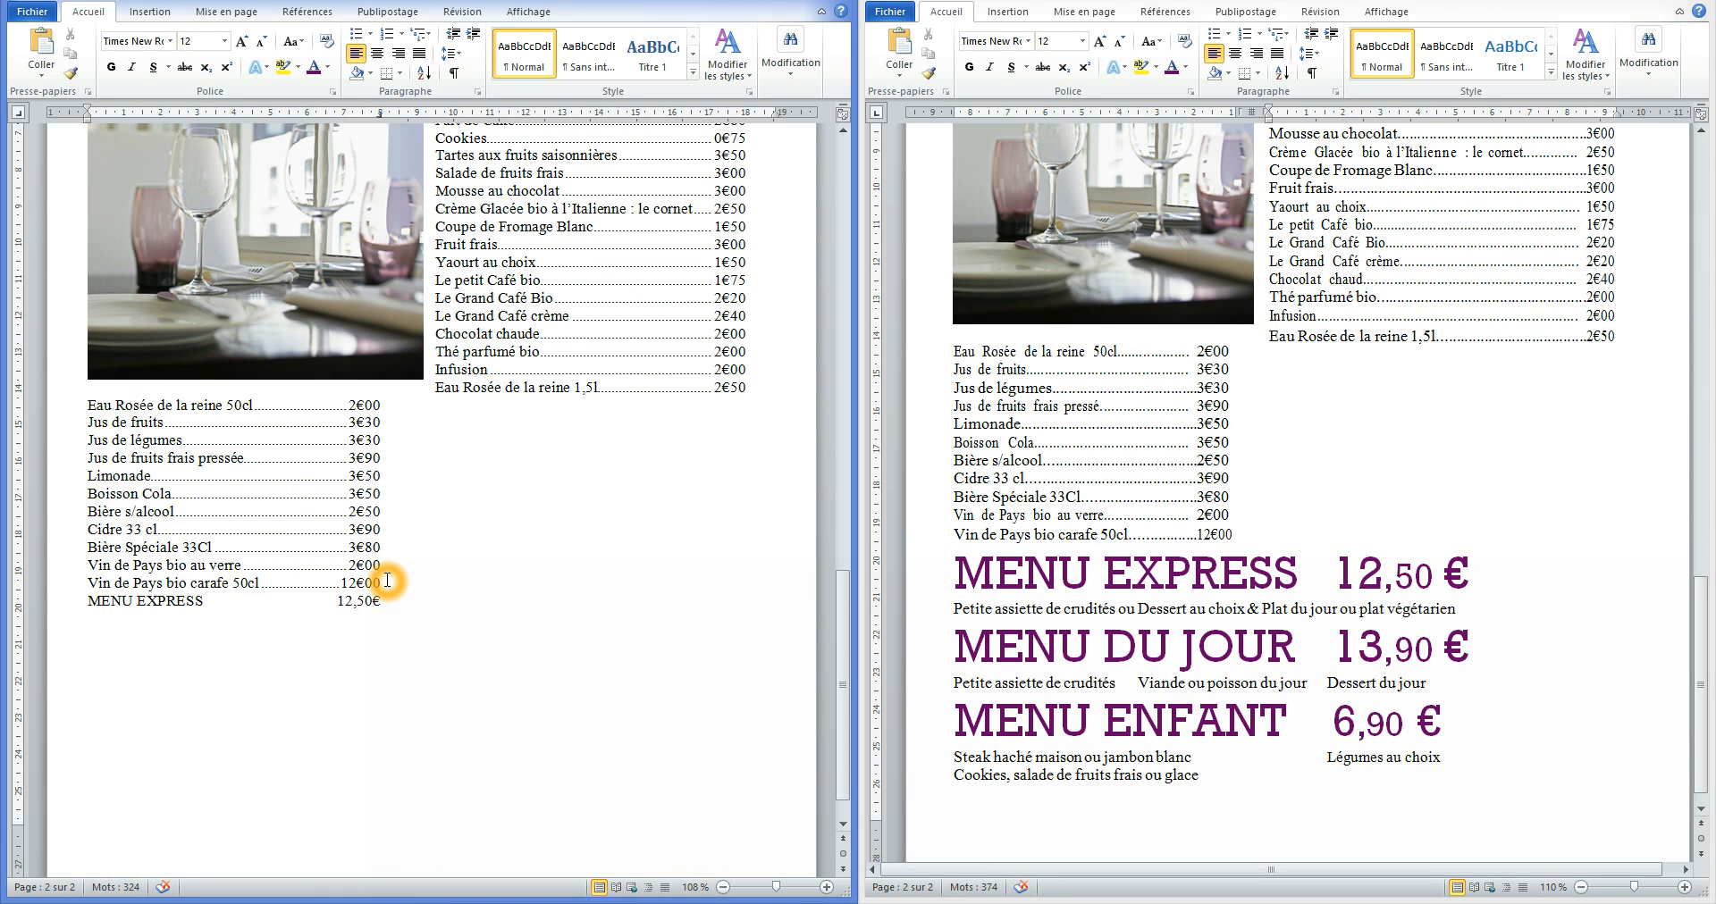
Move the MENU EXPRESS line's tab stop to about 5 cm so the price sits close to the title.
{"action": "left_click", "coordinate": [159, 609]}
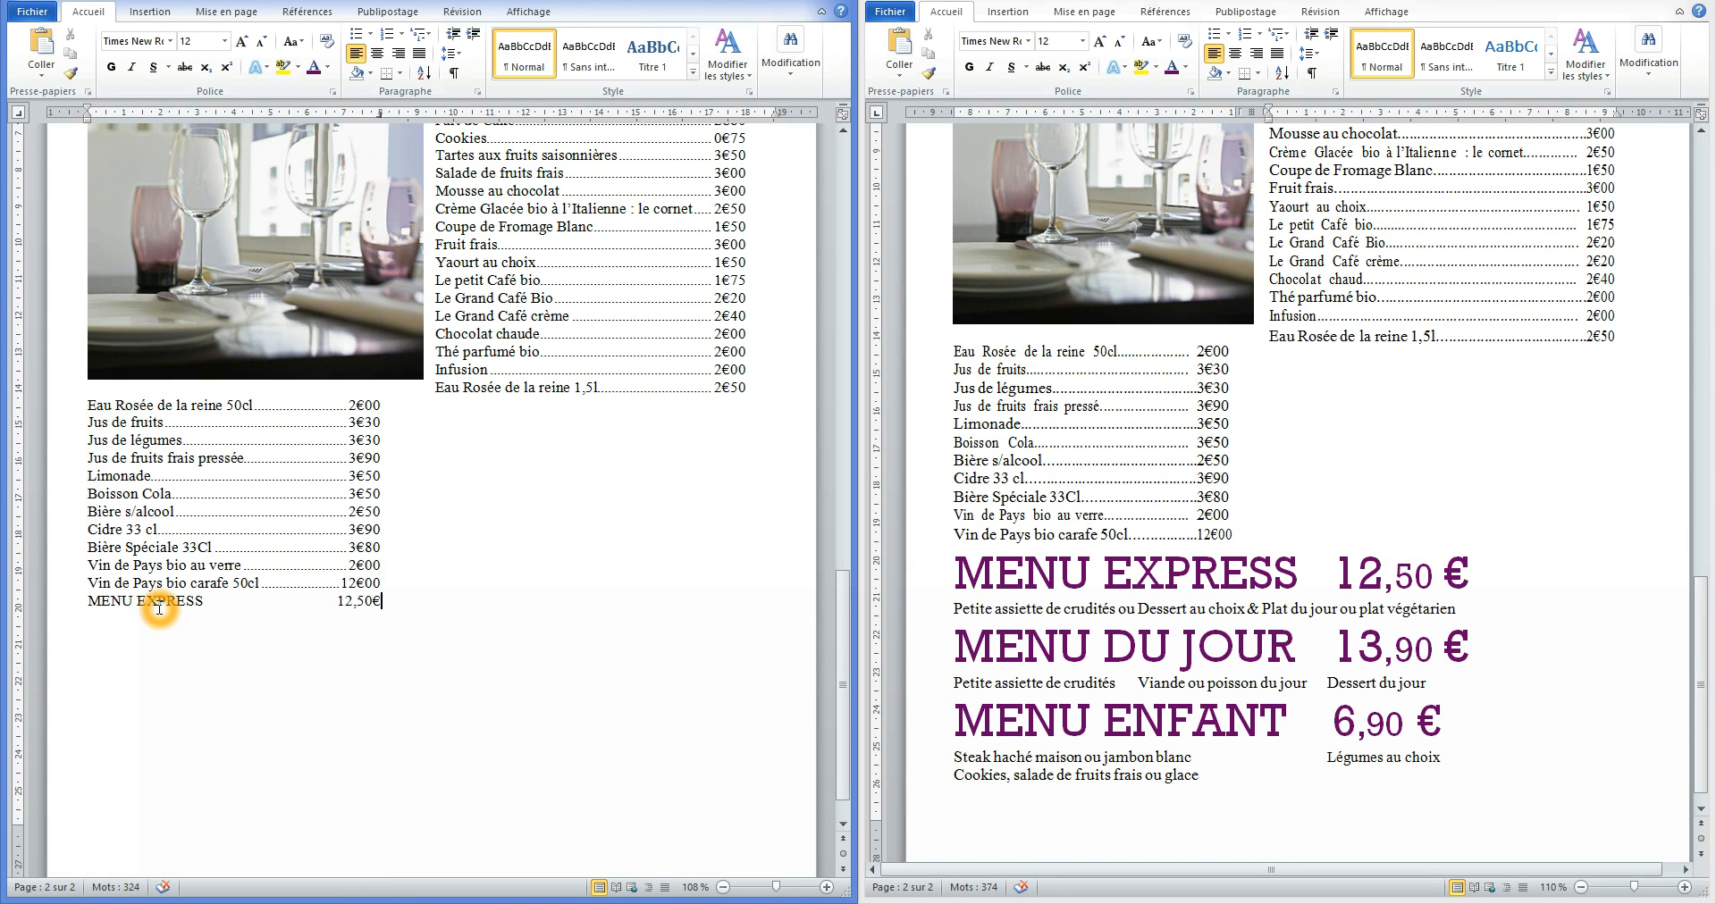
{"action": "left_click", "coordinate": [238, 615]}
{"action": "left_click", "coordinate": [327, 606]}
{"action": "left_click_drag", "start_coordinate": [379, 116], "coordinate": [269, 116]}
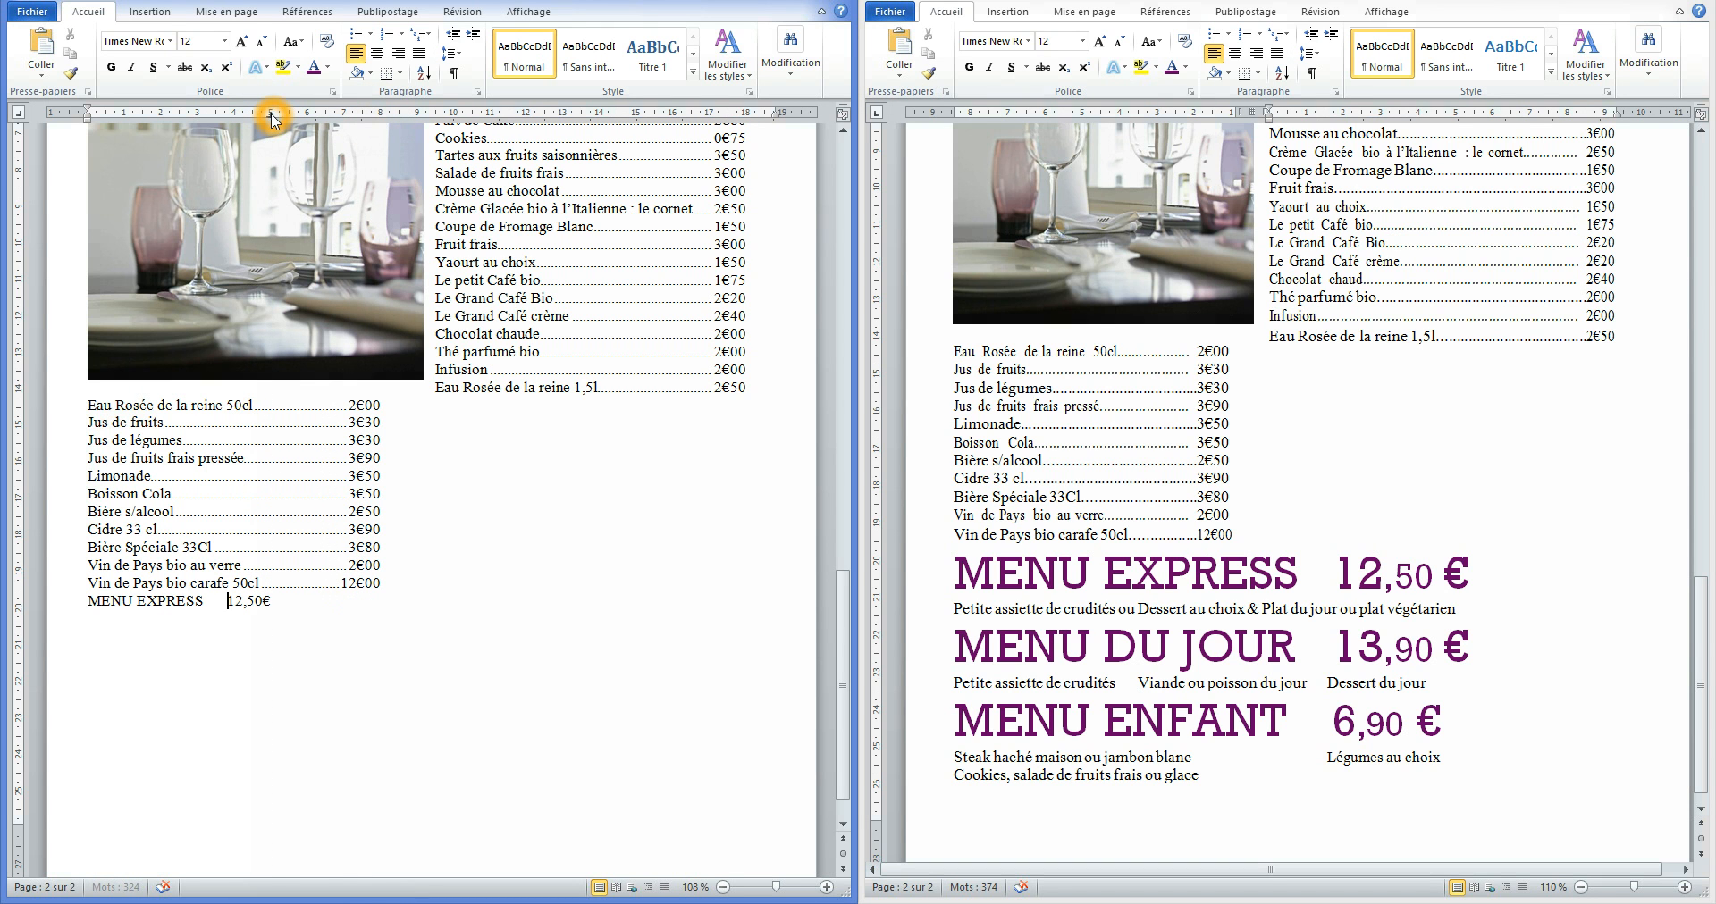
{"action": "left_click", "coordinate": [284, 600]}
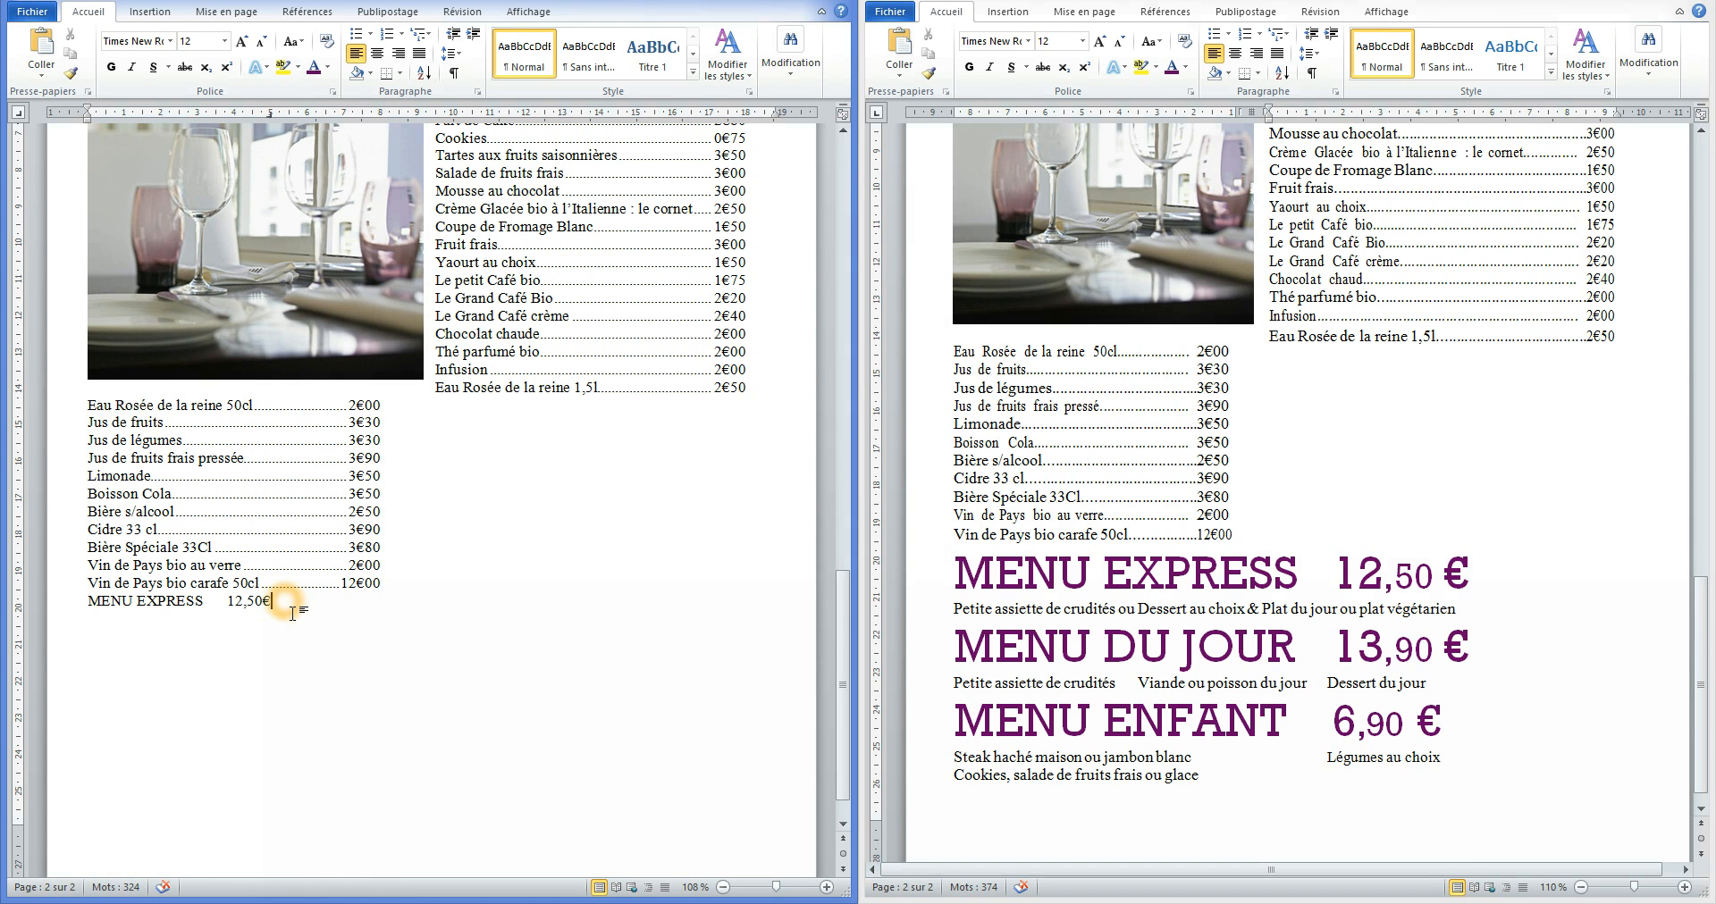
Copy the model's "Petite assiette de crudités ou Dessert au choix & Plat du jour ou plat végétarien" line and paste it below MENU EXPRESS.
{"action": "key", "text": "Return"}
{"action": "left_click", "coordinate": [1012, 615]}
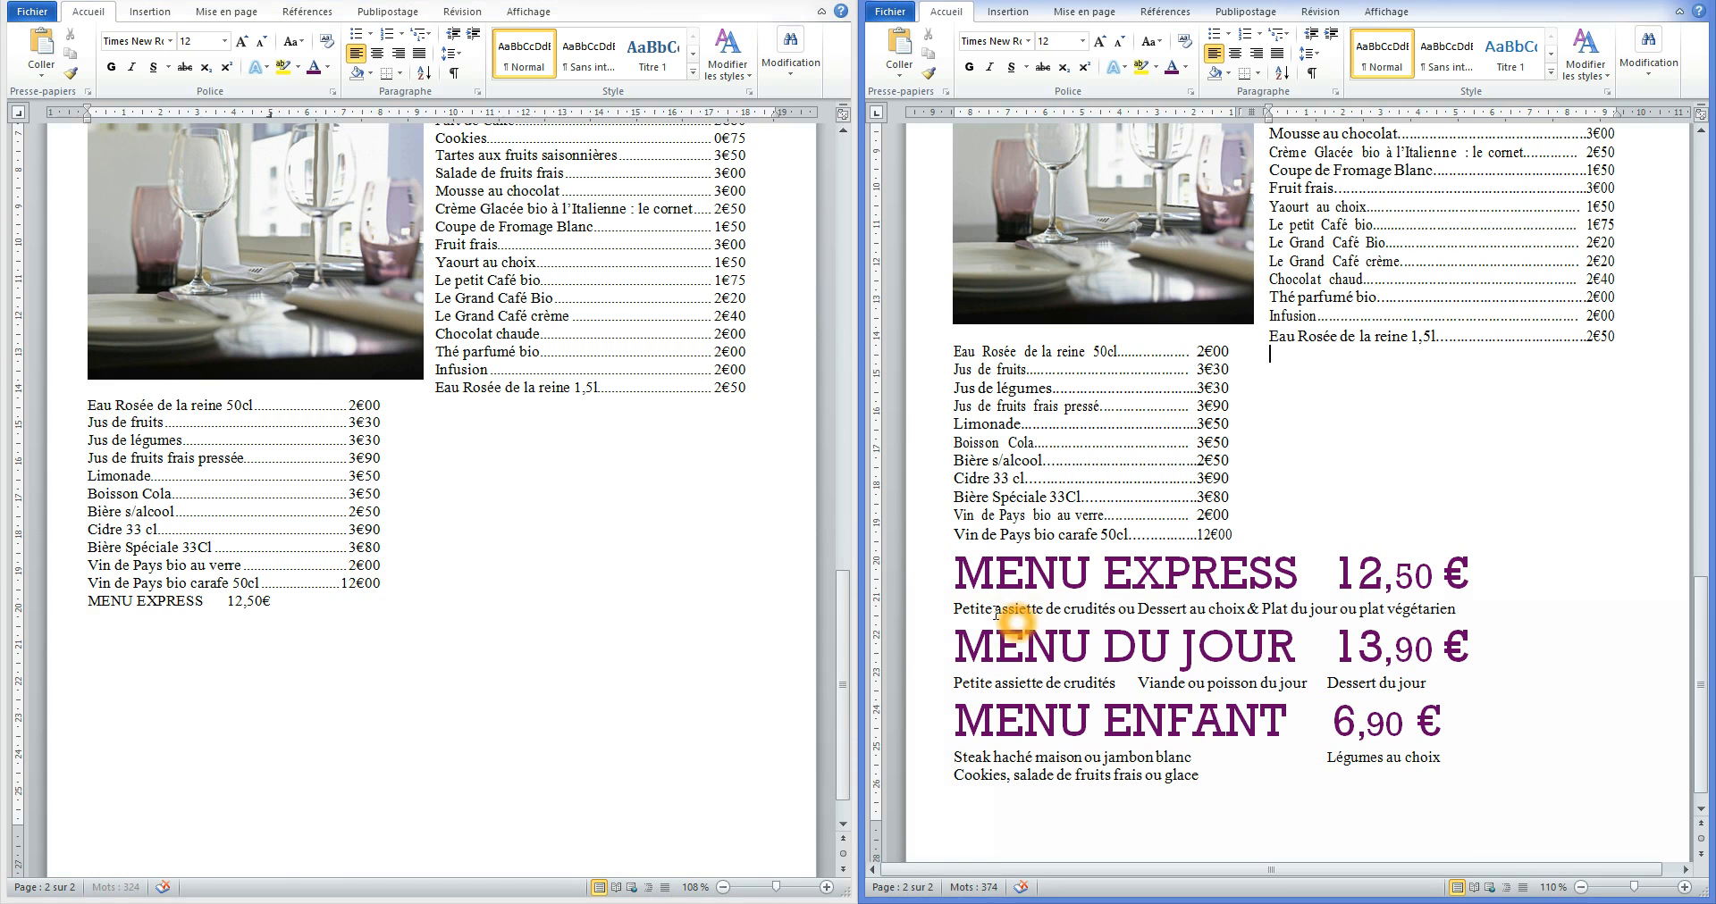
{"action": "left_click", "coordinate": [929, 613]}
{"action": "key", "text": "ctrl+c"}
{"action": "left_click", "coordinate": [141, 620]}
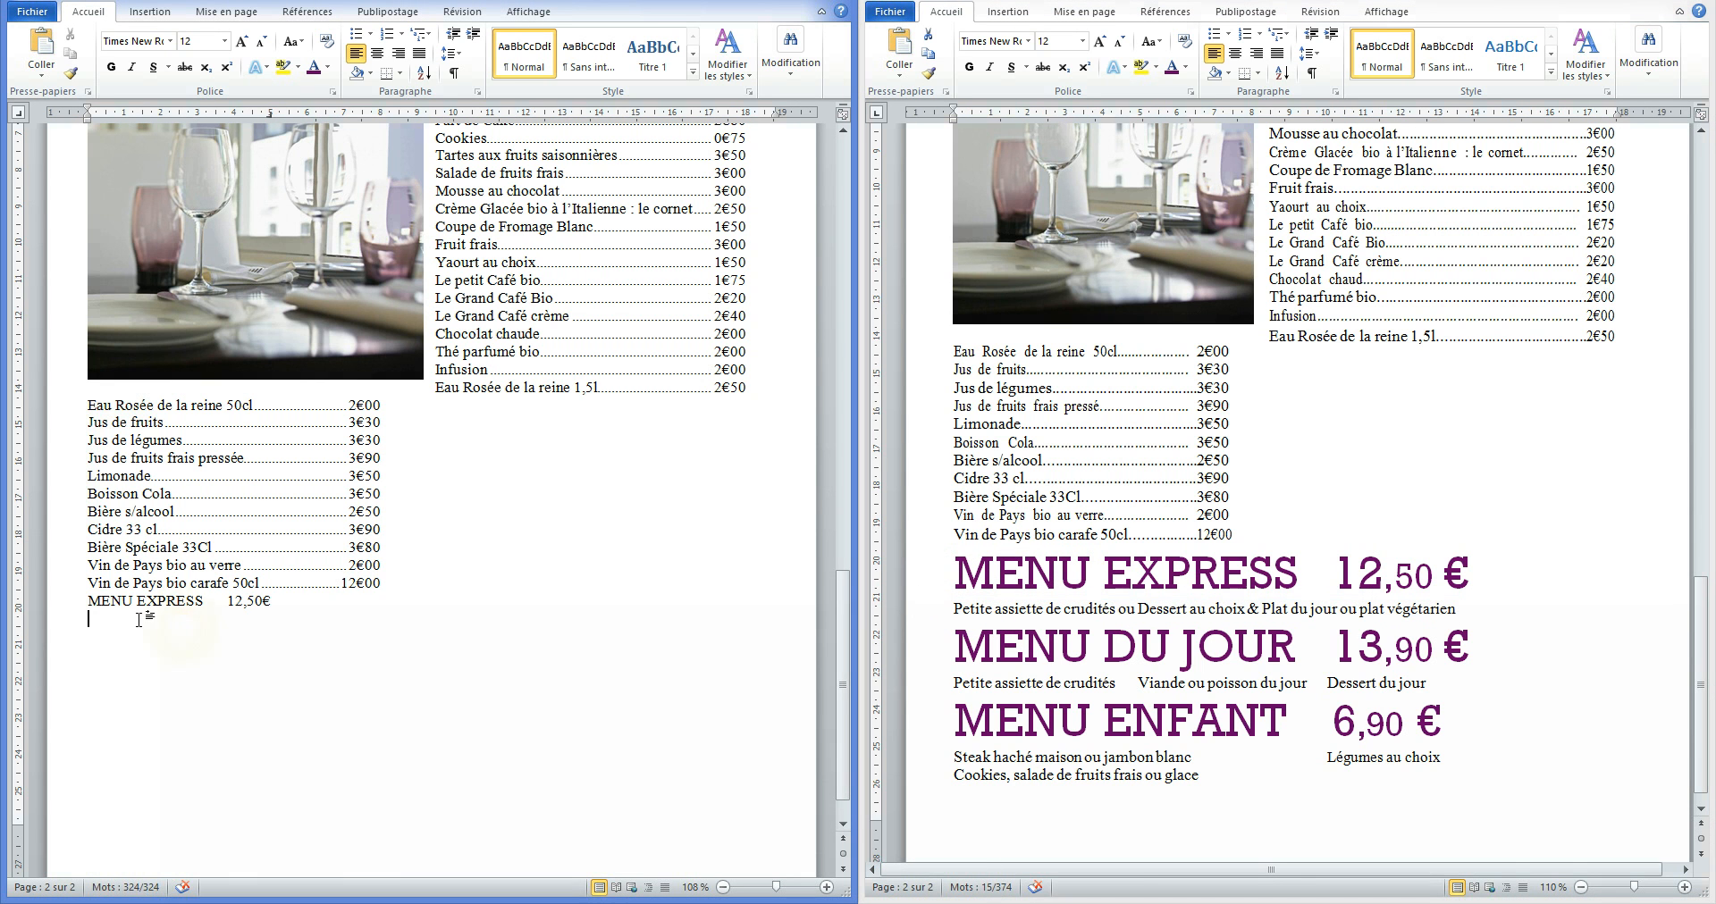
{"action": "key", "text": "ctrl+v"}
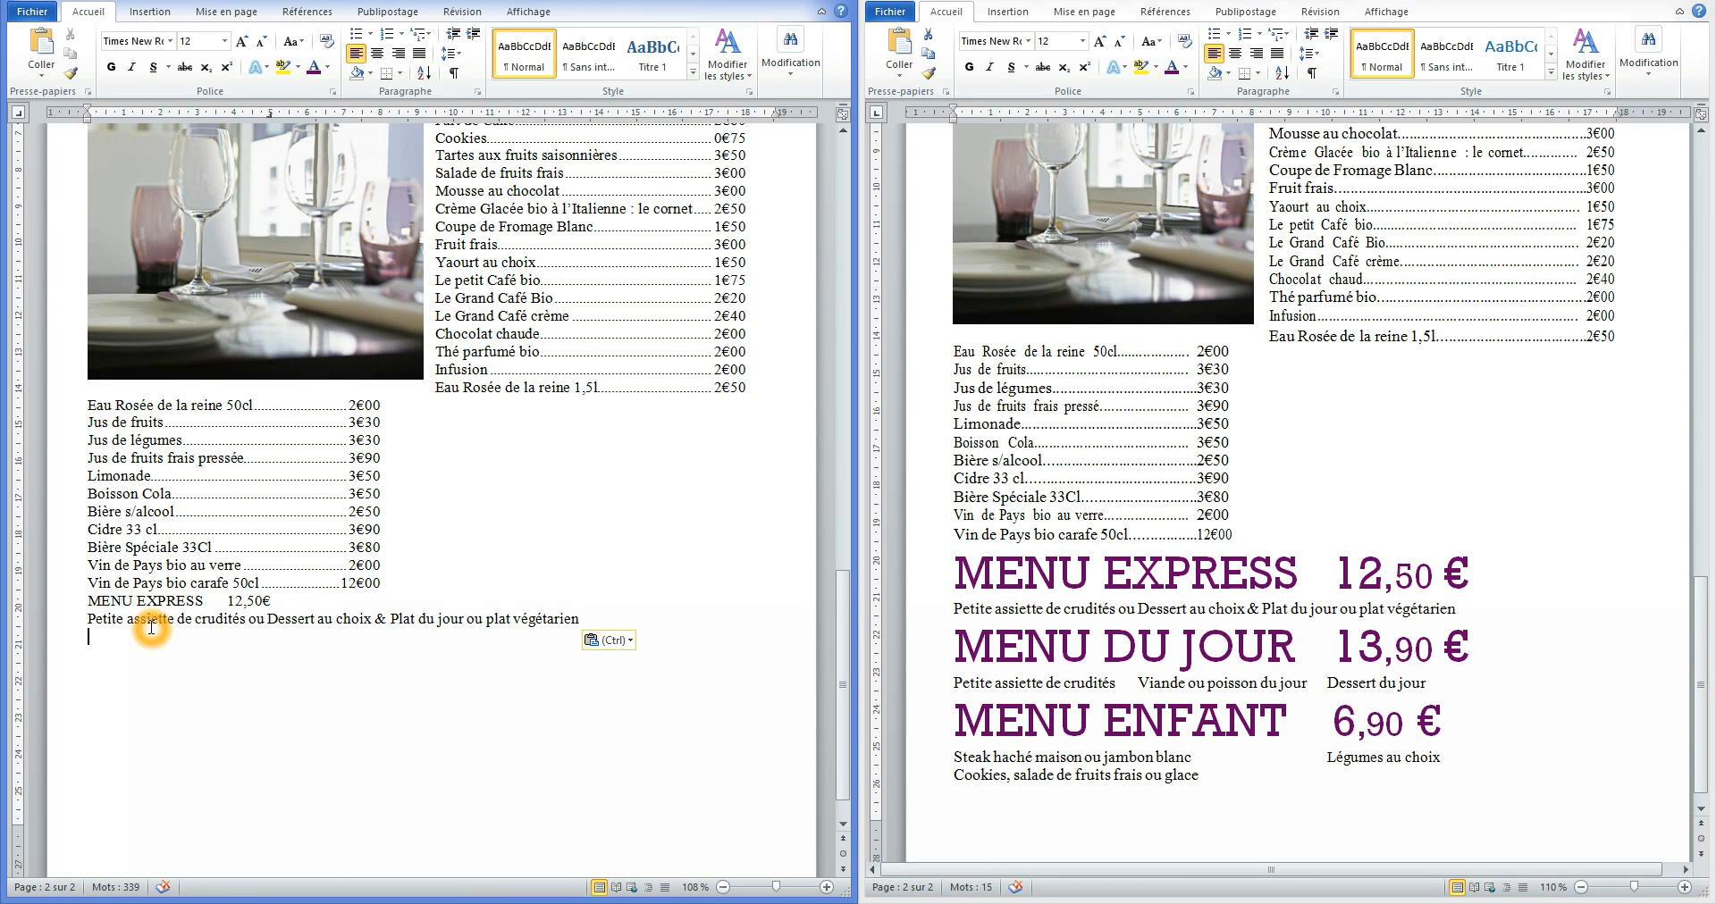
Enter the title "MENU DU JOUR" with the tabbed price "13,90€" below the pasted description line.
{"action": "left_click", "coordinate": [117, 644]}
{"action": "left_click", "coordinate": [116, 643]}
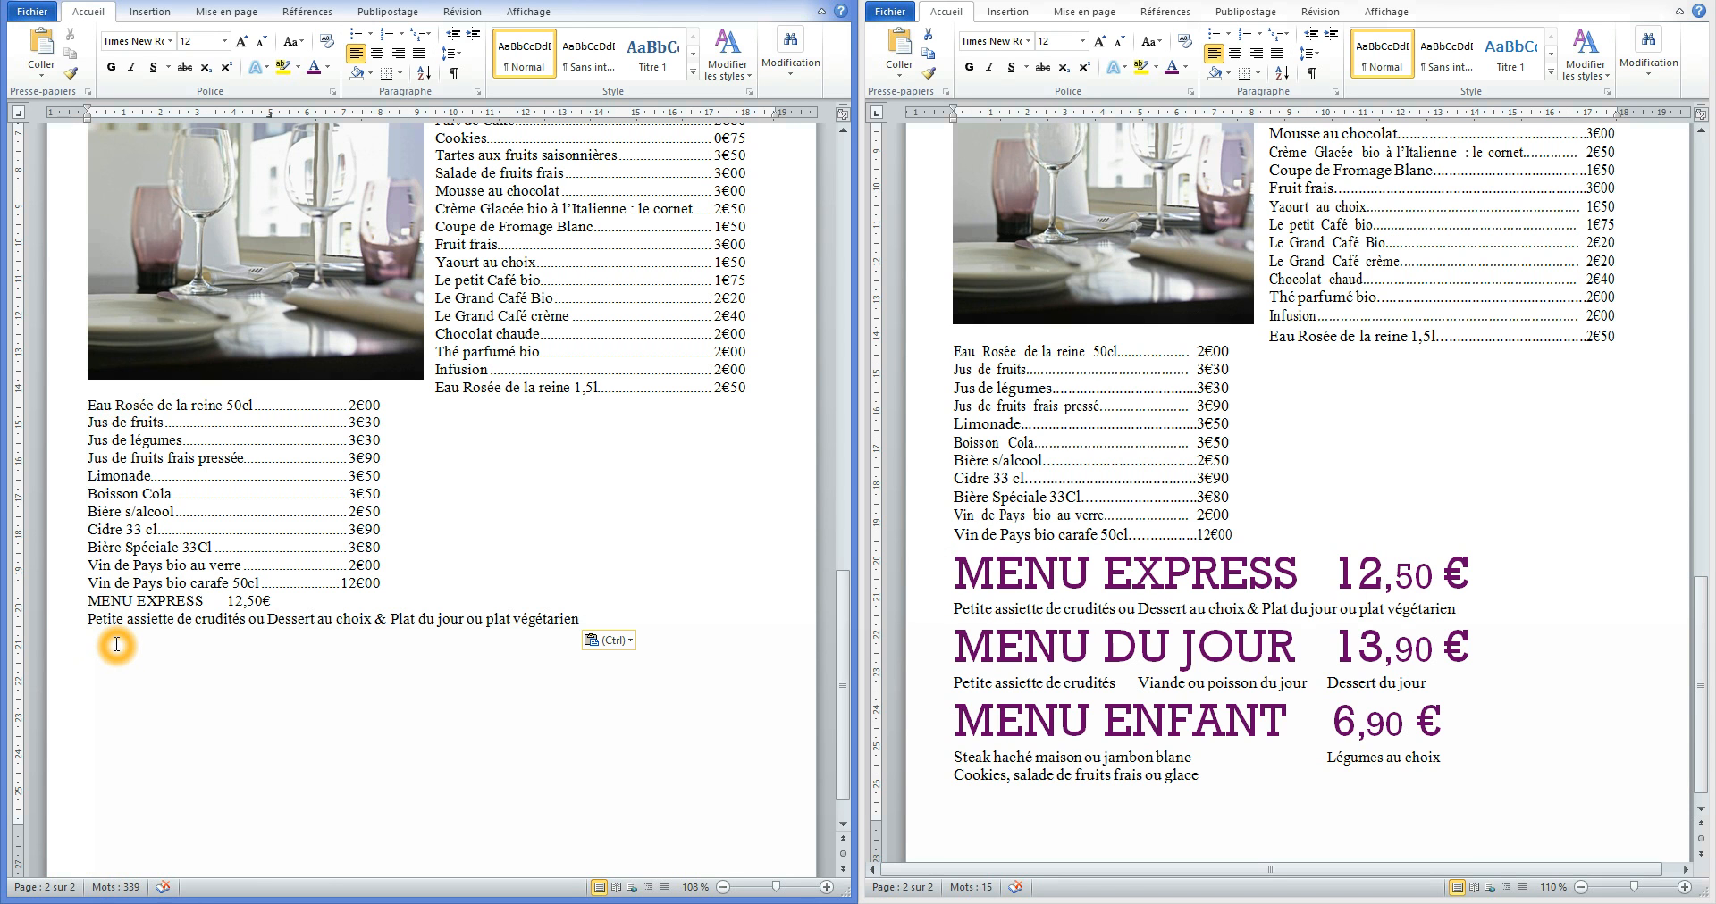
{"action": "type", "text": "Me"}
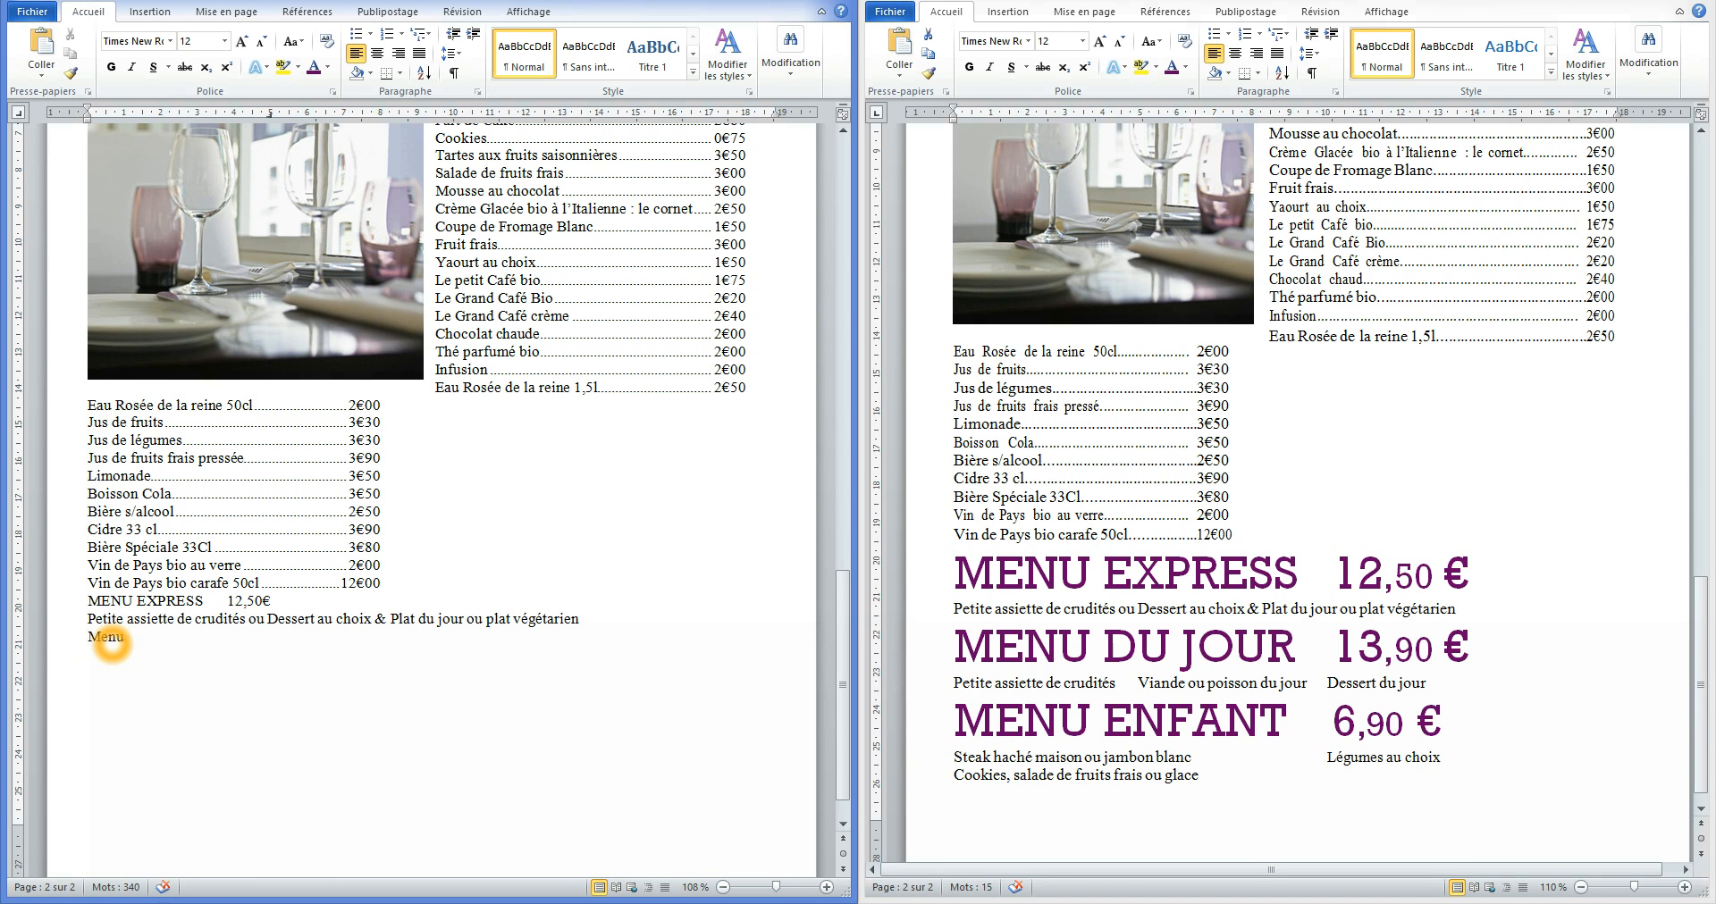
{"action": "type", "text": "nu"}
{"action": "key", "text": "BackSpace"}
{"action": "key", "text": "BackSpace"}
{"action": "key", "text": "BackSpace"}
{"action": "type", "text": "ENU DU JOUR\t"}
{"action": "type", "text": "13"}
{"action": "type", "text": ","}
{"action": "type", "text": "p0"}
{"action": "key", "text": "BackSpace"}
{"action": "key", "text": "BackSpace"}
{"action": "type", "text": "90€"}
Check the model's spacing of the MENU DU JOUR dishes and add a line reading "Petite assiette de crudités" below that title.
{"action": "left_click", "coordinate": [1152, 688]}
{"action": "left_click", "coordinate": [1142, 684]}
{"action": "left_click", "coordinate": [1150, 686]}
{"action": "left_click", "coordinate": [1143, 686]}
{"action": "left_click", "coordinate": [1136, 688]}
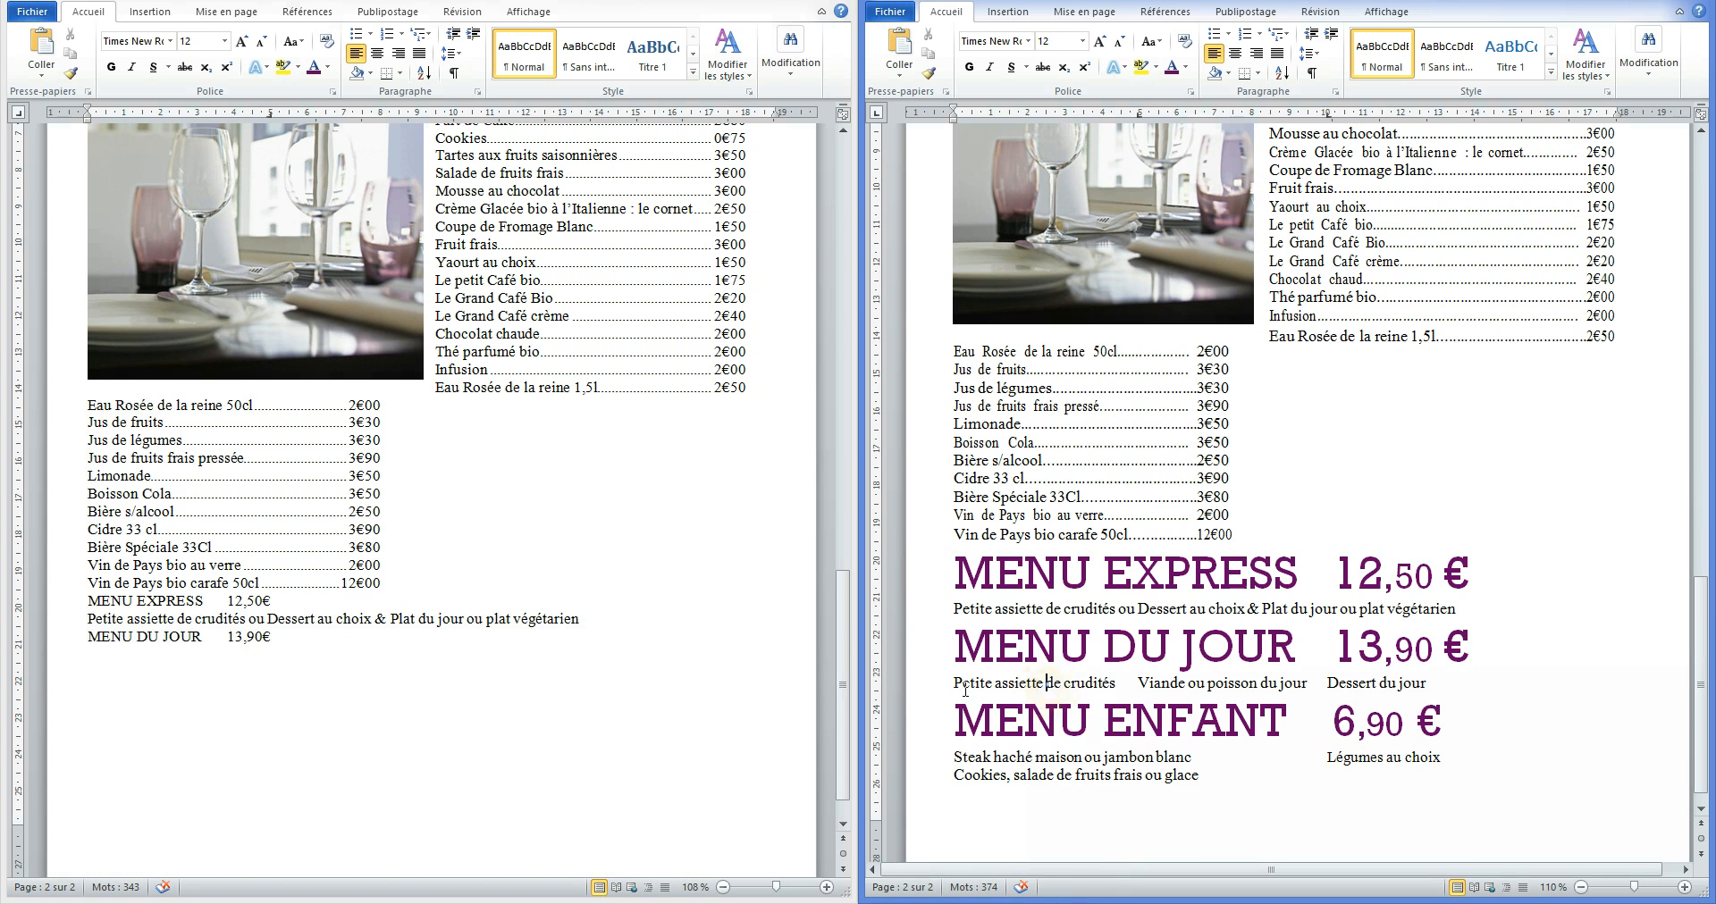
{"action": "left_click", "coordinate": [281, 637]}
{"action": "key", "text": "Return"}
{"action": "type", "text": "Petite assiette de crudités"}
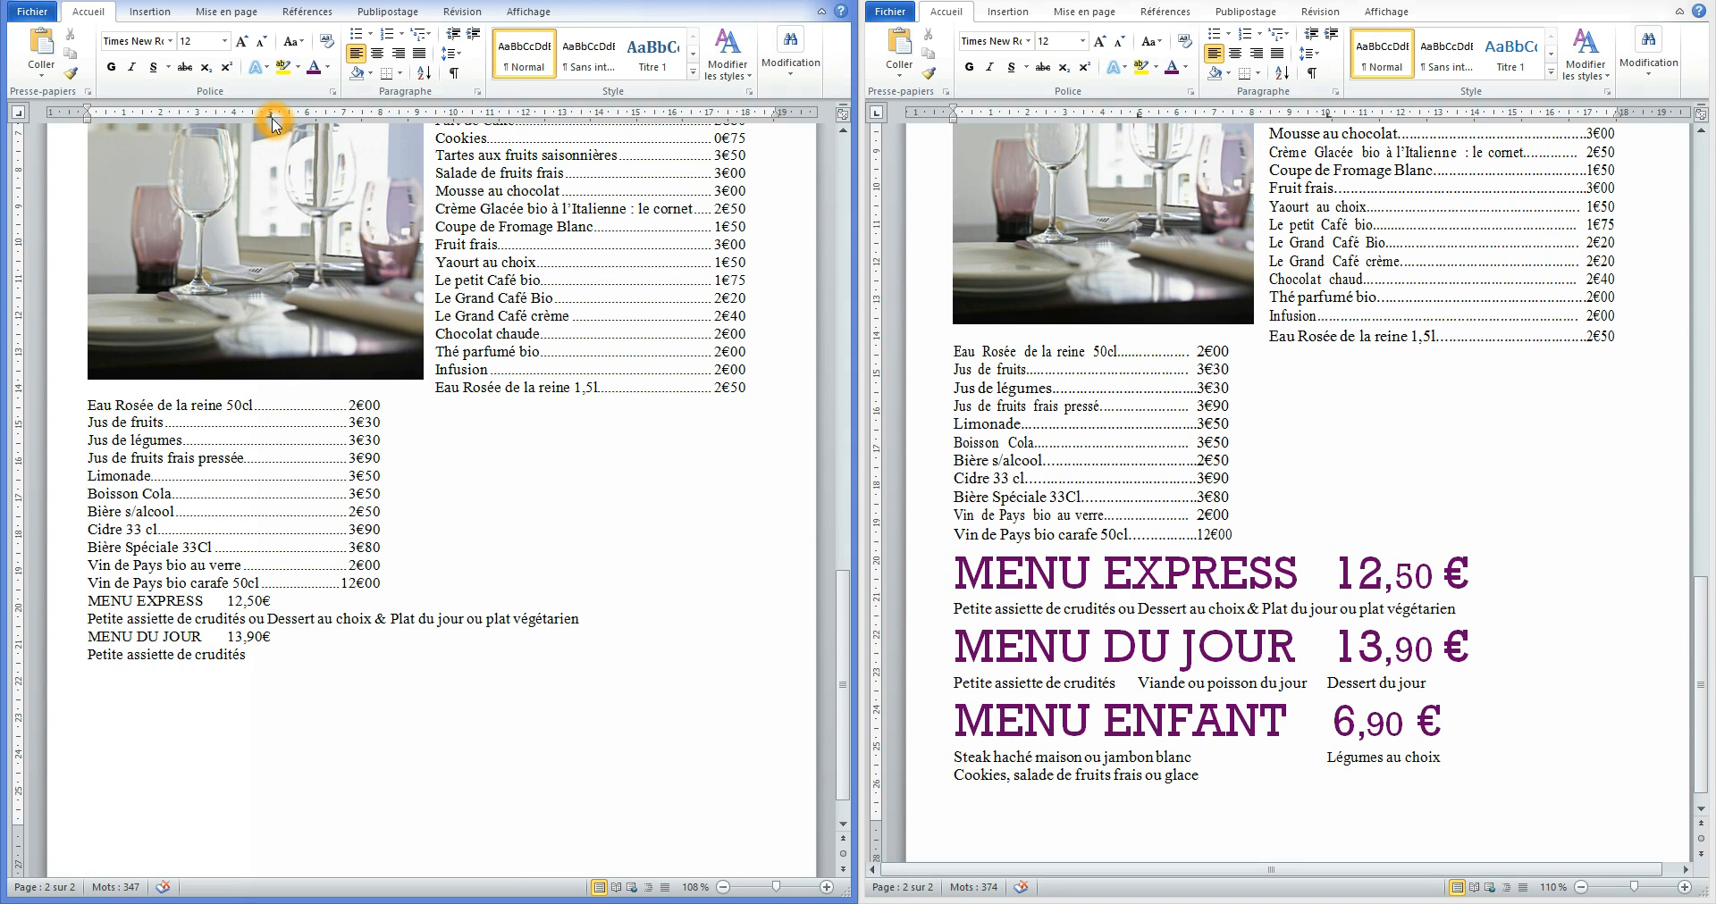
Replace the right tab stop on the "Petite assiette de crudités" line with a left tab stop at 5,25 cm.
{"action": "left_click_drag", "start_coordinate": [272, 117], "coordinate": [271, 153]}
{"action": "left_click", "coordinate": [22, 117]}
{"action": "left_click", "coordinate": [20, 116]}
{"action": "left_click", "coordinate": [19, 116]}
{"action": "left_click", "coordinate": [20, 116]}
{"action": "left_click", "coordinate": [281, 113]}
Complete the line with tabbed "Viande ou poisson du jour" and, at a second left tab stop at 10,25 cm, "Dessert du jour".
{"action": "key", "text": "Tab"}
{"action": "type", "text": "Viande ou po"}
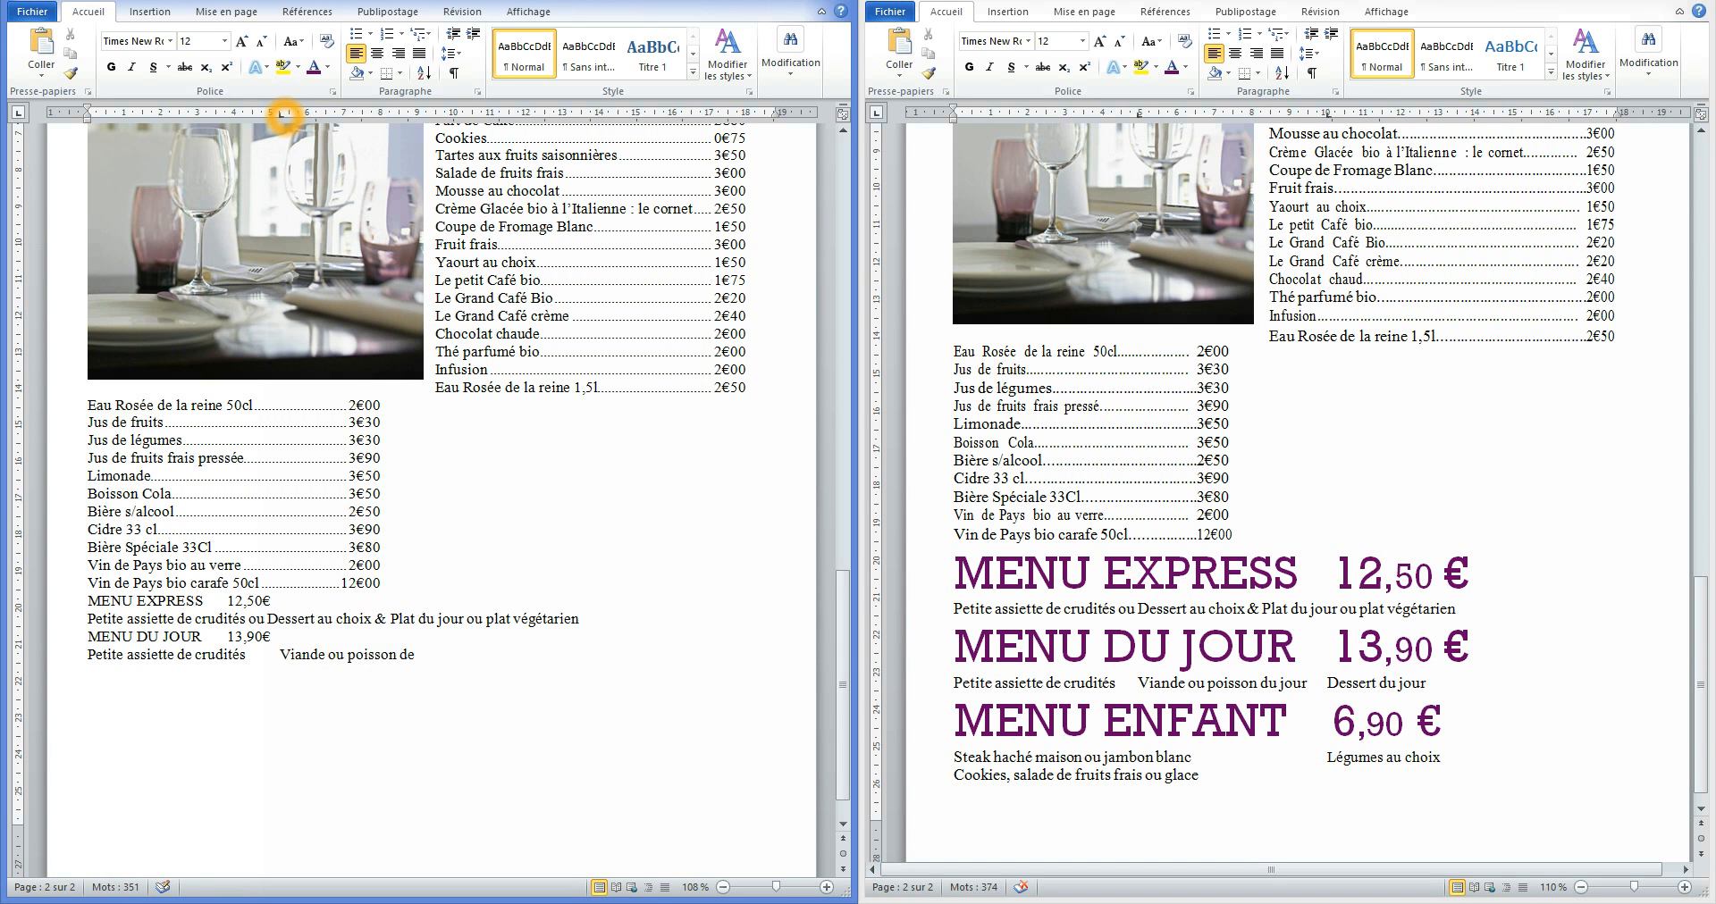
{"action": "type", "text": "isson du jour"}
{"action": "double_click", "coordinate": [455, 113]}
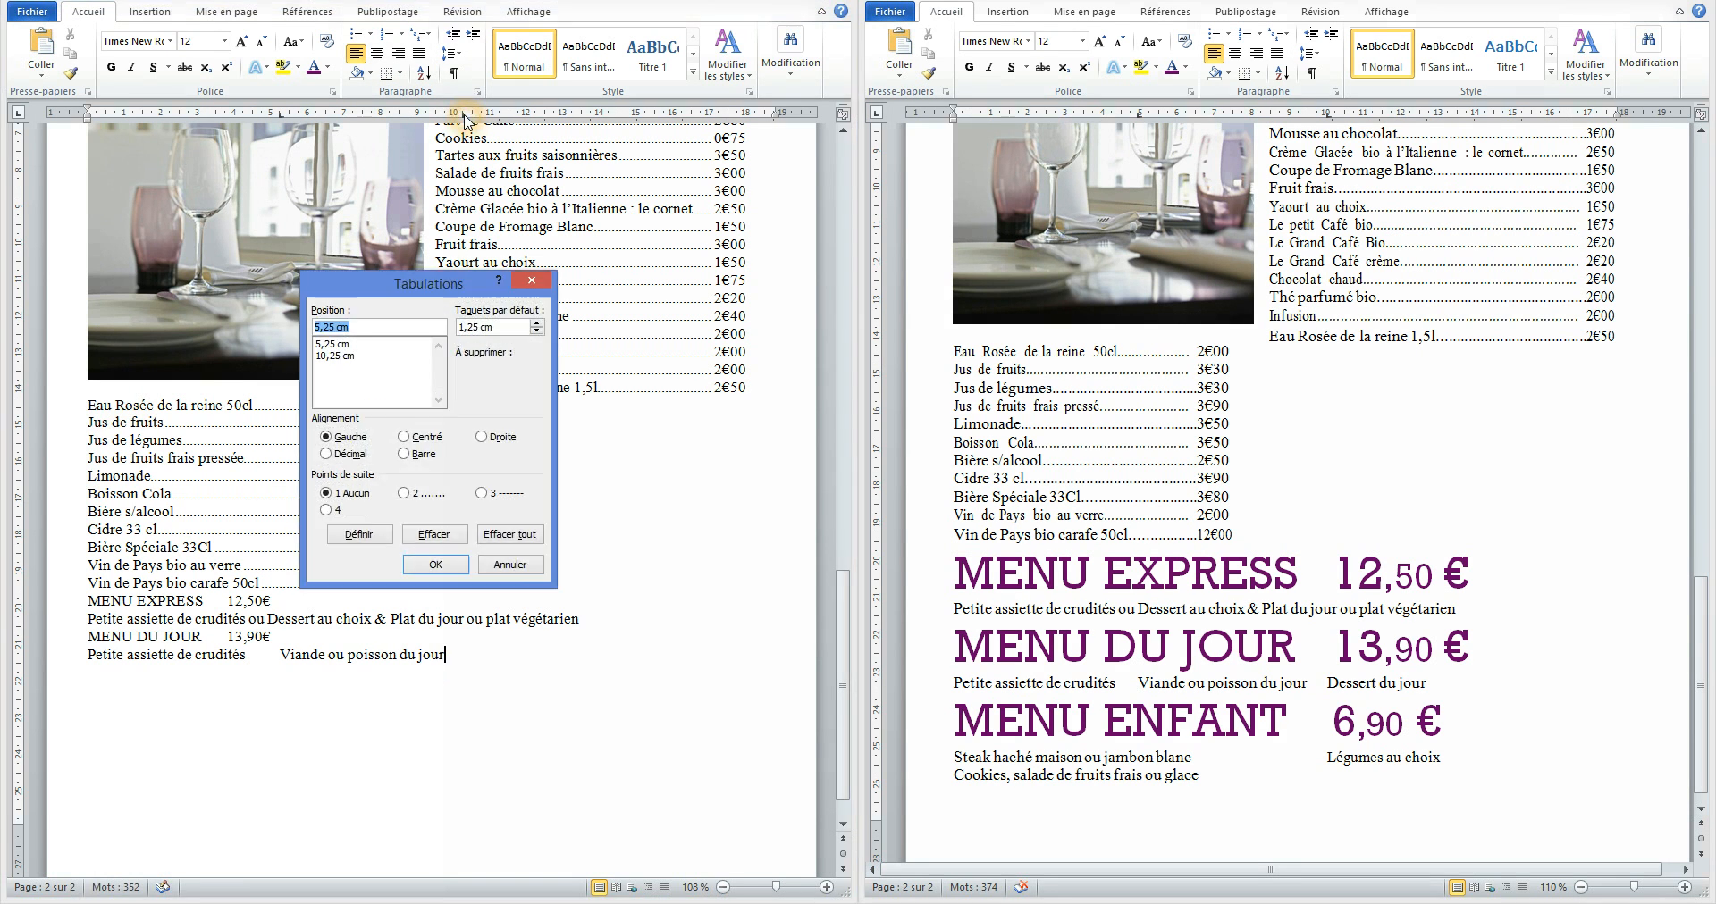
{"action": "left_click", "coordinate": [531, 279]}
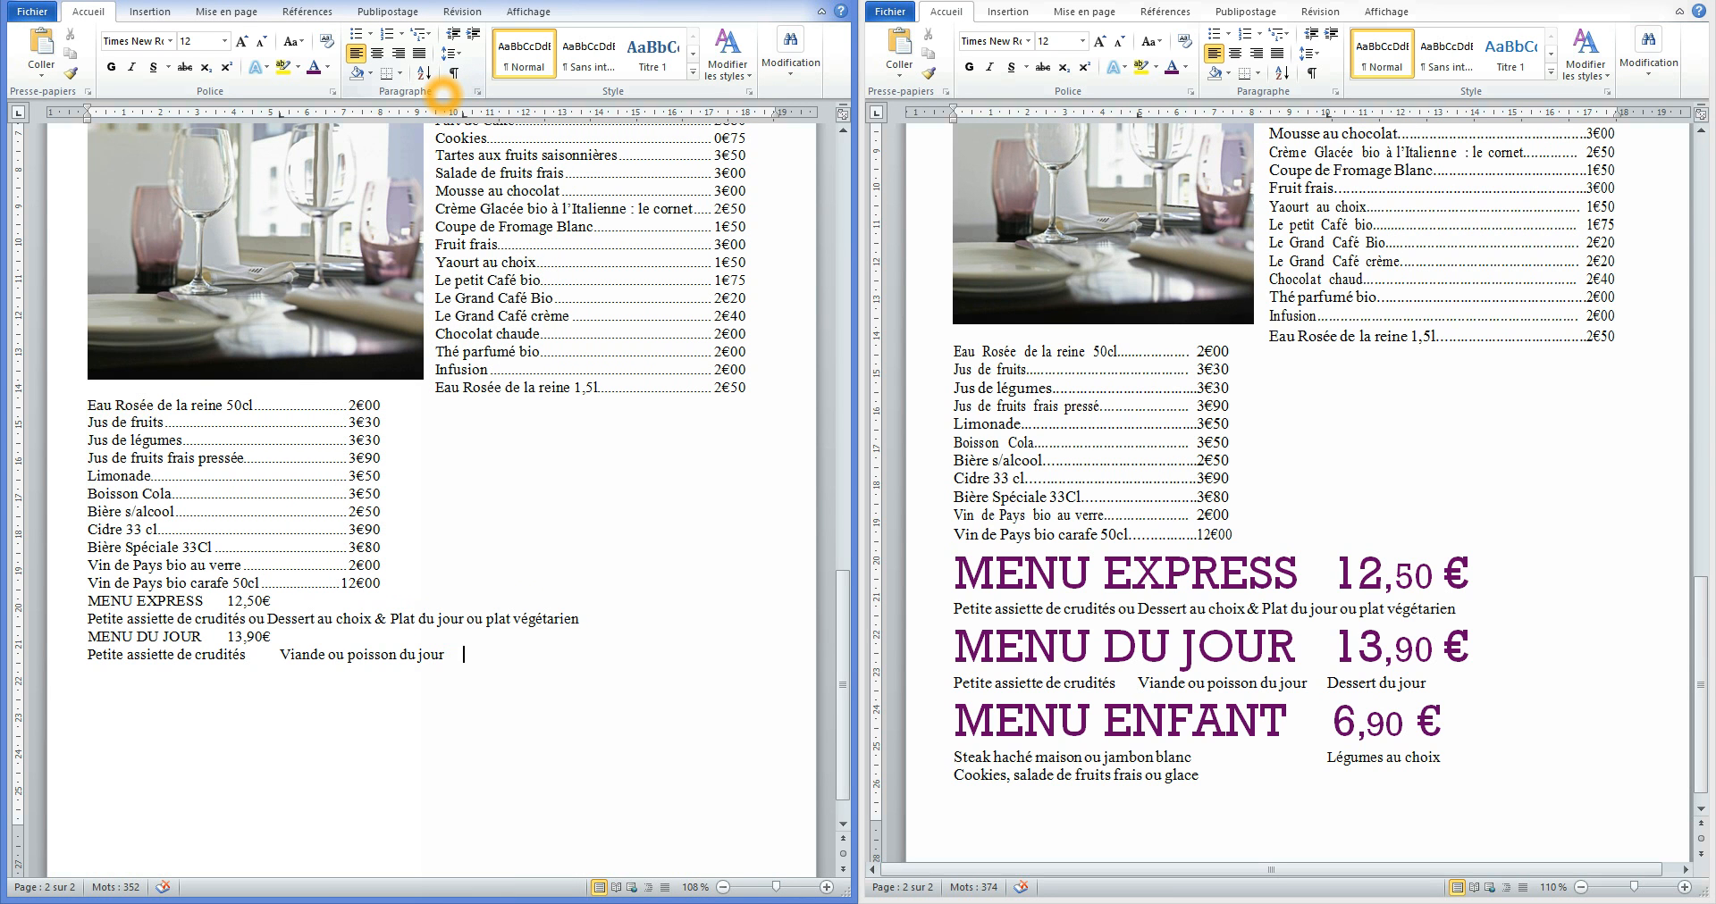
{"action": "type", "text": "Dessert du jou"}
Add a new line with the title "MENU ENFANT" below the MENU DU JOUR dishes.
{"action": "key", "text": "Return"}
{"action": "type", "text": "MRNU"}
{"action": "key", "text": "BackSpace"}
{"action": "key", "text": "BackSpace"}
{"action": "key", "text": "BackSpace"}
{"action": "type", "text": "ENU ENFANT"}
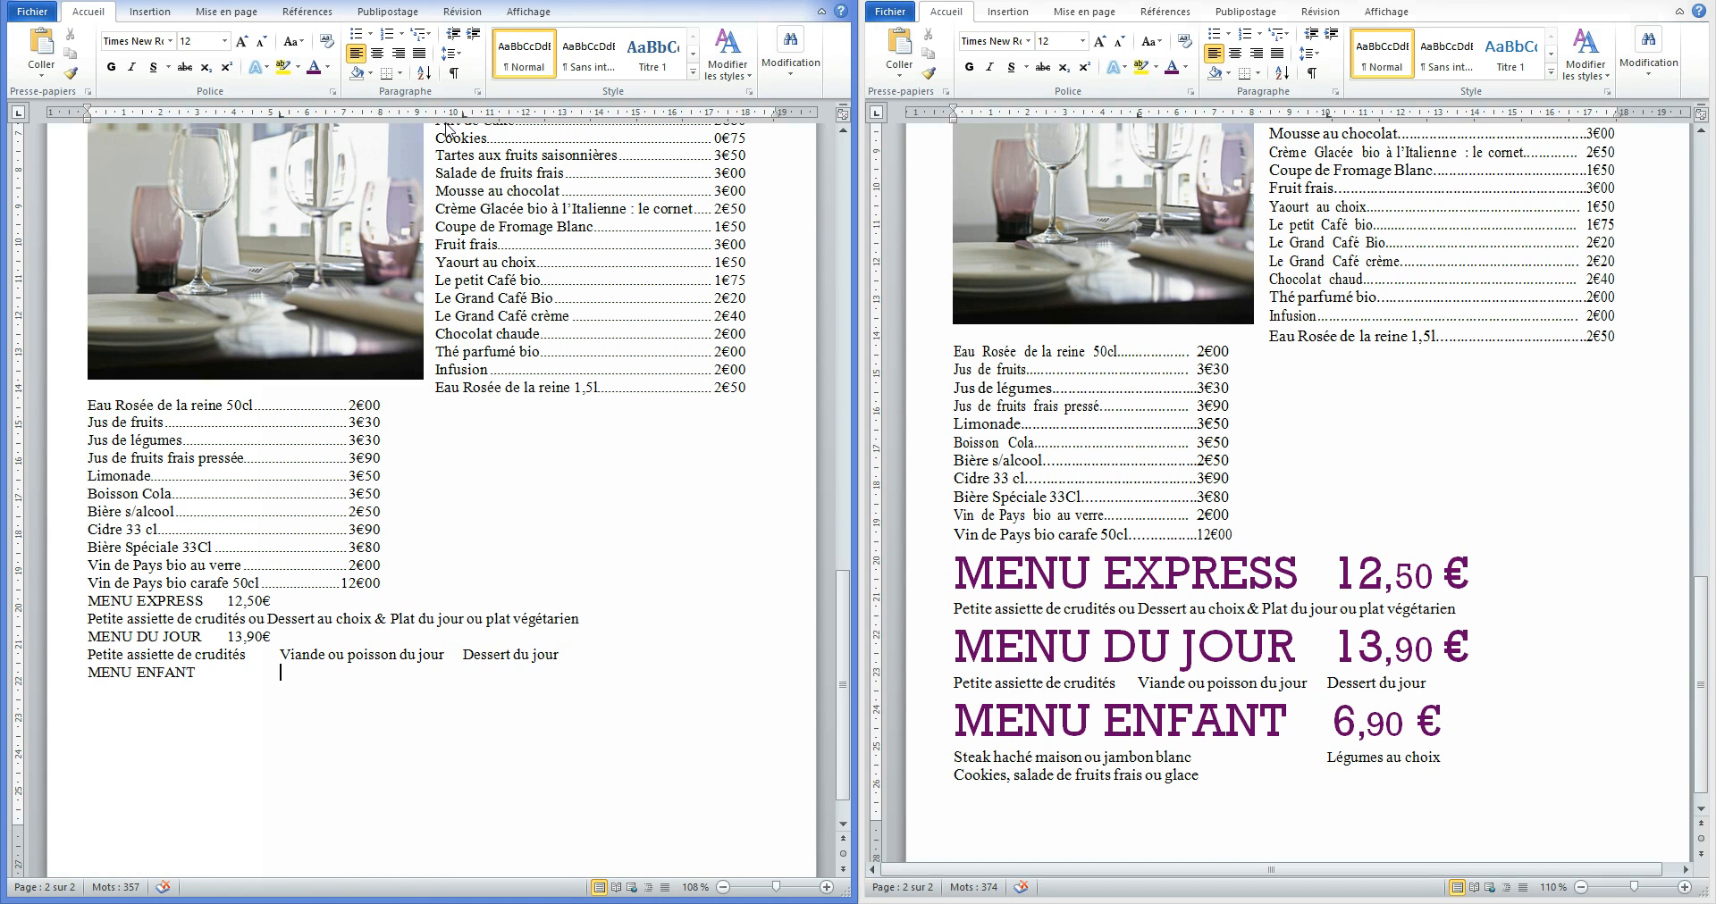
Change the 5,25 cm tab stop on the MENU ENFANT line to right alignment.
{"action": "double_click", "coordinate": [280, 112]}
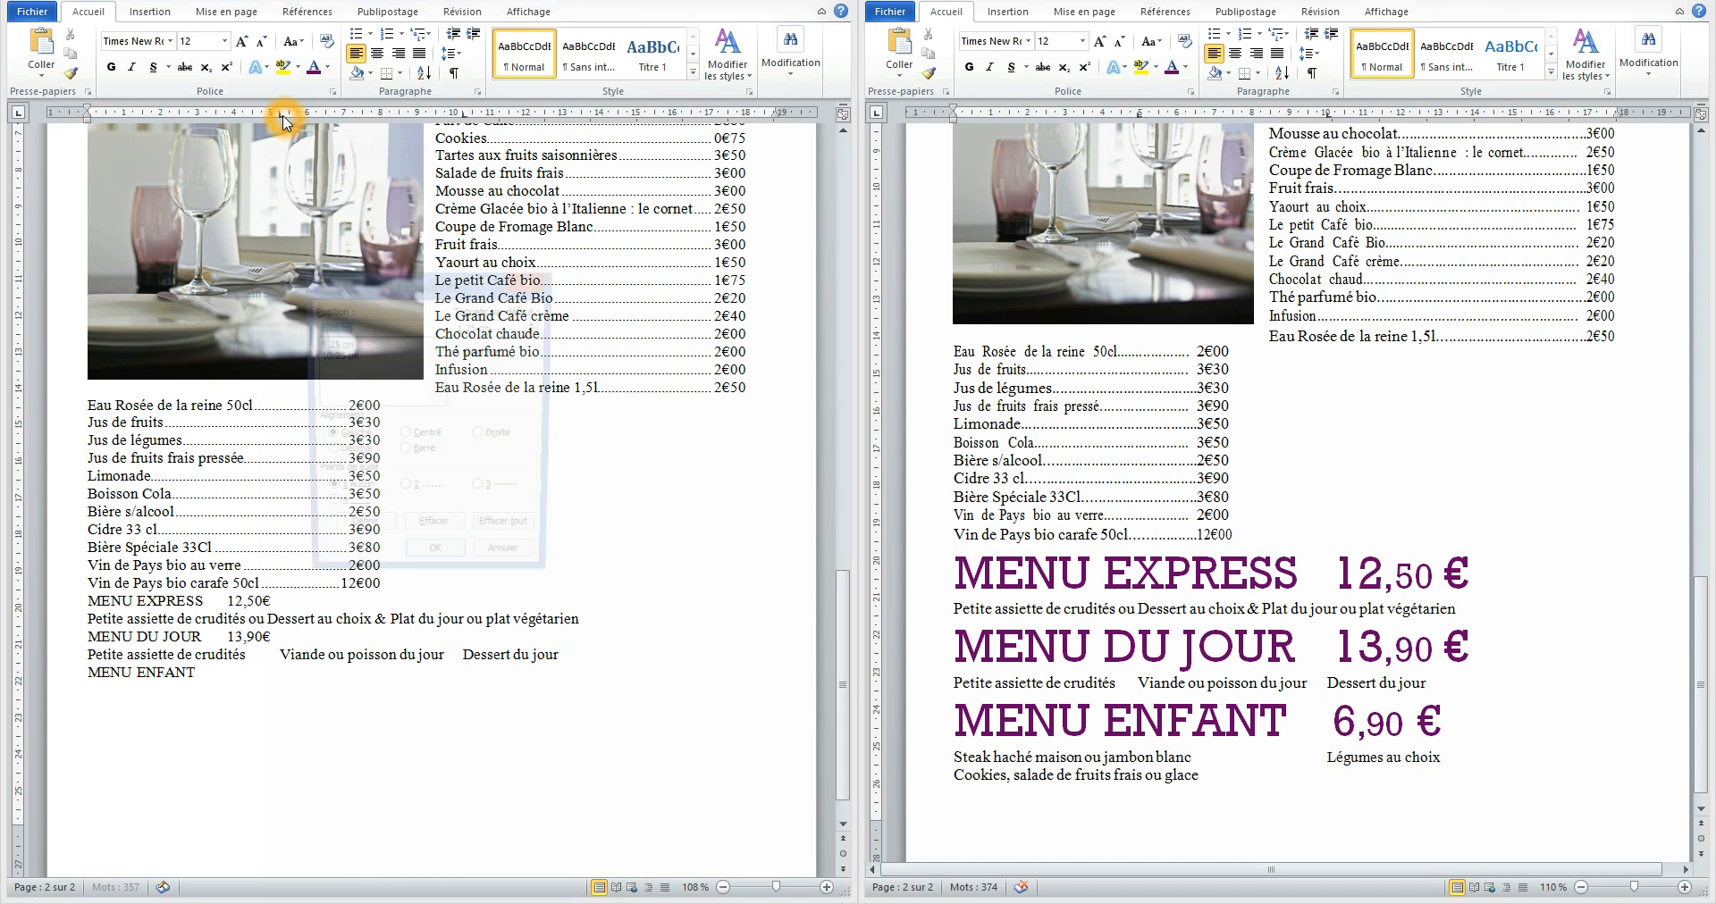
{"action": "left_click", "coordinate": [337, 343]}
{"action": "left_click", "coordinate": [345, 439]}
{"action": "left_click", "coordinate": [481, 437]}
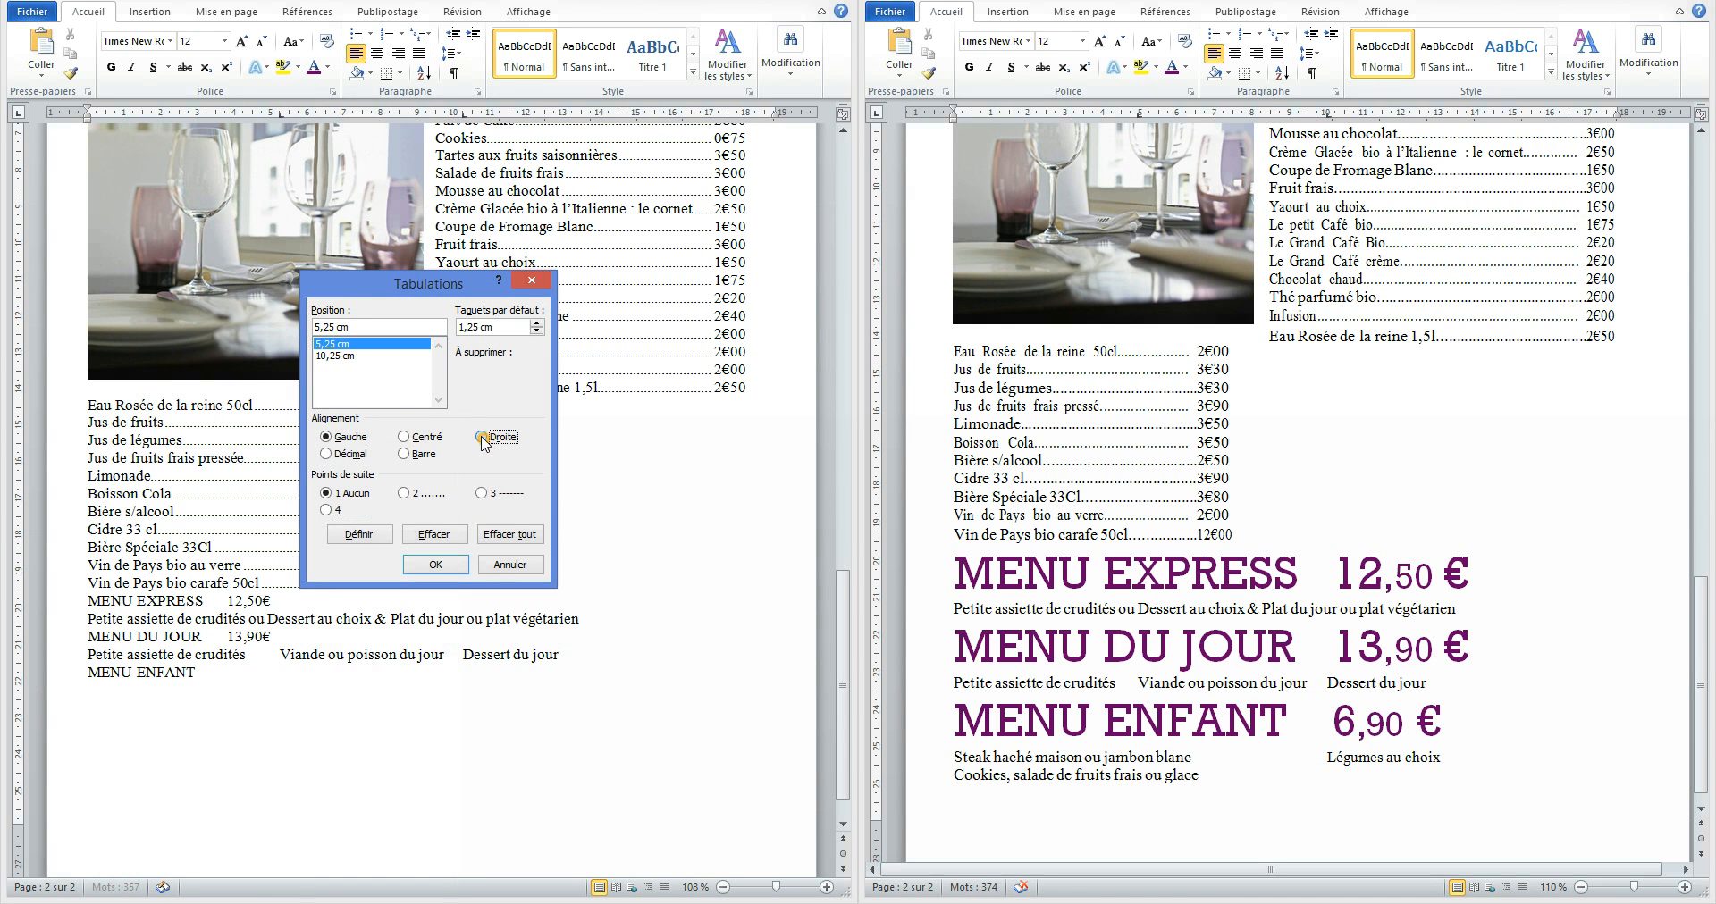
{"action": "left_click", "coordinate": [384, 534]}
{"action": "left_click", "coordinate": [437, 566]}
{"action": "left_click", "coordinate": [265, 676]}
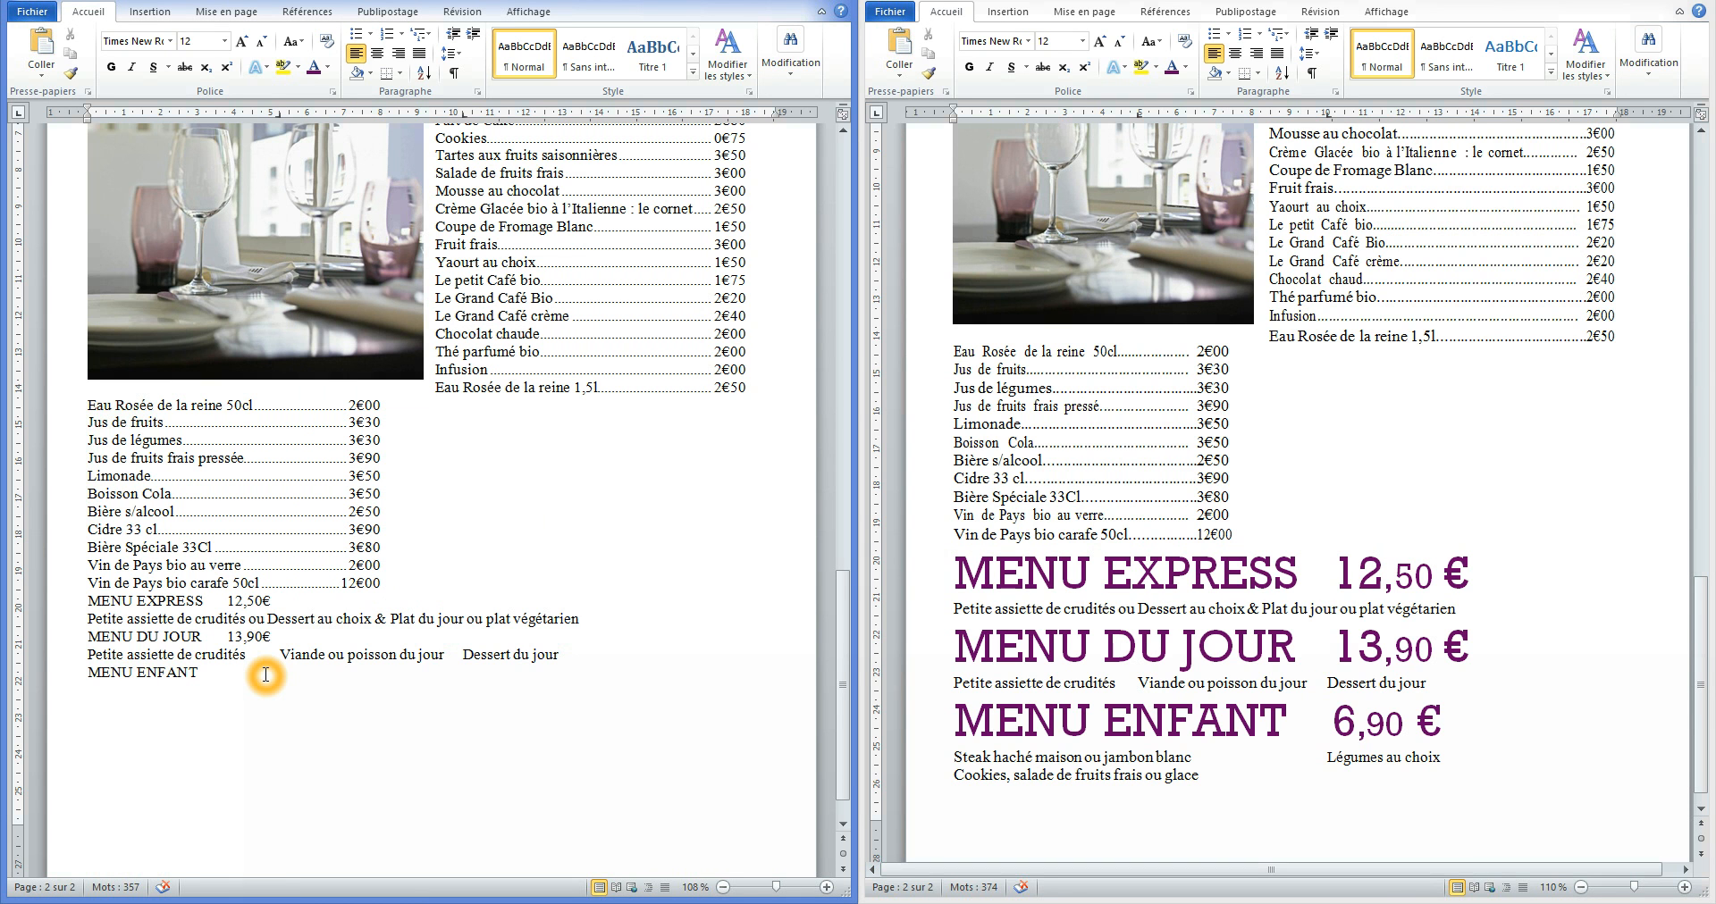
Add the tabbed price "6,90€" to the MENU ENFANT line and insert a space before the € in the MENU EXPRESS and MENU DU JOUR prices.
{"action": "key", "text": "Tab"}
{"action": "type", "text": "6,90€"}
{"action": "left_click", "coordinate": [260, 600]}
{"action": "left_click", "coordinate": [265, 637]}
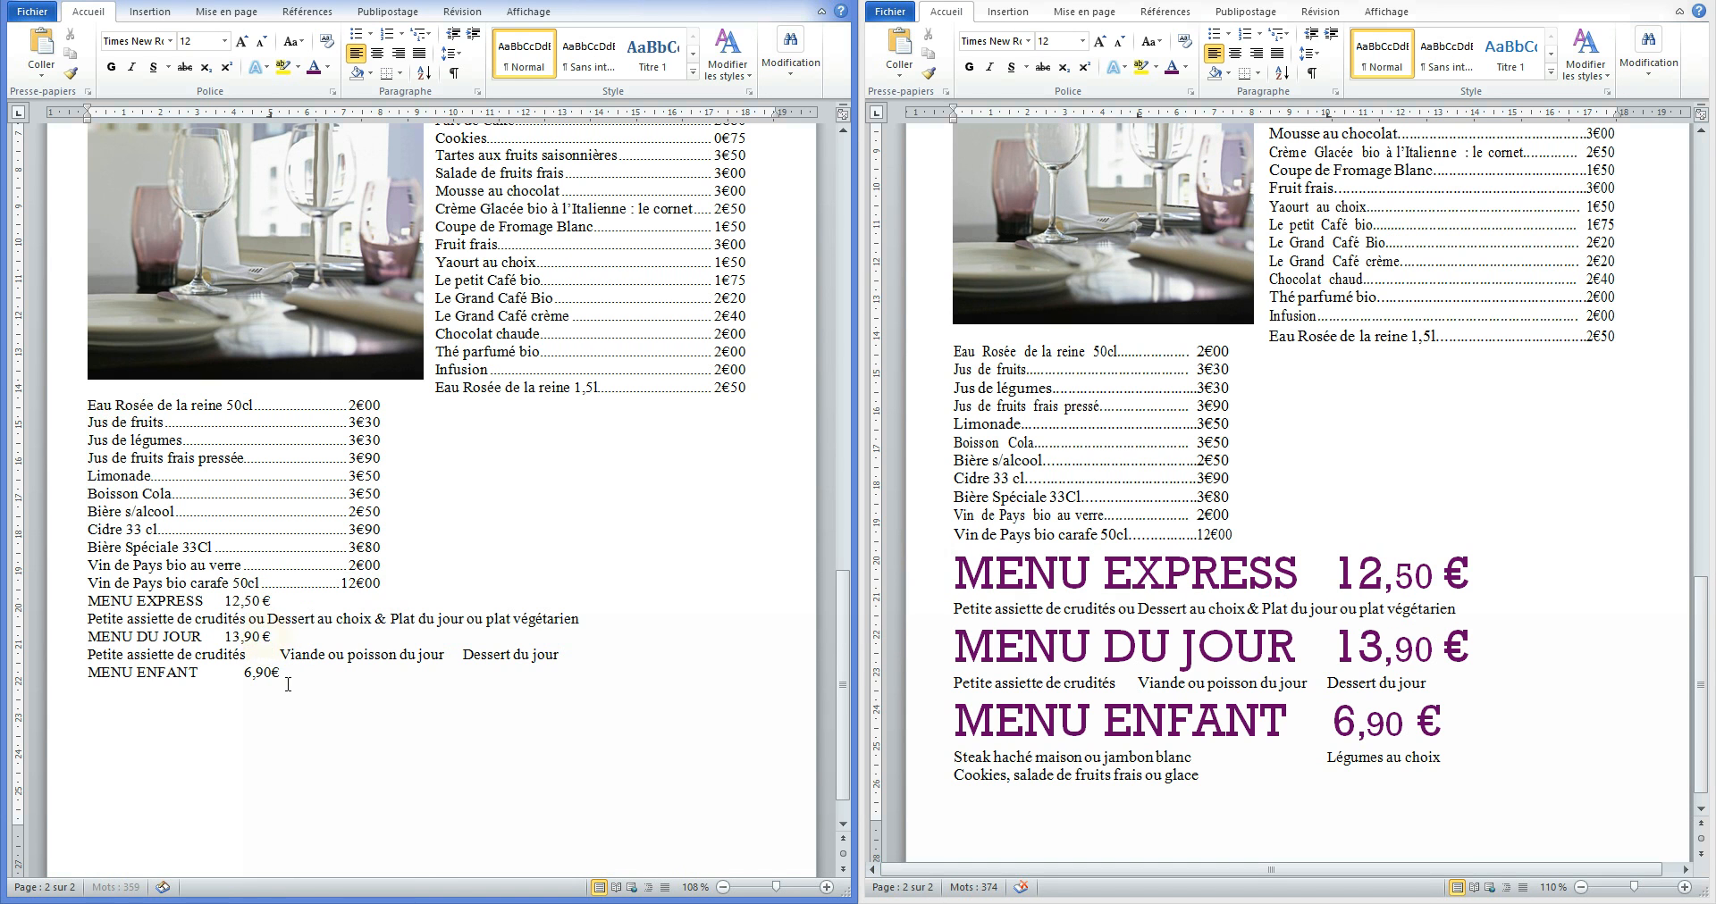
Insert a space before the € in the MENU ENFANT price and move its right tab stop to align with the two menu prices above.
{"action": "left_click", "coordinate": [272, 672]}
{"action": "left_click_drag", "start_coordinate": [279, 112], "coordinate": [270, 113]}
{"action": "left_click", "coordinate": [277, 675]}
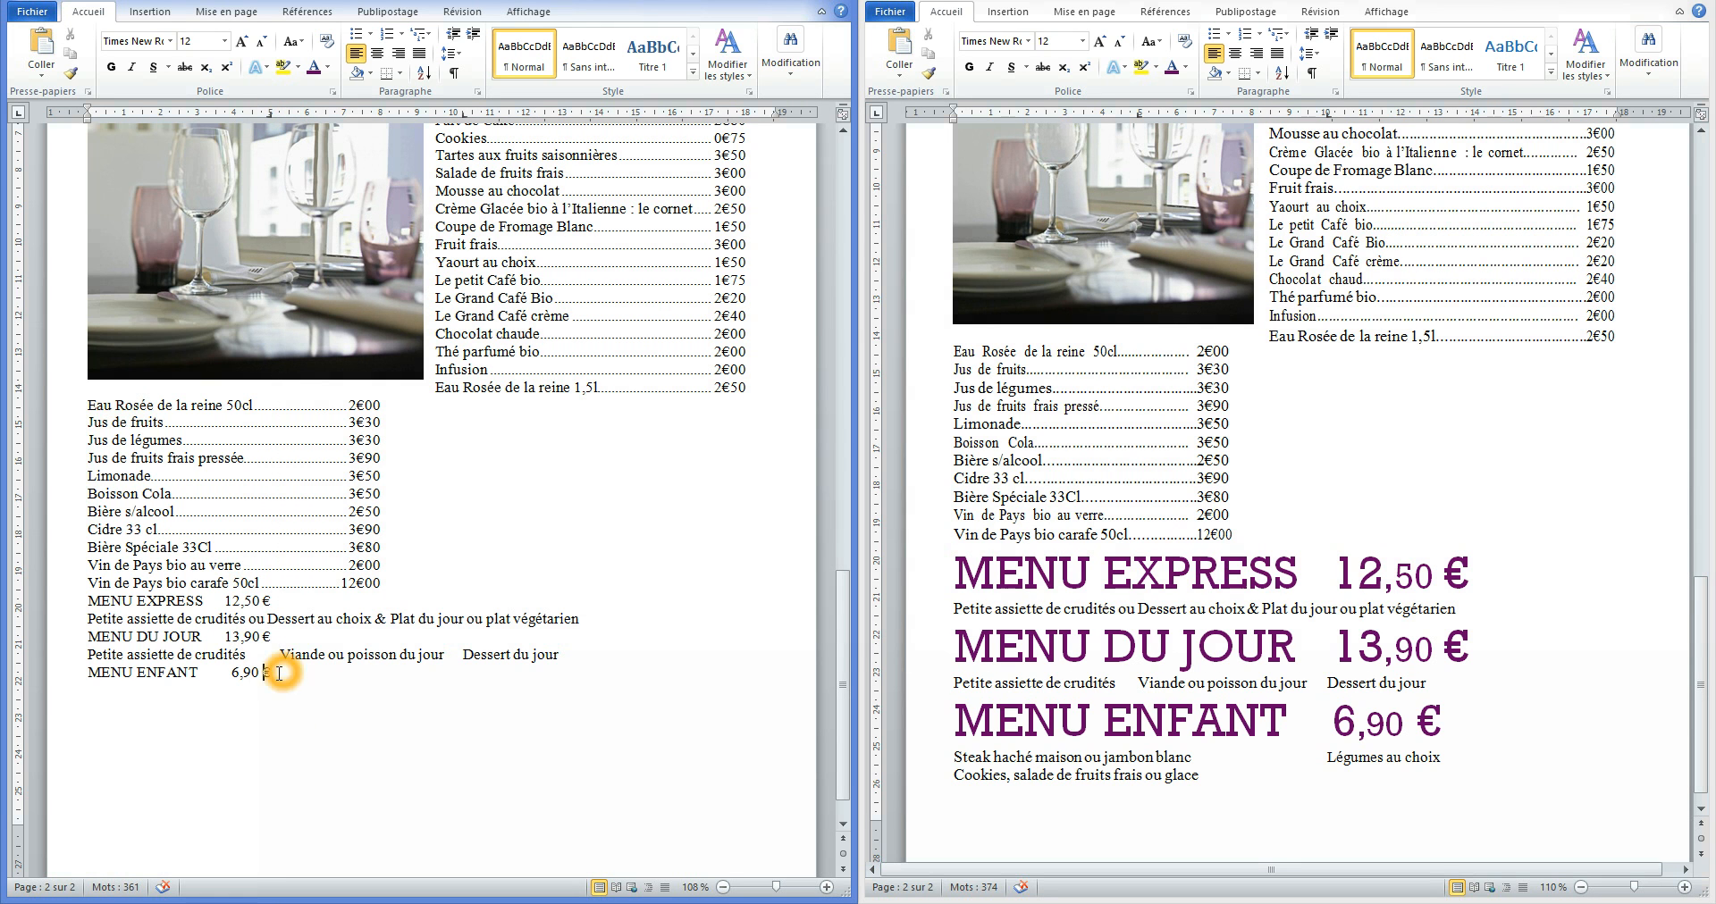
Below MENU ENFANT, add the line "Steak haché maison ou jambon blanc" with "Légumes au choix" tabbed to align with "Dessert du jour".
{"action": "left_click", "coordinate": [279, 675]}
{"action": "type", "text": "Steak haché maison ou jambon blanc"}
{"action": "key", "text": "Tab"}
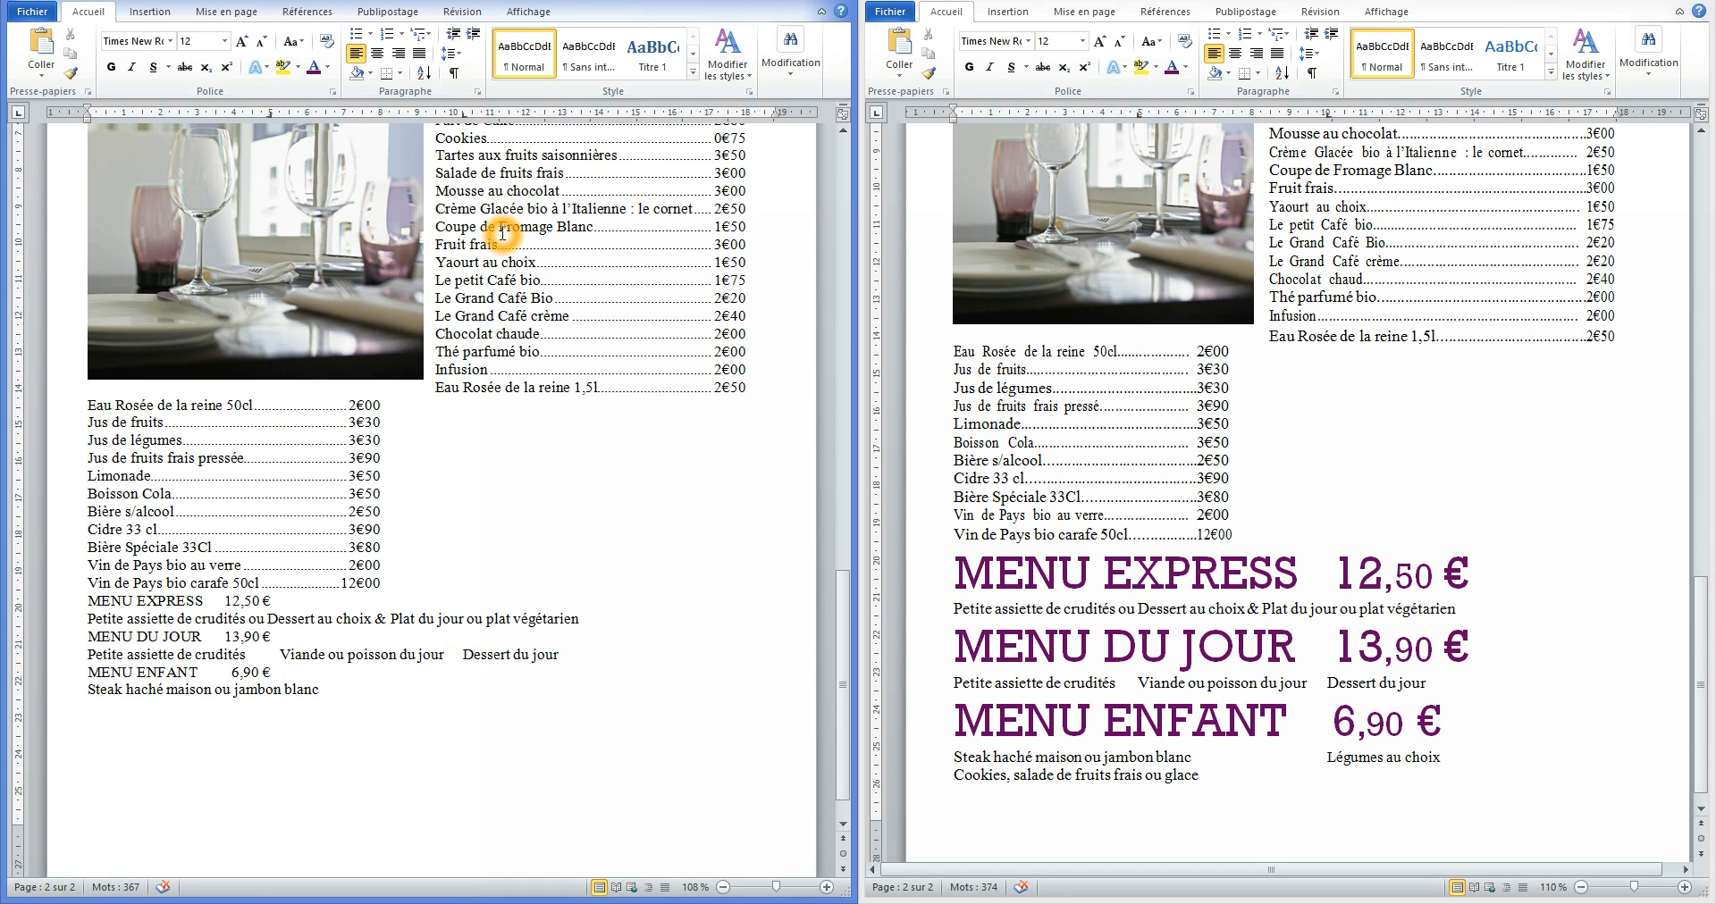
{"action": "type", "text": "Légumes au choix"}
Add "Cookies, salade de fruits frais ou glace" as the last line of the children's menu.
{"action": "key", "text": "Return"}
{"action": "type", "text": "Cppli"}
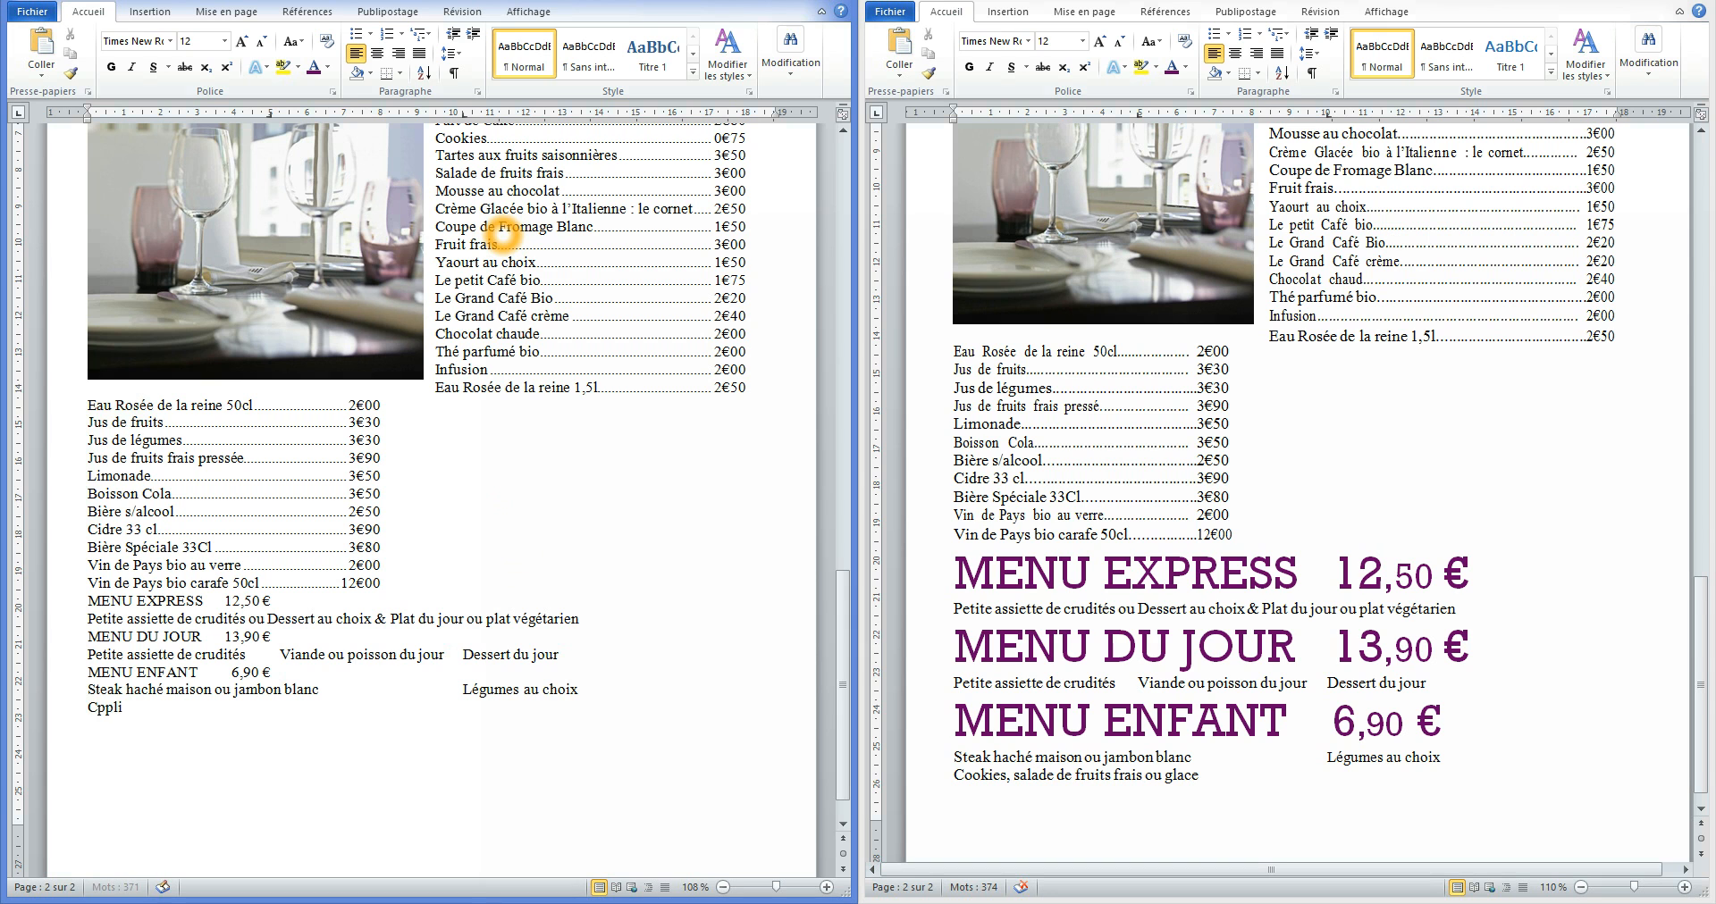
{"action": "key", "text": "BackSpace"}
{"action": "key", "text": "BackSpace"}
{"action": "type", "text": "ookies, salade de fruits frais ou glace"}
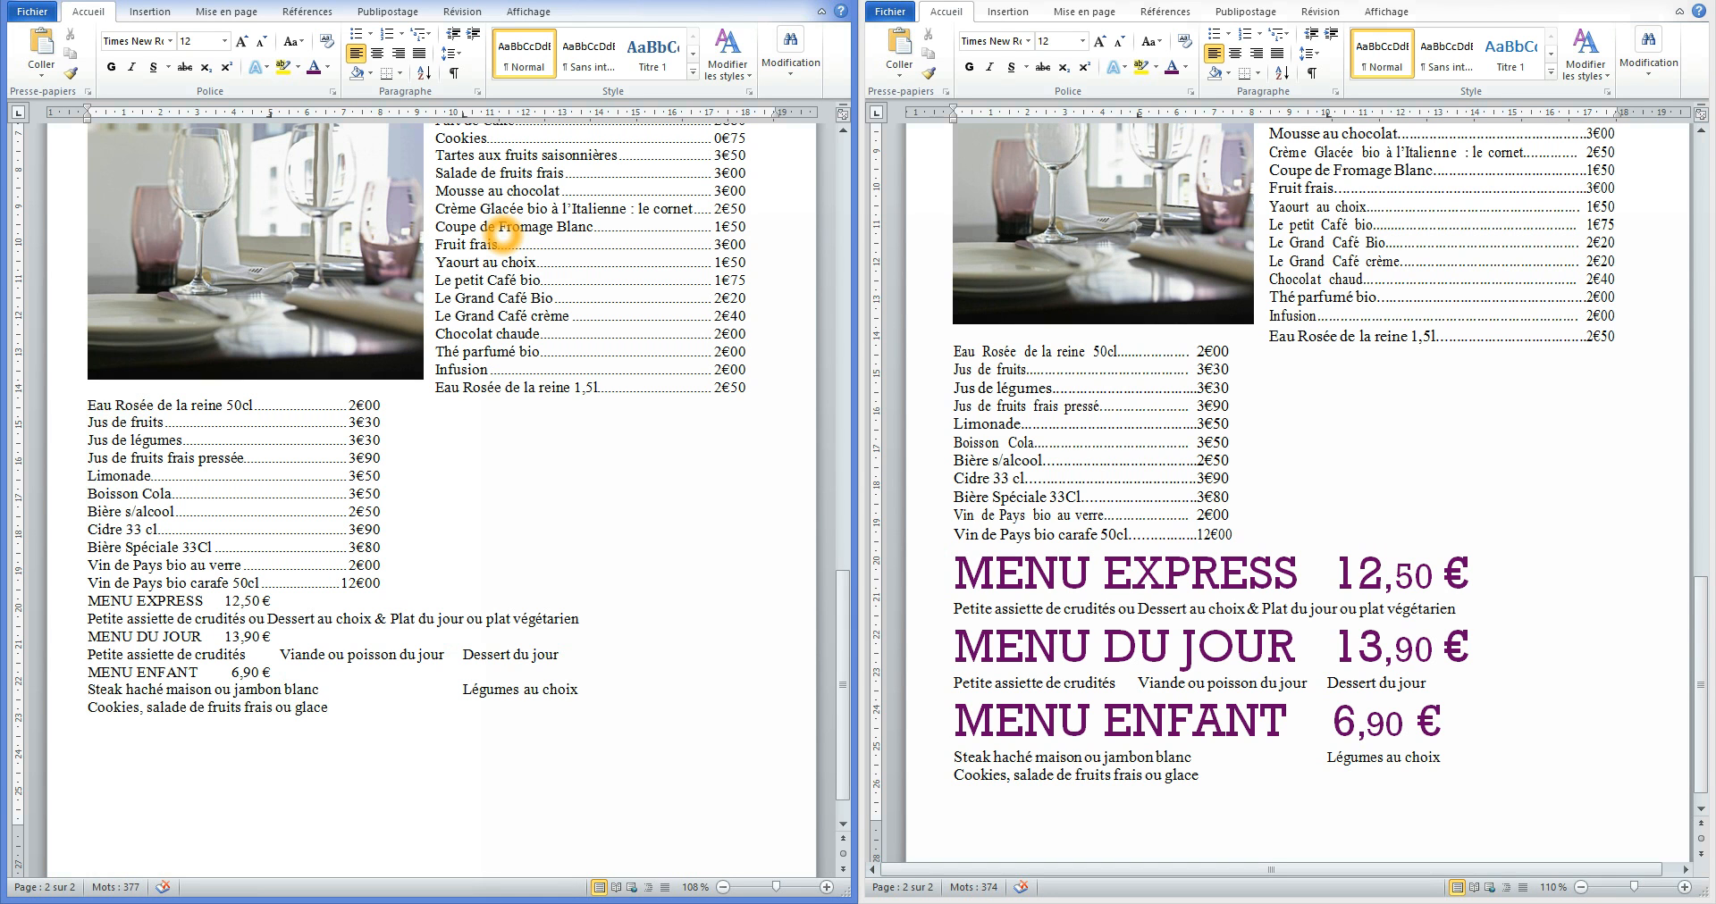
{"action": "left_click", "coordinate": [456, 625]}
{"action": "left_click", "coordinate": [312, 709]}
{"action": "left_click", "coordinate": [352, 748]}
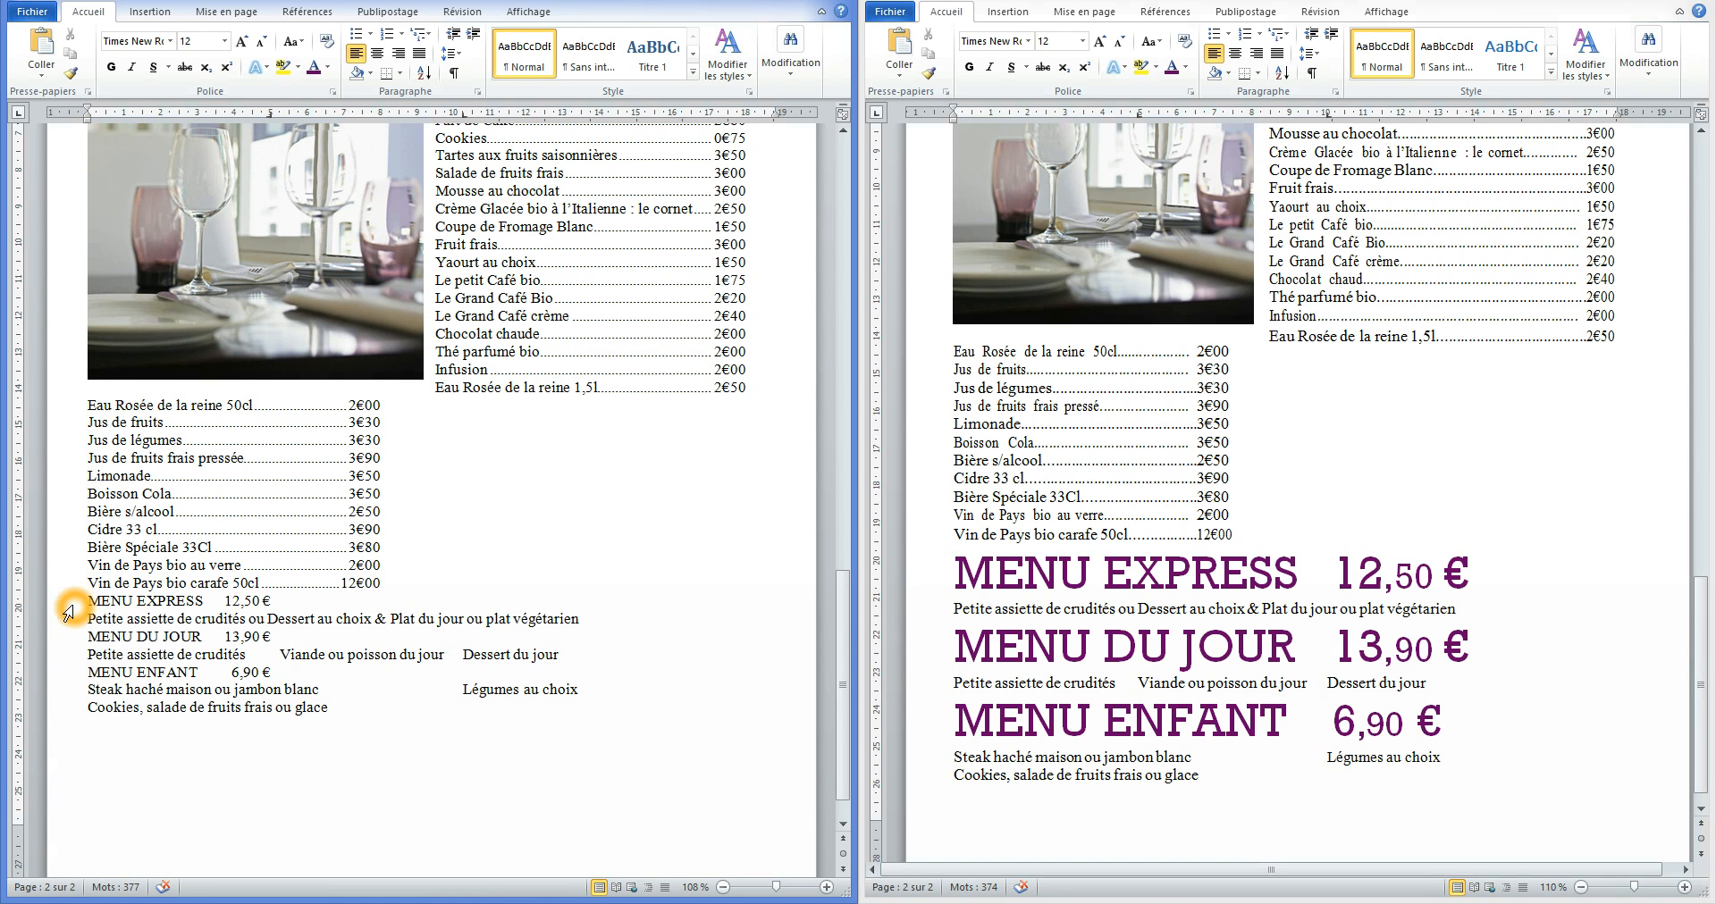
Copy the formatting of the POTAGE DU JOUR title onto the MENU EXPRESS 12,50 € line.
{"action": "scroll", "coordinate": [53, 613], "scroll_direction": "up", "scroll_amount": 3}
{"action": "scroll", "coordinate": [119, 607], "scroll_direction": "up", "scroll_amount": 3}
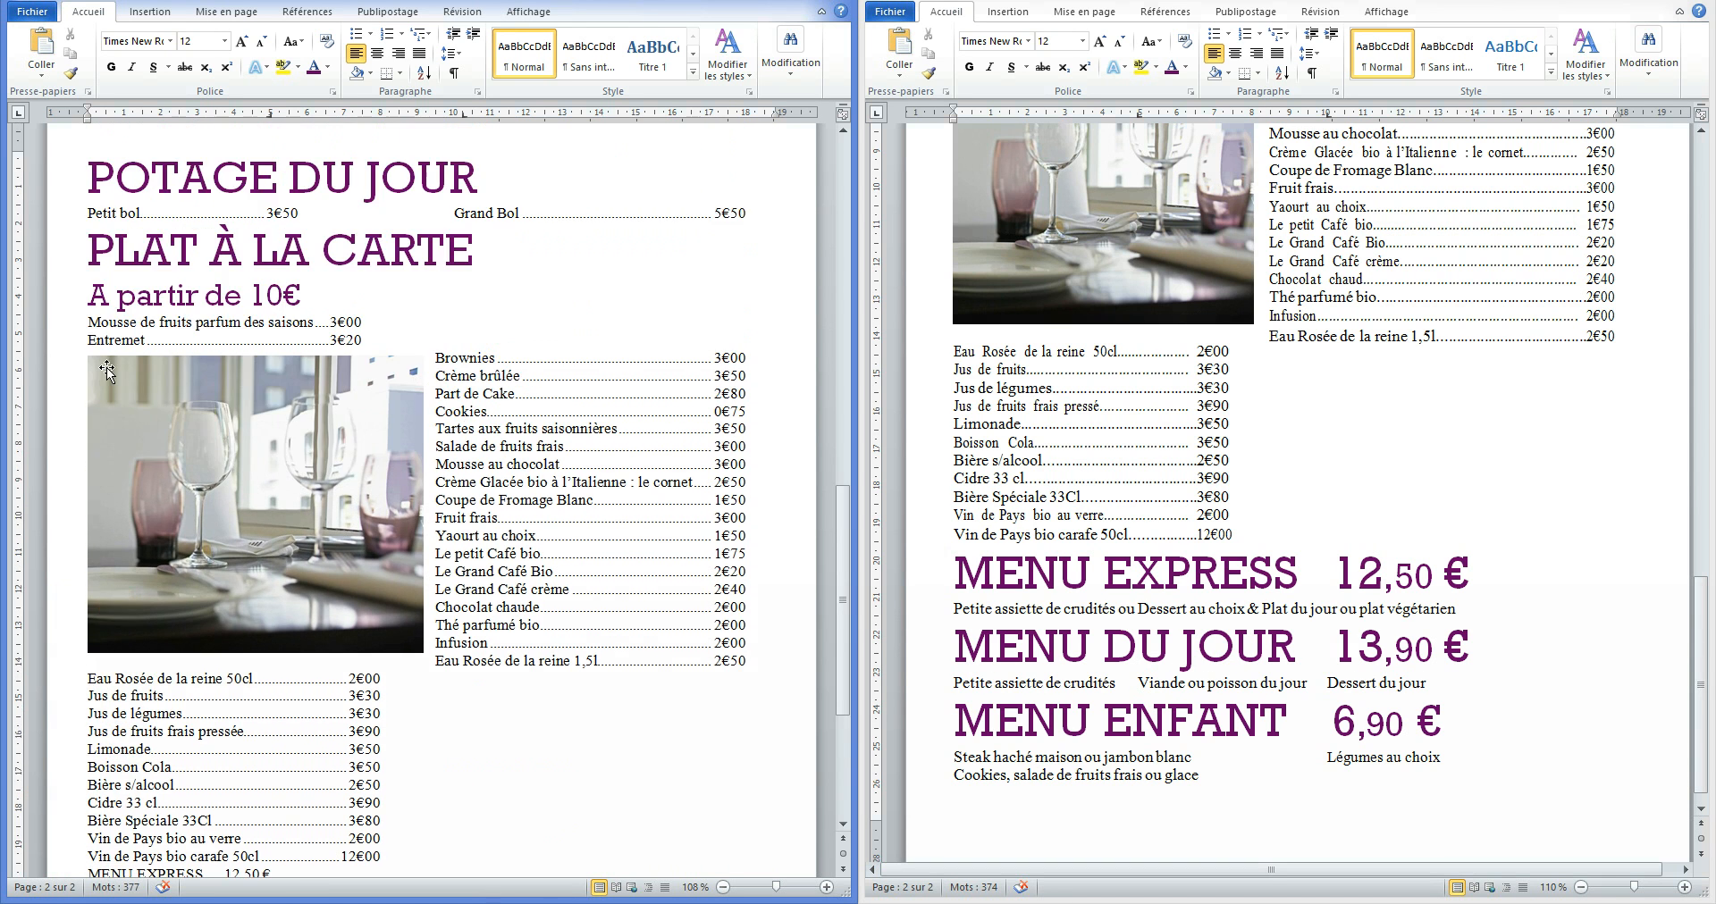
{"action": "left_click", "coordinate": [64, 177]}
{"action": "left_click", "coordinate": [71, 73]}
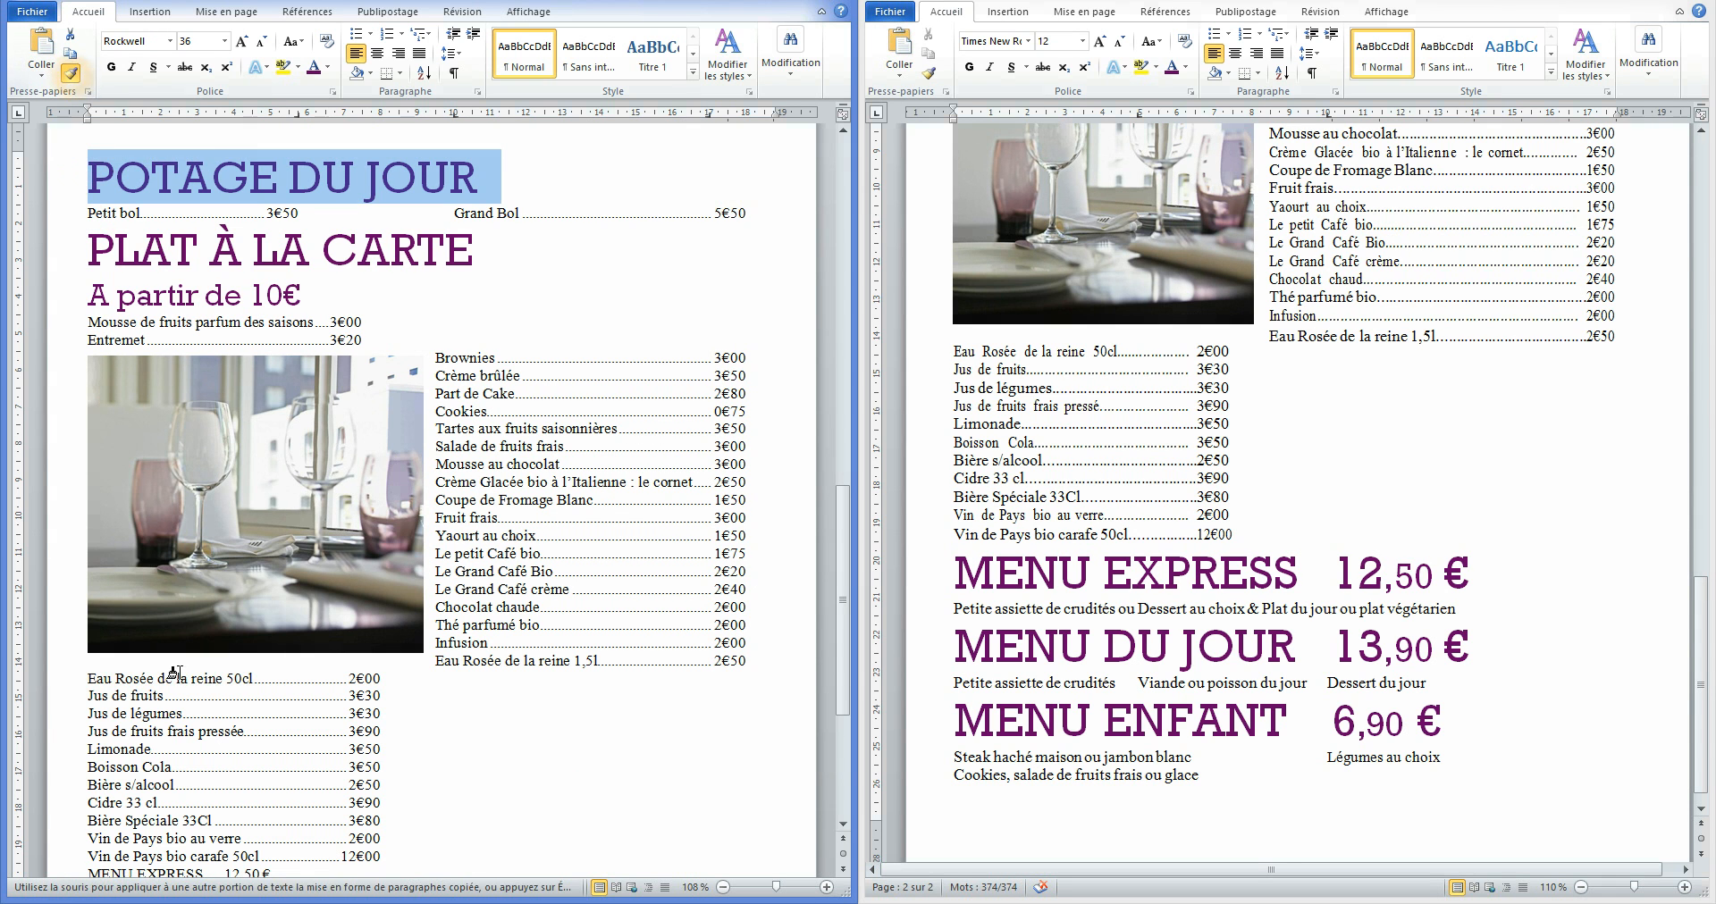
{"action": "scroll", "coordinate": [201, 679], "scroll_direction": "down", "scroll_amount": 6}
{"action": "left_click", "coordinate": [69, 543]}
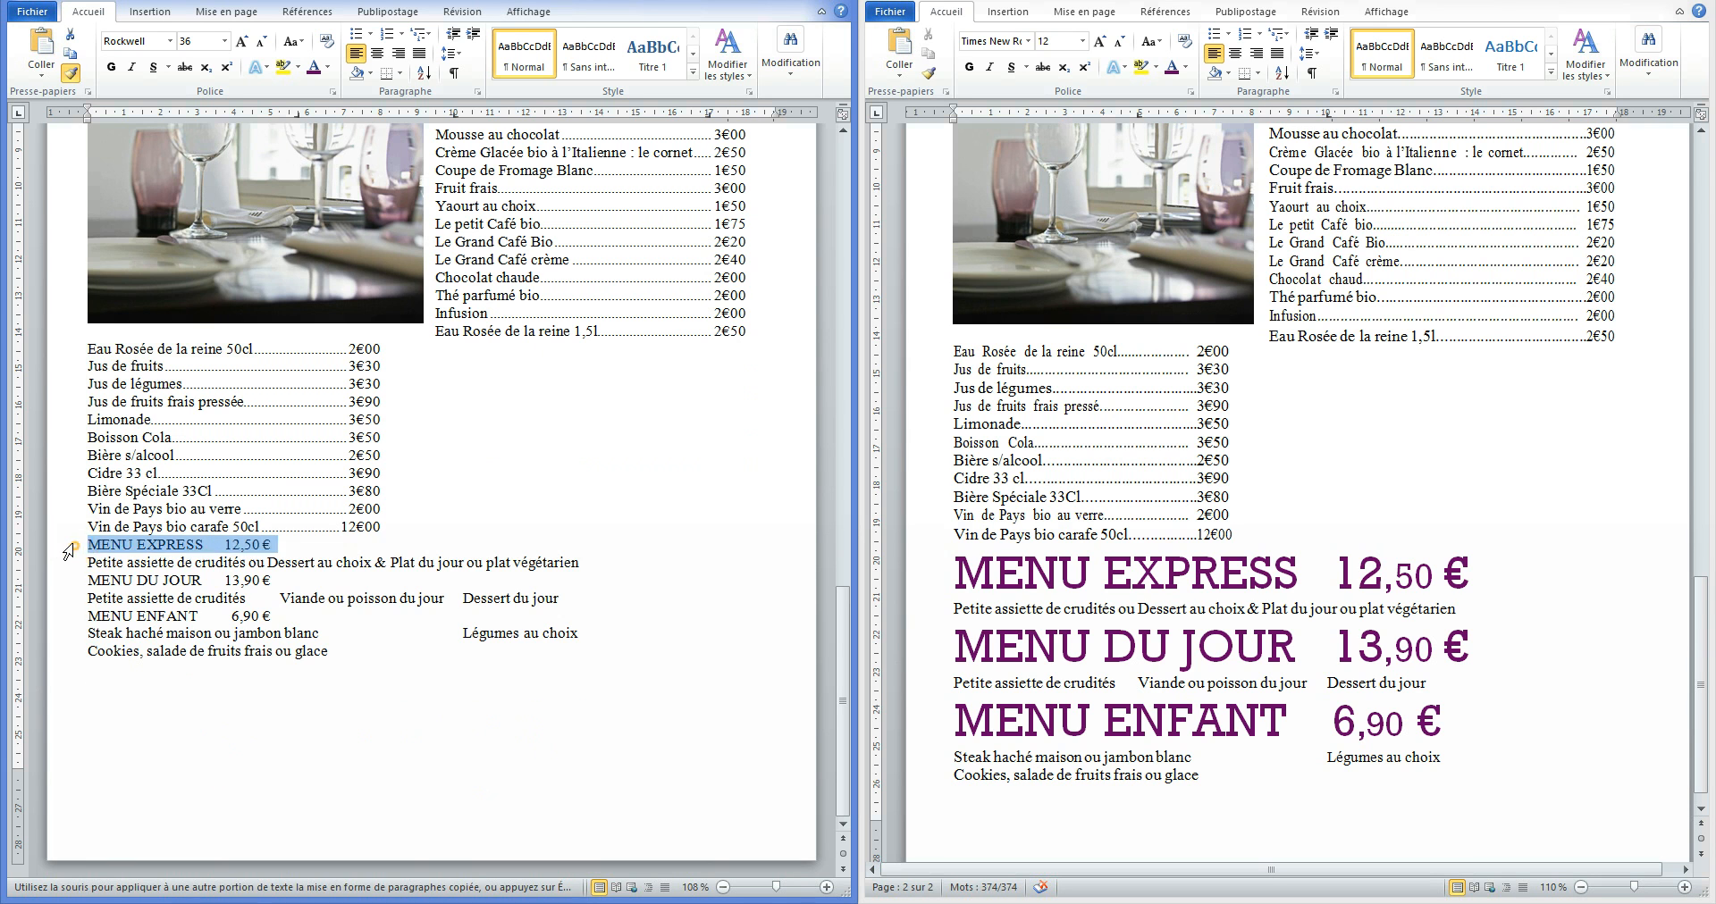
Copy the MENU EXPRESS title formatting onto the MENU DU JOUR and MENU ENFANT lines.
{"action": "left_click", "coordinate": [75, 75]}
{"action": "left_click", "coordinate": [71, 618]}
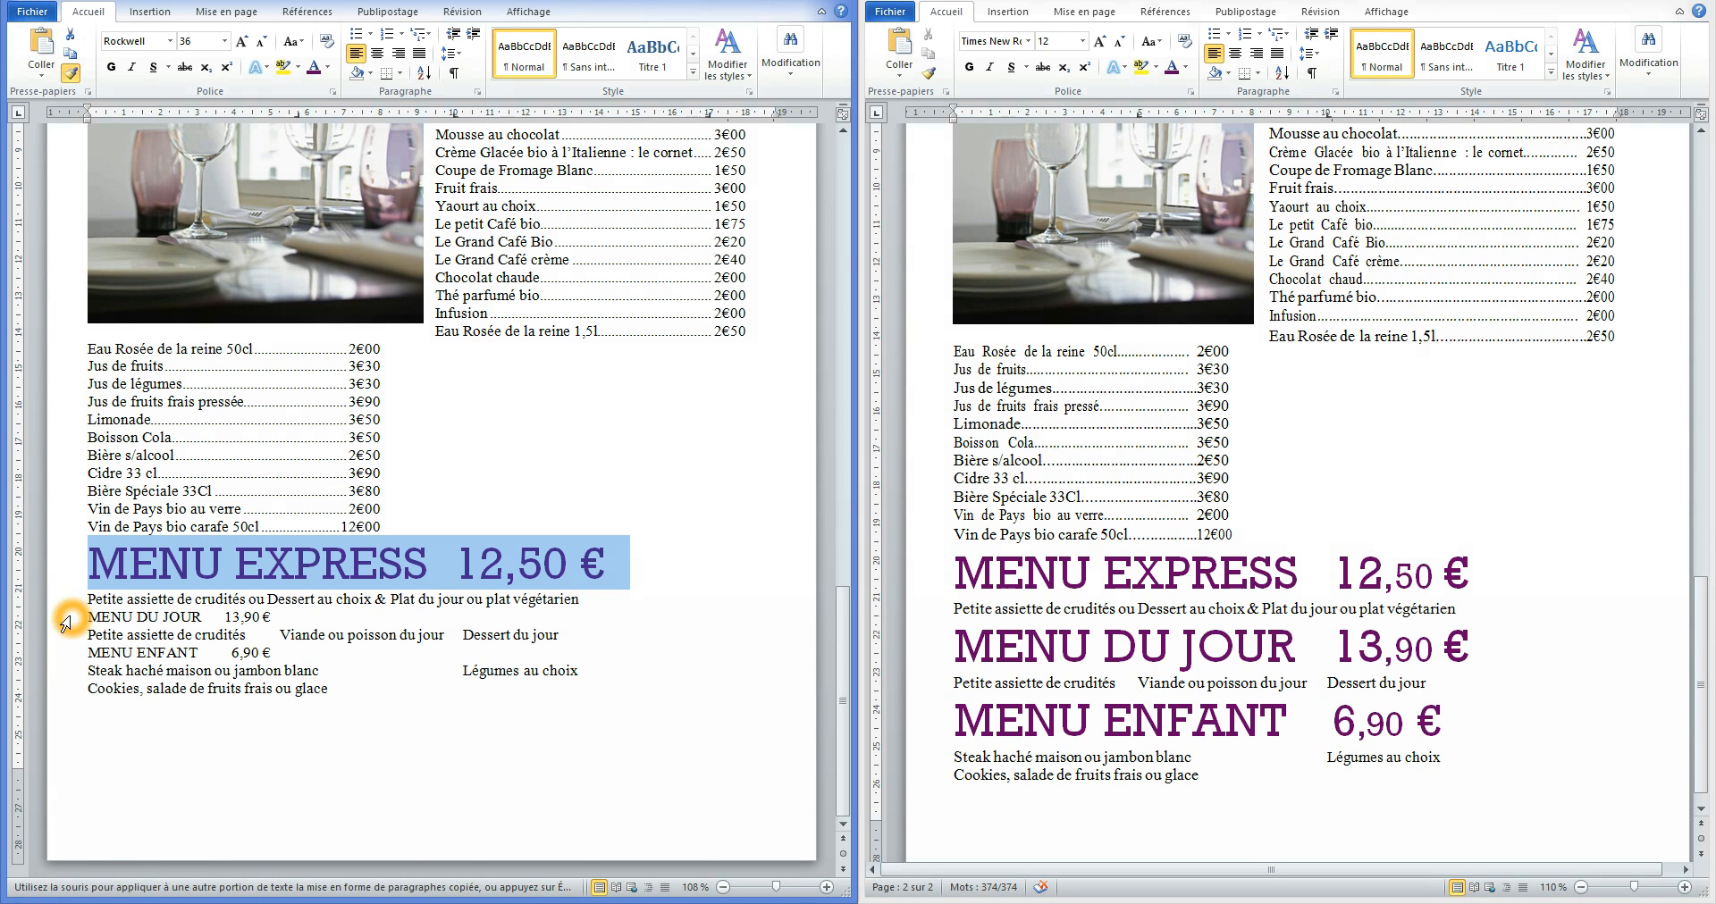
{"action": "left_click", "coordinate": [73, 77]}
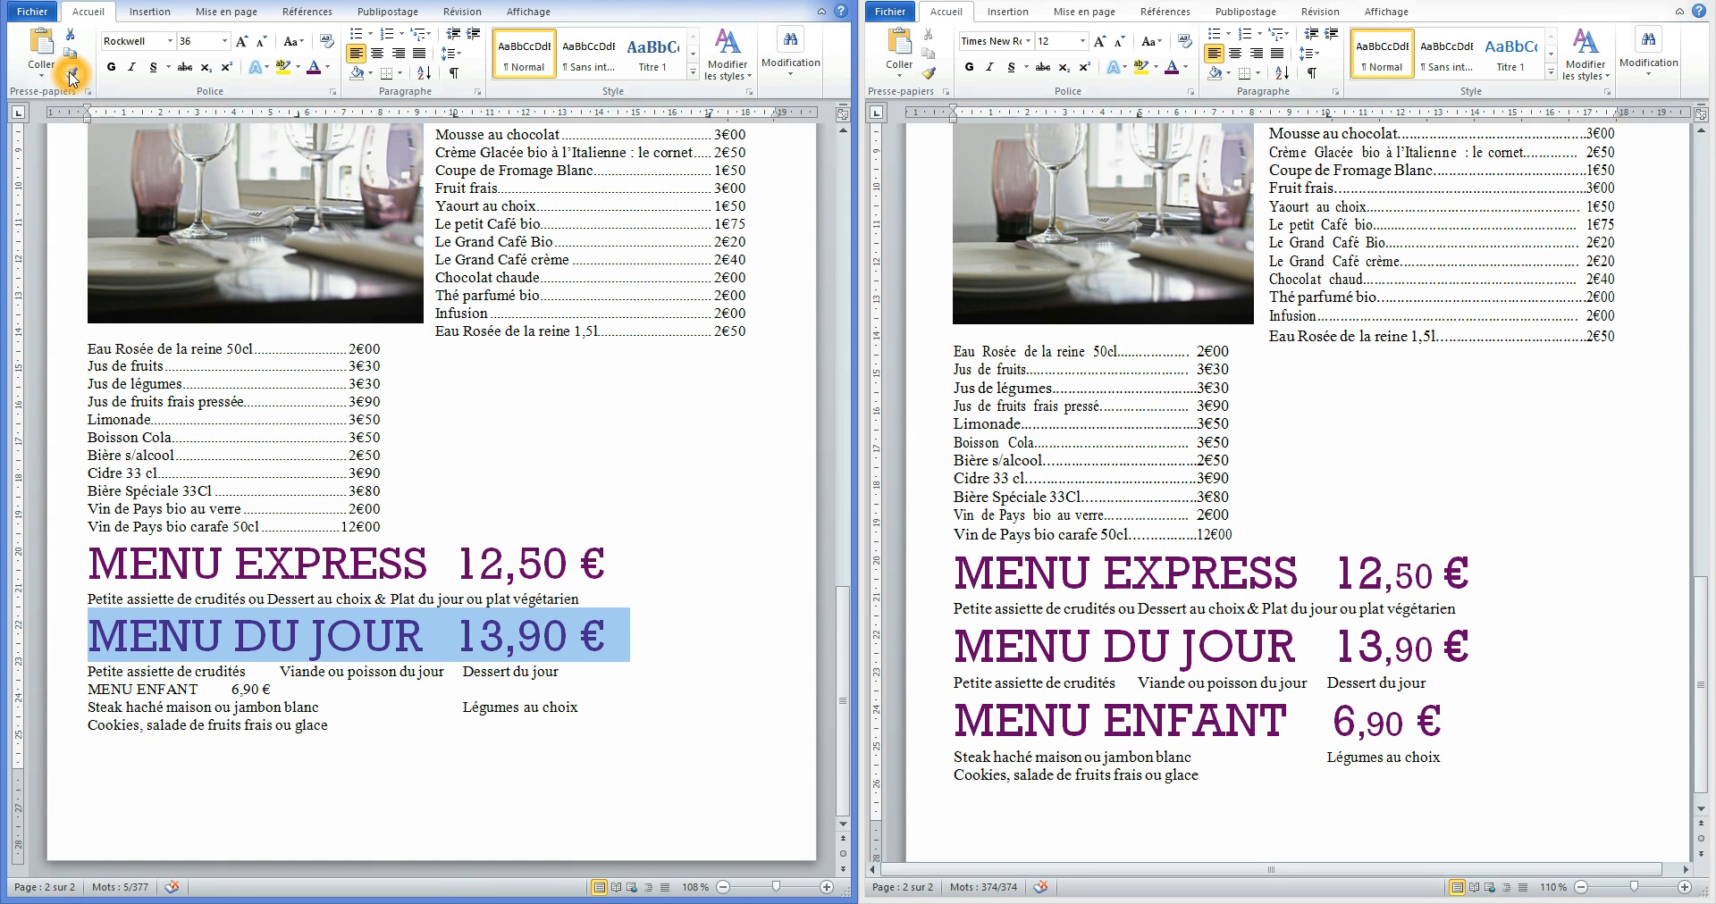
{"action": "left_click", "coordinate": [72, 693]}
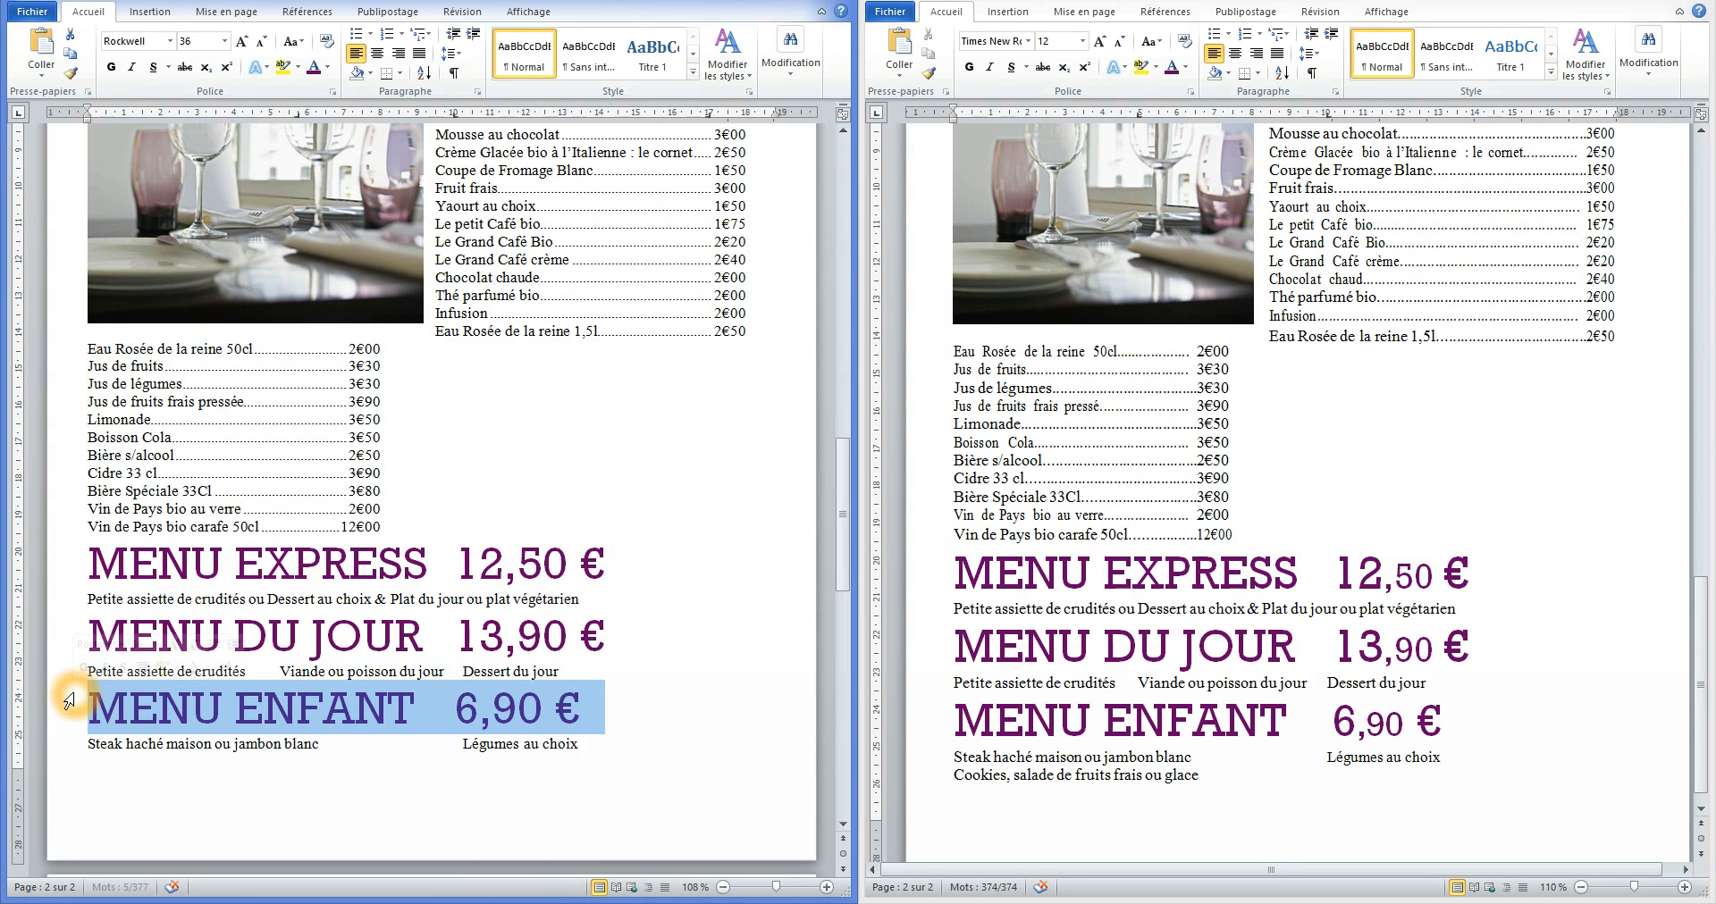
{"action": "left_click", "coordinate": [631, 576]}
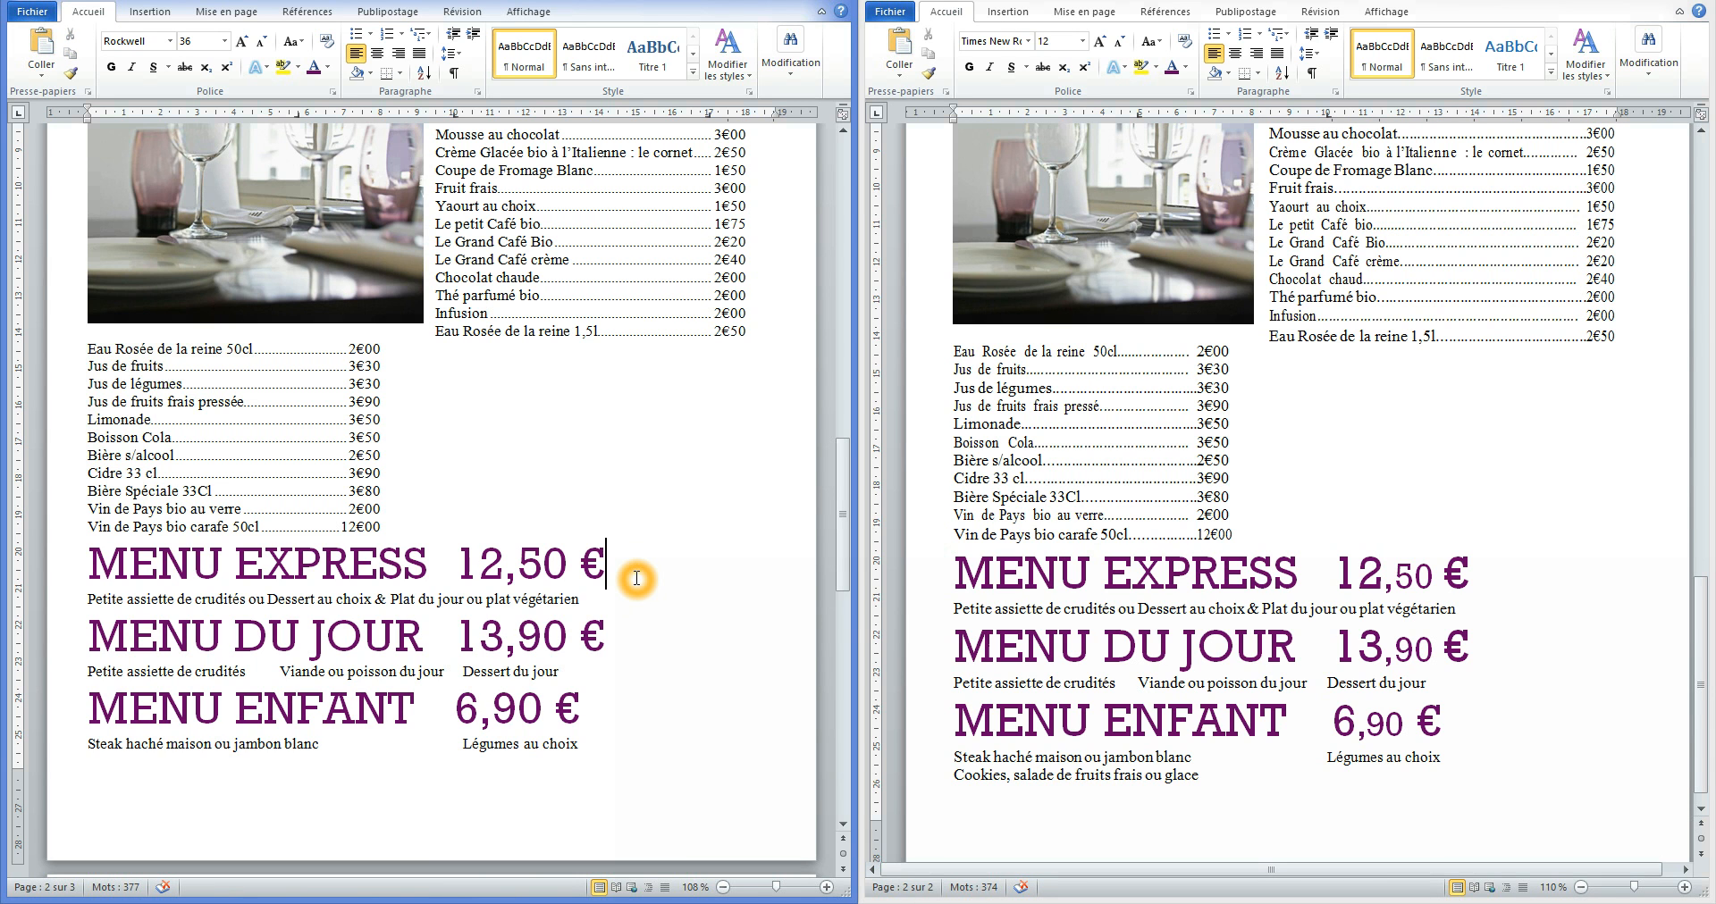
Reduce the bottom page margin to bring the "Cookies, salade de fruits frais ou glace" line back onto page two.
{"action": "left_click", "coordinate": [452, 676]}
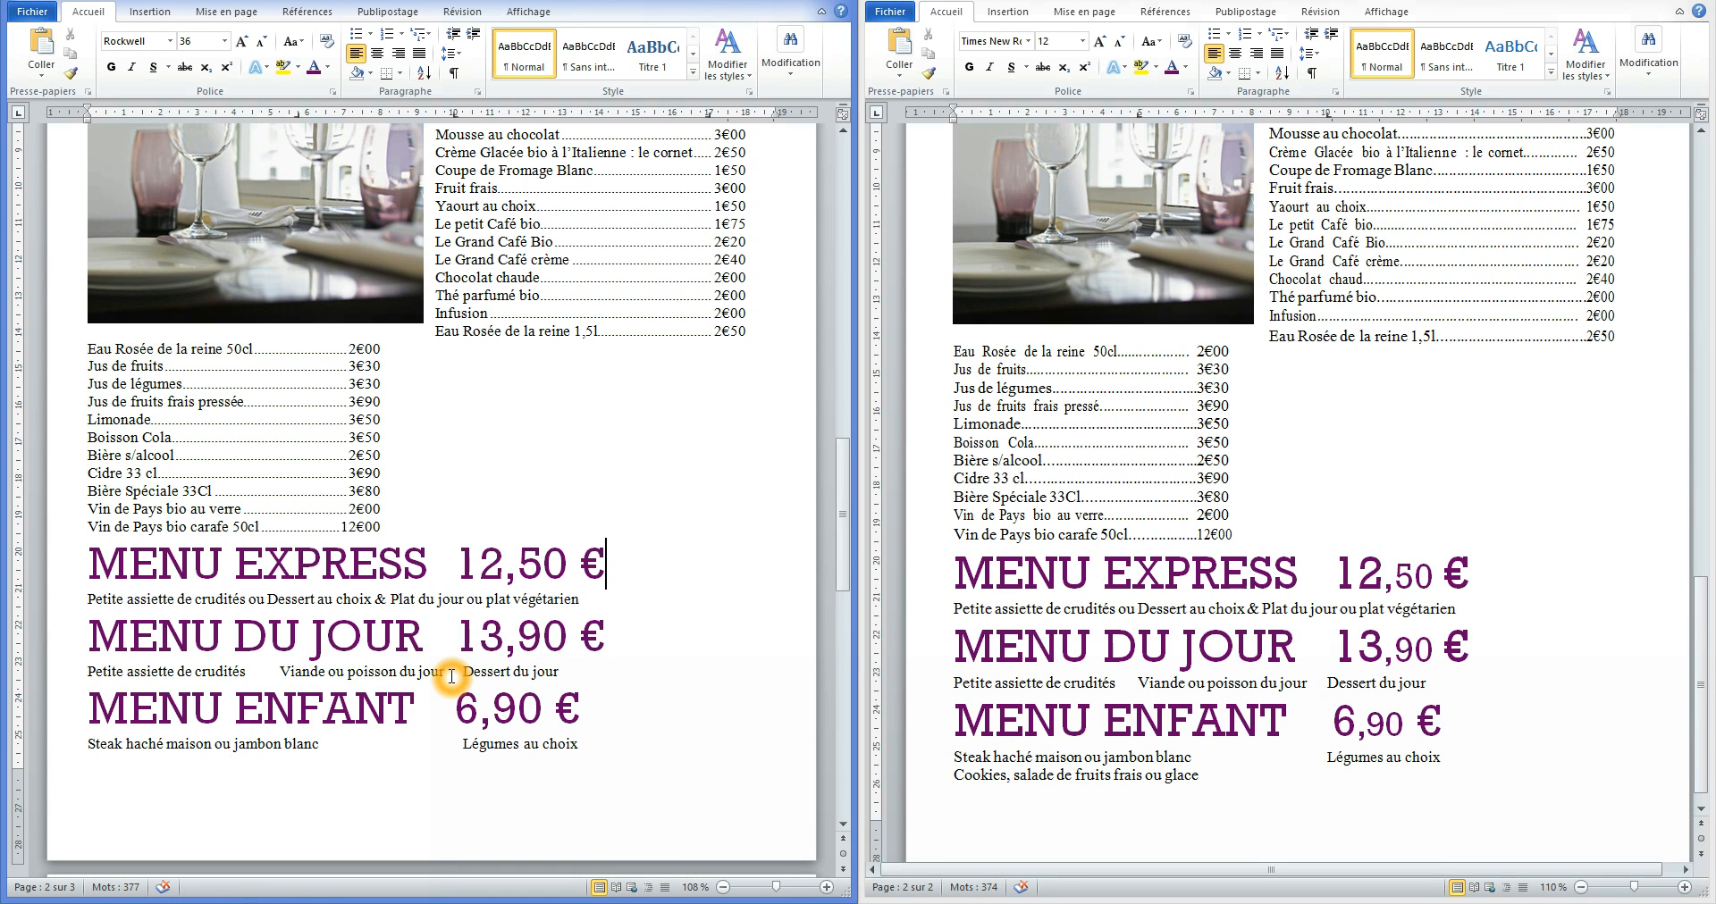
{"action": "left_click", "coordinate": [464, 741]}
{"action": "left_click", "coordinate": [127, 747]}
{"action": "left_click", "coordinate": [1005, 789]}
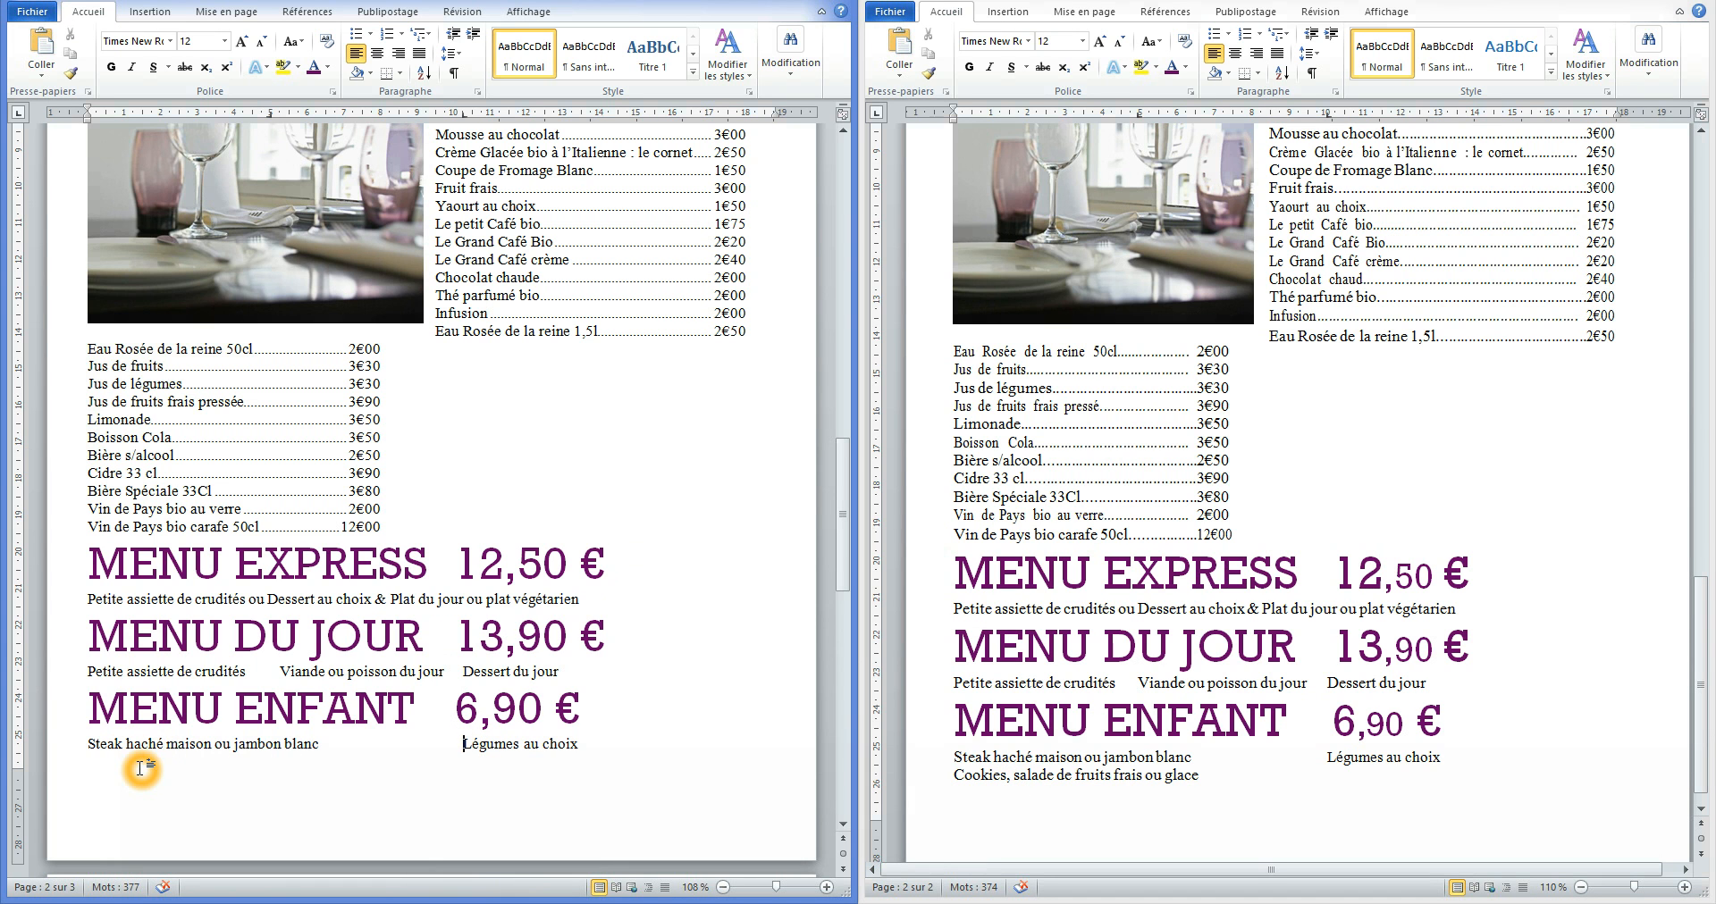
{"action": "left_click", "coordinate": [17, 764]}
{"action": "scroll", "coordinate": [134, 786], "scroll_direction": "down", "scroll_amount": 3}
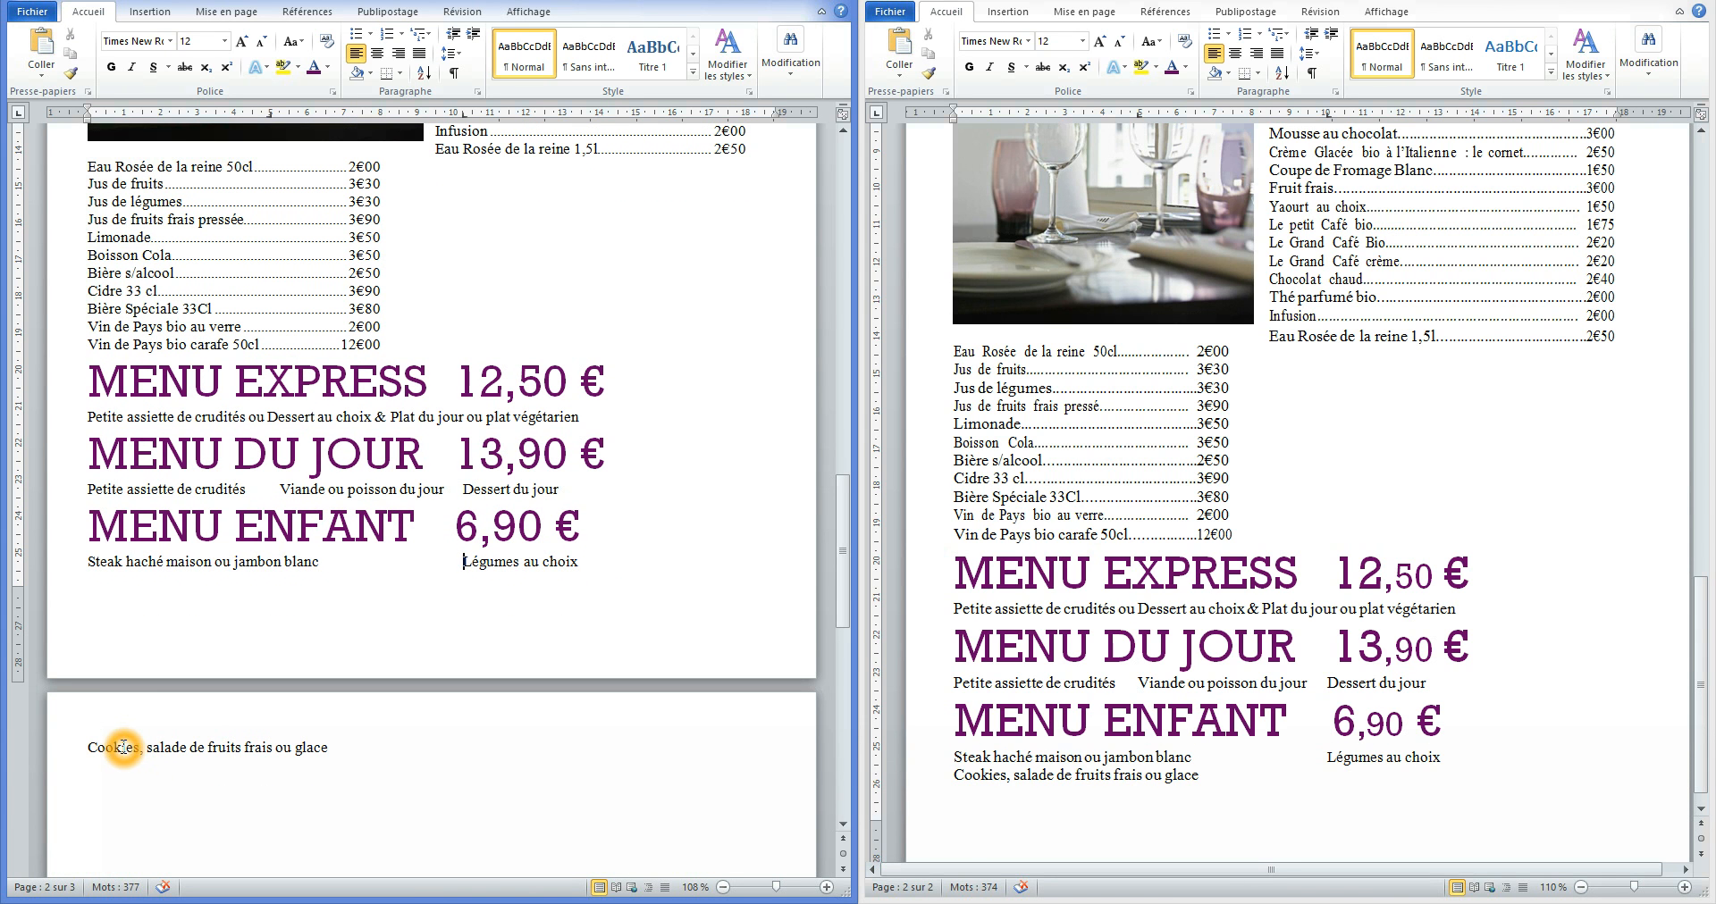
{"action": "left_click_drag", "start_coordinate": [15, 576], "coordinate": [16, 622]}
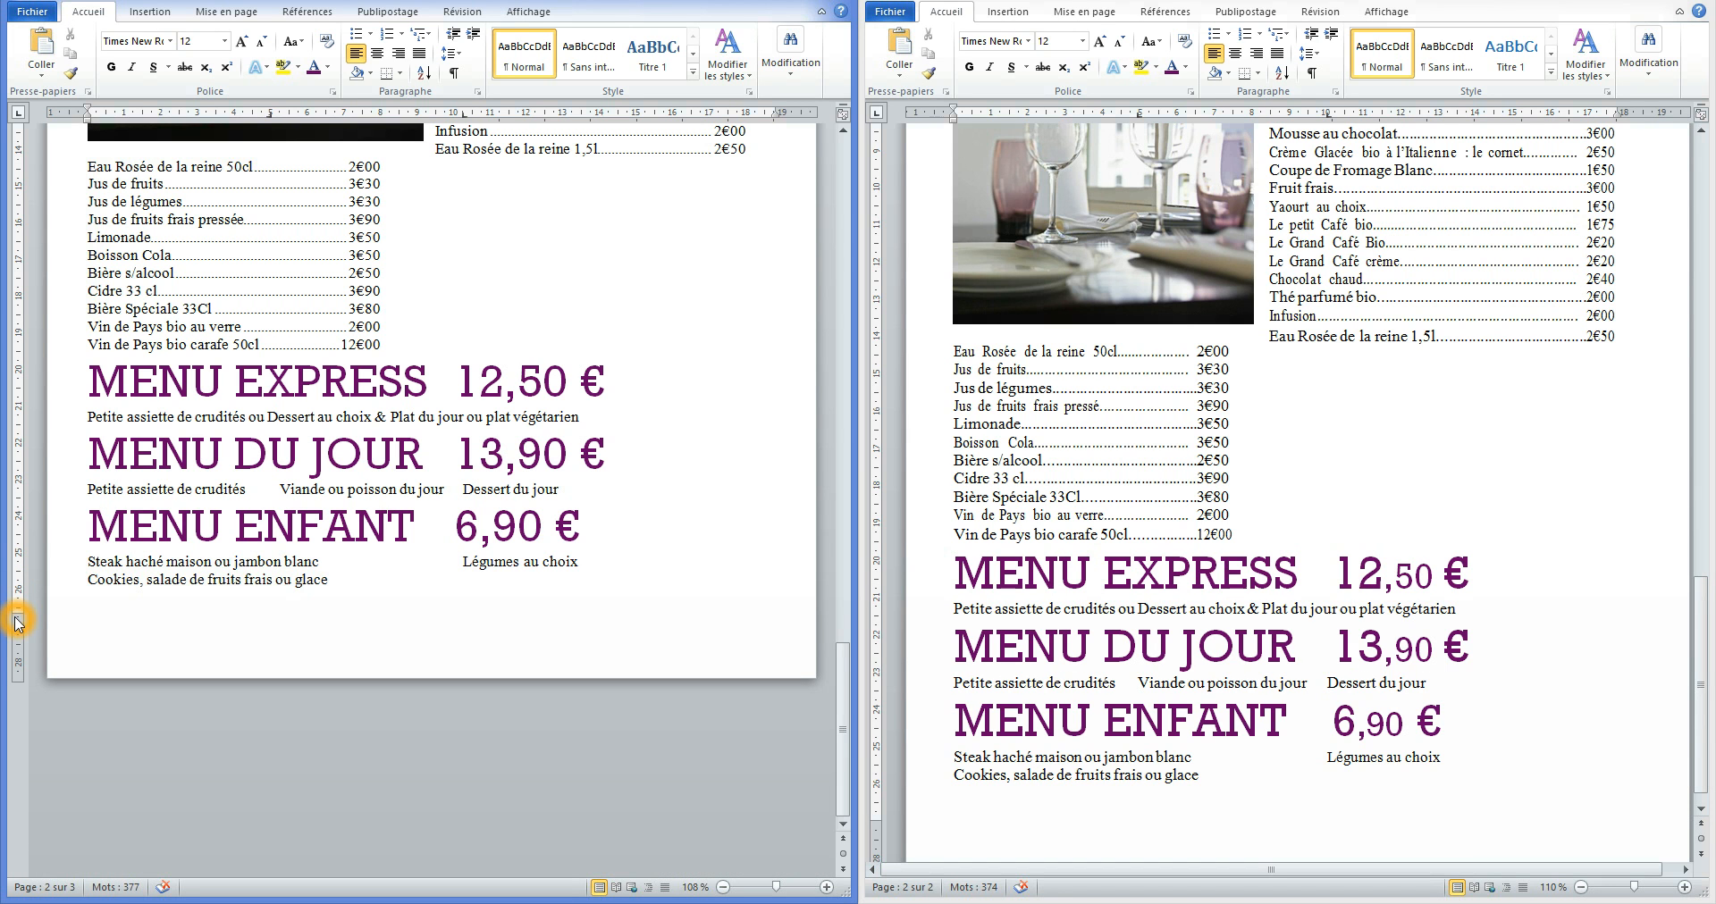
{"action": "left_click", "coordinate": [266, 600]}
{"action": "left_click", "coordinate": [350, 579]}
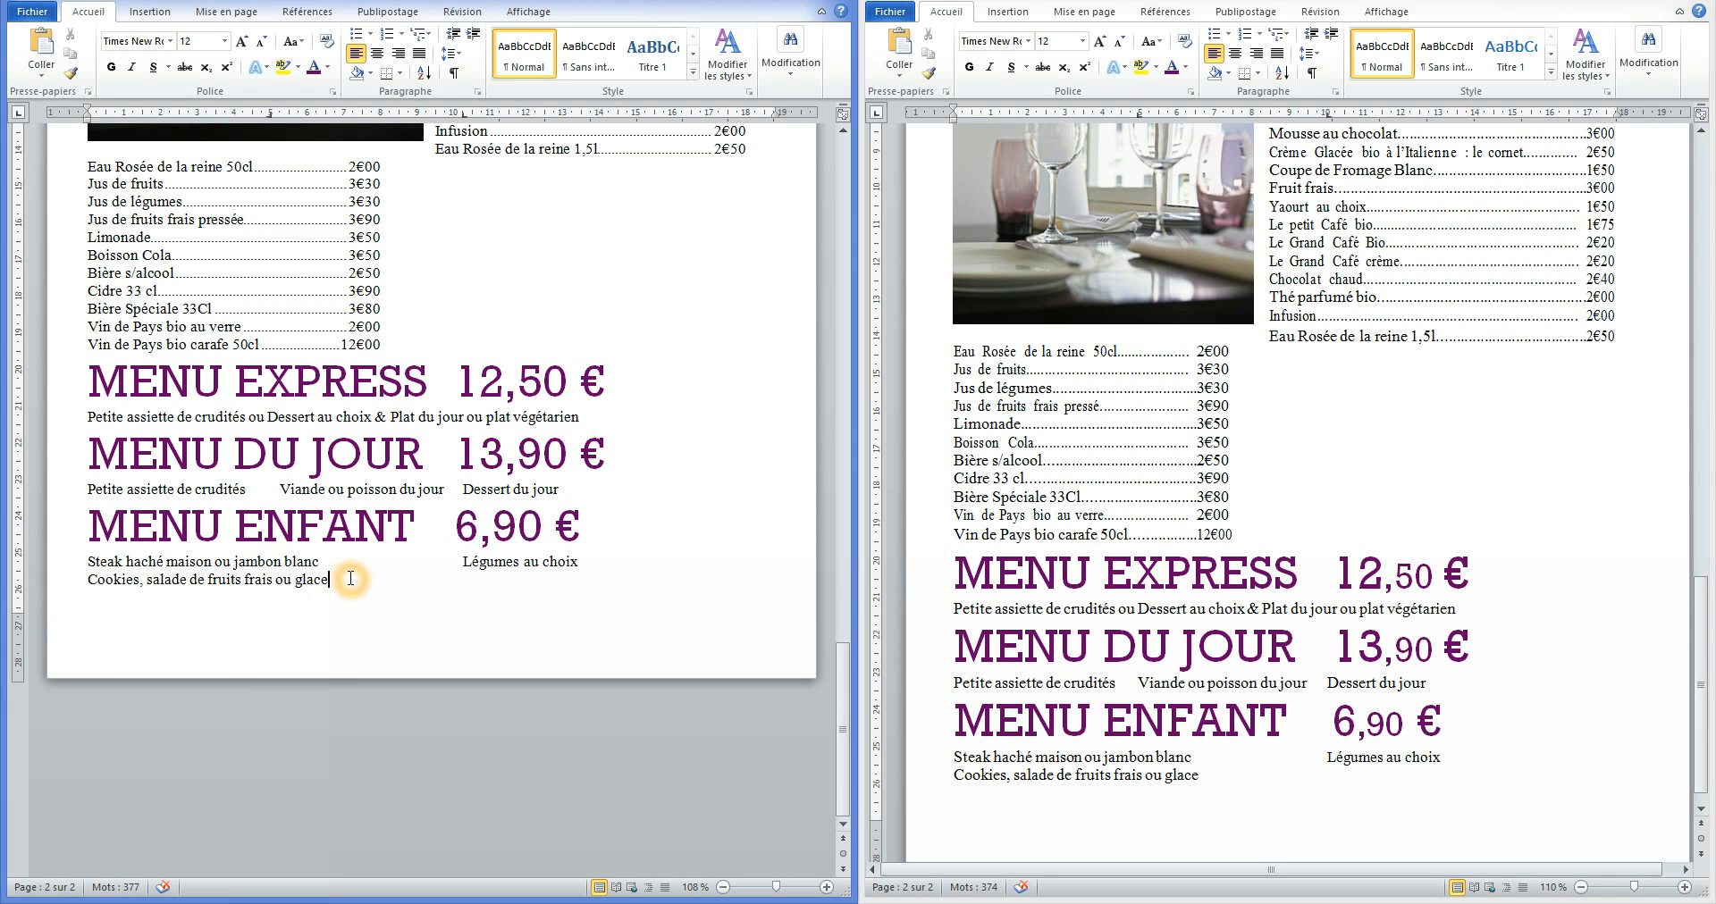
Display the model document at 100 % and compare the finished menu with it across both pages.
{"action": "left_click", "coordinate": [1579, 887]}
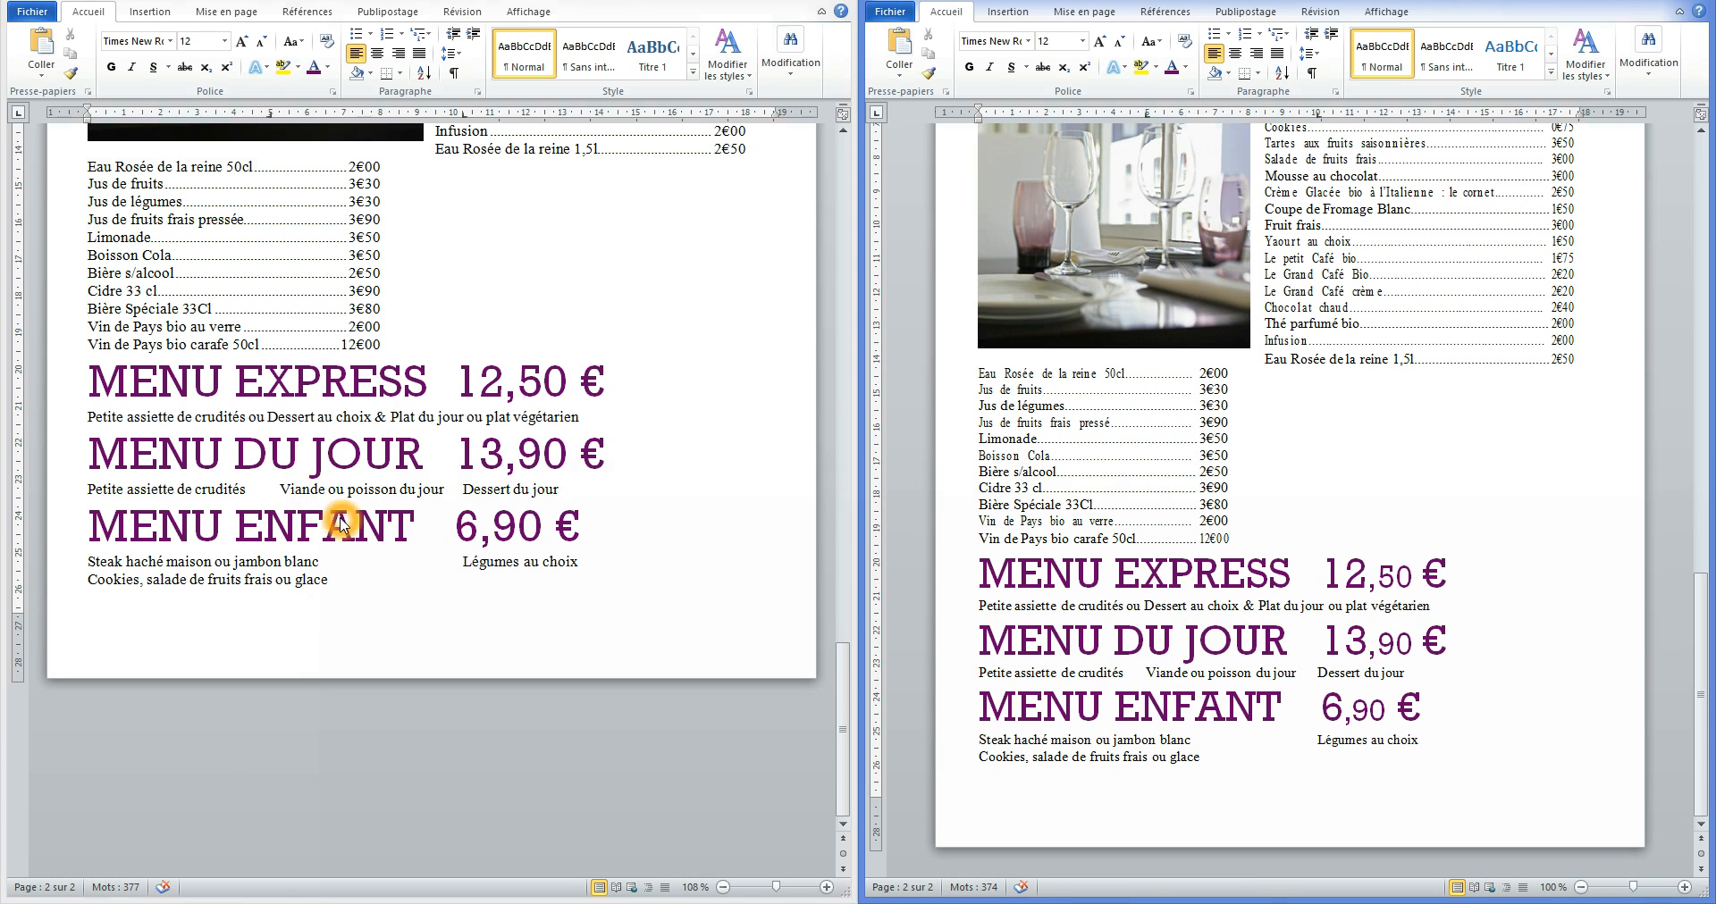
{"action": "left_click", "coordinate": [412, 474]}
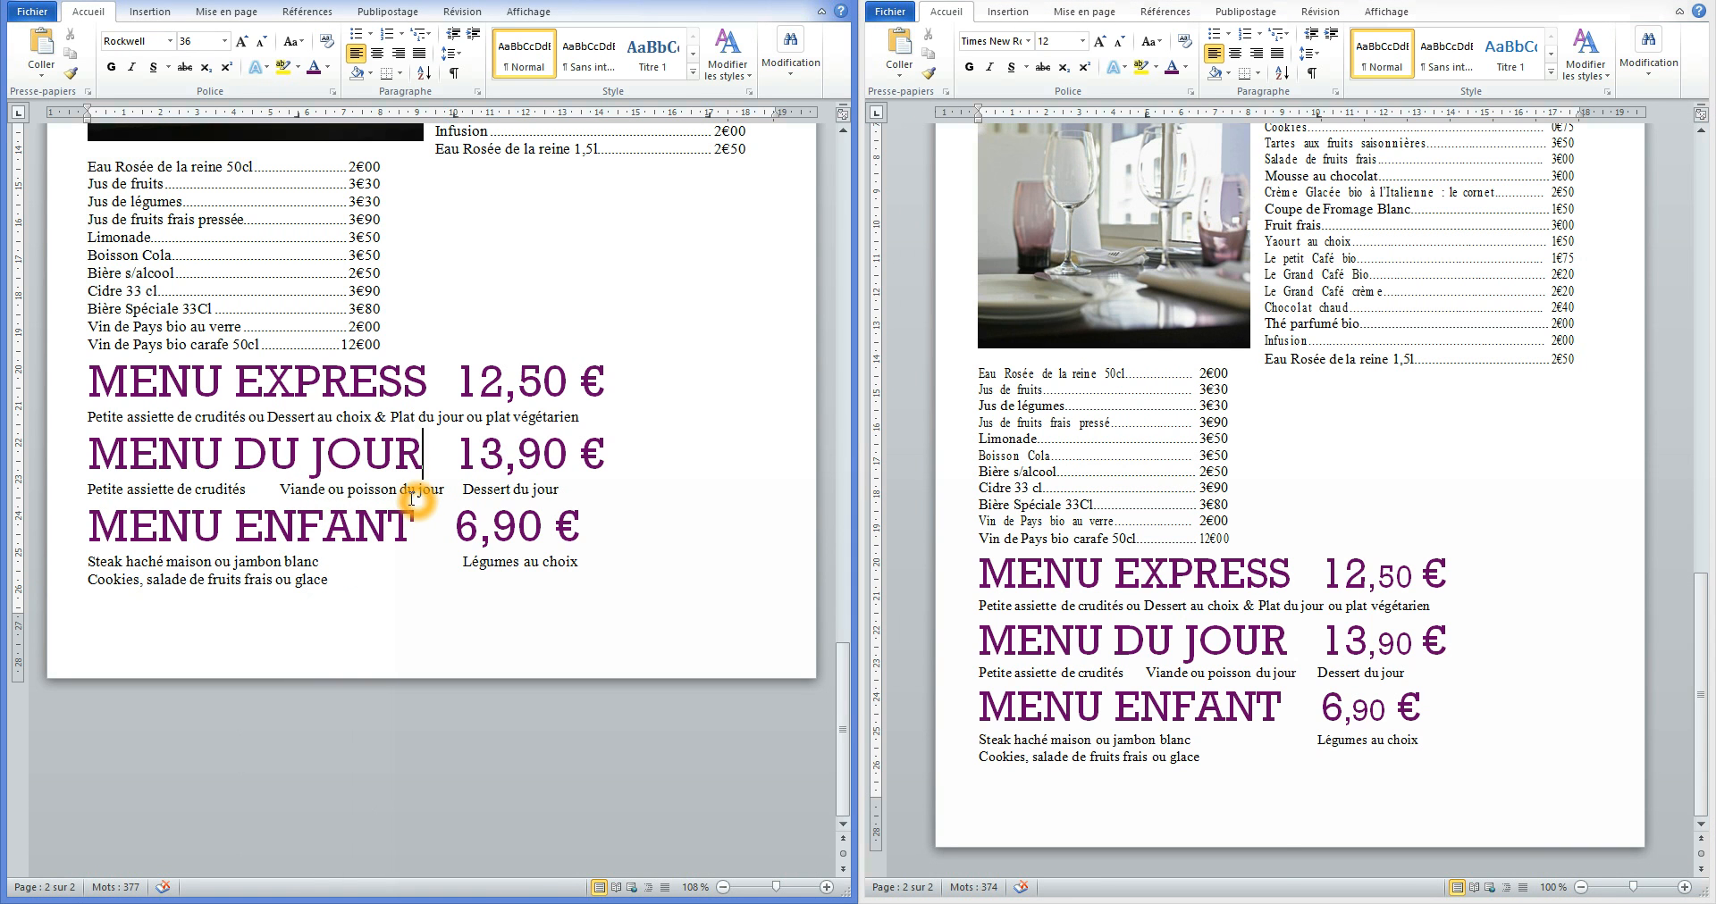
{"action": "left_click", "coordinate": [352, 523]}
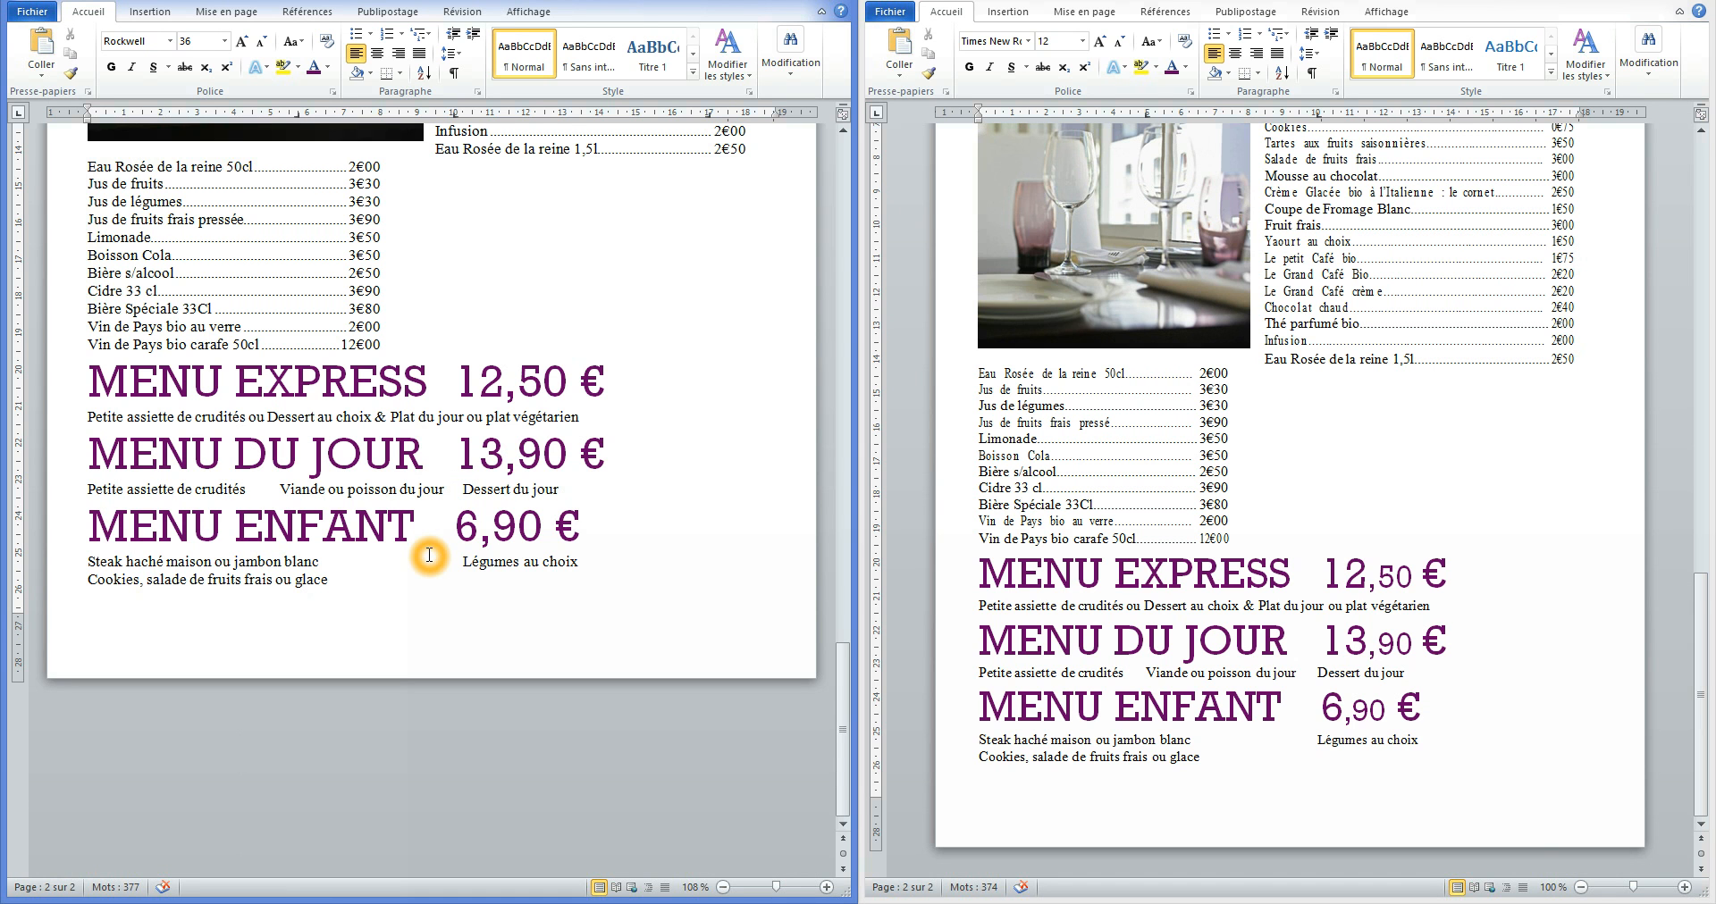
{"action": "scroll", "coordinate": [428, 555], "scroll_direction": "up", "scroll_amount": 10}
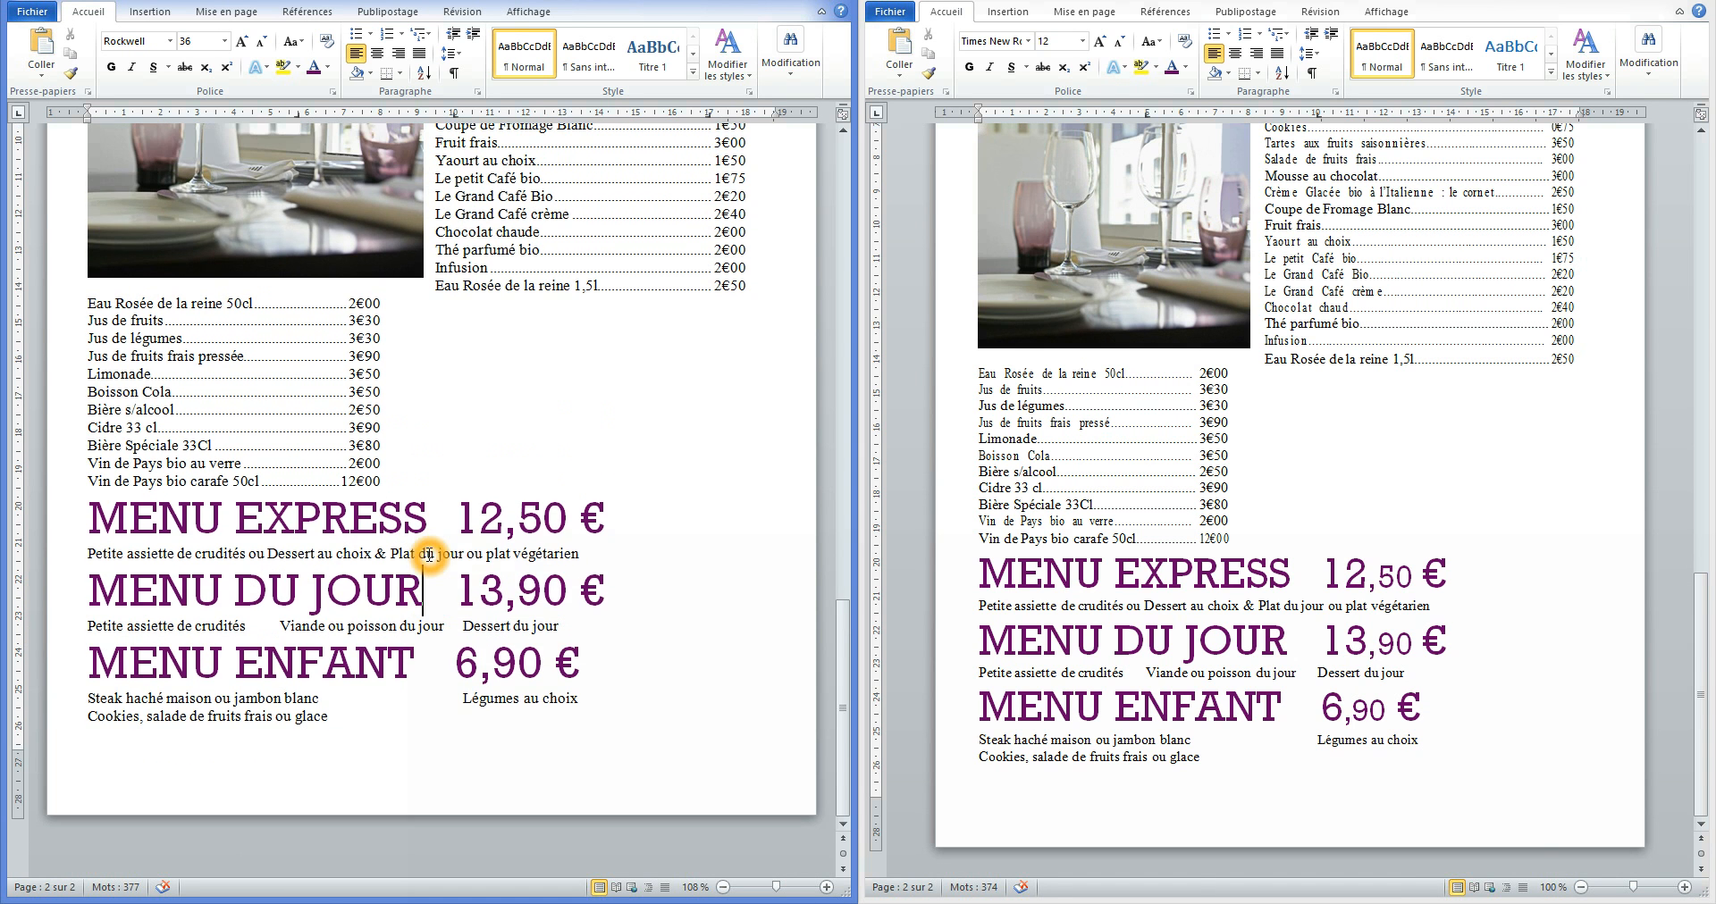
{"action": "left_click", "coordinate": [1258, 625]}
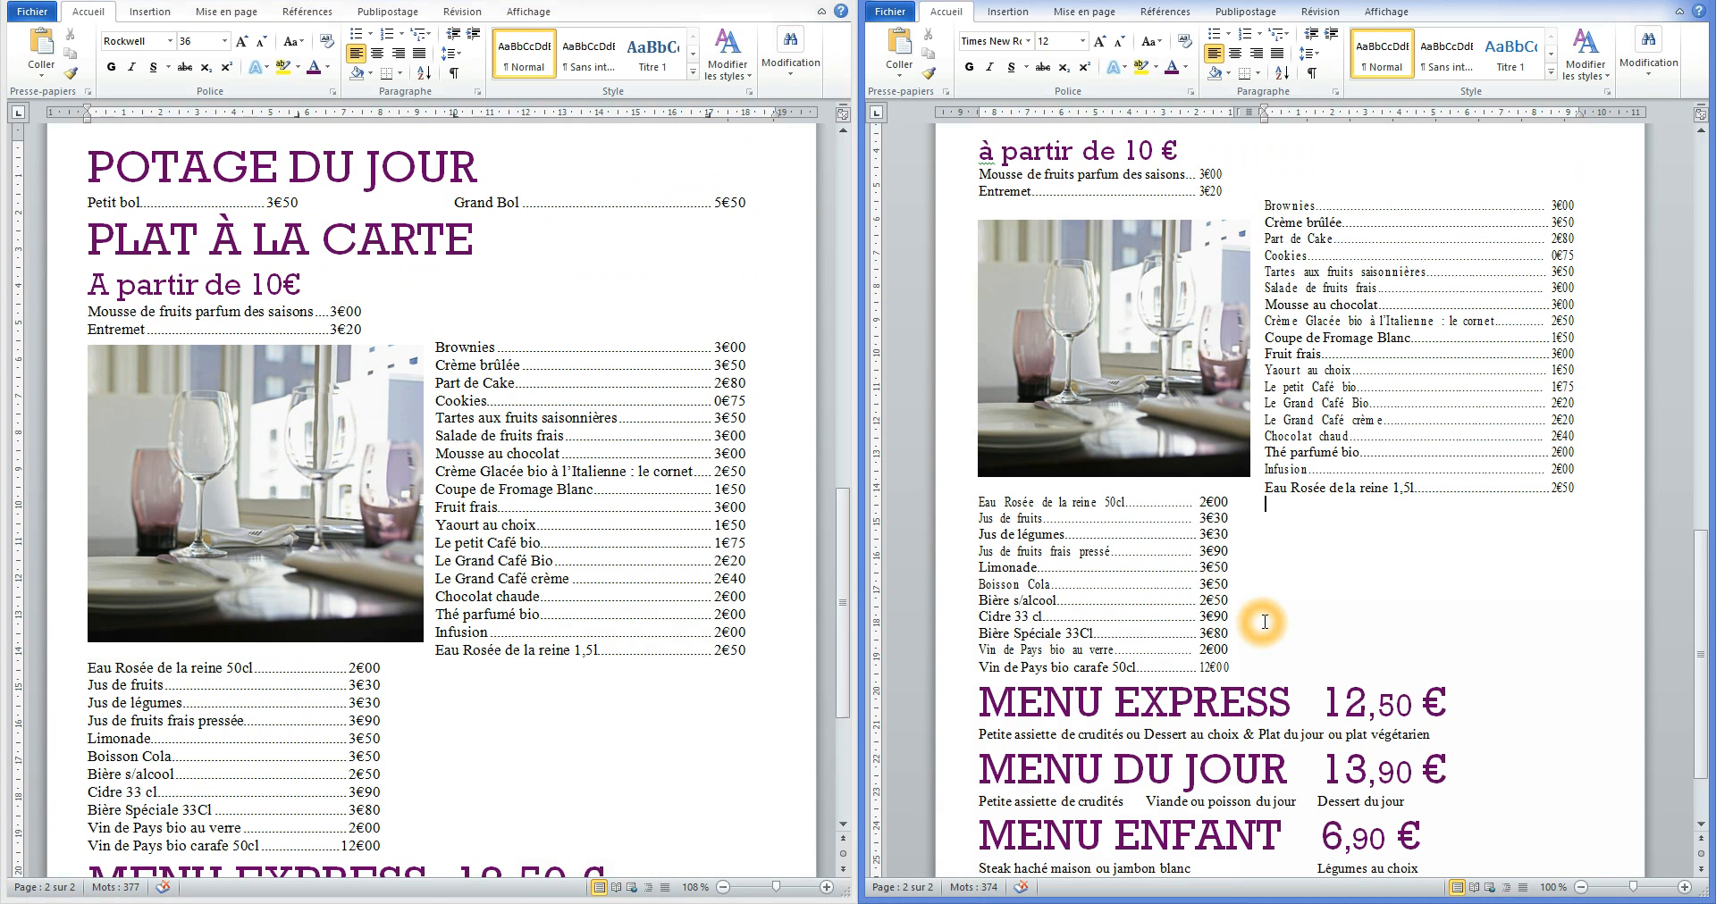
{"action": "scroll", "coordinate": [1258, 625], "scroll_direction": "up", "scroll_amount": 7}
{"action": "left_click", "coordinate": [494, 499]}
{"action": "scroll", "coordinate": [494, 498], "scroll_direction": "up", "scroll_amount": 12}
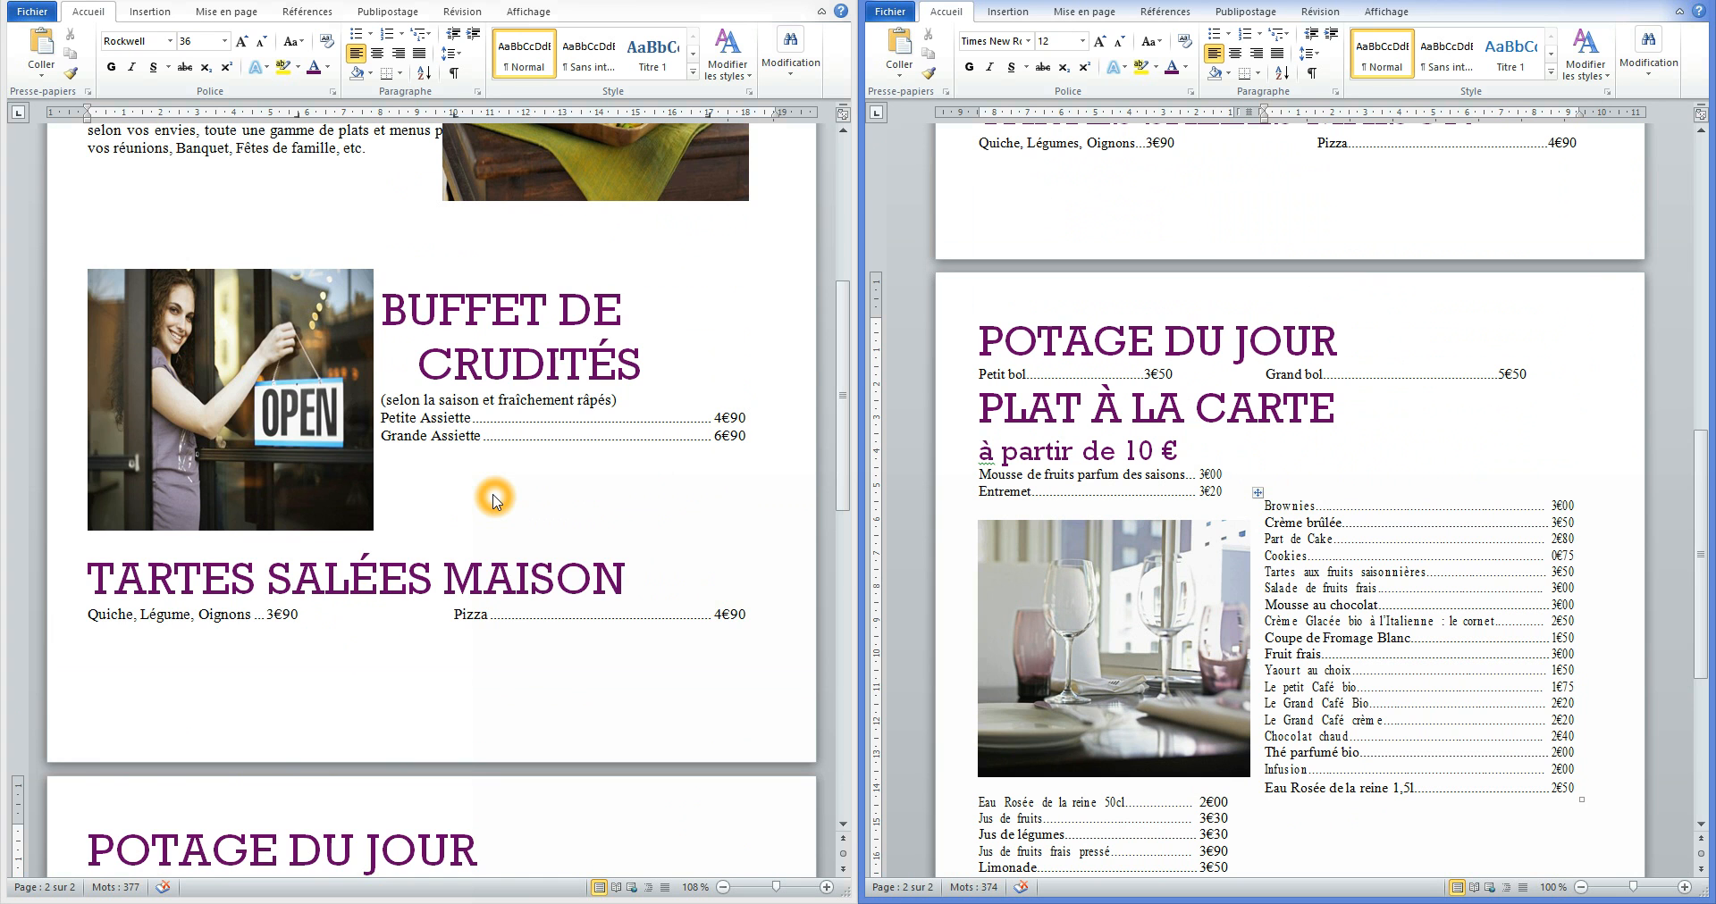
{"action": "scroll", "coordinate": [494, 499], "scroll_direction": "down", "scroll_amount": 15}
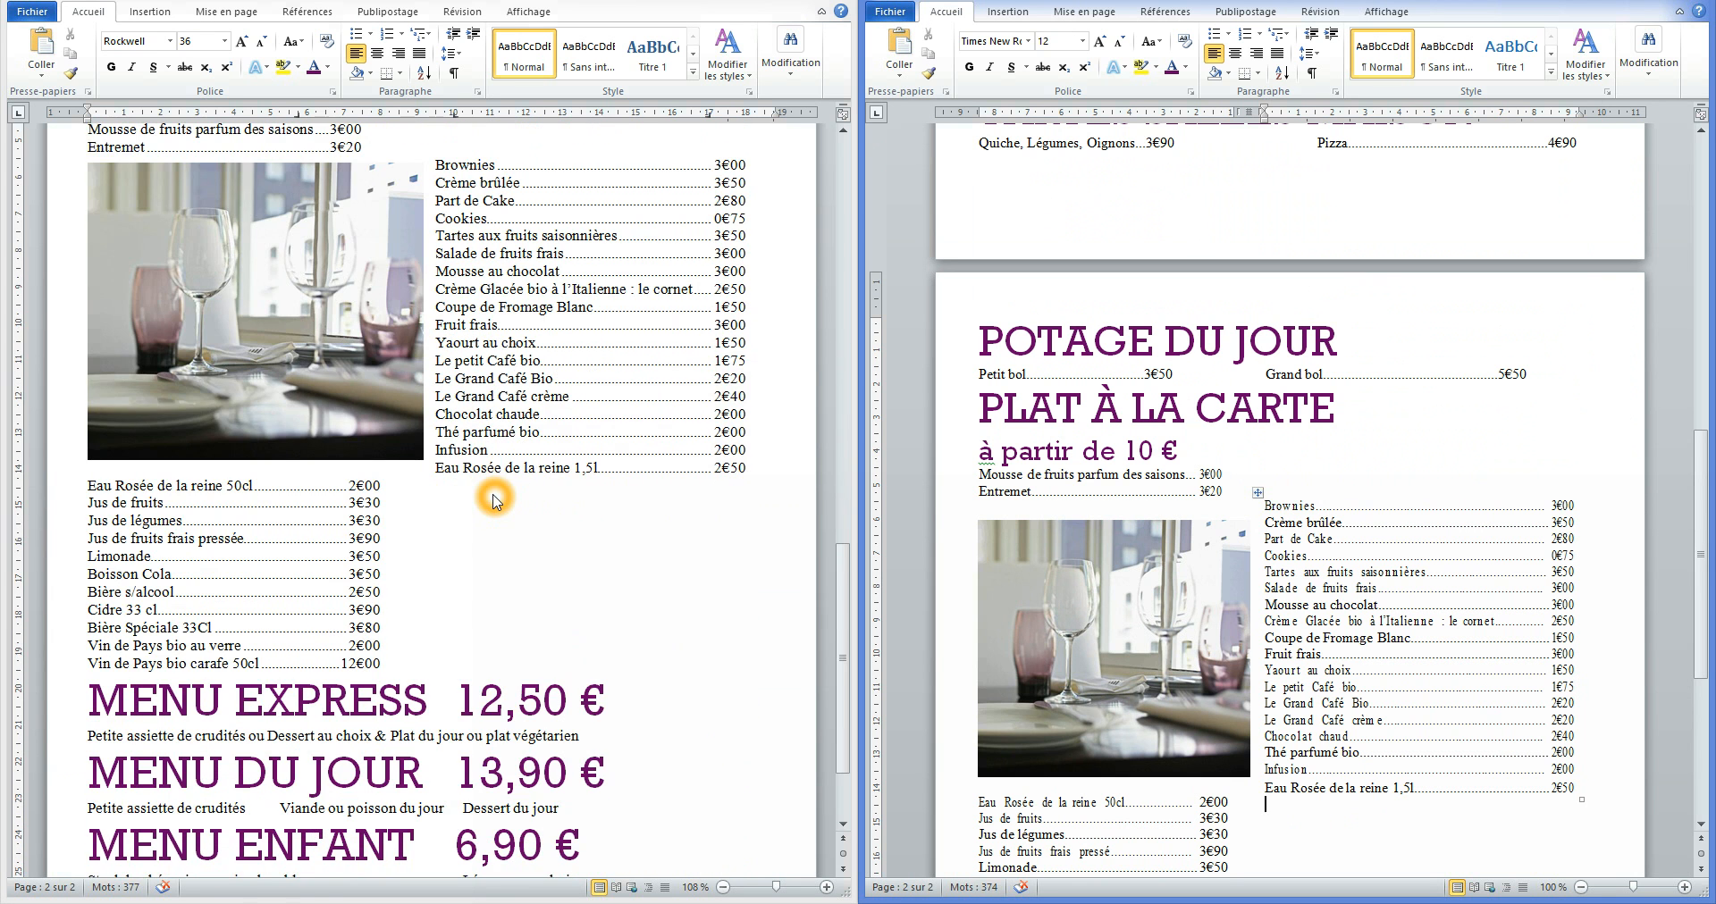
{"action": "scroll", "coordinate": [495, 498], "scroll_direction": "down", "scroll_amount": 3}
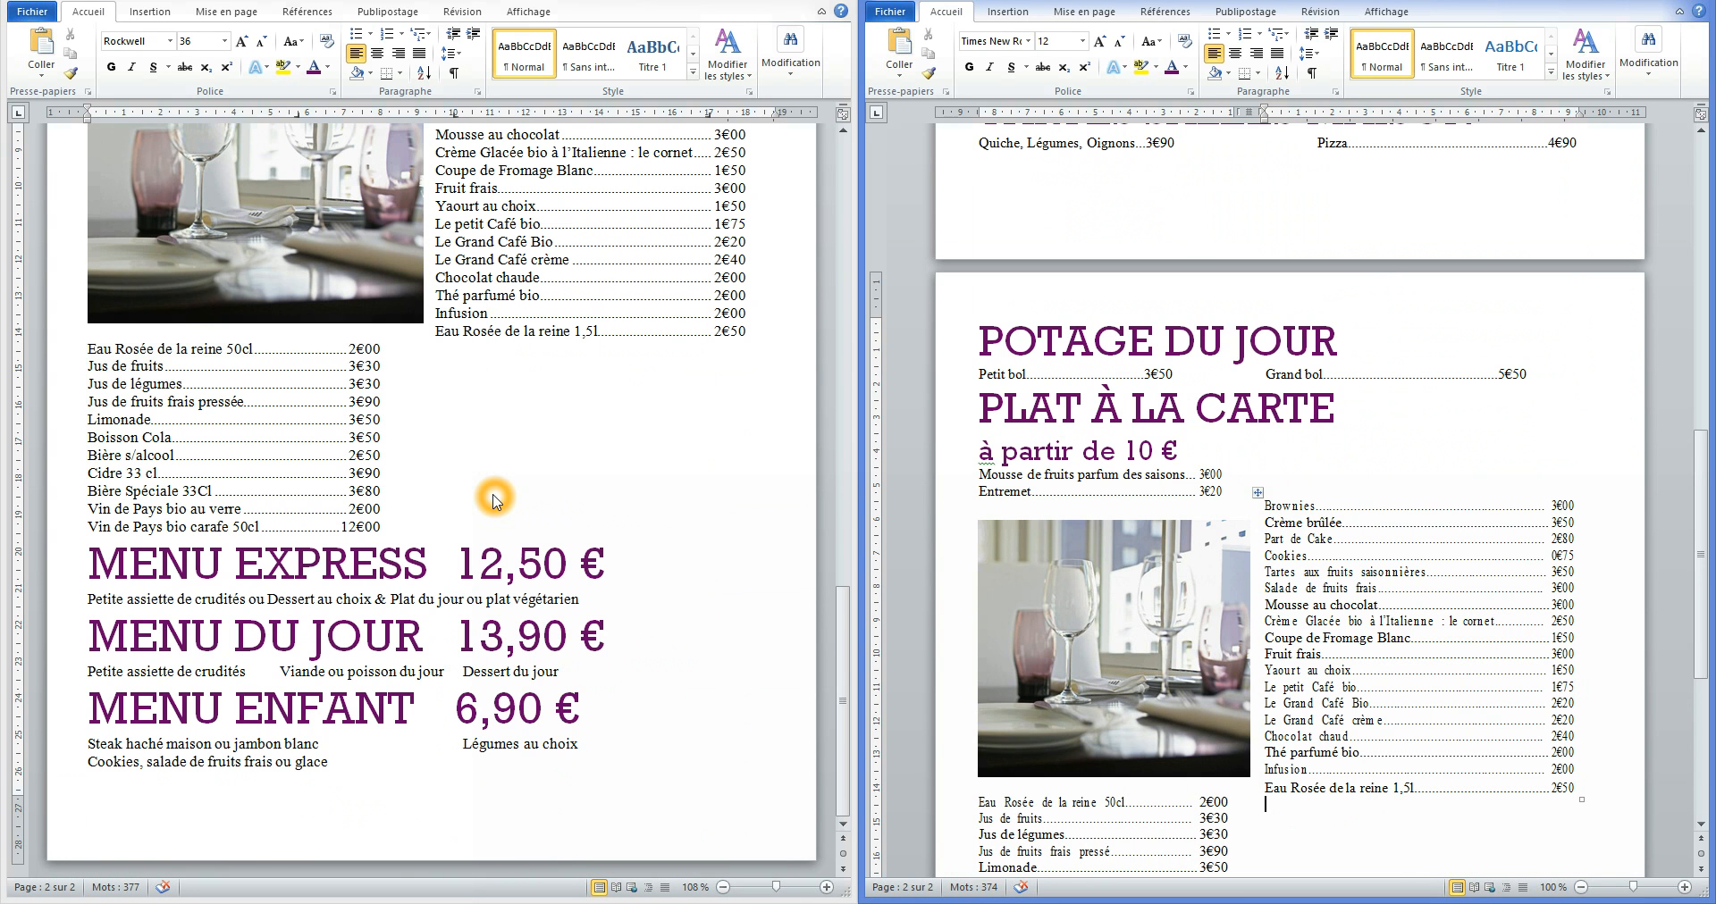